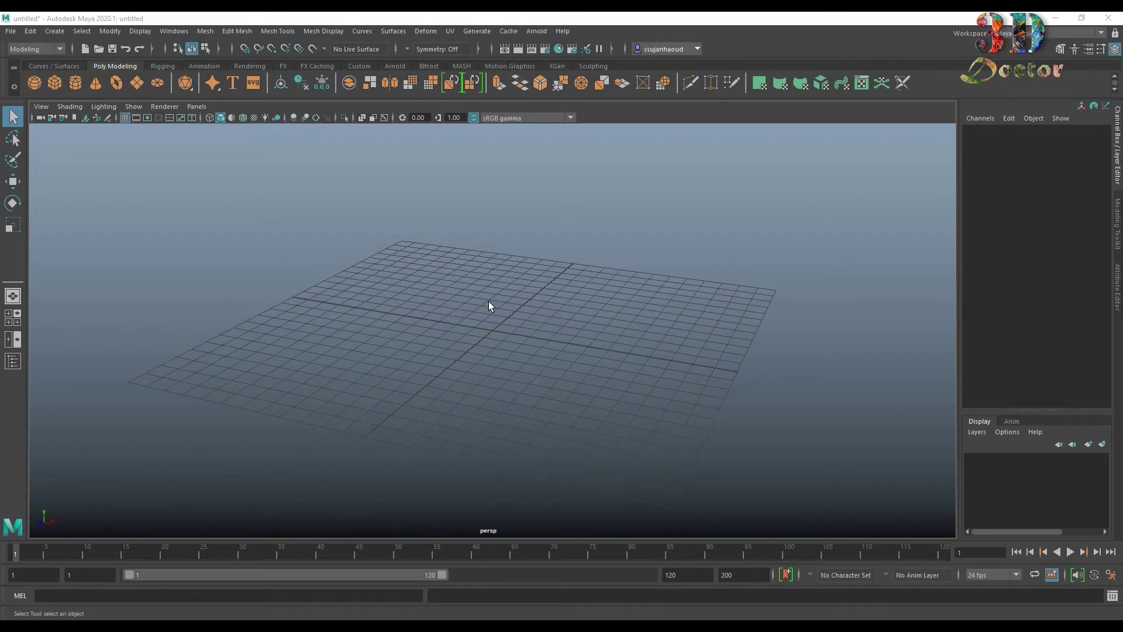
Step: Create a polygon cylinder at the origin with Subdivisions Axis set to 8
alt+drag(491, 306, 457, 316)
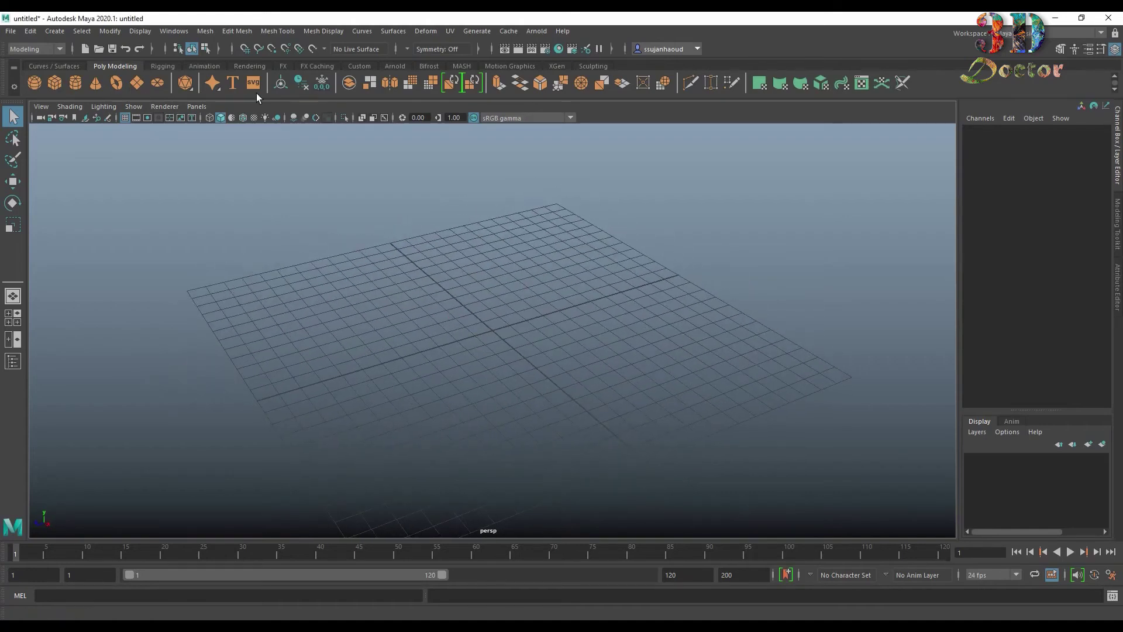
click(75, 84)
scroll(514, 320, up, 3)
scroll(513, 321, up, 1)
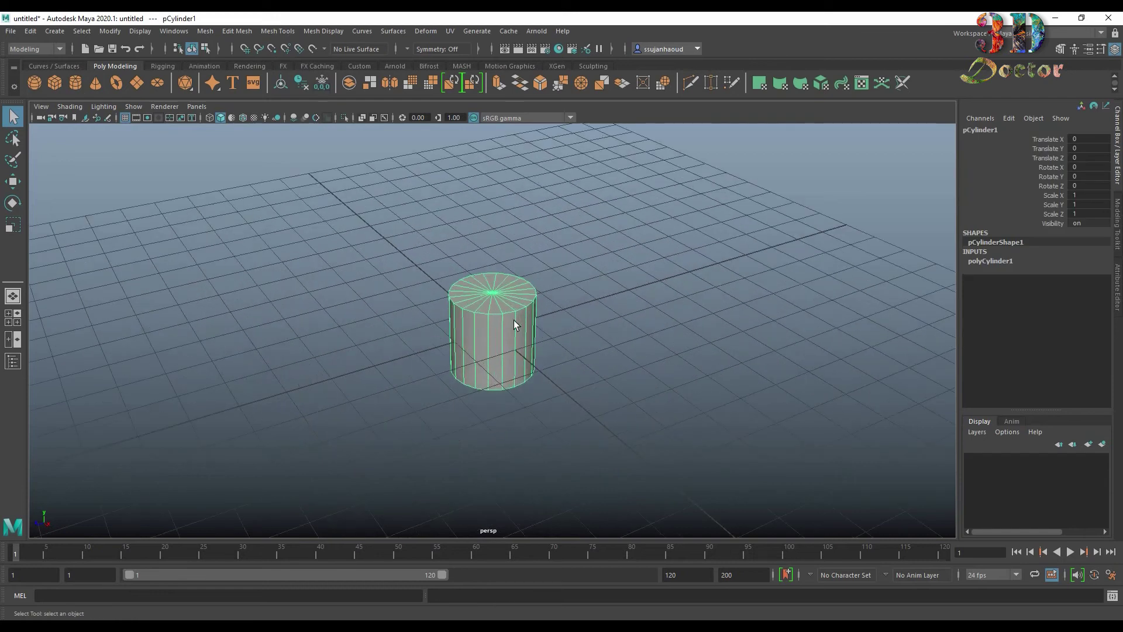
click(990, 261)
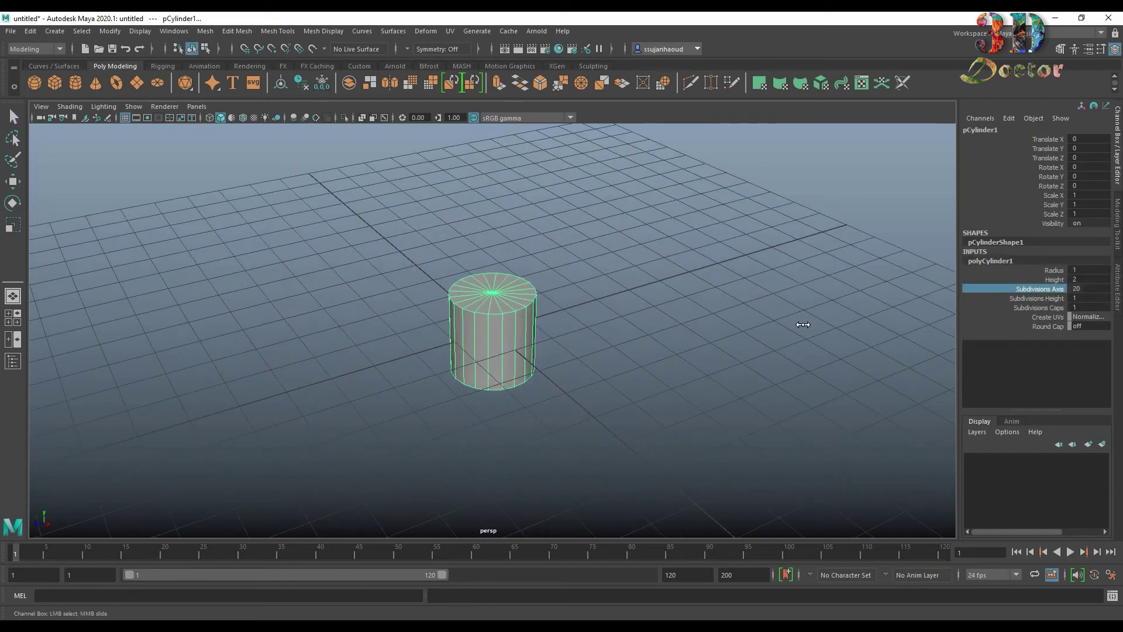
middle_drag(803, 325, 735, 339)
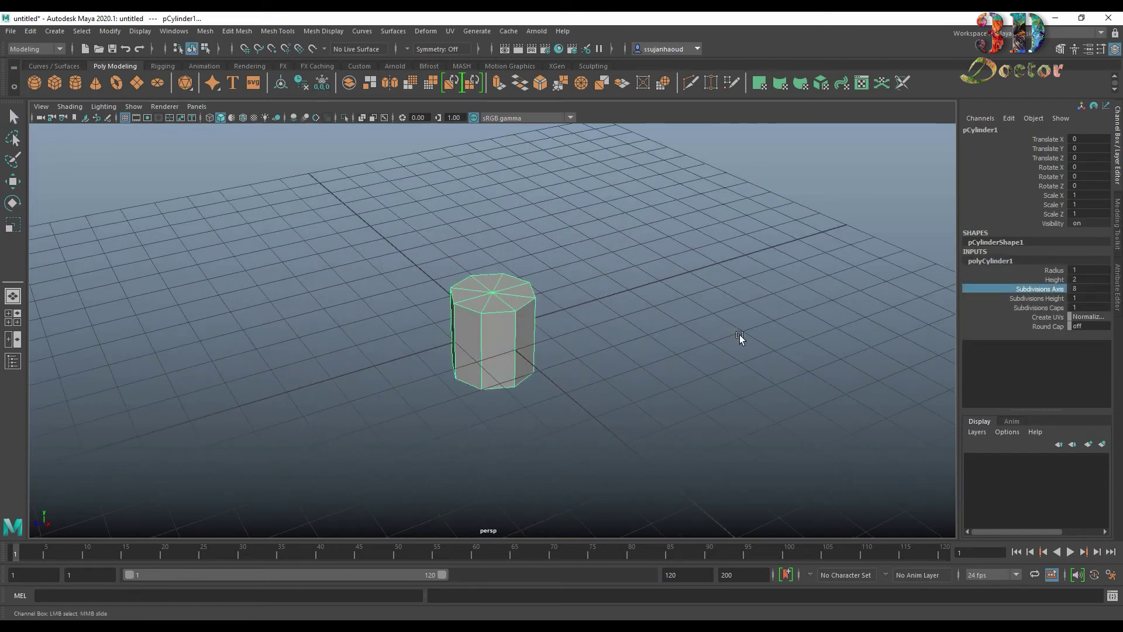
Step: Rotate the cylinder -90 degrees on X so it lies flat on the grid
key(e)
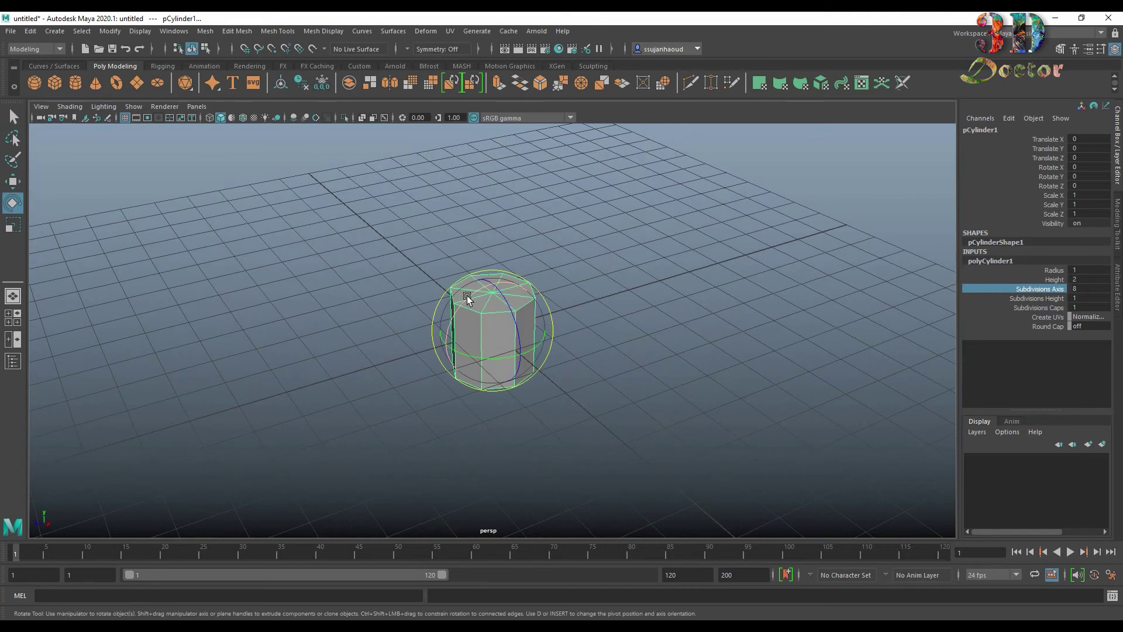
drag(467, 296, 564, 290)
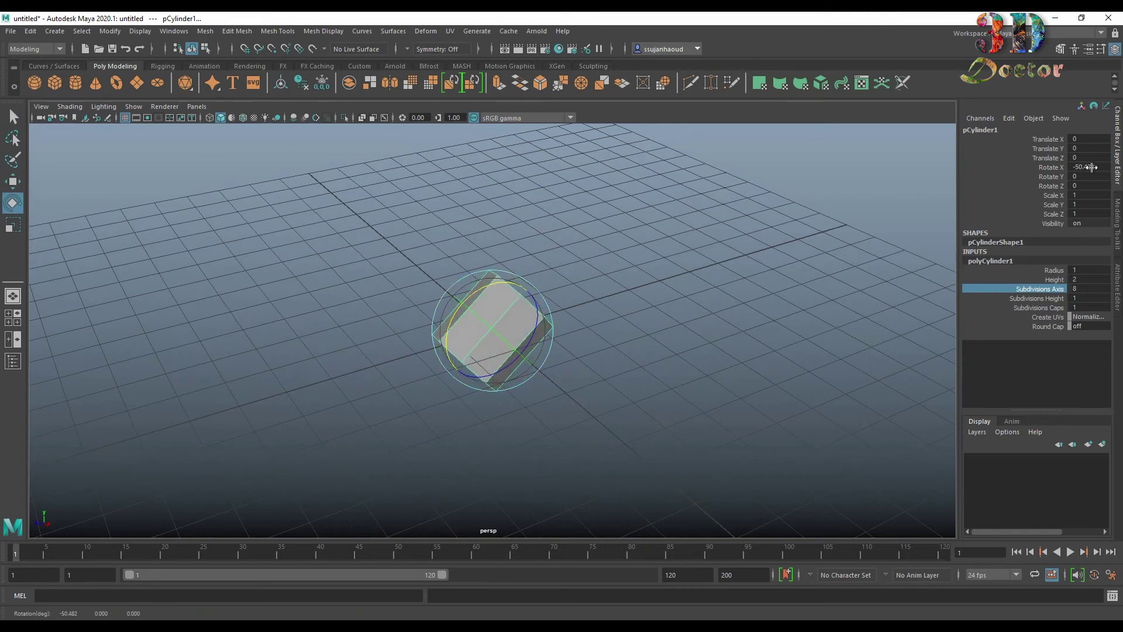
text(-90)
key(Return)
click(769, 251)
click(526, 319)
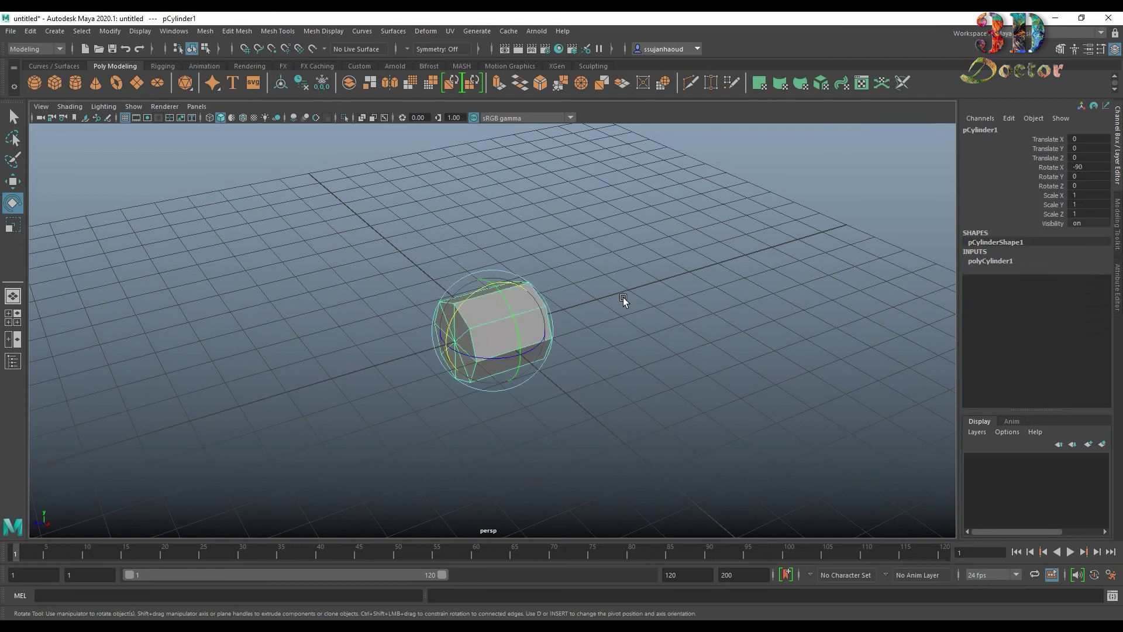
mouse_move(623, 298)
alt+mouse_down()
mouse_move(577, 307)
mouse_move(740, 336)
alt+mouse_up()
key(r)
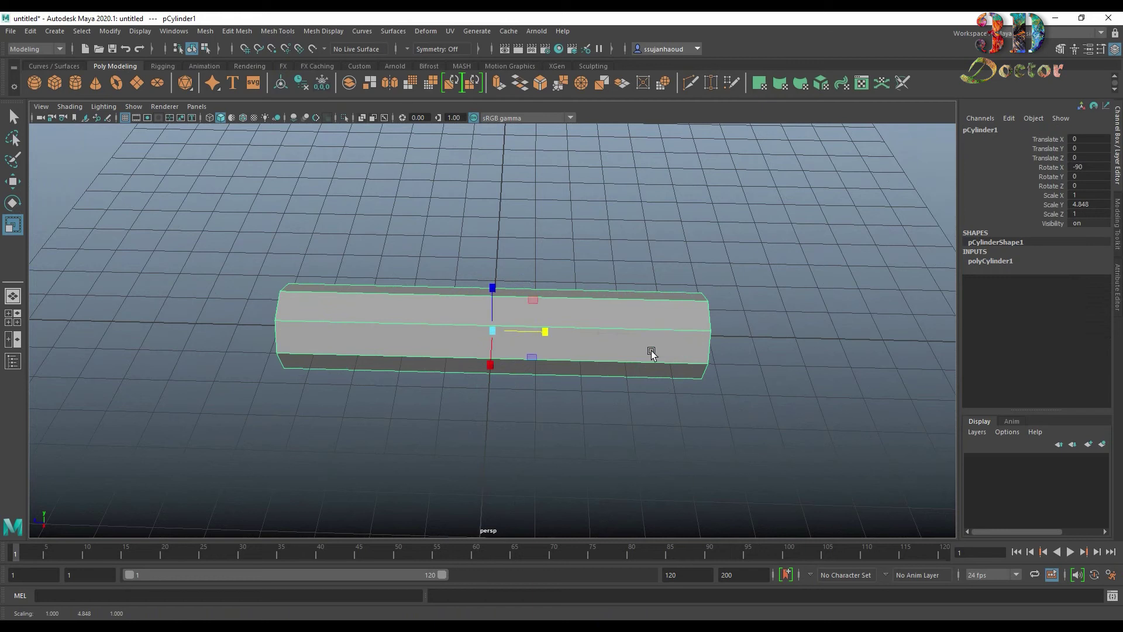
Step: Scale the cylinder to about 0.738 on X/Z and 3.451 on Y, forming a slim rod
mouse_move(651, 353)
alt+mouse_down()
mouse_move(521, 318)
mouse_move(555, 328)
alt+mouse_up()
mouse_move(556, 328)
alt+mouse_down()
mouse_move(702, 326)
mouse_move(632, 374)
mouse_move(541, 328)
mouse_move(434, 351)
mouse_move(627, 351)
mouse_move(672, 335)
mouse_move(697, 343)
mouse_move(513, 351)
mouse_move(494, 332)
mouse_move(547, 364)
mouse_move(581, 351)
mouse_move(526, 351)
mouse_move(584, 342)
mouse_move(597, 360)
alt+mouse_up()
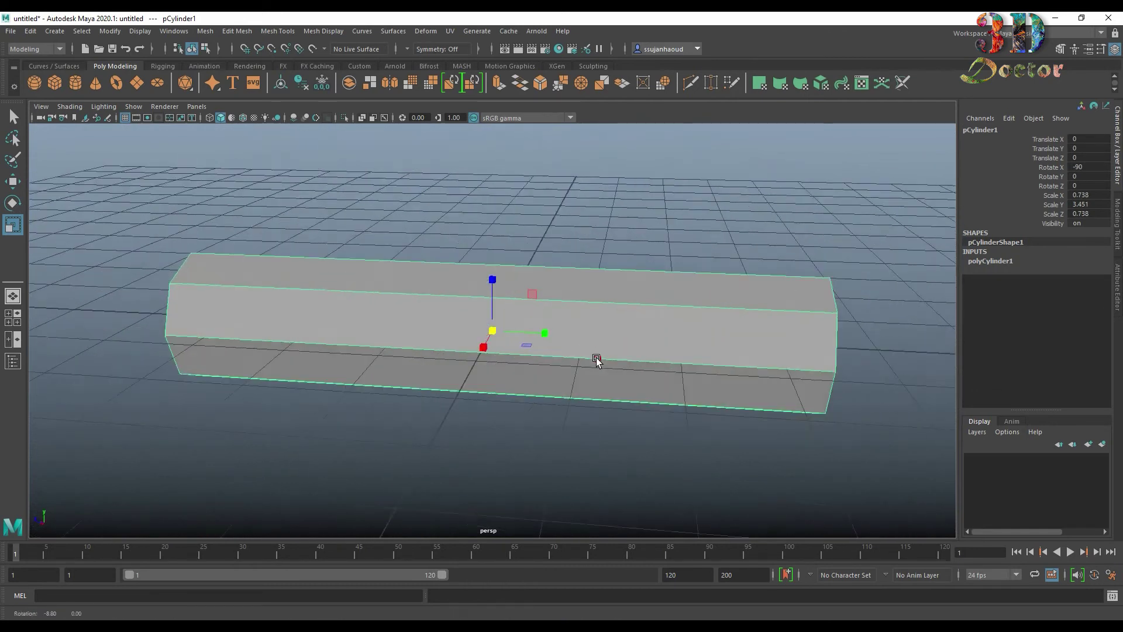
mouse_move(597, 359)
alt+right_down()
mouse_move(712, 366)
mouse_move(724, 346)
mouse_move(656, 248)
alt+right_up()
Step: Duplicate the rod and slide the copy out past the rod's end
click(655, 248)
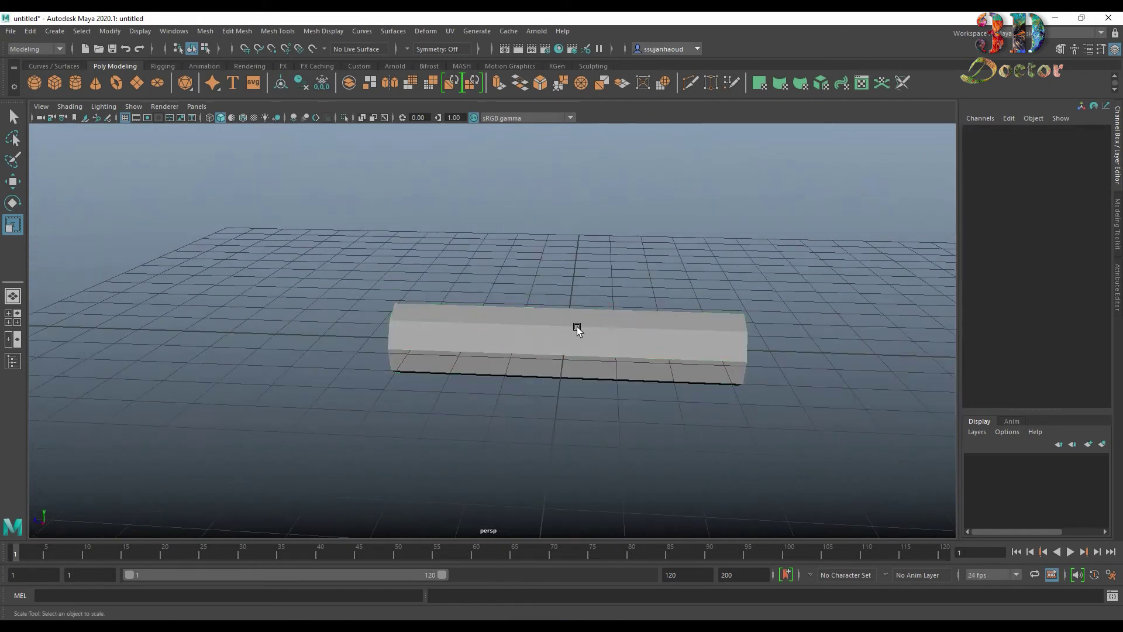
click(576, 327)
key(w)
key(ctrl+d)
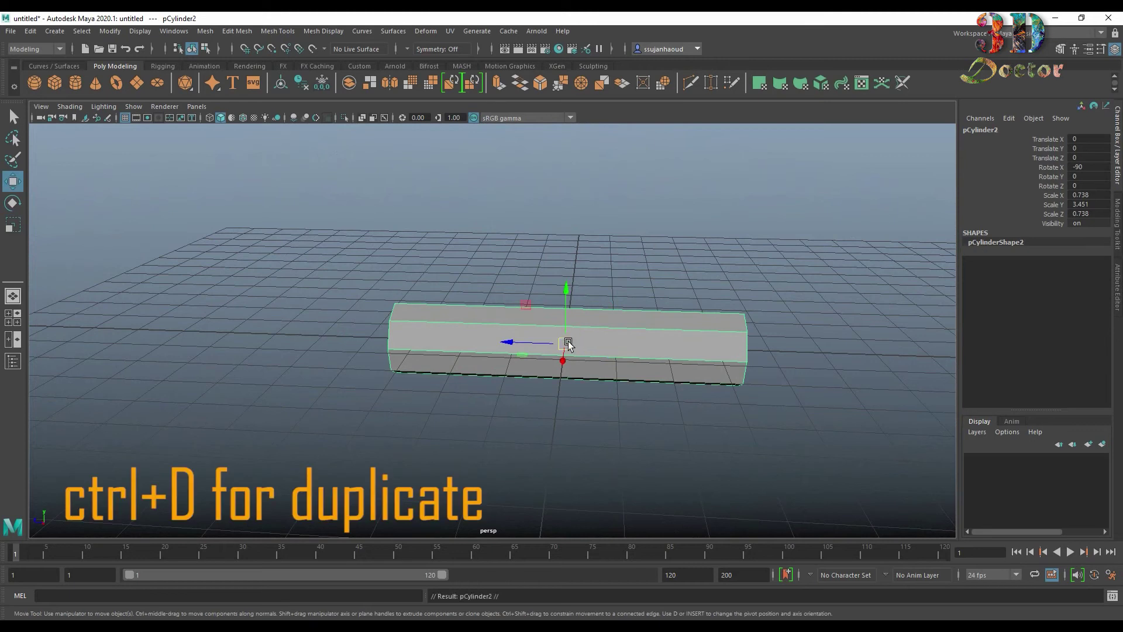
drag(568, 345, 408, 342)
mouse_move(748, 345)
alt+mouse_down()
mouse_move(601, 394)
mouse_move(539, 358)
mouse_move(416, 353)
alt+mouse_up()
Step: Shrink the copy to 0.503 X/Z and 0.425 Y, positioned at the rod's end
key(r)
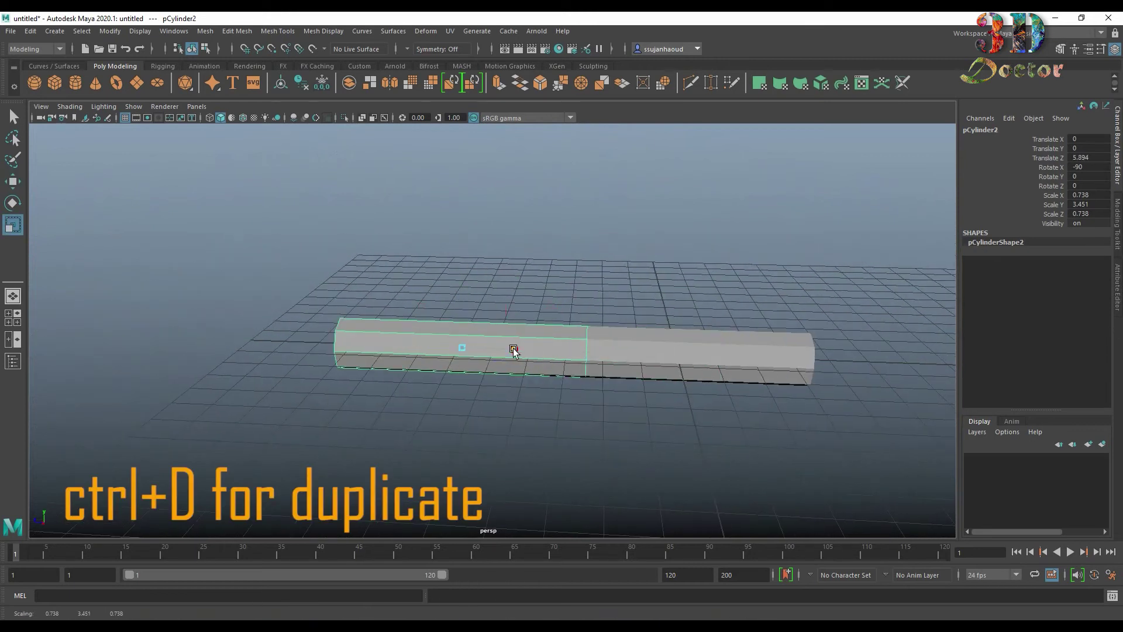
mouse_move(513, 348)
mouse_down()
mouse_move(481, 350)
mouse_move(514, 346)
mouse_up()
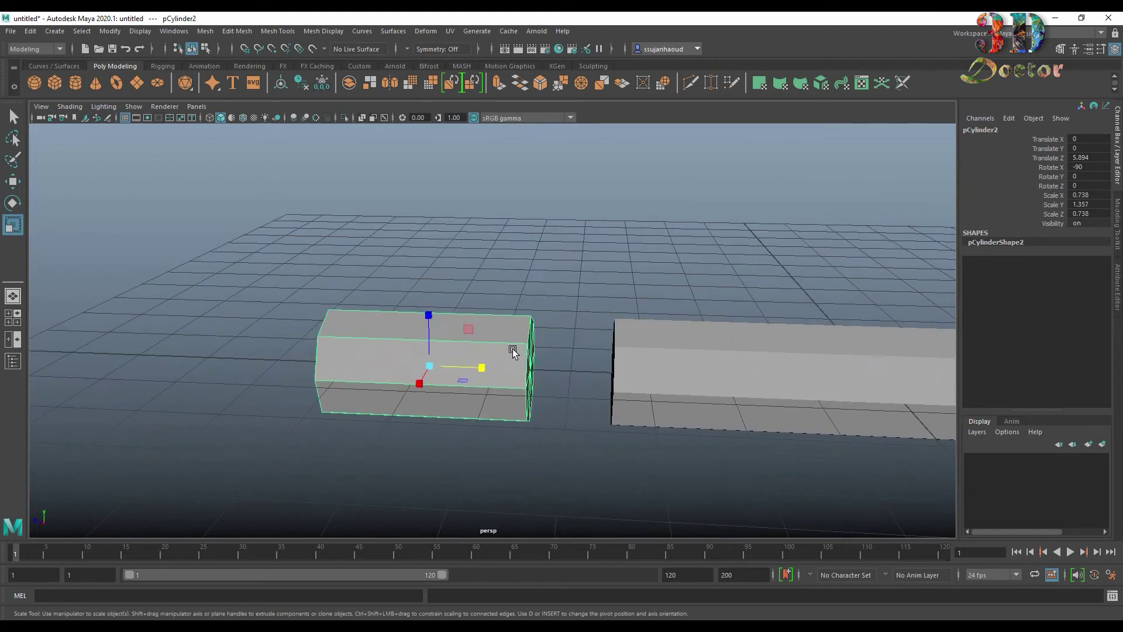
right_drag(515, 346, 265, 274)
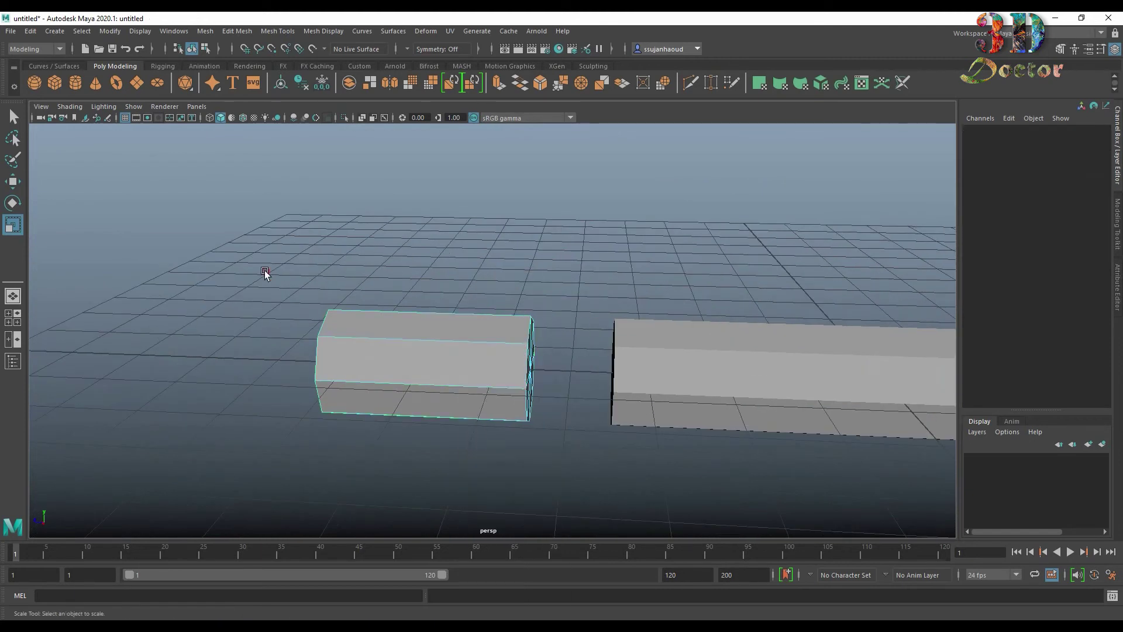
drag(256, 275, 591, 532)
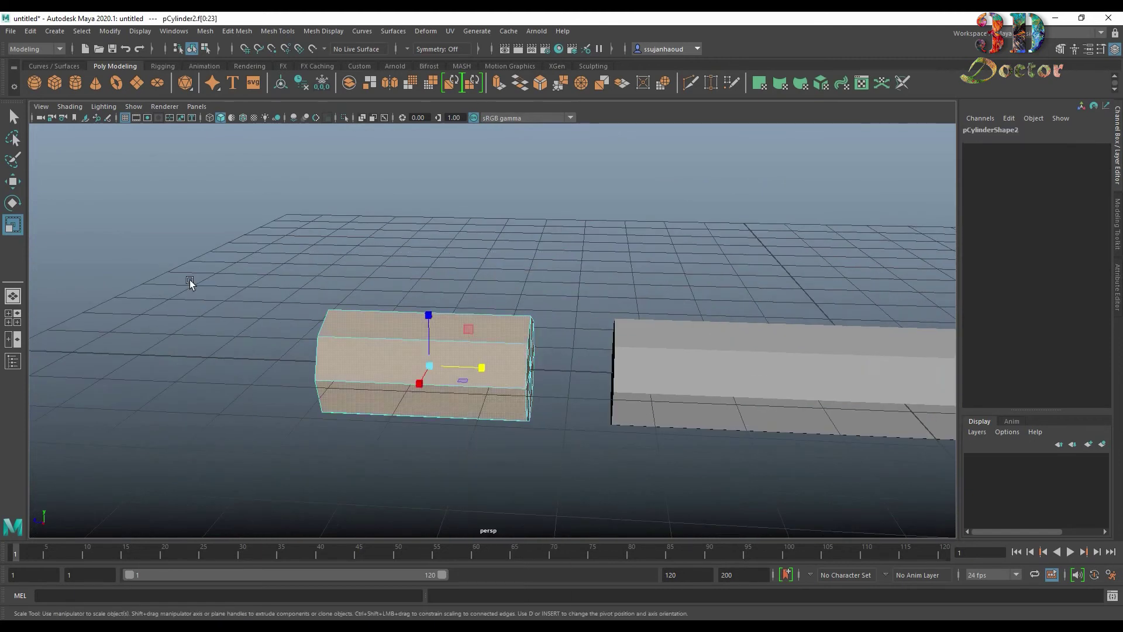
drag(387, 459, 426, 468)
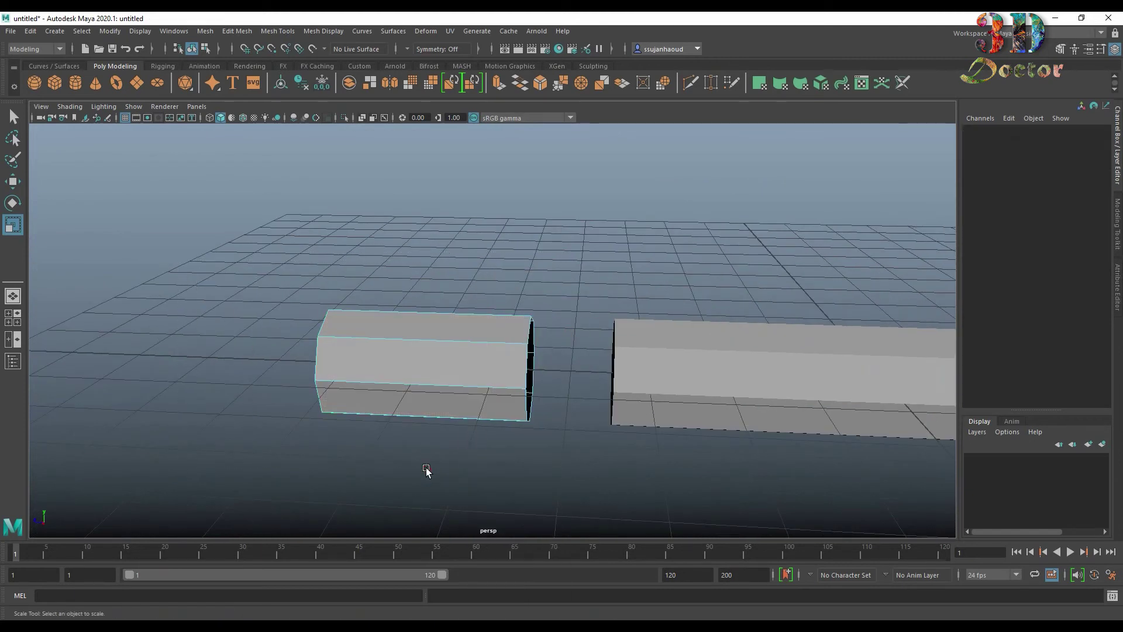
mouse_move(438, 309)
right_down()
mouse_move(437, 350)
mouse_move(536, 279)
right_up()
key(w)
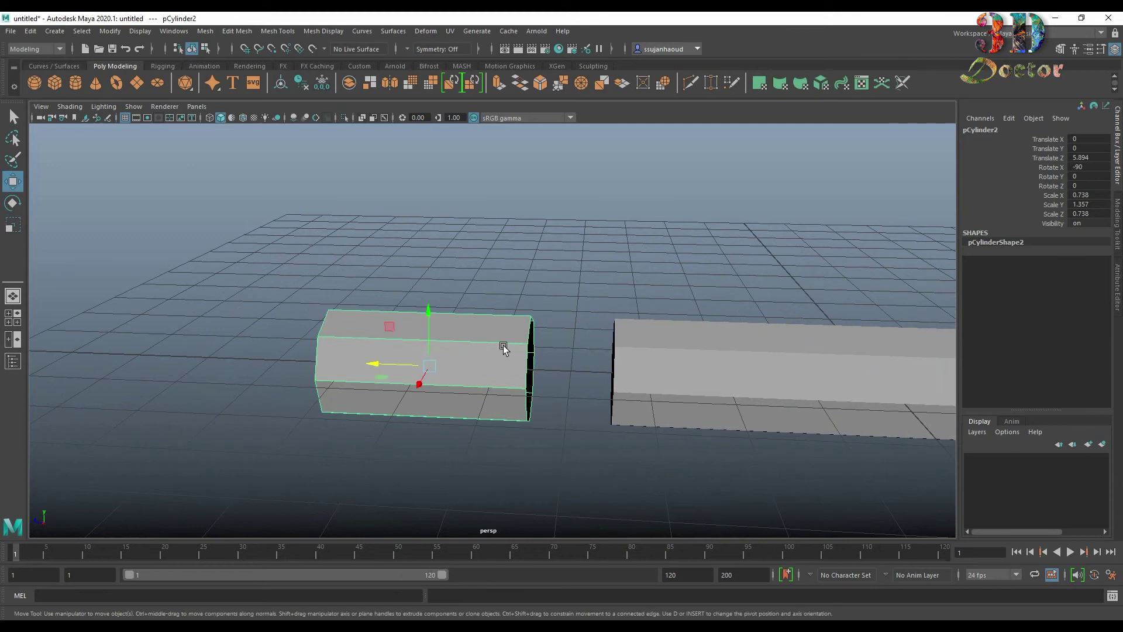
drag(370, 363, 501, 372)
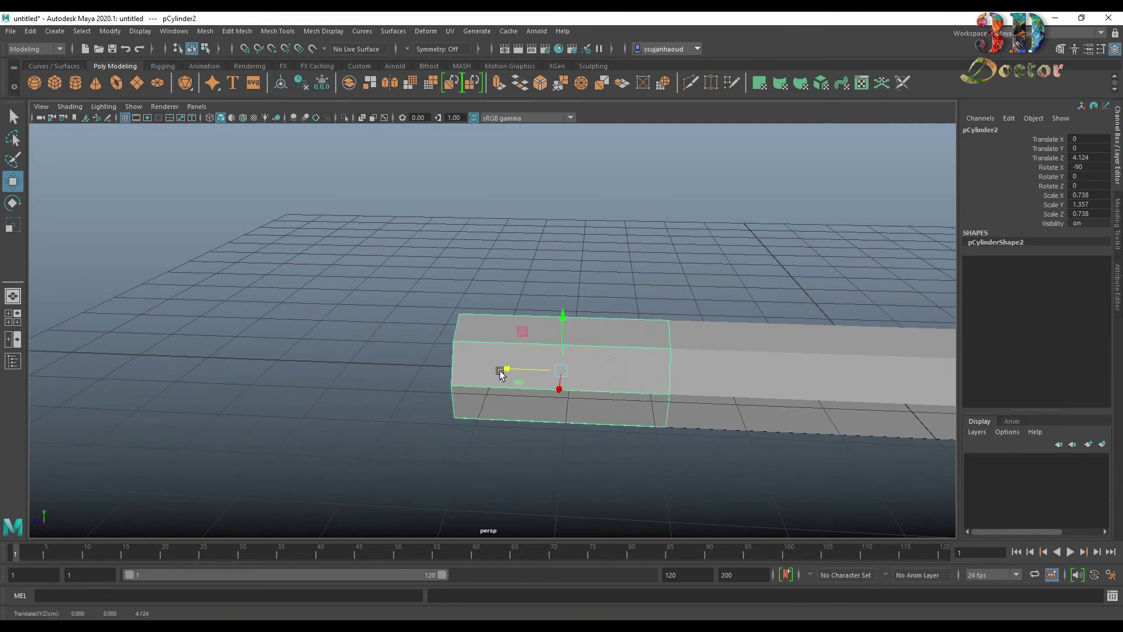
key(r)
drag(614, 372, 524, 386)
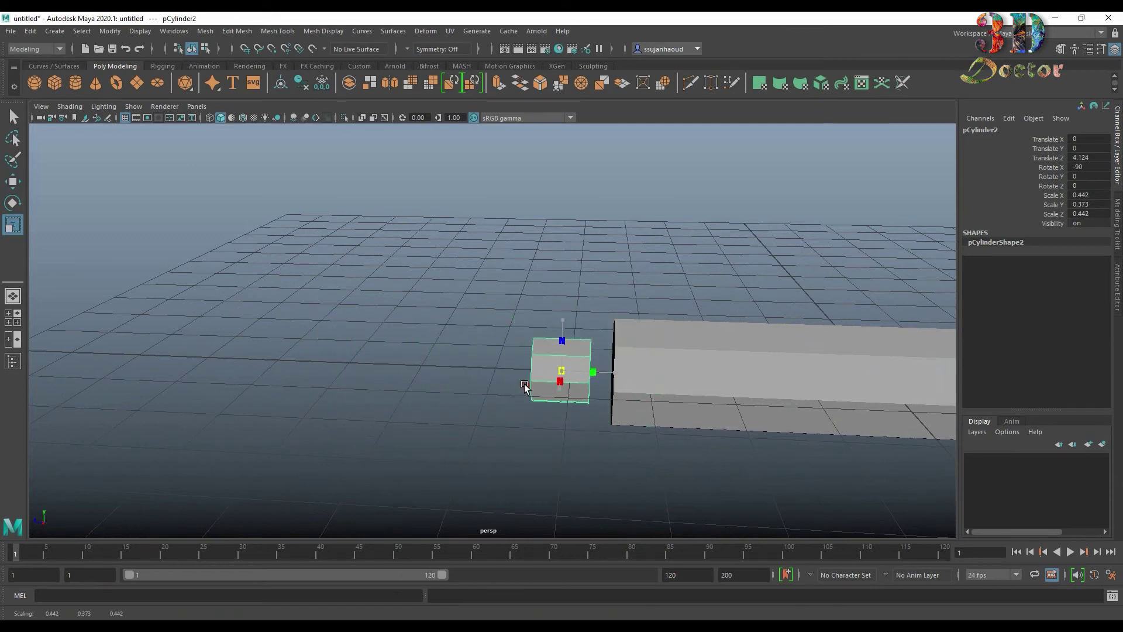
Step: Turn on wireframe-on-shaded and slide the short piece along the rod's axis
click(244, 120)
alt+drag(572, 351, 632, 356)
key(w)
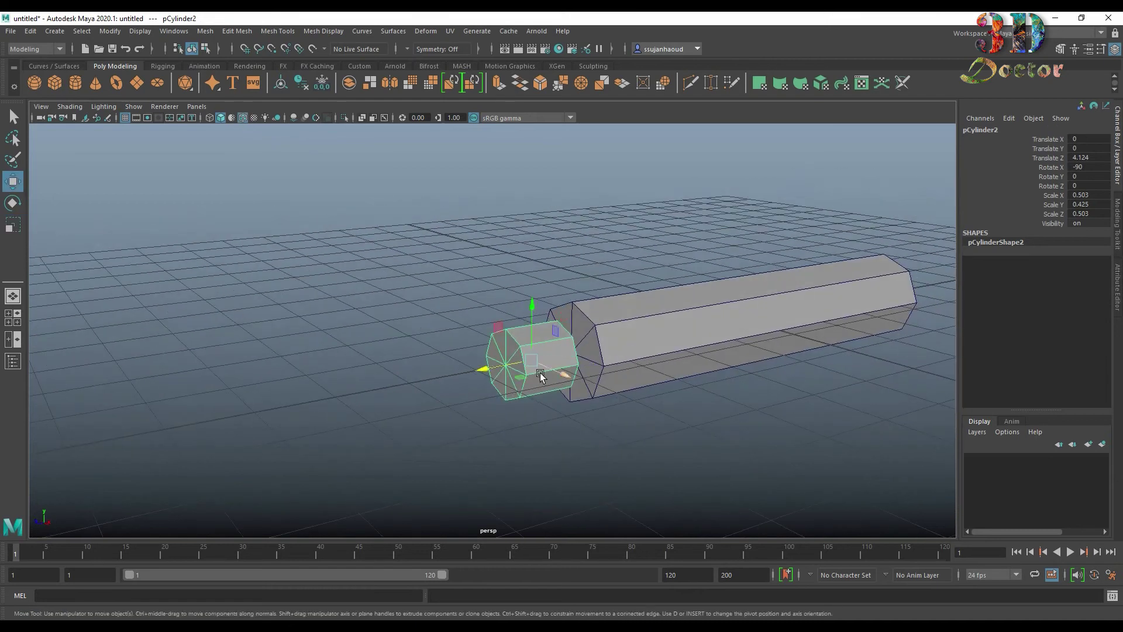
mouse_move(541, 375)
mouse_down()
mouse_move(515, 366)
mouse_move(731, 382)
mouse_up()
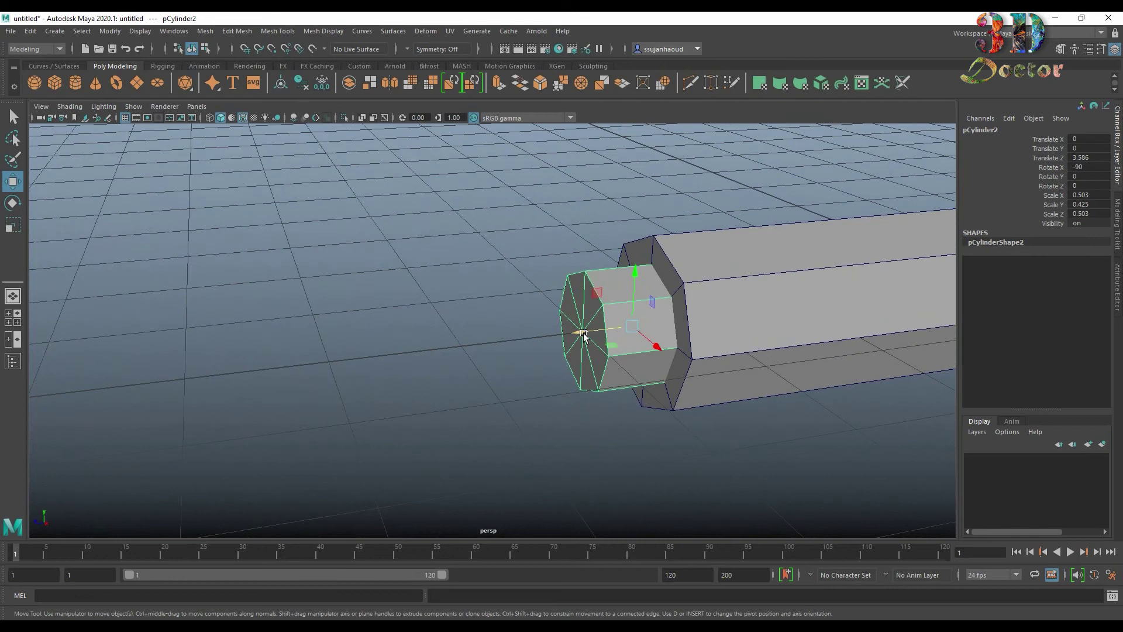
drag(582, 335, 609, 335)
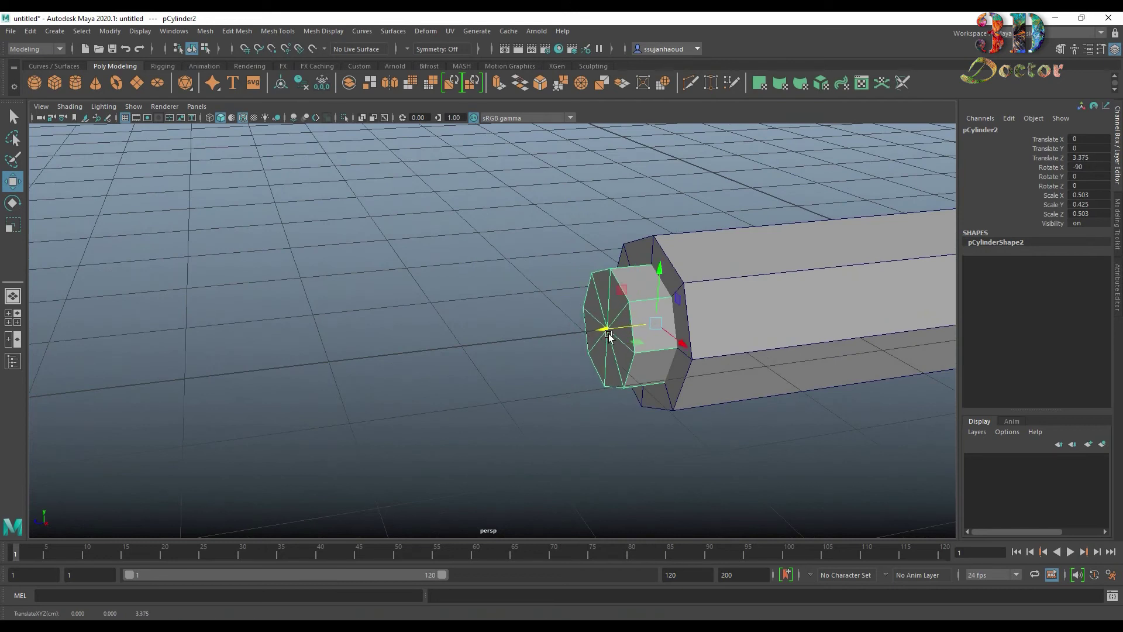
Step: Thin the short piece to 0.291 Y and pull it out to Z 4.488
key(r)
drag(697, 319, 578, 338)
key(w)
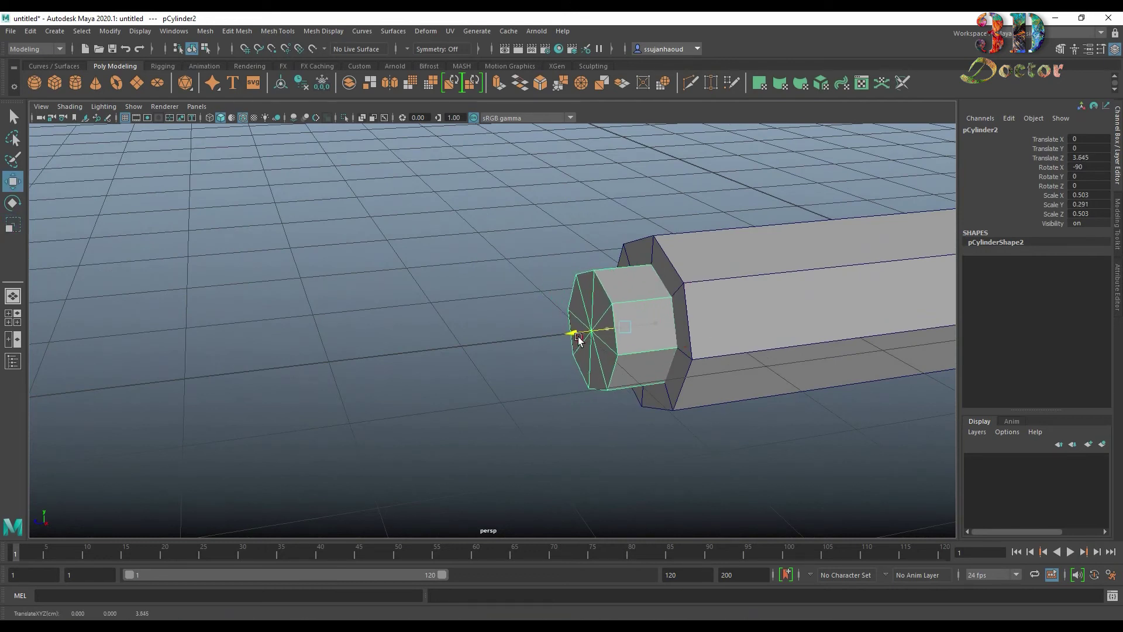
mouse_move(752, 313)
alt+mouse_down()
mouse_move(585, 316)
mouse_move(425, 349)
alt+mouse_up()
Step: Extrude the rod's end-cap faces inward and delete them to open an octagonal hole
click(670, 298)
mouse_move(670, 298)
right_down()
mouse_move(670, 272)
mouse_move(658, 386)
right_up()
click(657, 302)
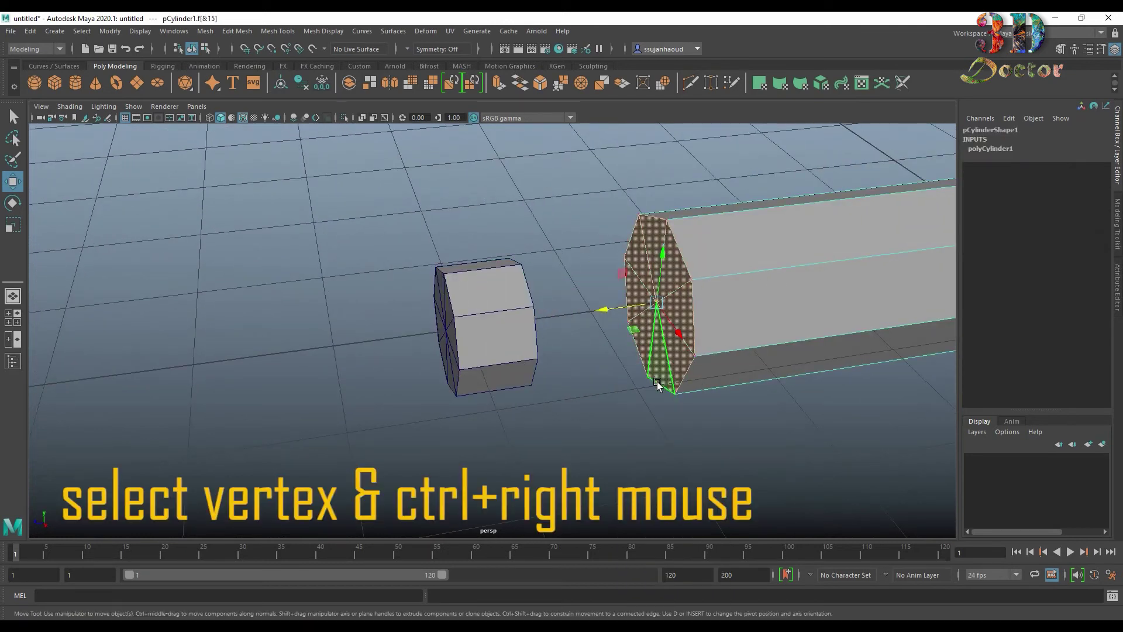
click(498, 85)
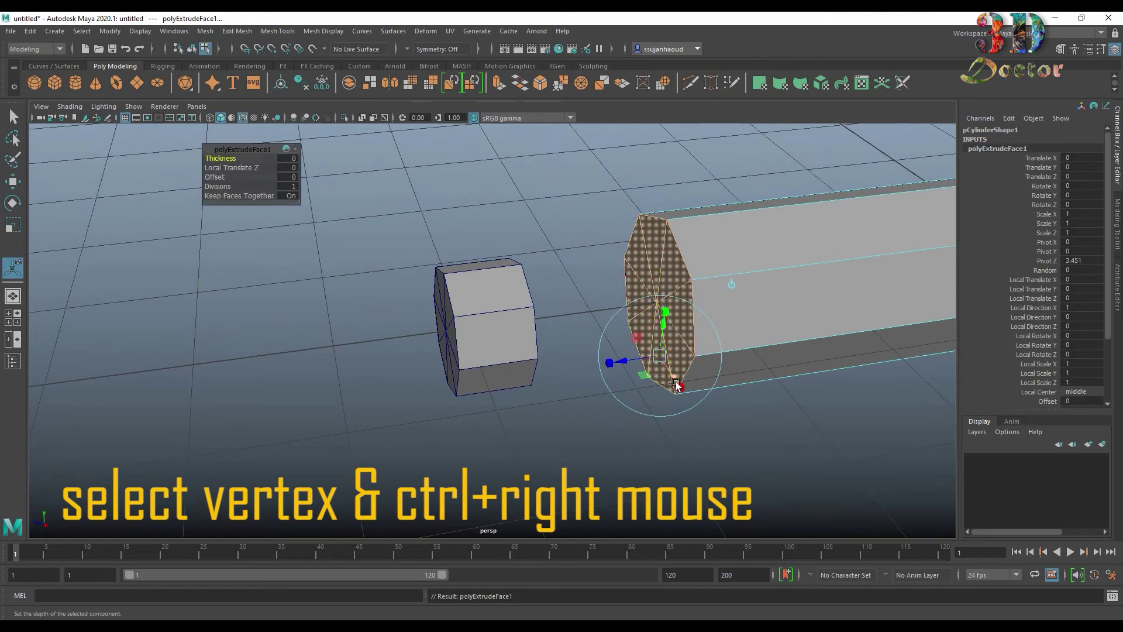
drag(677, 386, 616, 375)
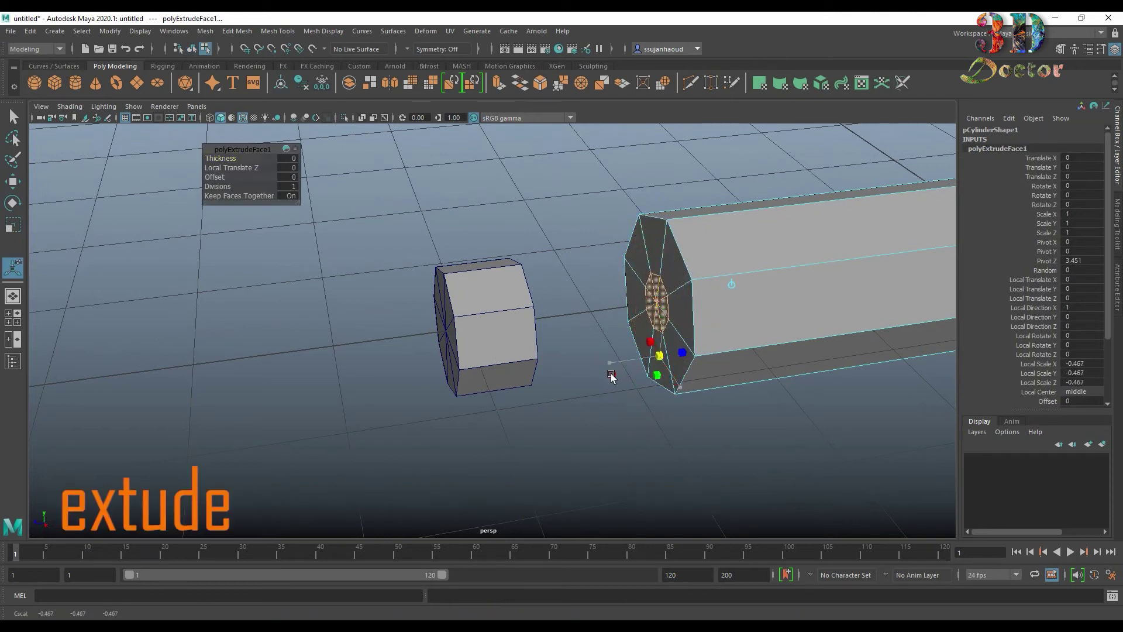
key(Delete)
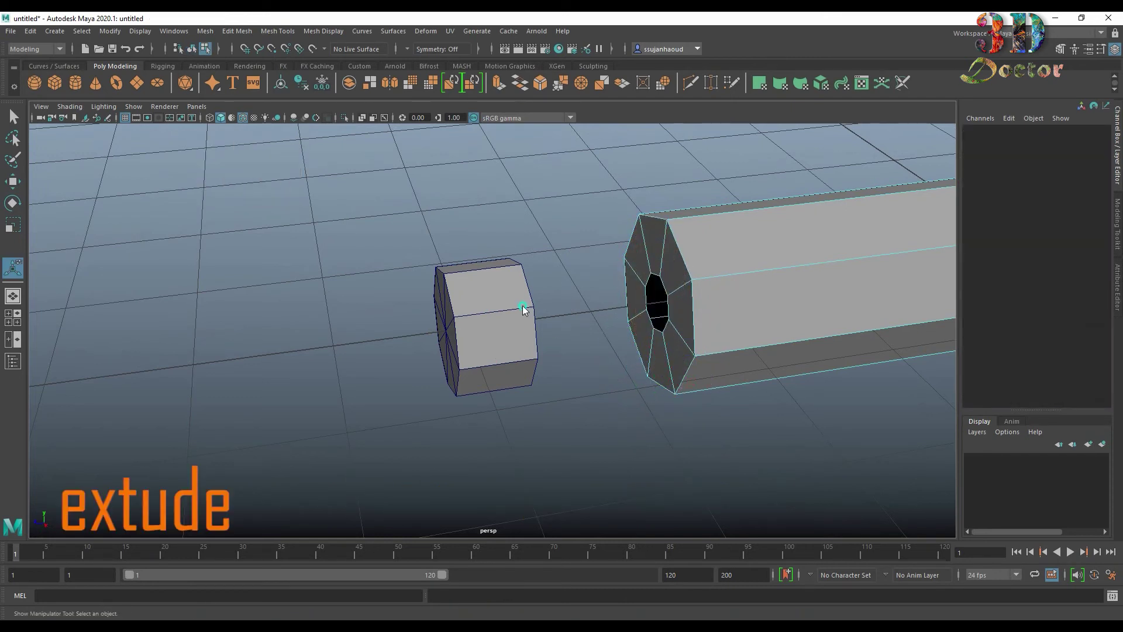
Step: Move the short piece back against the rod's end at Z 3.453
key(F8)
click(482, 307)
key(w)
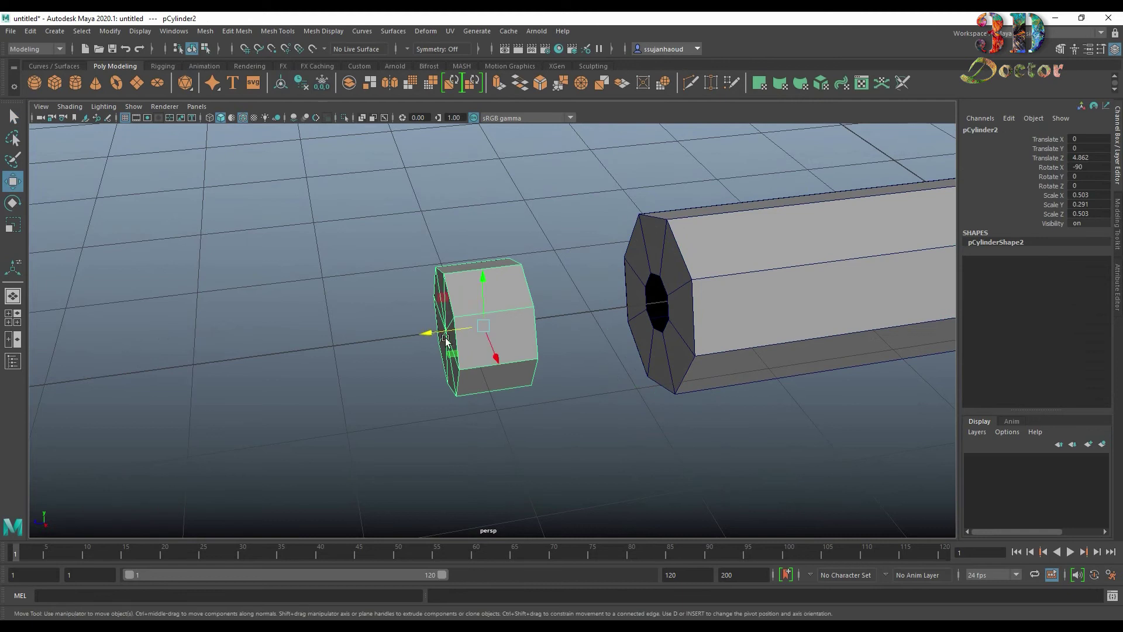
drag(443, 331, 602, 297)
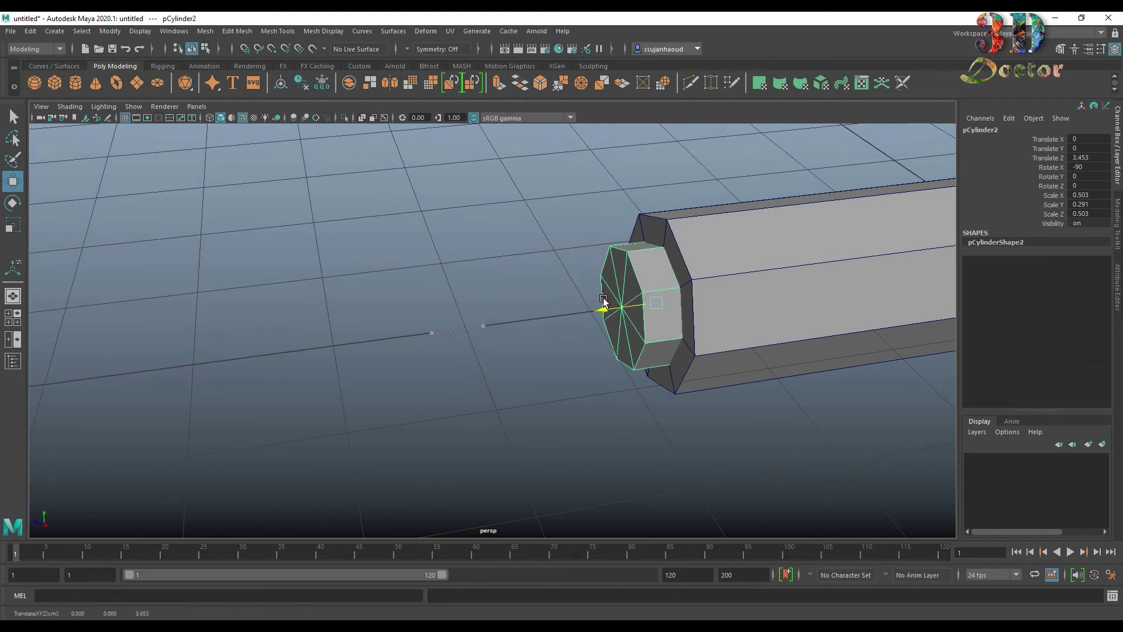
mouse_move(633, 282)
right_down()
mouse_move(577, 287)
mouse_move(617, 394)
right_up()
click(620, 305)
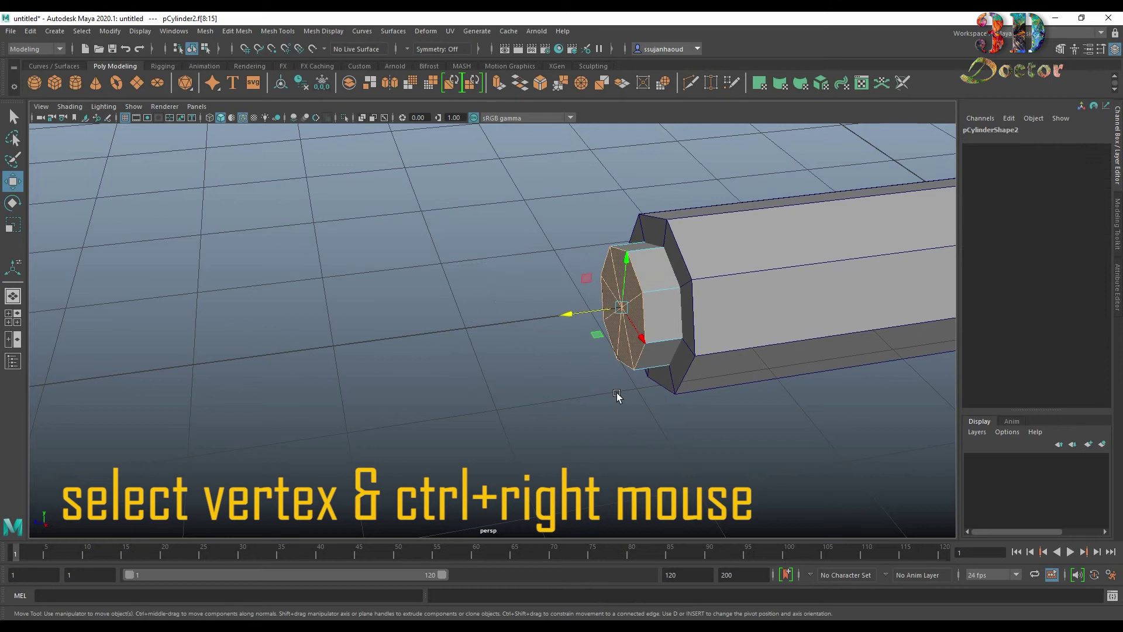
Step: Extrude the small cylinder's cap faces and scale them inward to inset the cap
click(501, 88)
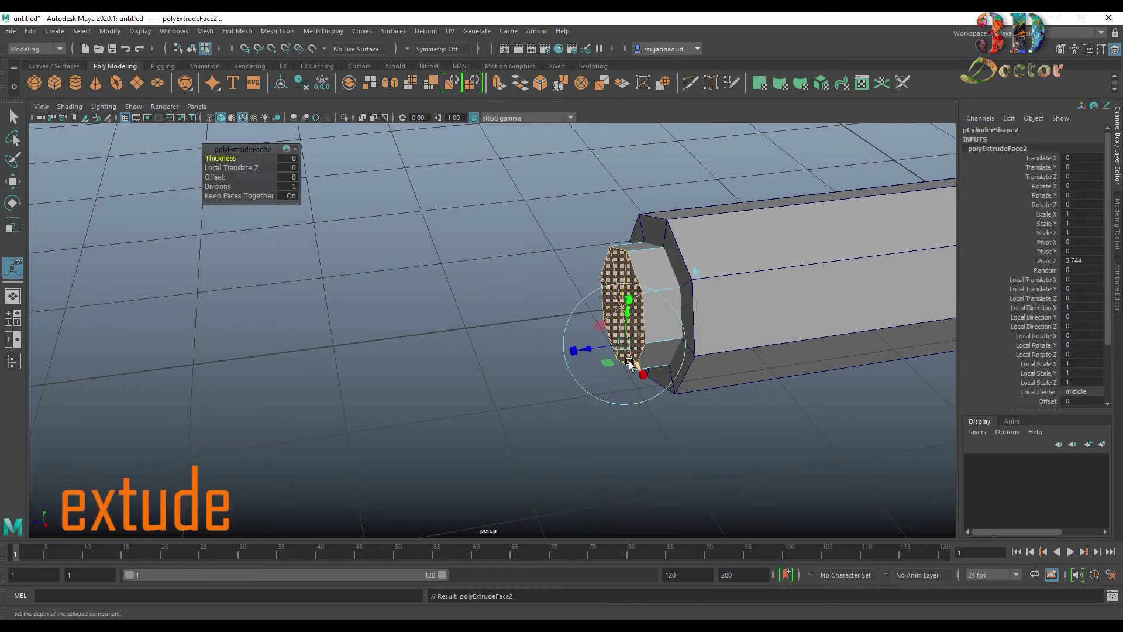
mouse_move(624, 348)
mouse_down()
mouse_move(593, 357)
mouse_move(527, 293)
mouse_up()
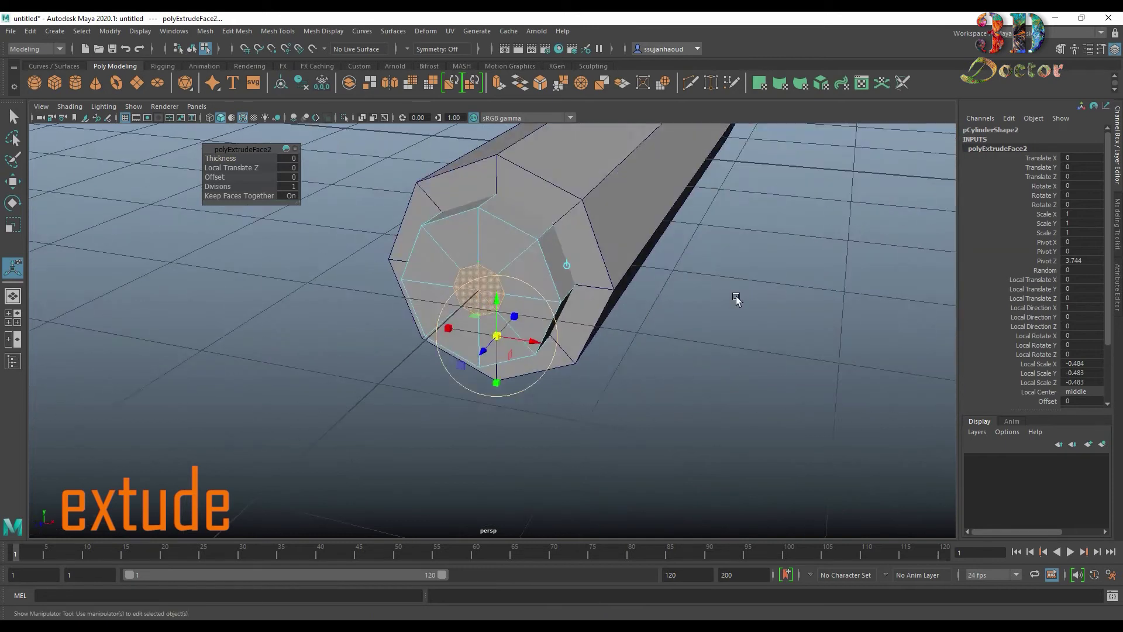
scroll(511, 260, up, 5)
key(q)
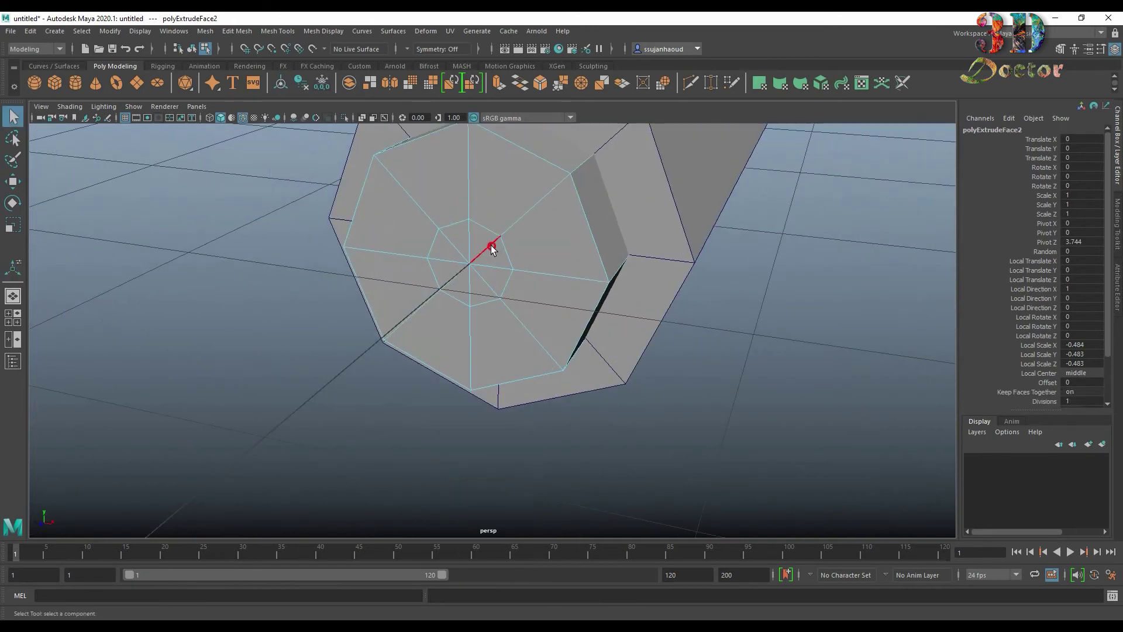
click(483, 280)
ctrl+click(451, 240)
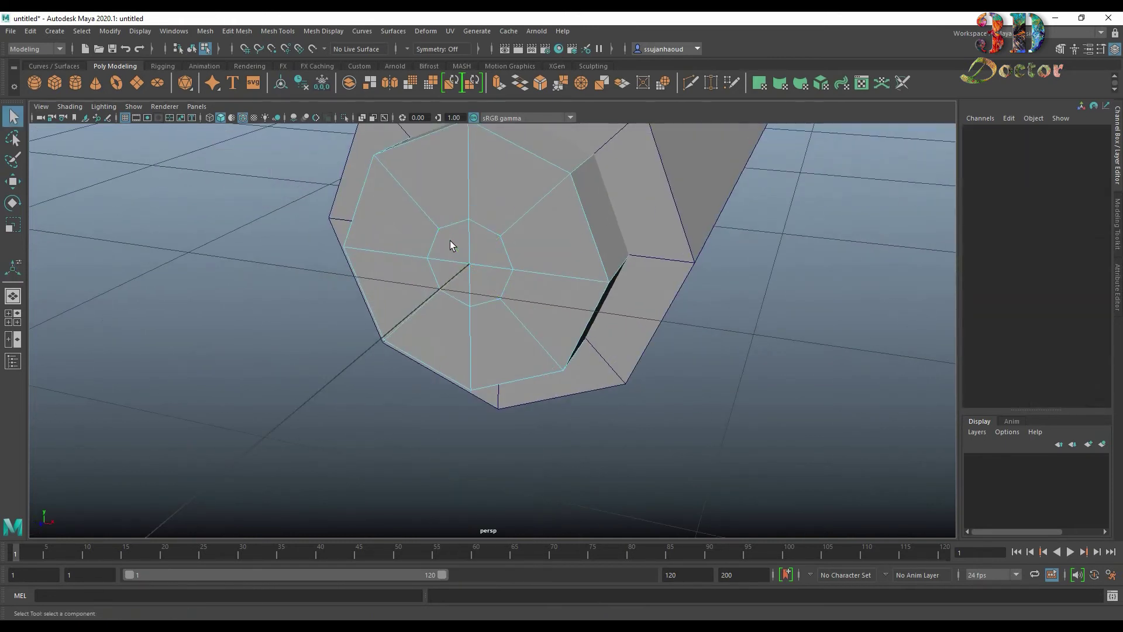
Step: Shift the small cylinder slightly along its length and duplicate it for a narrower copy
mouse_move(450, 241)
alt+mouse_down()
mouse_move(560, 240)
mouse_move(701, 277)
alt+mouse_up()
scroll(700, 276, down, 3)
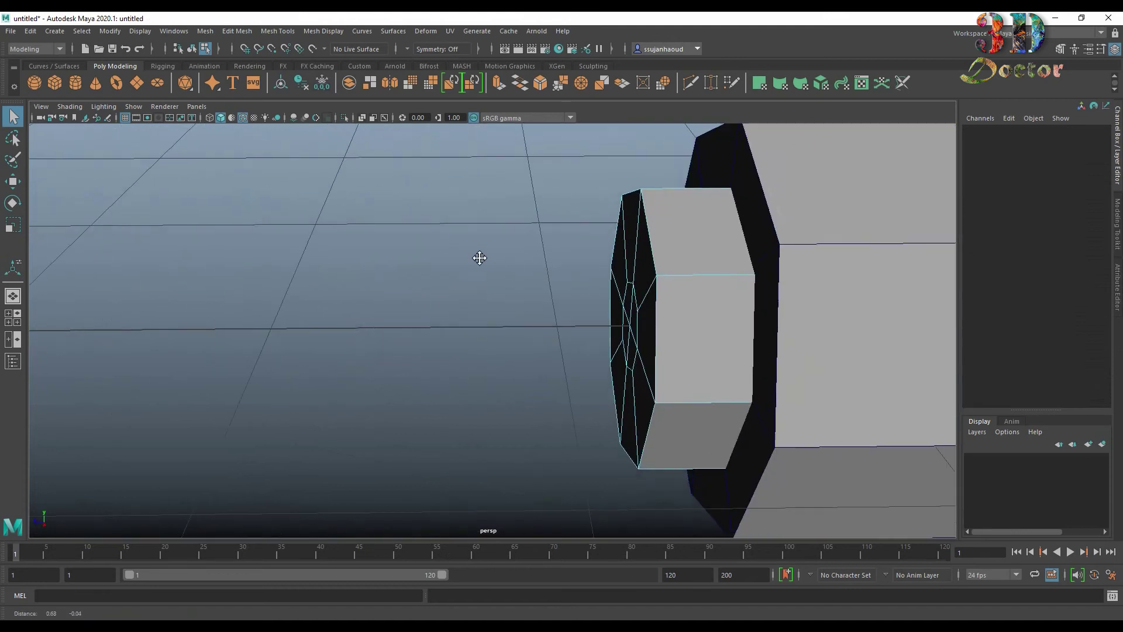
right_drag(647, 226, 731, 181)
scroll(617, 308, down, 3)
mouse_move(616, 307)
alt+mouse_down()
mouse_move(548, 326)
mouse_move(484, 326)
mouse_move(512, 341)
mouse_move(493, 333)
mouse_move(598, 304)
alt+mouse_up()
key(w)
key(ctrl+d)
key(r)
Step: Push the copy outward along Z, duplicate it again, and shrink the newest copy
key(w)
drag(431, 352, 394, 377)
key(ctrl+d)
key(r)
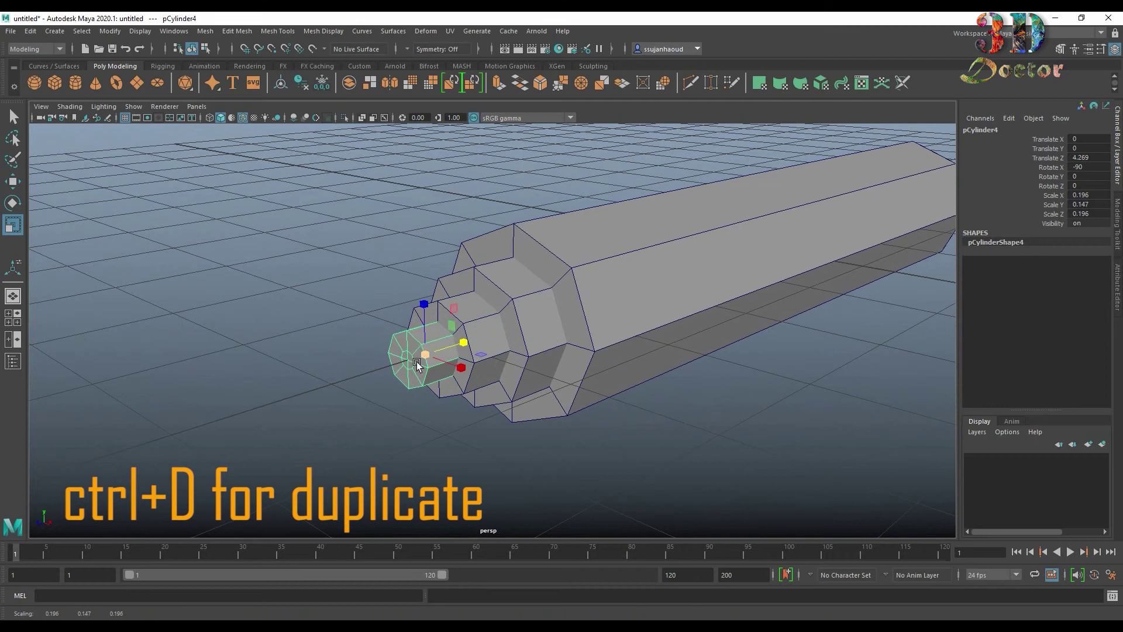
mouse_move(429, 353)
mouse_down()
mouse_move(418, 359)
mouse_move(547, 310)
mouse_move(582, 316)
mouse_move(528, 328)
mouse_up()
Step: Slide the newest cylinder, pCylinder5, outward to Z 4.432 as the needle
scroll(479, 321, up, 2)
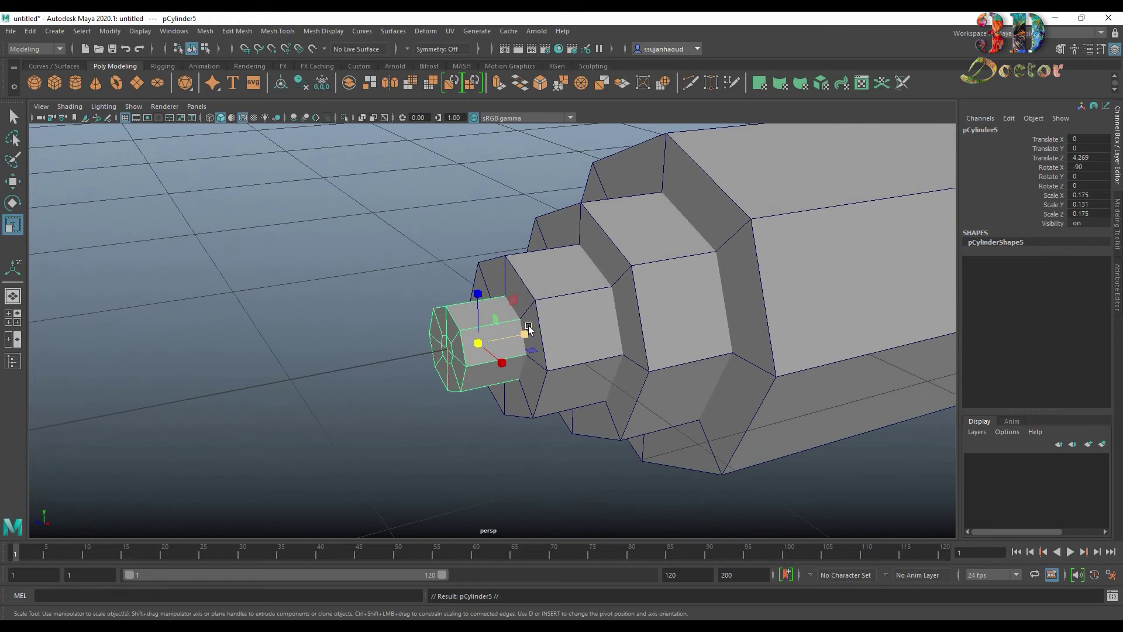
key(w)
mouse_move(437, 350)
mouse_down()
mouse_move(387, 361)
mouse_move(434, 363)
mouse_move(737, 282)
mouse_move(690, 313)
mouse_move(778, 331)
mouse_move(762, 333)
mouse_up()
key(r)
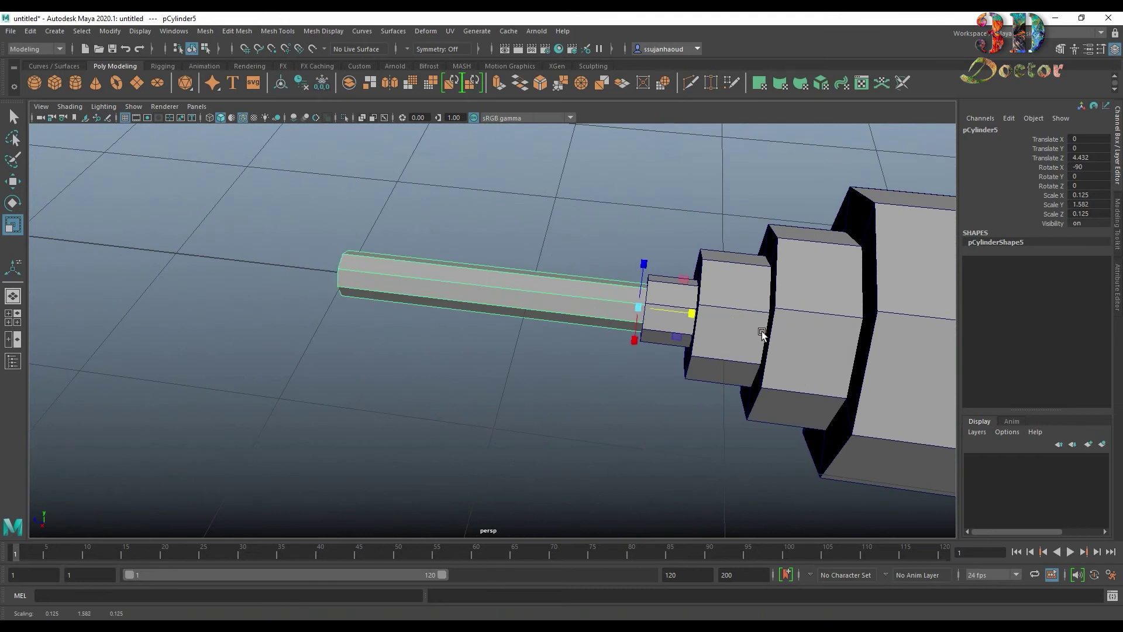
Step: Slide the needle out along Z to about 5.909
key(w)
drag(590, 305, 314, 321)
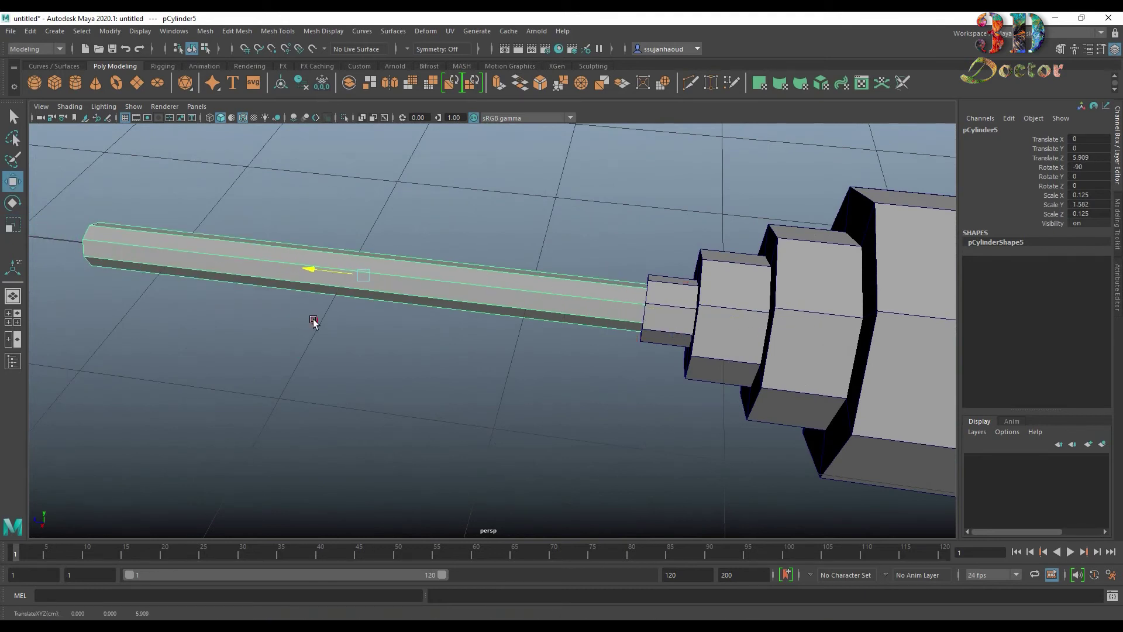
scroll(314, 322, down, 5)
mouse_move(515, 353)
alt+mouse_down()
mouse_move(436, 371)
mouse_move(443, 355)
alt+mouse_up()
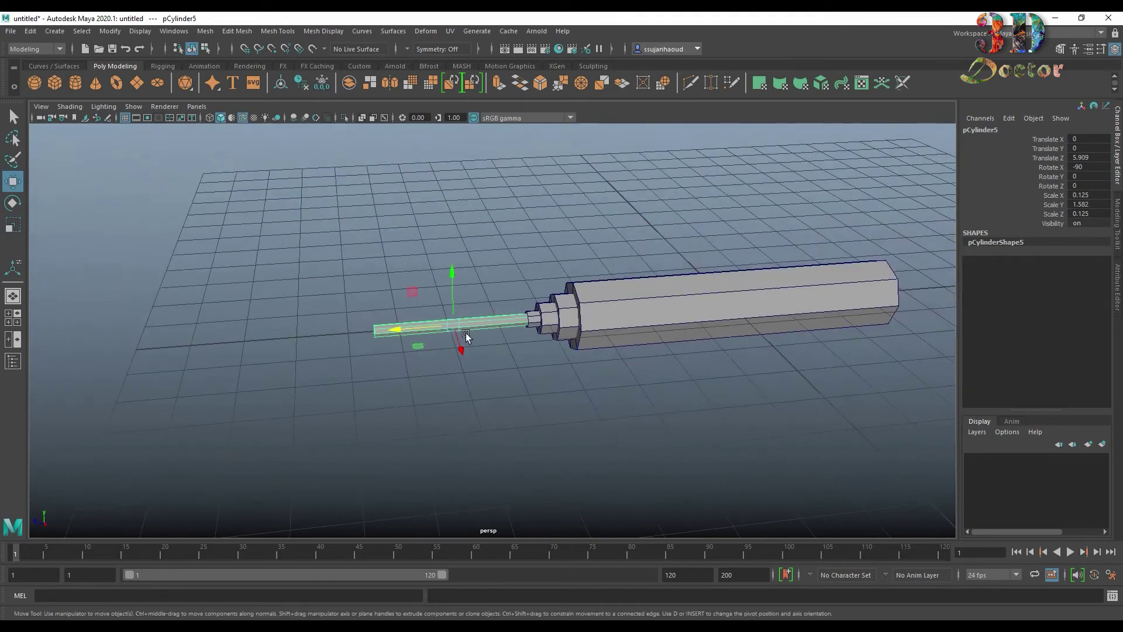
scroll(466, 335, up, 3)
scroll(468, 334, up, 2)
Step: Scale the needle thinner to 0.069 and longer to 1.786
key(r)
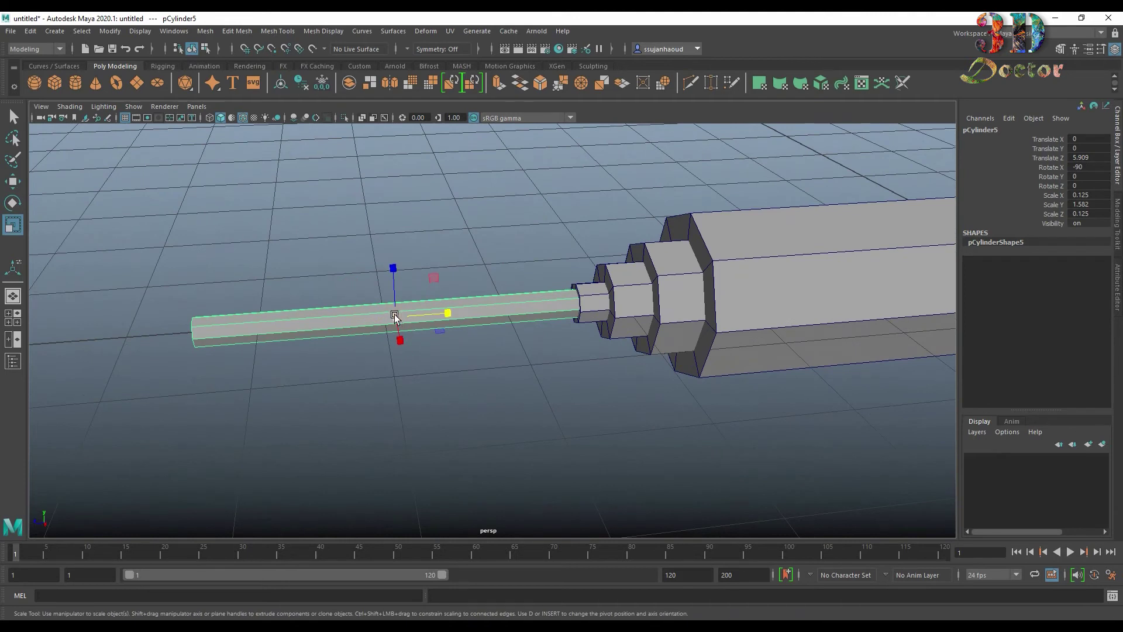
mouse_move(395, 316)
mouse_down()
mouse_move(349, 326)
mouse_move(368, 328)
mouse_up()
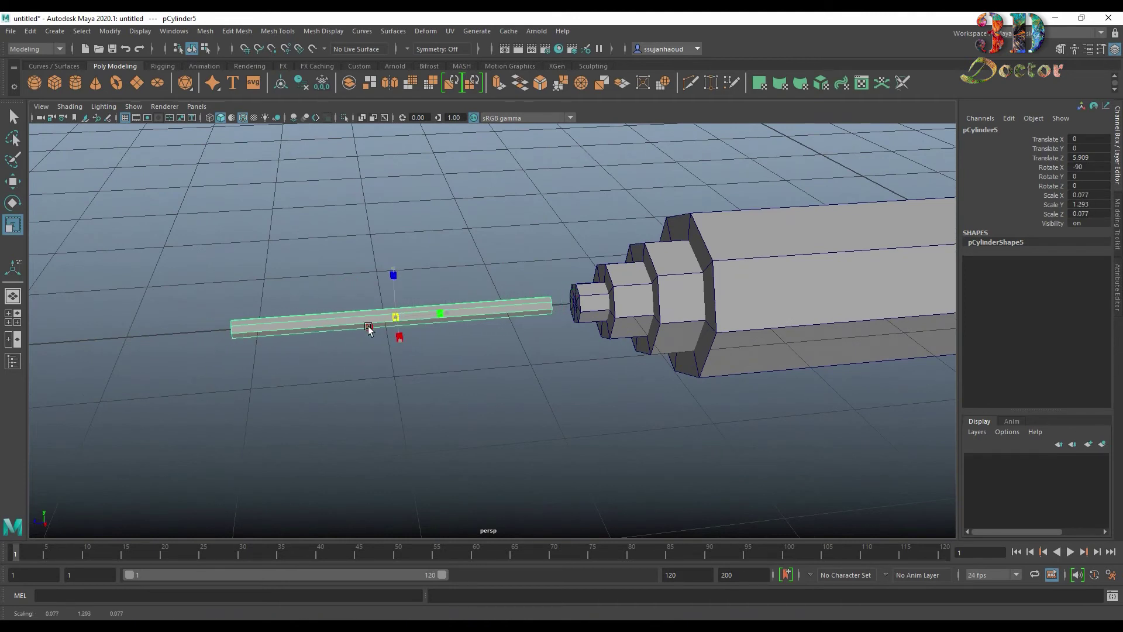
mouse_move(476, 349)
alt+mouse_down()
mouse_move(585, 351)
mouse_move(427, 376)
mouse_move(475, 339)
alt+mouse_up()
scroll(476, 341, down, 3)
scroll(497, 348, up, 5)
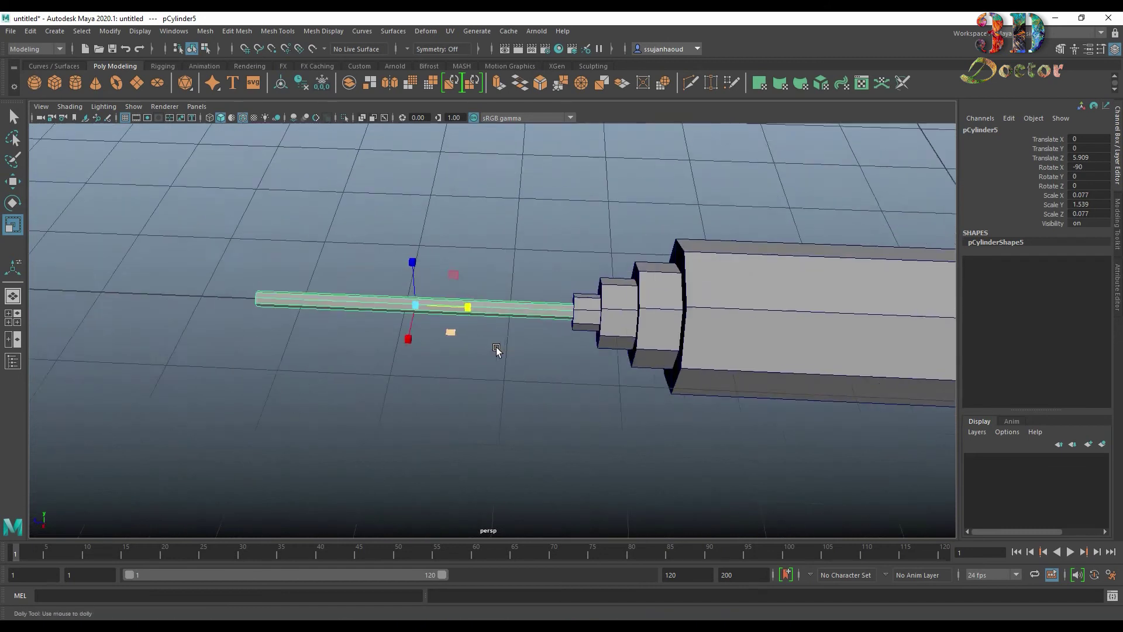
scroll(496, 349, up, 4)
mouse_move(358, 280)
mouse_down()
mouse_move(334, 276)
mouse_move(292, 304)
mouse_up()
scroll(378, 282, down, 3)
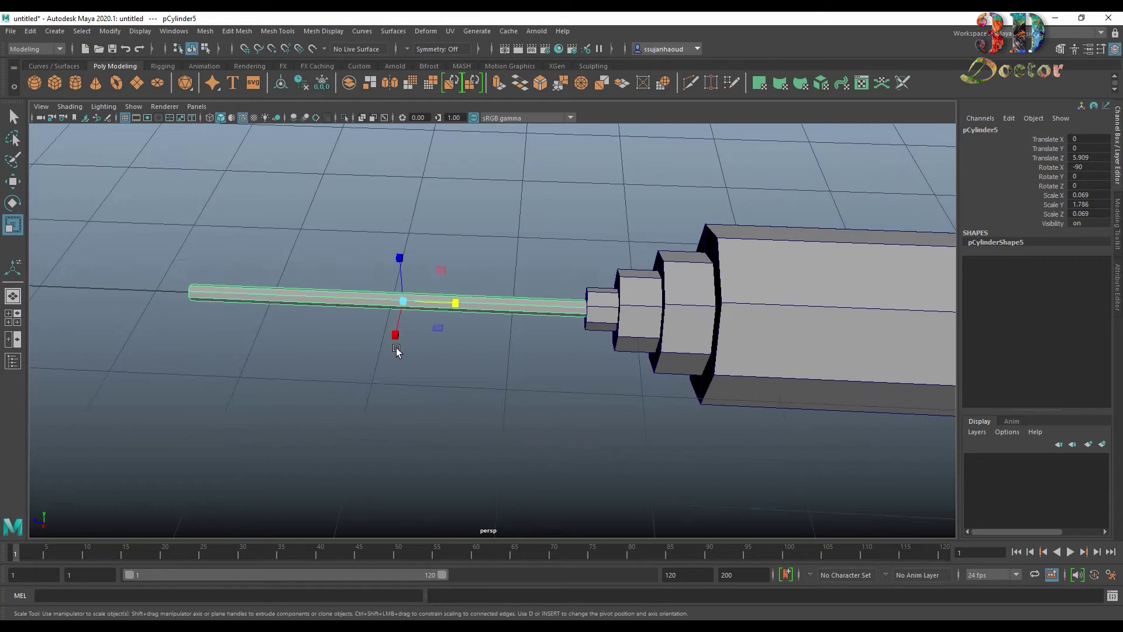
mouse_move(404, 328)
alt+mouse_down()
mouse_move(469, 331)
mouse_move(421, 344)
mouse_move(354, 317)
alt+mouse_up()
key(w)
mouse_move(566, 318)
alt+mouse_down()
mouse_move(469, 339)
mouse_move(612, 380)
alt+mouse_up()
Step: Extrude the barrel's end-cap faces and shrink them into a small centre octagon
click(612, 381)
key(f)
scroll(556, 317, up, 3)
scroll(631, 359, up, 2)
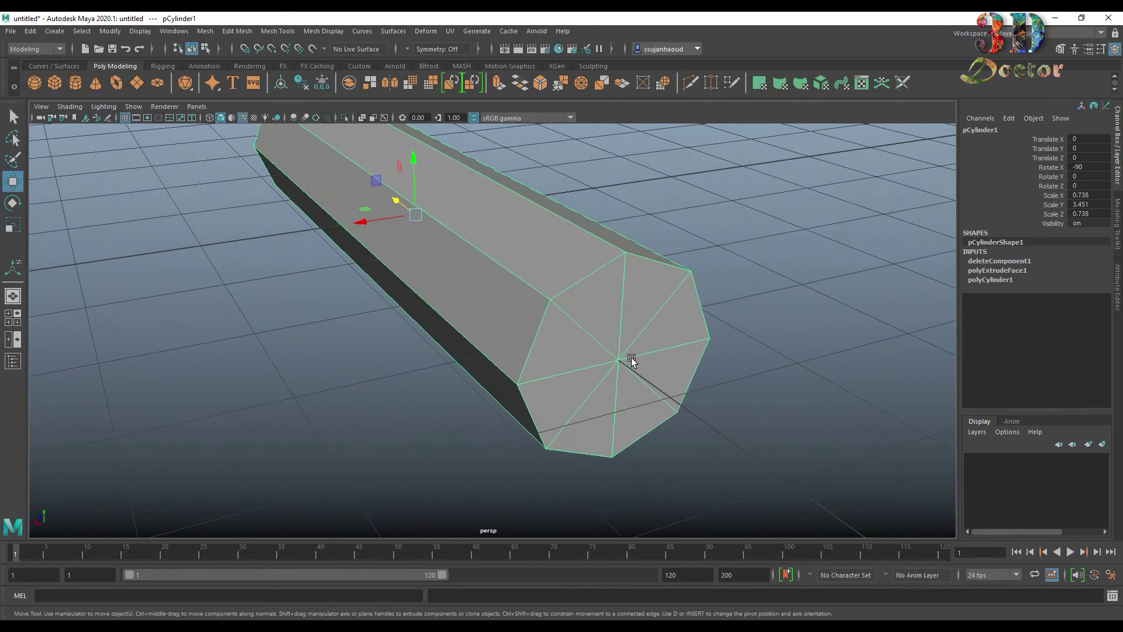
right_drag(631, 358, 574, 312)
click(619, 360)
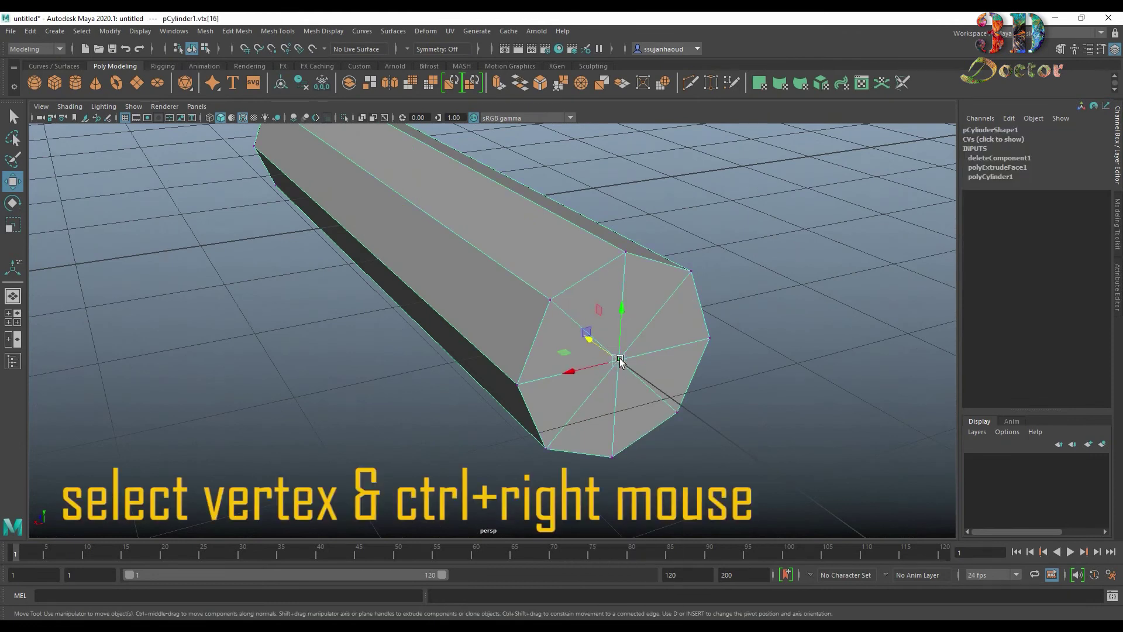
ctrl+right_drag(620, 361, 621, 432)
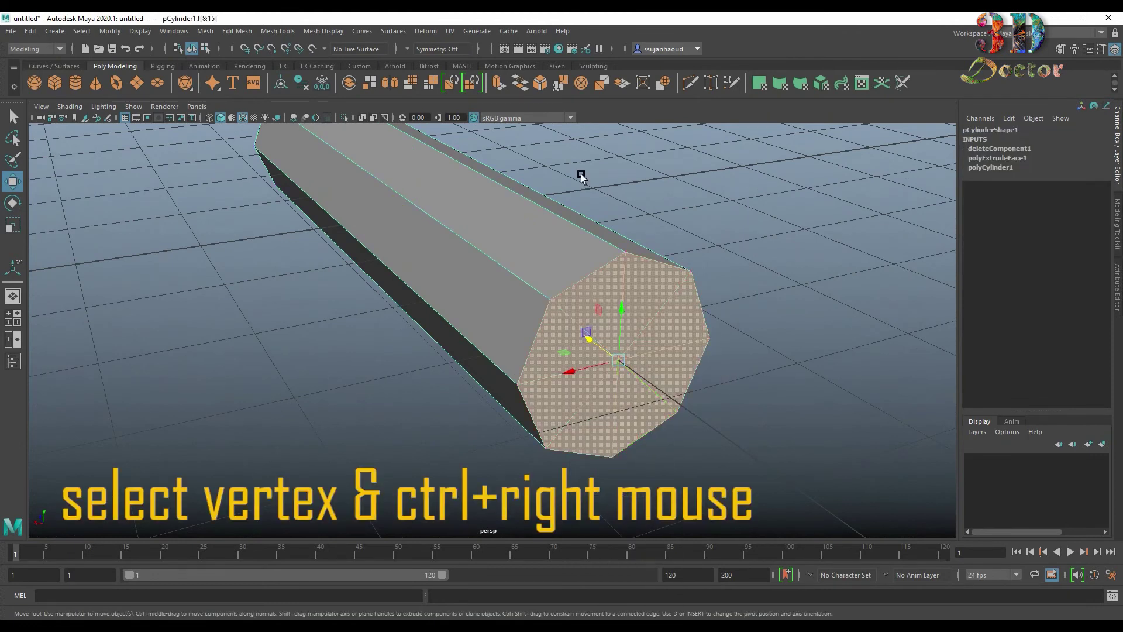
click(499, 84)
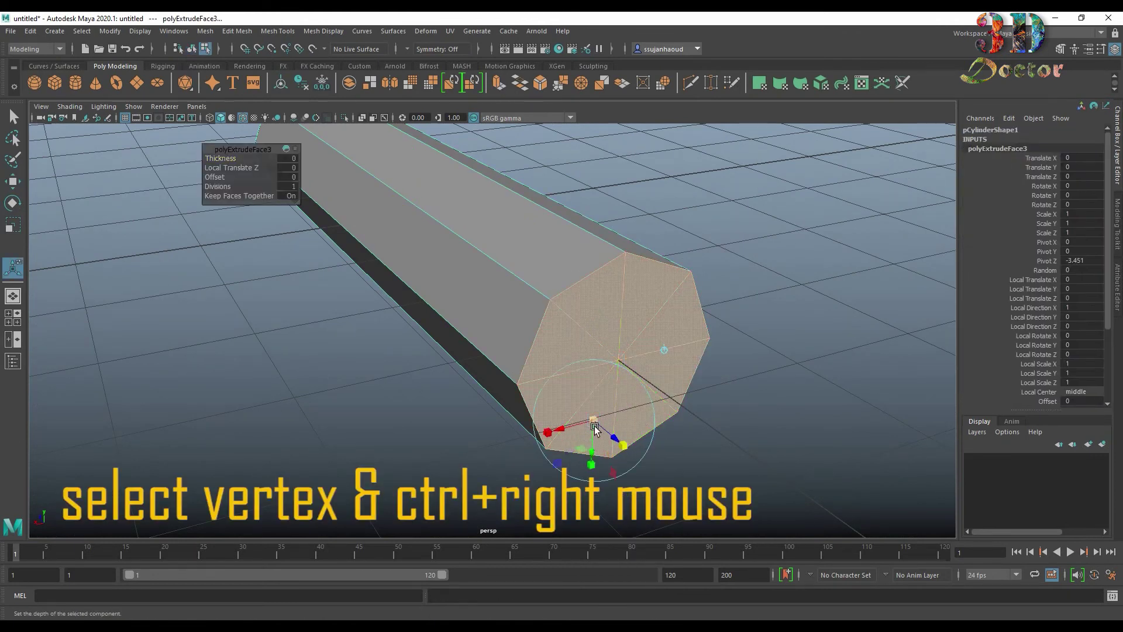
drag(594, 428, 538, 447)
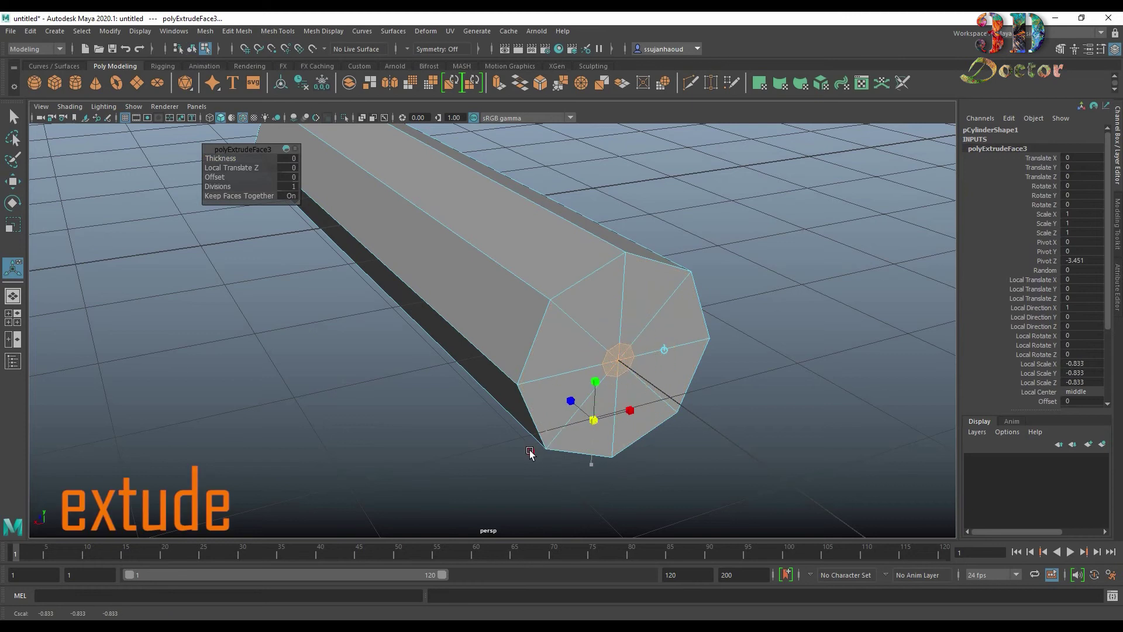
Step: Extrude the centre faces again and push them 0.883 inward into a recessed hole
scroll(802, 346, up, 3)
scroll(710, 326, up, 2)
scroll(746, 345, up, 1)
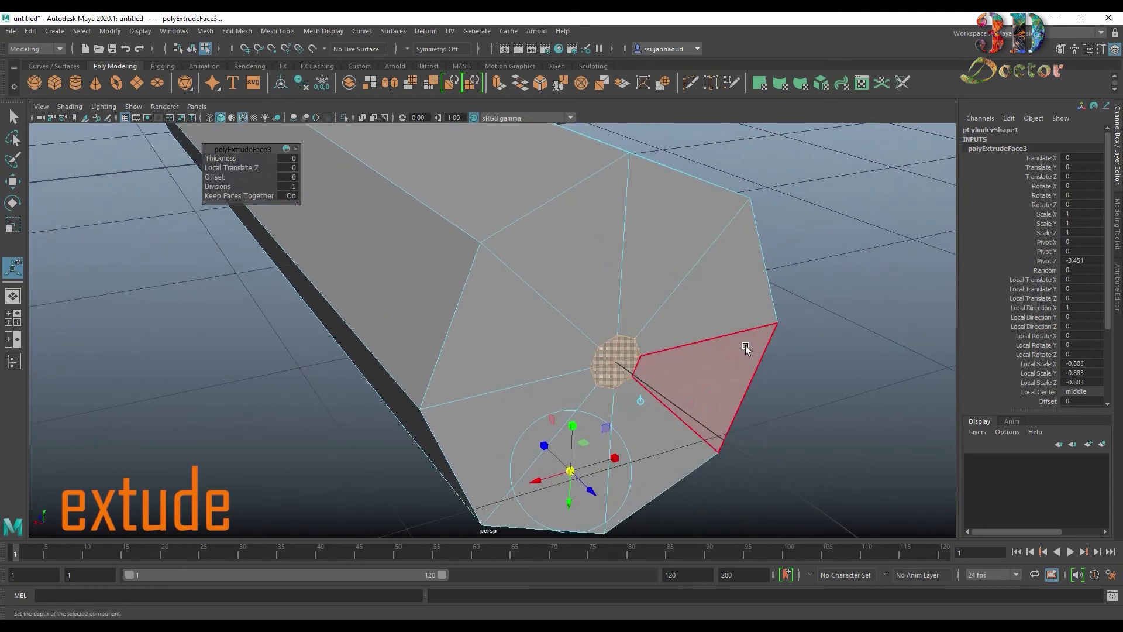
click(501, 85)
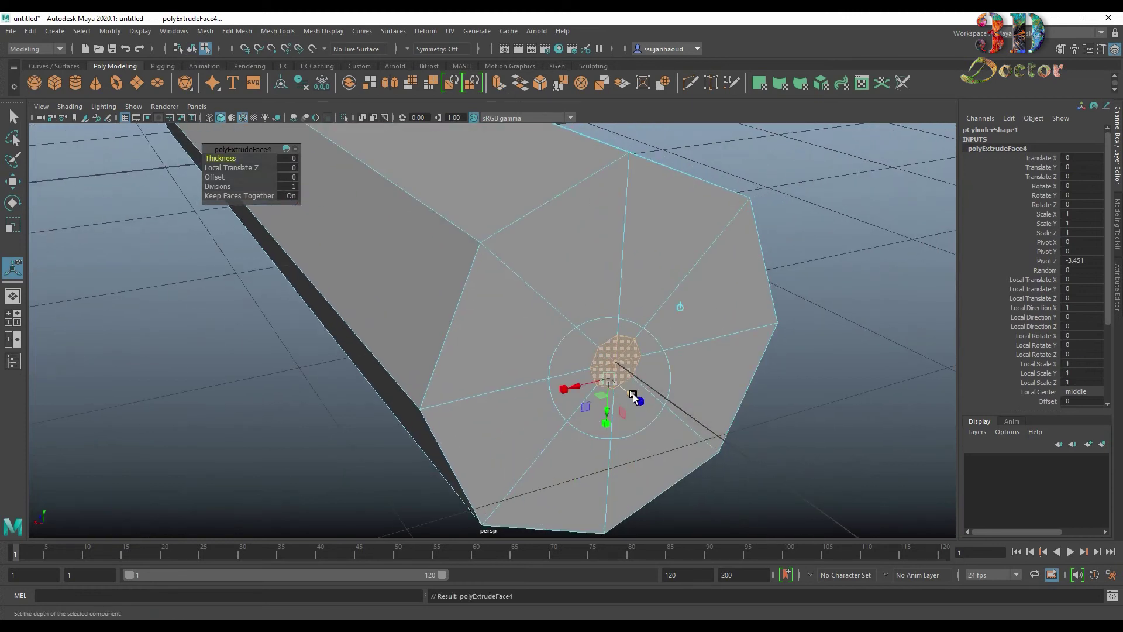
drag(633, 403, 510, 314)
mouse_move(514, 319)
alt+mouse_down()
mouse_move(618, 361)
mouse_move(609, 351)
mouse_move(644, 346)
alt+mouse_up()
mouse_move(551, 287)
alt+mouse_down()
mouse_move(626, 328)
mouse_move(597, 328)
mouse_move(627, 357)
mouse_move(599, 364)
alt+mouse_up()
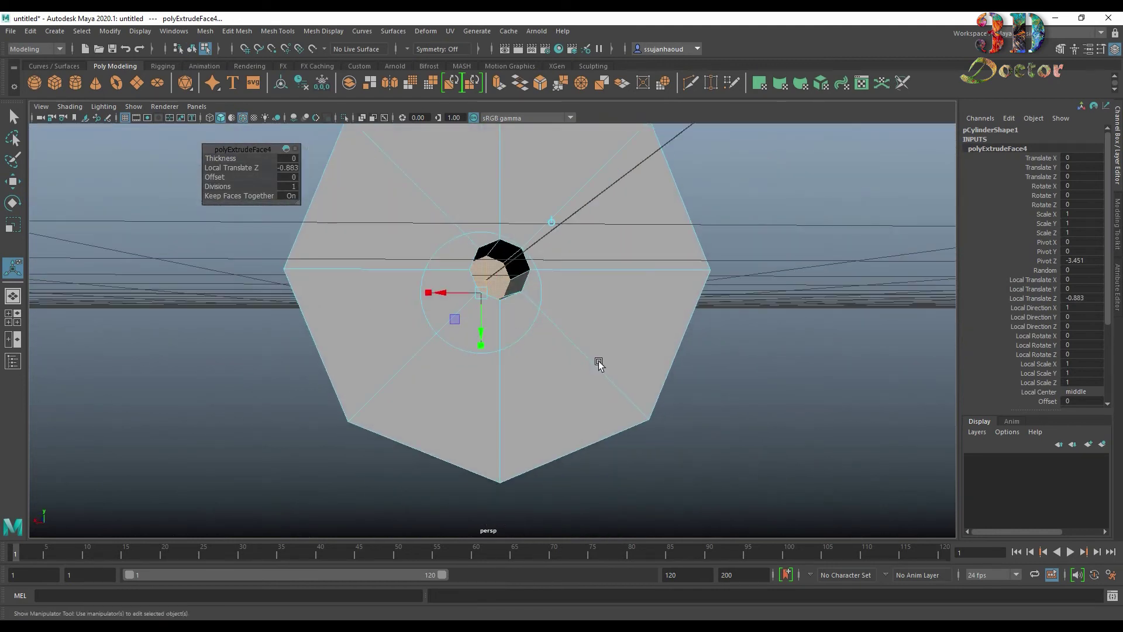
click(801, 300)
Step: Create a new cylinder and cut its axis subdivisions from 20 to 8
alt+drag(784, 302, 834, 318)
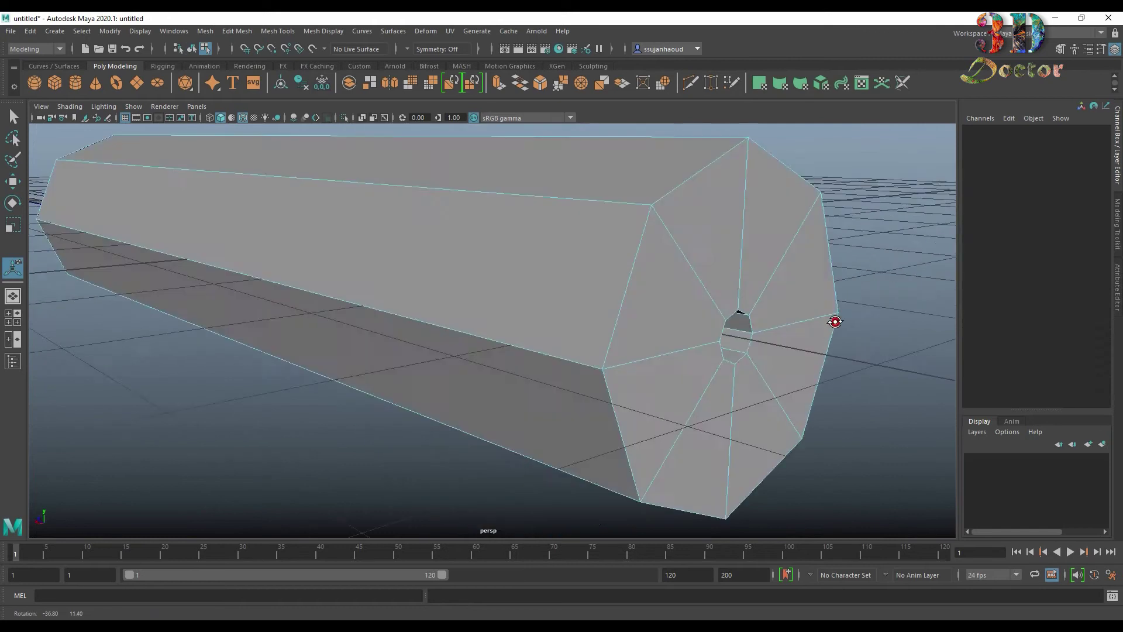
alt+middle_drag(834, 318, 777, 315)
alt+right_drag(778, 315, 539, 319)
click(75, 82)
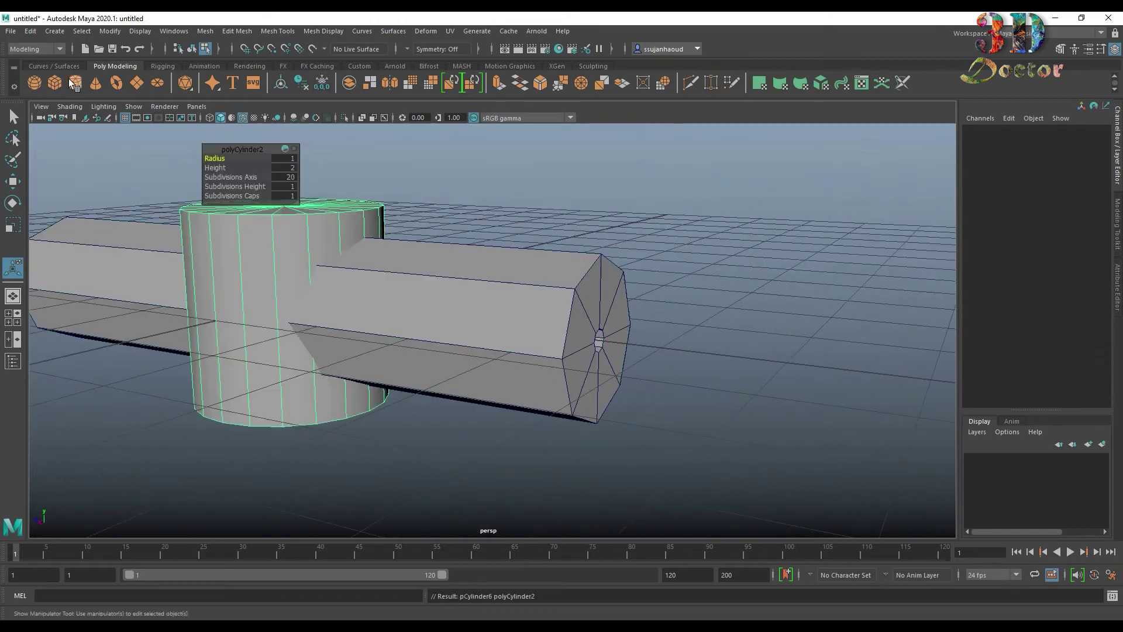
alt+drag(361, 218, 852, 272)
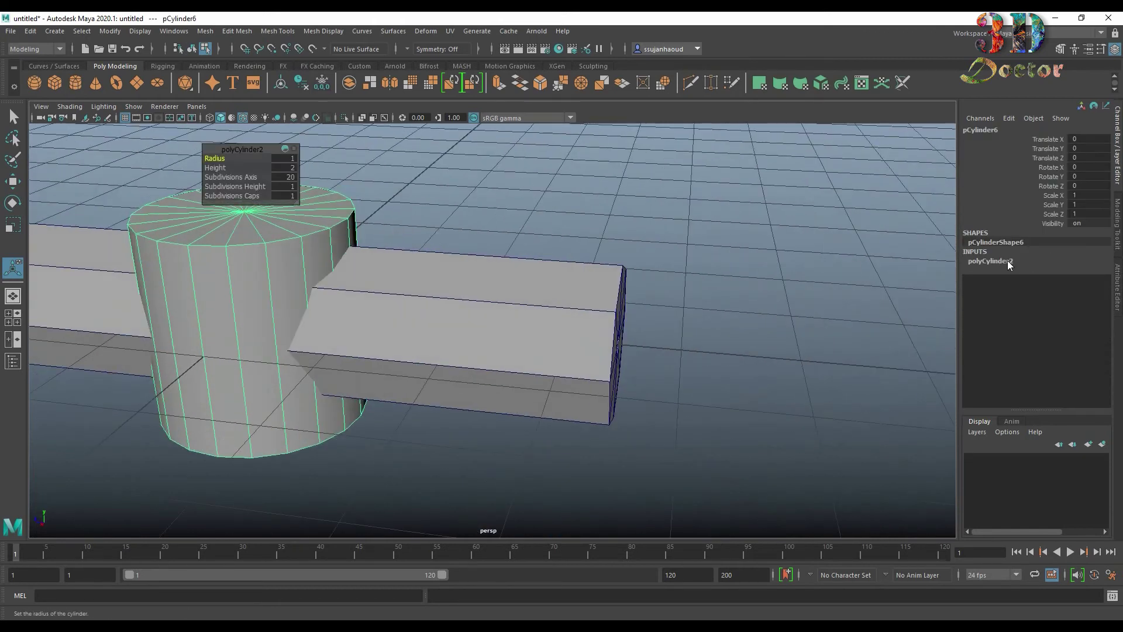
click(989, 261)
click(1040, 289)
middle_drag(1040, 289, 820, 307)
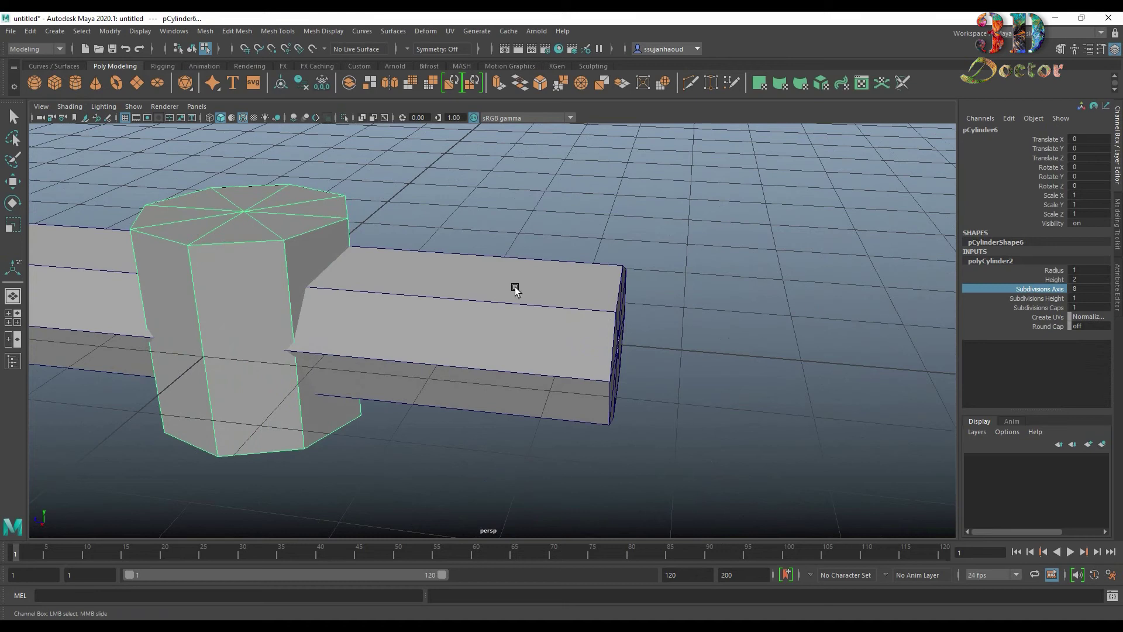
Step: Scale the cylinder to about 0.57, stretch it taller, and move it to the rod's end
key(r)
drag(256, 317, 175, 316)
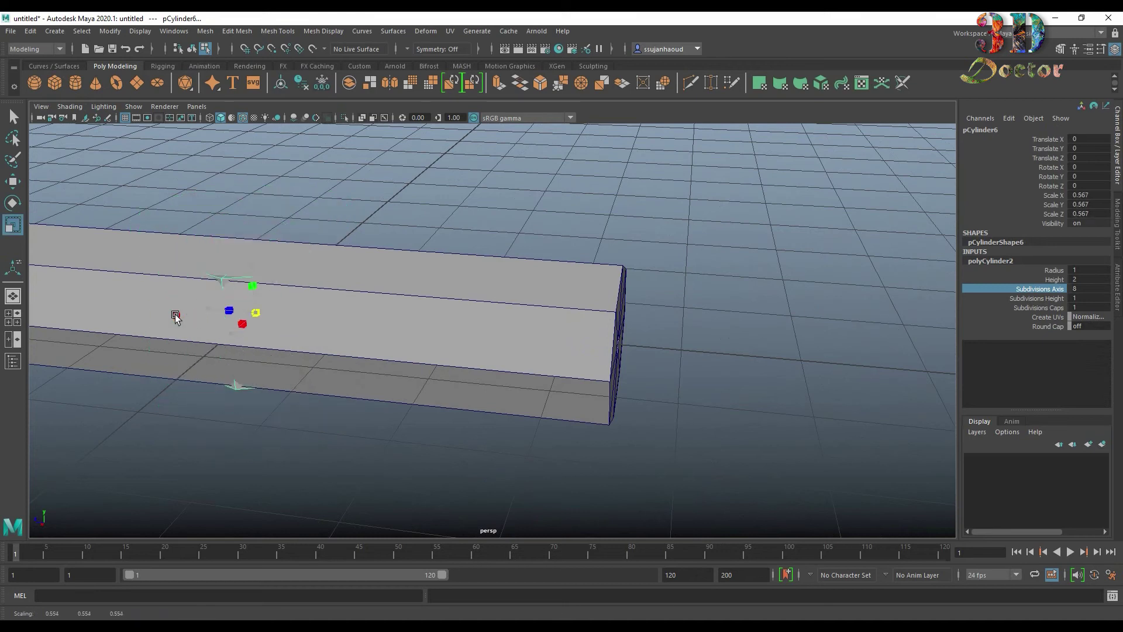
drag(251, 270, 251, 183)
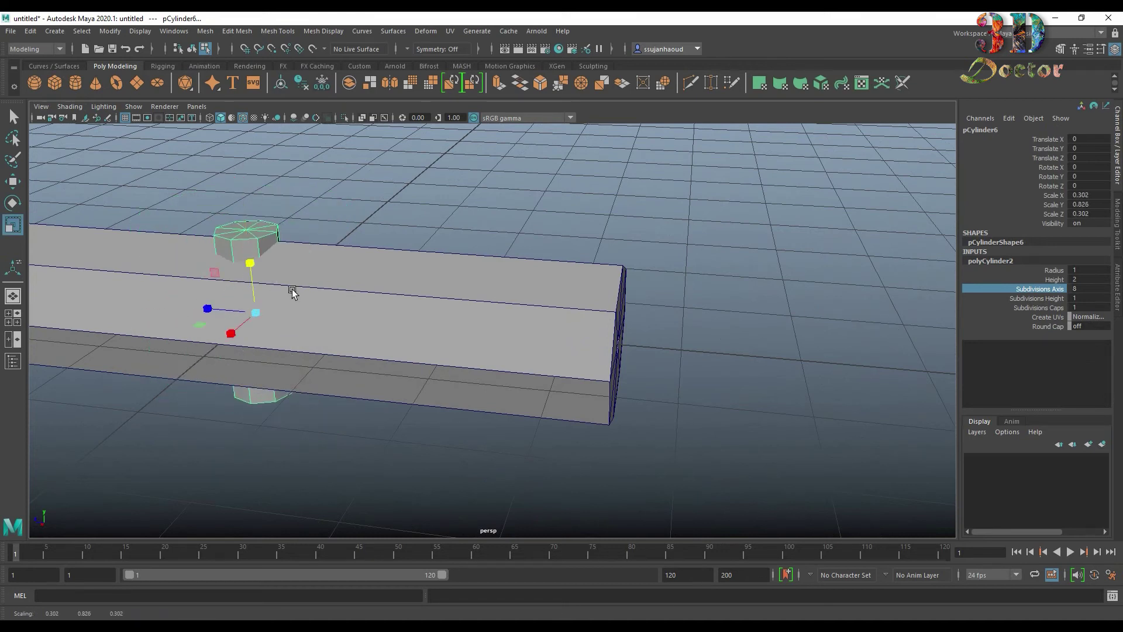
key(e)
key(w)
drag(210, 310, 615, 387)
Step: Rotate the small cylinder -90 on X so it lies along the rod
drag(688, 303, 845, 278)
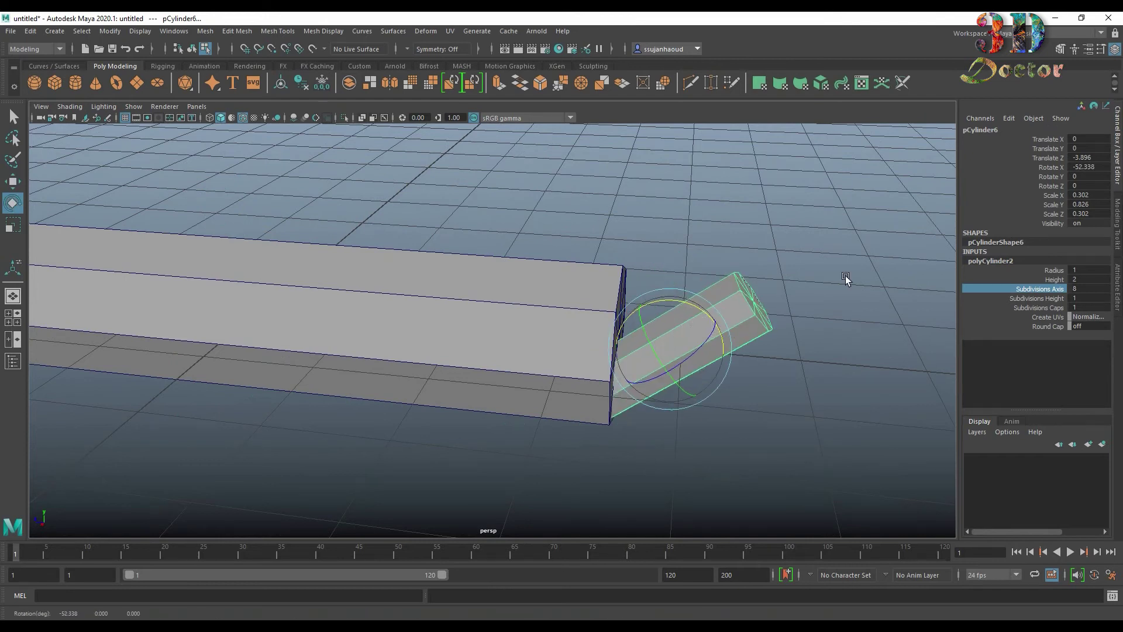
click(1091, 167)
text(-90)
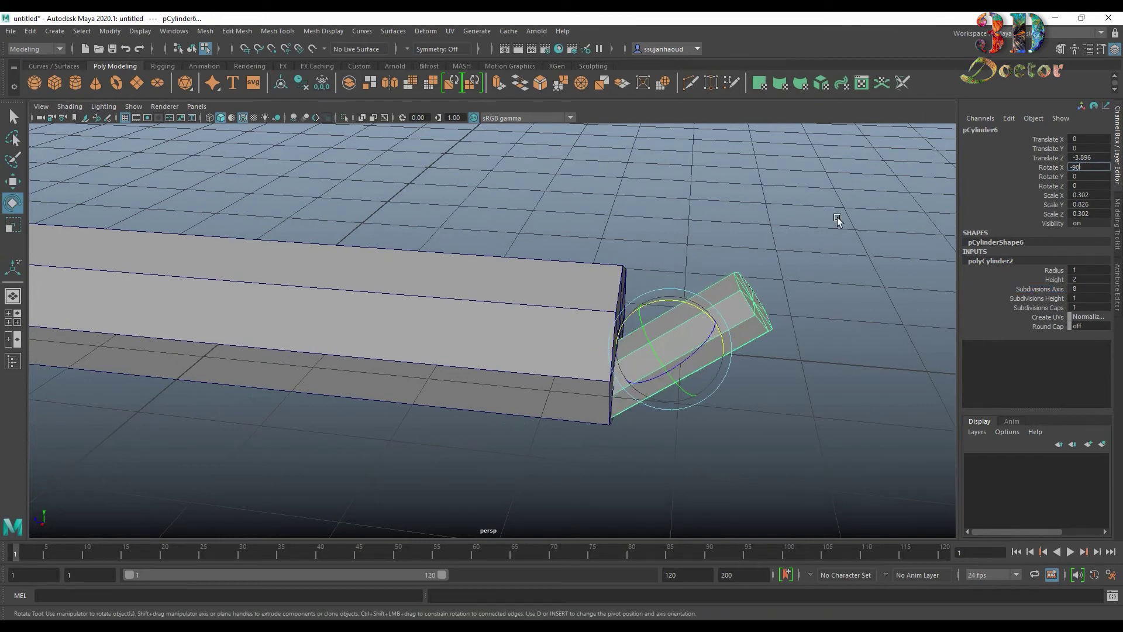
key(Return)
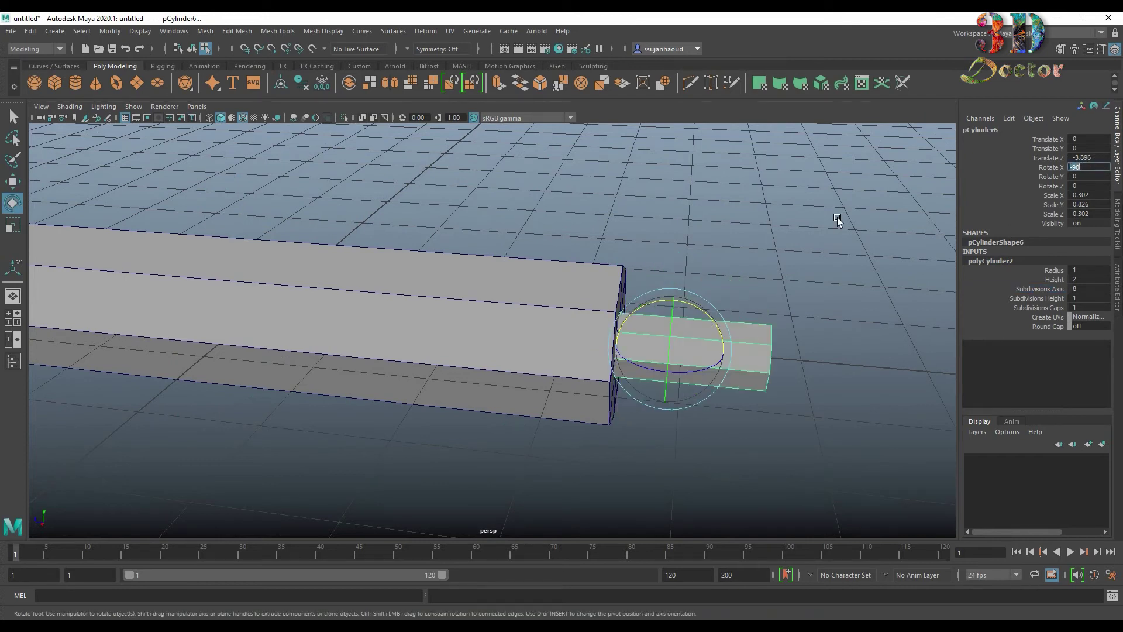
scroll(777, 287, up, 3)
scroll(775, 251, up, 3)
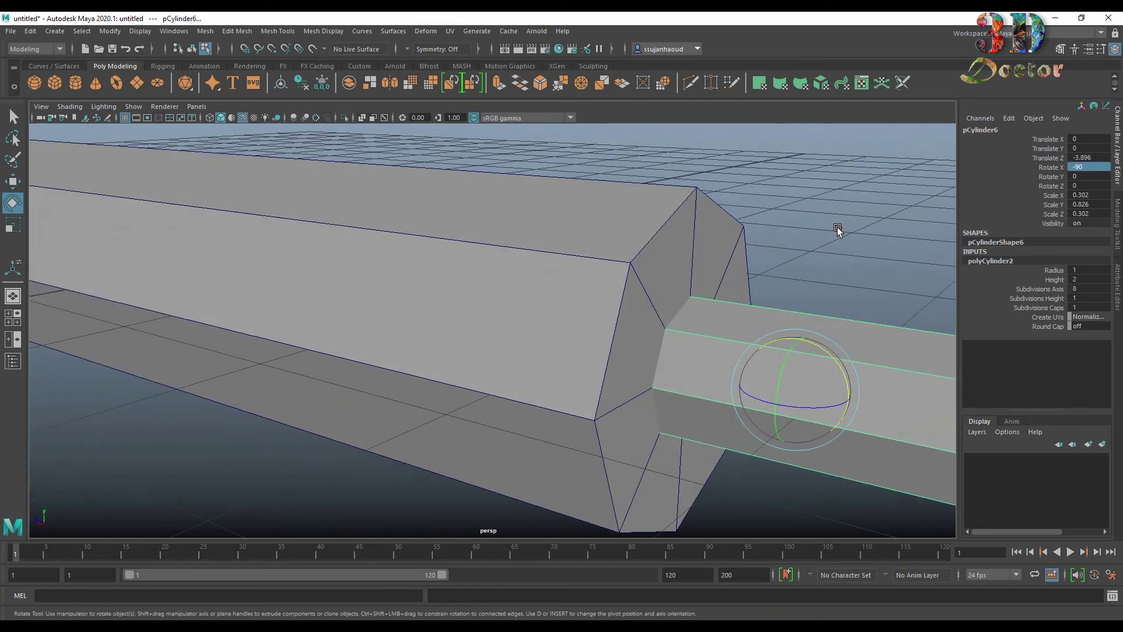
scroll(802, 364, down, 3)
scroll(644, 361, down, 3)
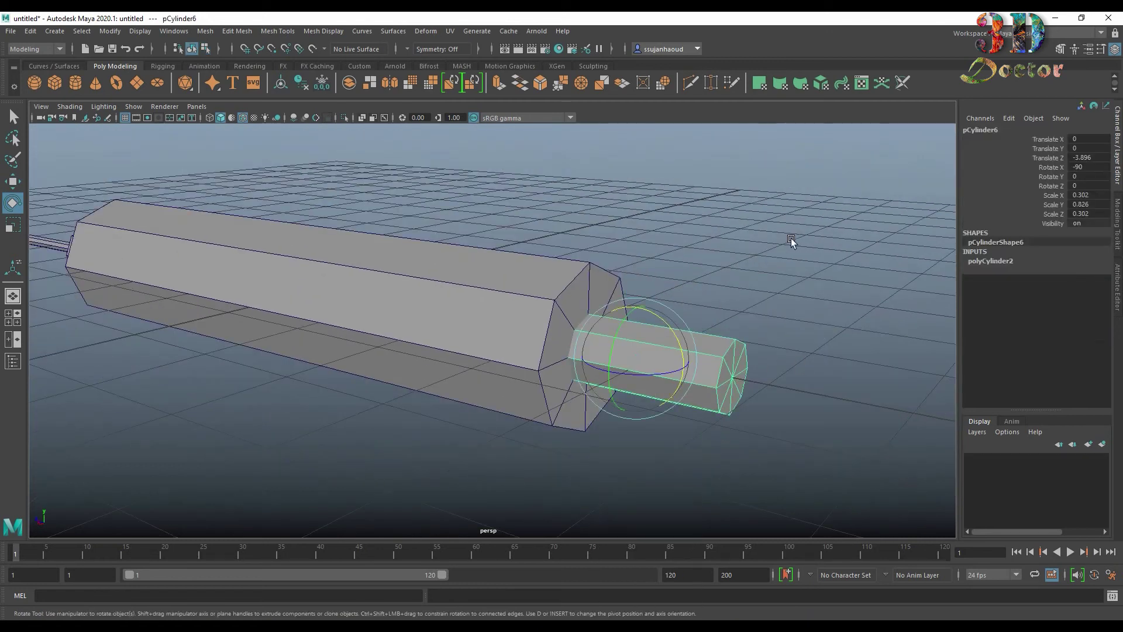
Step: Reselect the small cylinder and shrink it to a slim 0.047 by 0.201
key(r)
drag(642, 356, 542, 397)
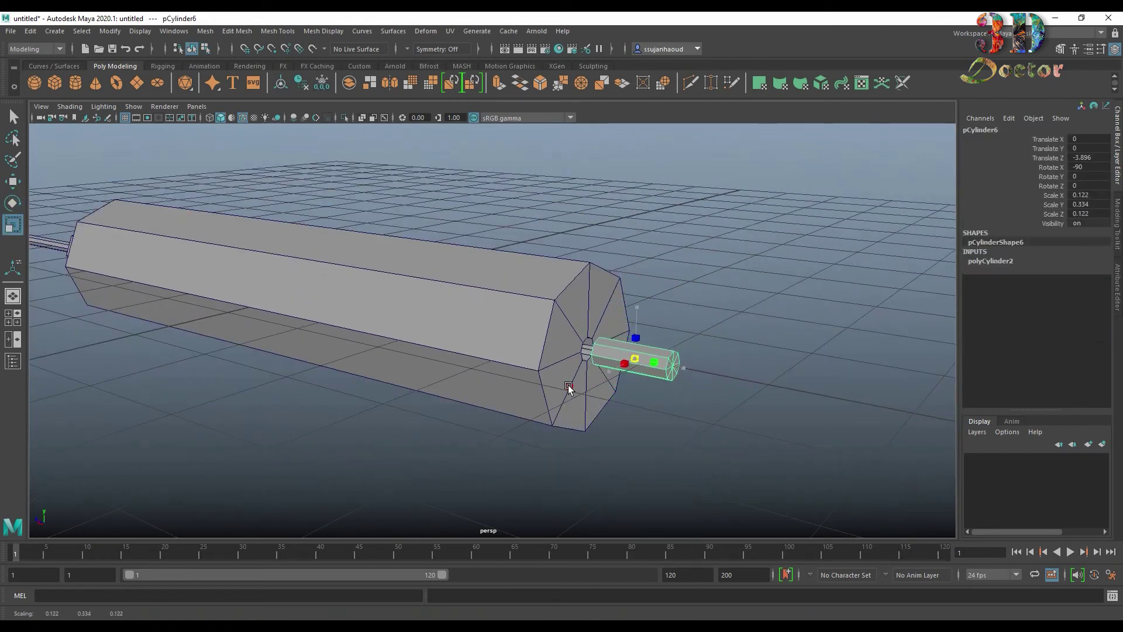
scroll(543, 398, up, 3)
scroll(644, 362, up, 3)
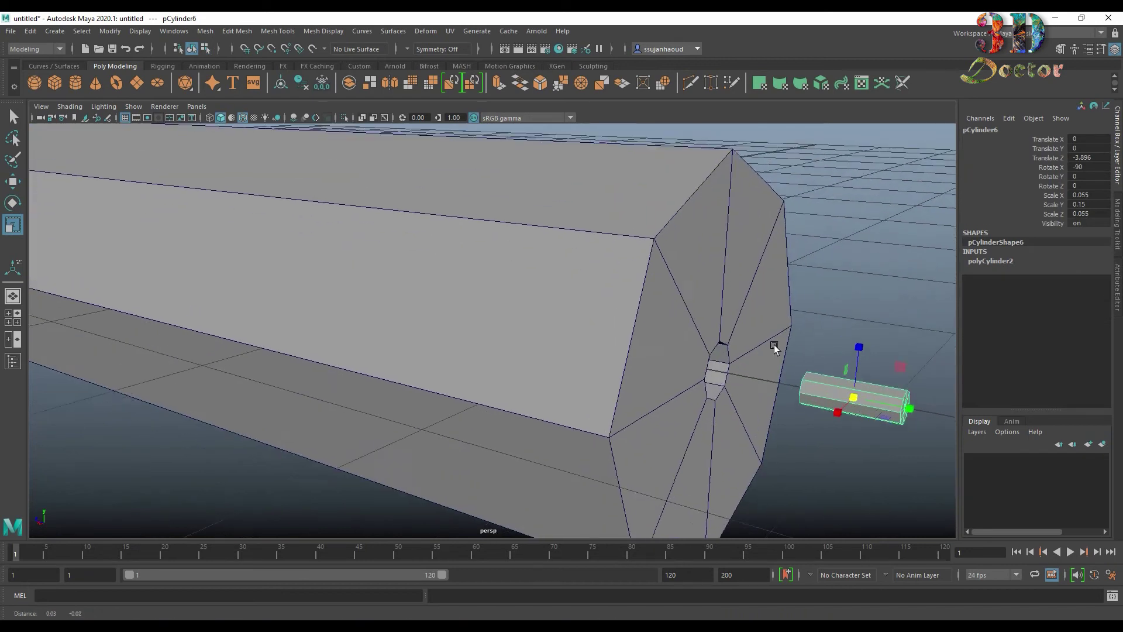
alt+middle_drag(774, 345, 644, 328)
mouse_move(751, 377)
mouse_down()
mouse_move(720, 414)
mouse_move(798, 358)
mouse_move(883, 462)
mouse_up()
right_click(802, 357)
mouse_move(779, 431)
alt+mouse_down()
mouse_move(819, 426)
mouse_move(805, 384)
mouse_move(700, 379)
alt+mouse_up()
click(813, 426)
right_drag(701, 379, 805, 264)
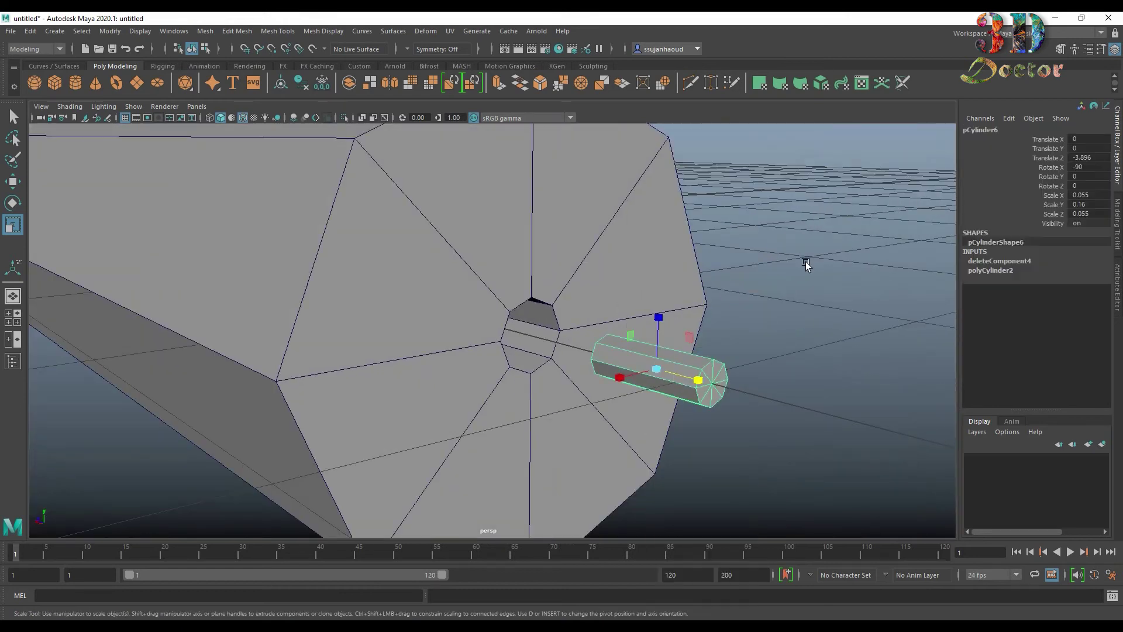
drag(659, 369, 719, 389)
Step: Slide the slim cylinder into the rod-end hole at Z -3.244
key(w)
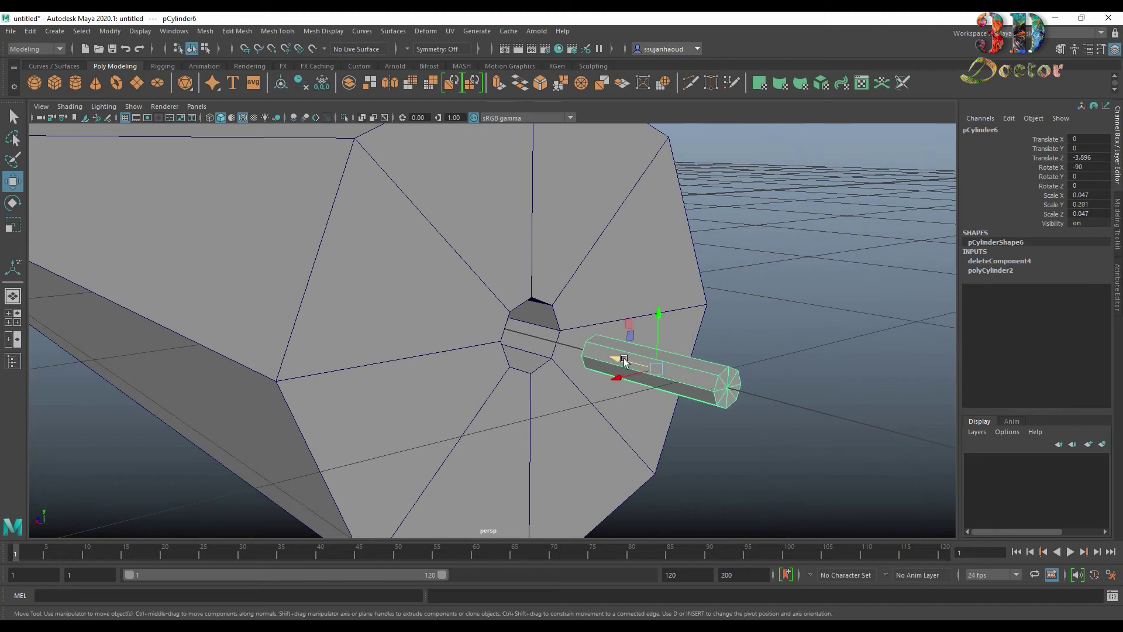
drag(623, 361, 466, 309)
mouse_move(578, 367)
alt+mouse_down()
mouse_move(489, 363)
mouse_move(504, 356)
mouse_move(481, 341)
mouse_move(506, 357)
mouse_move(476, 377)
mouse_move(442, 304)
alt+mouse_up()
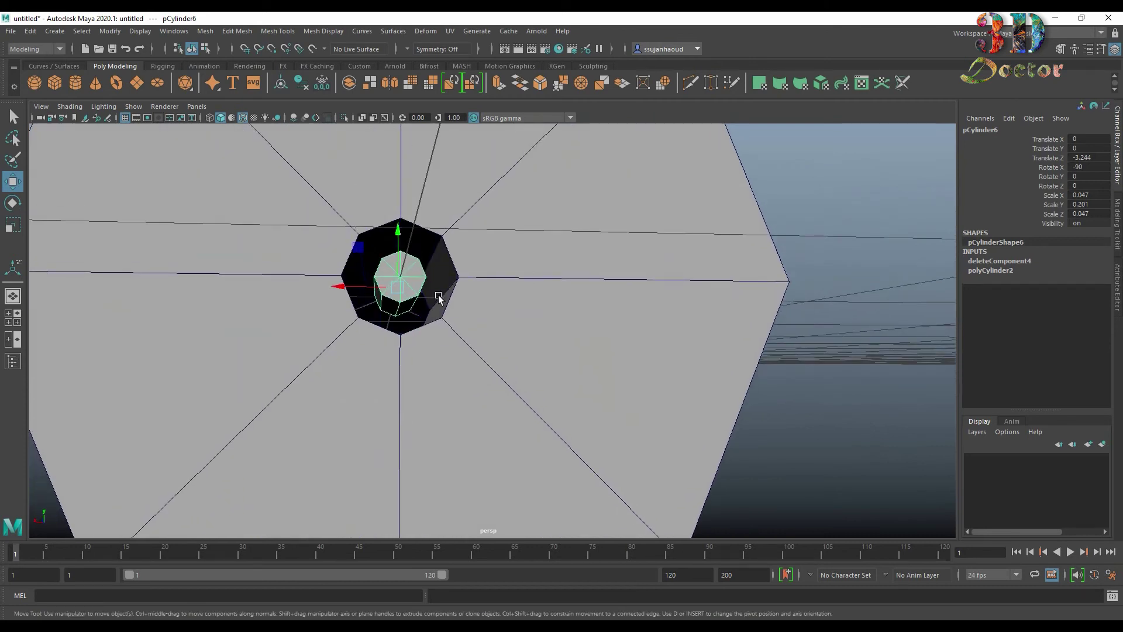
Step: Extrude pCylinder1's hole-rim edges 0.06 along local Z into a collar, then reselect pCylinder6
click(437, 295)
right_drag(445, 281, 446, 249)
click(429, 300)
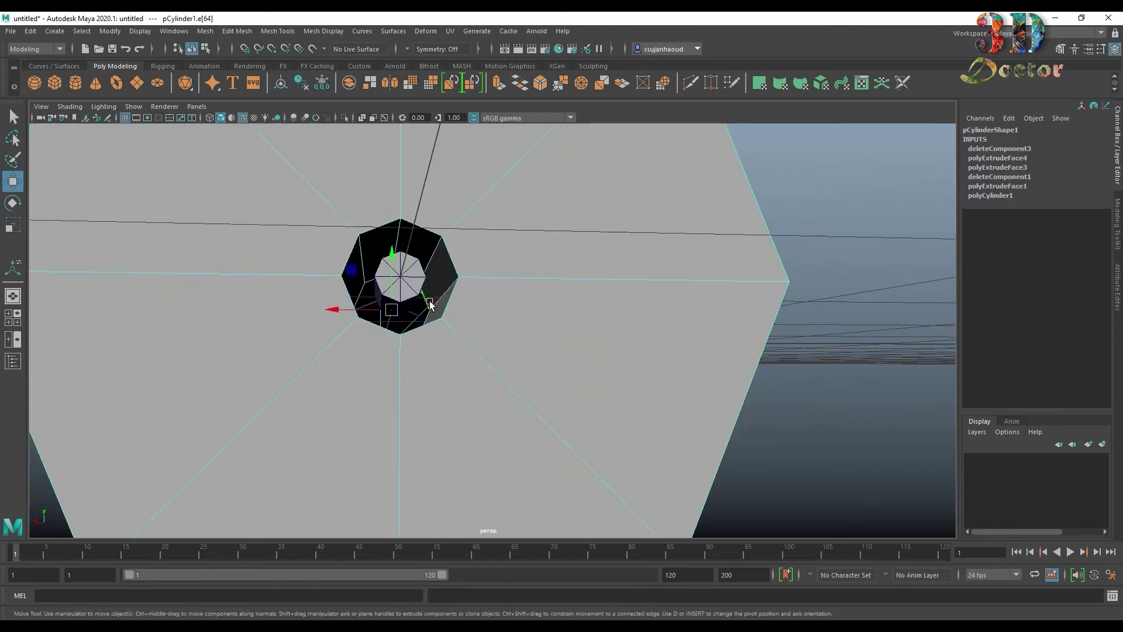
alt+drag(430, 305, 464, 306)
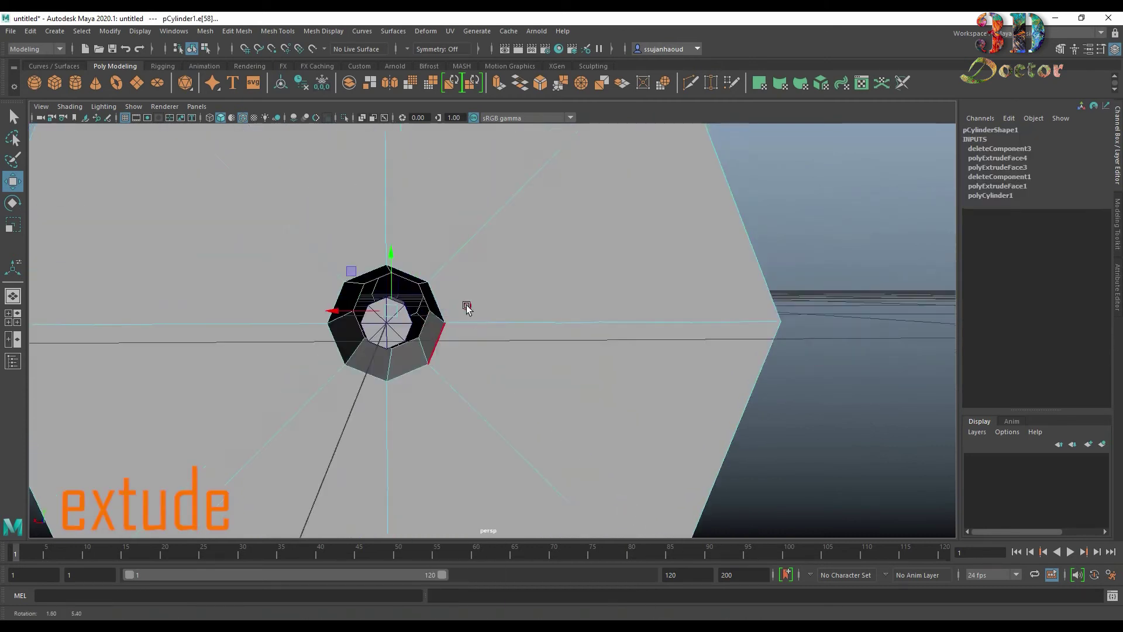
click(498, 82)
drag(399, 310, 555, 234)
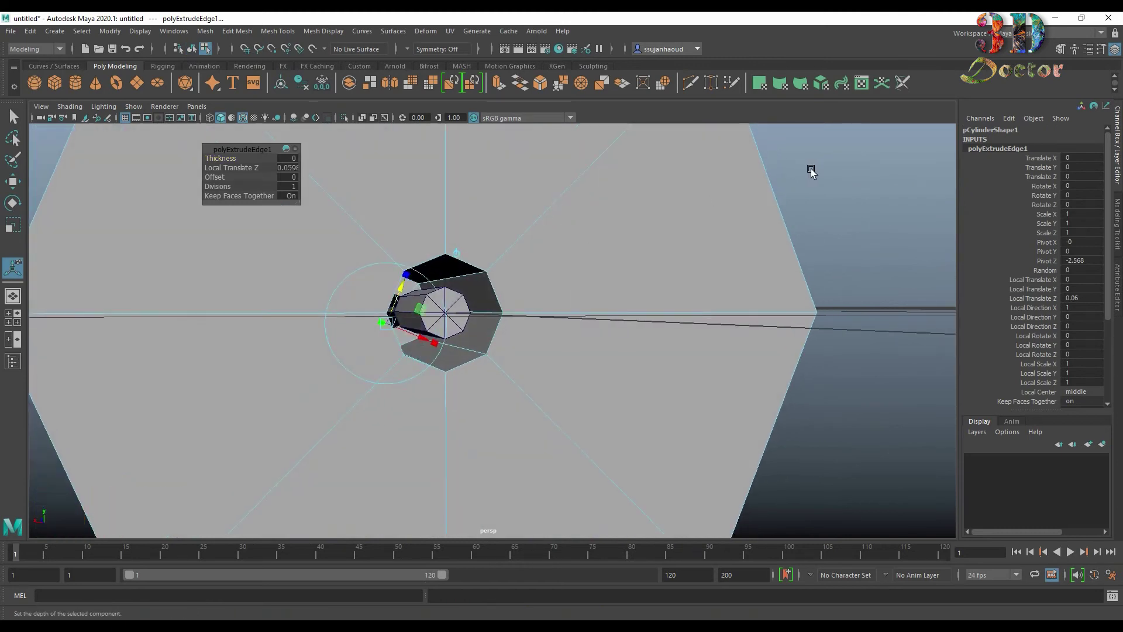
click(812, 172)
right_drag(440, 307, 494, 295)
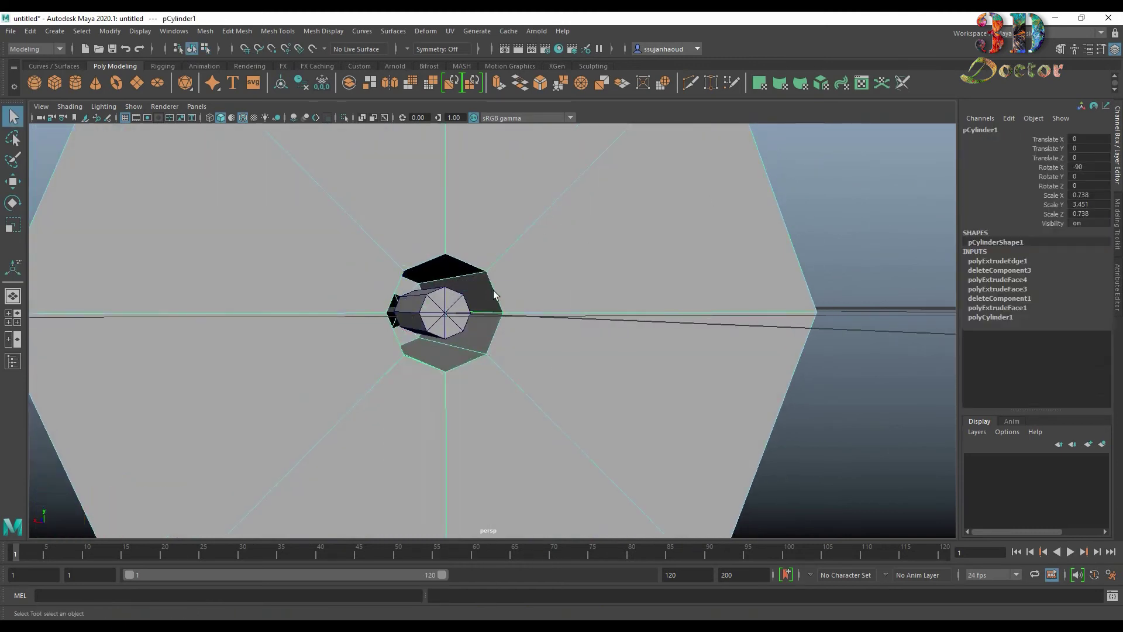
click(433, 302)
alt+drag(461, 356, 565, 374)
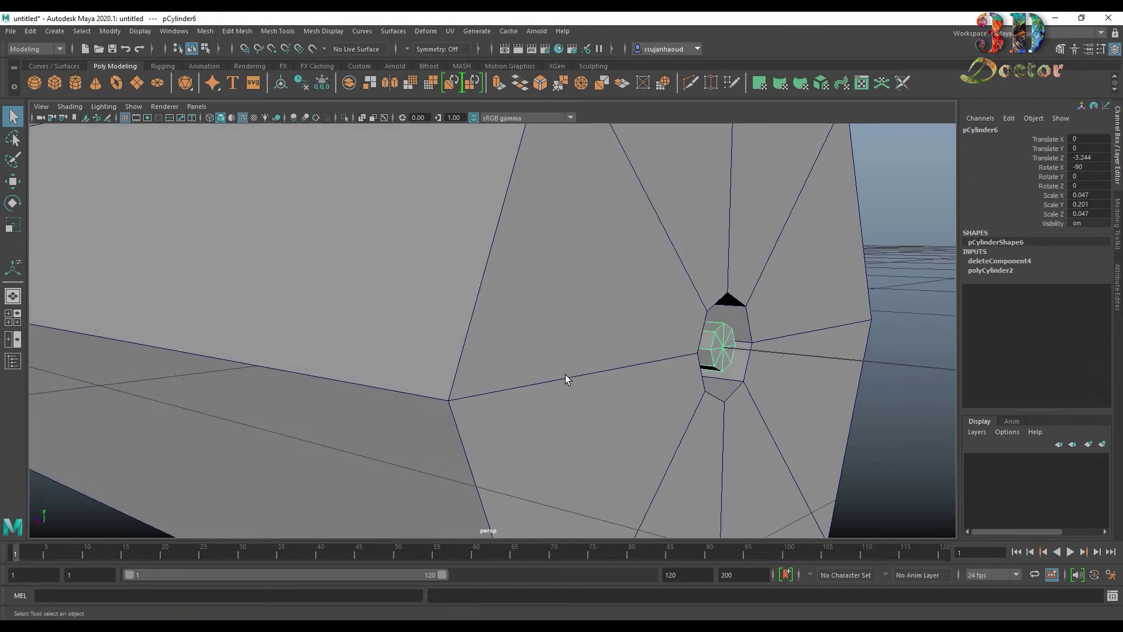
Step: Turn on X-Ray and wireframe and stretch pCylinder6 longer along Y
key(r)
drag(667, 342, 658, 345)
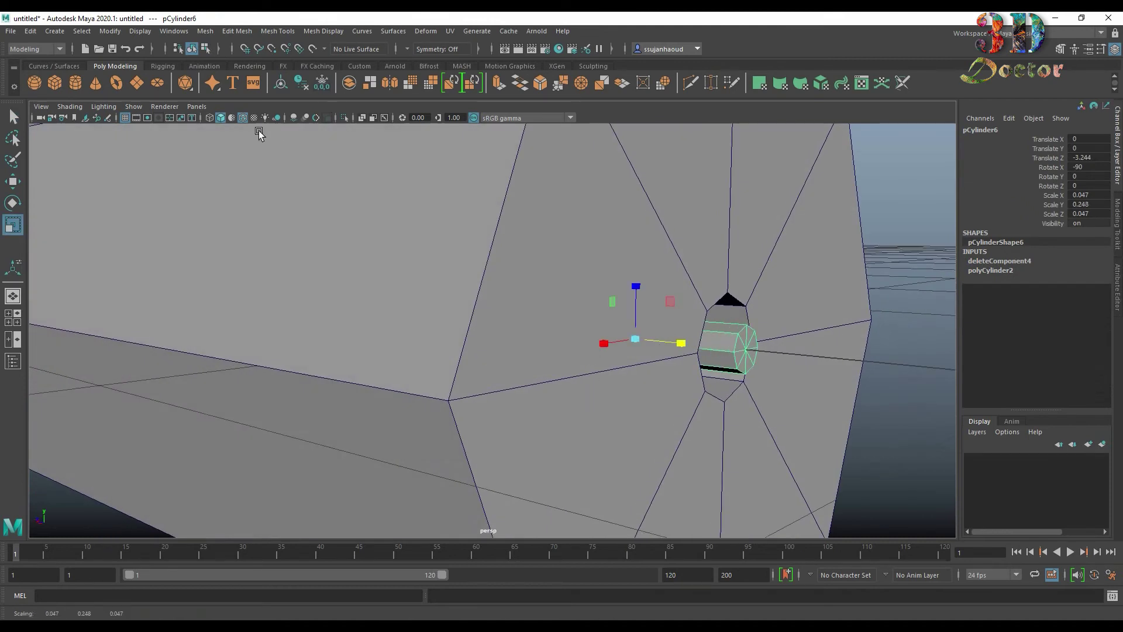
click(242, 117)
click(208, 118)
scroll(369, 283, down, 5)
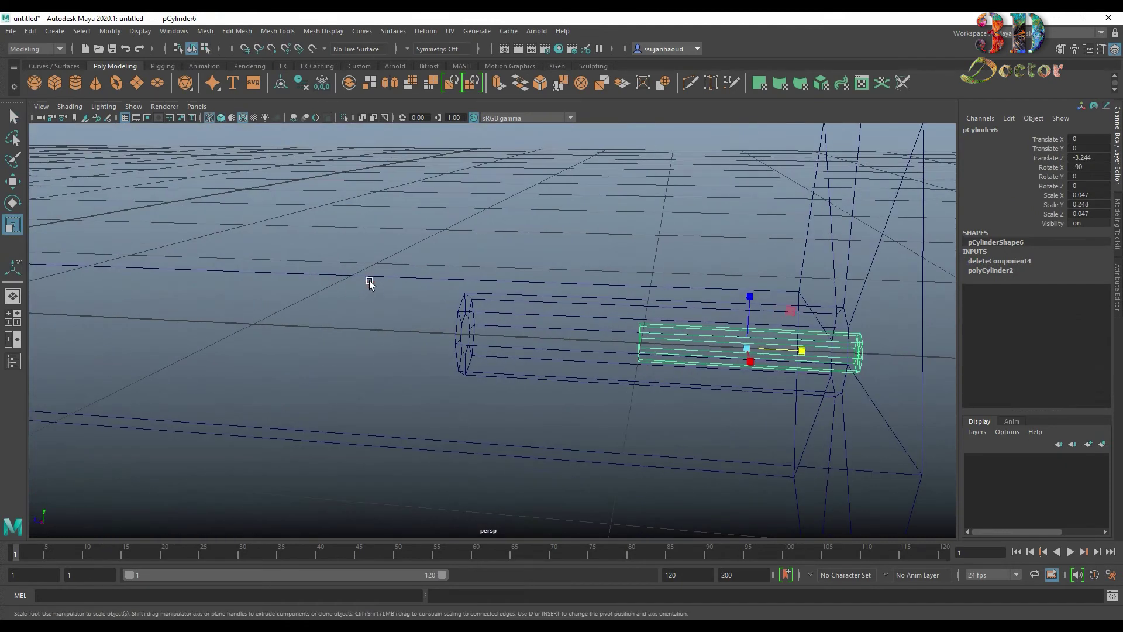
alt+middle_drag(369, 284, 287, 254)
drag(714, 322, 736, 323)
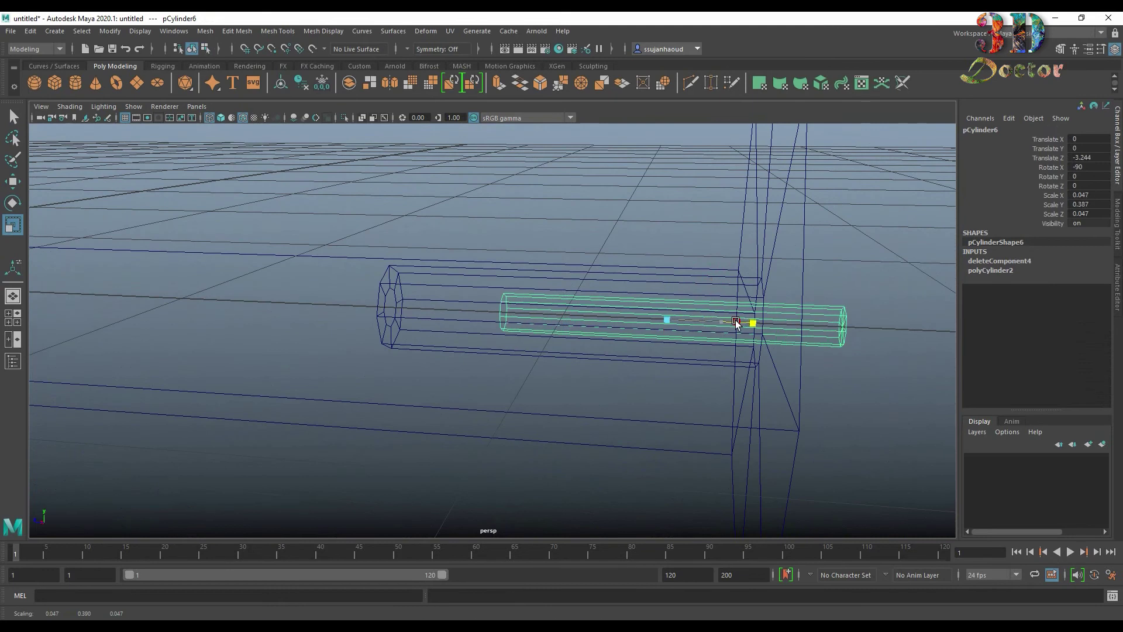
Step: Position pCylinder6 at Z -2.985 with a final Y scale of 0.425
key(w)
mouse_move(634, 320)
mouse_down()
mouse_move(506, 320)
mouse_move(527, 324)
mouse_up()
key(r)
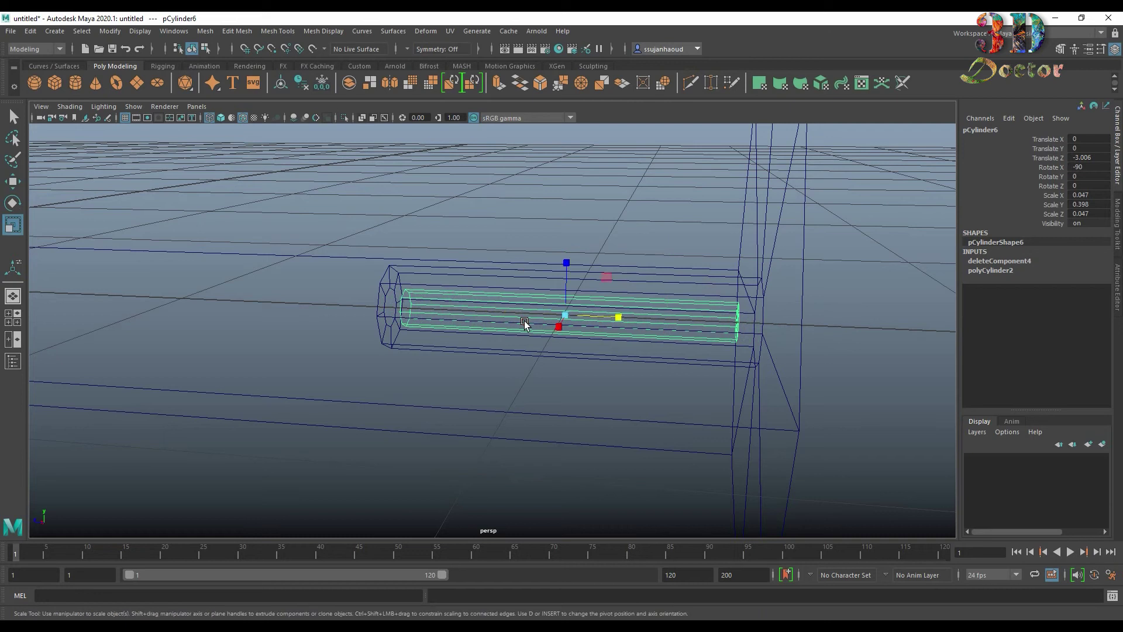
drag(595, 317, 599, 319)
key(w)
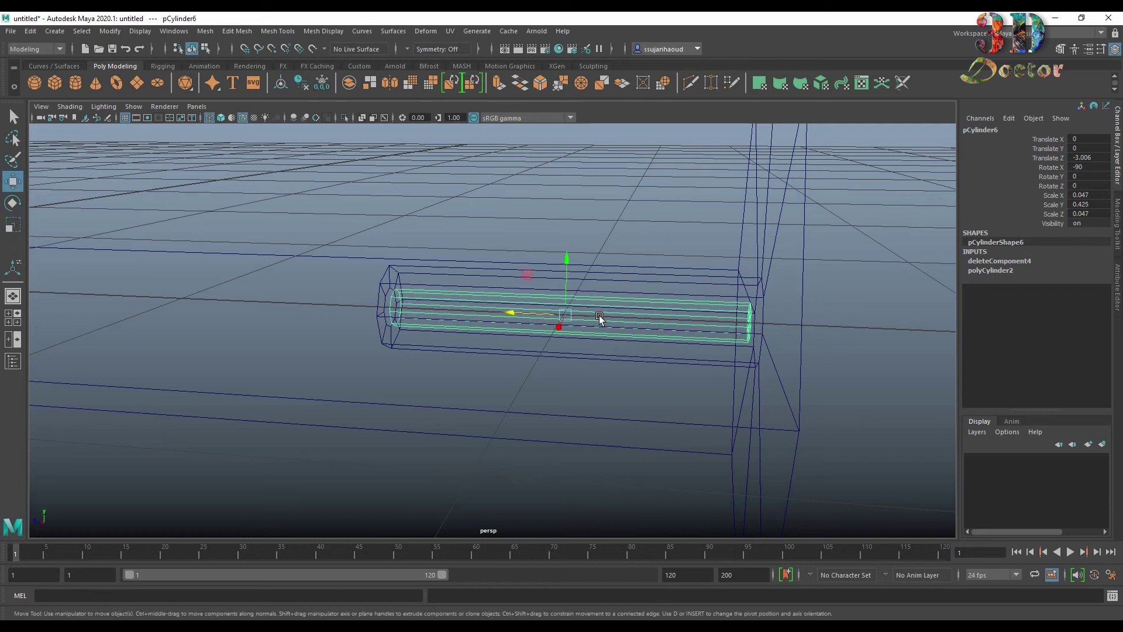
drag(525, 323, 523, 317)
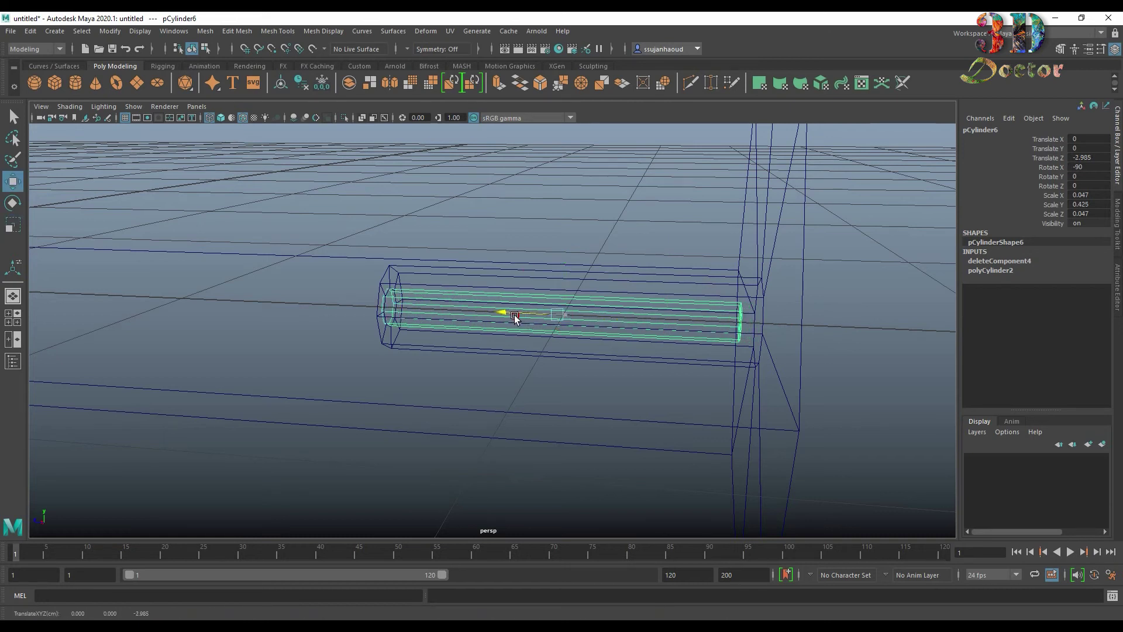
alt+drag(661, 287, 654, 281)
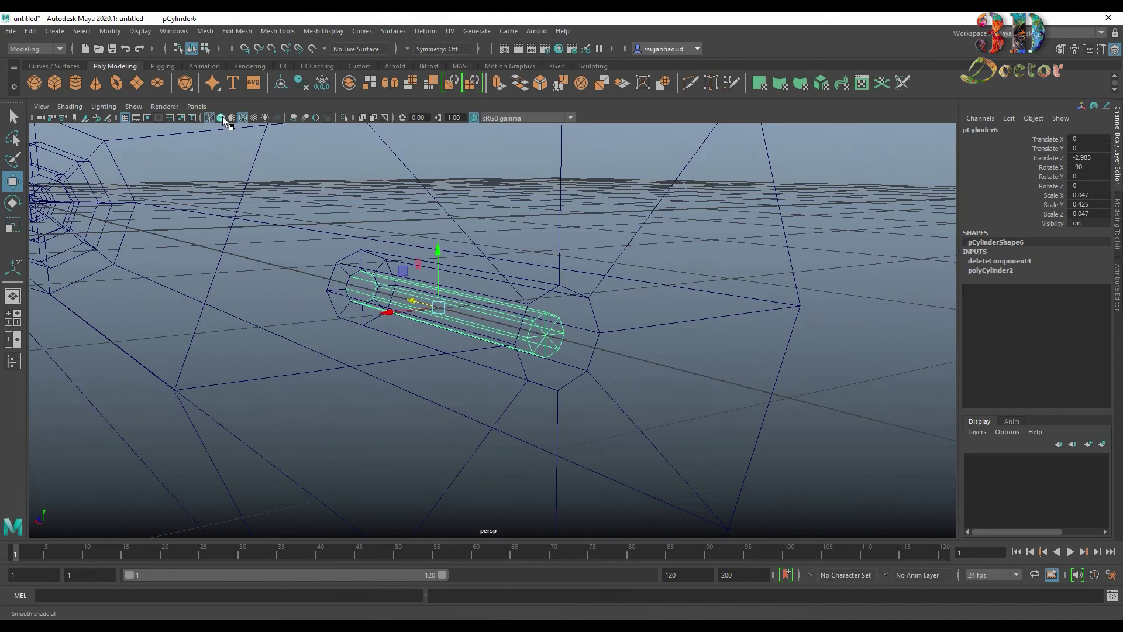
scroll(428, 262, up, 5)
alt+drag(641, 351, 576, 333)
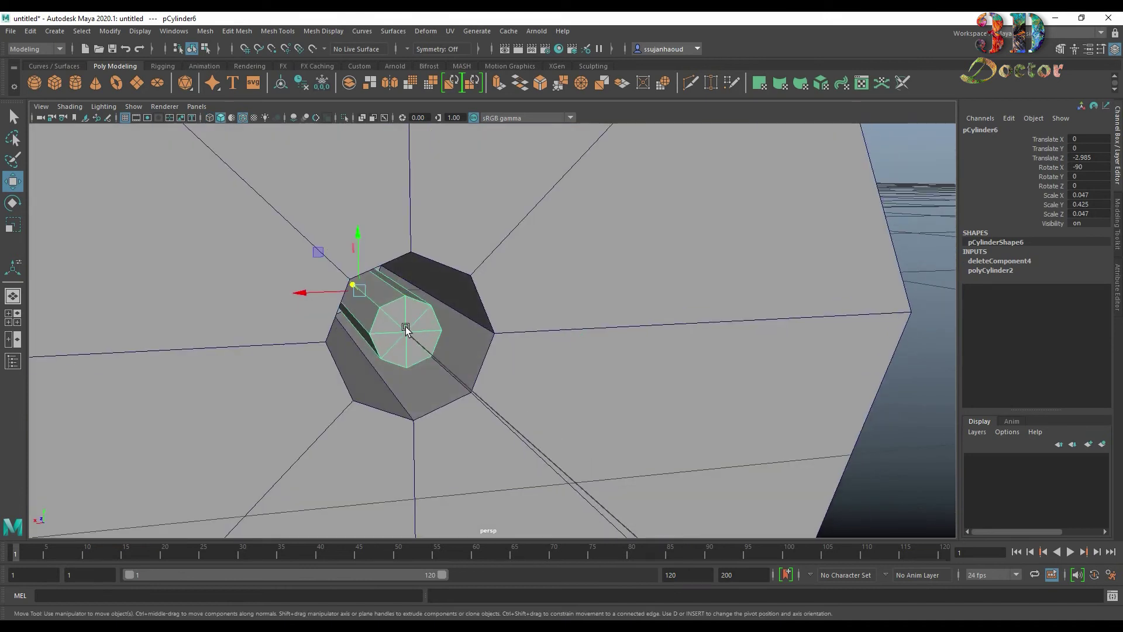
Step: Convert a cap vertex to faces, extrude them, and scale inward into an inset octagon
mouse_move(406, 308)
right_down()
mouse_move(407, 340)
mouse_move(350, 309)
right_up()
click(404, 363)
ctrl+right_click(404, 366)
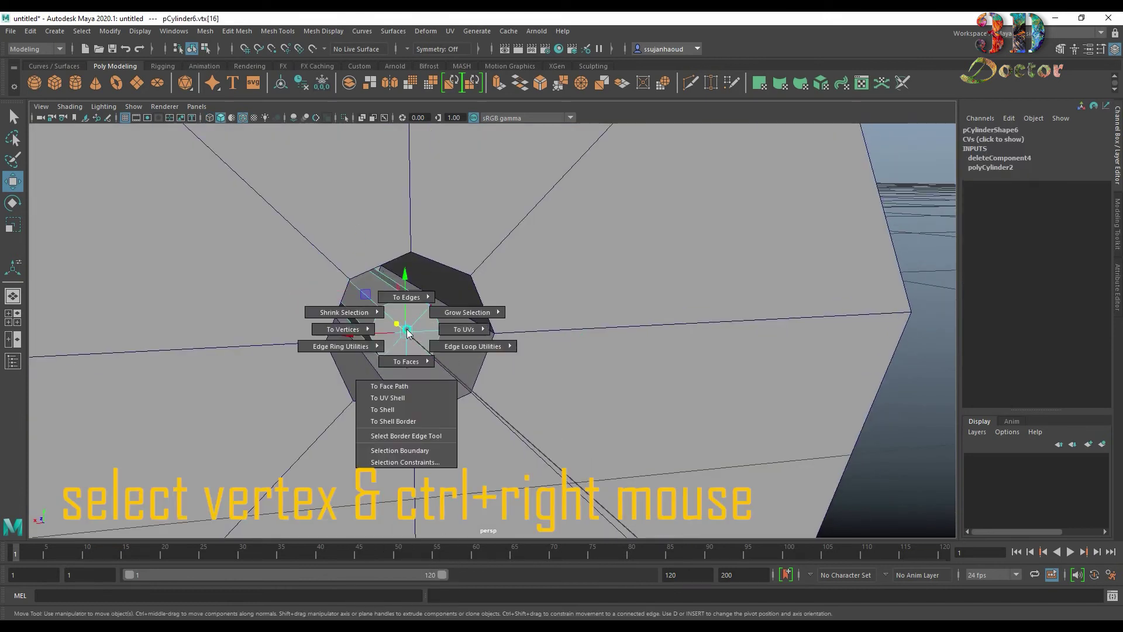
ctrl+right_drag(404, 367, 411, 405)
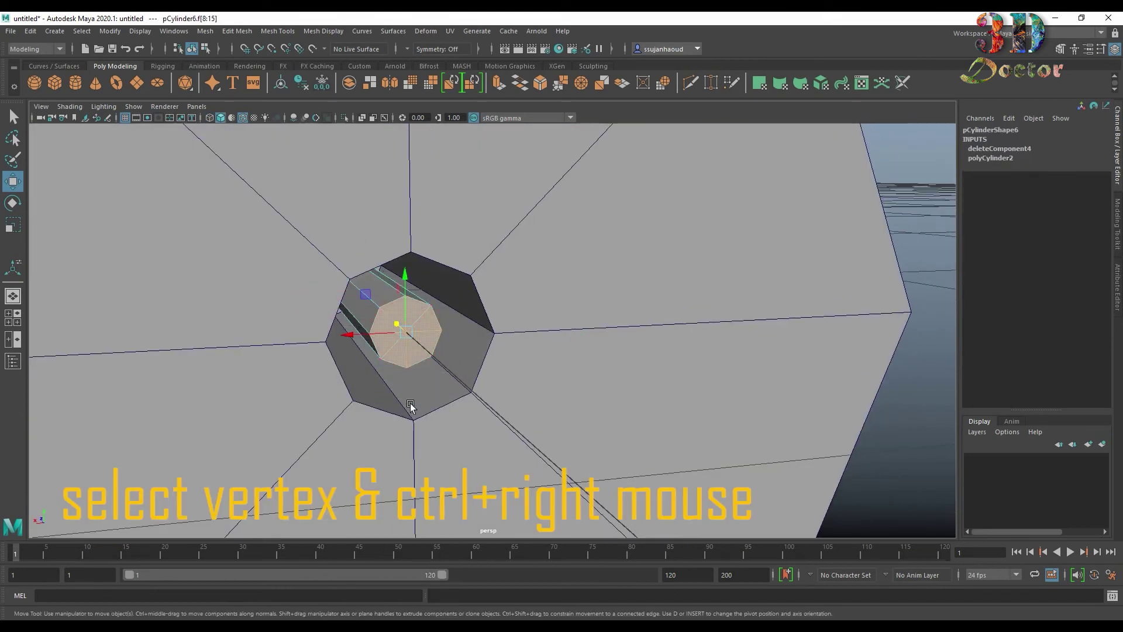
click(502, 84)
drag(396, 409, 347, 376)
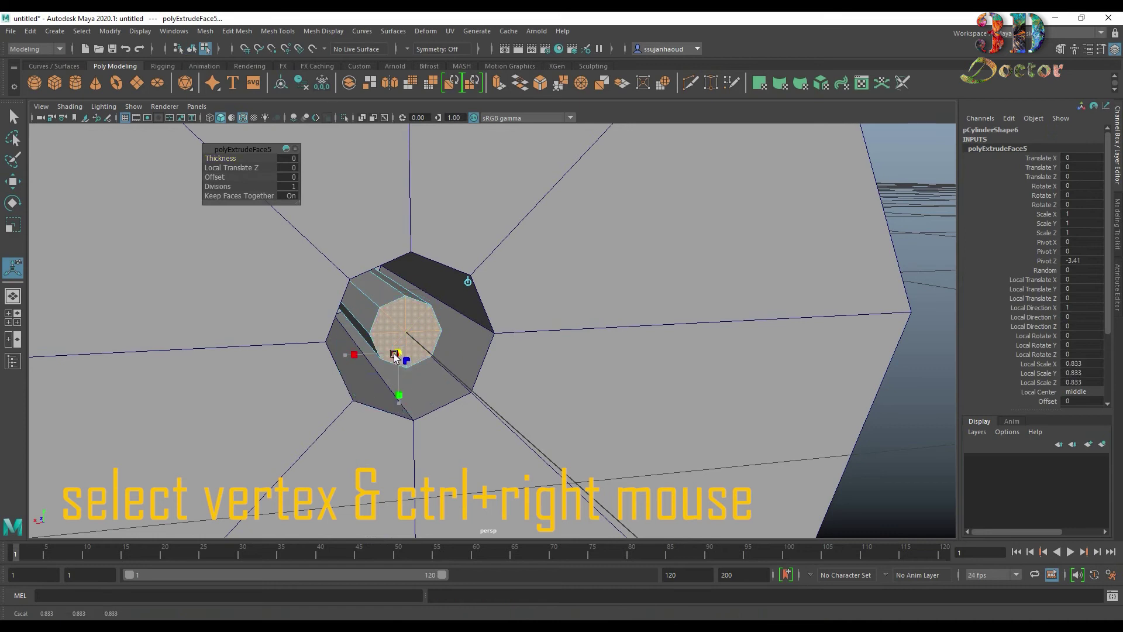
scroll(347, 376, up, 5)
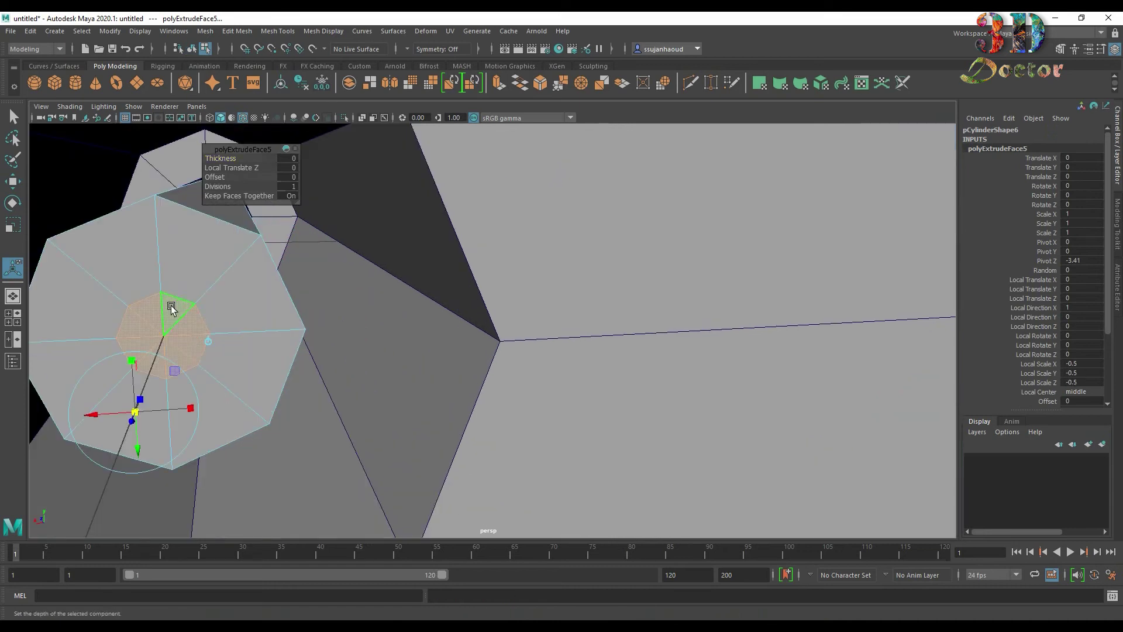
key(q)
click(183, 336)
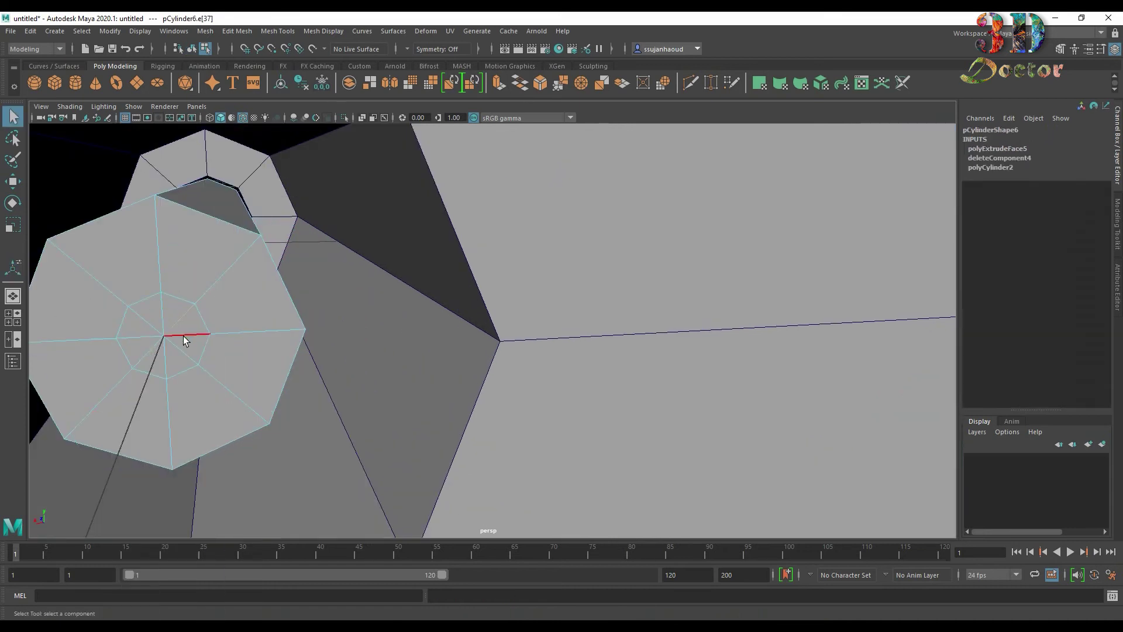
click(139, 321)
scroll(139, 319, down, 5)
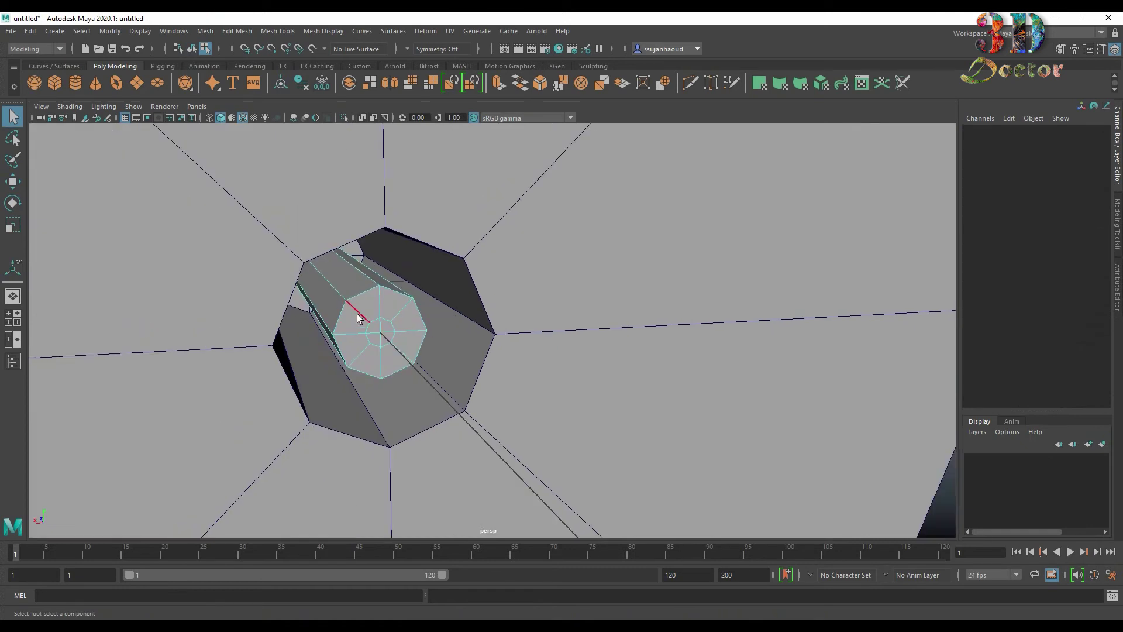
Step: Bevel the inner cylinder's end edge loop with 2 segments at fraction 0.1
right_drag(357, 309, 440, 274)
right_drag(357, 309, 358, 240)
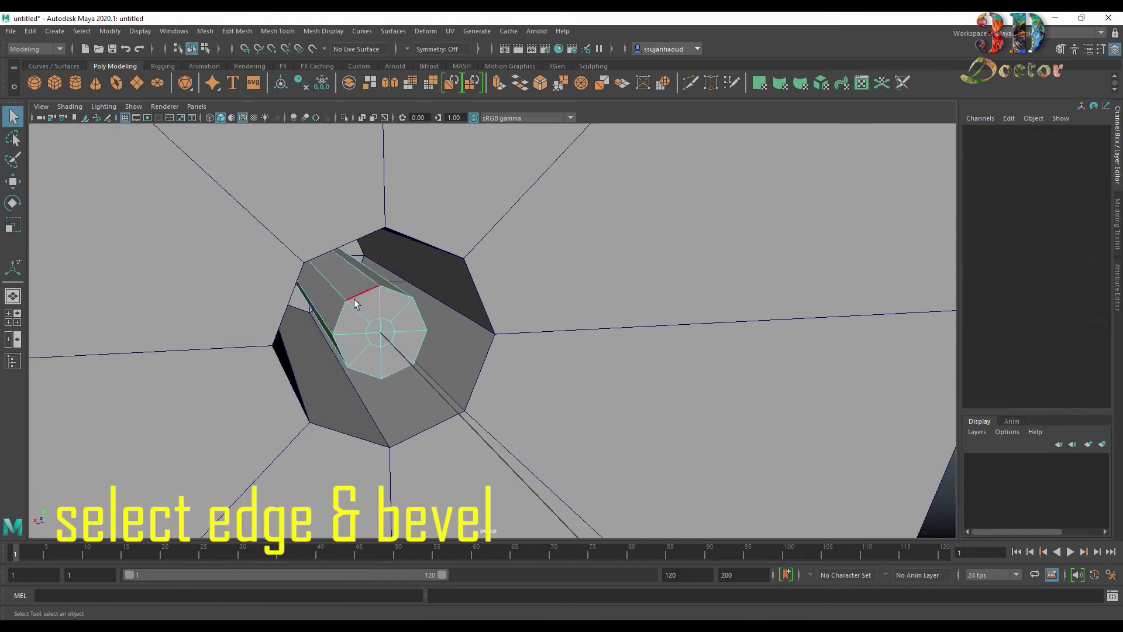
double_click(343, 334)
click(540, 83)
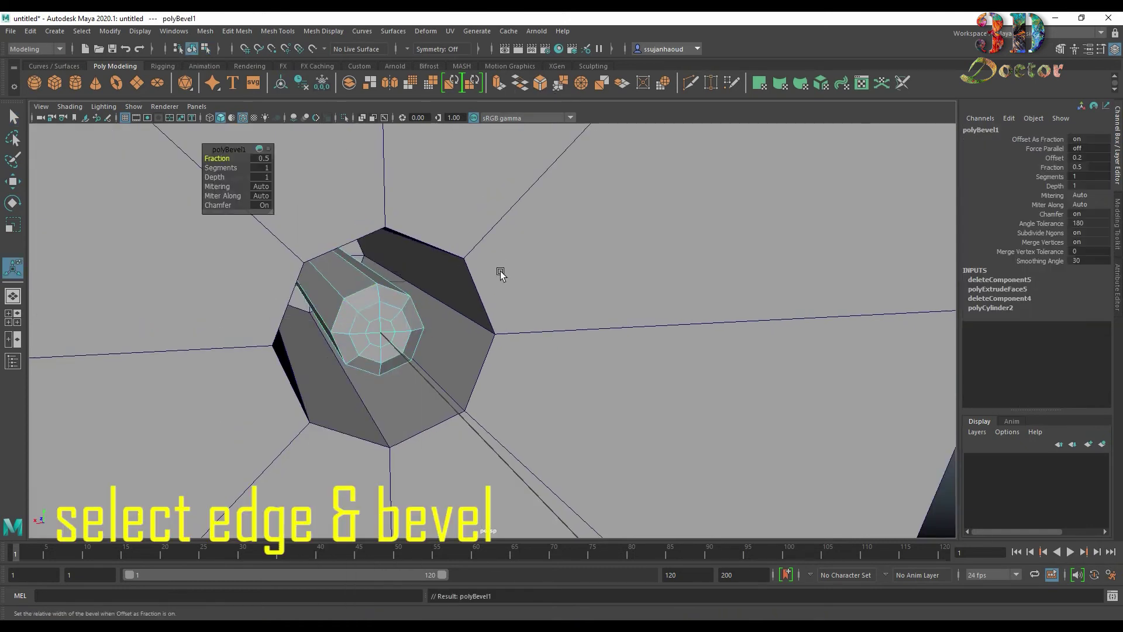
scroll(501, 271, up, 5)
drag(218, 168, 231, 168)
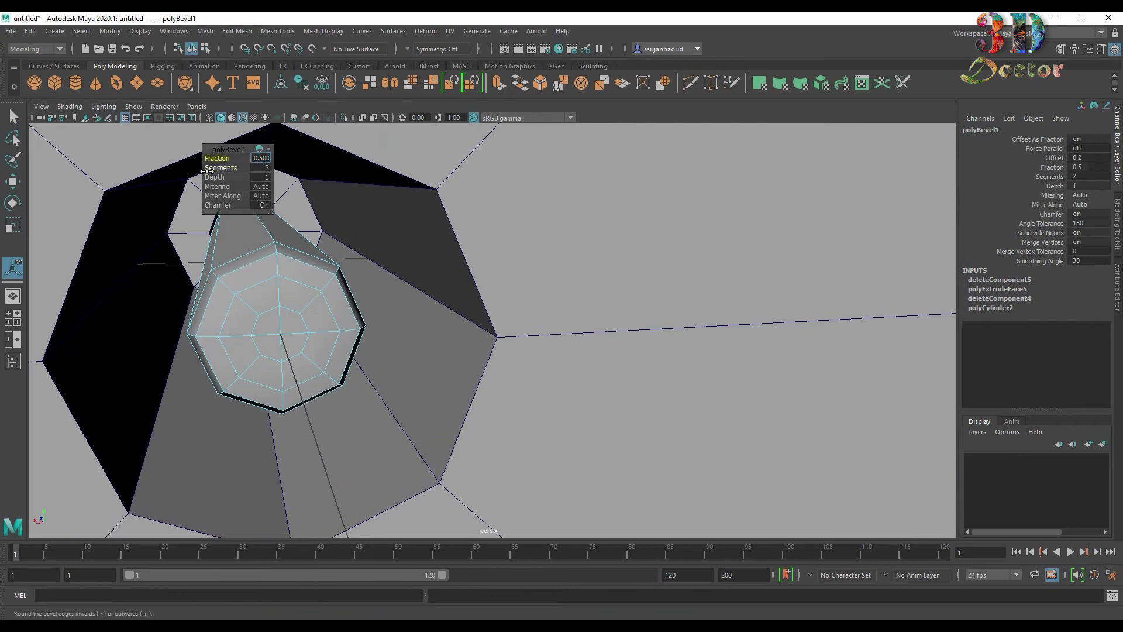
key(Return)
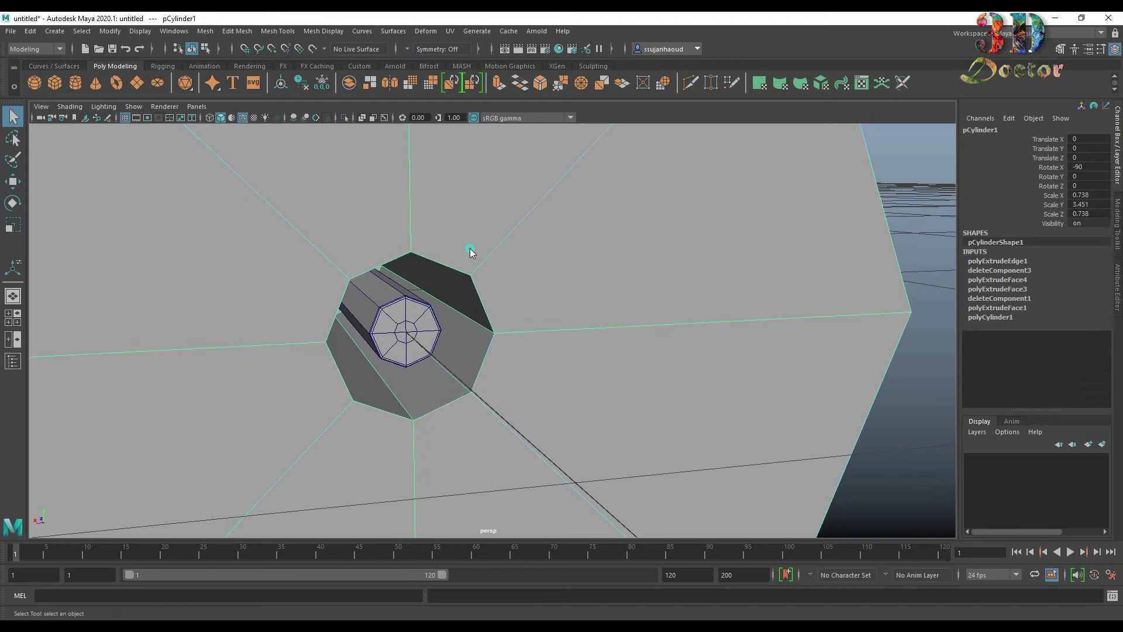
Step: Bevel the barrel's hole-rim edge with 2 segments at fraction 0.05
click(457, 269)
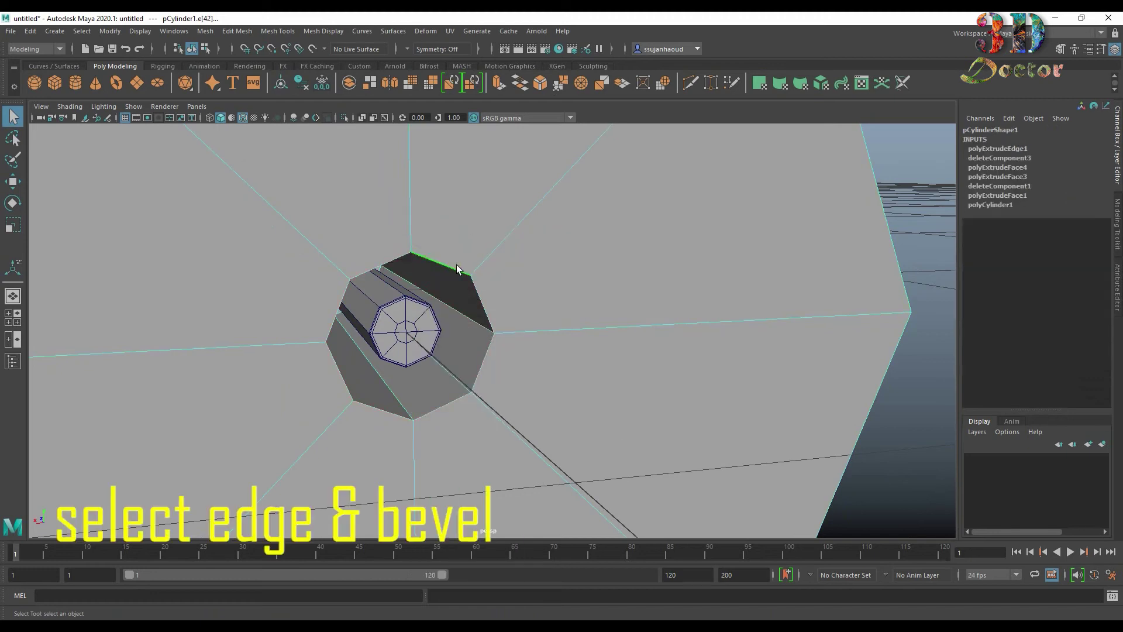
click(542, 85)
mouse_move(222, 168)
mouse_down()
mouse_move(262, 170)
mouse_move(229, 157)
mouse_up()
text(0.05)
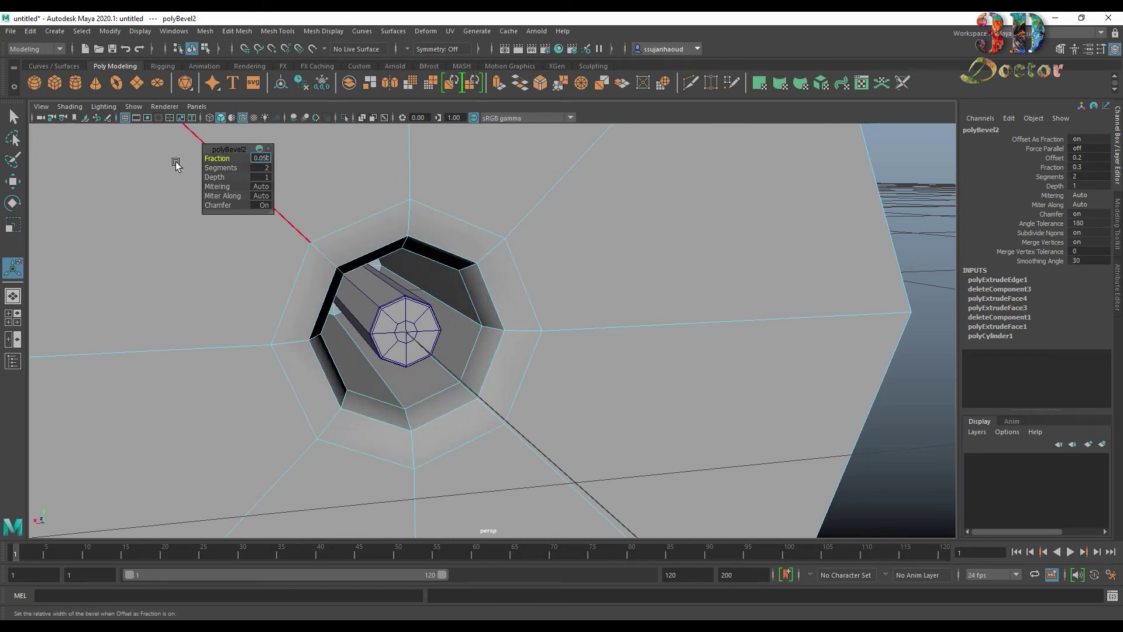
key(Return)
right_drag(526, 213, 631, 169)
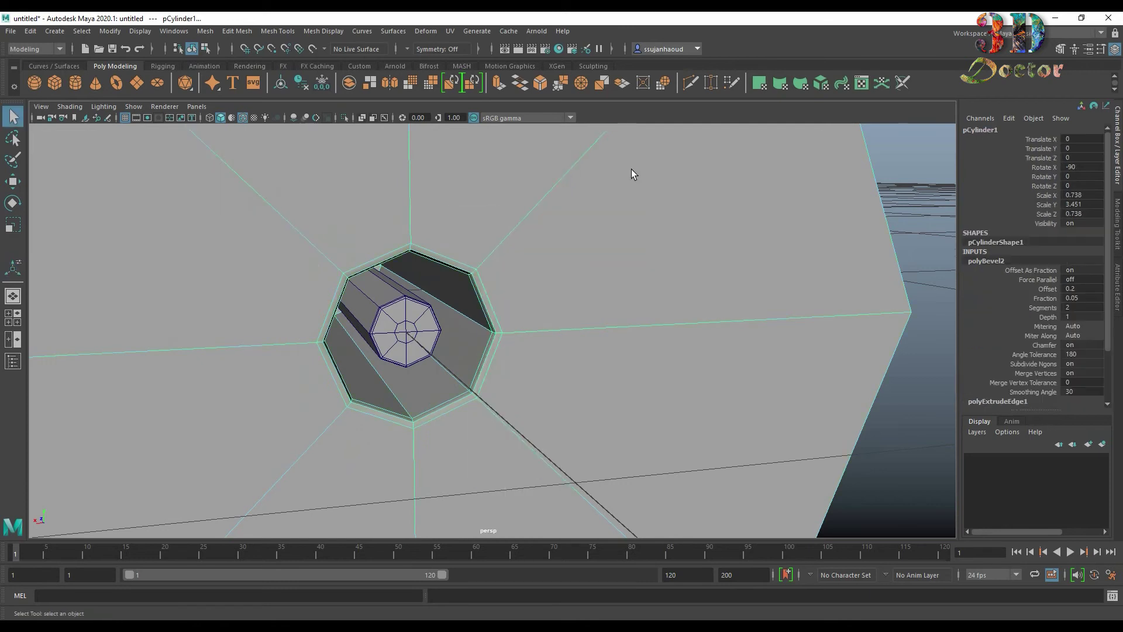
mouse_move(631, 169)
alt+mouse_down()
mouse_move(613, 193)
mouse_move(438, 218)
mouse_move(485, 220)
alt+mouse_up()
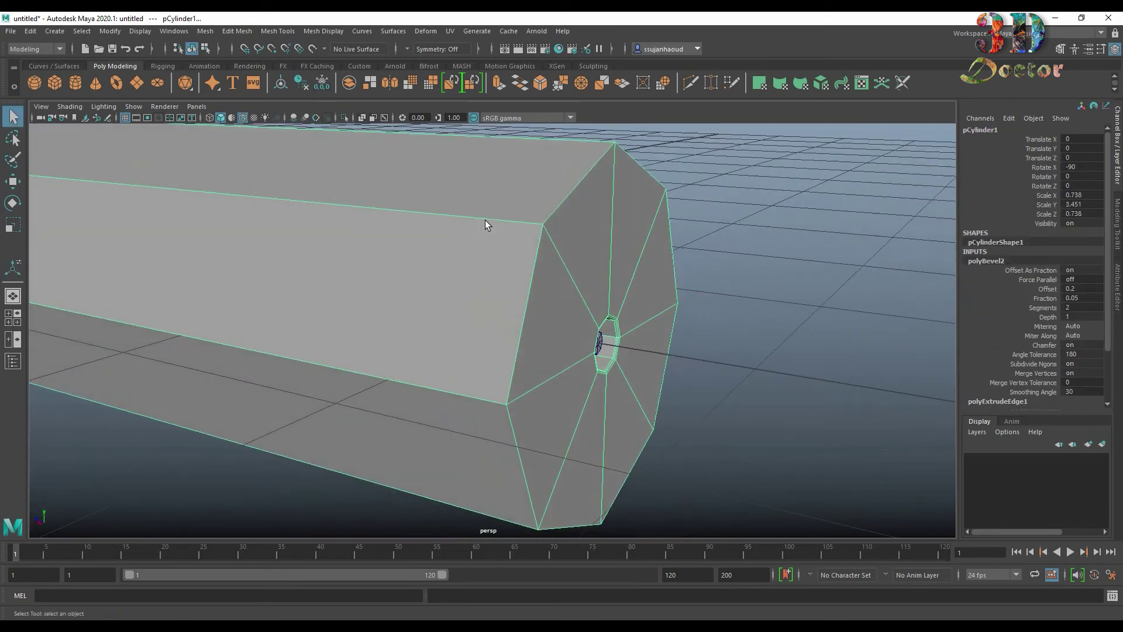
Step: Select the barrel's outer cap edge ring and bevel it with 2 segments at fraction 0.05
right_drag(573, 191, 574, 159)
click(580, 188)
alt+middle_drag(599, 192, 597, 209)
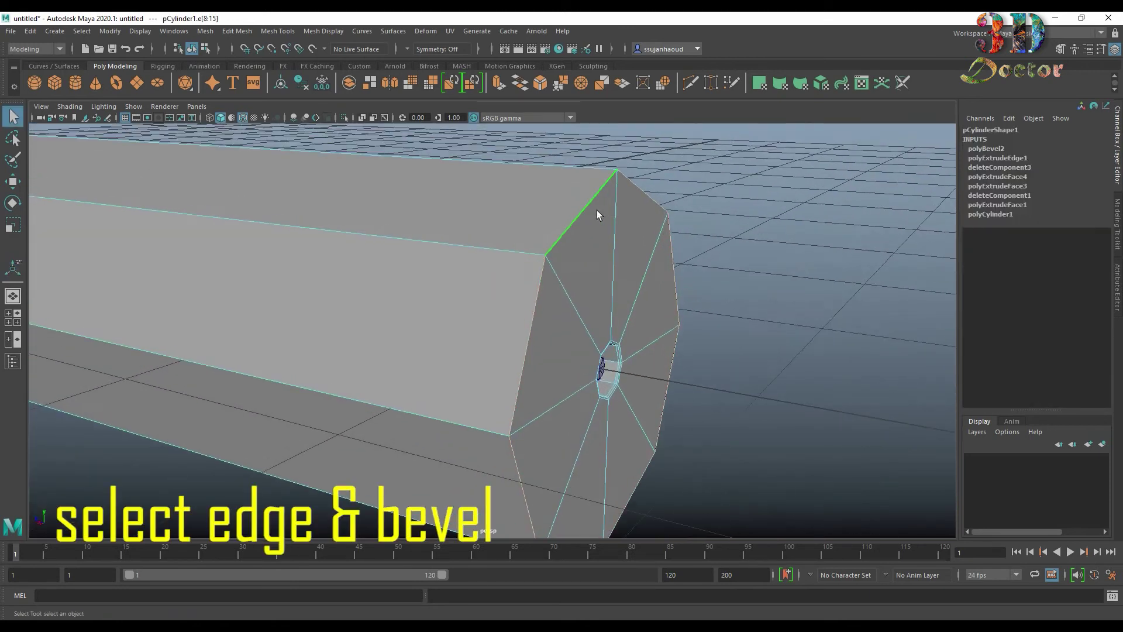
click(541, 84)
drag(208, 168, 215, 167)
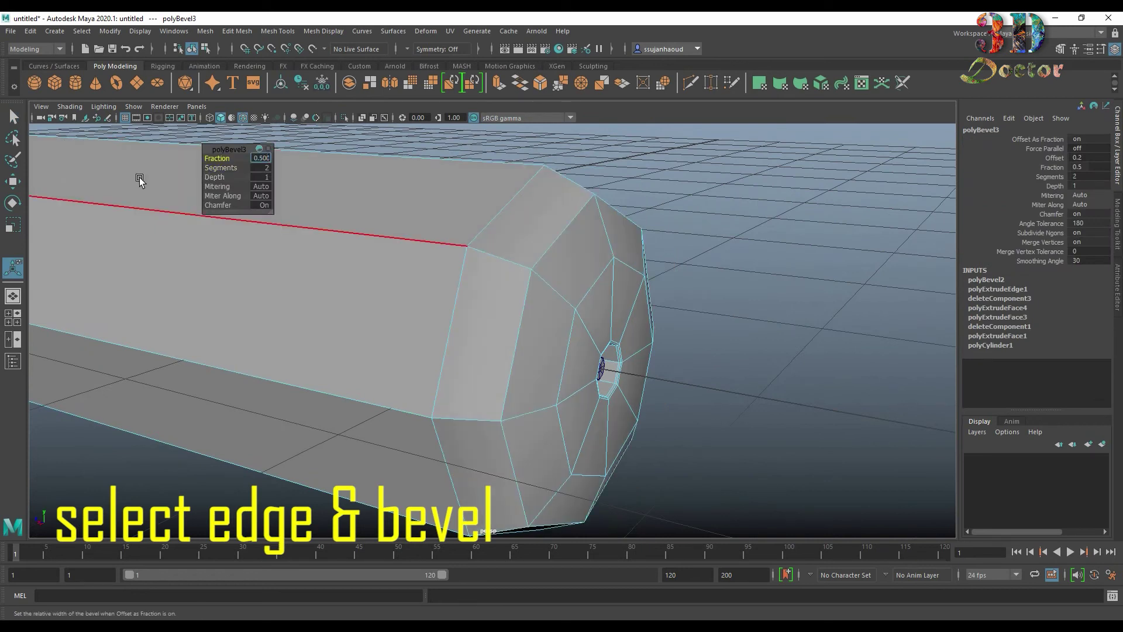
text(0.60)
key(Return)
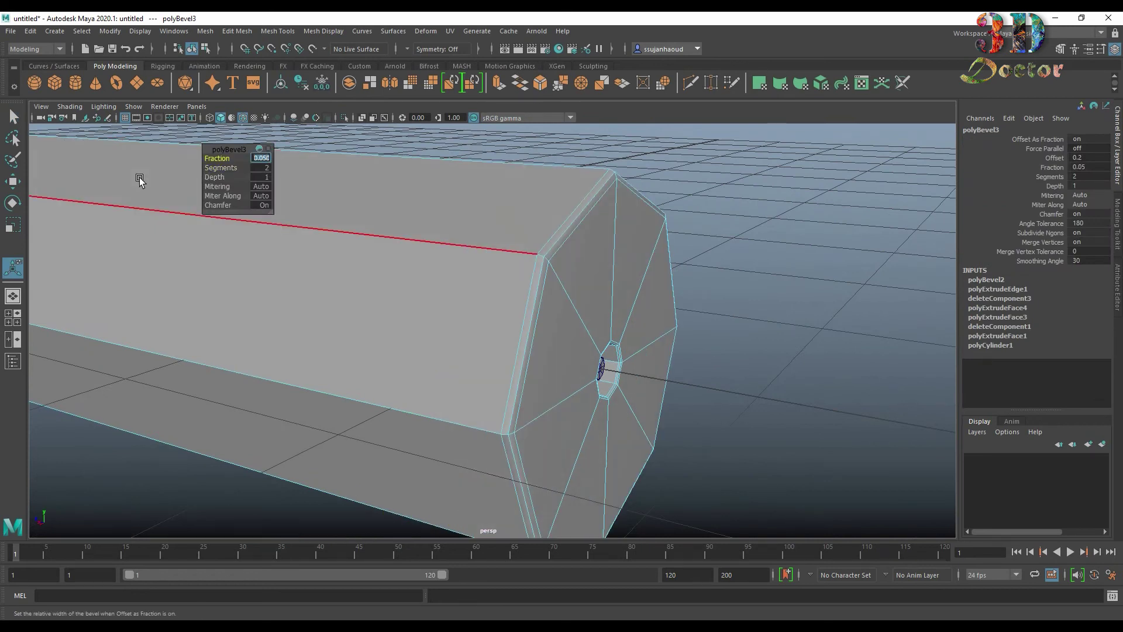
scroll(140, 181, down, 5)
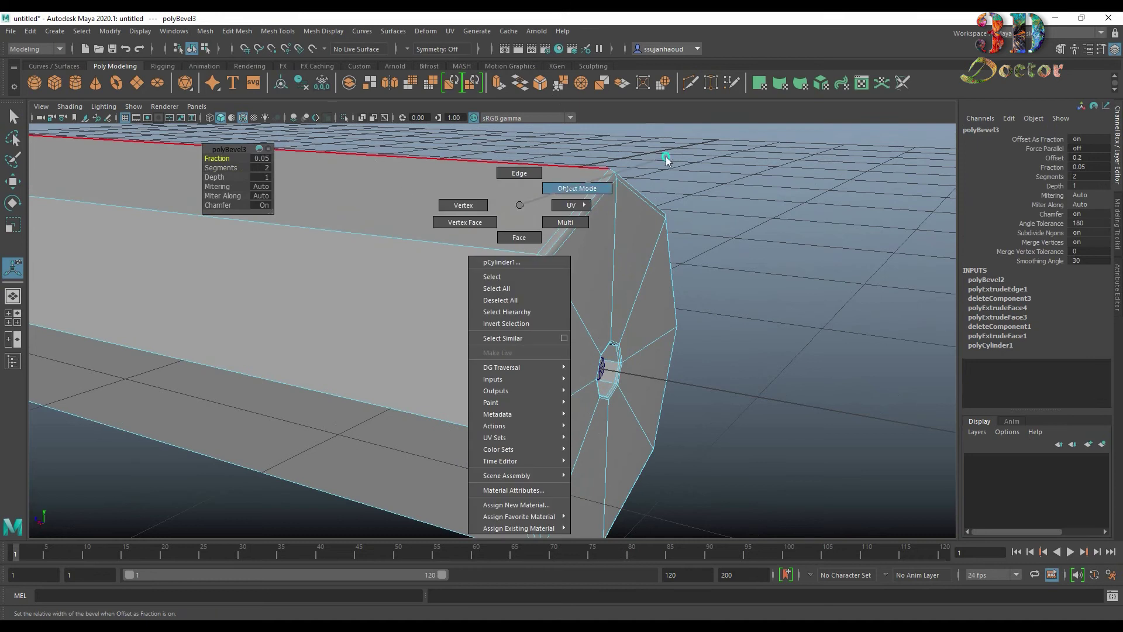
Step: Return to Object Mode and orbit out to frame the whole syringe
right_drag(514, 219, 665, 156)
mouse_move(708, 244)
alt+mouse_down()
mouse_move(525, 251)
mouse_move(738, 261)
mouse_move(478, 289)
alt+mouse_up()
alt+middle_drag(478, 289, 686, 279)
alt+right_drag(686, 279, 269, 301)
mouse_move(269, 301)
alt+mouse_down()
mouse_move(562, 251)
mouse_move(542, 281)
alt+mouse_up()
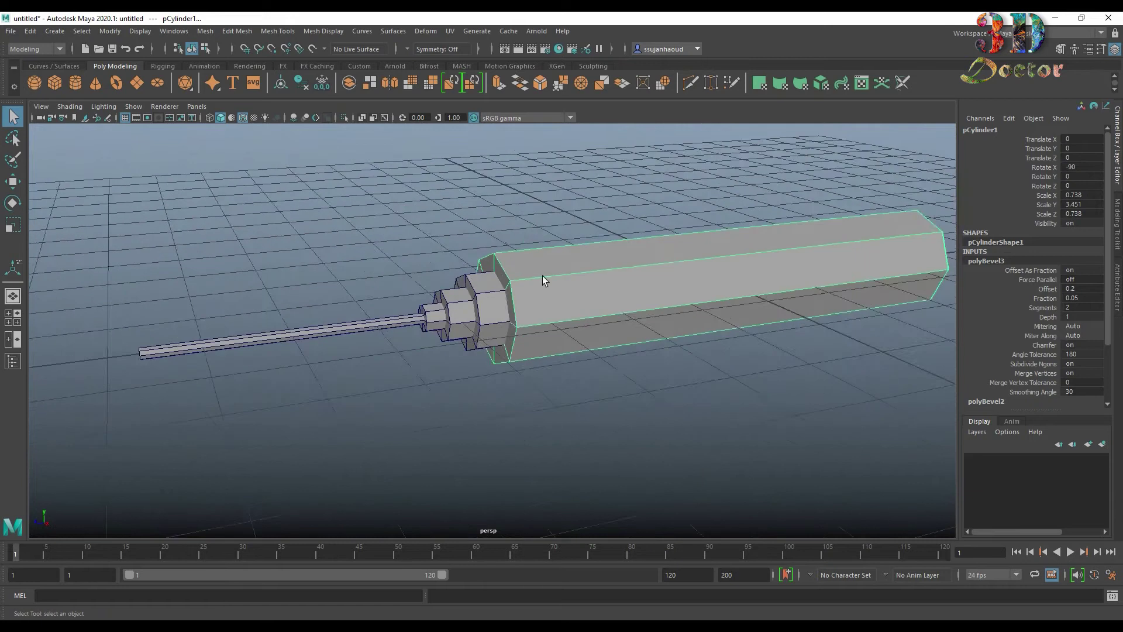
alt+right_drag(541, 281, 640, 291)
scroll(639, 291, up, 2)
scroll(514, 170, down, 3)
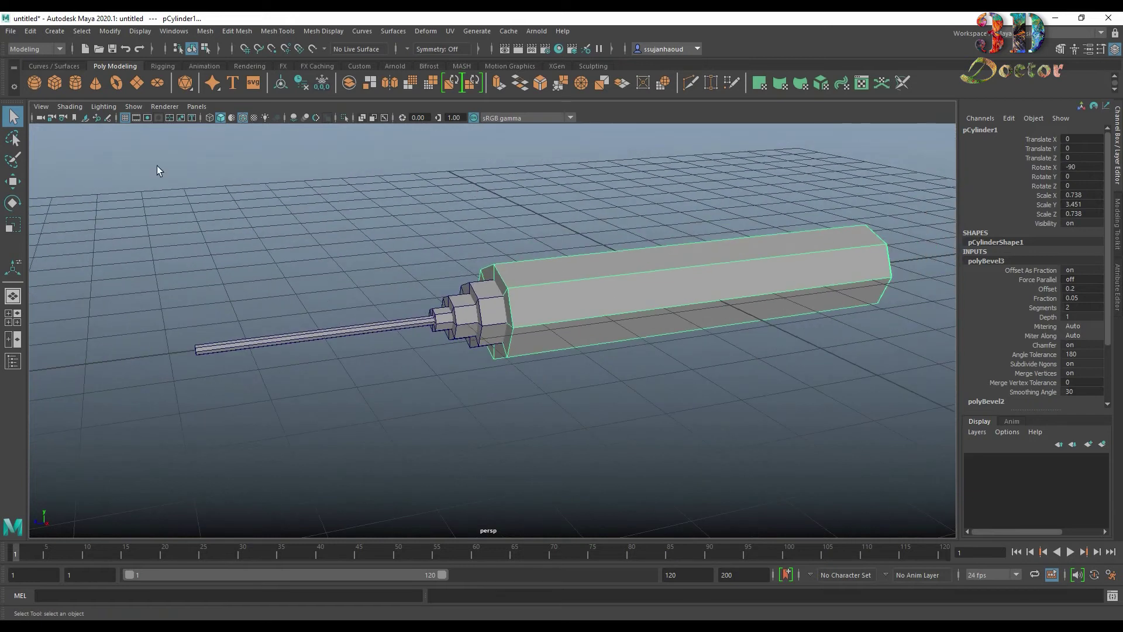
Step: Create a polygon helix from Create > Polygon Primitives
click(52, 32)
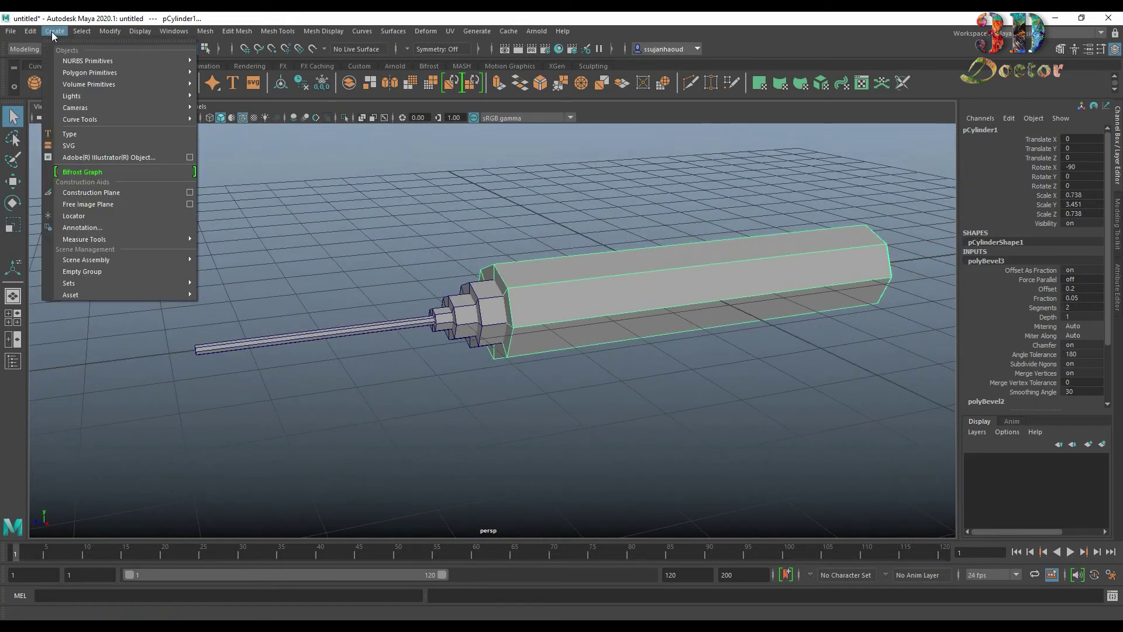
mouse_move(90, 72)
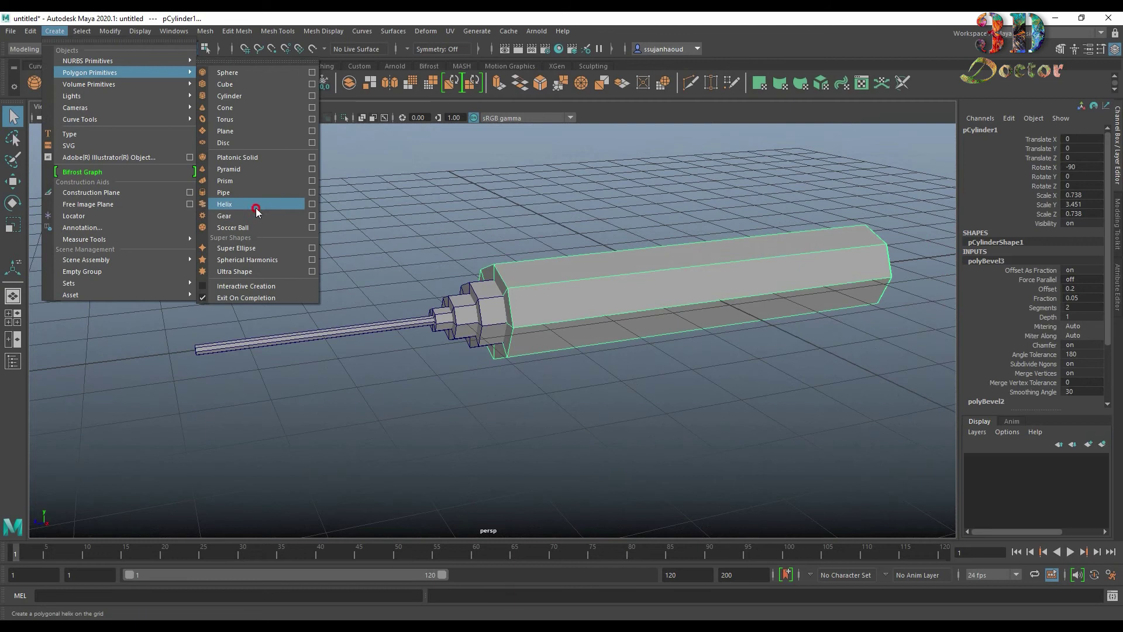
click(256, 206)
mouse_move(595, 230)
alt+mouse_down()
mouse_move(562, 258)
mouse_move(572, 250)
alt+mouse_up()
scroll(511, 229, up, 5)
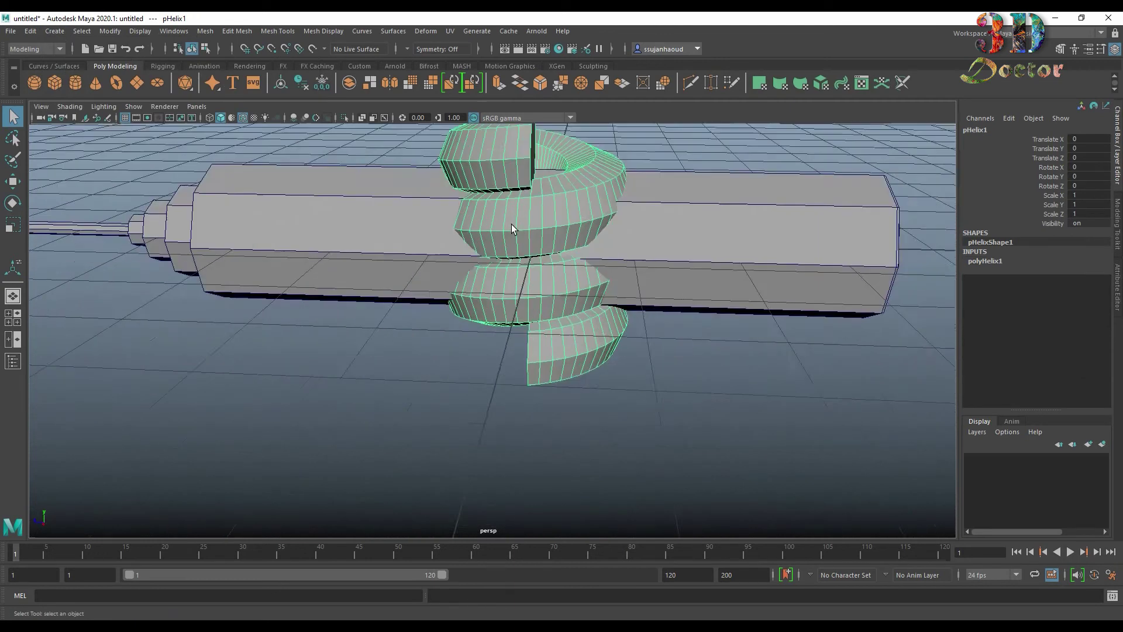
scroll(512, 224, down, 3)
Step: Set polyHelix1's coil subdivisions to 8 and radius to 0.3
click(992, 261)
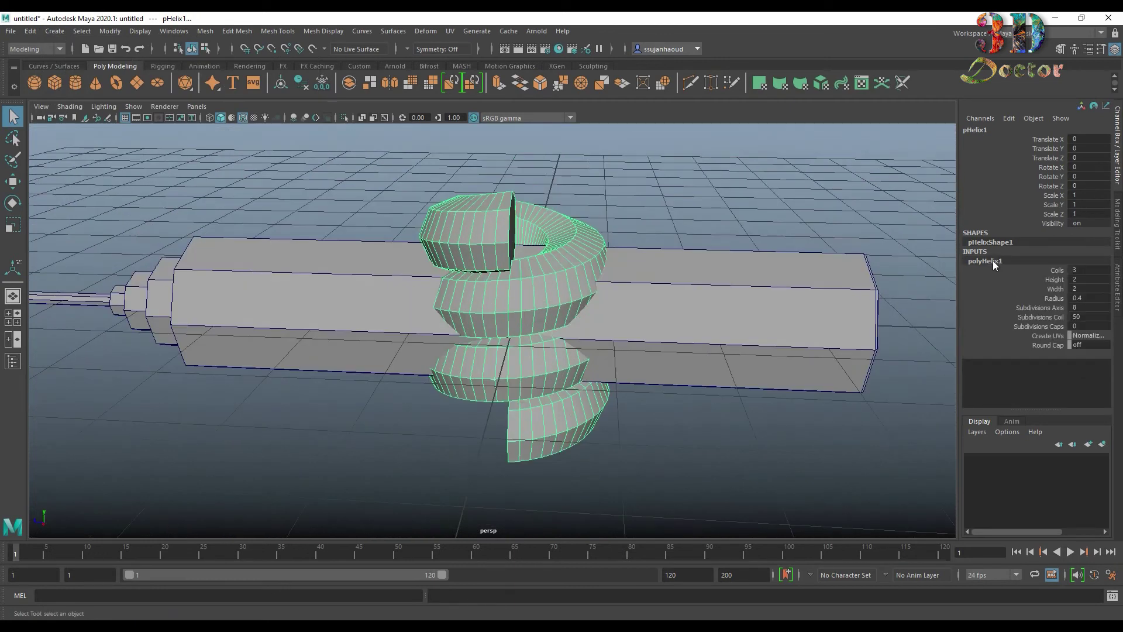
click(1047, 307)
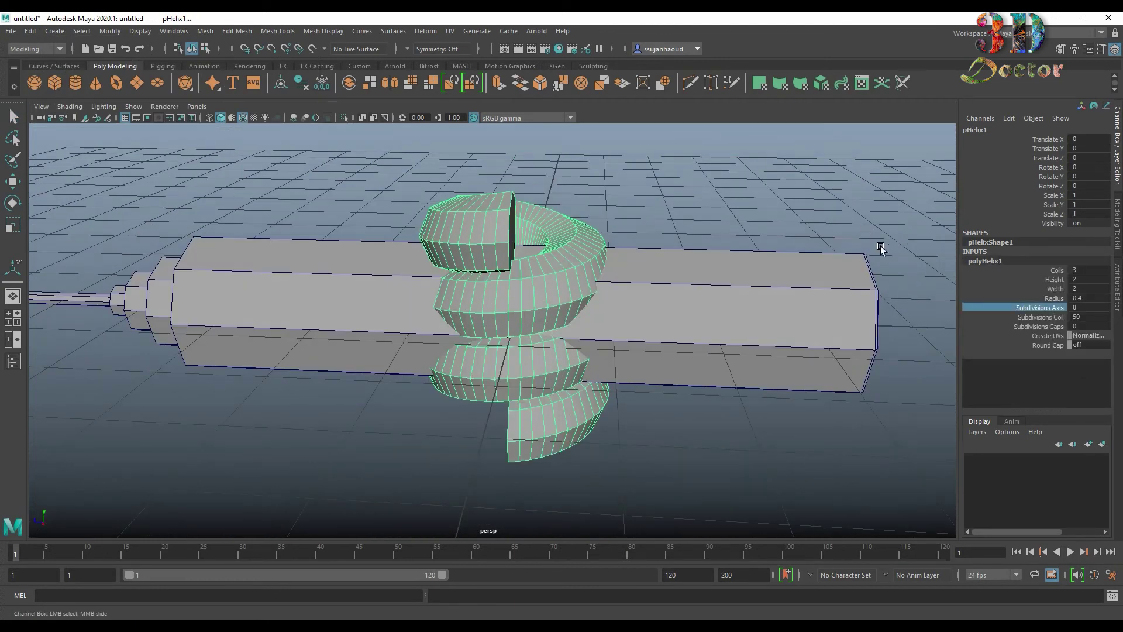
click(1002, 316)
middle_drag(866, 234, 602, 244)
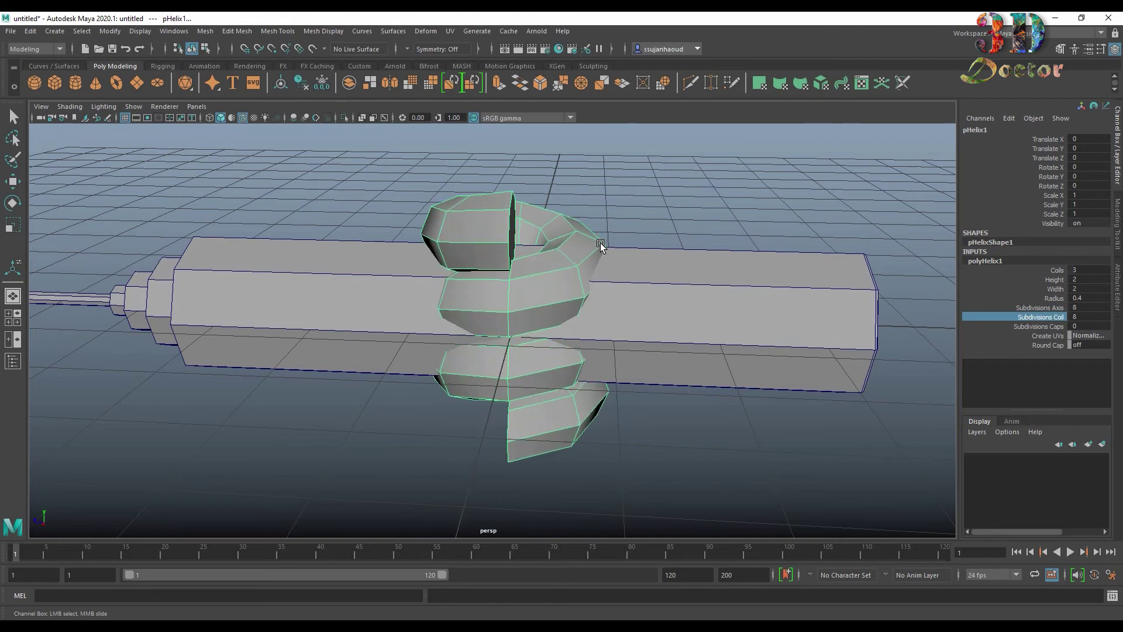
click(1092, 297)
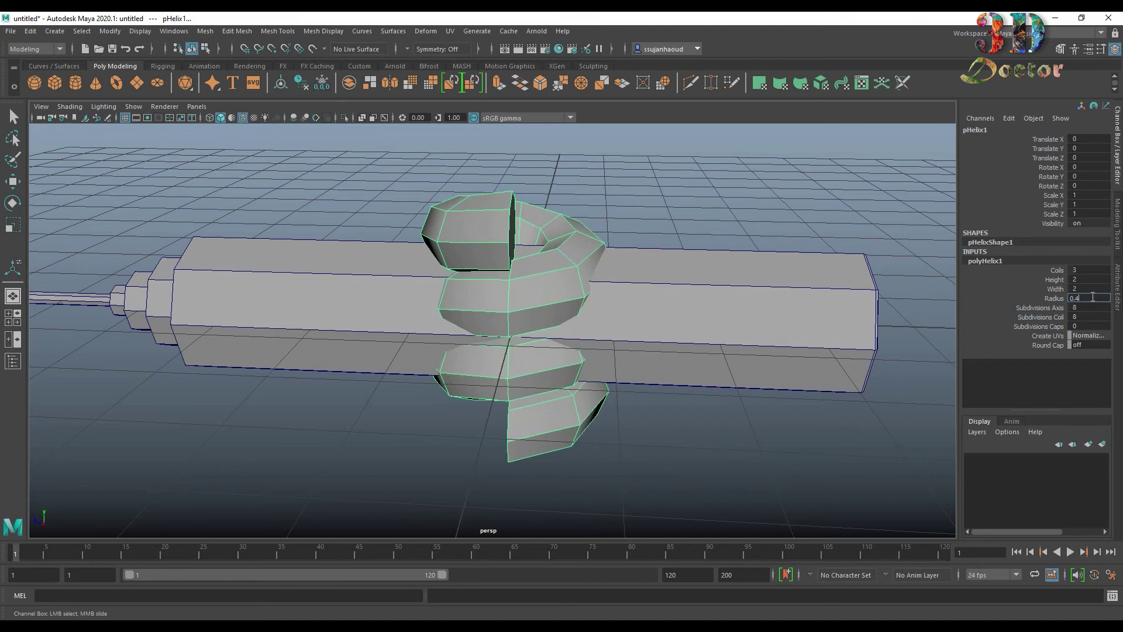
text(03)
key(Return)
click(675, 194)
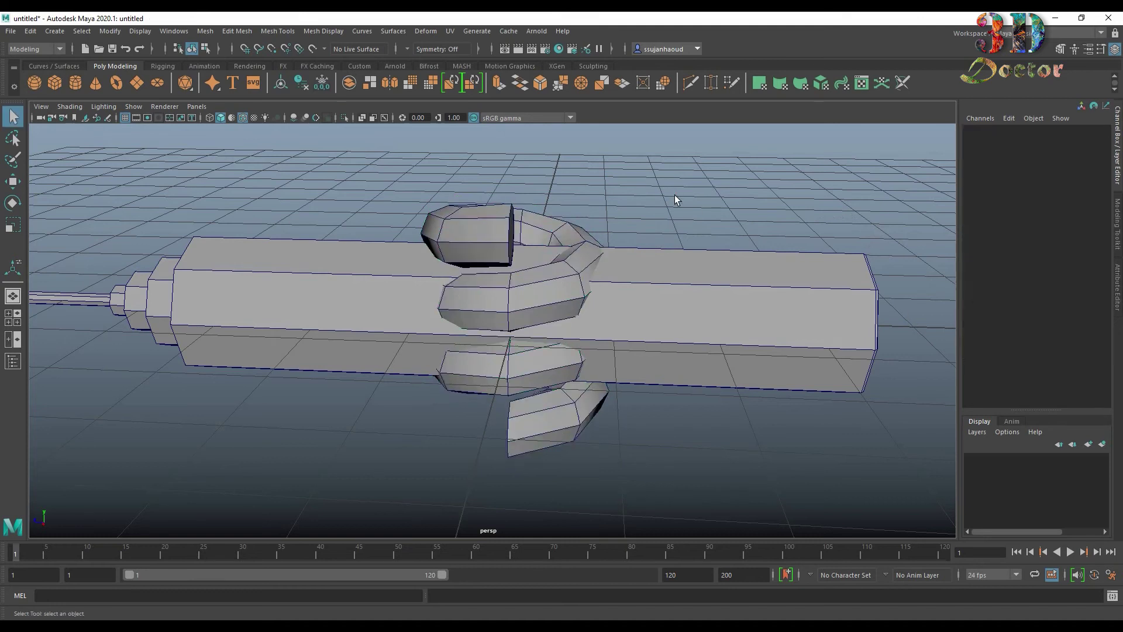
click(486, 230)
alt+drag(487, 230, 705, 248)
Step: Move the helix past the needle tip to Z 8.712
key(w)
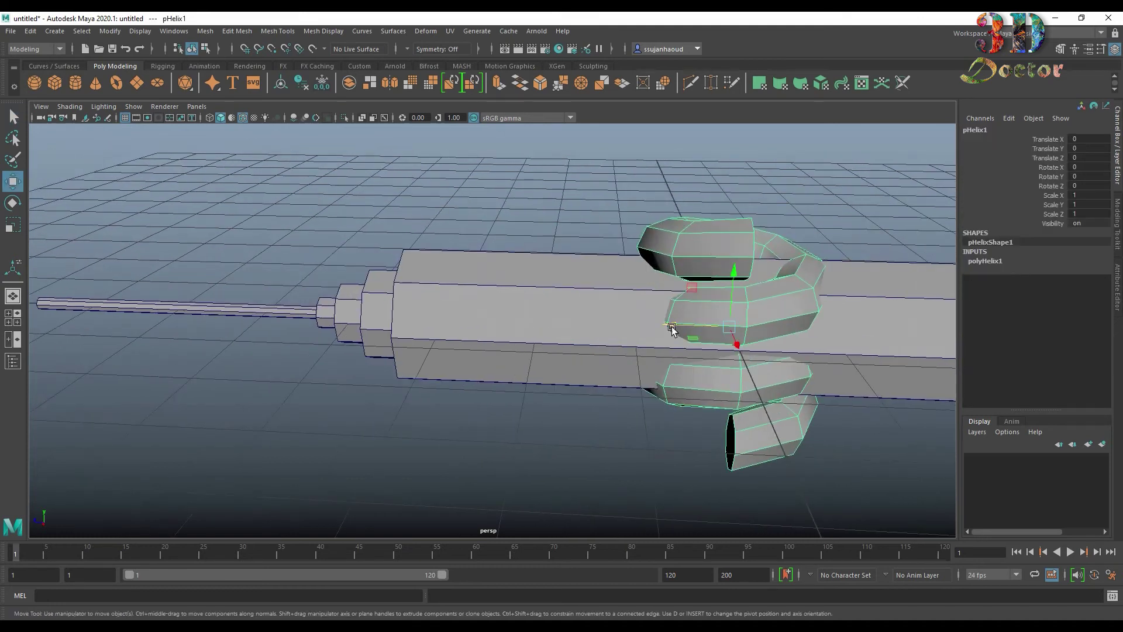
mouse_move(672, 329)
mouse_down()
mouse_move(193, 328)
mouse_move(585, 327)
mouse_up()
drag(654, 329, 354, 321)
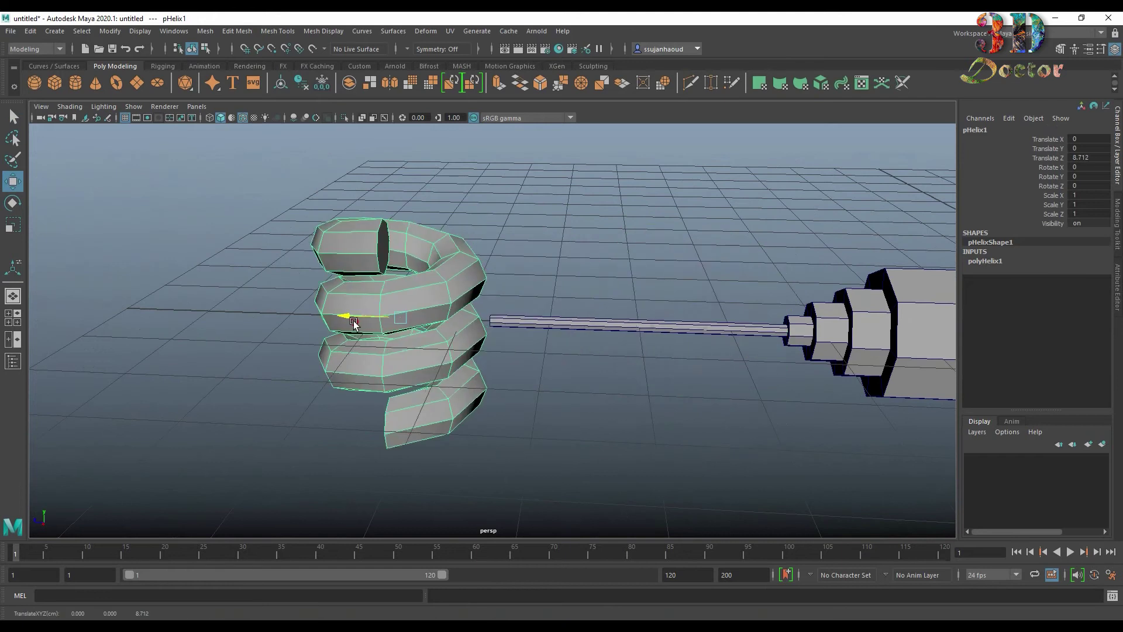
scroll(485, 280, up, 3)
scroll(508, 266, up, 3)
Step: Delete the helix's two end faces plus its top and inner ring faces, leaving it open
right_drag(485, 237, 468, 208)
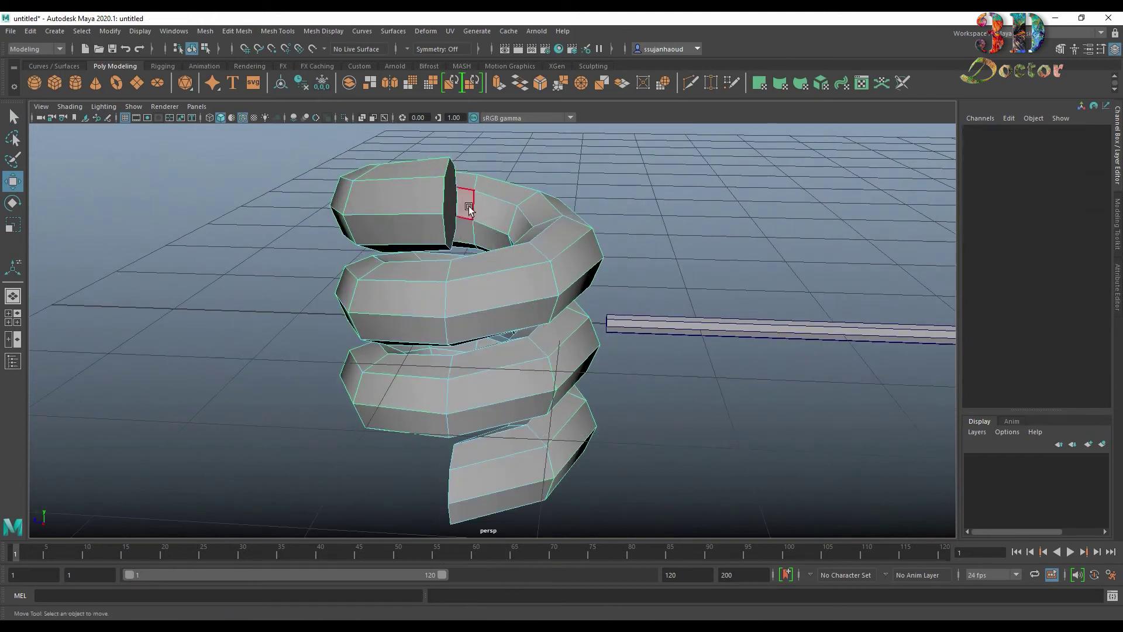
click(469, 208)
mouse_move(470, 208)
alt+mouse_down()
mouse_move(455, 457)
mouse_move(407, 376)
alt+mouse_up()
shift+click(470, 491)
key(Delete)
double_click(363, 284)
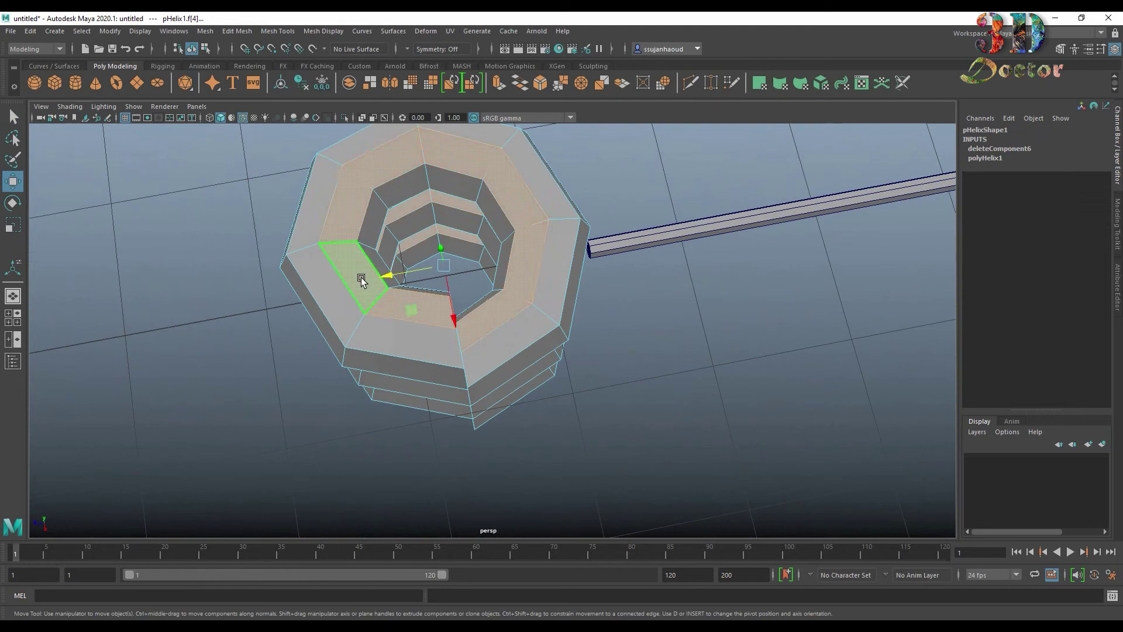
key(Delete)
click(362, 280)
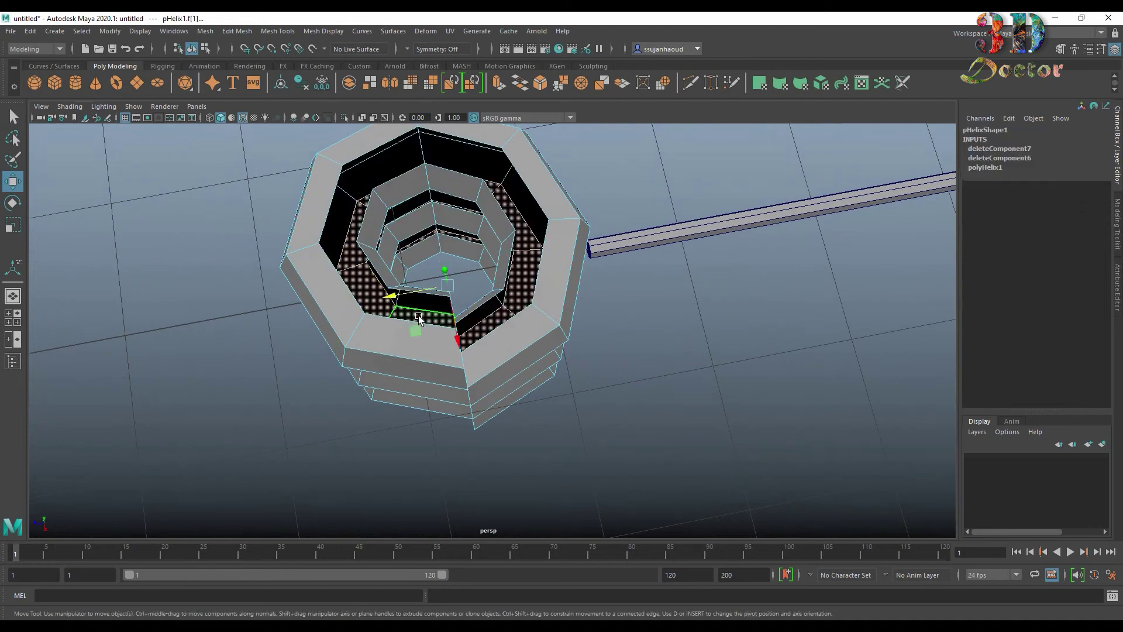
double_click(376, 238)
key(Delete)
mouse_move(377, 239)
alt+mouse_down()
mouse_move(372, 216)
mouse_move(341, 213)
mouse_move(376, 217)
alt+mouse_up()
right_drag(419, 240, 541, 183)
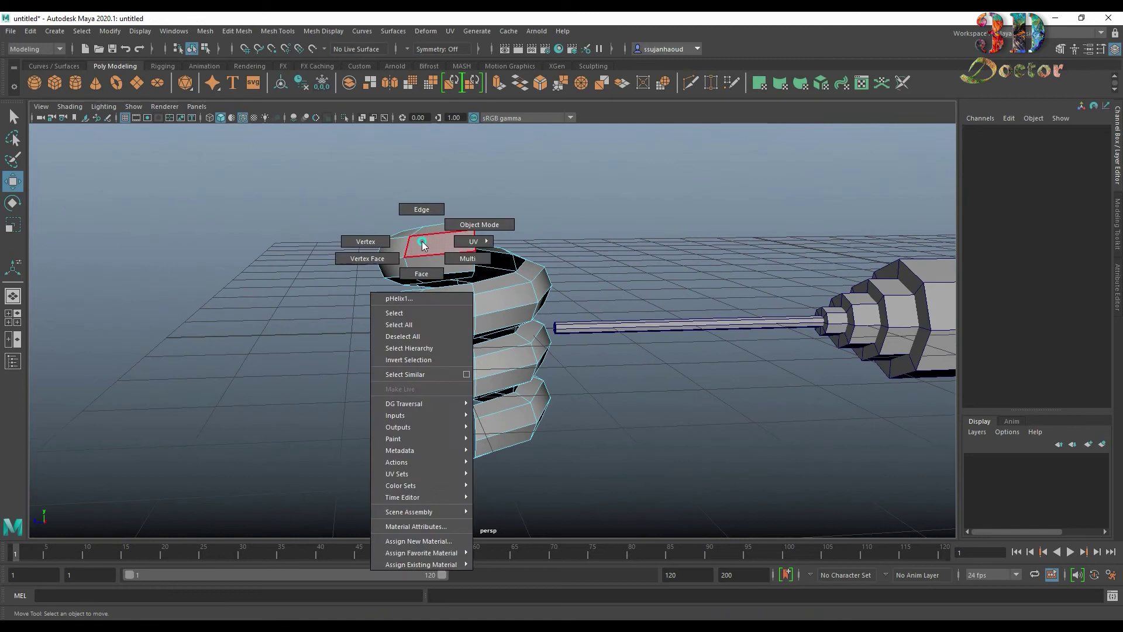
Step: Duplicate the helix and stack the copy 2.006 units higher
key(ctrl+d)
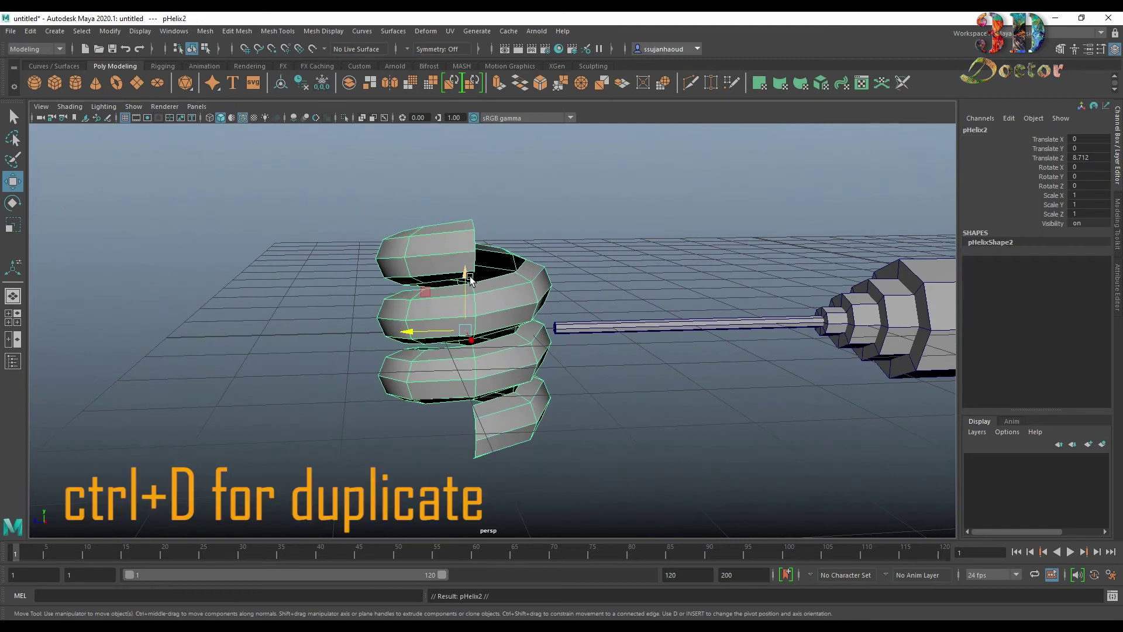
drag(465, 275, 444, 96)
mouse_move(462, 152)
alt+mouse_down()
mouse_move(509, 200)
mouse_move(531, 346)
mouse_move(527, 334)
alt+mouse_up()
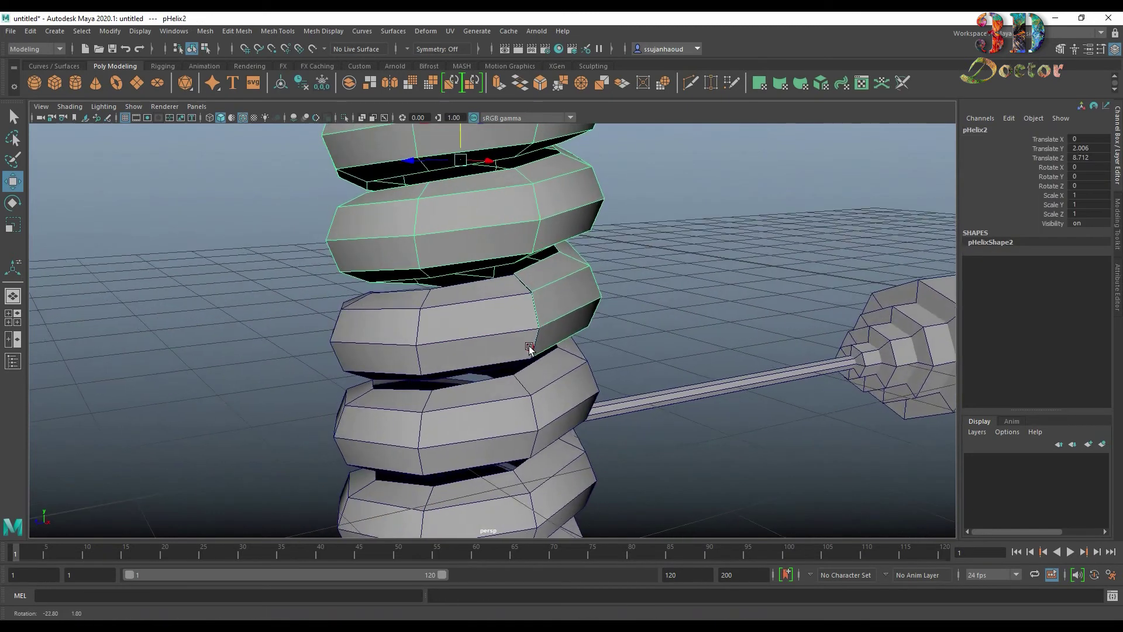
Step: Combine both helices into one mesh, pHelix3, with Mesh > Combine
right_drag(527, 334, 502, 264)
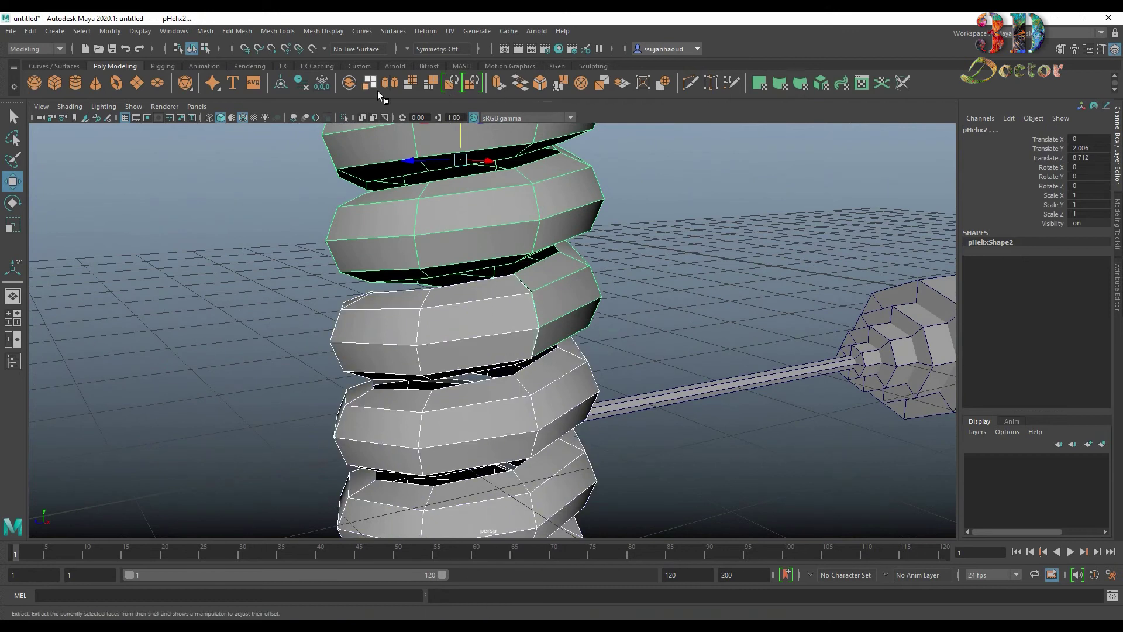
click(212, 33)
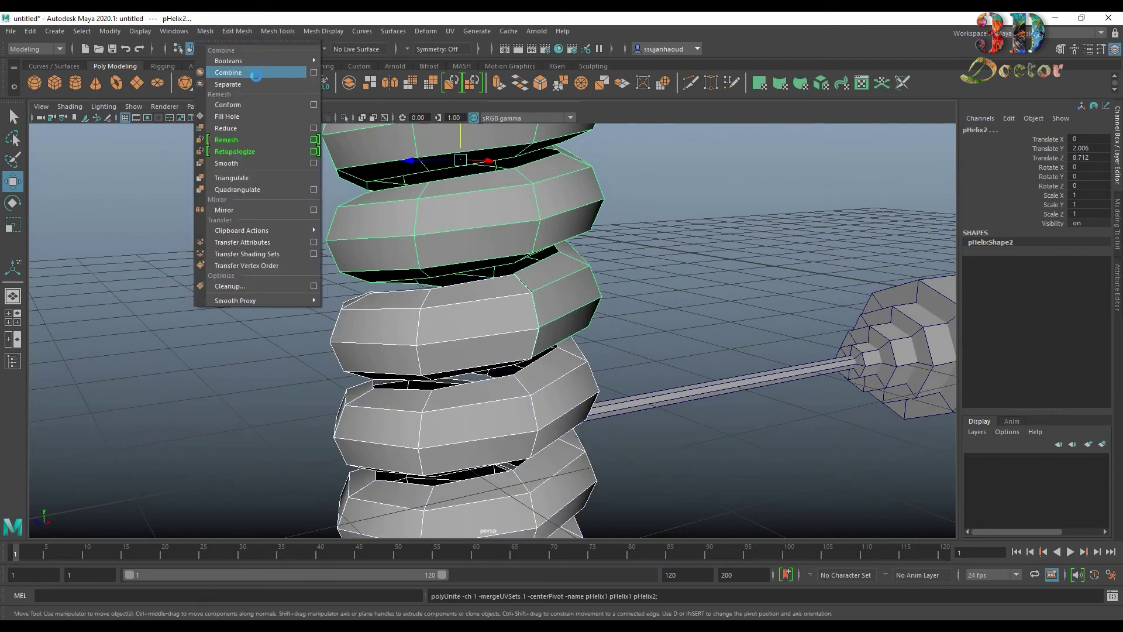
click(257, 75)
scroll(613, 292, up, 1)
Step: In vertex mode on pHelix3, merge the first three pairs of seam vertices to center
right_drag(589, 296, 553, 293)
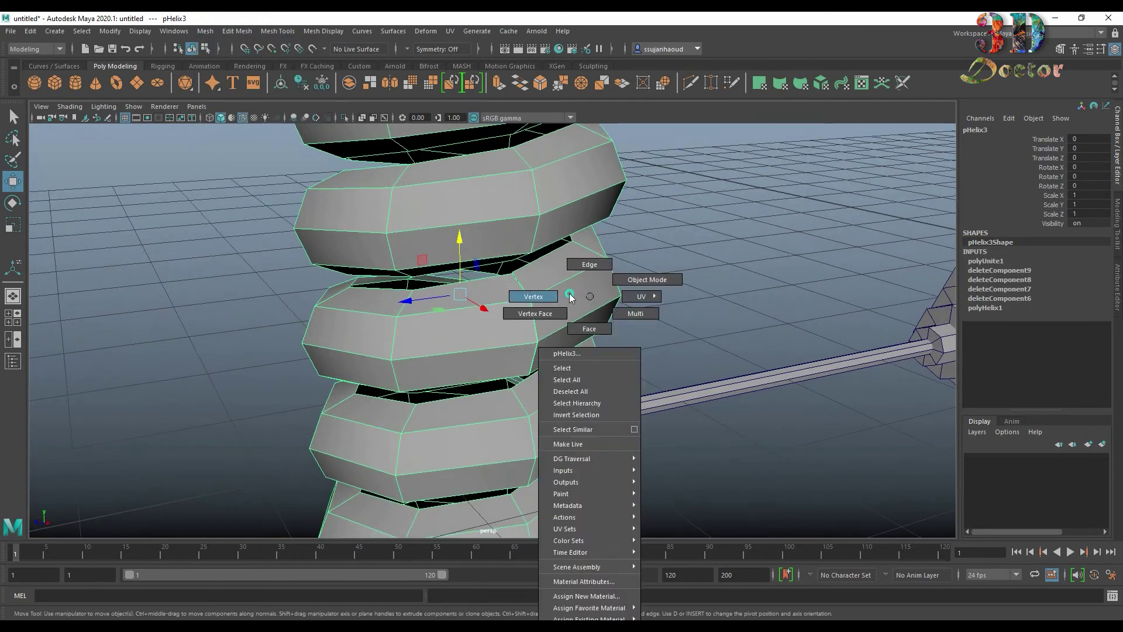
scroll(553, 293, up, 3)
mouse_move(559, 282)
alt+mouse_down()
mouse_move(582, 266)
mouse_move(627, 277)
mouse_move(672, 261)
mouse_move(649, 226)
alt+mouse_up()
click(649, 226)
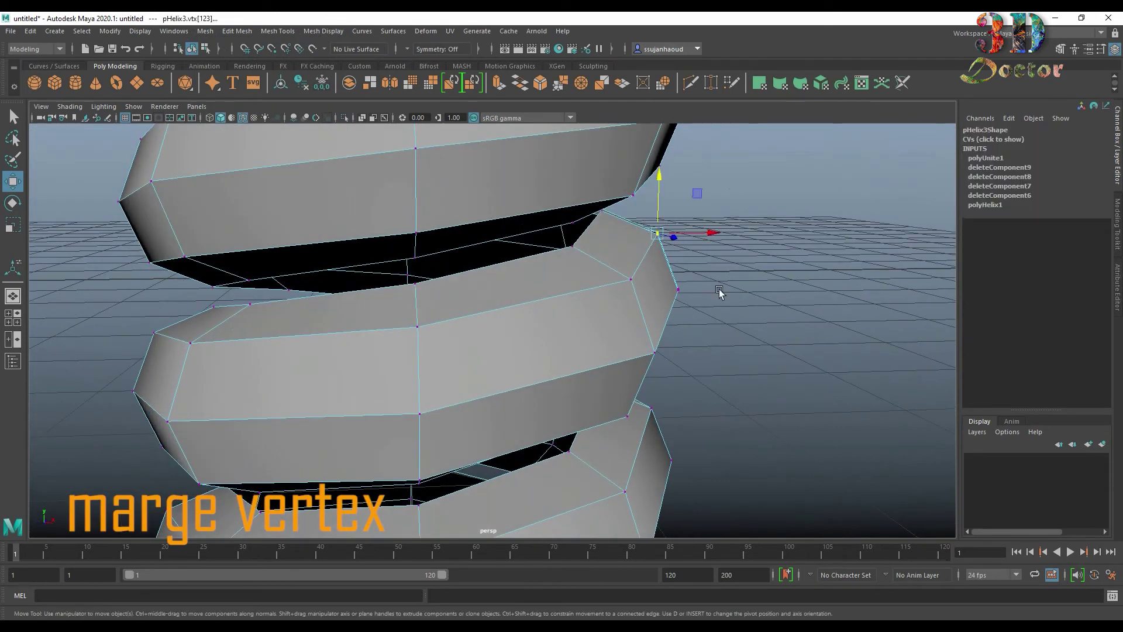
click(586, 86)
drag(687, 299, 688, 301)
click(586, 86)
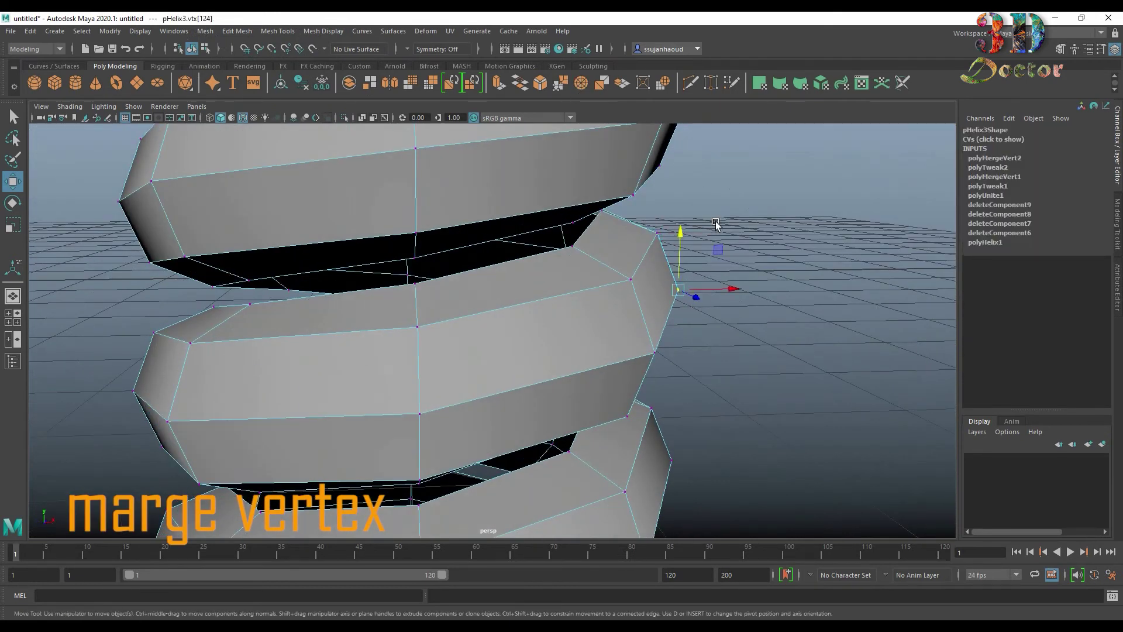
alt+drag(585, 252, 599, 202)
click(599, 208)
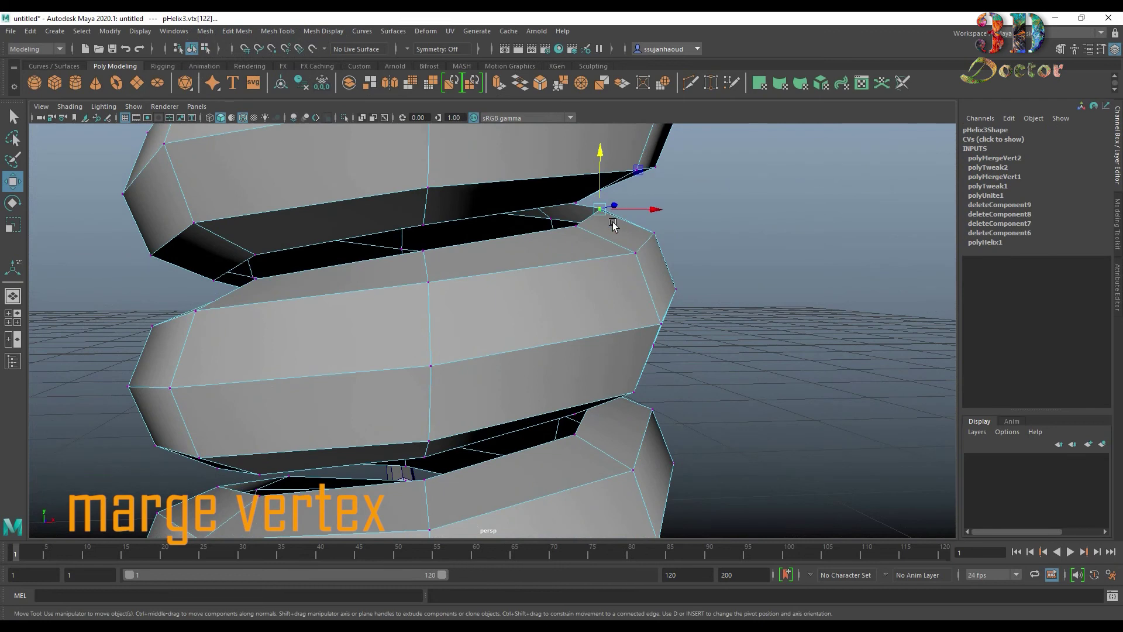
click(586, 85)
Step: Merge the last two seam vertex pairs and return pHelix3 to Object Mode
mouse_move(734, 275)
alt+mouse_down()
mouse_move(711, 249)
mouse_move(672, 331)
mouse_move(708, 371)
alt+mouse_up()
click(581, 83)
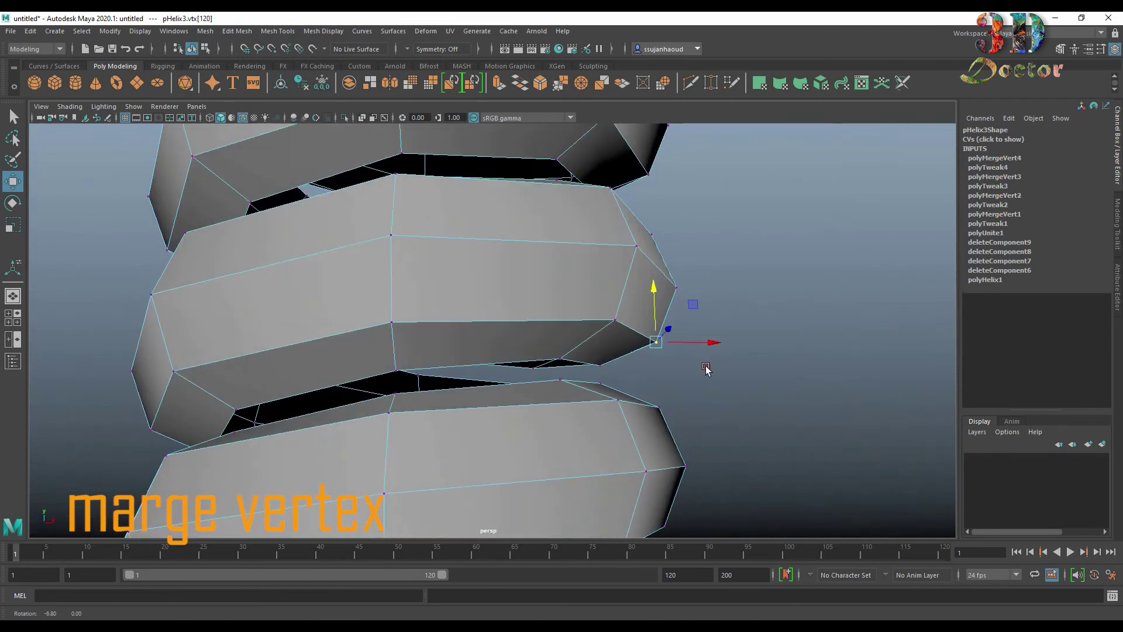
alt+drag(640, 381, 526, 374)
drag(369, 351, 491, 381)
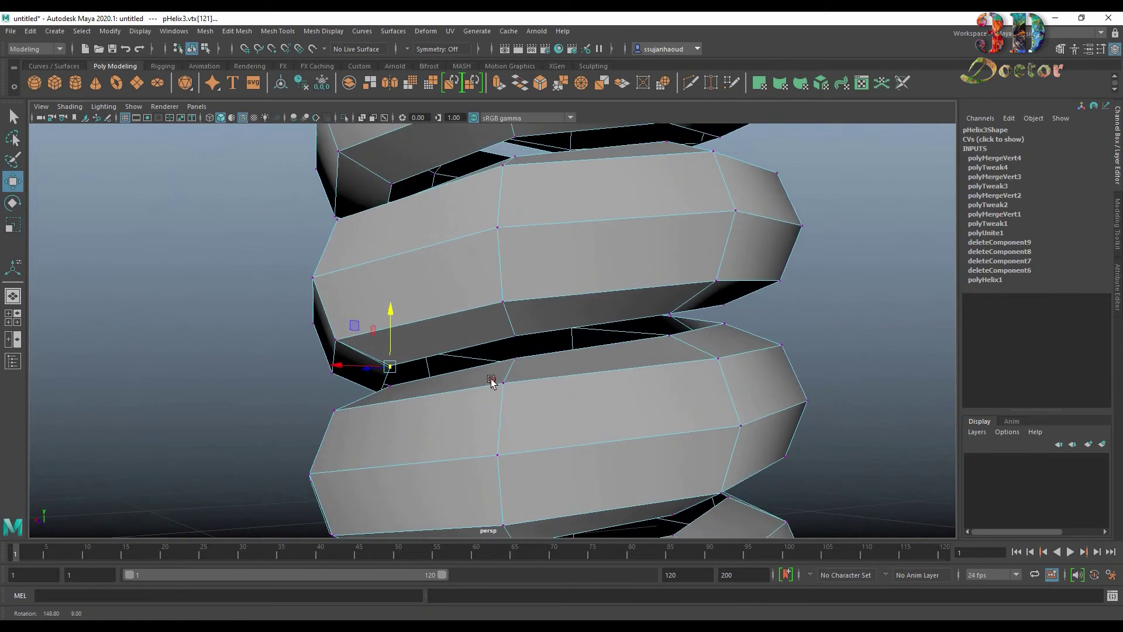
click(581, 83)
scroll(584, 251, down, 3)
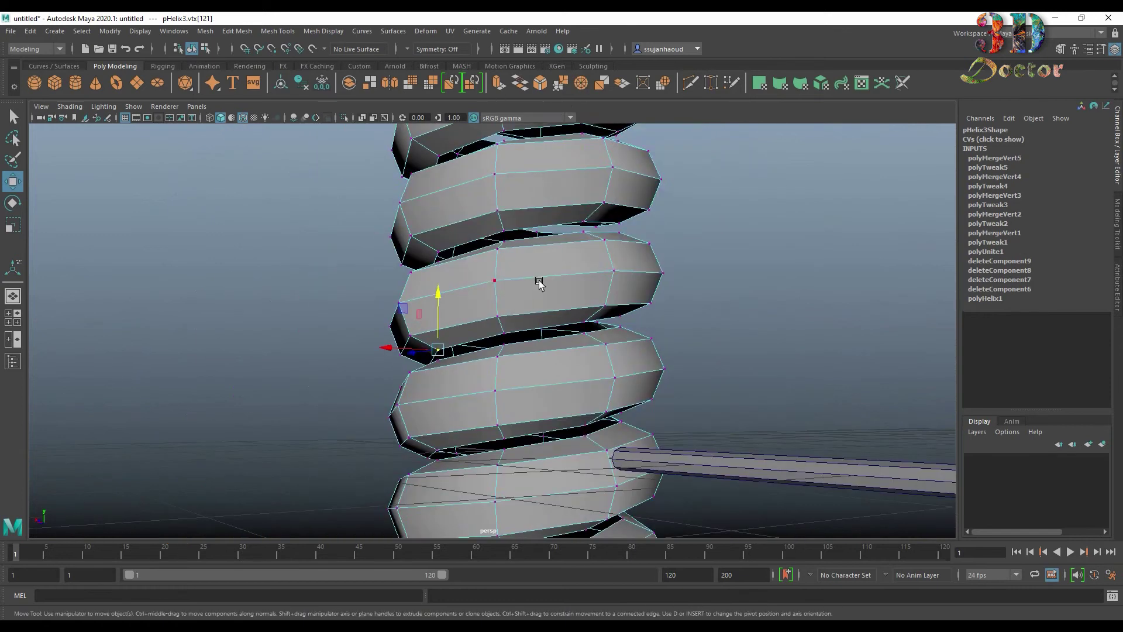
right_drag(538, 281, 676, 240)
mouse_move(674, 244)
alt+mouse_down()
mouse_move(657, 261)
mouse_move(694, 281)
alt+mouse_up()
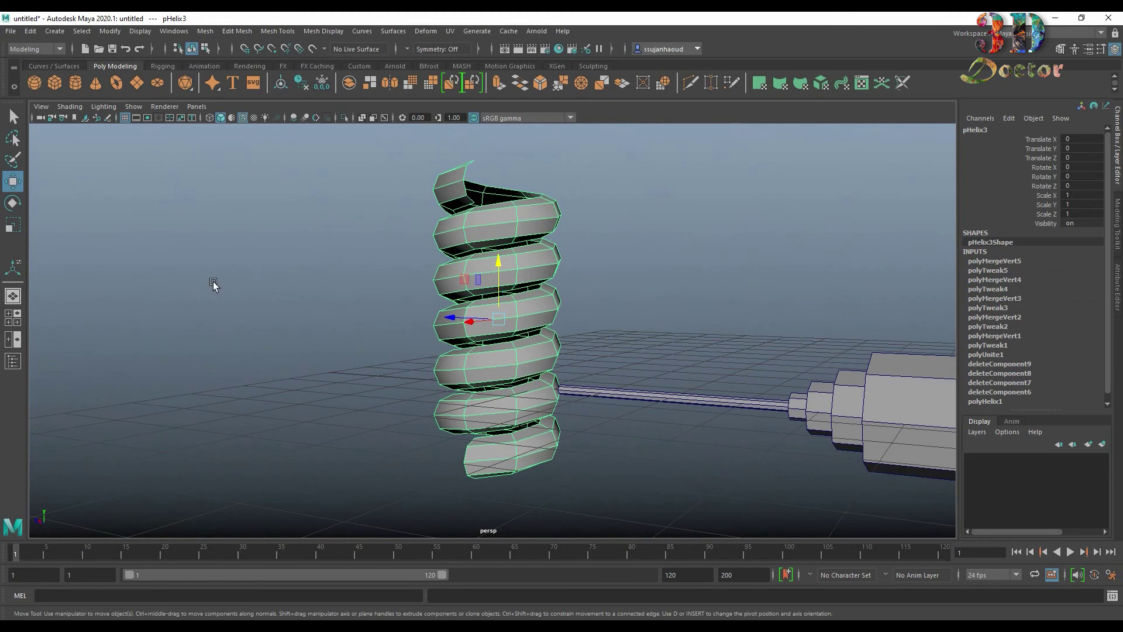
Step: Duplicate the spring as pHelix4 and raise it to Translate Y 4.013 so the coils align
key(ctrl+d)
middle_drag(522, 284, 514, 103)
alt+middle_drag(631, 302, 641, 378)
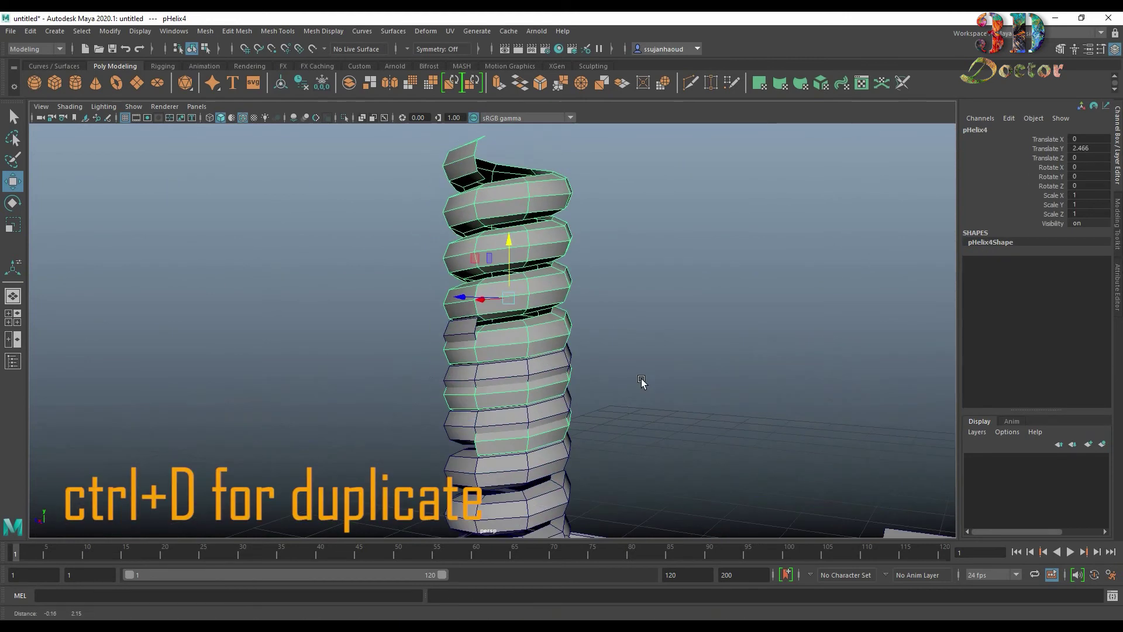
mouse_move(514, 250)
mouse_down()
mouse_move(507, 136)
mouse_move(594, 351)
mouse_move(614, 326)
mouse_move(607, 389)
mouse_move(669, 370)
mouse_move(617, 371)
mouse_move(620, 300)
mouse_up()
scroll(594, 351, up, 3)
scroll(601, 346, up, 3)
scroll(602, 358, up, 2)
alt+middle_drag(624, 341, 624, 390)
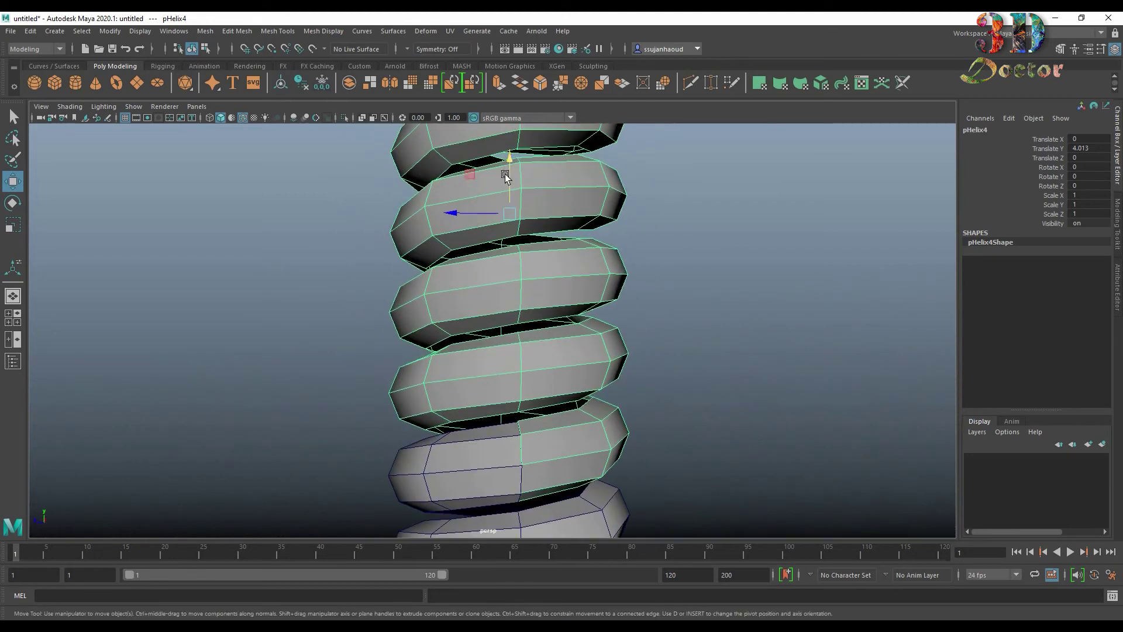
drag(510, 156, 512, 158)
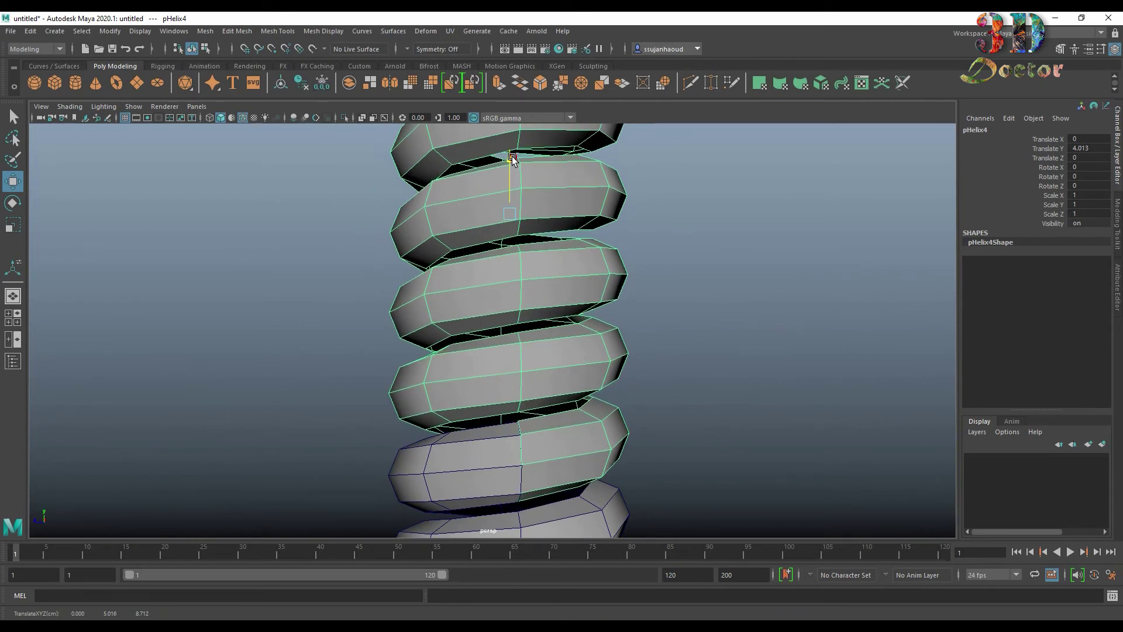
drag(510, 158, 513, 158)
scroll(614, 225, up, 3)
mouse_move(586, 309)
right_down()
mouse_move(588, 348)
mouse_move(551, 326)
mouse_move(682, 264)
right_up()
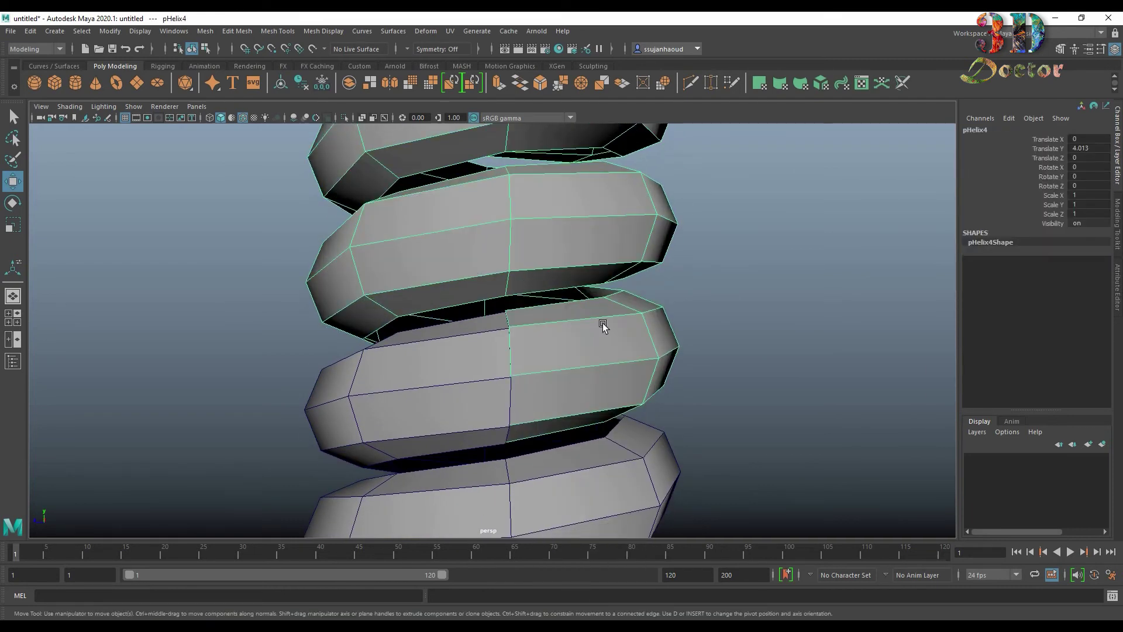
Step: Combine the two stacked helices into a single mesh, pHelix5
click(205, 31)
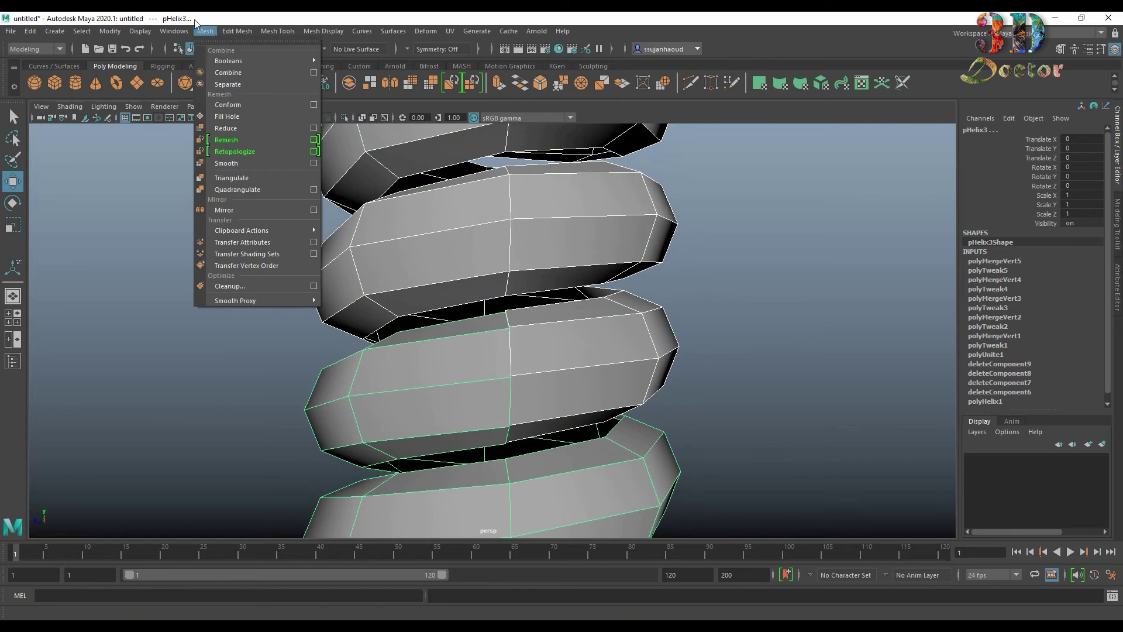
click(234, 72)
scroll(743, 323, up, 3)
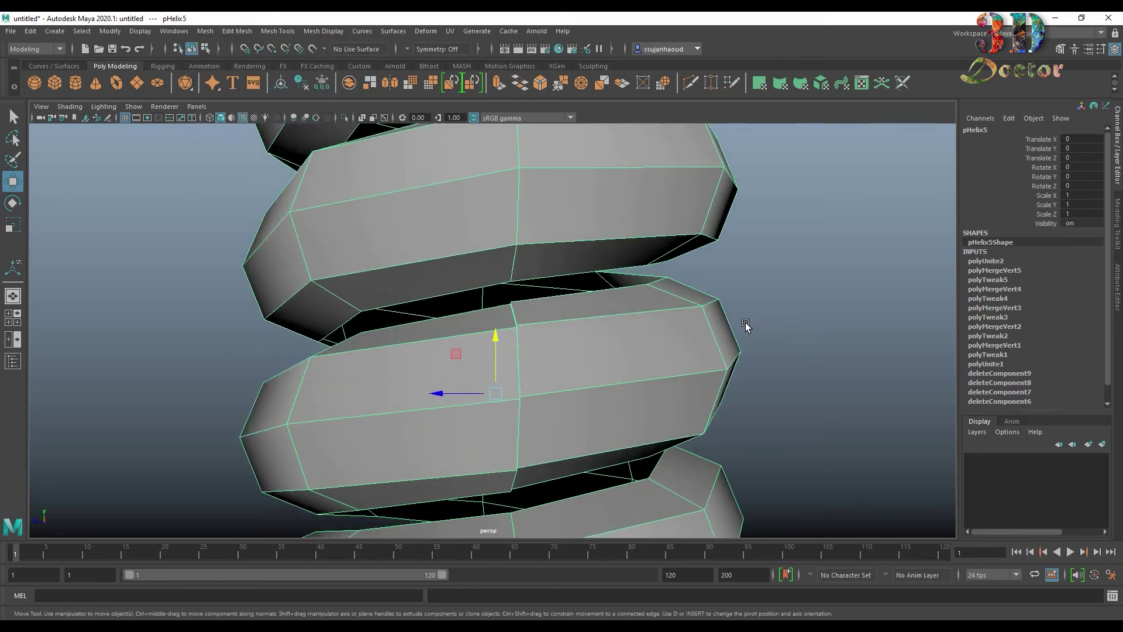
Step: In vertex mode, merge the first pairs of vertices at the springs' joint to center
right_drag(541, 368, 479, 312)
alt+drag(480, 312, 629, 309)
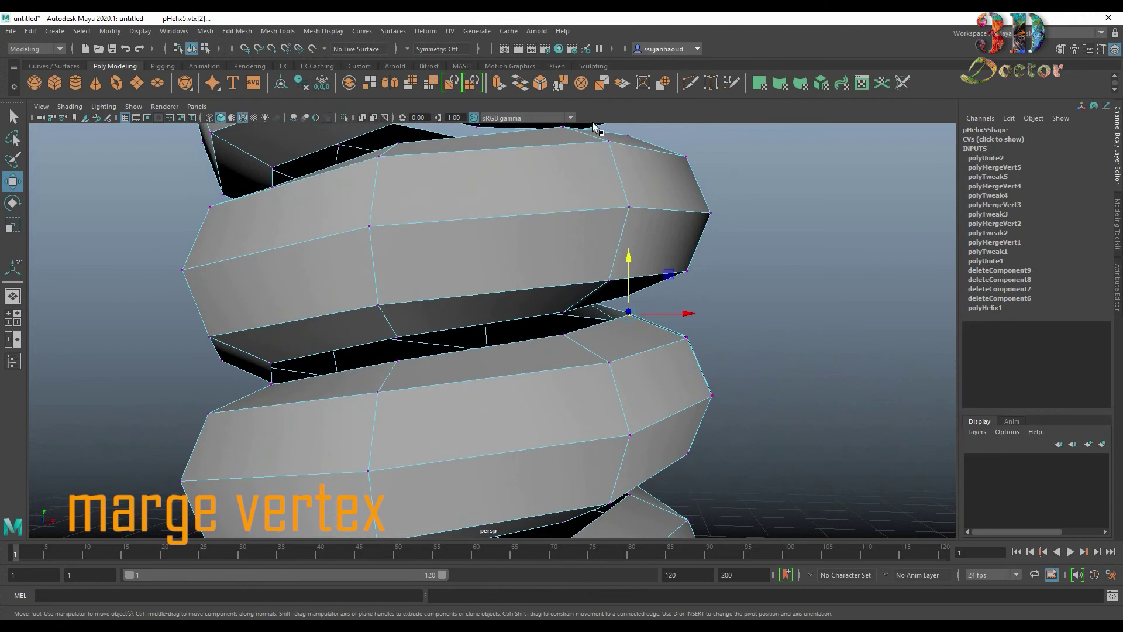
drag(687, 272, 671, 270)
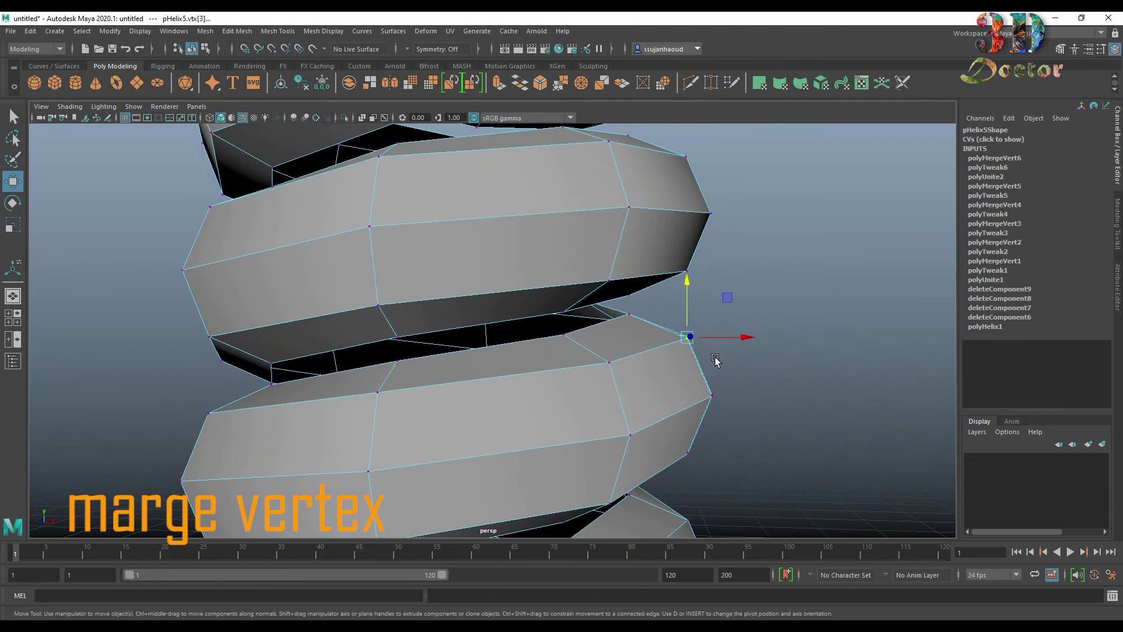
shift+right_drag(715, 360, 722, 411)
drag(736, 410, 737, 410)
alt+drag(737, 410, 778, 410)
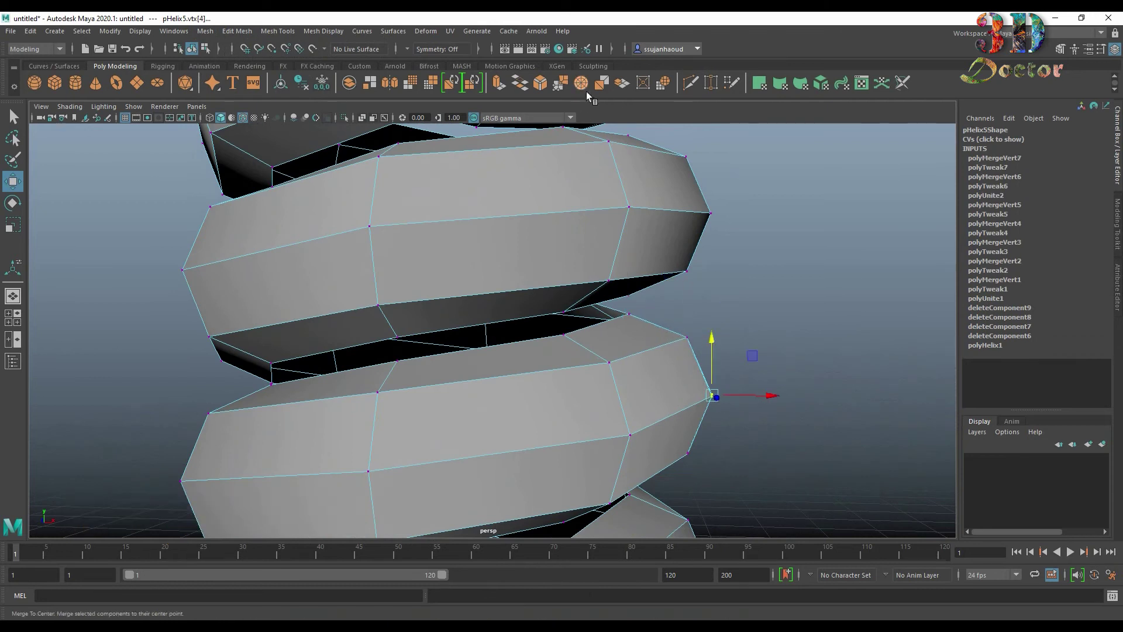
shift+right_drag(779, 409, 800, 447)
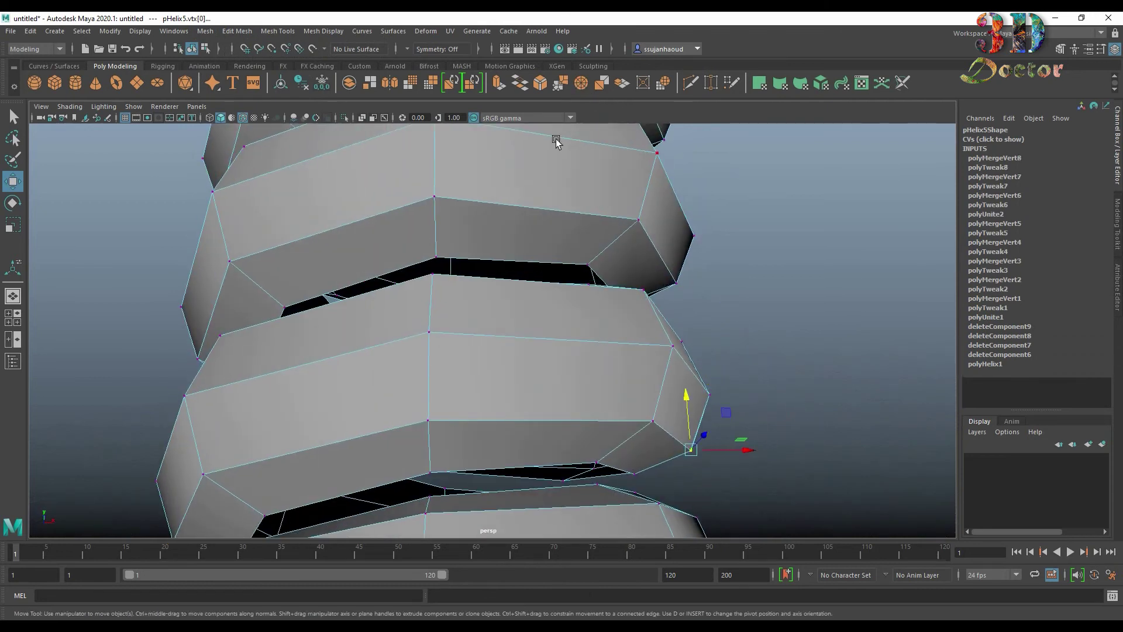
click(583, 88)
Step: Merge the remaining joint vertices to finish welding the seam
mouse_move(732, 351)
alt+mouse_down()
mouse_move(770, 386)
mouse_move(753, 419)
alt+mouse_up()
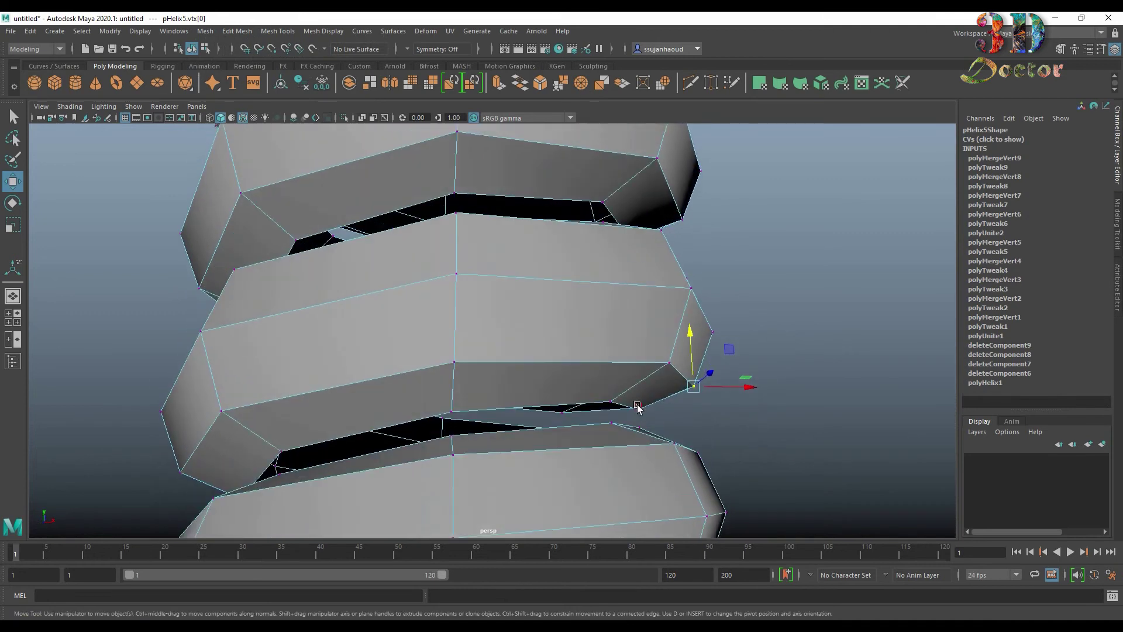
click(732, 427)
drag(667, 421, 668, 420)
mouse_move(668, 420)
alt+mouse_down()
mouse_move(715, 427)
mouse_move(605, 414)
alt+mouse_up()
click(584, 86)
scroll(663, 264, down, 5)
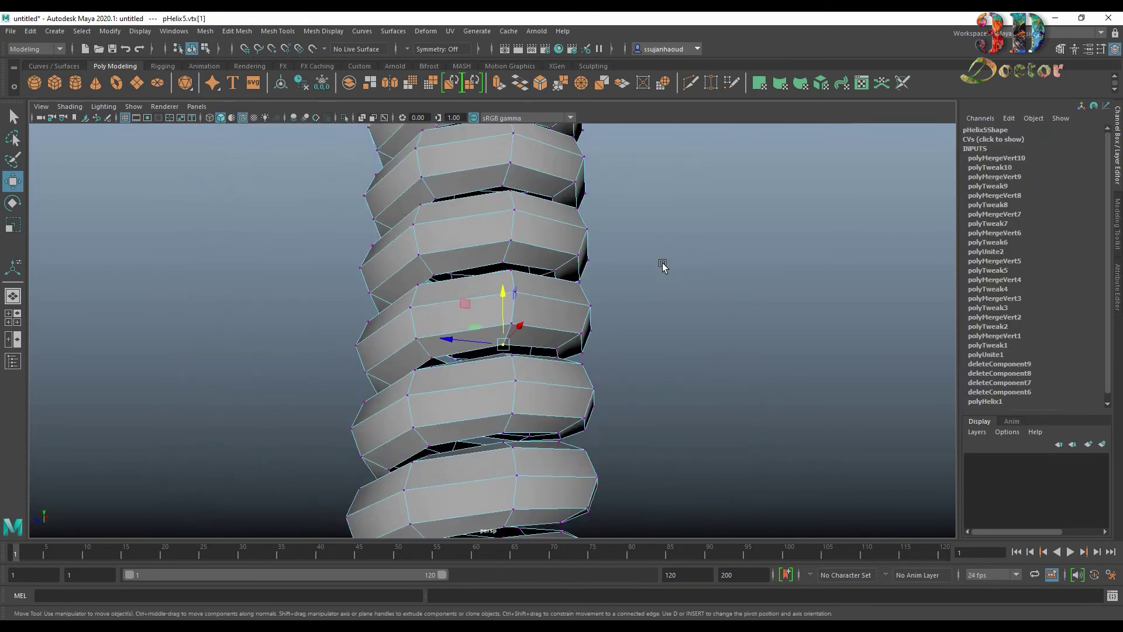
scroll(662, 263, down, 5)
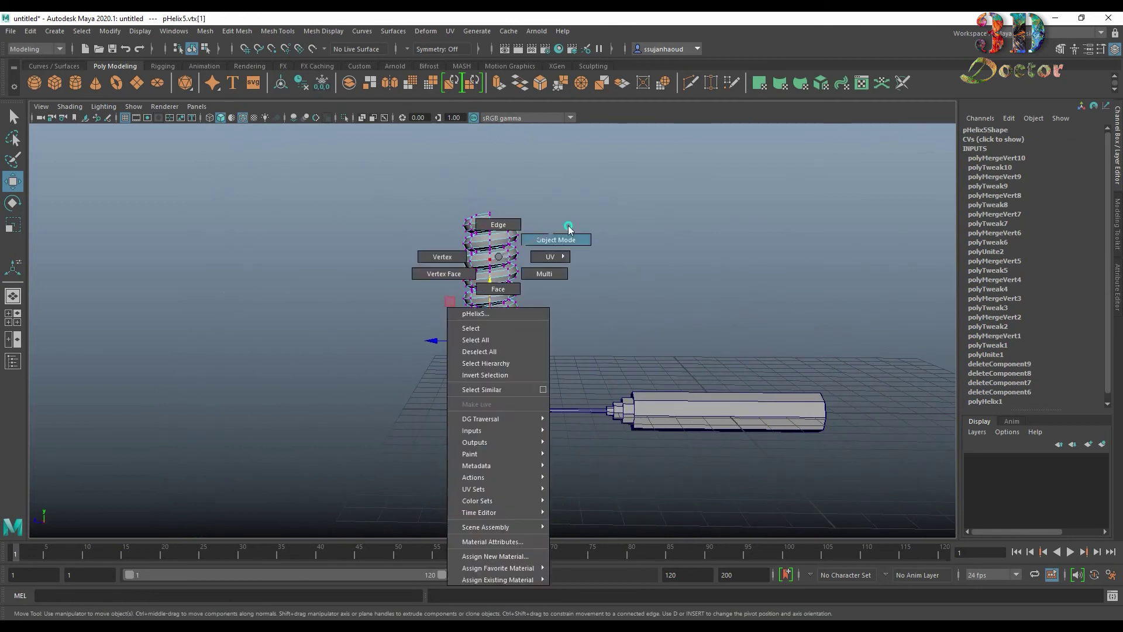
Step: Back in Object Mode, duplicate the combined spring and raise the copy above the stack
right_drag(503, 267, 605, 265)
key(ctrl+d)
middle_drag(580, 282, 585, 70)
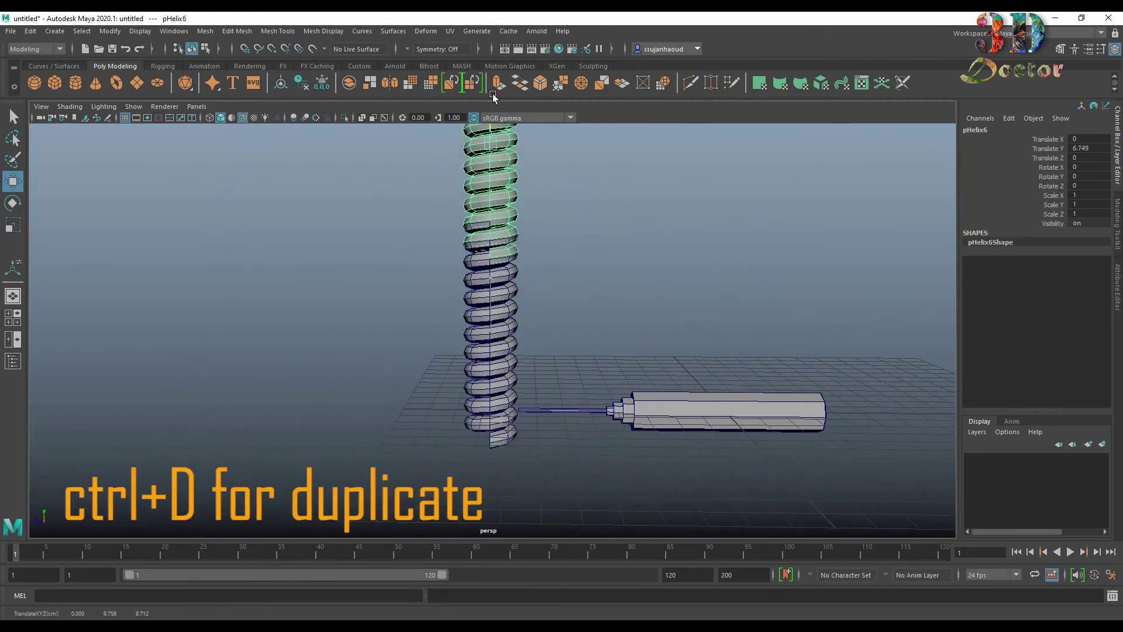
alt+middle_drag(591, 268, 557, 324)
scroll(556, 277, up, 3)
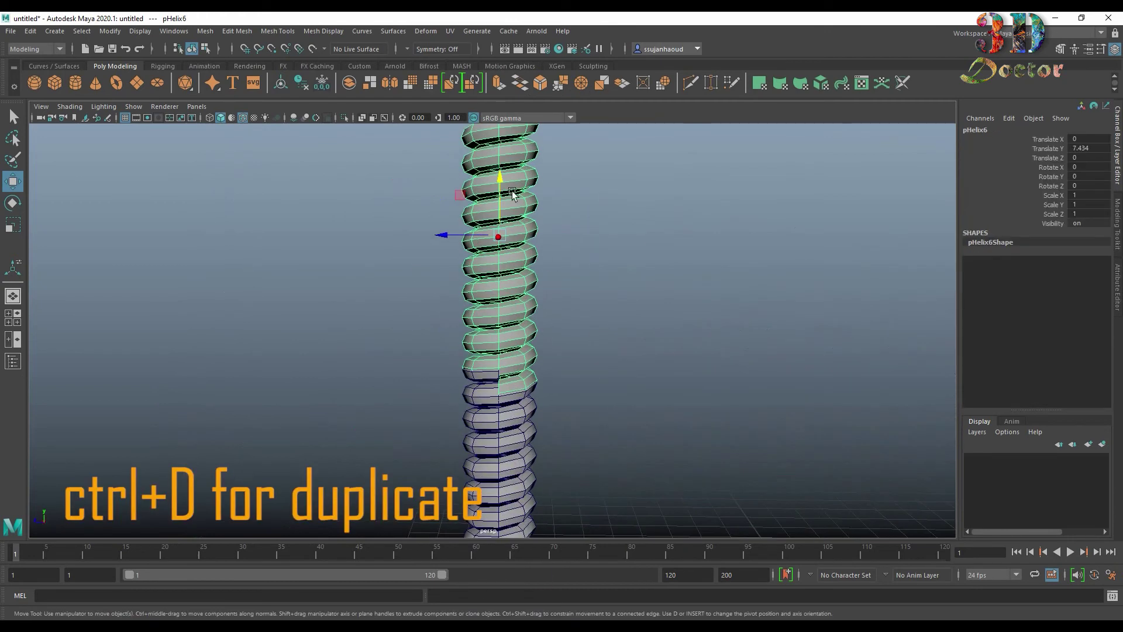
drag(499, 182, 501, 156)
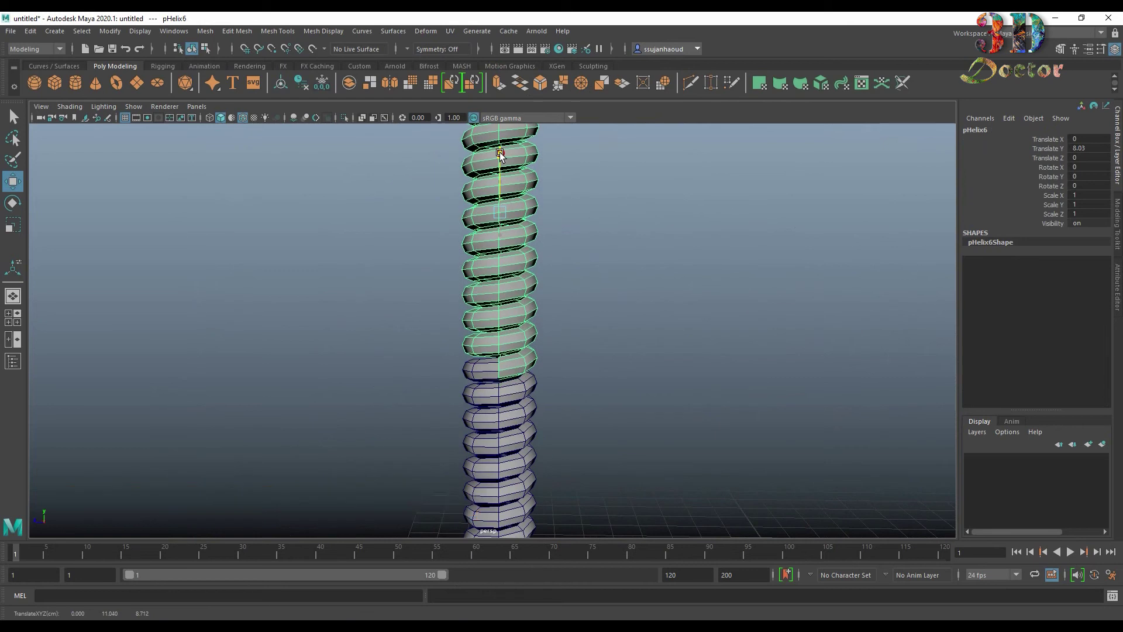
scroll(633, 341, up, 3)
scroll(633, 342, up, 3)
Step: Combine the new copy with the lower spring into one mesh, pHelix7
mouse_move(635, 347)
alt+mouse_down()
mouse_move(605, 326)
mouse_move(637, 329)
alt+mouse_up()
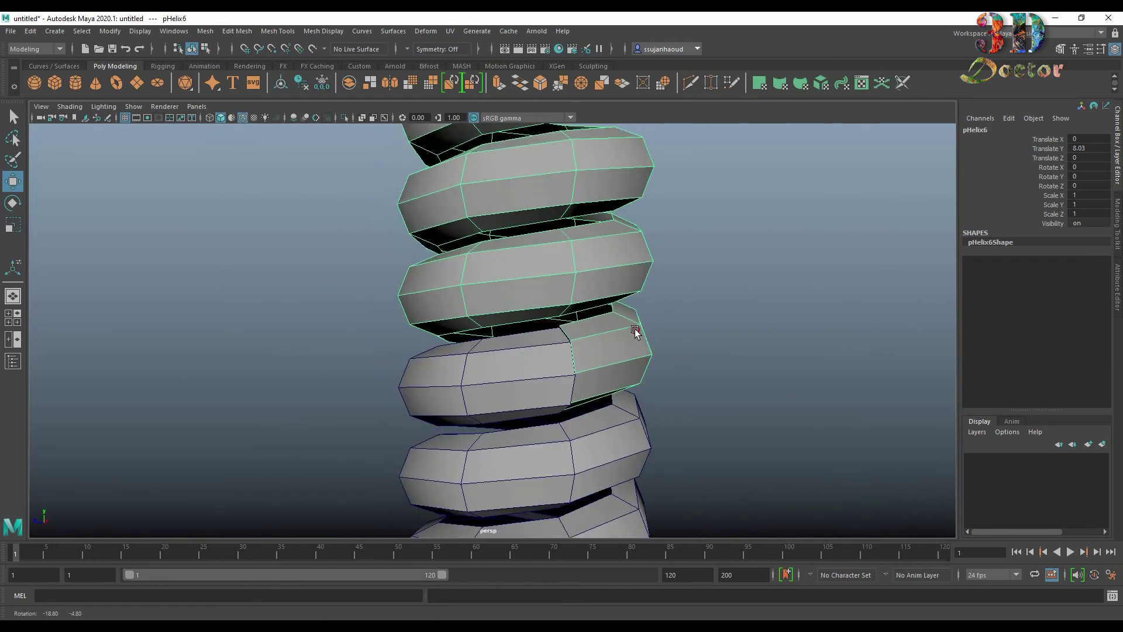
shift+click(642, 389)
click(205, 31)
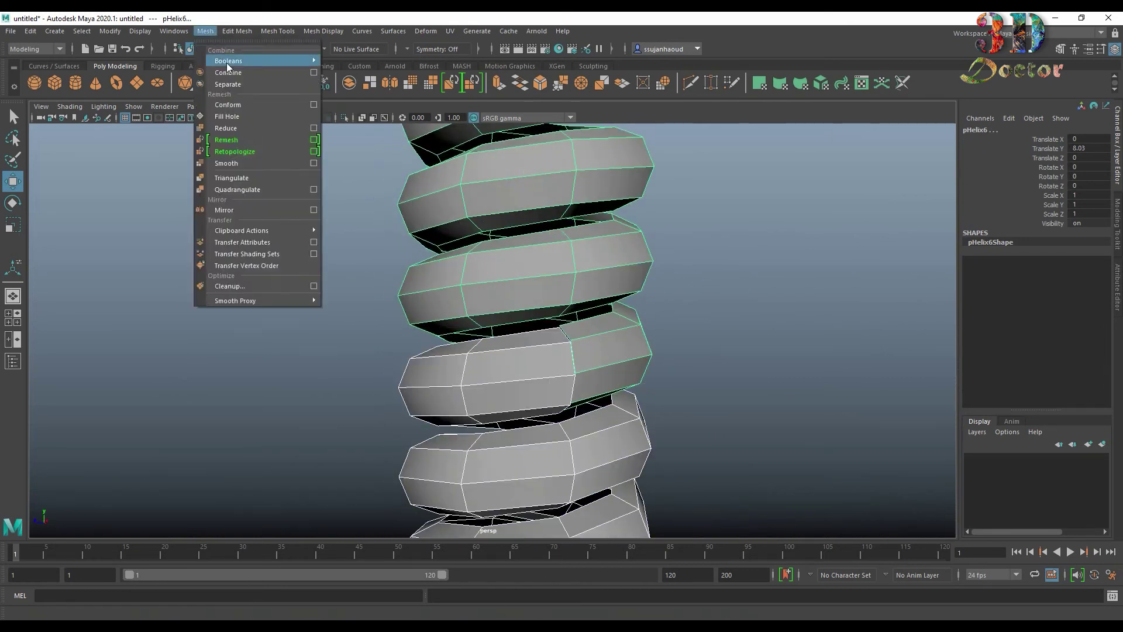
click(219, 61)
Step: In vertex mode, merge the first two seam vertex pairs at the new joint
scroll(674, 381, up, 3)
alt+drag(675, 380, 594, 383)
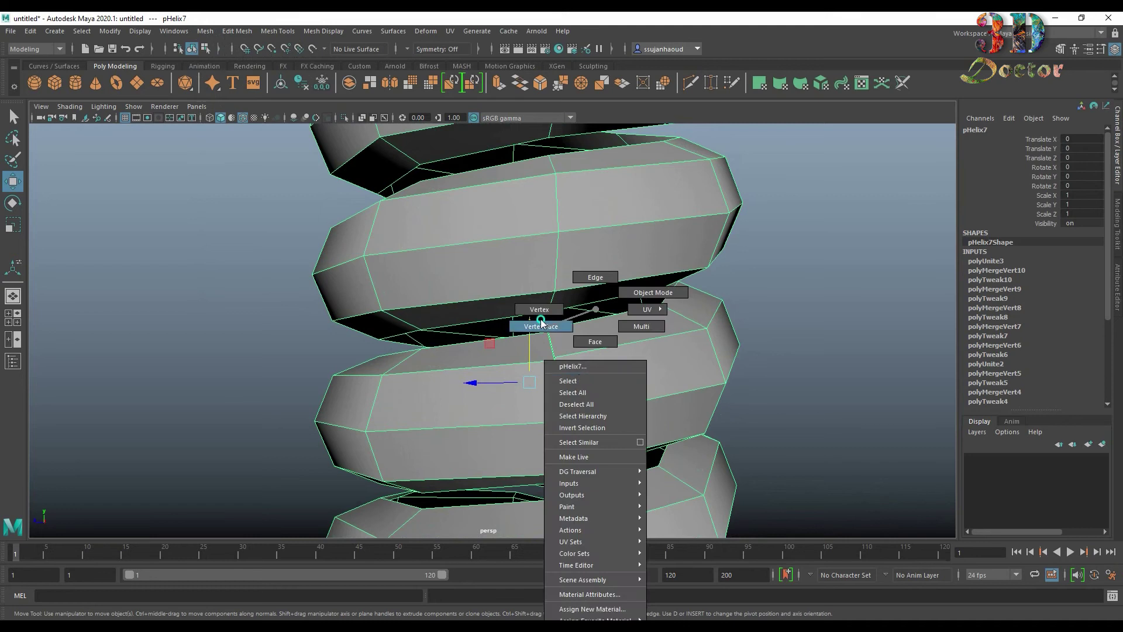
right_drag(591, 320, 532, 321)
click(555, 403)
mouse_move(556, 401)
alt+mouse_down()
mouse_move(688, 404)
mouse_move(760, 327)
alt+mouse_up()
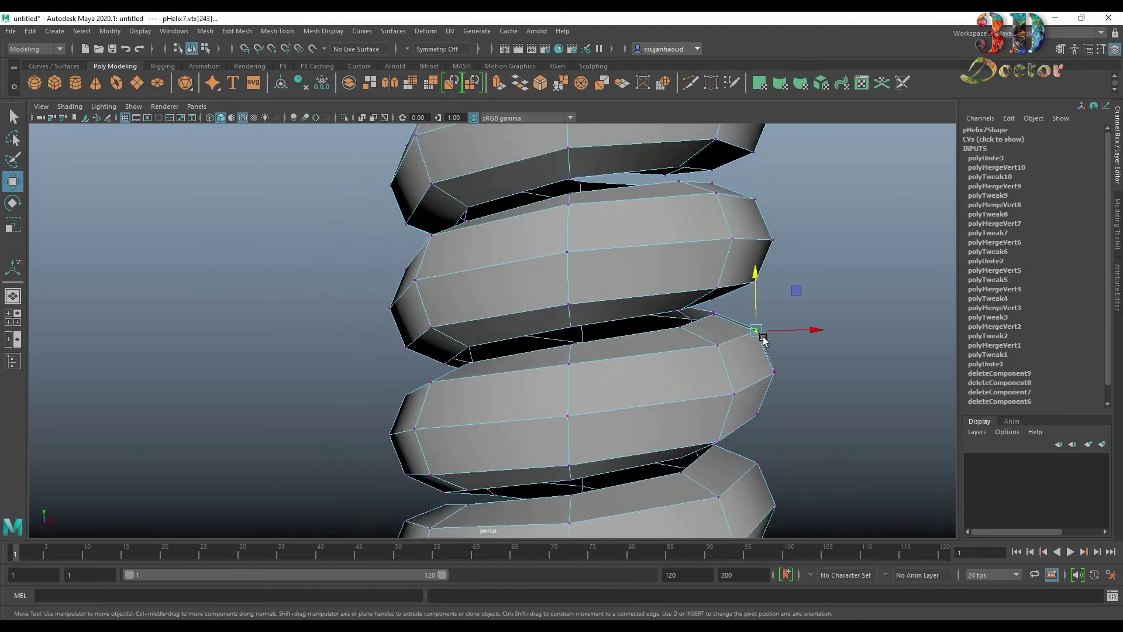
click(584, 83)
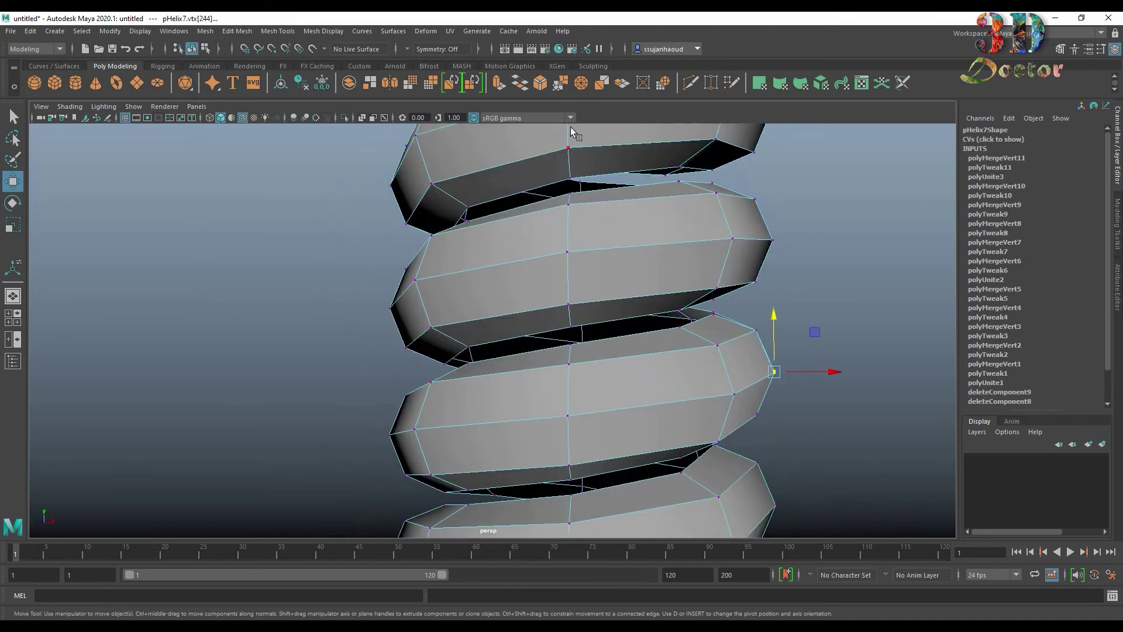
click(581, 83)
Step: Weld the remaining seam vertices and return pHelix7 to Object Mode
alt+drag(797, 333, 702, 312)
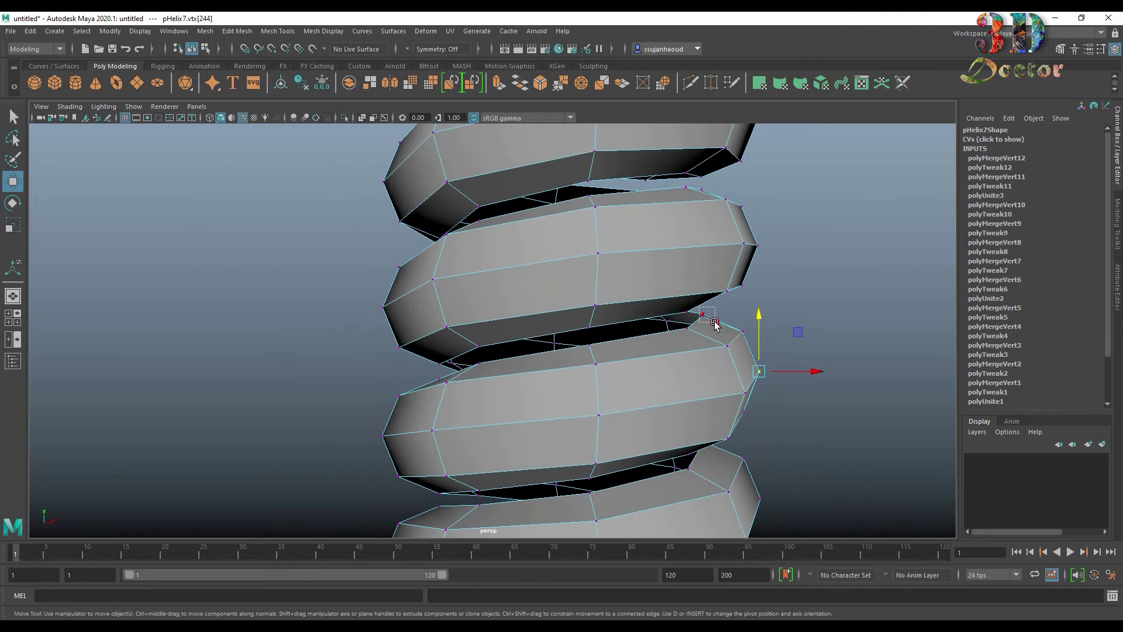
click(580, 83)
alt+drag(777, 388, 723, 346)
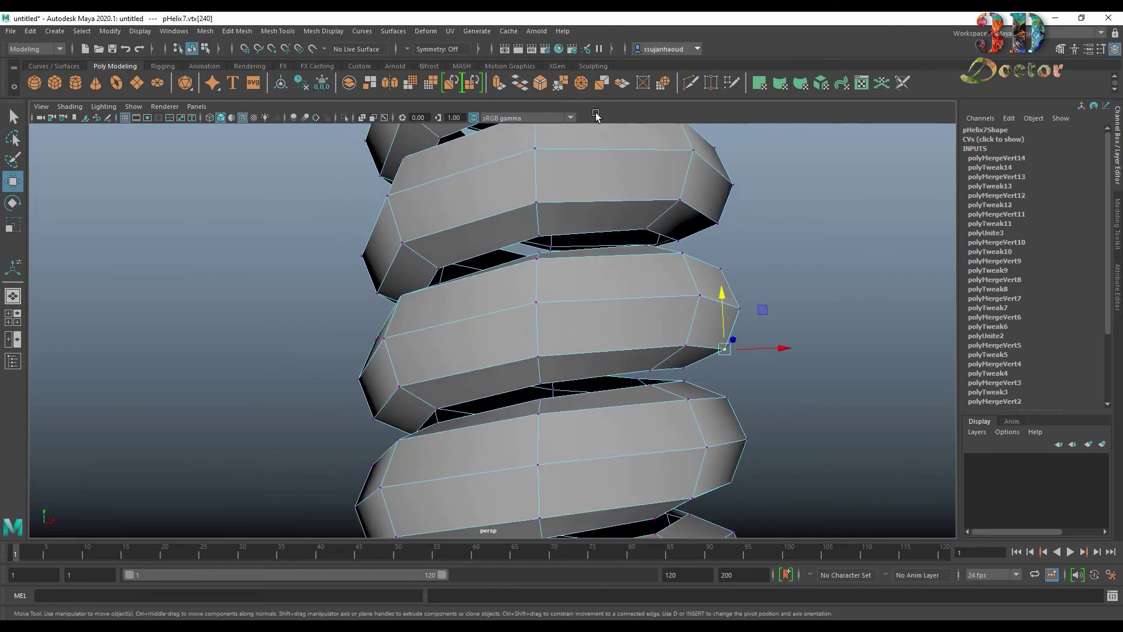
drag(699, 378, 678, 363)
alt+drag(678, 363, 641, 381)
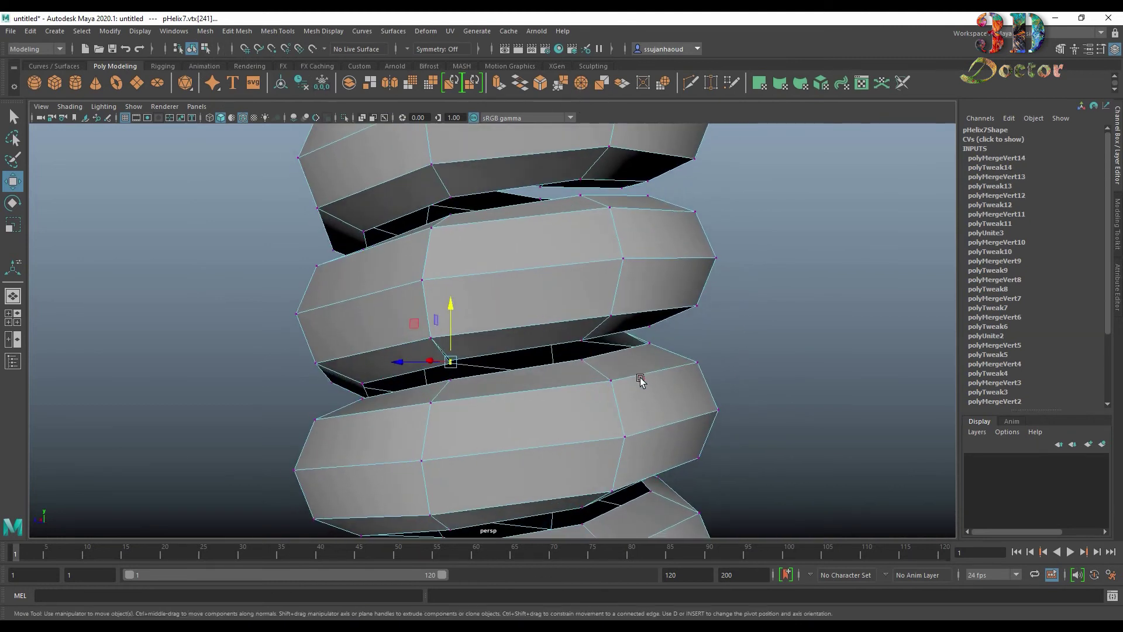
click(582, 83)
scroll(662, 243, down, 8)
right_drag(505, 221, 638, 182)
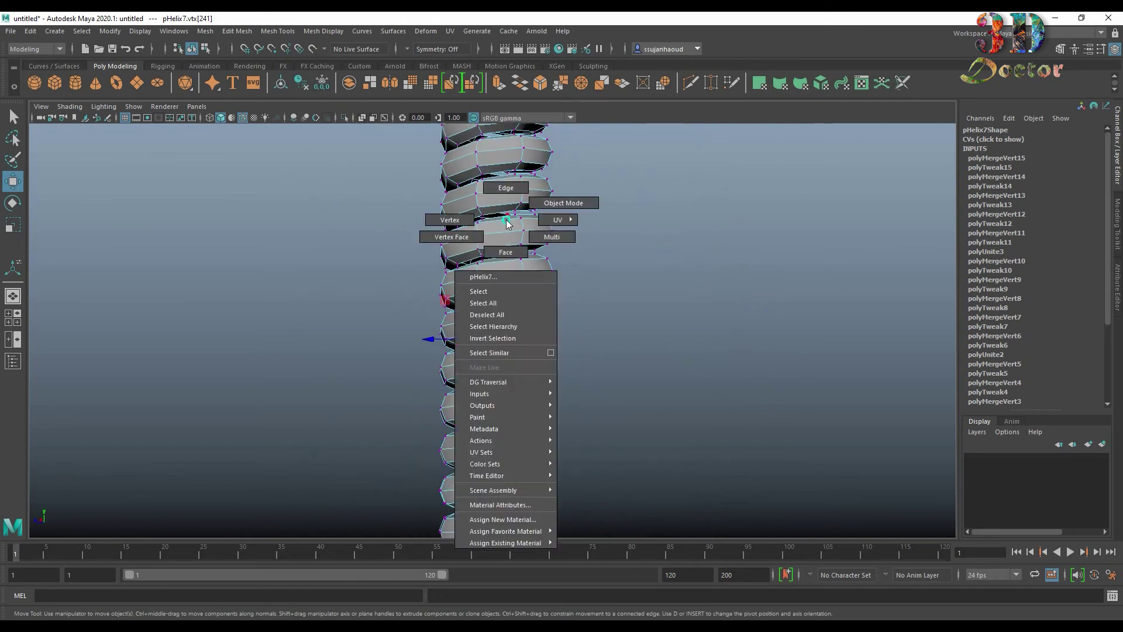
scroll(637, 182, down, 3)
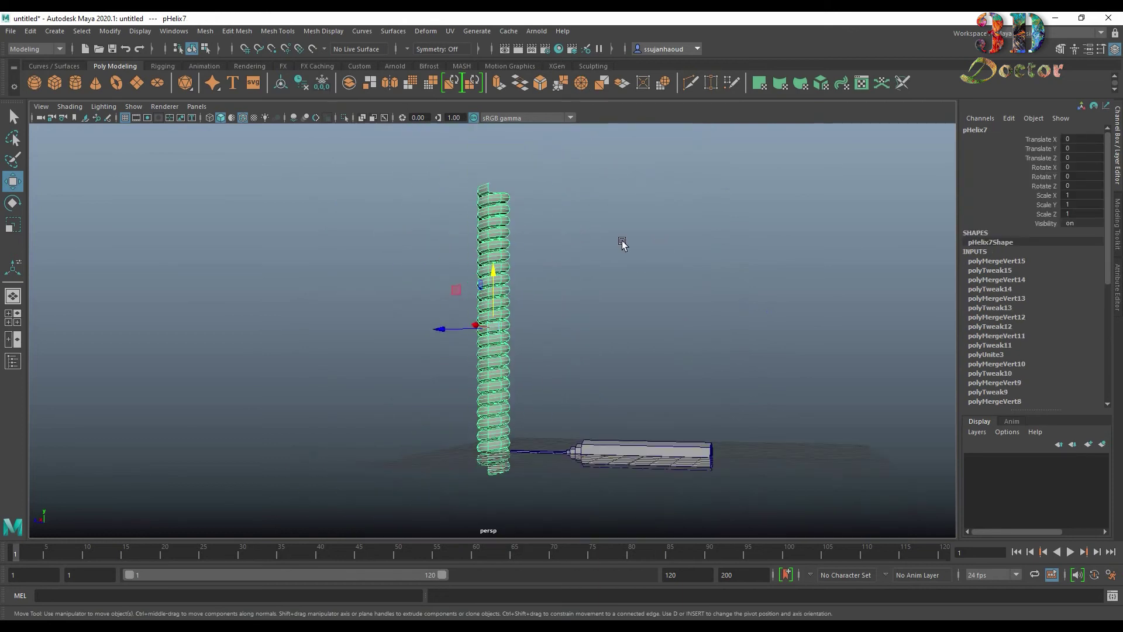
Step: Delete the helix's construction history
click(36, 37)
click(275, 170)
scroll(636, 334, up, 1)
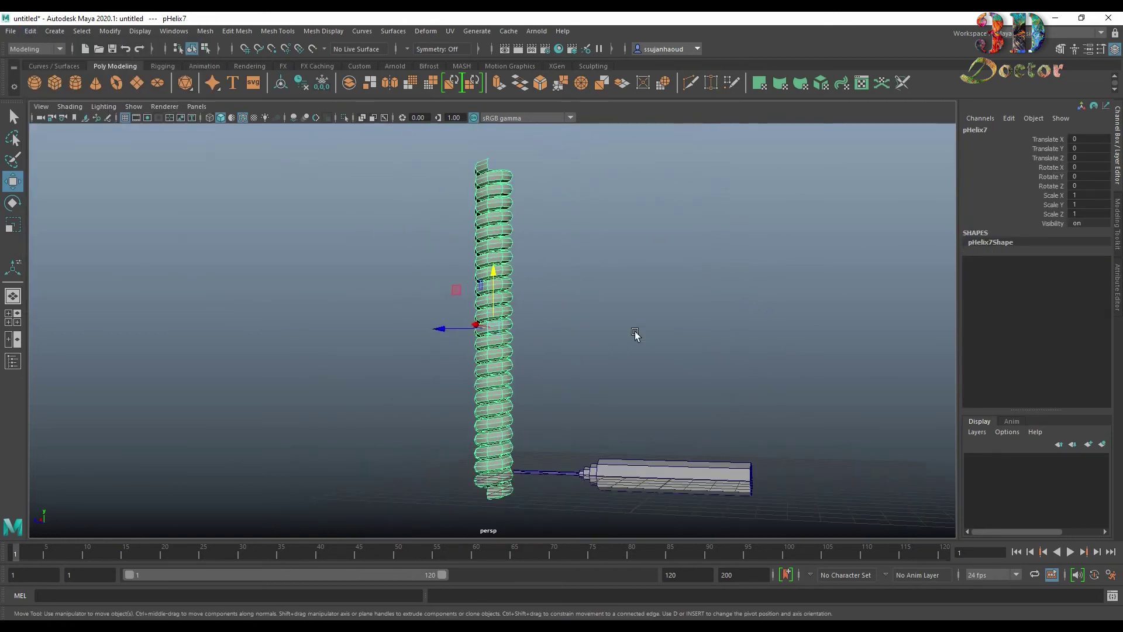
Step: Scale the helix down to 0.147 and lower it to Translate Y -5.6
key(r)
drag(494, 327, 348, 369)
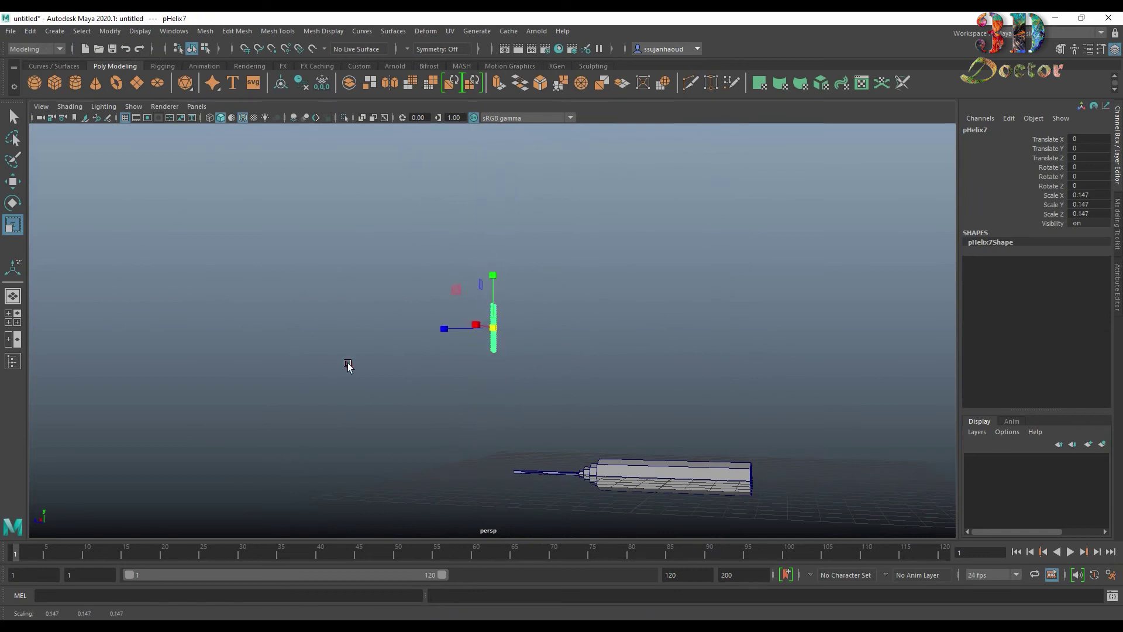
scroll(570, 357, up, 1)
key(w)
drag(515, 283, 512, 372)
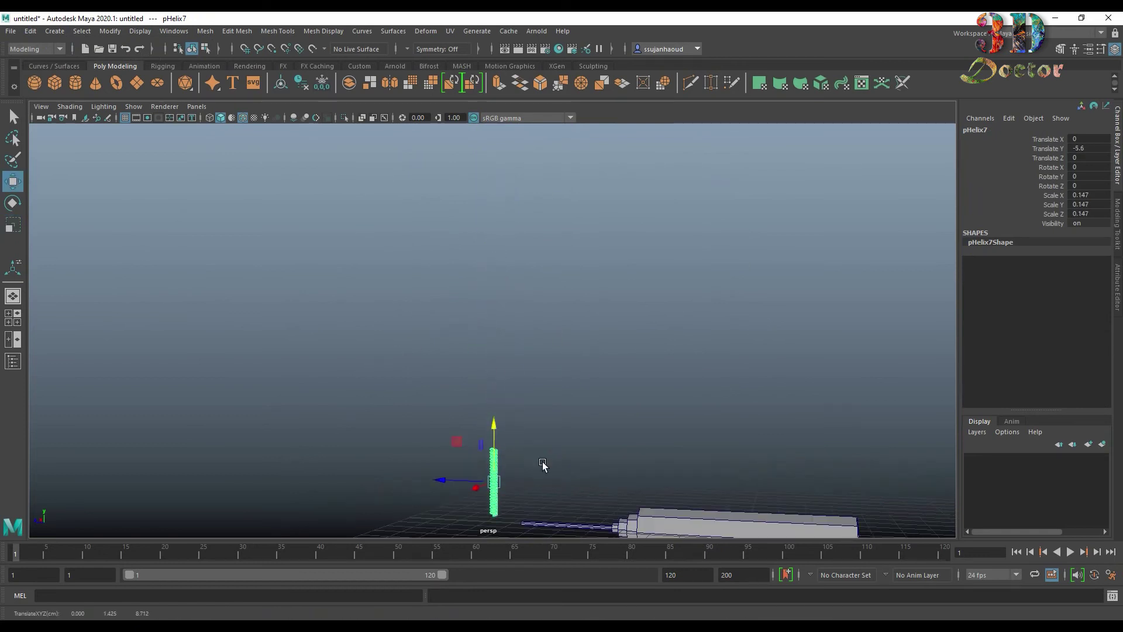
mouse_move(543, 464)
alt+mouse_down()
mouse_move(569, 444)
mouse_move(551, 454)
mouse_move(567, 266)
mouse_move(614, 409)
alt+mouse_up()
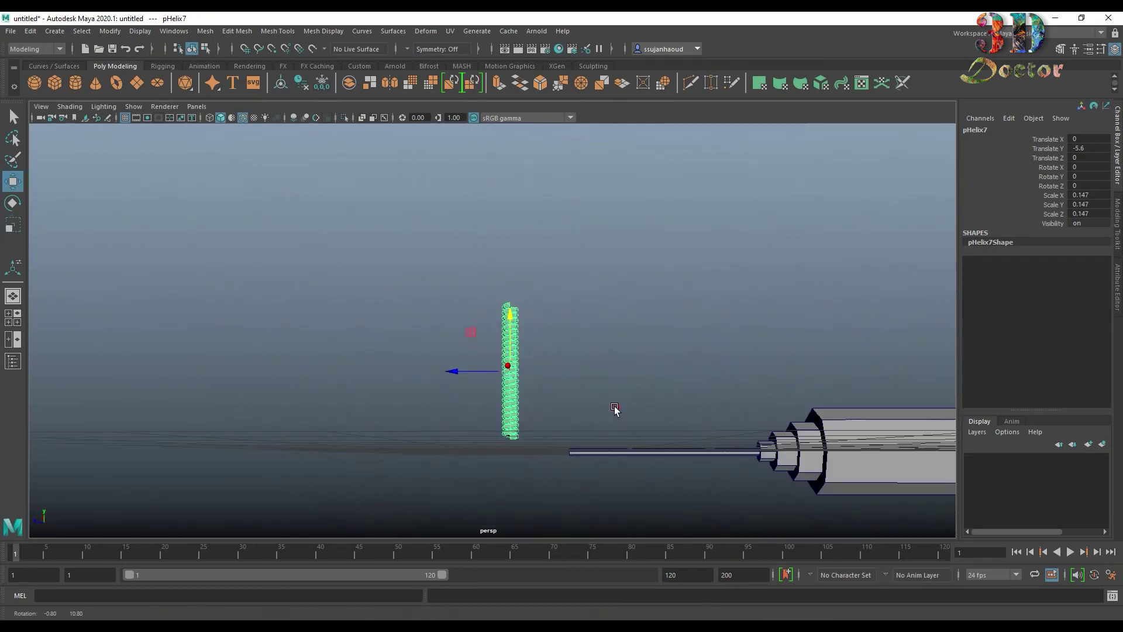
Step: Rotate the helix to 90° on X so it lies flat
key(e)
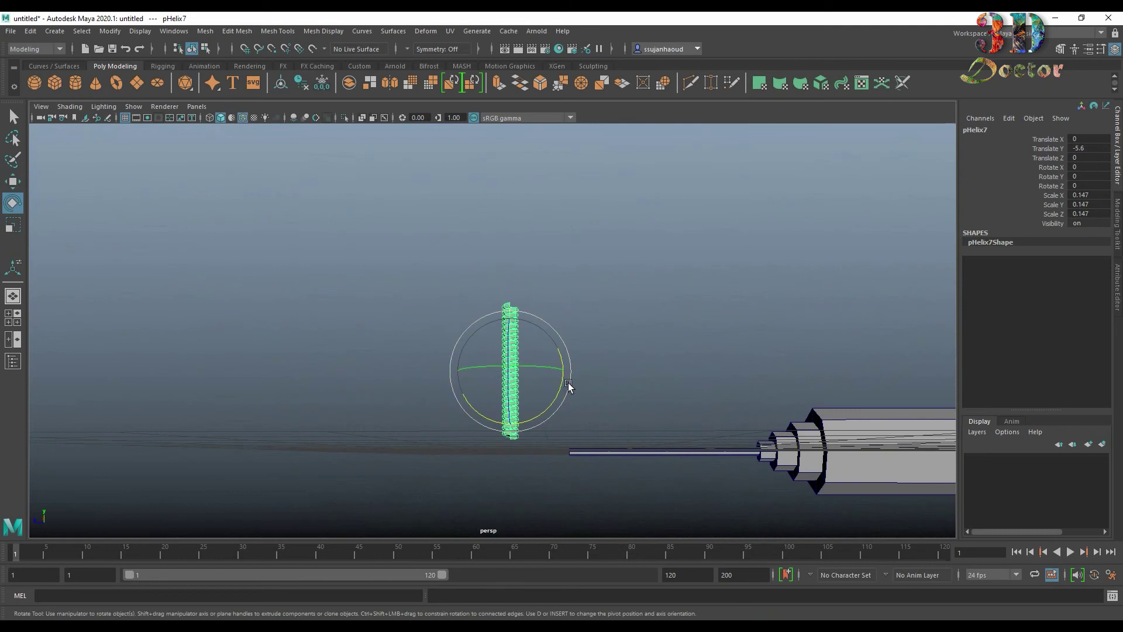
drag(560, 386, 524, 413)
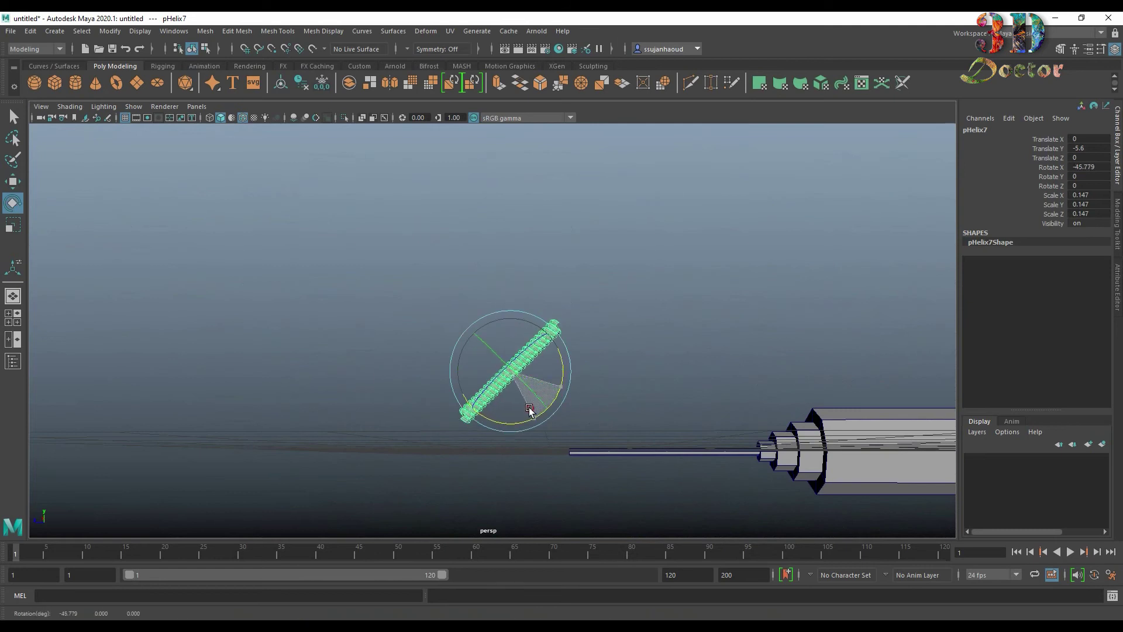
double_click(1103, 167)
text(0)
key(Return)
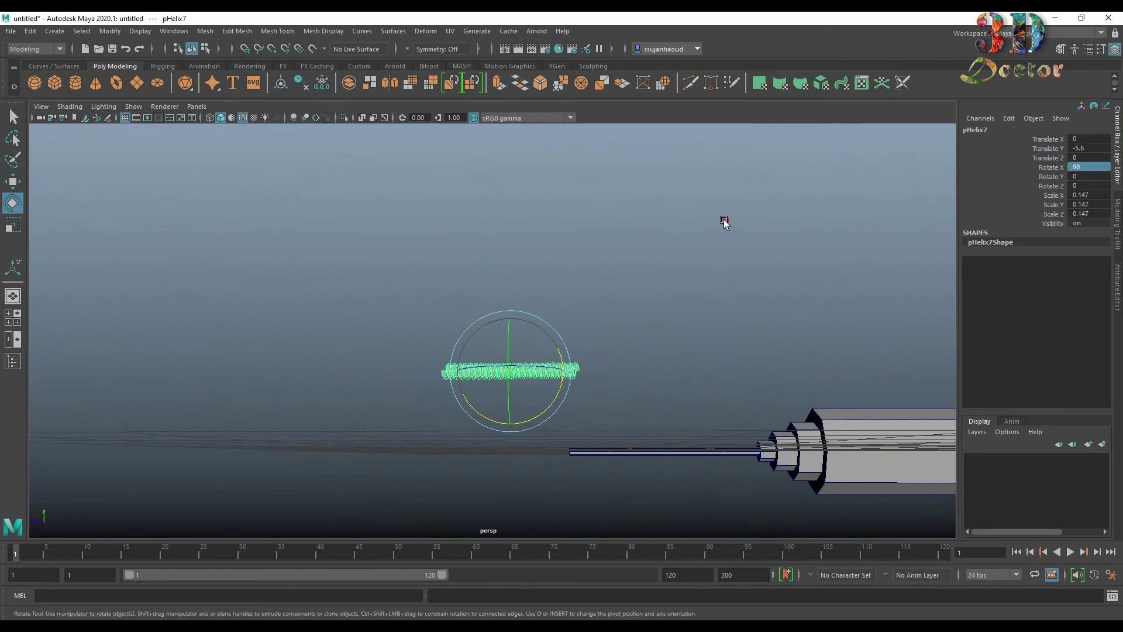
click(724, 221)
click(540, 373)
Step: Move the helix into the plunger rod, frame it, and scale it to 0.099
key(w)
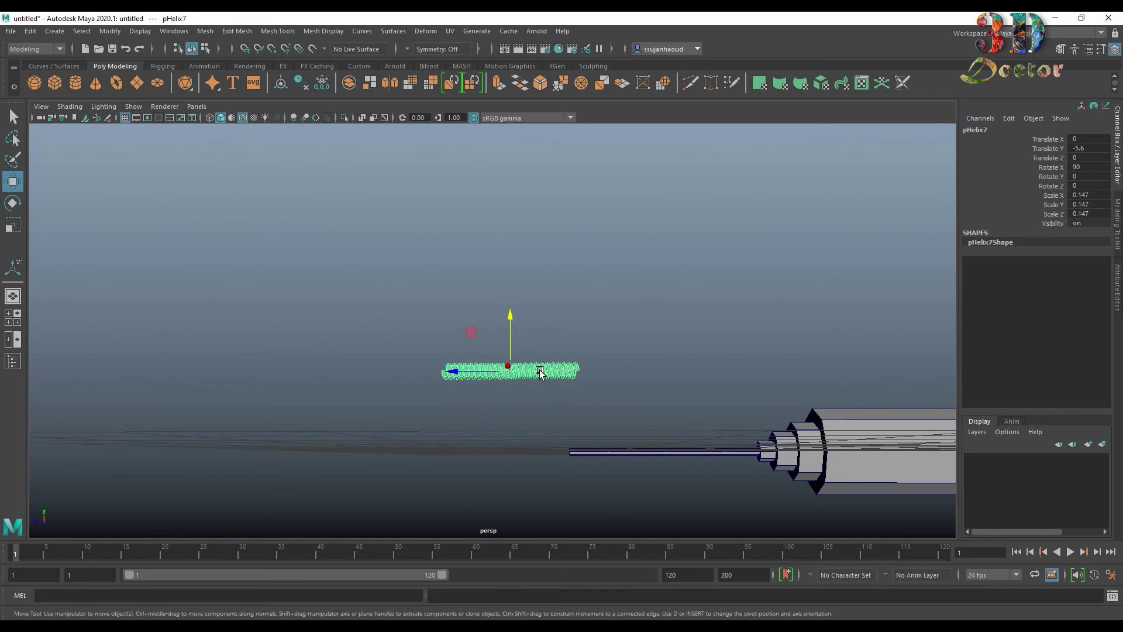
mouse_move(510, 328)
mouse_down()
mouse_move(513, 398)
mouse_move(576, 408)
mouse_move(552, 210)
mouse_move(586, 373)
mouse_move(494, 326)
mouse_up()
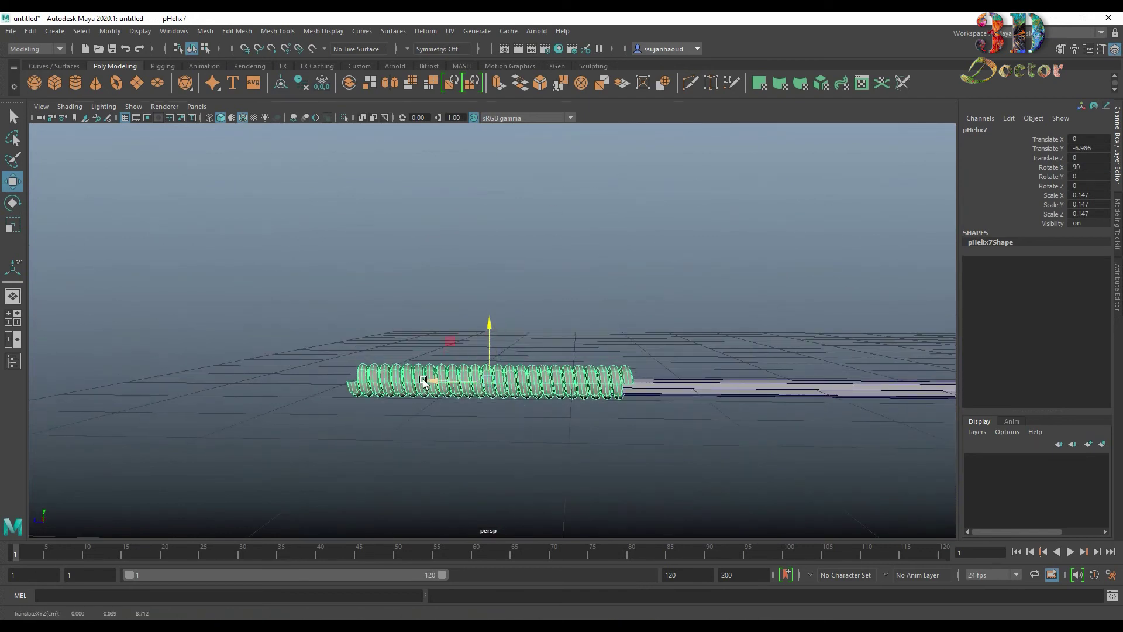
mouse_move(424, 381)
mouse_down()
mouse_move(714, 383)
mouse_move(692, 396)
mouse_up()
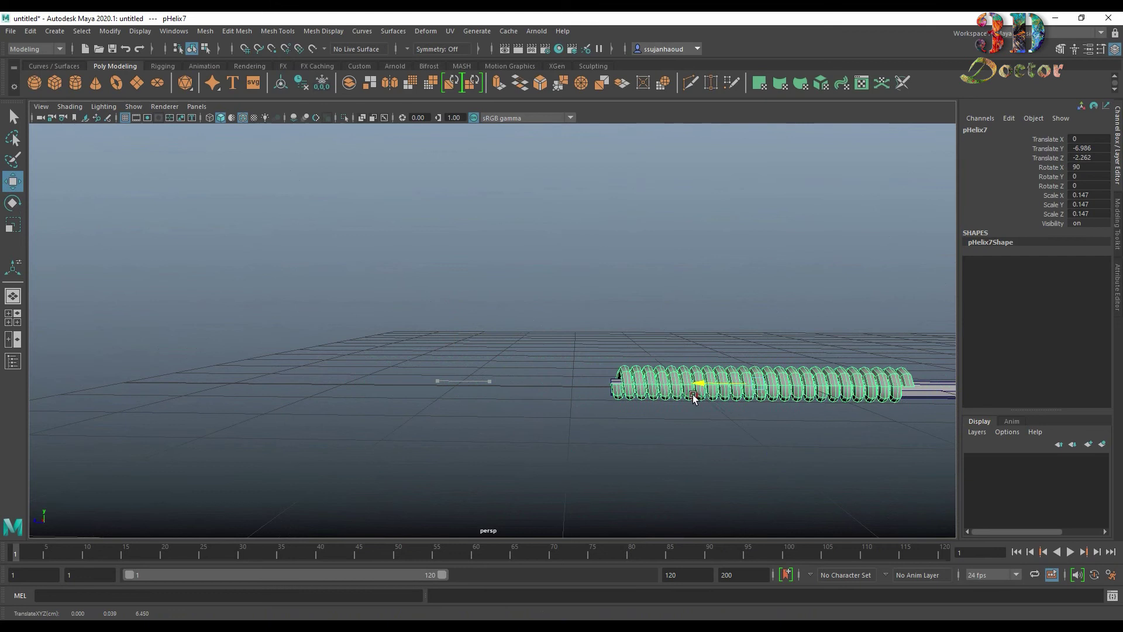
key(f)
scroll(611, 348, up, 3)
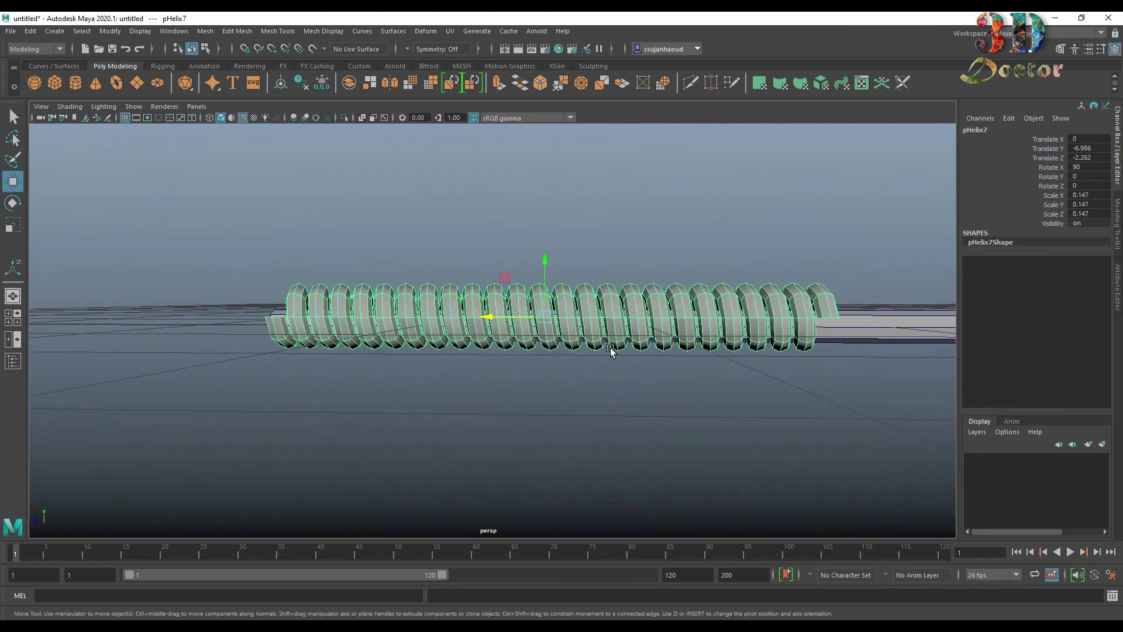
key(r)
middle_drag(611, 349, 417, 331)
Step: Slide the helix along the plunger rod to reposition it
key(w)
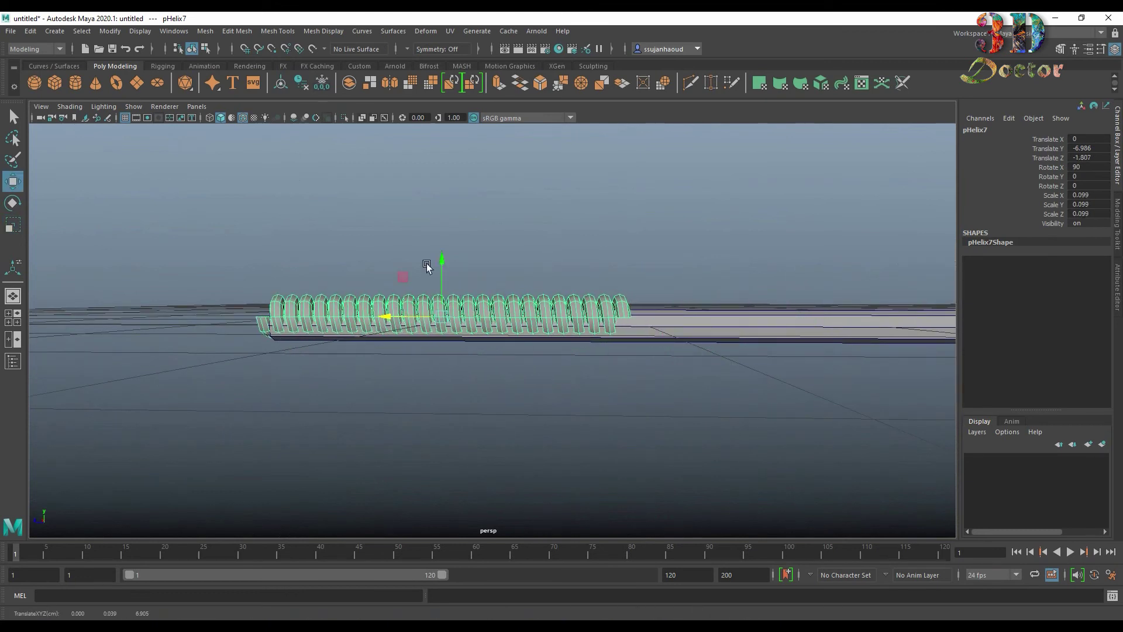
click(443, 266)
mouse_move(443, 266)
mouse_down()
mouse_move(554, 346)
mouse_move(518, 321)
mouse_move(813, 372)
mouse_up()
scroll(813, 372, up, 3)
scroll(727, 346, up, 3)
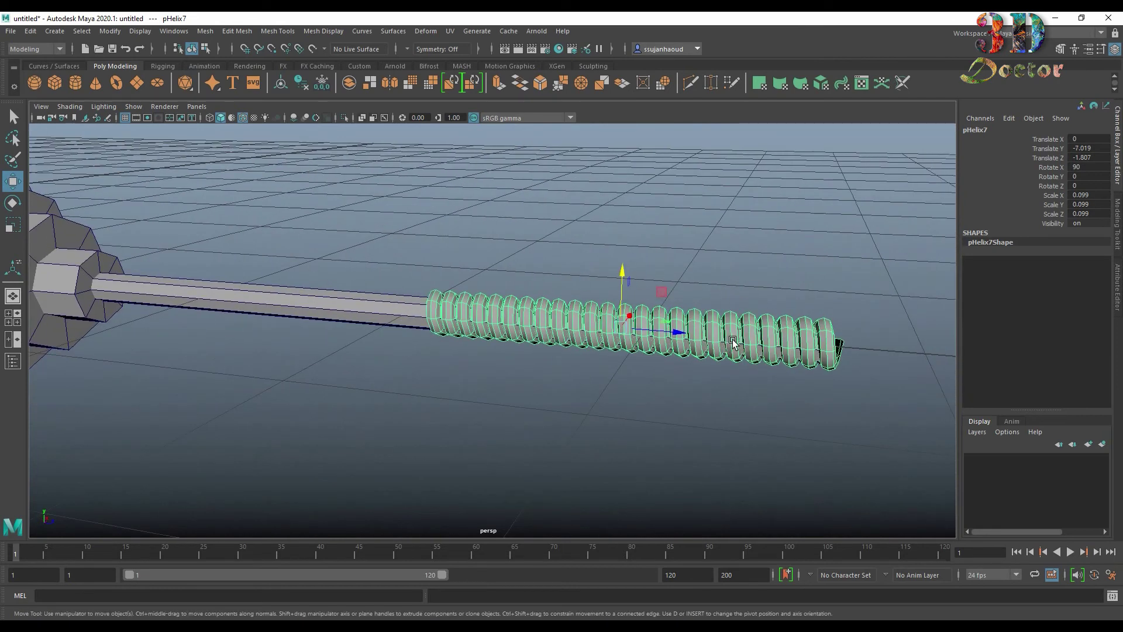
scroll(733, 342, up, 2)
mouse_move(744, 321)
mouse_down()
mouse_move(784, 329)
mouse_move(705, 338)
mouse_move(694, 327)
mouse_up()
scroll(705, 338, down, 4)
scroll(702, 351, up, 1)
scroll(528, 335, up, 2)
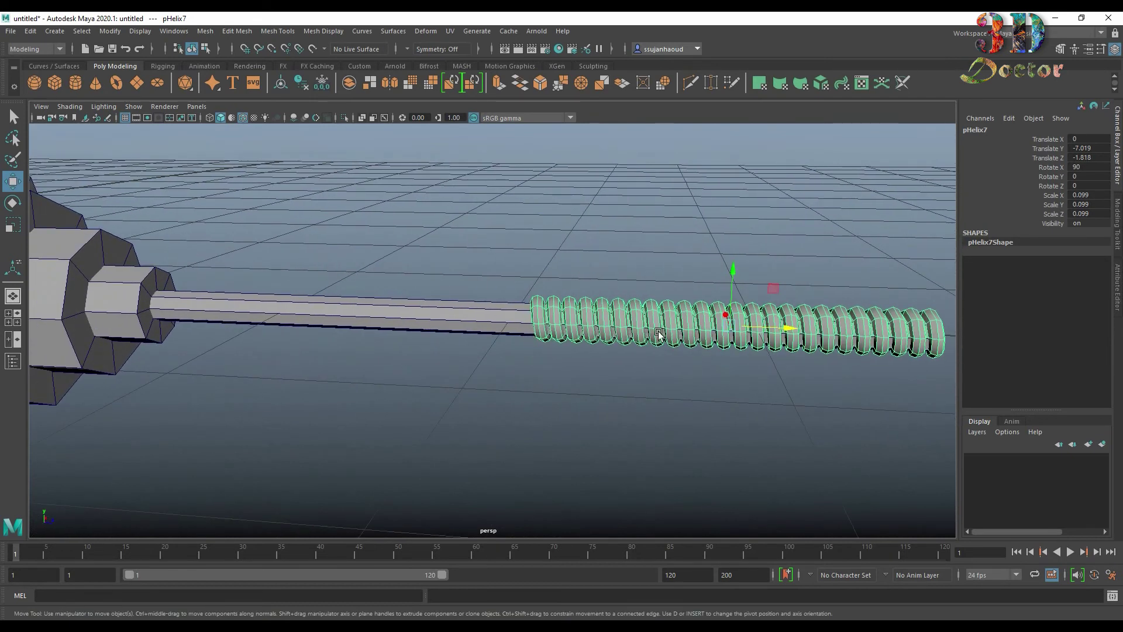
Step: Shrink the spring to 0.069 and slide it toward the rod's end at Z -1.47
key(r)
mouse_move(729, 328)
mouse_down()
mouse_move(678, 338)
mouse_move(534, 325)
mouse_up()
key(w)
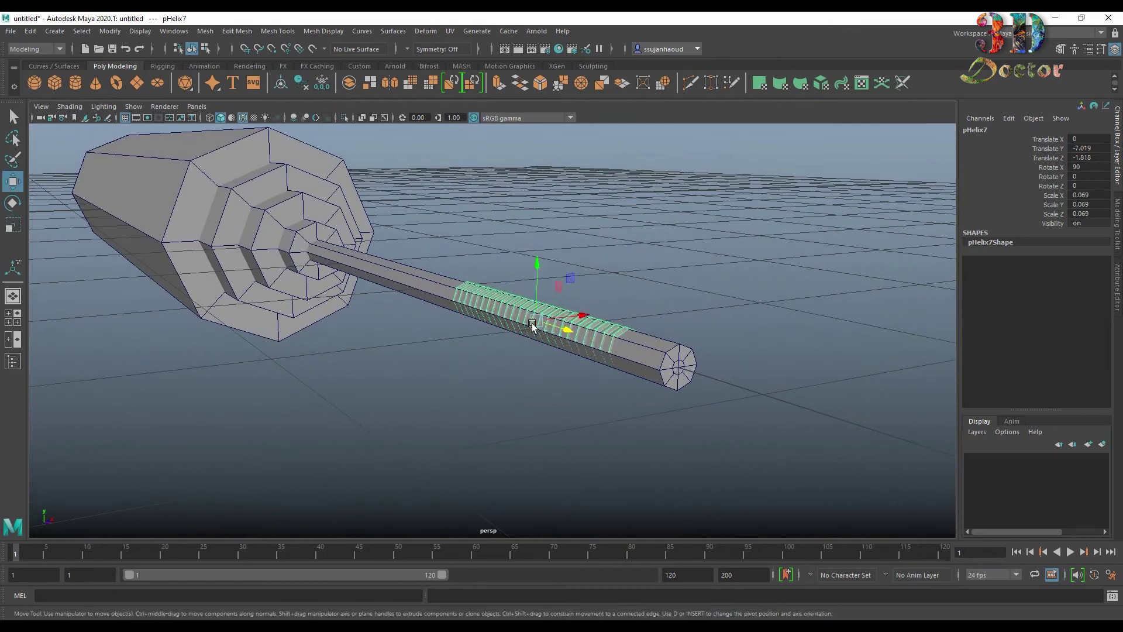
drag(535, 263, 537, 266)
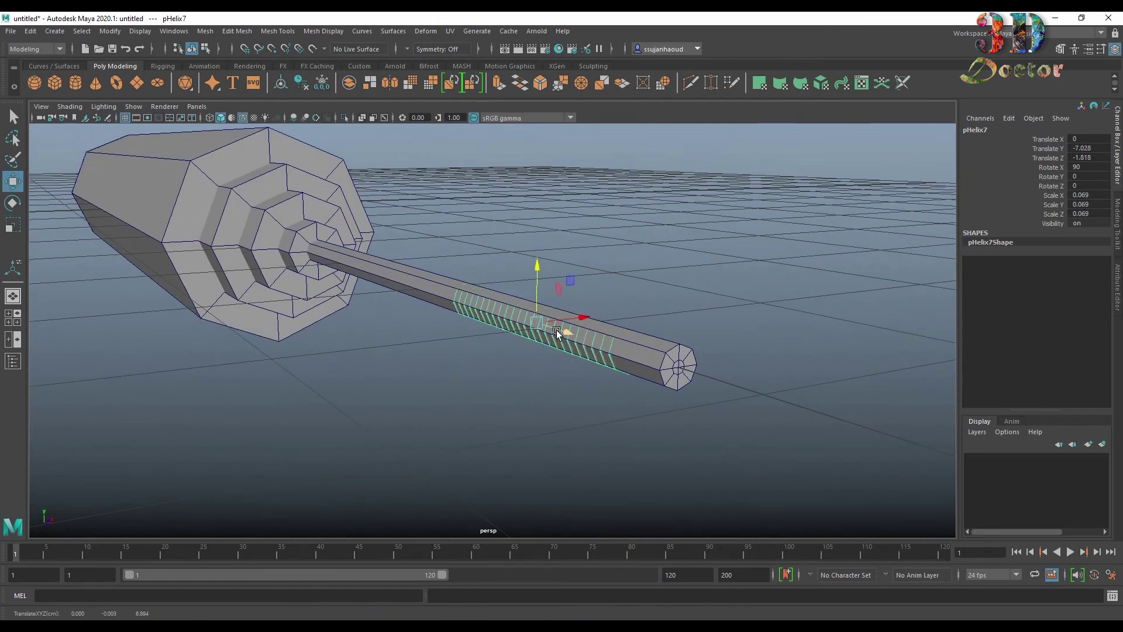
mouse_move(557, 332)
mouse_down()
mouse_move(734, 376)
mouse_move(720, 364)
mouse_move(801, 379)
mouse_up()
Step: Cut a new edge loop across the plunger rod pCylinder5 with Multi-Cut
click(554, 310)
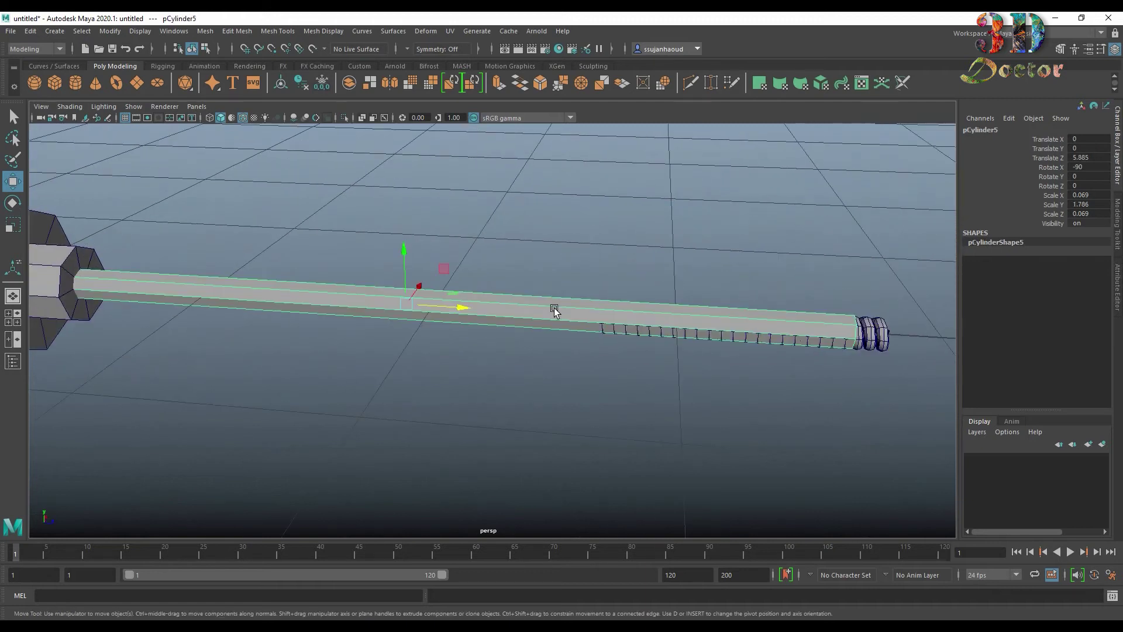
click(689, 83)
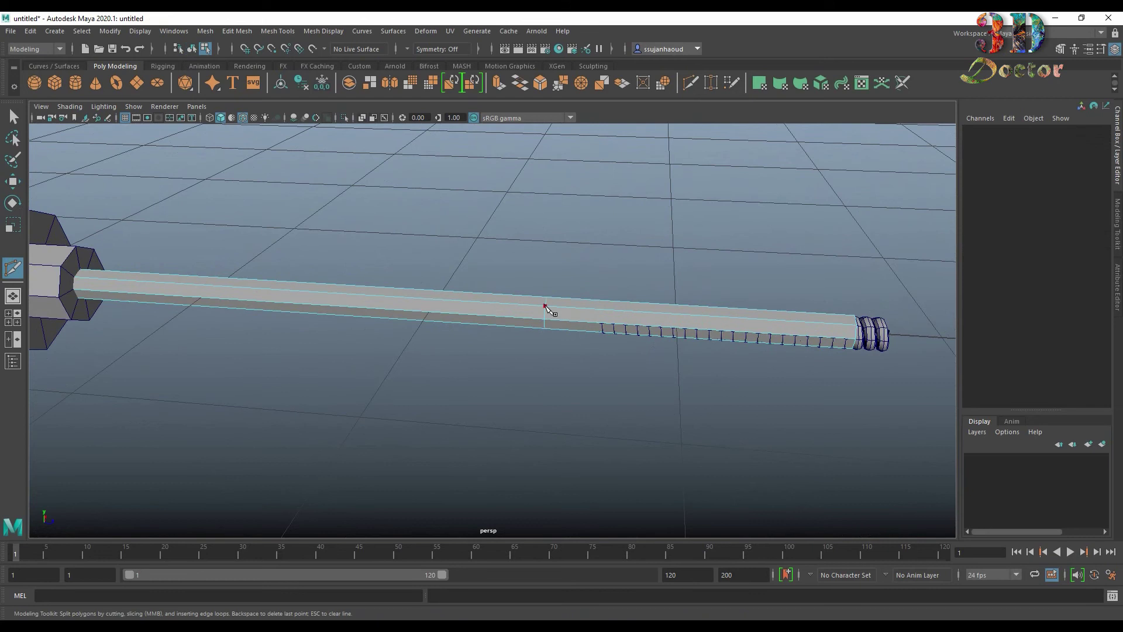
mouse_move(714, 268)
alt+mouse_down()
mouse_move(593, 240)
mouse_move(658, 311)
alt+mouse_up()
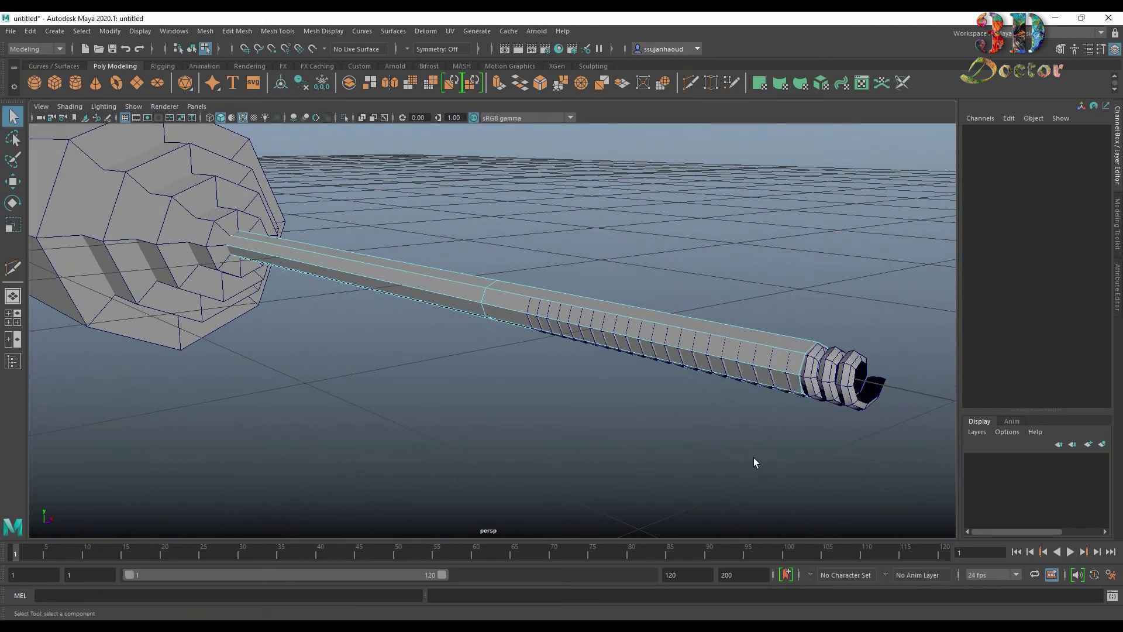
Step: Slide pHelix7 back to Z -3.651 and select the rod's far-end faces
mouse_move(849, 394)
right_down()
mouse_move(892, 389)
mouse_move(685, 376)
right_up()
key(w)
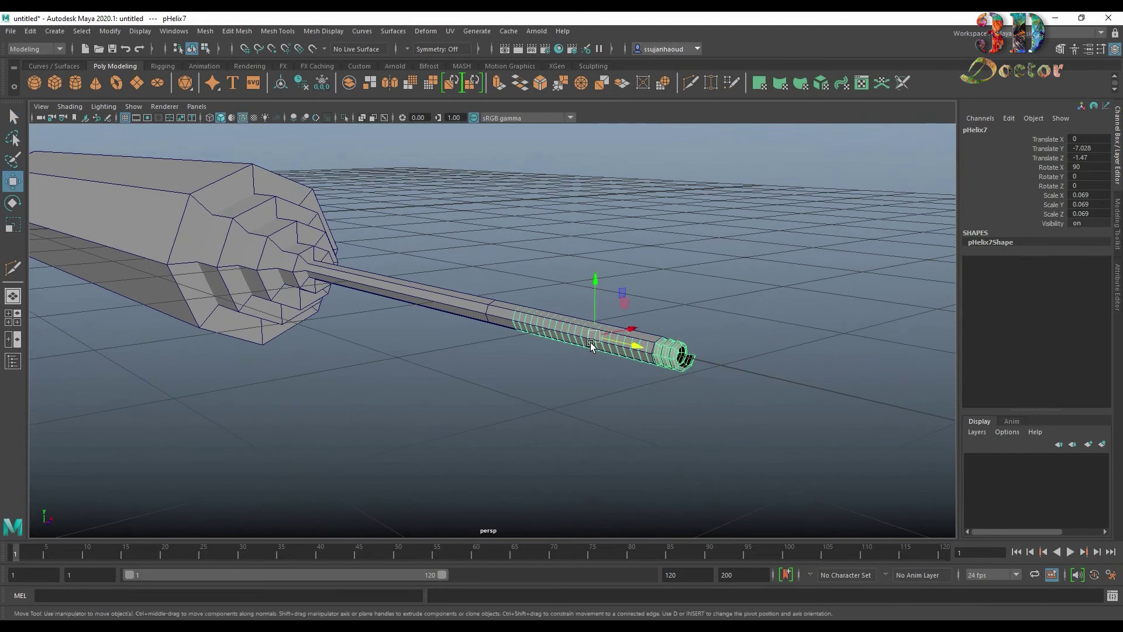
mouse_move(594, 325)
mouse_down()
mouse_move(560, 305)
mouse_move(377, 270)
mouse_up()
scroll(732, 388, up, 3)
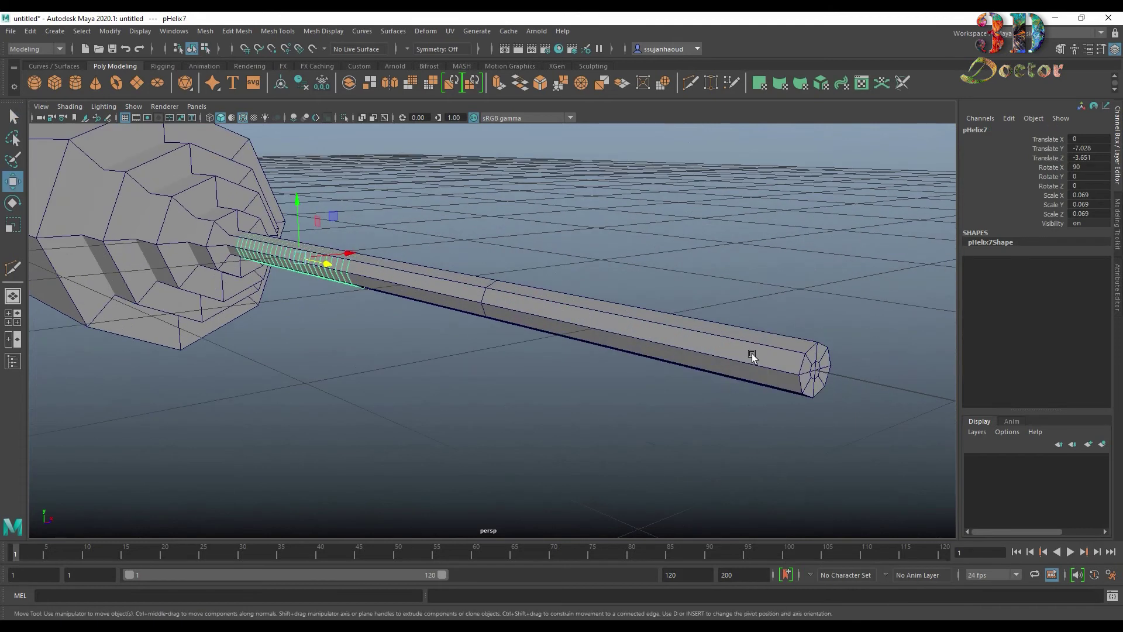
right_drag(753, 353, 755, 369)
drag(734, 309, 894, 461)
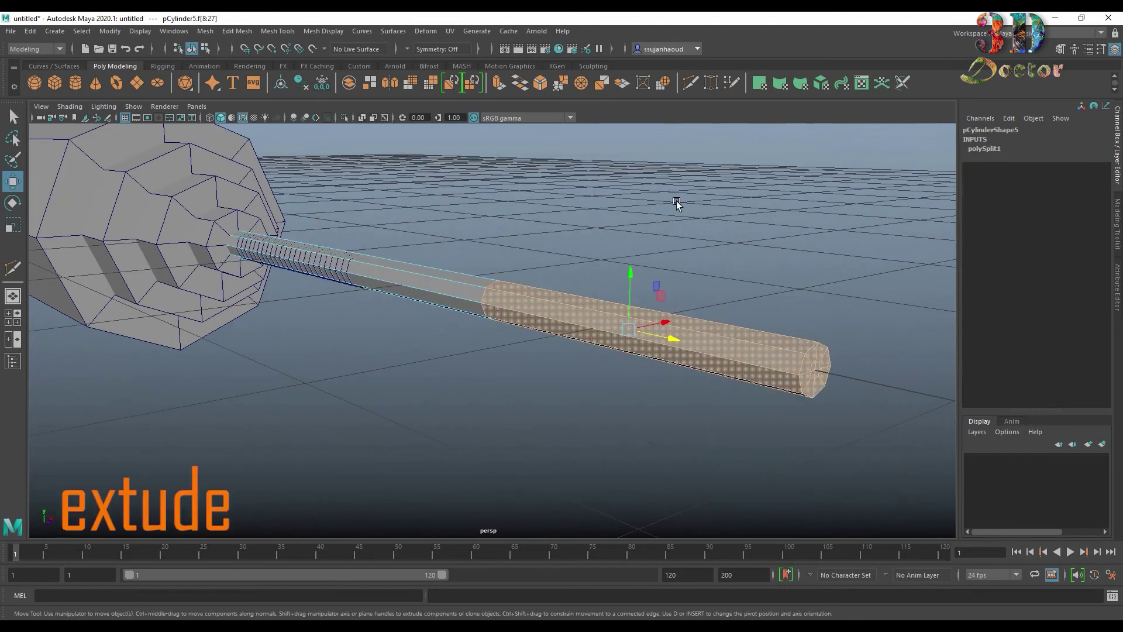
Step: Extrude the rod's end faces -0.04 along local Z to lengthen it
key(ctrl+e)
alt+drag(725, 191, 699, 200)
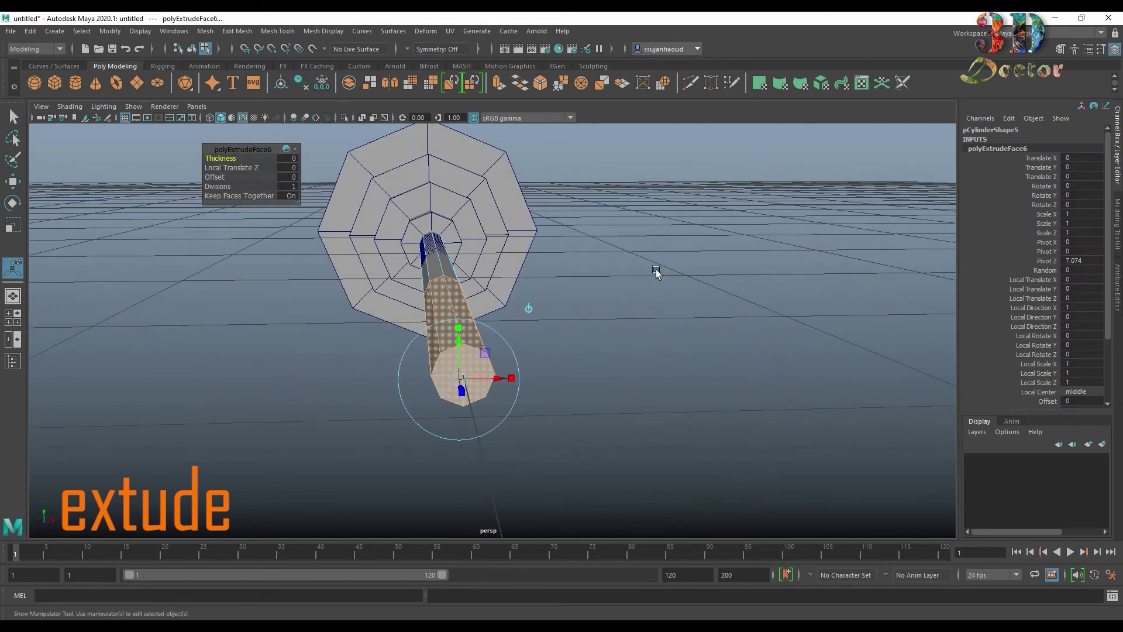
mouse_move(655, 272)
alt+mouse_down()
mouse_move(644, 272)
mouse_move(695, 276)
alt+mouse_up()
mouse_move(840, 356)
mouse_down()
mouse_move(769, 363)
mouse_move(815, 319)
mouse_move(719, 322)
mouse_up()
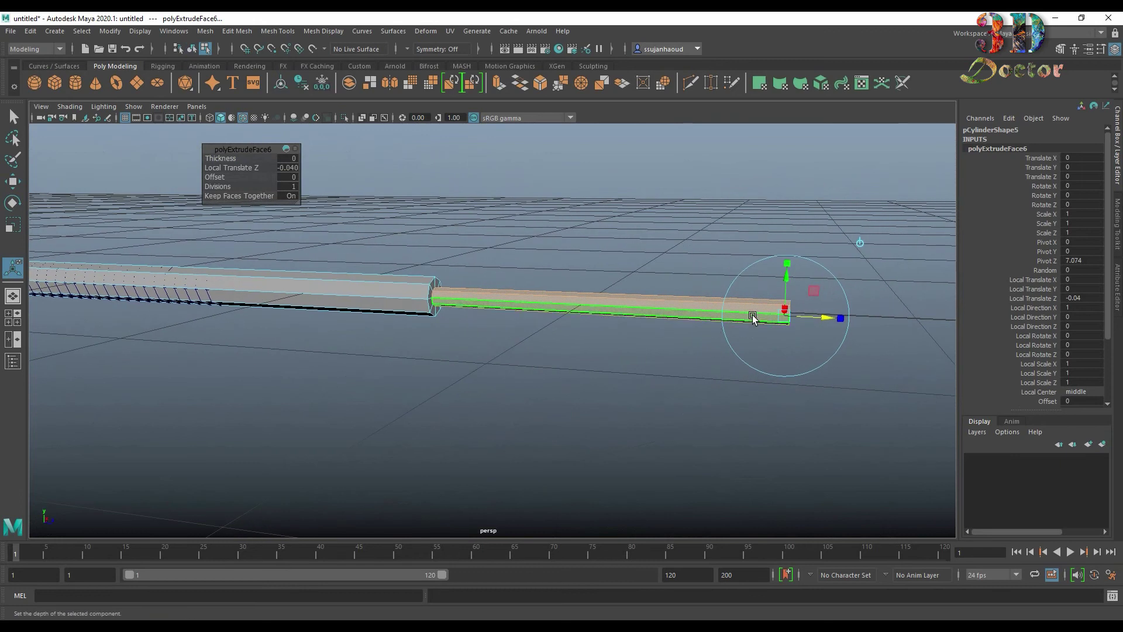
Step: Select the rod's new tip vertices and scale them flat along the shaft
right_drag(753, 317, 702, 312)
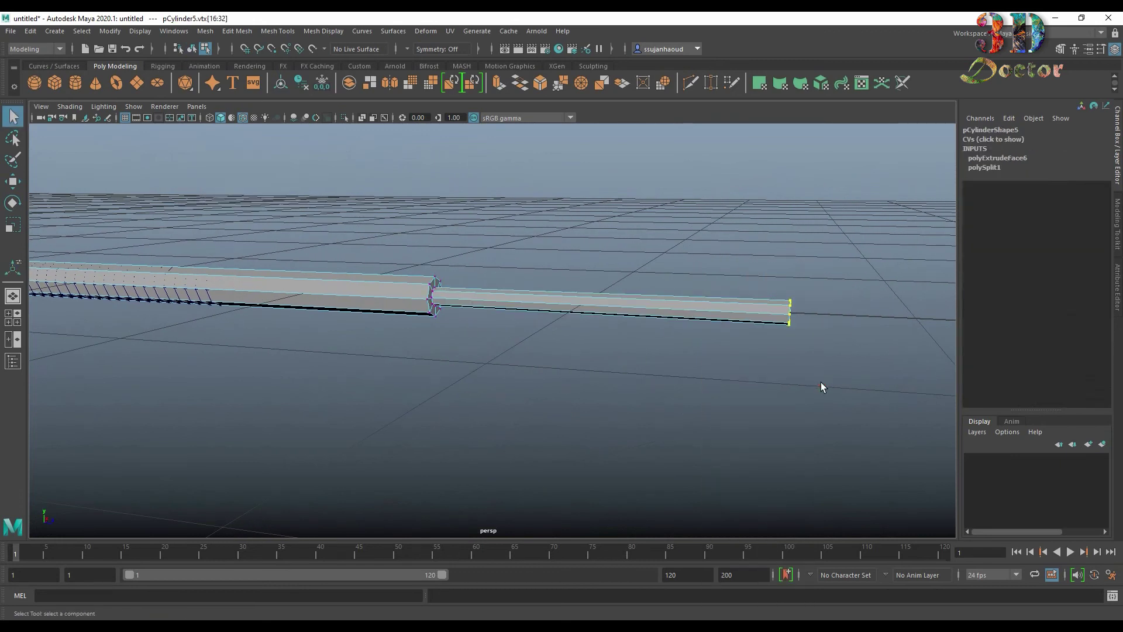
key(r)
mouse_move(734, 315)
mouse_down()
mouse_move(807, 322)
mouse_move(729, 318)
mouse_up()
Step: Push the rod's end-cap vertices and edges outward along the rod
scroll(684, 323, up, 3)
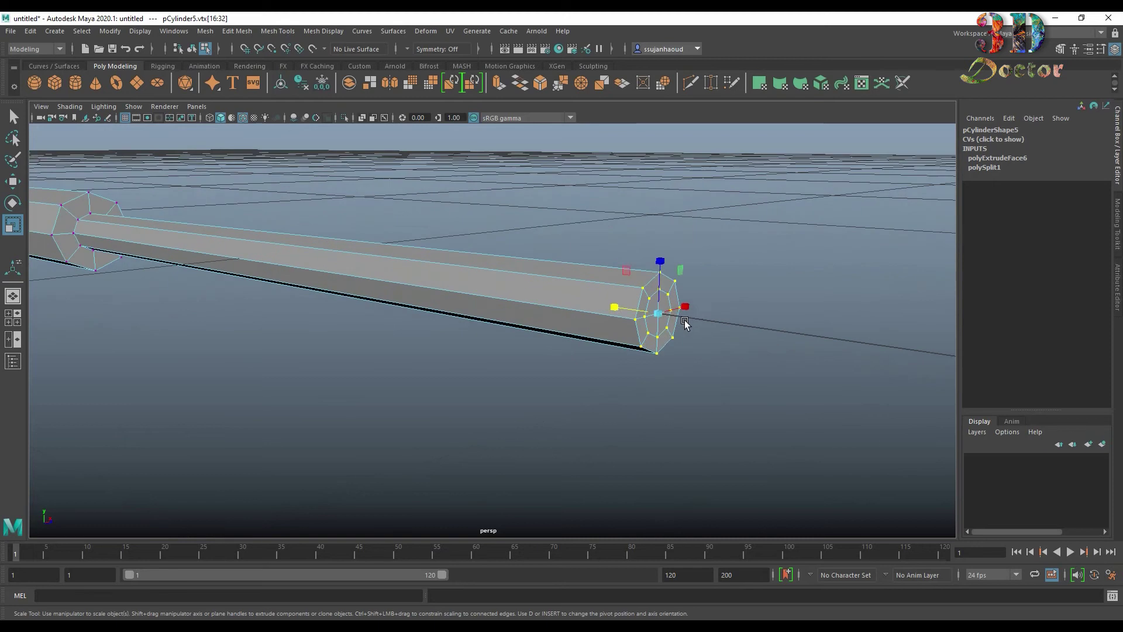
click(759, 316)
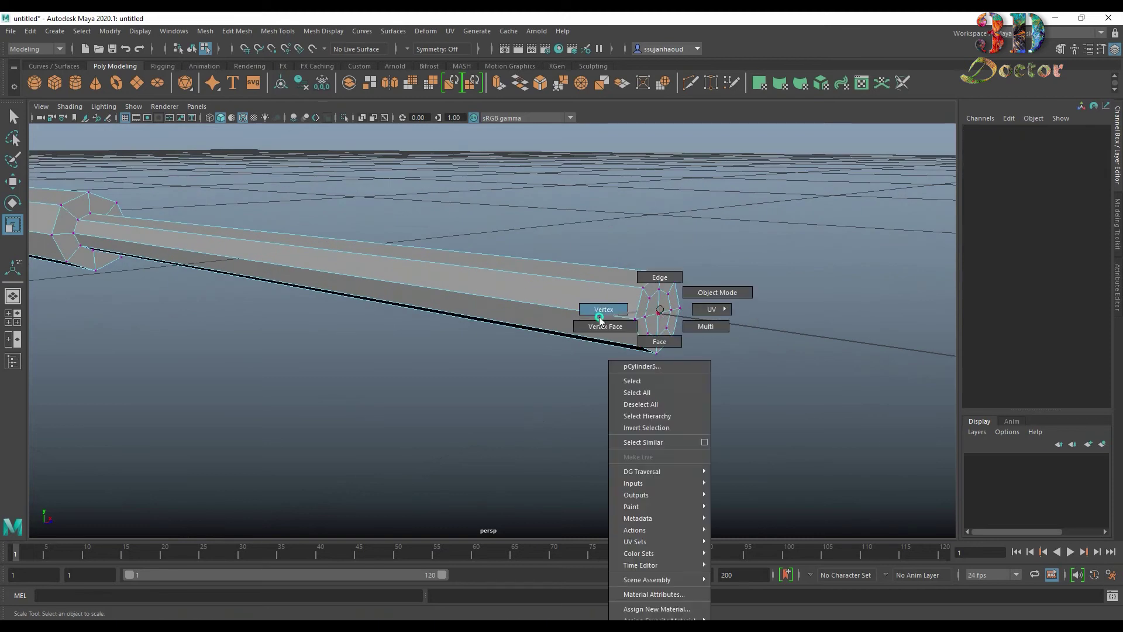
right_drag(660, 318, 600, 318)
click(656, 315)
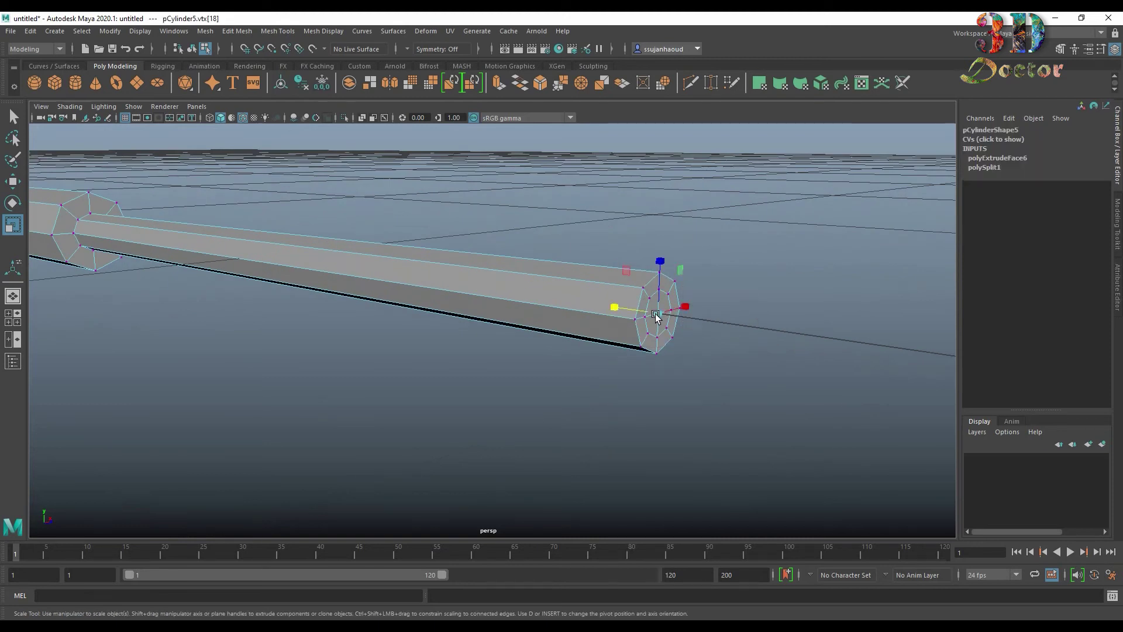
key(w)
drag(656, 315, 704, 321)
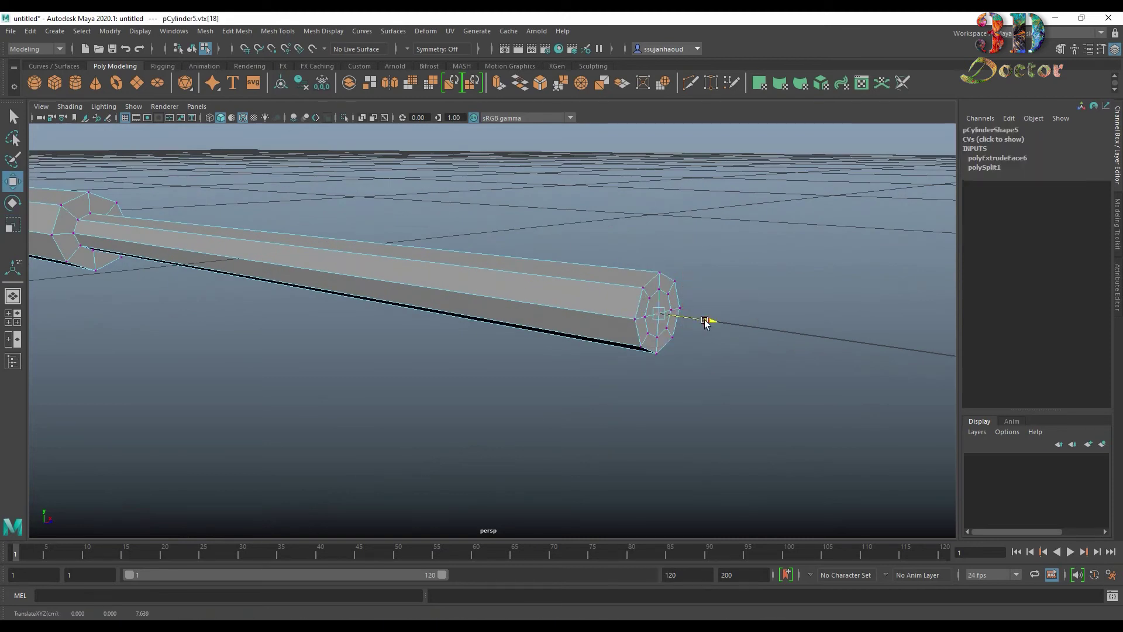
right_drag(653, 303, 596, 300)
click(649, 308)
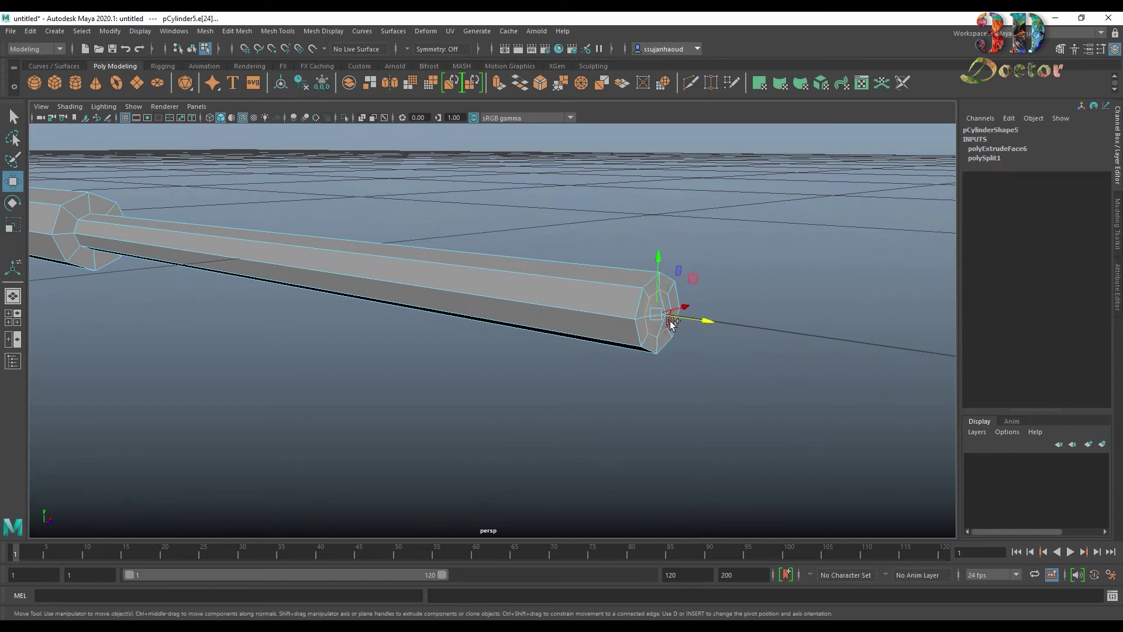
drag(686, 322, 702, 326)
right_drag(683, 319, 787, 288)
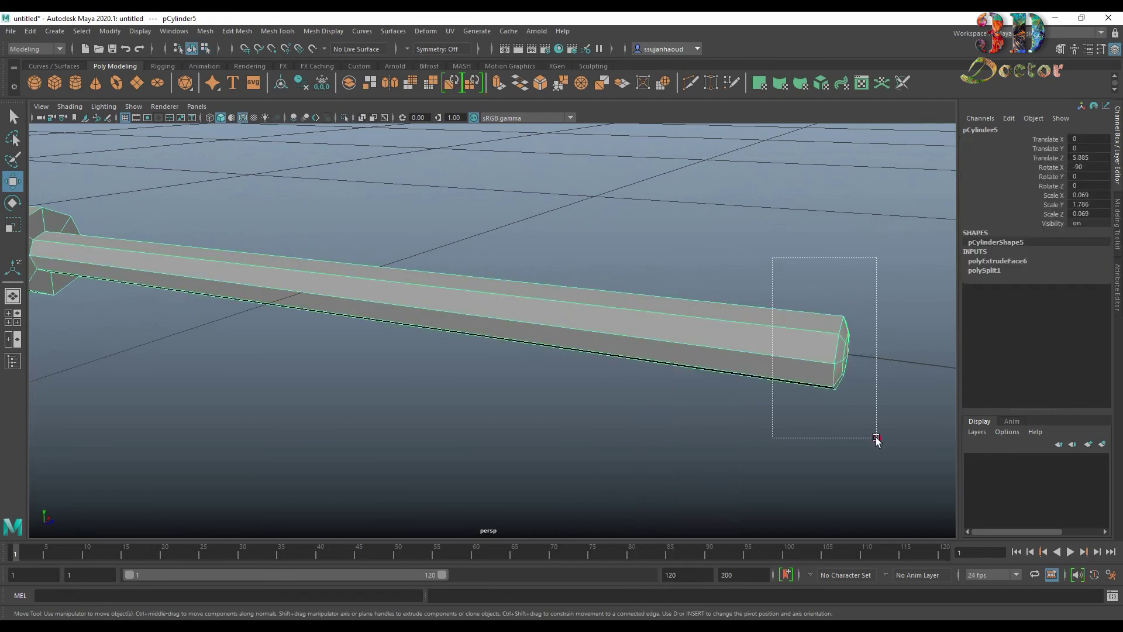
Step: Box-select the rod's tip vertices and scale them down so the tip narrows
drag(876, 438, 876, 439)
right_drag(818, 343, 755, 313)
drag(761, 277, 876, 443)
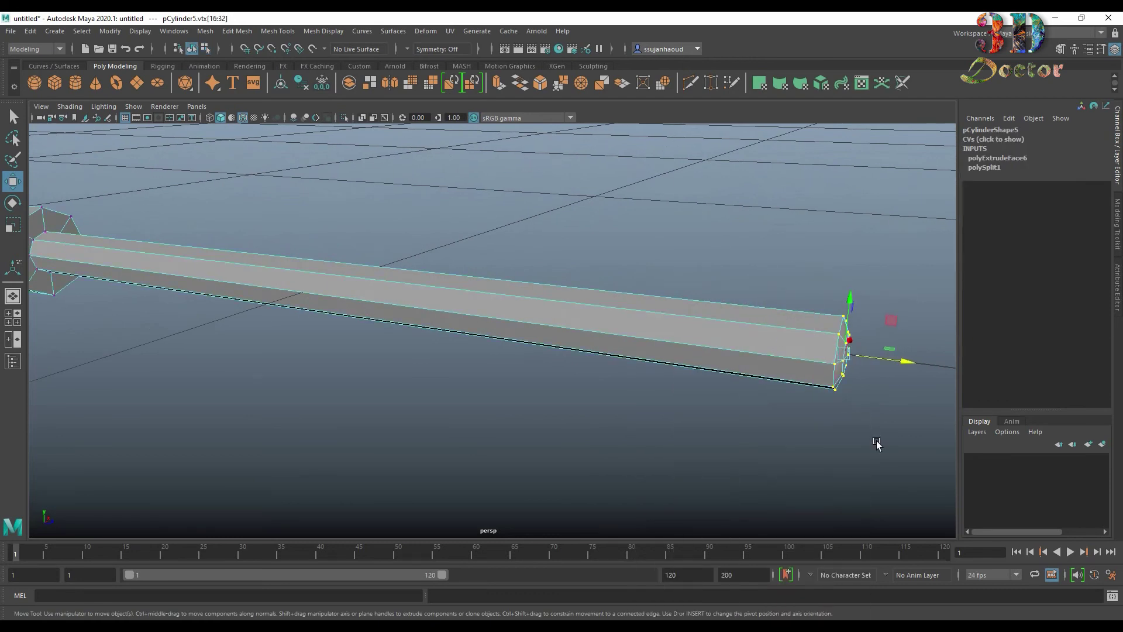
key(r)
mouse_move(856, 358)
mouse_down()
mouse_move(825, 380)
mouse_move(615, 339)
mouse_move(589, 372)
mouse_move(526, 327)
mouse_up()
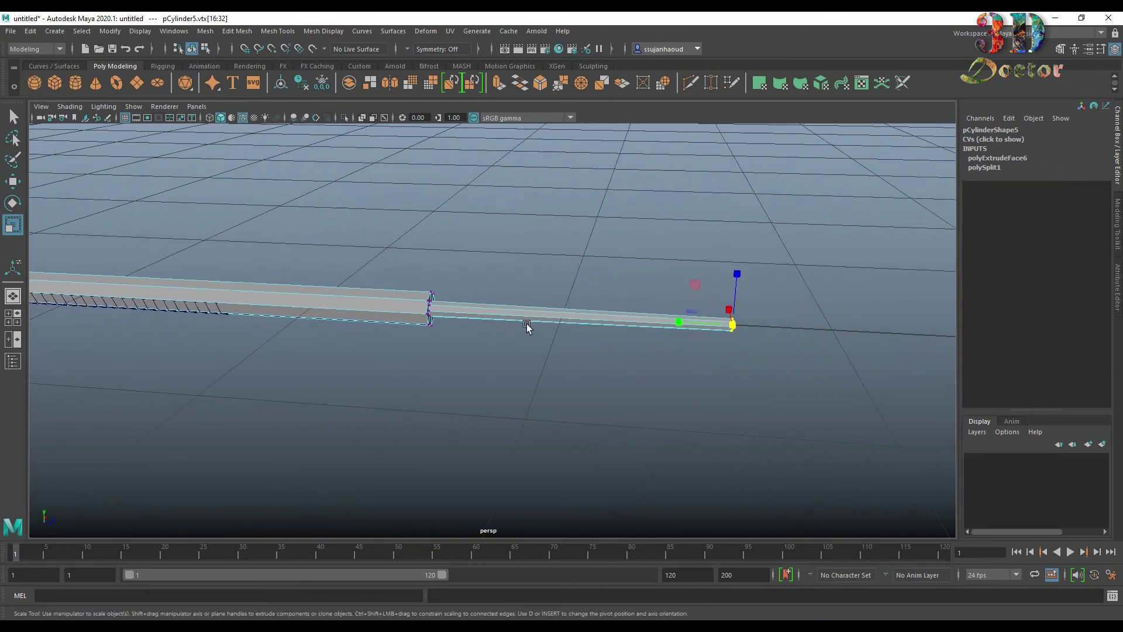
Step: Slide pHelix7 along Z onto the thin rod extension, to Translate Z -1.696
right_drag(203, 289, 211, 316)
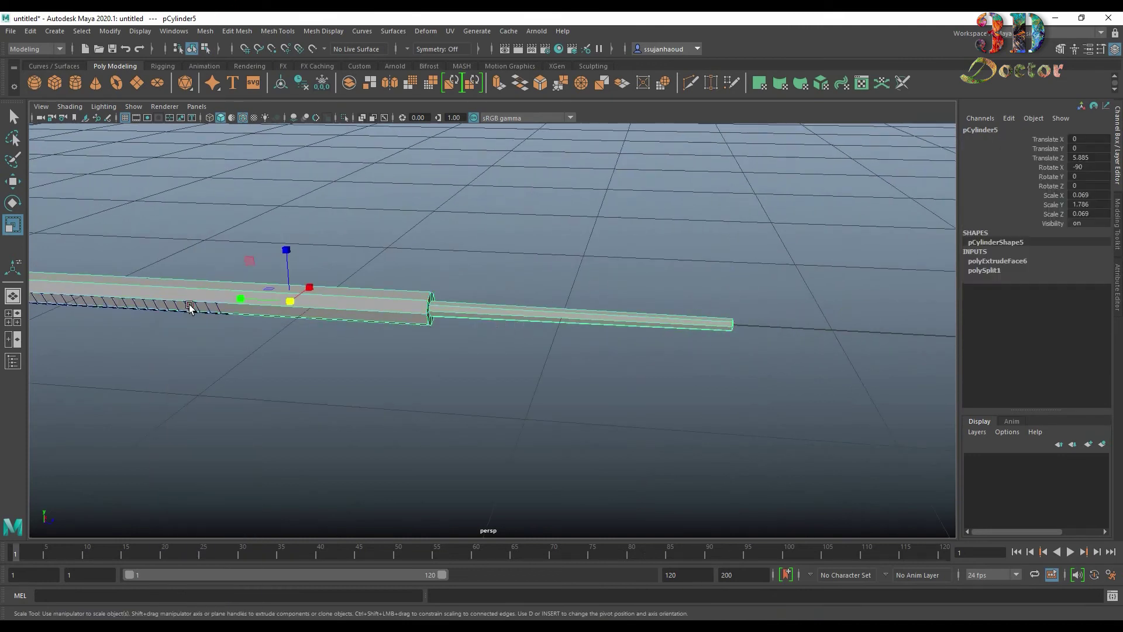
click(207, 306)
key(w)
middle_drag(193, 321, 631, 348)
Step: Scale pHelix7 down to 0.035 and move it along the thin rod to Z -0.957
alt+drag(535, 364, 411, 345)
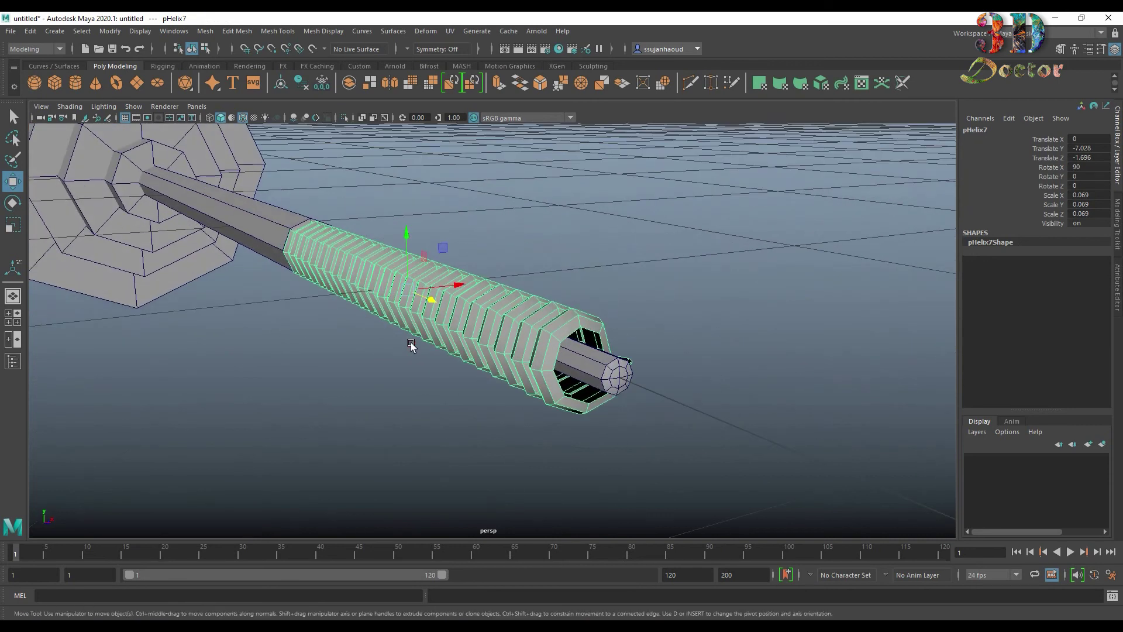
key(r)
mouse_move(411, 342)
middle_down()
mouse_move(361, 308)
mouse_move(246, 334)
middle_up()
mouse_move(246, 334)
alt+mouse_down()
mouse_move(371, 334)
mouse_move(589, 308)
alt+mouse_up()
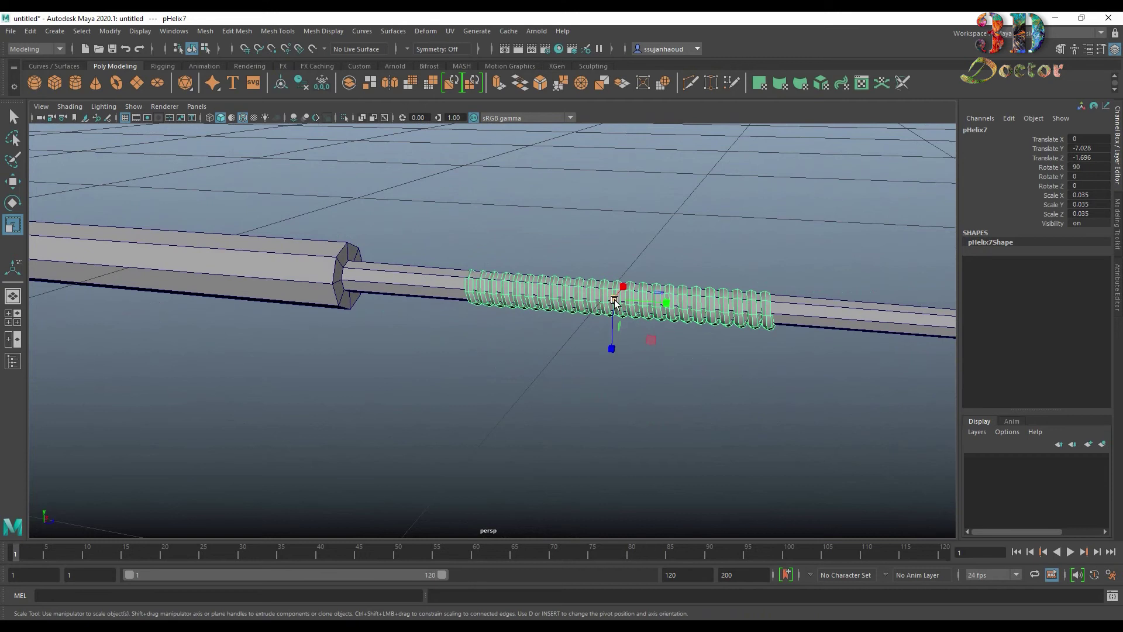
key(w)
mouse_move(658, 303)
mouse_down()
mouse_move(827, 316)
mouse_move(486, 320)
mouse_move(702, 351)
mouse_move(626, 338)
mouse_move(665, 344)
mouse_move(376, 350)
mouse_move(650, 351)
mouse_move(666, 194)
mouse_move(562, 347)
mouse_up()
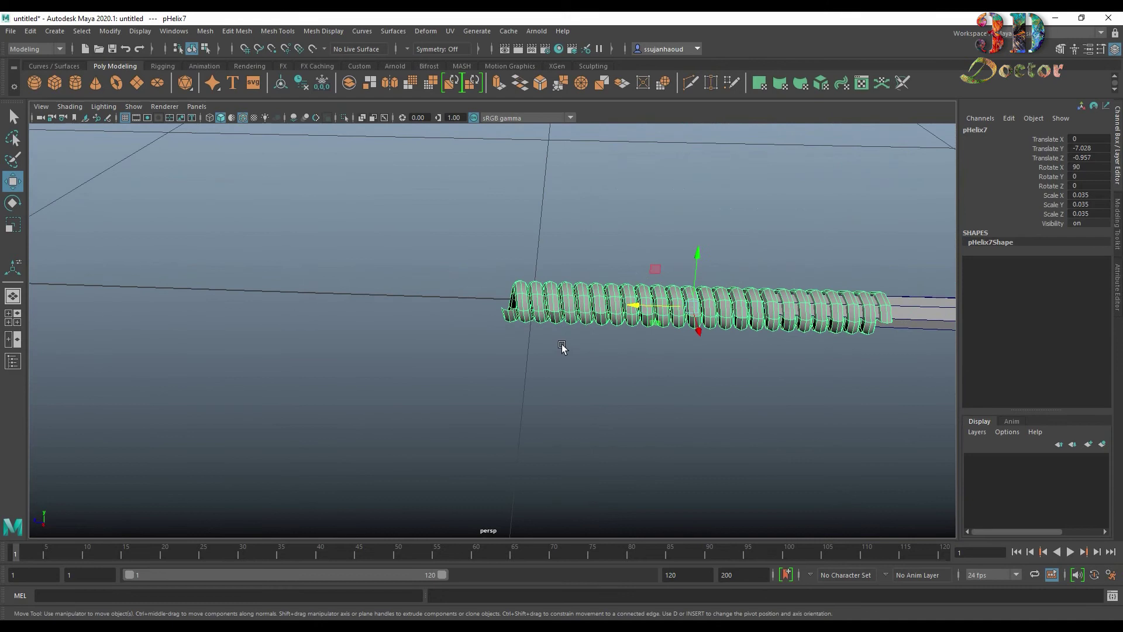
Step: Duplicate the helix as pHelix8 and place it beside the original at Z -0.392
key(ctrl+d)
mouse_move(629, 310)
mouse_down()
mouse_move(351, 298)
mouse_move(276, 299)
mouse_move(278, 307)
mouse_up()
scroll(419, 310, up, 5)
scroll(485, 316, up, 3)
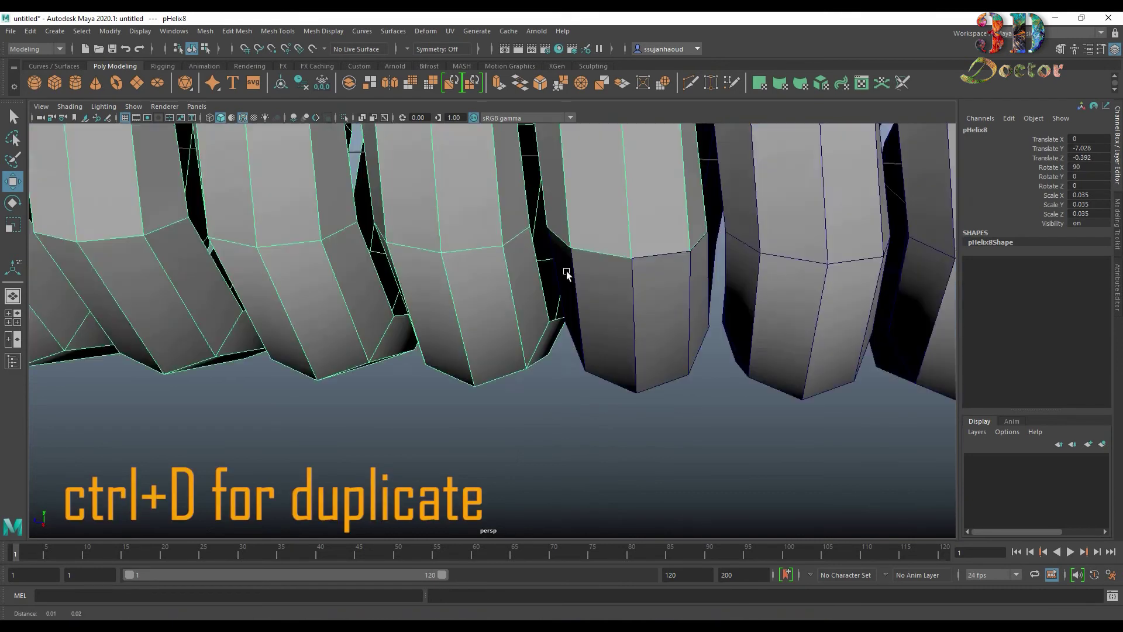
scroll(554, 306, down, 2)
scroll(544, 338, down, 2)
mouse_move(544, 338)
alt+mouse_down()
mouse_move(534, 322)
mouse_move(510, 333)
alt+mouse_up()
alt+drag(489, 371, 514, 318)
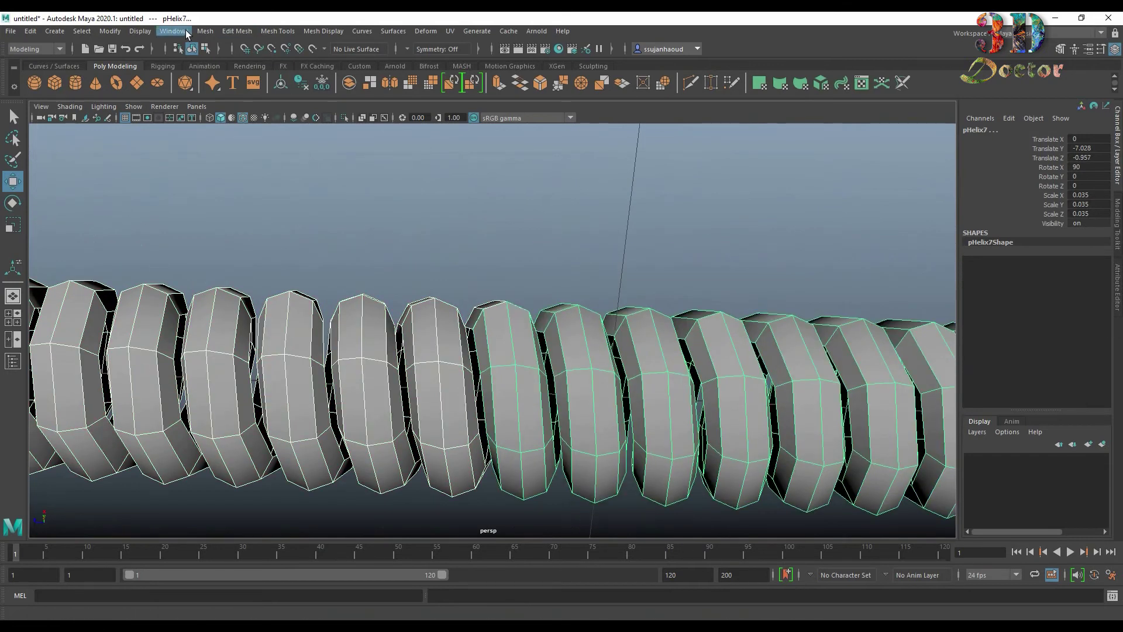
Step: Combine the two helix sections with Mesh > Combine into pHelix9
click(205, 31)
click(225, 58)
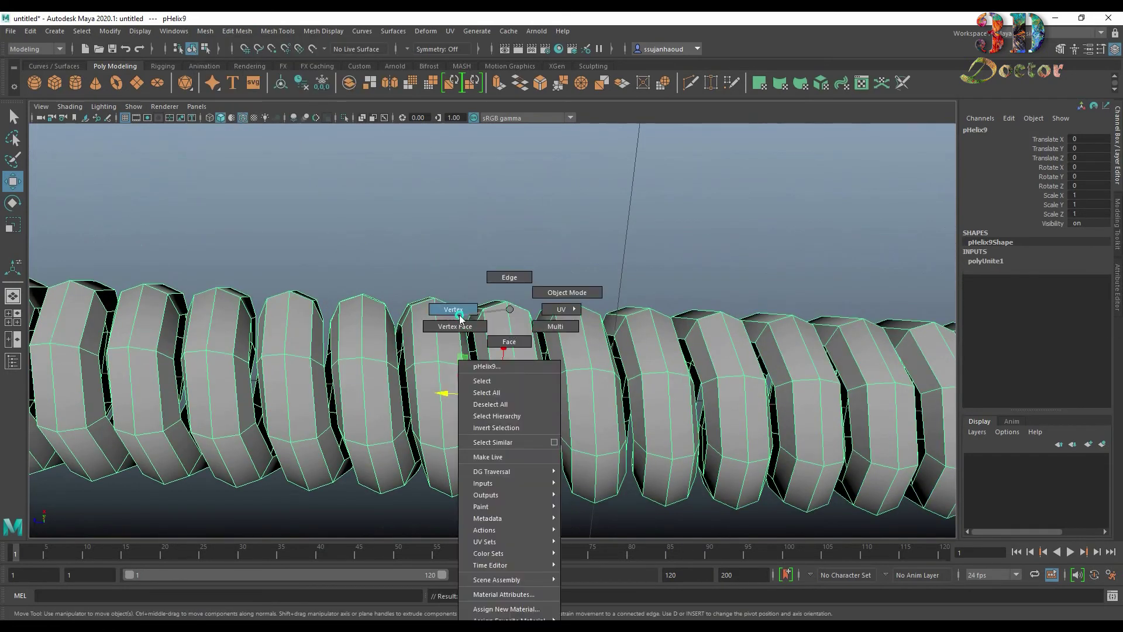
right_drag(509, 331, 447, 311)
mouse_move(496, 296)
alt+mouse_down()
mouse_move(538, 349)
mouse_move(539, 322)
mouse_move(614, 281)
mouse_move(574, 266)
mouse_move(615, 227)
alt+mouse_up()
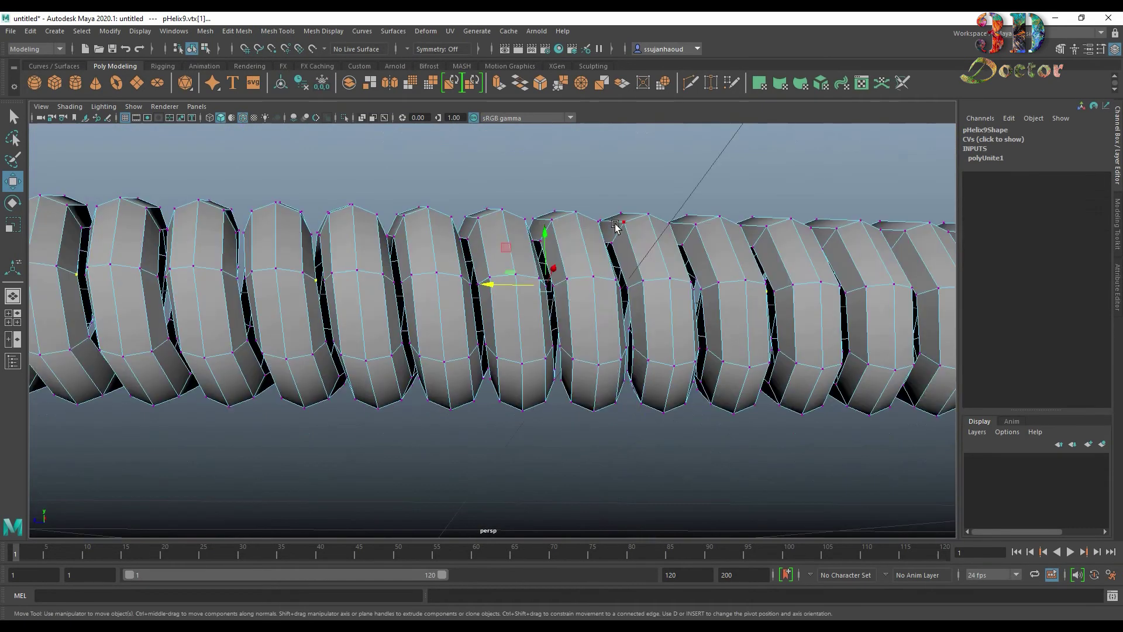
Step: Orbit and zoom around pHelix9 to inspect the joint between the coils
scroll(689, 182, down, 3)
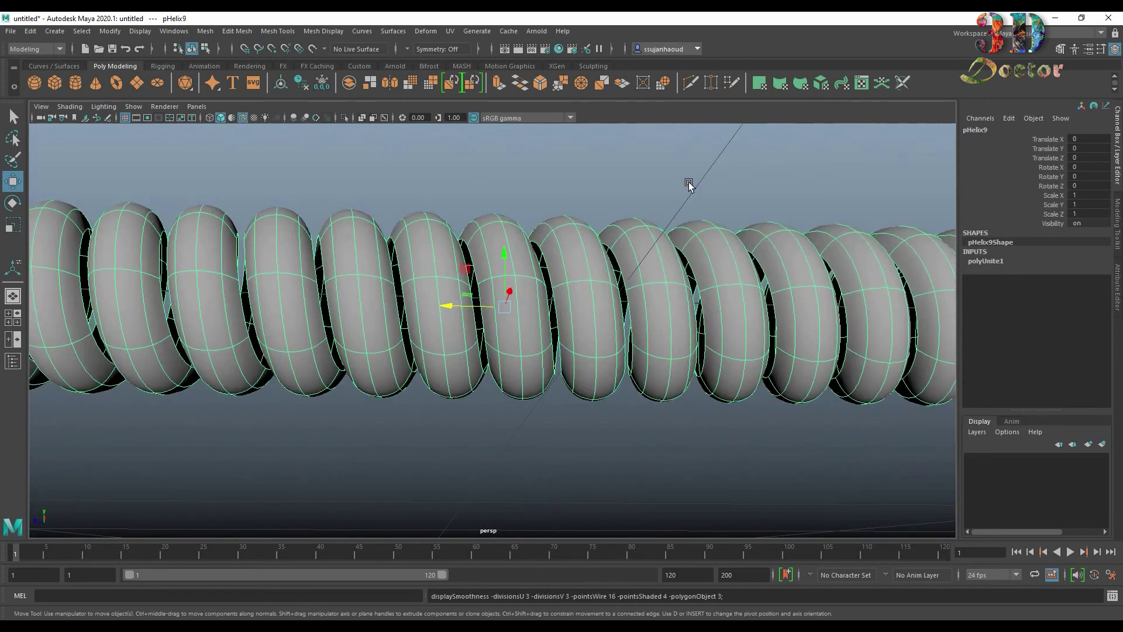
mouse_move(689, 181)
alt+mouse_down()
mouse_move(634, 240)
mouse_move(620, 327)
mouse_move(618, 198)
alt+mouse_up()
scroll(563, 316, up, 3)
mouse_move(563, 316)
alt+mouse_down()
mouse_move(584, 383)
mouse_move(587, 311)
mouse_move(584, 433)
mouse_move(583, 409)
mouse_move(627, 369)
mouse_move(629, 329)
alt+mouse_up()
scroll(585, 357, down, 3)
scroll(582, 371, up, 2)
click(615, 382)
scroll(574, 316, up, 5)
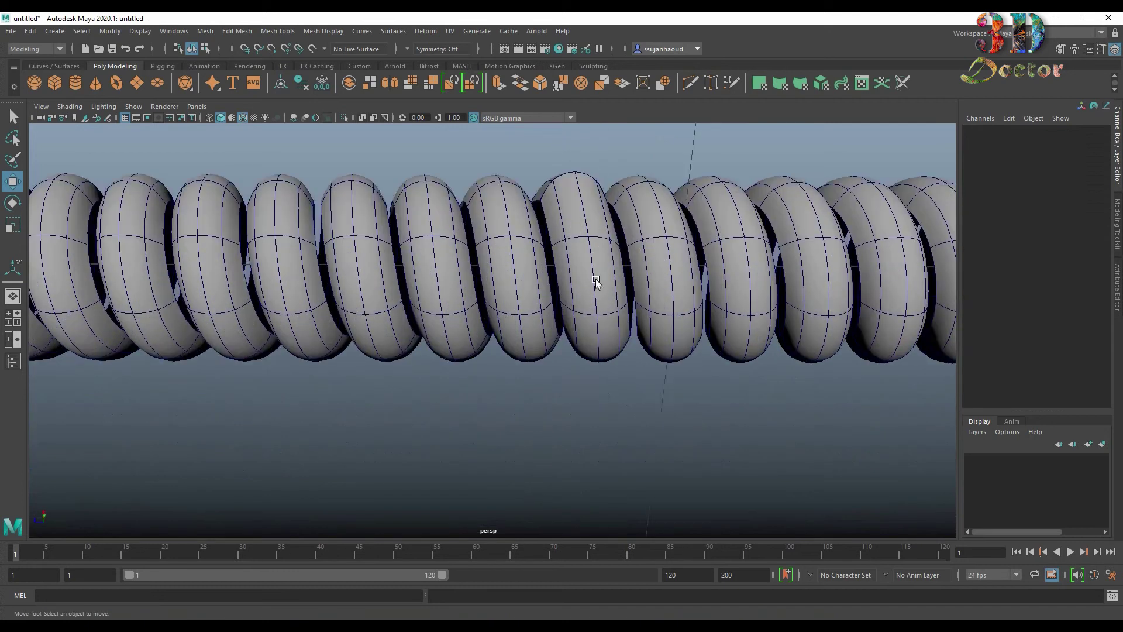
mouse_move(595, 281)
alt+mouse_down()
mouse_move(539, 356)
mouse_move(522, 224)
alt+mouse_up()
Step: Weld three sets of vertices at the coil joint with Merge To Center
right_drag(522, 224, 463, 212)
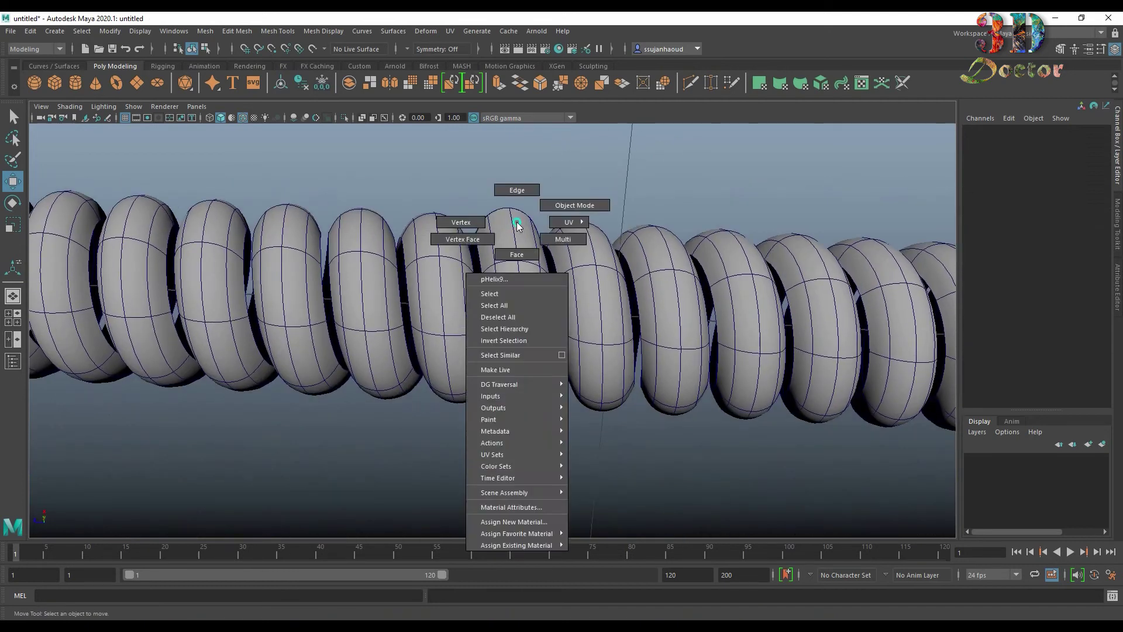
key(q)
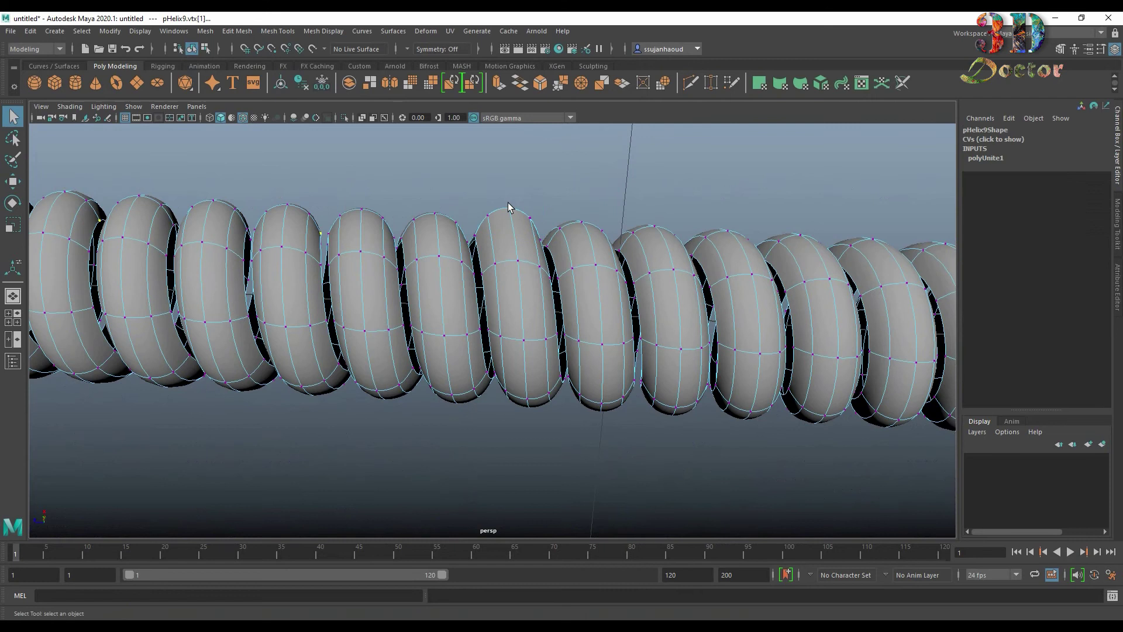
key(w)
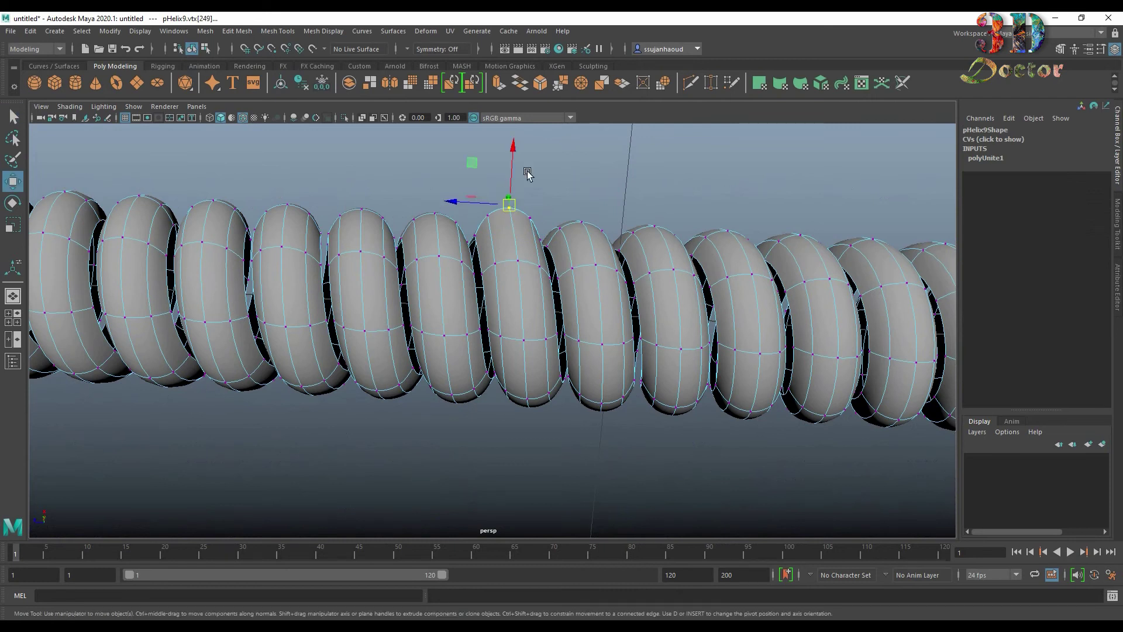
click(586, 86)
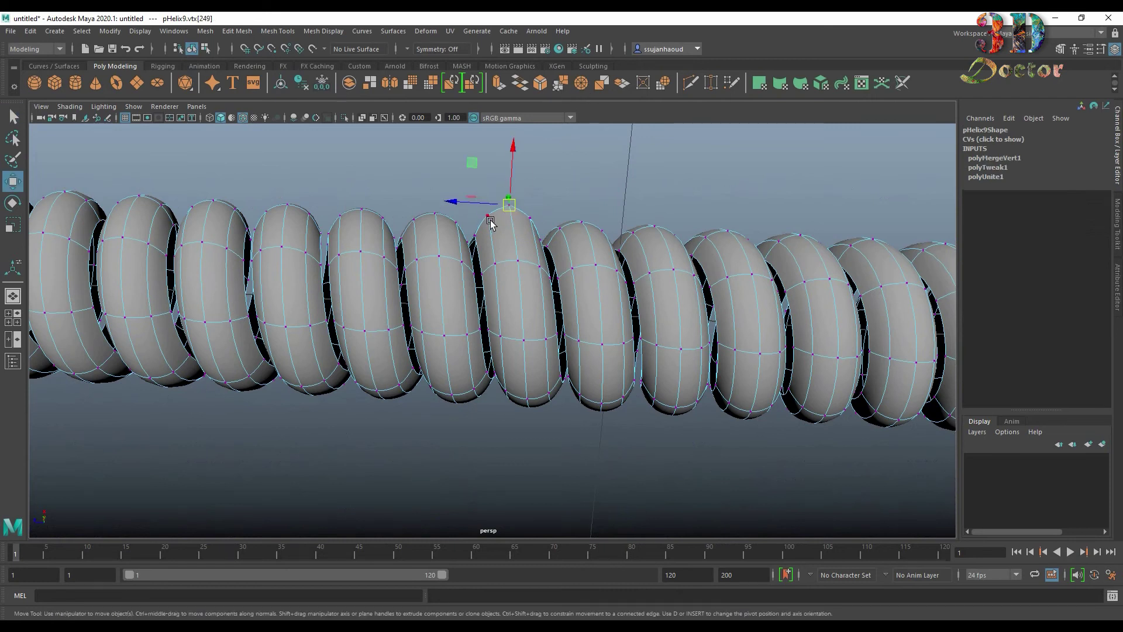
click(467, 212)
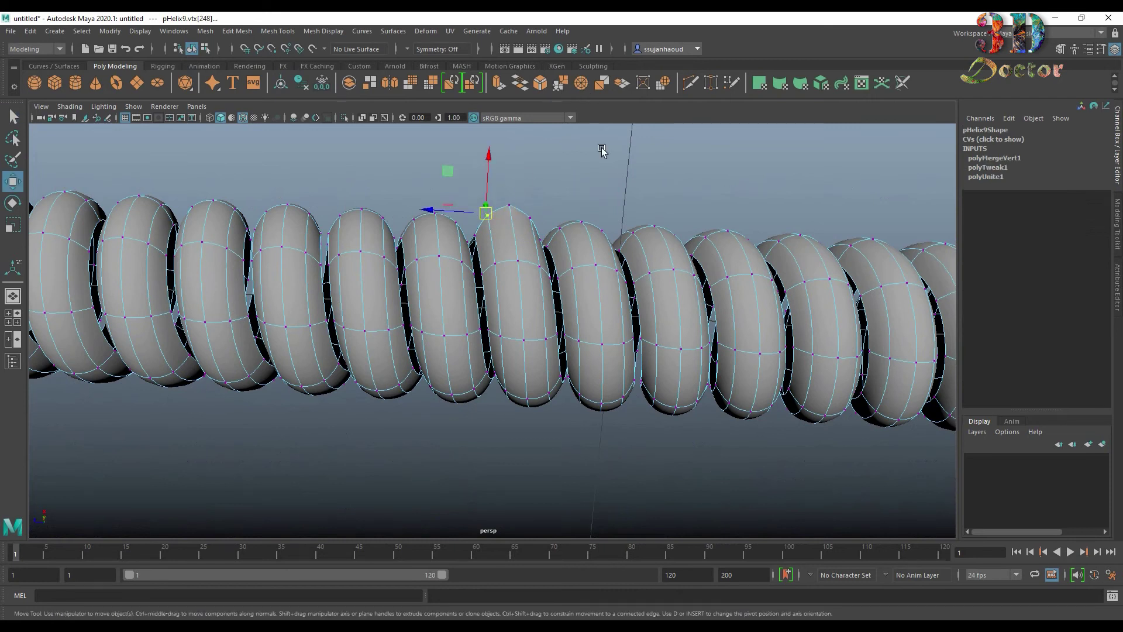
click(582, 83)
click(530, 214)
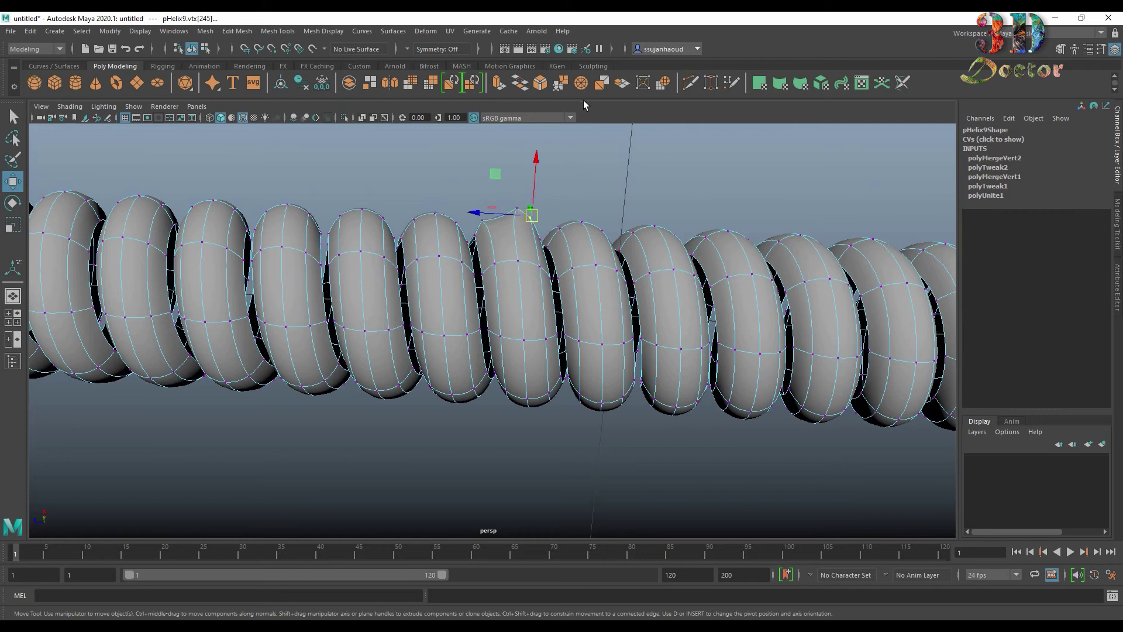
click(582, 83)
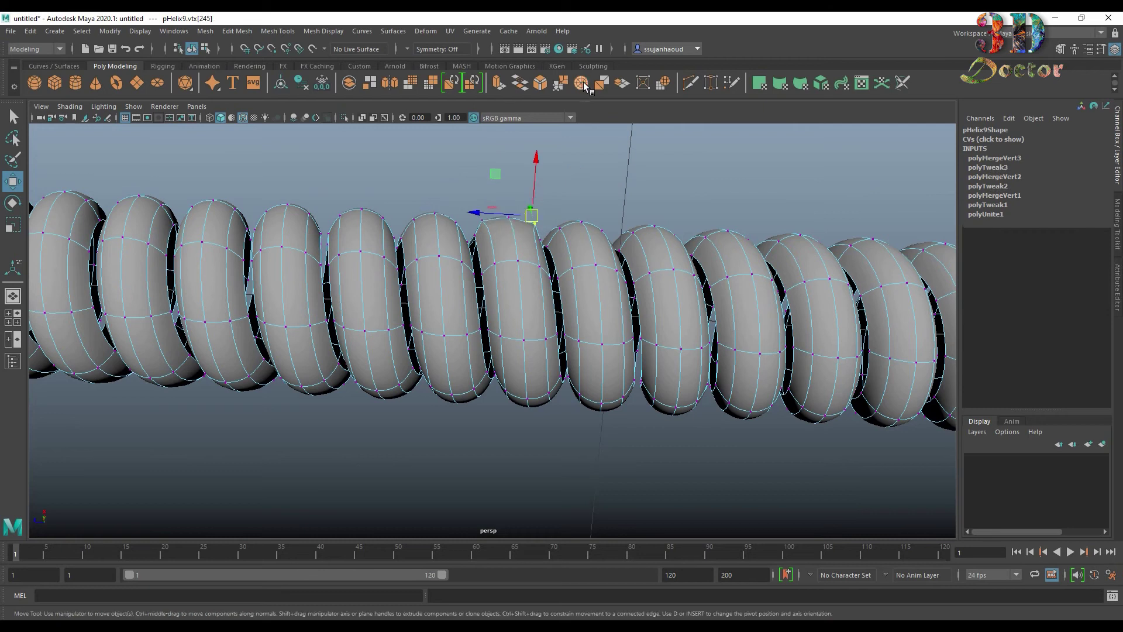
Step: Inspect the seam vertices in wireframe, undo a selection change, and return to shaded
click(469, 231)
key(4)
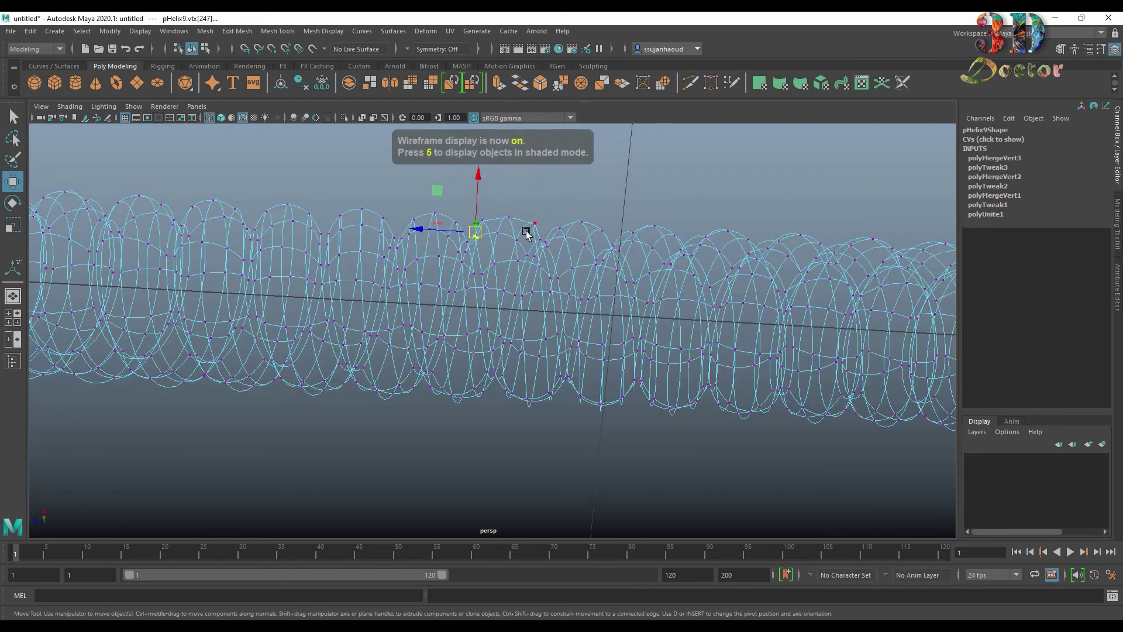
mouse_move(586, 217)
alt+mouse_down()
mouse_move(602, 231)
mouse_move(588, 257)
mouse_move(609, 266)
mouse_move(606, 246)
mouse_move(505, 217)
alt+mouse_up()
key(ctrl+z)
key(5)
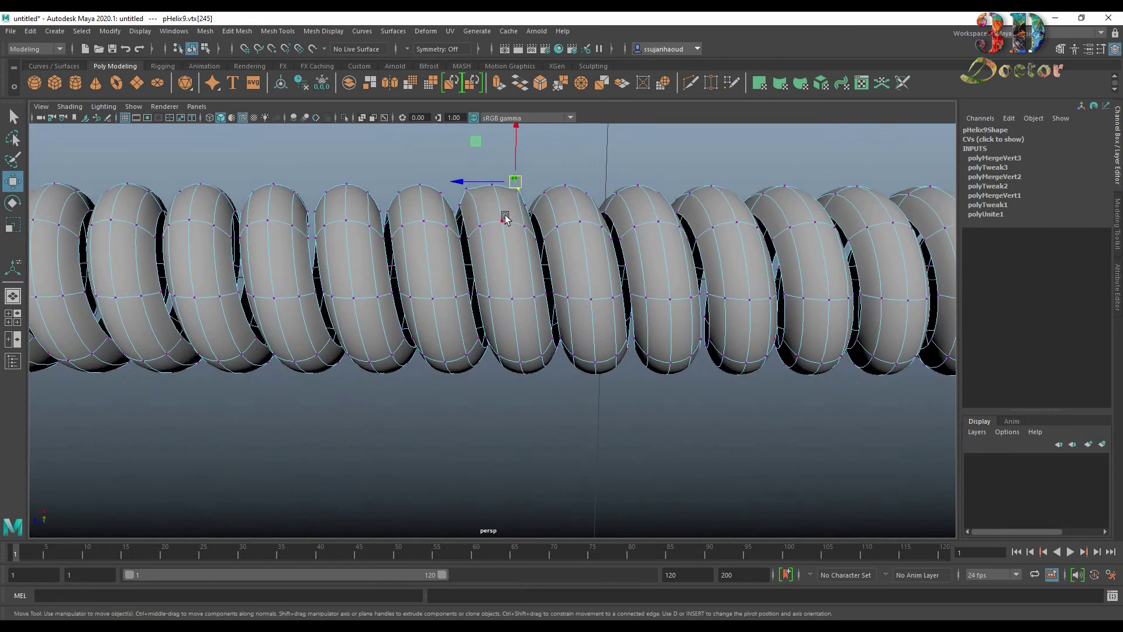
Step: Merge the remaining stray seam vertices, then reselect the whole pHelix9 in shaded view
click(461, 205)
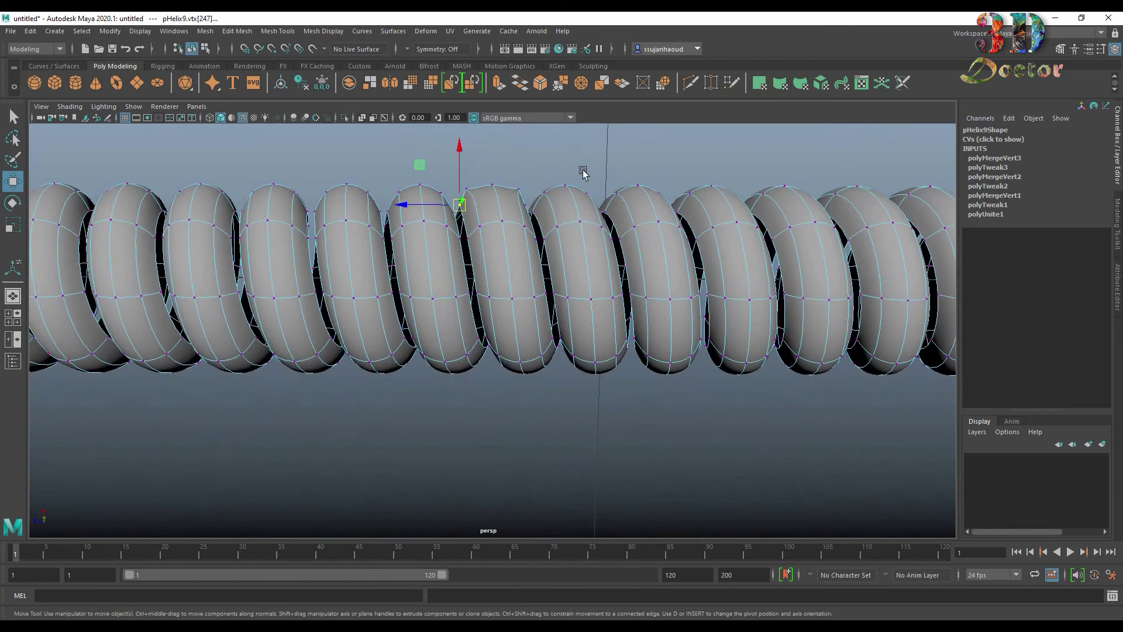
key(4)
key(q)
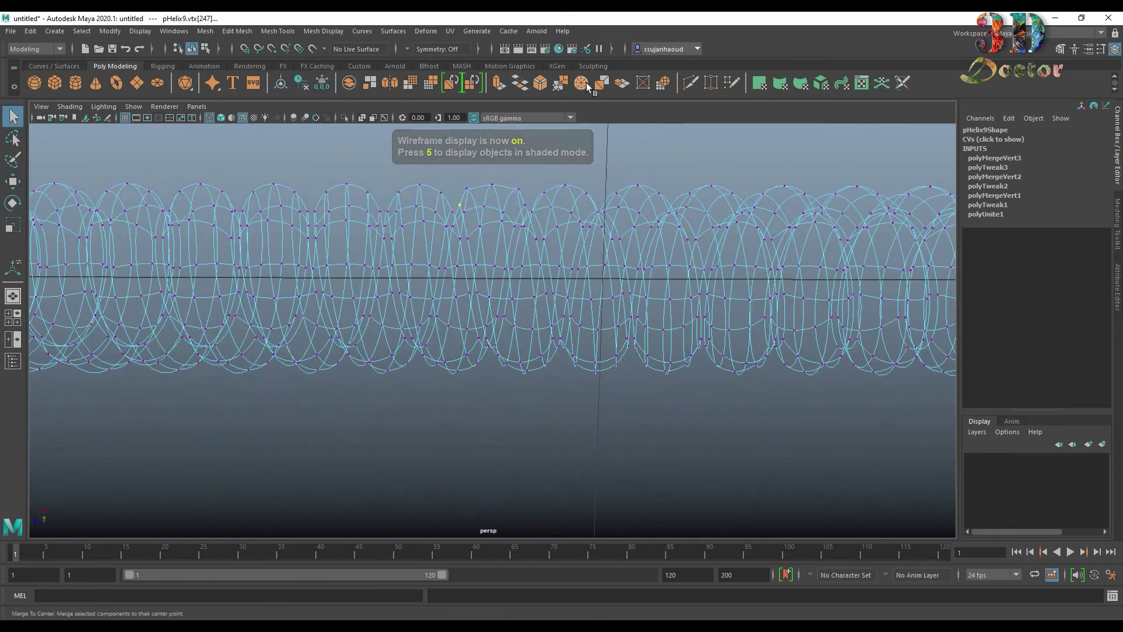
click(582, 83)
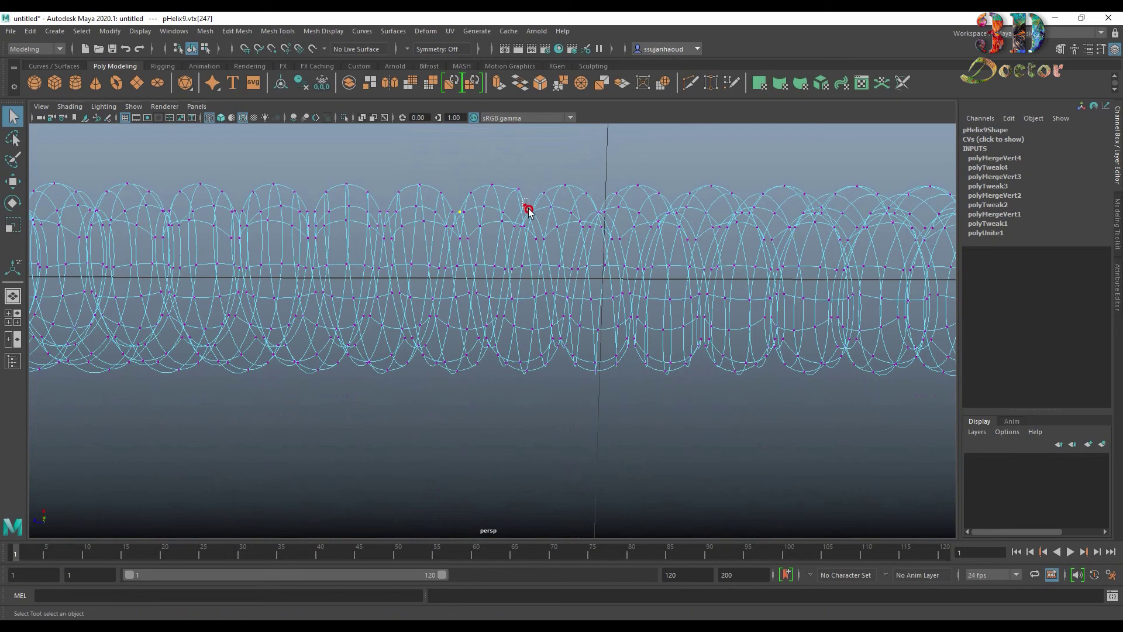
click(583, 83)
key(5)
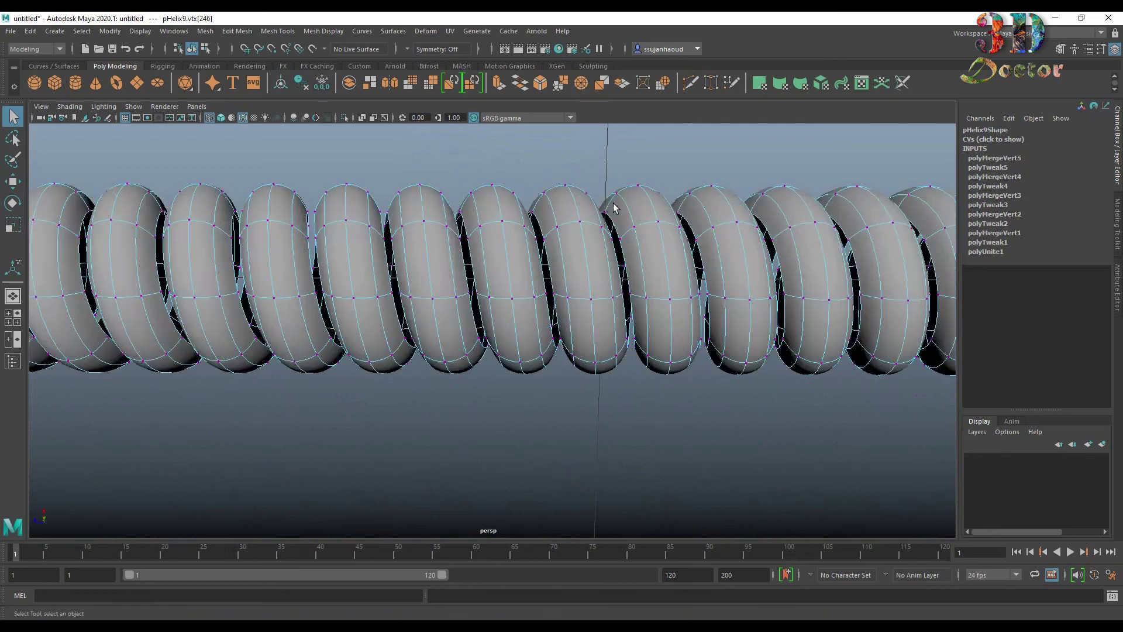
alt+middle_drag(615, 207, 598, 338)
right_drag(598, 338, 650, 293)
Step: Slide pHelix9 along its axis into the wide shaft
scroll(725, 253, down, 3)
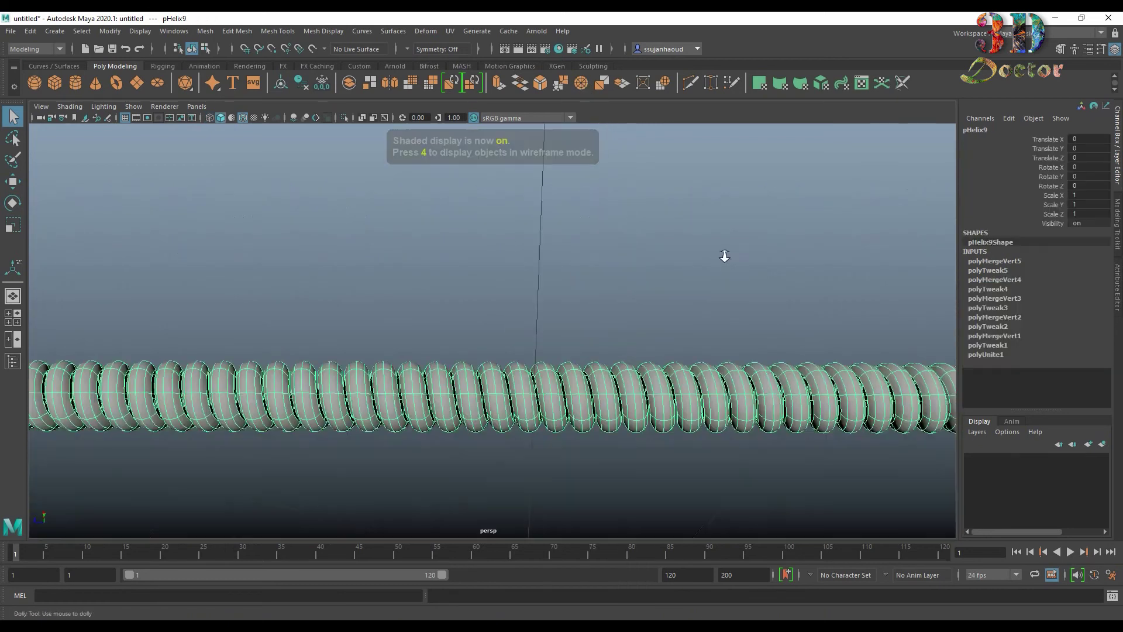
scroll(510, 378, down, 2)
mouse_move(511, 377)
alt+mouse_down()
mouse_move(727, 454)
mouse_move(622, 403)
mouse_move(669, 378)
mouse_move(756, 360)
alt+mouse_up()
key(w)
mouse_move(657, 356)
mouse_down()
mouse_move(521, 356)
mouse_move(375, 328)
mouse_move(389, 329)
mouse_up()
Step: Scale pHelix9 up slightly to 1.058 so it clears the rod
scroll(389, 329, up, 3)
scroll(396, 328, up, 3)
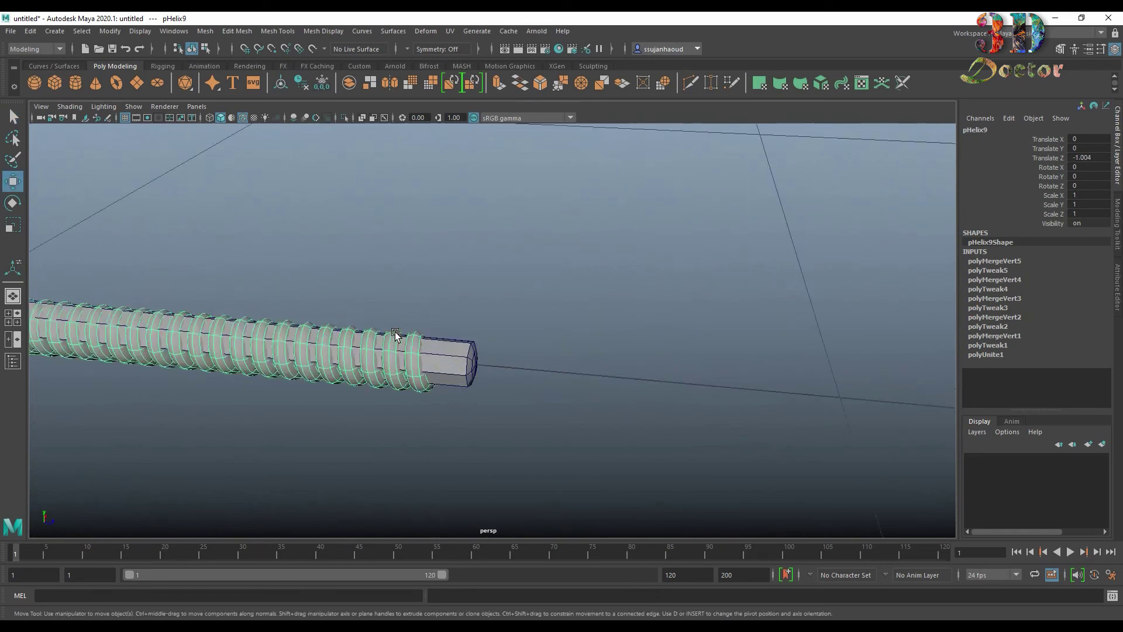
scroll(722, 324, up, 3)
mouse_move(722, 324)
alt+mouse_down()
mouse_move(531, 363)
mouse_move(650, 303)
mouse_move(812, 285)
alt+mouse_up()
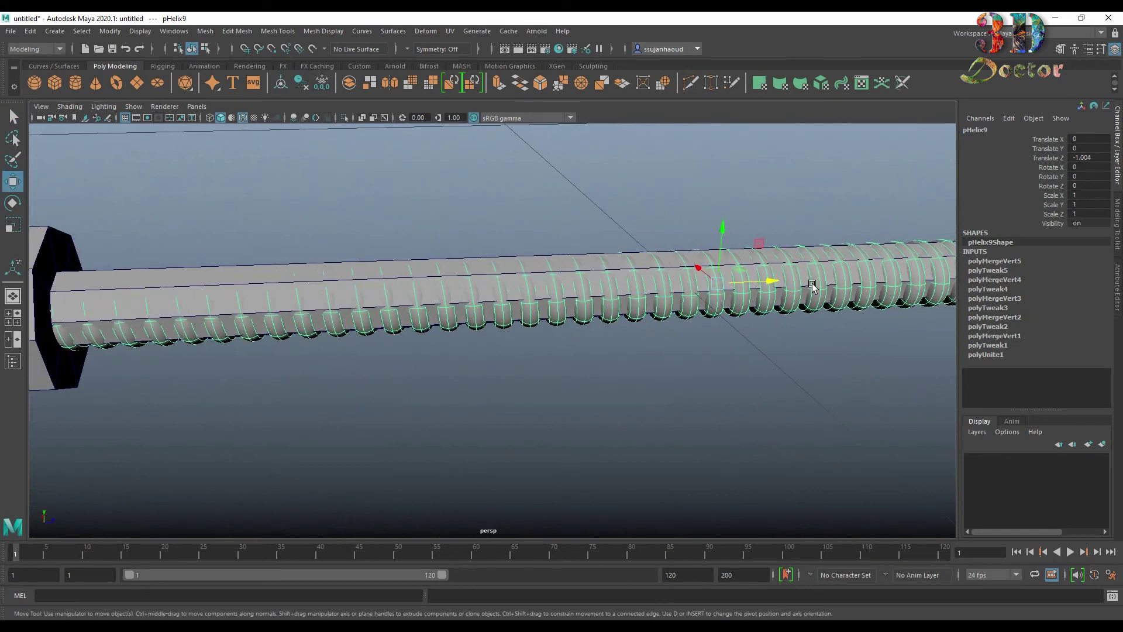
key(r)
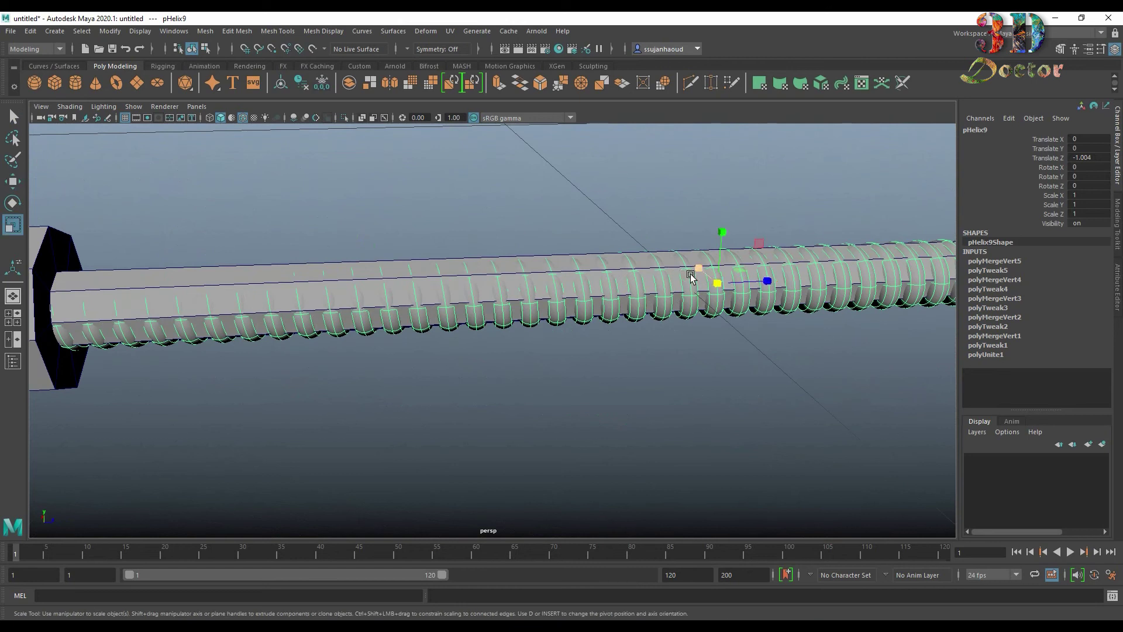
key(1)
mouse_move(709, 284)
mouse_down()
mouse_move(731, 283)
mouse_move(707, 255)
mouse_up()
Step: Shift the spring away from the shaft end to Translate Z -0.86
scroll(706, 256, down, 5)
alt+drag(278, 316, 328, 291)
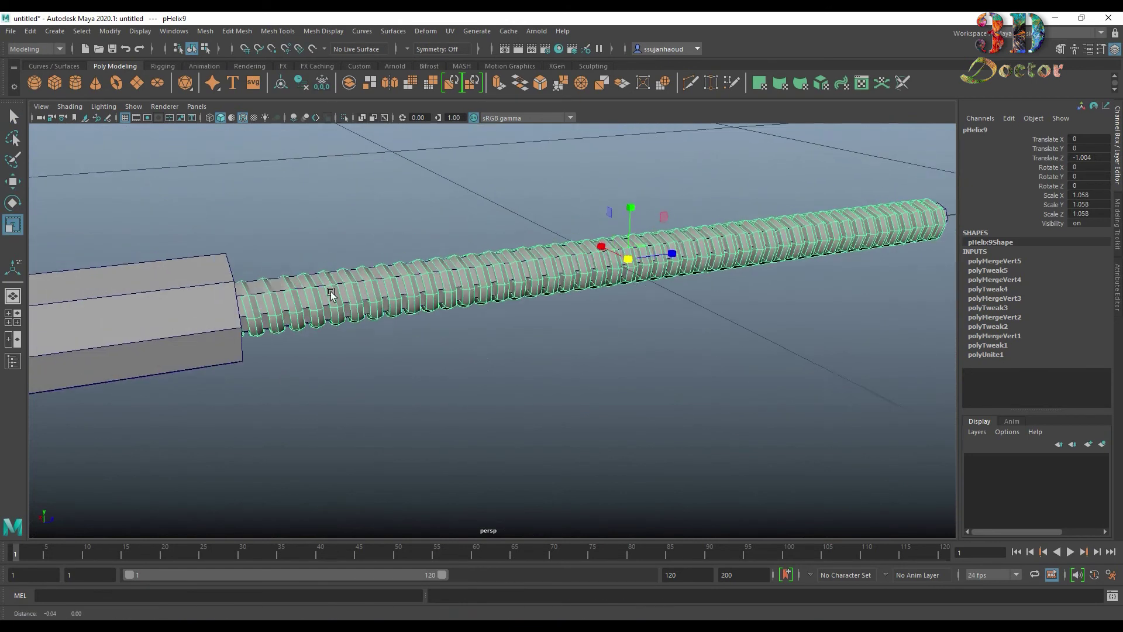
scroll(358, 313, up, 3)
scroll(433, 323, up, 3)
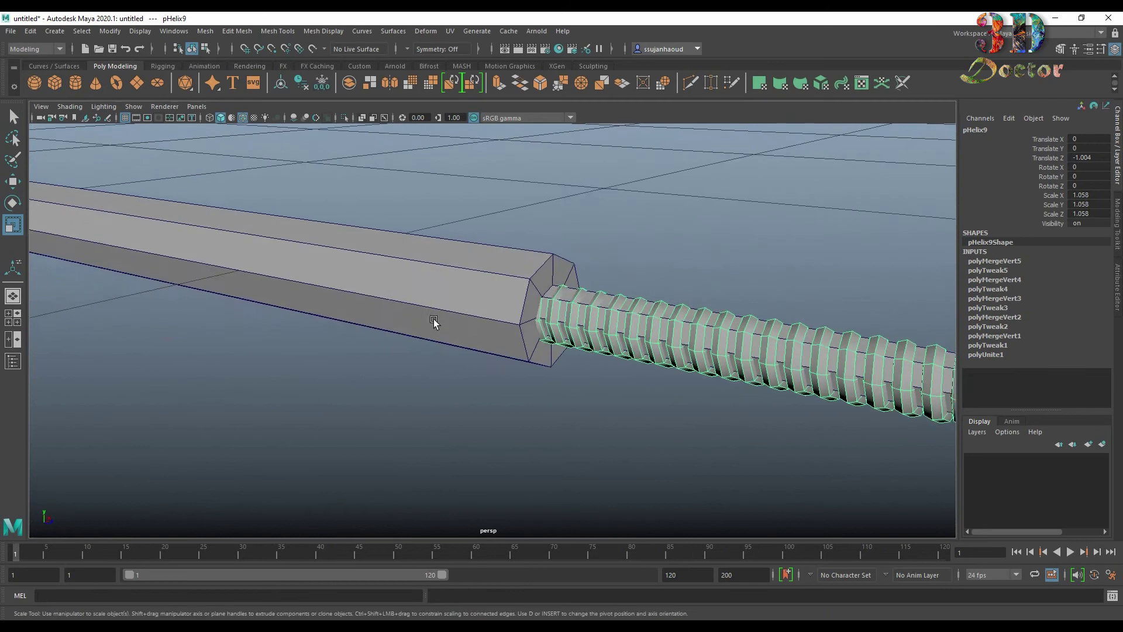
alt+drag(433, 322, 472, 353)
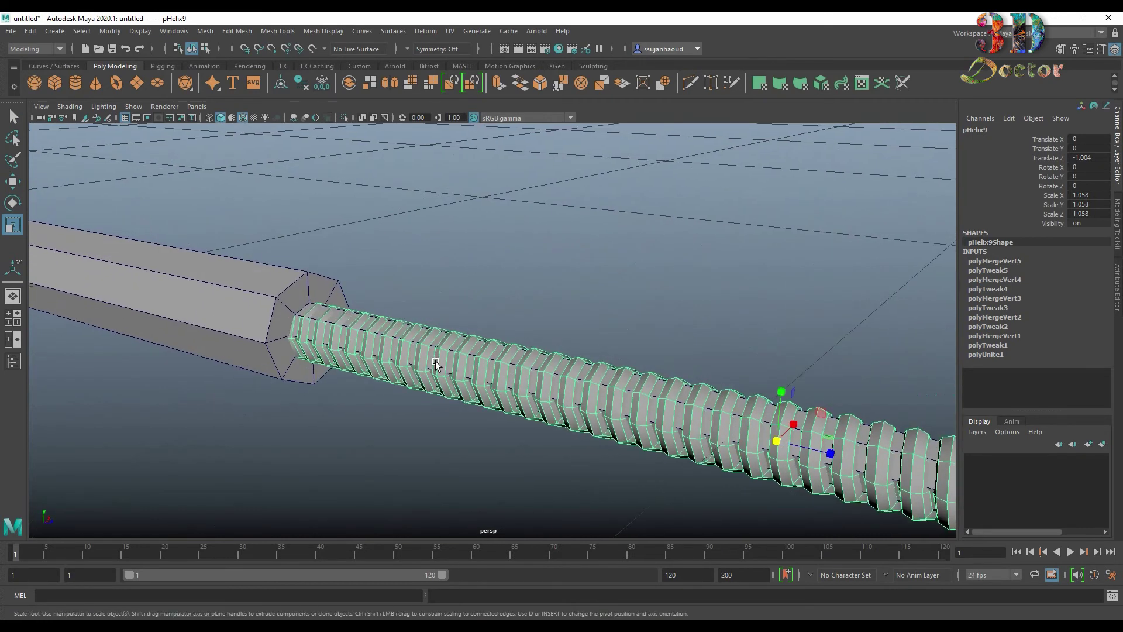
key(w)
drag(831, 454, 901, 503)
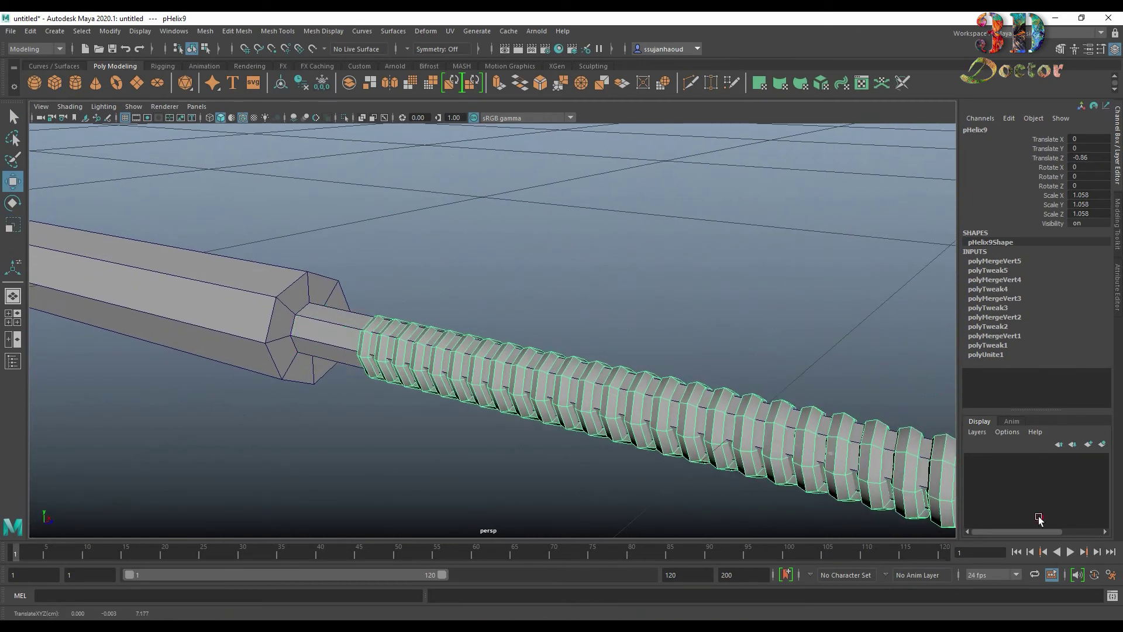
right_drag(350, 300, 299, 289)
Step: Bevel two shaft-end edge loops at fraction 0.1 with 2 segments (polyBevel4, polyBevel5)
double_click(299, 289)
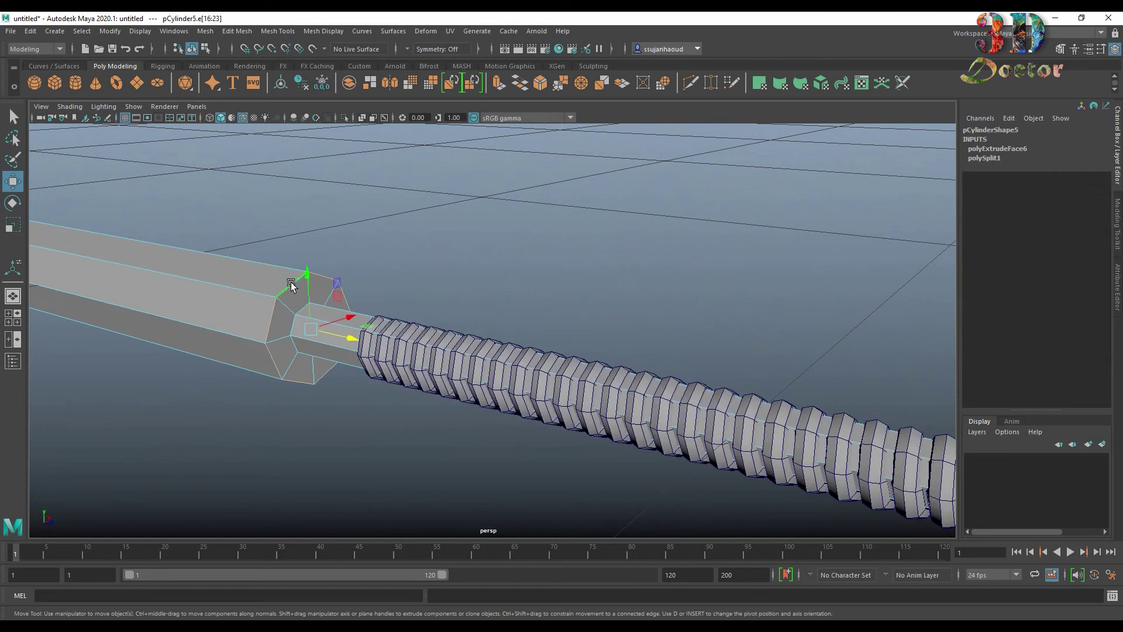
click(540, 82)
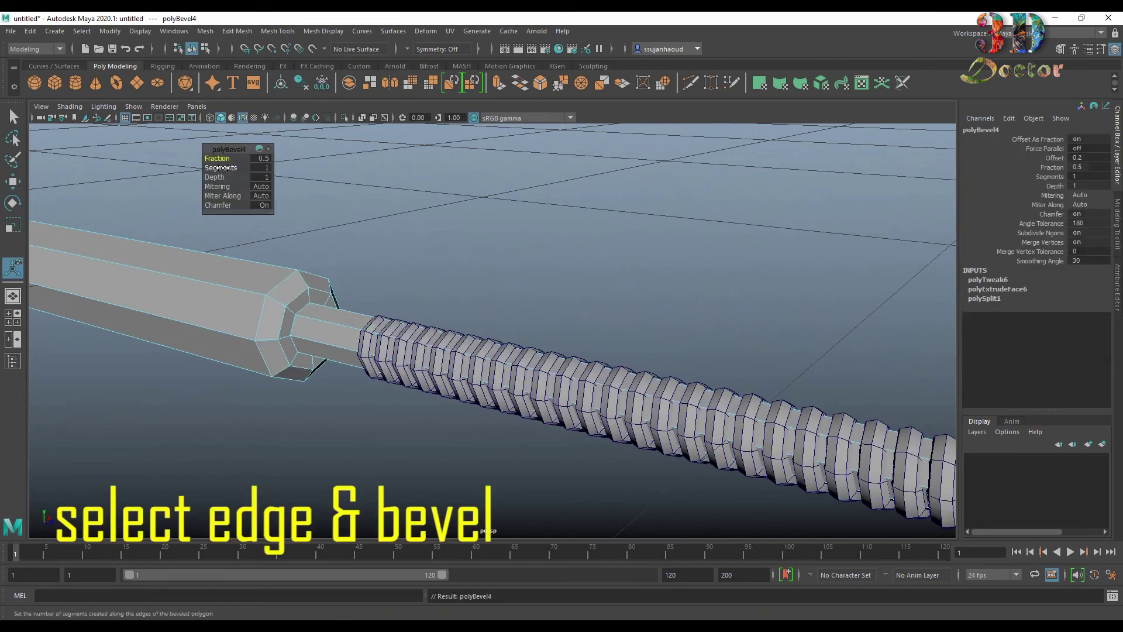
drag(221, 167, 227, 158)
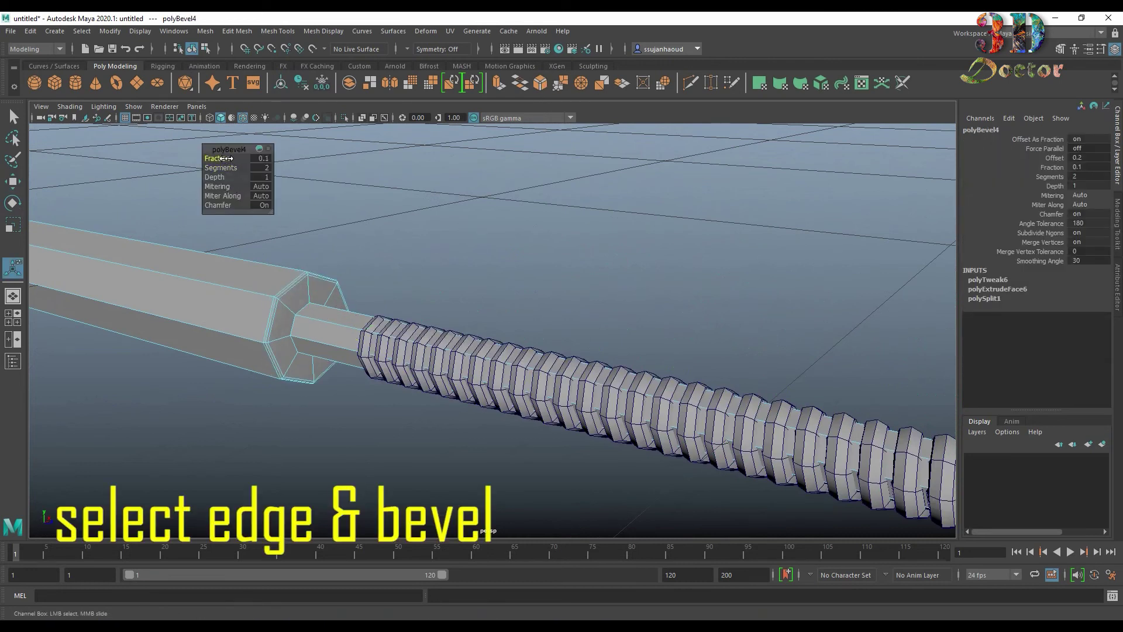
double_click(303, 306)
click(540, 83)
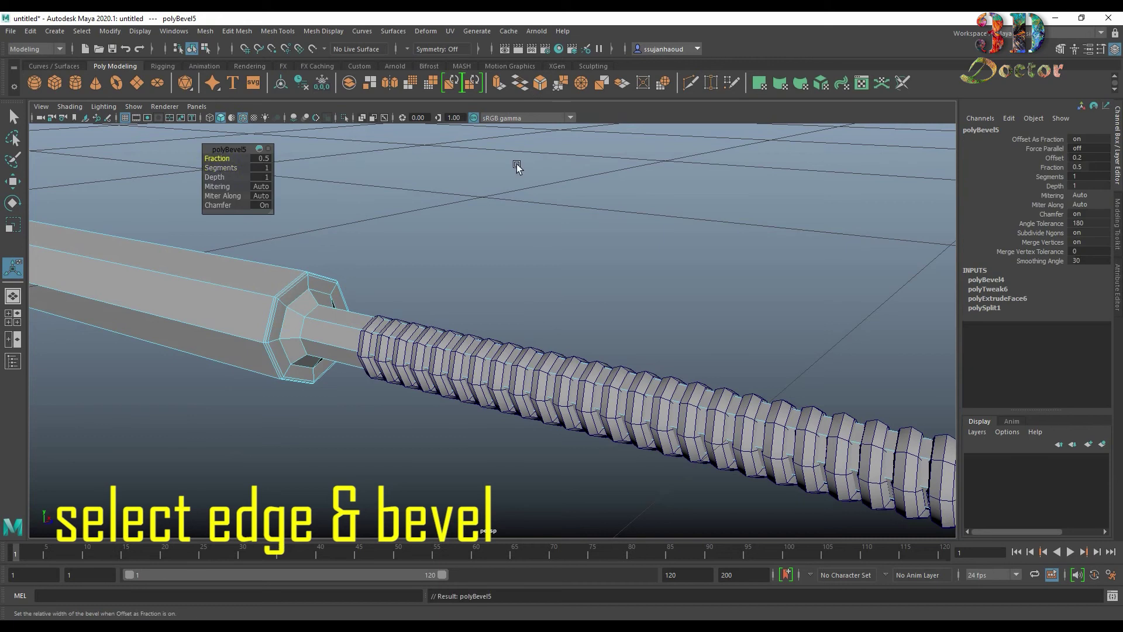
drag(215, 168, 220, 159)
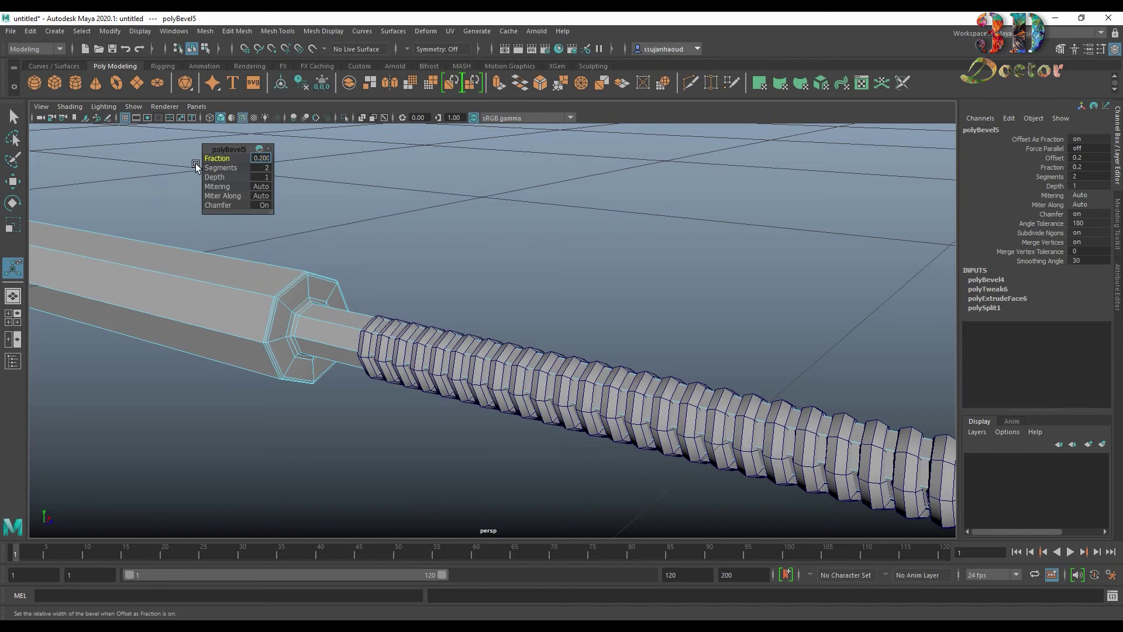
right_drag(320, 325, 450, 244)
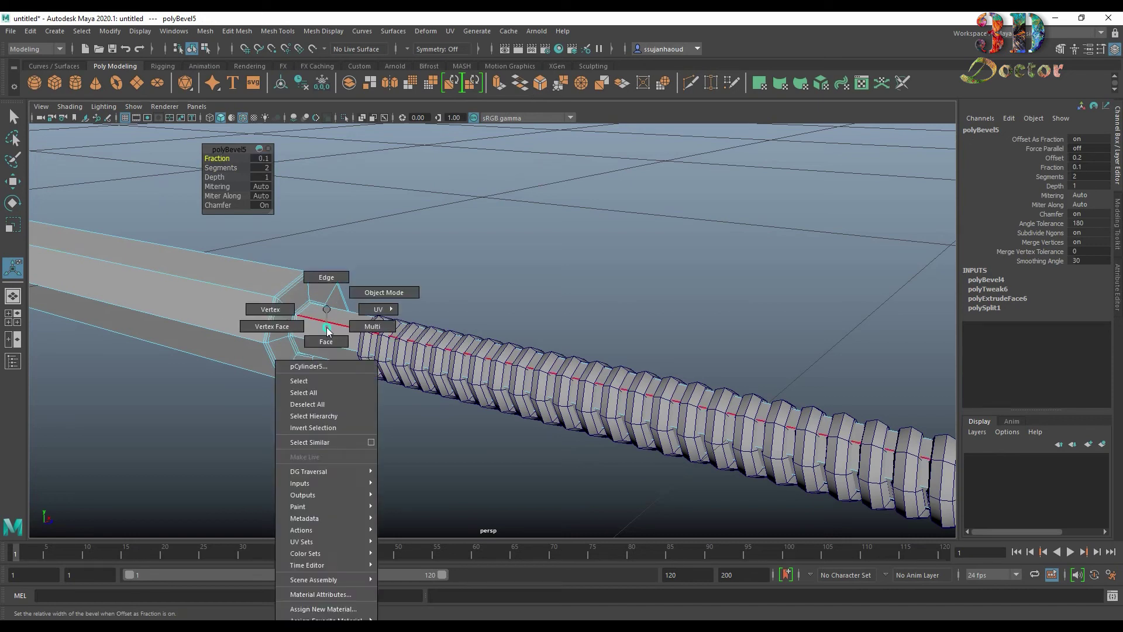
scroll(450, 244, down, 2)
Step: Smooth-preview the rod, select the helix and slide it back toward the shaft
key(3)
click(450, 241)
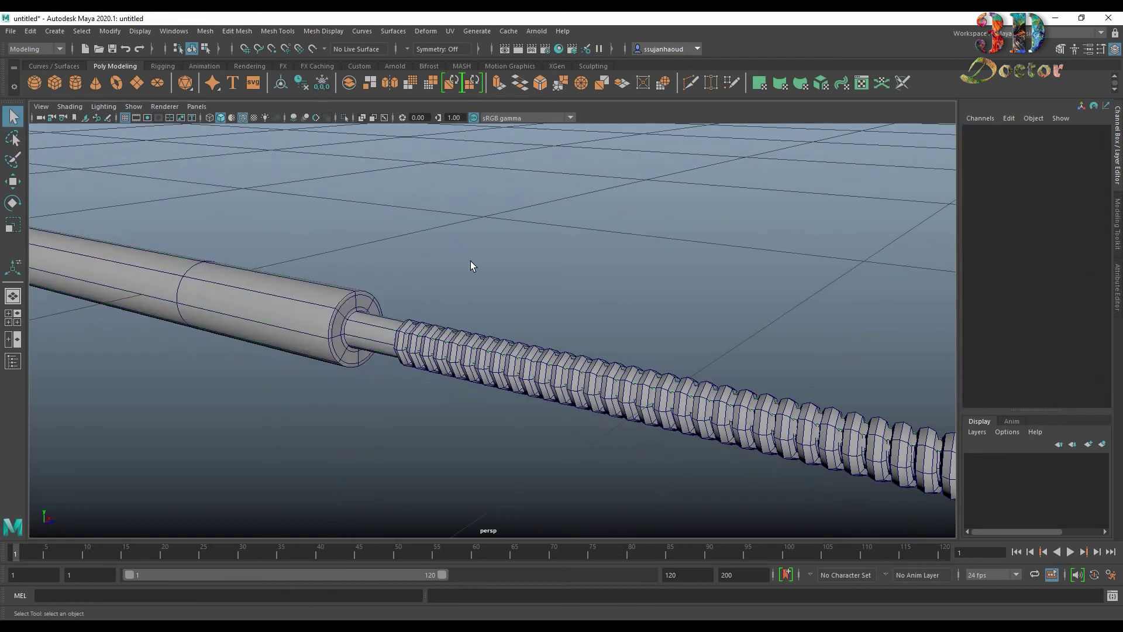
mouse_move(470, 261)
alt+mouse_down()
mouse_move(498, 284)
mouse_move(497, 270)
mouse_move(515, 277)
alt+mouse_up()
click(530, 350)
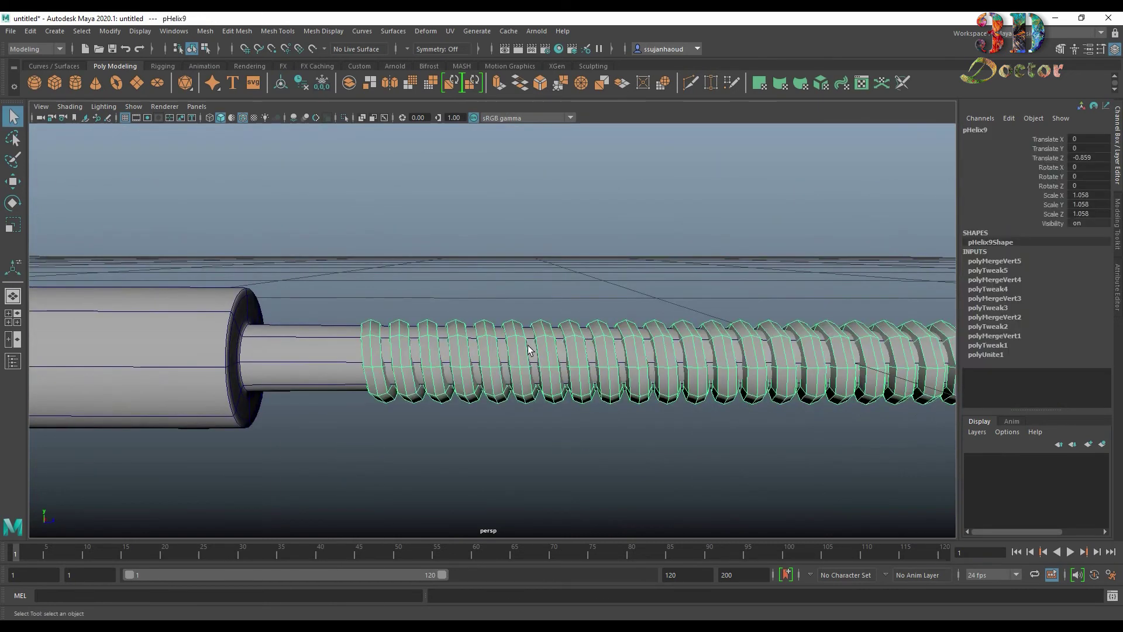
key(w)
scroll(849, 351, down, 2)
mouse_move(851, 350)
mouse_down()
mouse_move(786, 350)
mouse_move(758, 359)
mouse_move(789, 363)
mouse_move(658, 387)
mouse_move(707, 414)
mouse_move(651, 411)
mouse_up()
Step: Smooth the helix, scale it to 1.305 and centre it on the rod at Z -0.879
key(3)
key(r)
key(w)
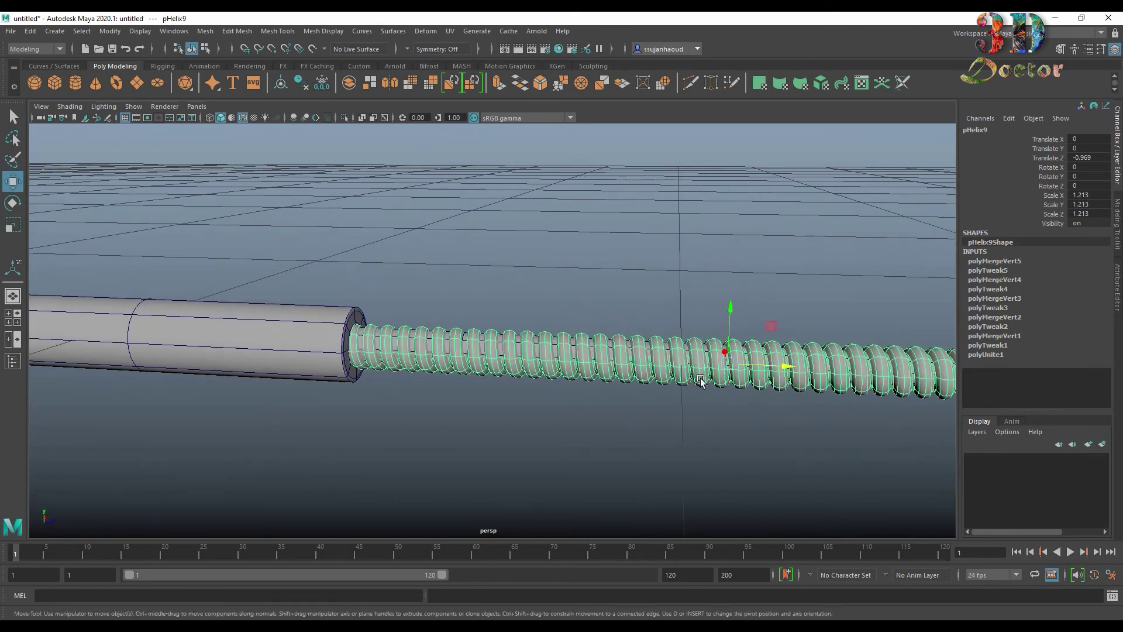
mouse_move(784, 367)
mouse_down()
mouse_move(856, 377)
mouse_move(824, 375)
mouse_up()
key(r)
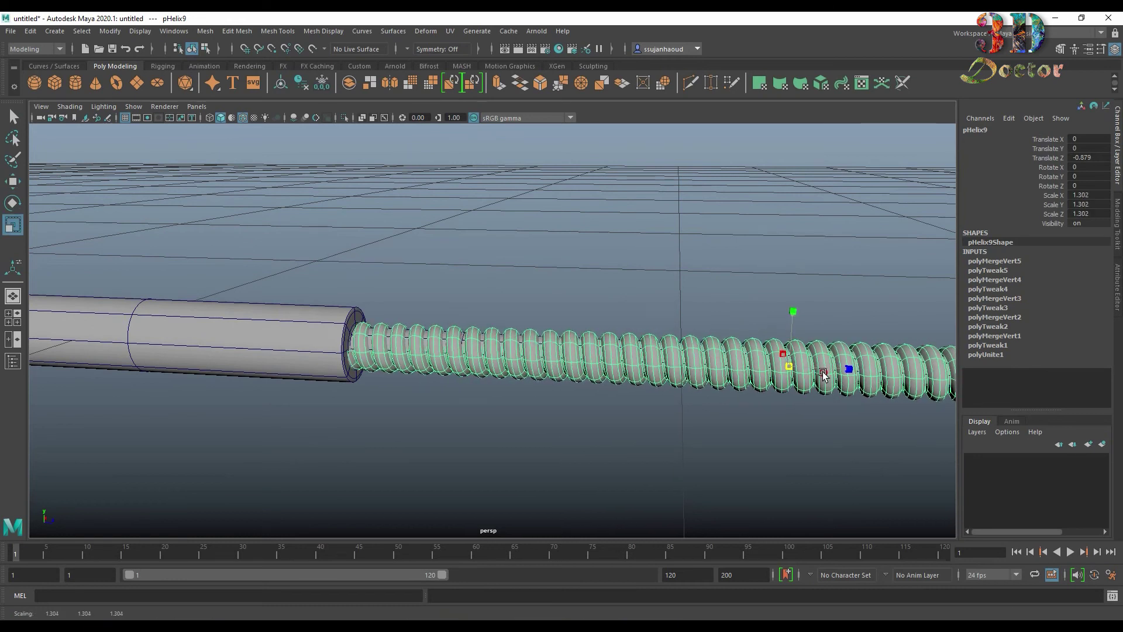
key(w)
mouse_move(794, 321)
mouse_down()
mouse_move(737, 386)
mouse_move(657, 384)
mouse_move(664, 374)
mouse_move(815, 397)
mouse_move(664, 363)
mouse_move(647, 388)
mouse_move(724, 395)
mouse_up()
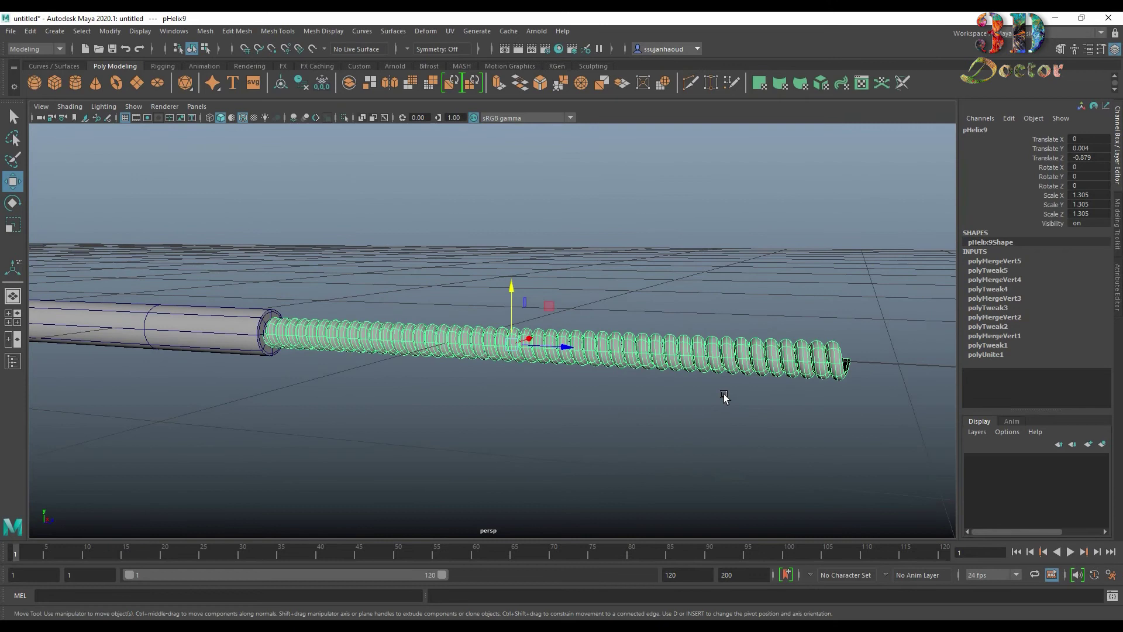
click(425, 32)
mouse_move(443, 203)
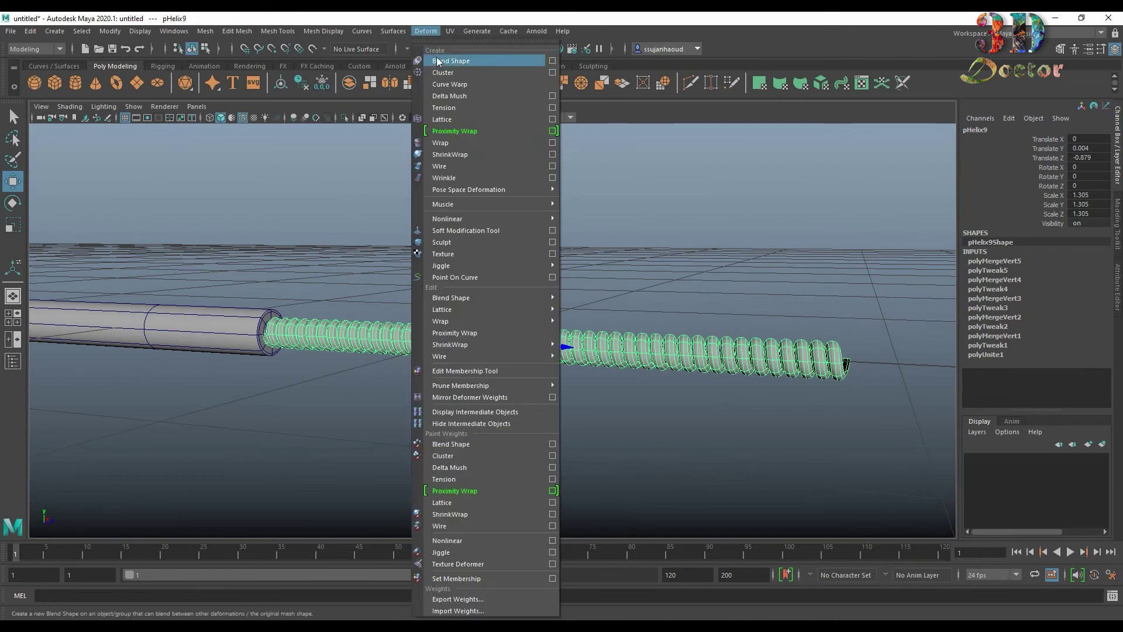
Step: Add a lattice to the helix and pull its end lattice points inward to shorten it
click(467, 120)
right_drag(740, 330, 729, 262)
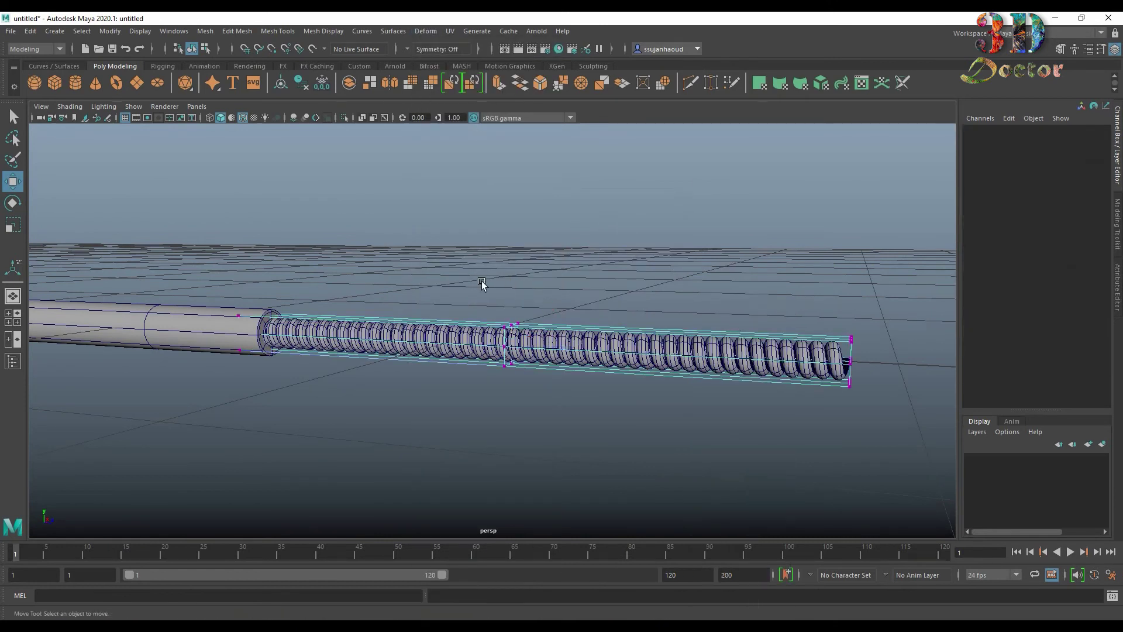
drag(481, 281, 880, 444)
drag(728, 353, 639, 347)
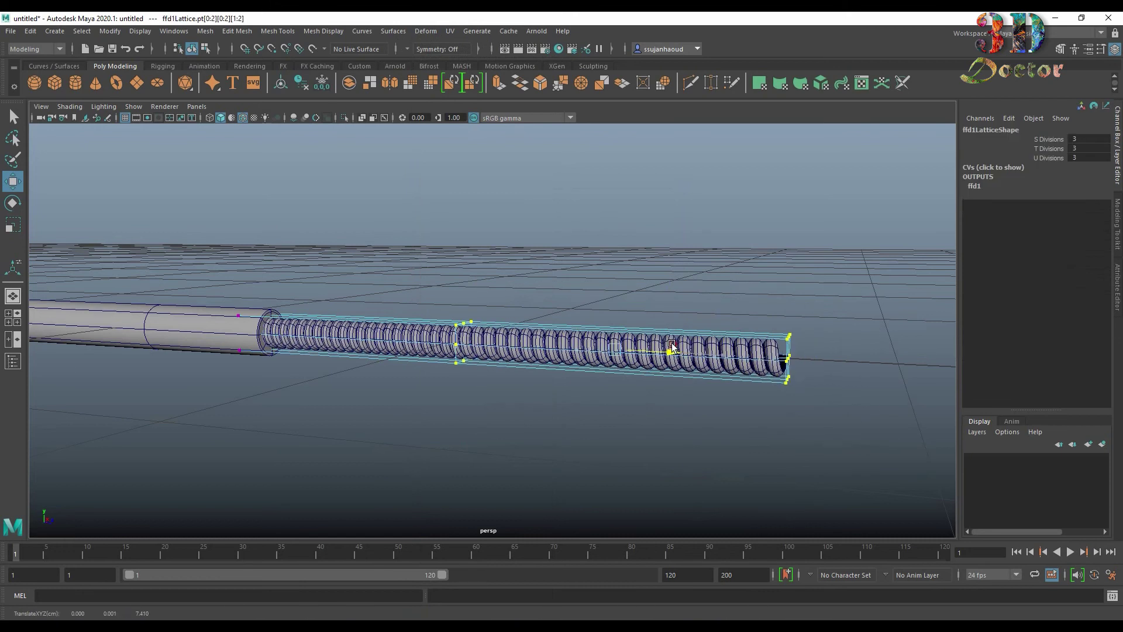
drag(711, 289, 807, 412)
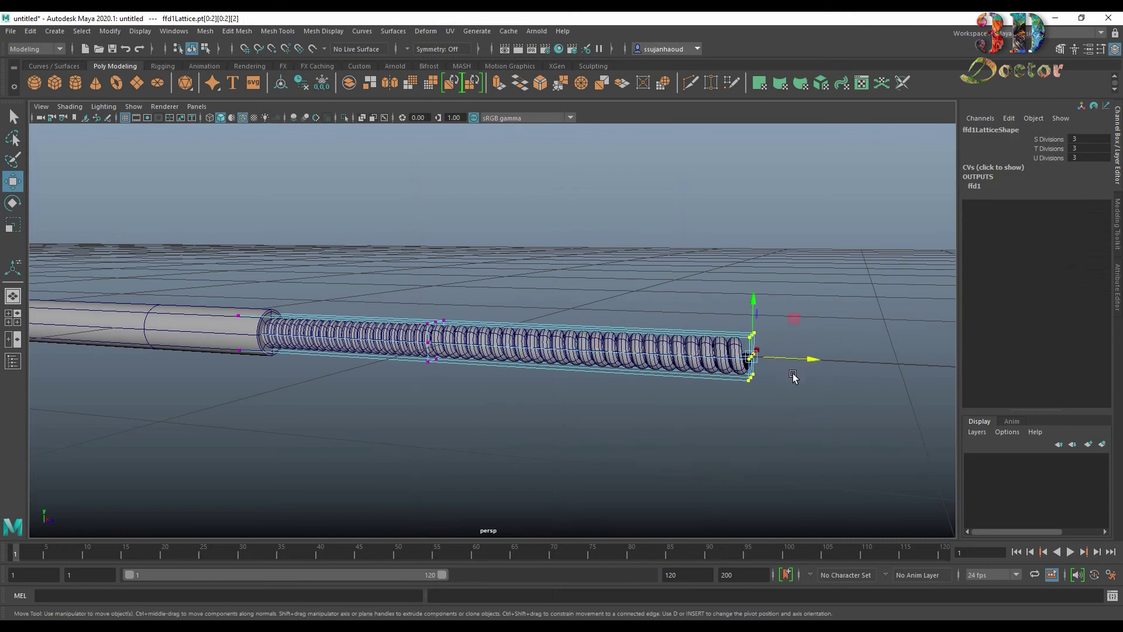
drag(798, 371, 782, 366)
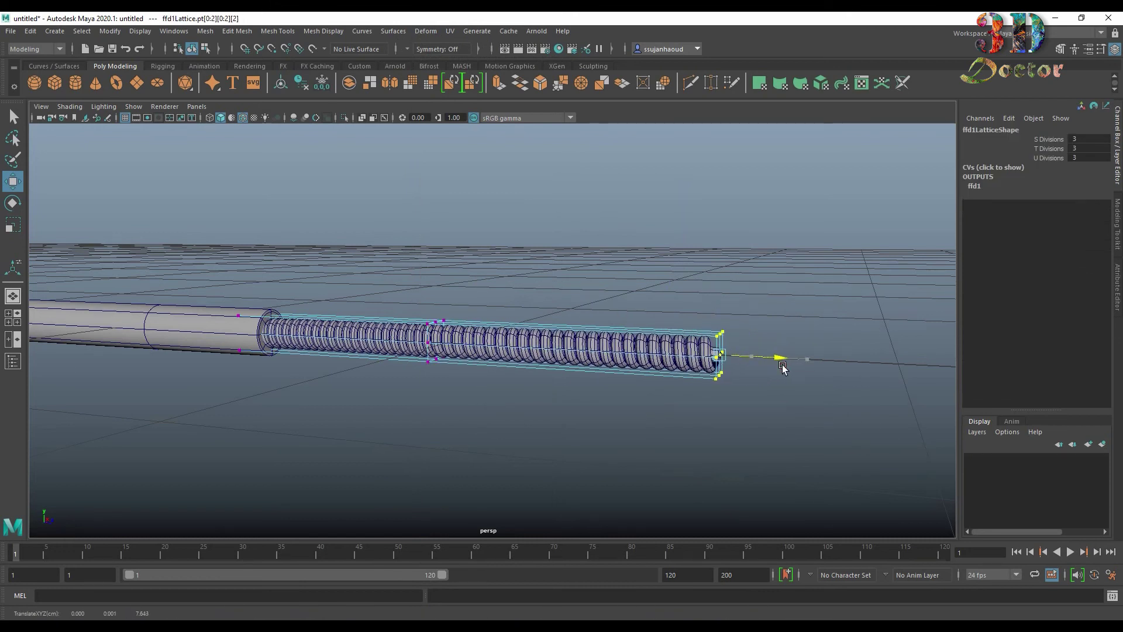
Step: Scale down the lattice's end points so the helix tapers toward its tip
scroll(783, 367, up, 2)
alt+drag(827, 337, 757, 339)
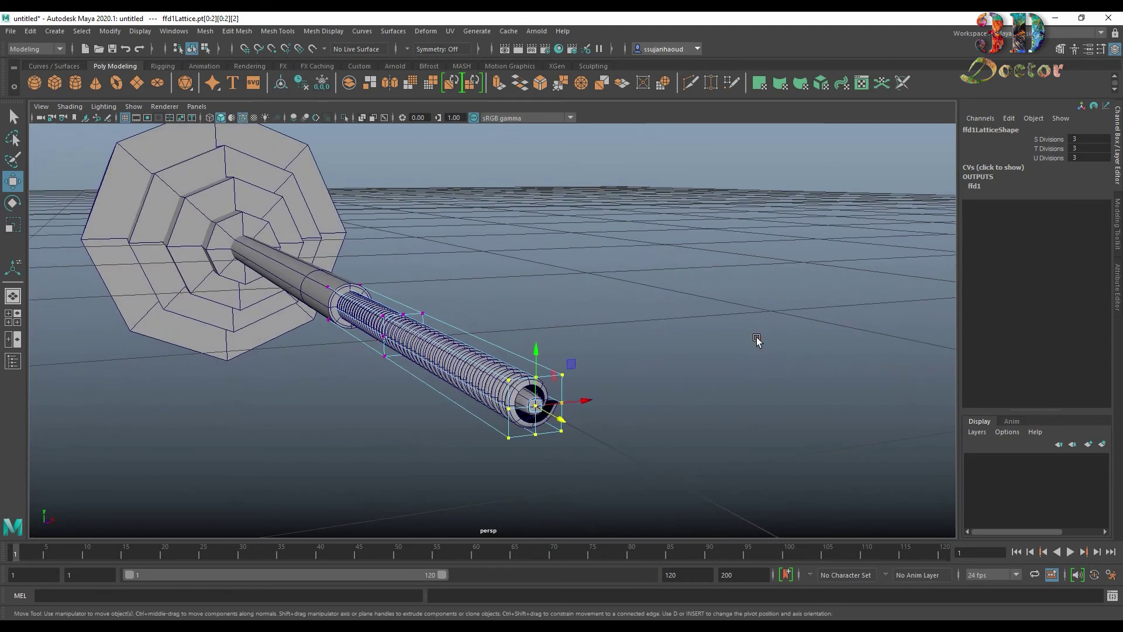
key(r)
mouse_move(539, 408)
mouse_down()
mouse_move(515, 421)
mouse_move(619, 416)
mouse_up()
scroll(618, 415, up, 2)
scroll(623, 375, up, 2)
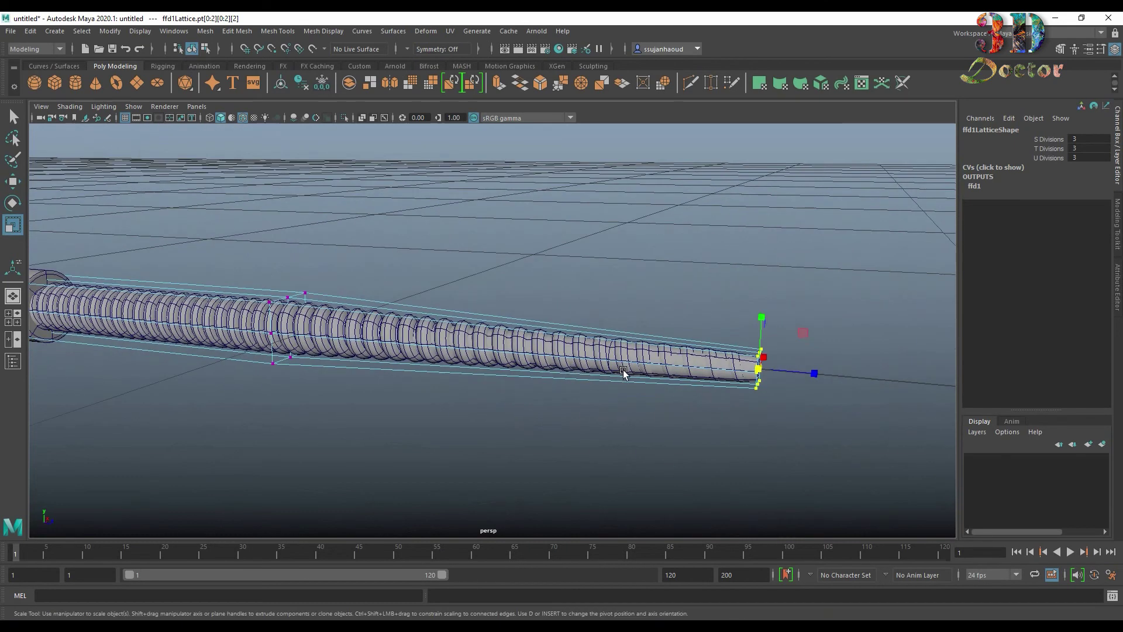
drag(754, 370, 740, 372)
Step: Scale down the inner cylinder's tip vertices to narrow its end
key(w)
click(754, 379)
right_drag(754, 379, 702, 319)
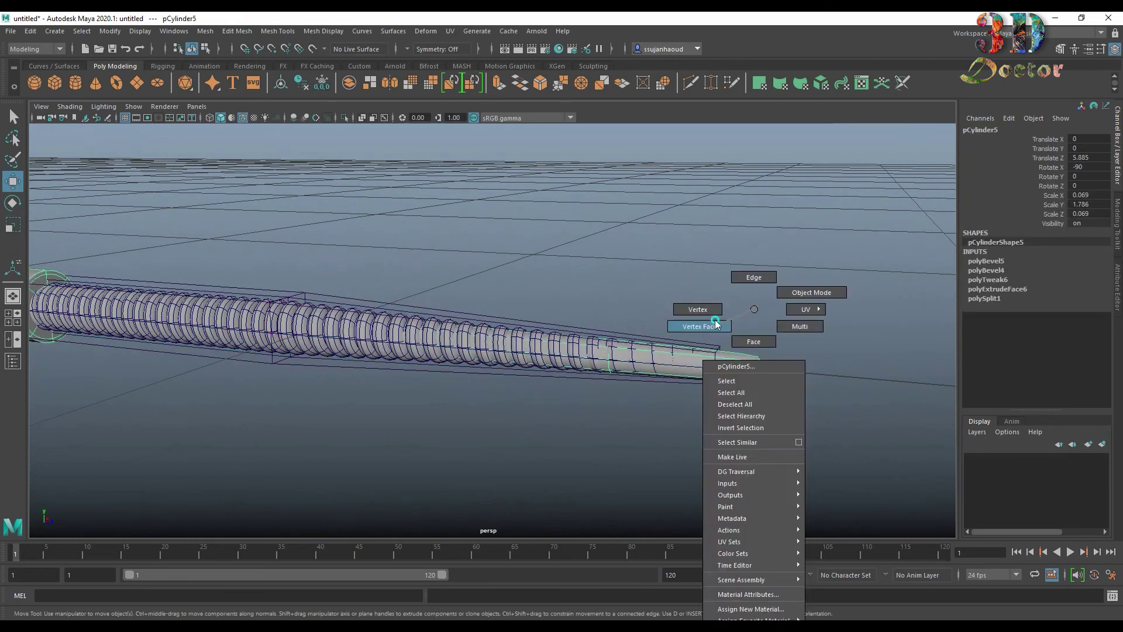
drag(745, 338, 781, 406)
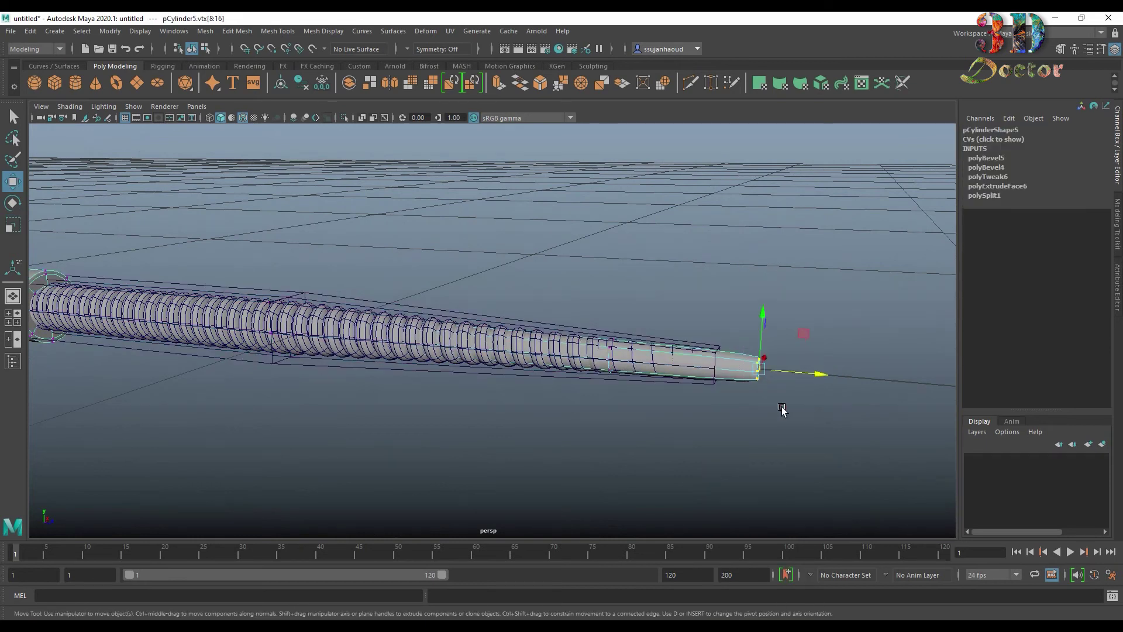
key(r)
drag(759, 369, 754, 380)
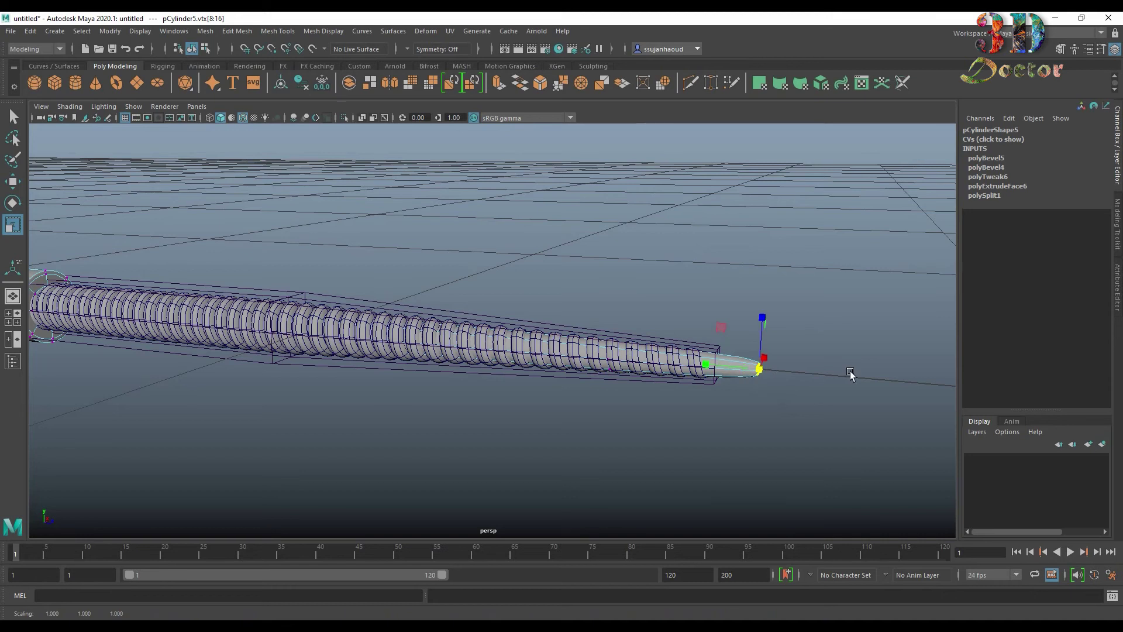
Step: Bevel the cylinder's tip edge with fraction 0.5 and 2 segments to round it
key(1)
click(850, 374)
right_click(760, 364)
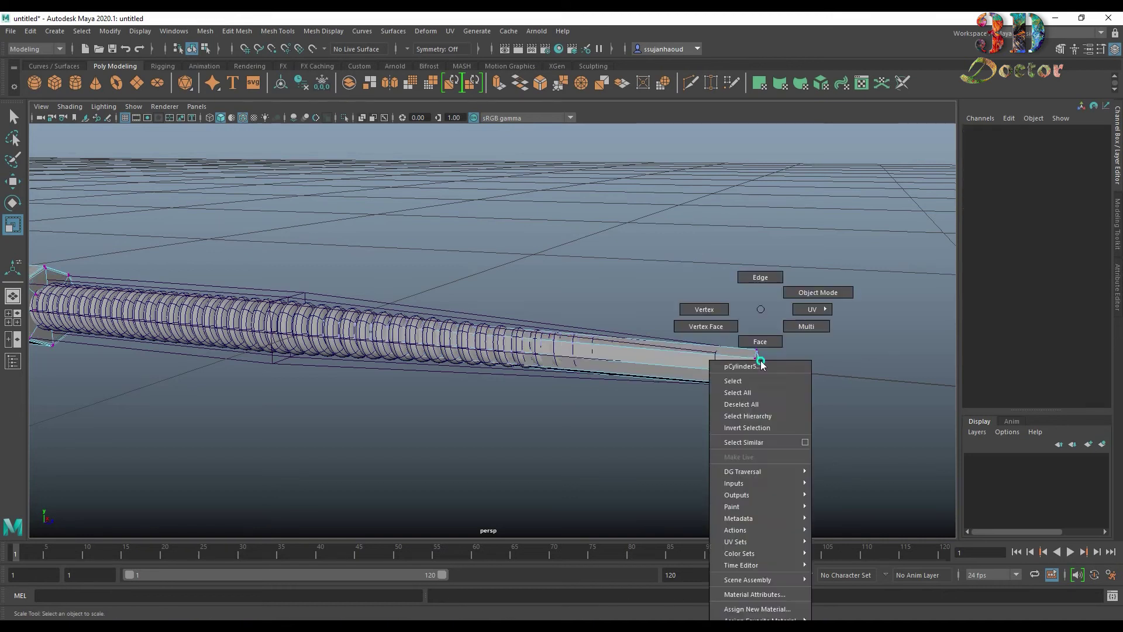
click(755, 258)
click(753, 366)
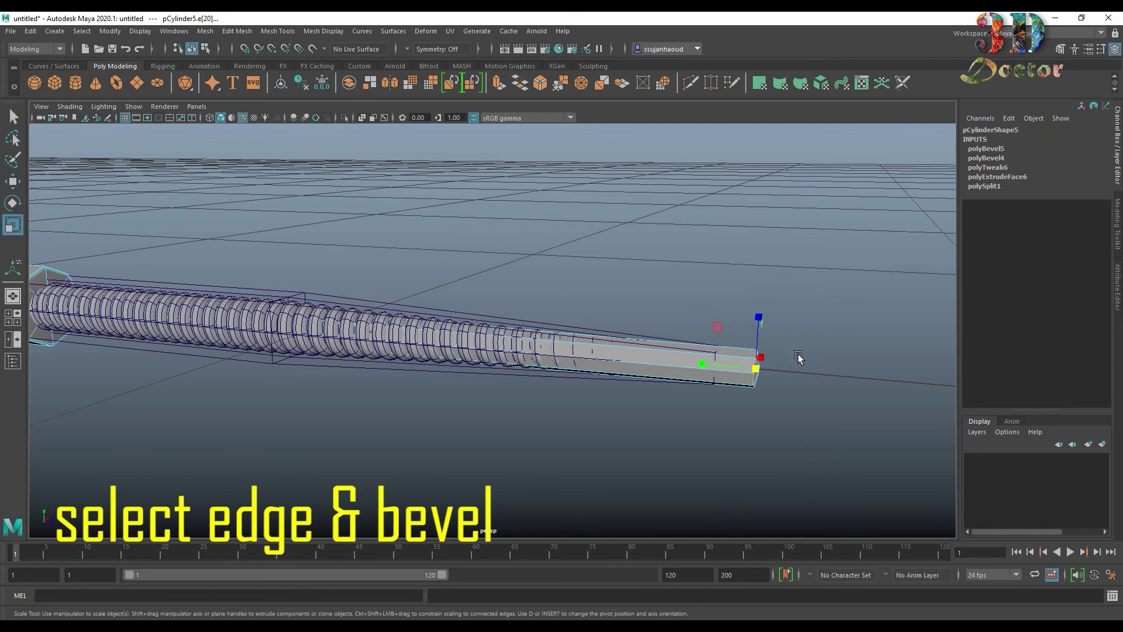
scroll(772, 339, up, 2)
scroll(755, 346, up, 2)
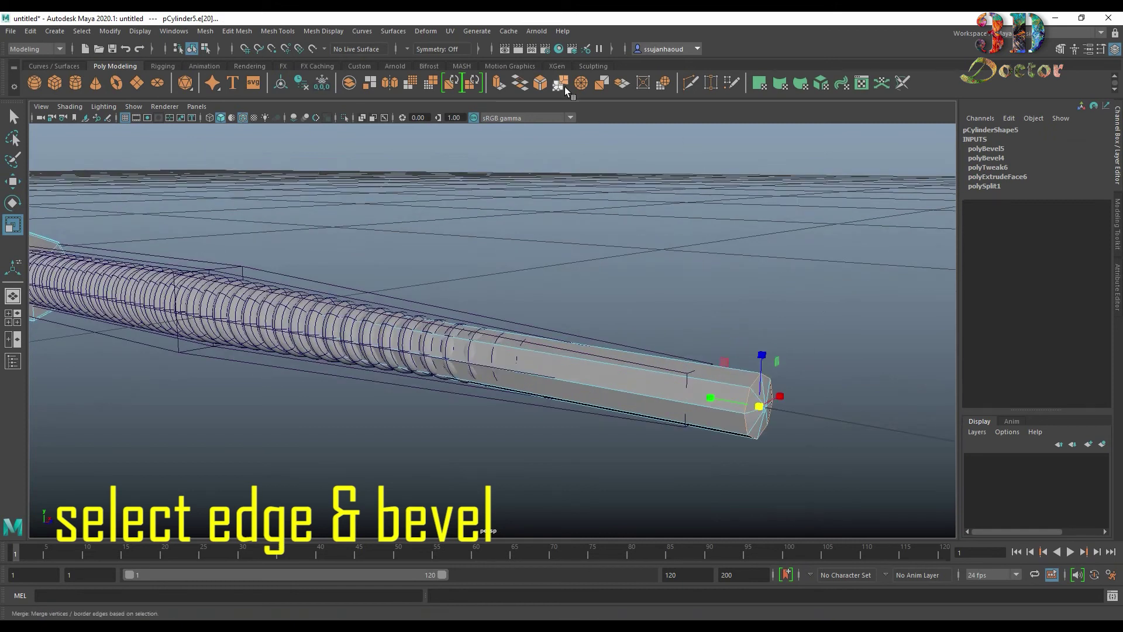
key(ctrl+b)
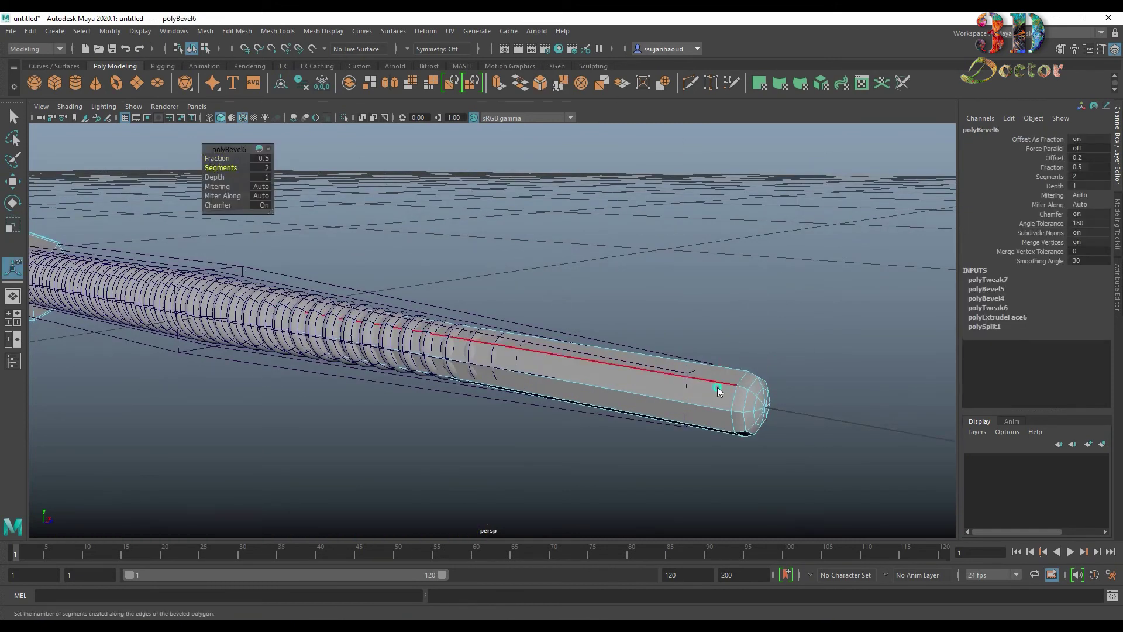
key(q)
click(841, 248)
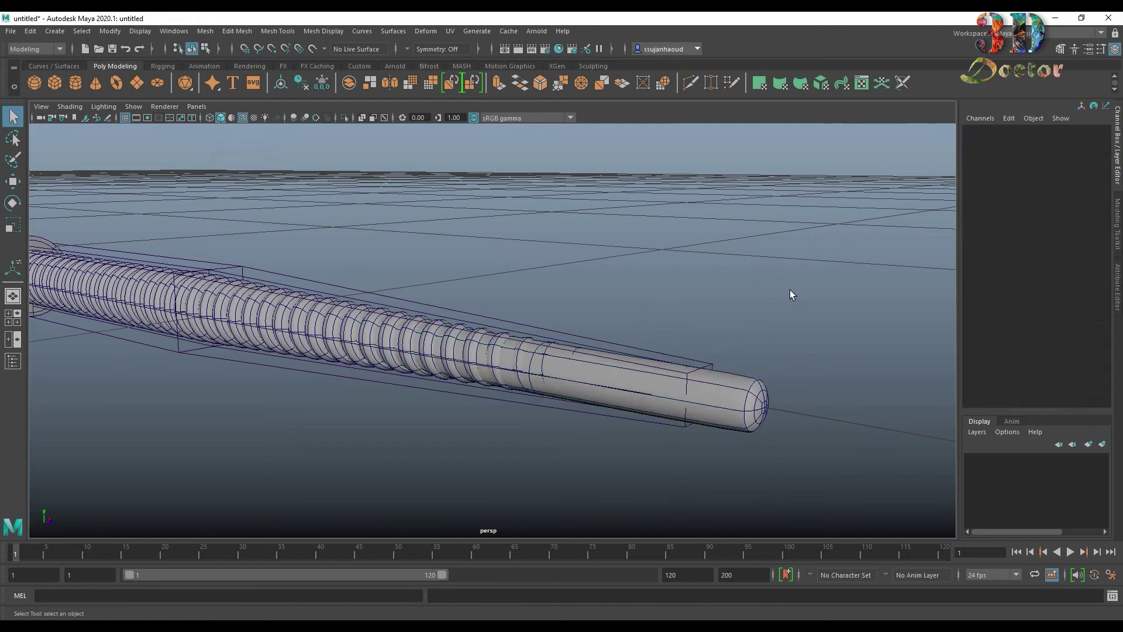
Step: Scale the cylinder's end vertices to 0.312 to form a pointed tip
right_drag(624, 344, 602, 261)
drag(647, 341, 728, 426)
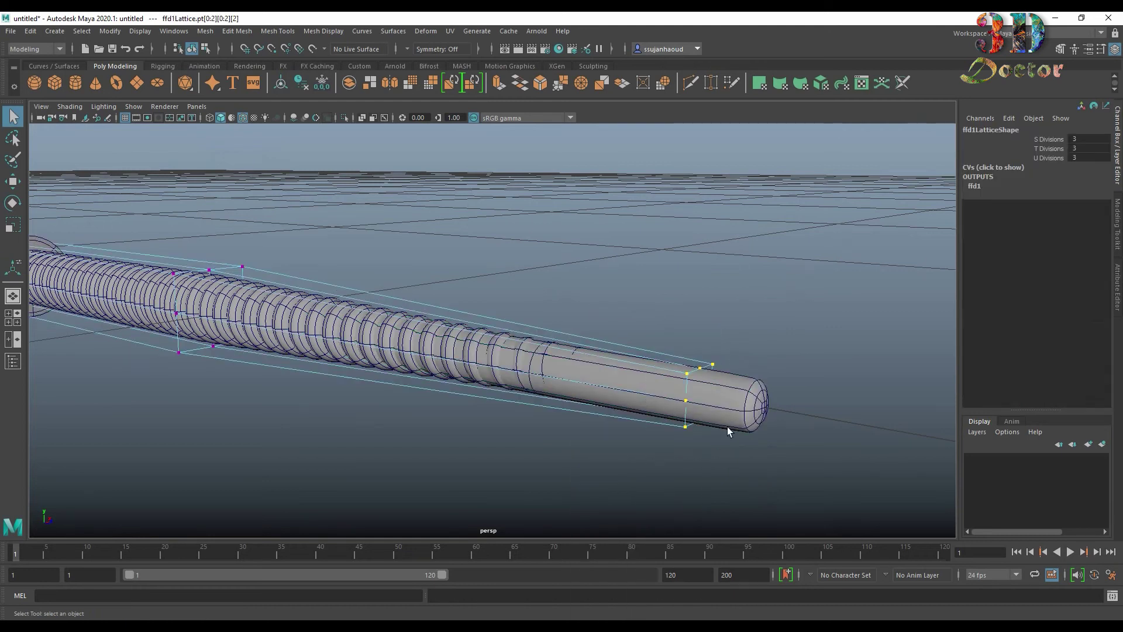
right_click(755, 320)
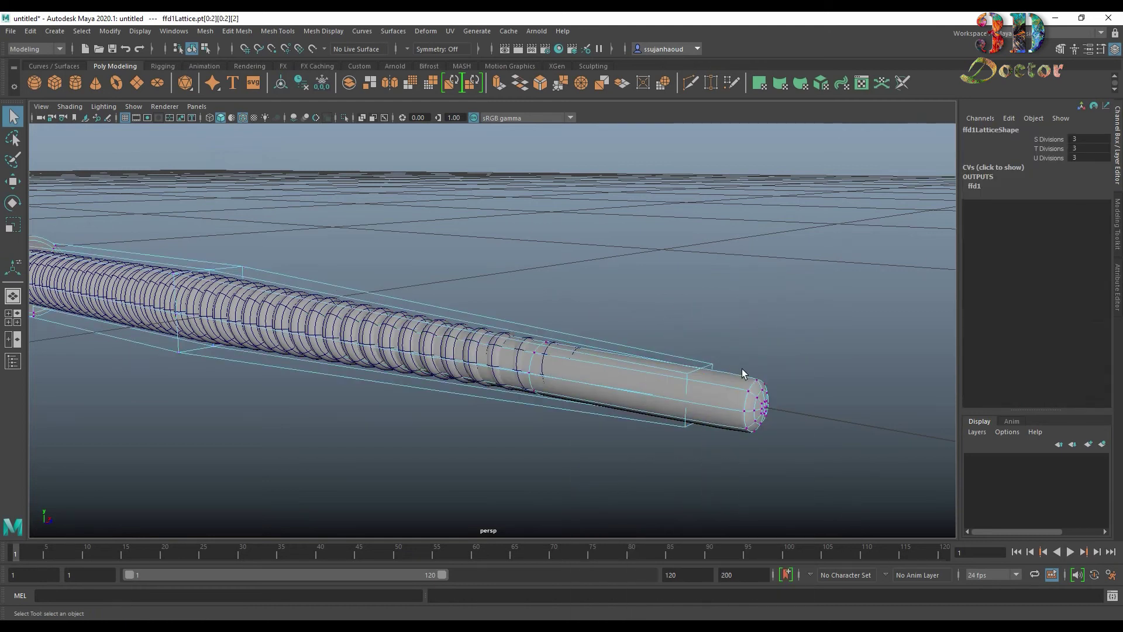
alt+drag(742, 369, 775, 375)
mouse_move(841, 300)
mouse_down()
mouse_move(903, 410)
mouse_move(727, 404)
mouse_up()
key(r)
drag(588, 413, 557, 426)
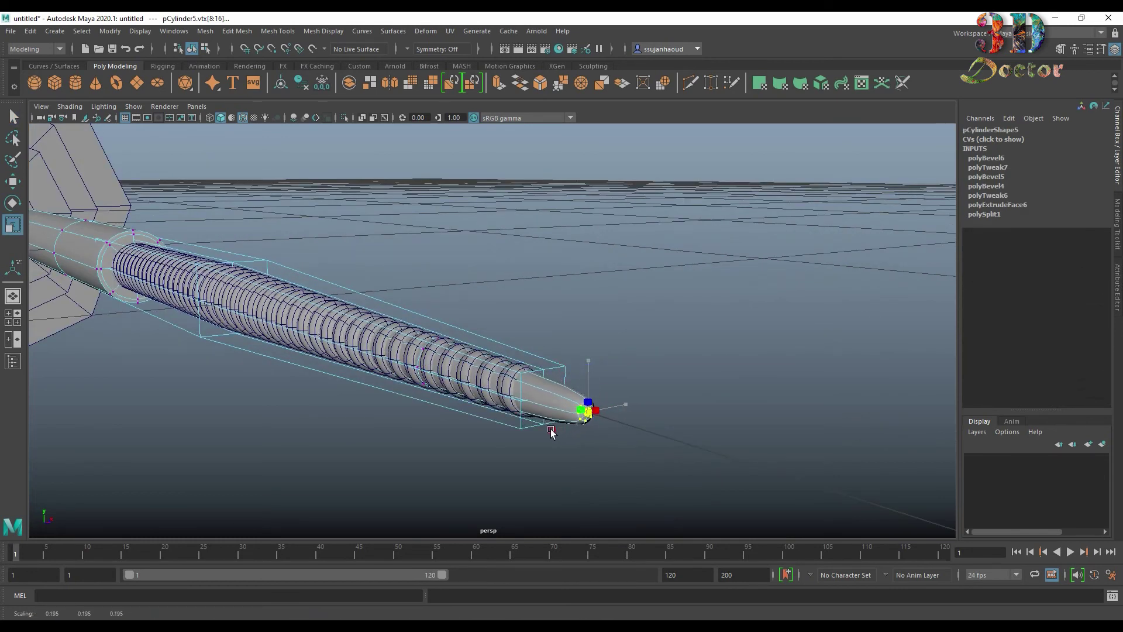
mouse_move(553, 430)
alt+mouse_down()
mouse_move(550, 447)
mouse_move(692, 383)
mouse_move(706, 356)
alt+mouse_up()
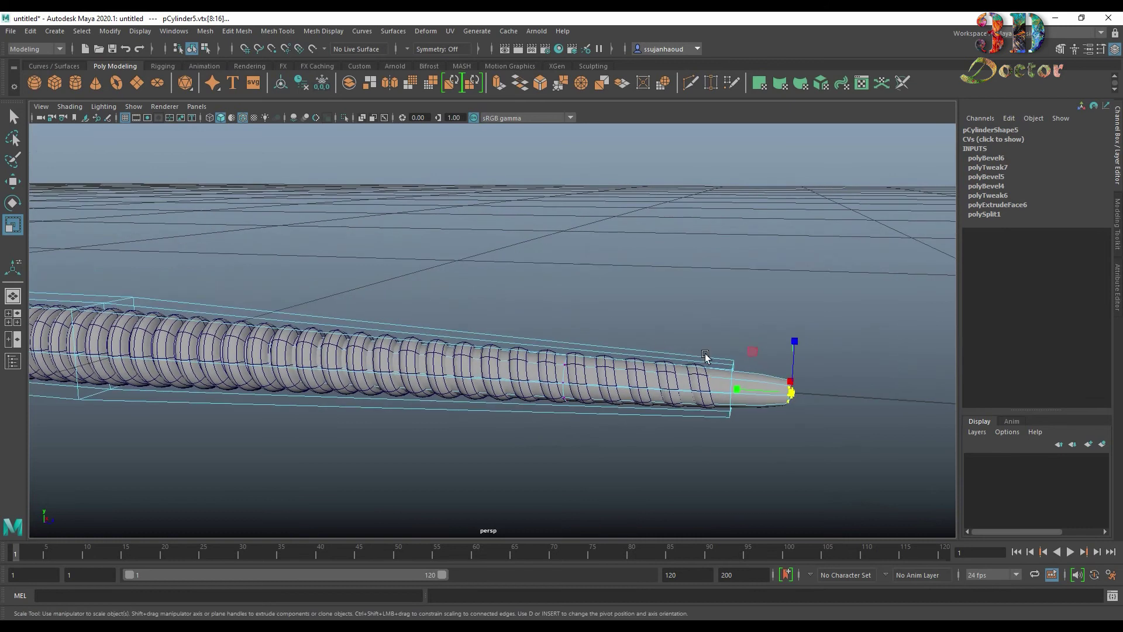
right_drag(706, 357, 808, 276)
right_drag(767, 331, 751, 315)
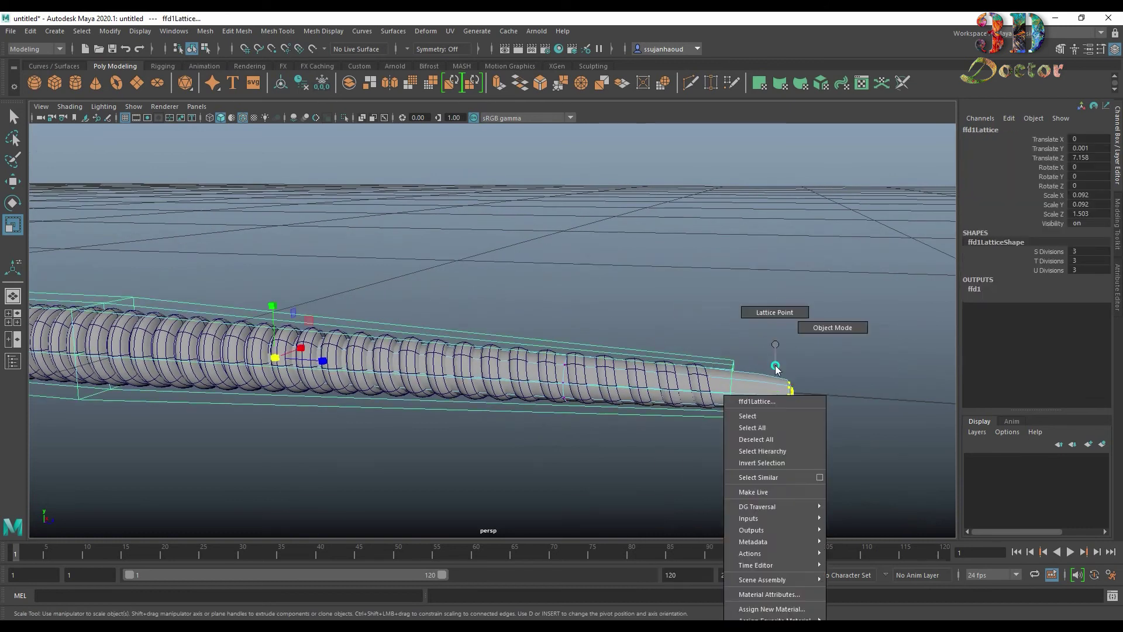
click(831, 313)
Step: Move the tip-end lattice points along the shaft and shrink them slightly
right_drag(644, 339, 629, 248)
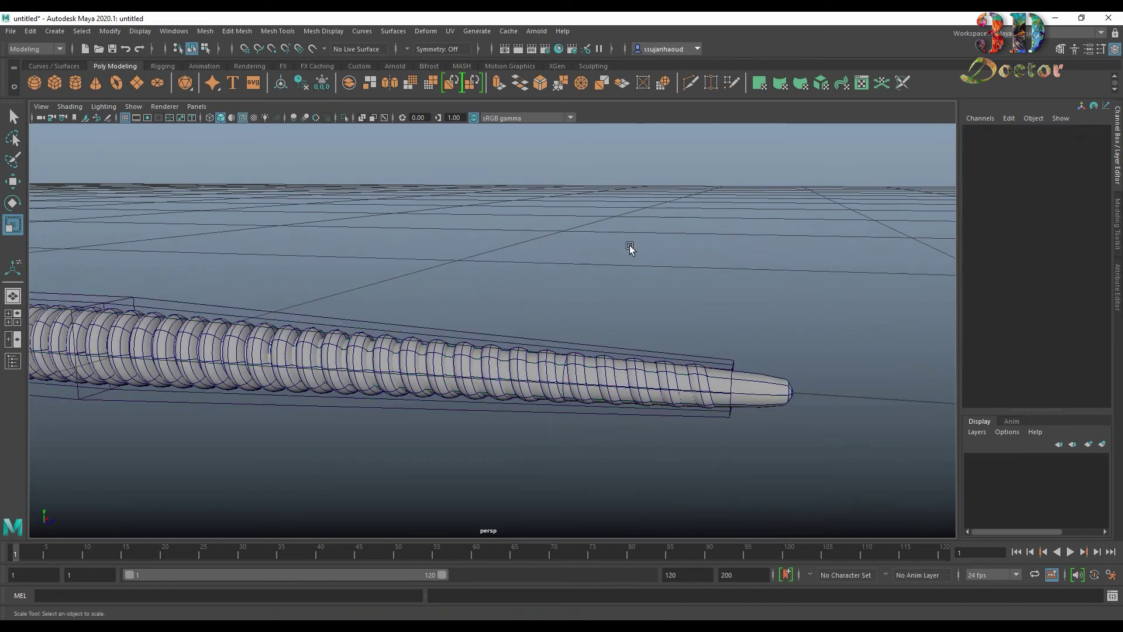
click(695, 357)
right_click(692, 357)
click(691, 312)
drag(679, 307, 798, 466)
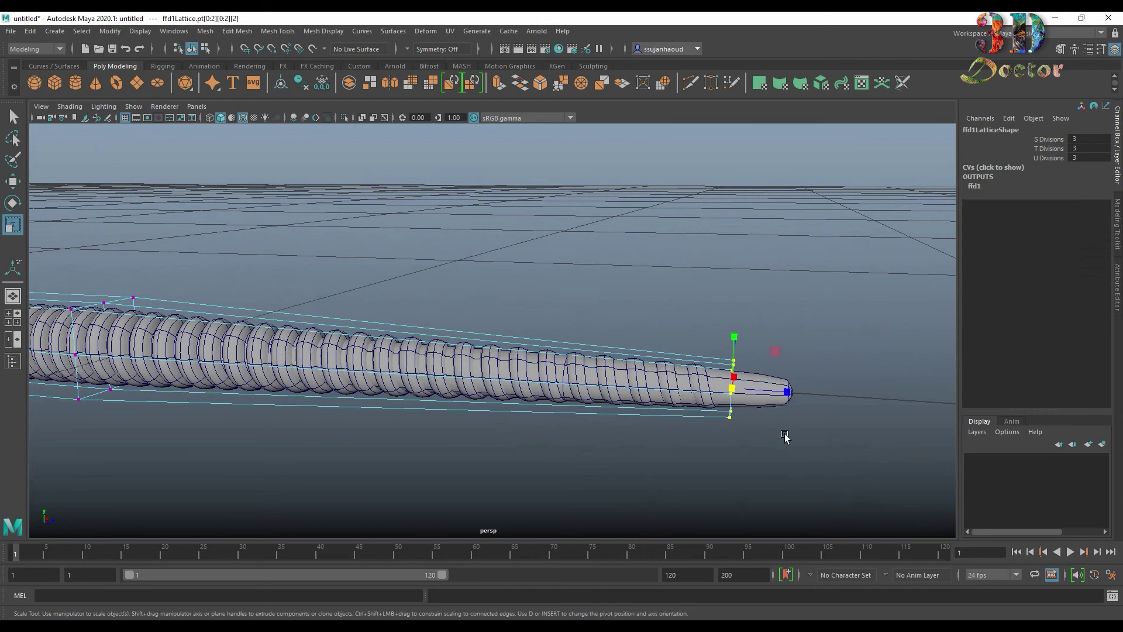
key(w)
mouse_move(786, 392)
mouse_down()
mouse_move(828, 394)
mouse_move(770, 406)
mouse_up()
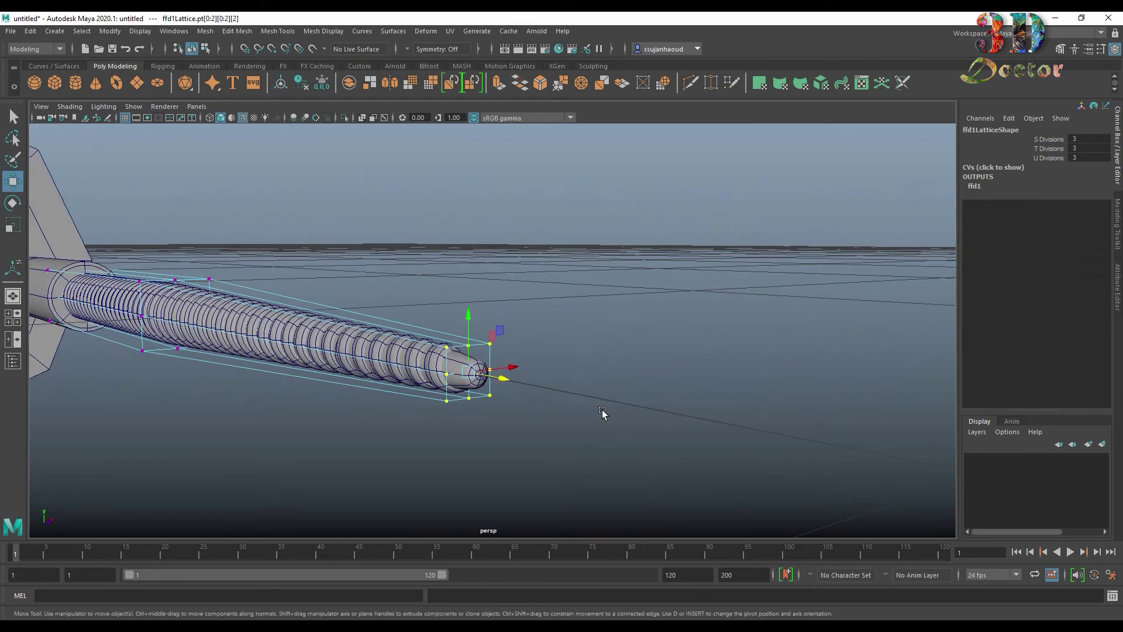
key(r)
mouse_move(470, 373)
mouse_down()
mouse_move(572, 365)
mouse_move(577, 382)
mouse_up()
Step: Shift the middle column of lattice points toward the tip
key(w)
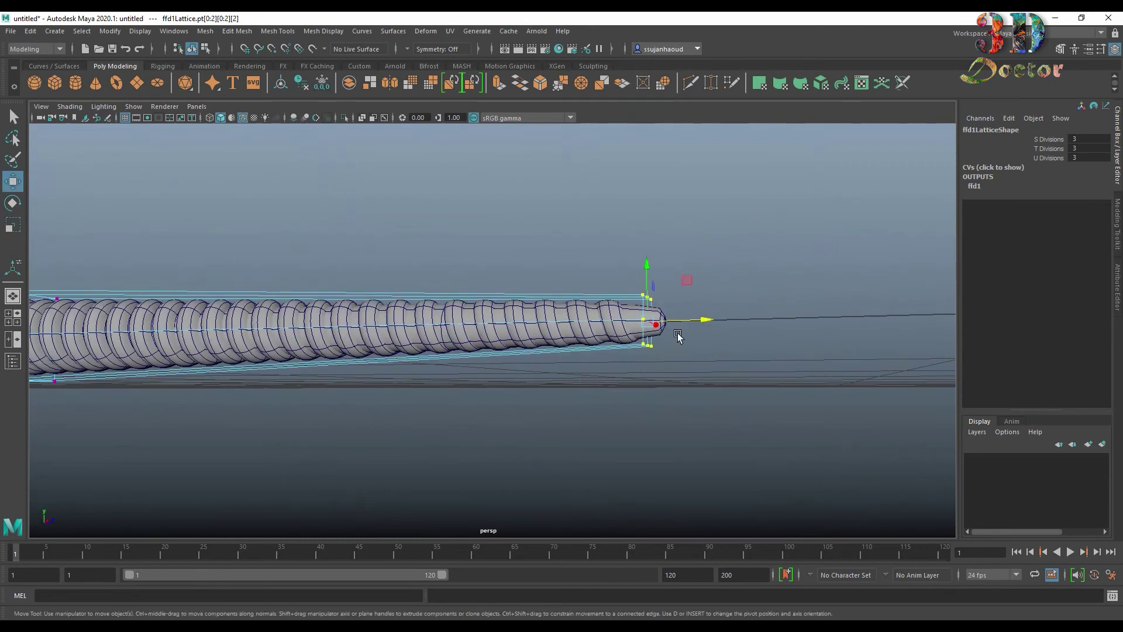
mouse_move(677, 333)
alt+mouse_down()
mouse_move(581, 346)
mouse_move(611, 343)
alt+mouse_up()
alt+right_drag(477, 383, 503, 358)
mouse_move(503, 358)
alt+mouse_down()
mouse_move(564, 343)
mouse_move(564, 328)
alt+mouse_up()
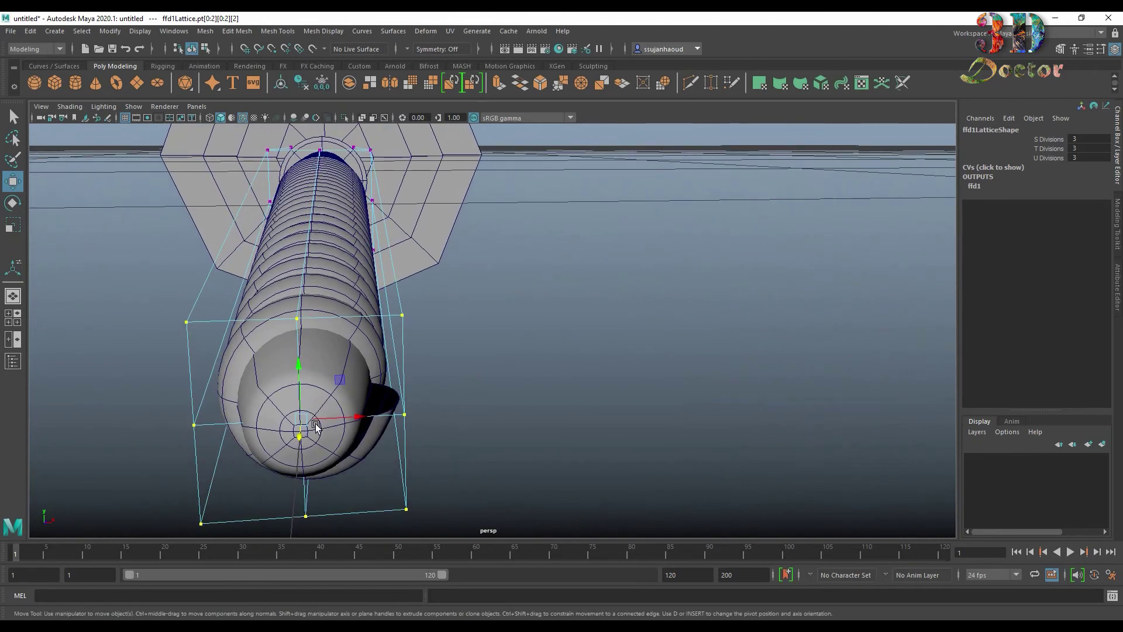
mouse_move(382, 421)
alt+mouse_down()
mouse_move(527, 401)
mouse_move(447, 401)
mouse_move(185, 236)
mouse_move(274, 401)
alt+mouse_up()
mouse_move(263, 302)
mouse_down()
mouse_move(480, 302)
mouse_move(451, 369)
mouse_move(456, 354)
mouse_up()
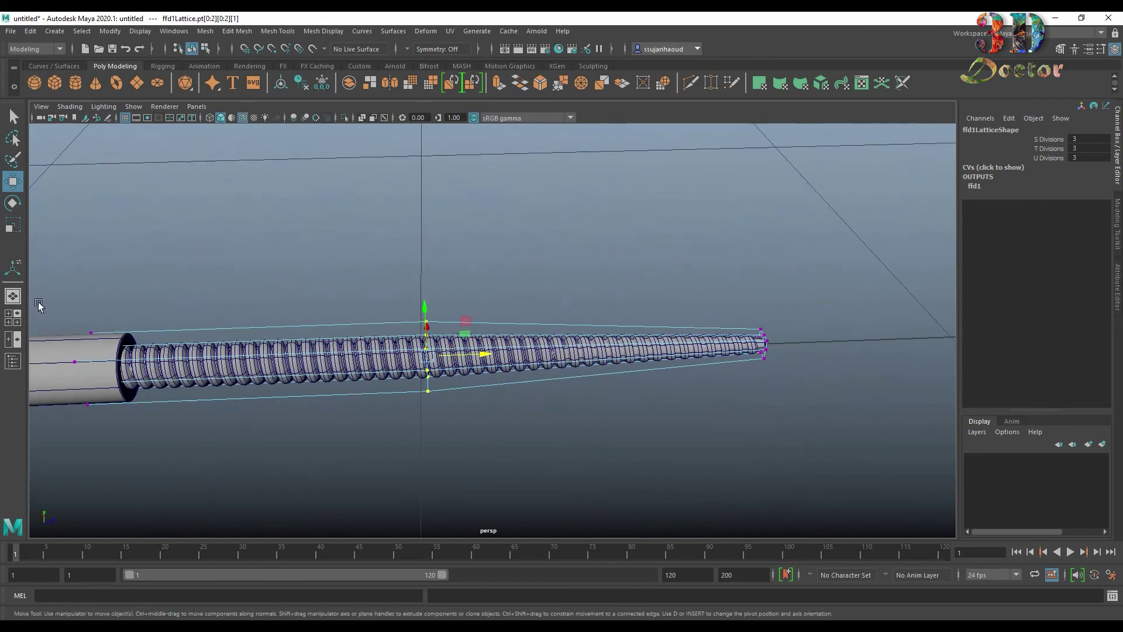
Step: Scale the left-end lattice points up to 1.113
drag(211, 458, 211, 459)
key(r)
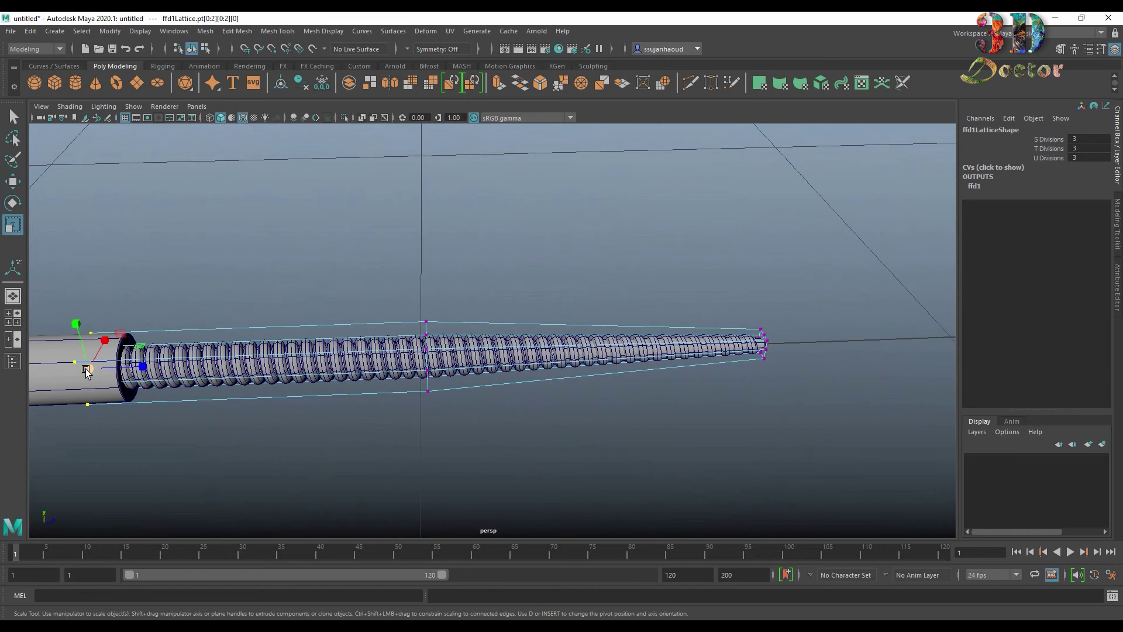
drag(86, 369, 92, 371)
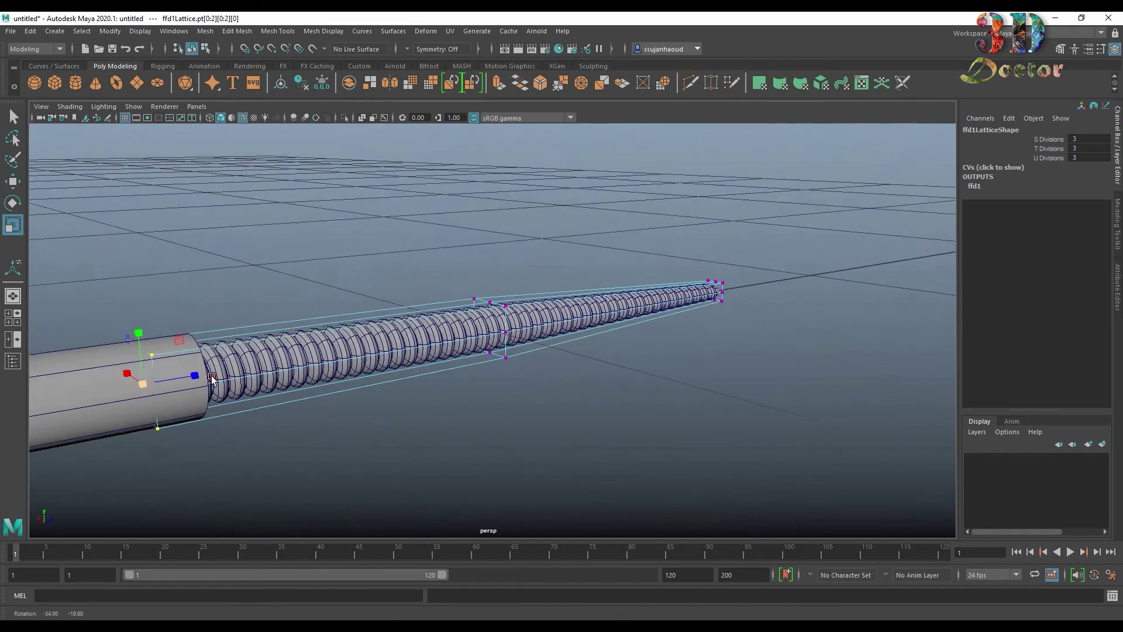
alt+drag(161, 398, 113, 394)
mouse_move(113, 393)
alt+right_down()
mouse_move(321, 334)
mouse_move(393, 427)
alt+right_up()
mouse_move(393, 428)
alt+mouse_down()
mouse_move(326, 396)
mouse_move(393, 393)
alt+mouse_up()
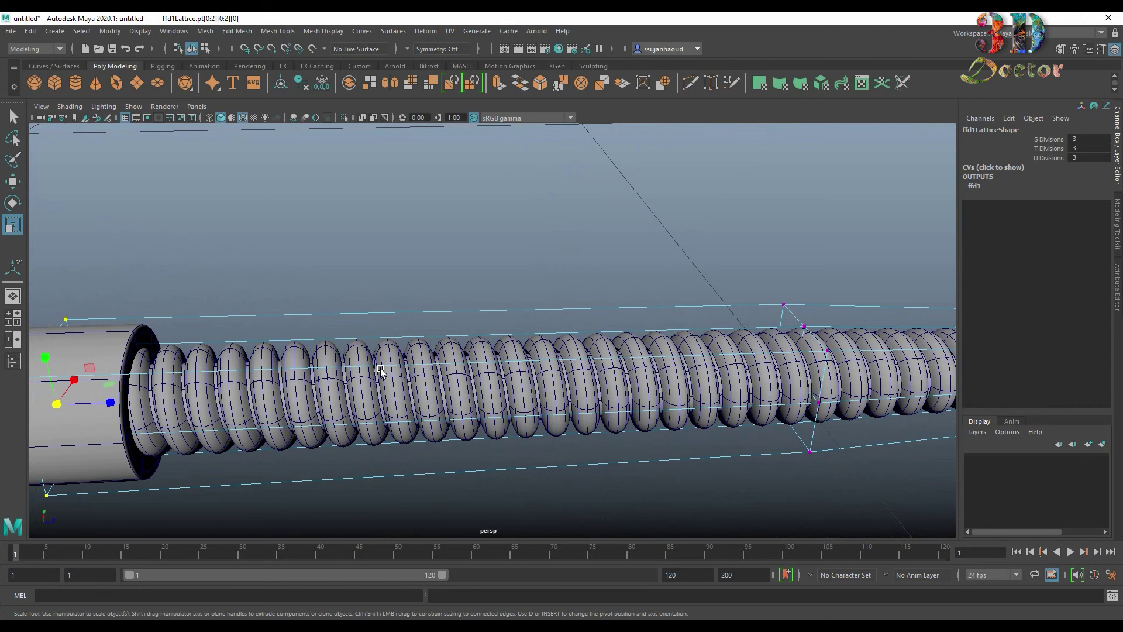
alt+drag(402, 388, 445, 363)
alt+right_drag(445, 362, 501, 336)
Step: Scale up the tube's end-ring vertices so its end section flares wider
click(165, 283)
right_click(167, 287)
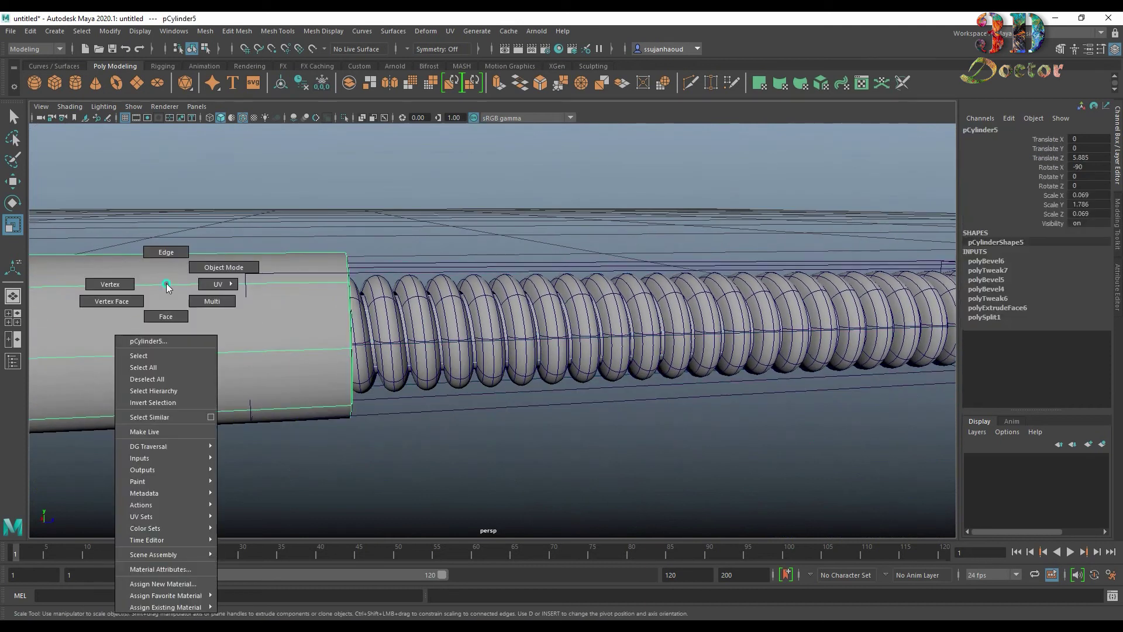
click(104, 283)
mouse_move(239, 214)
mouse_down()
mouse_move(453, 492)
mouse_move(321, 395)
mouse_up()
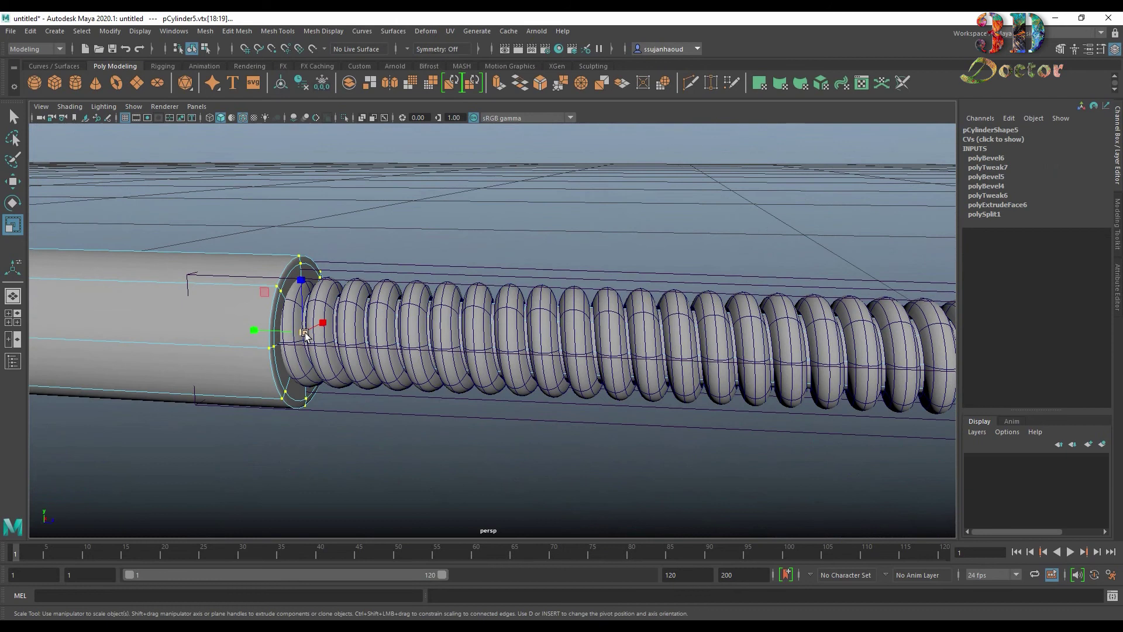
mouse_move(305, 333)
mouse_down()
mouse_move(340, 323)
mouse_move(307, 326)
mouse_up()
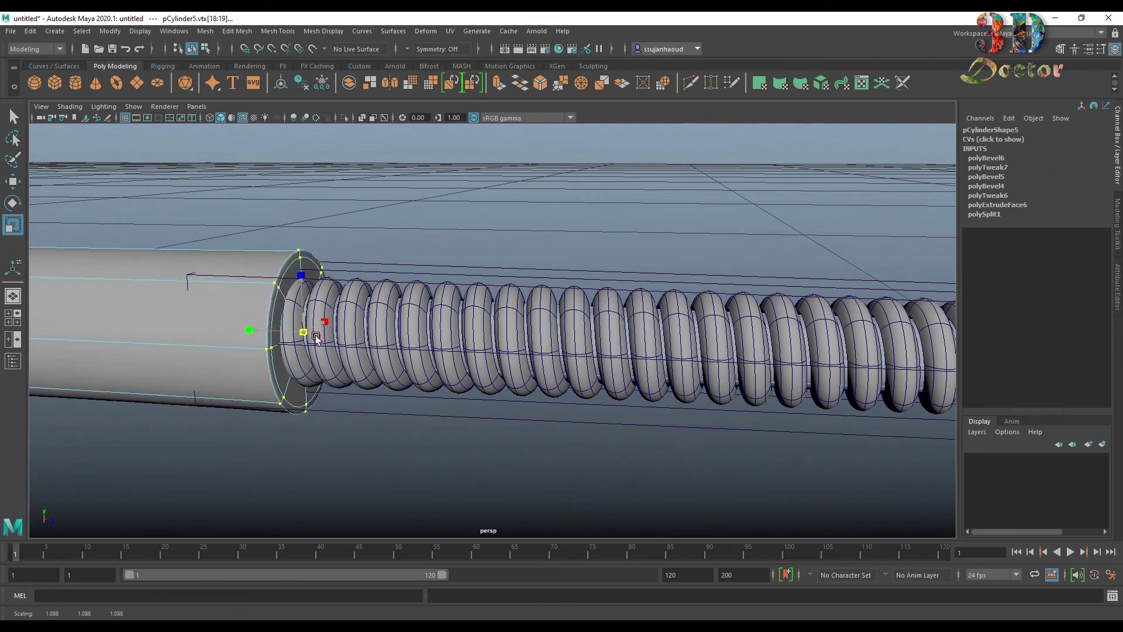
scroll(410, 324, down, 3)
scroll(475, 323, down, 1)
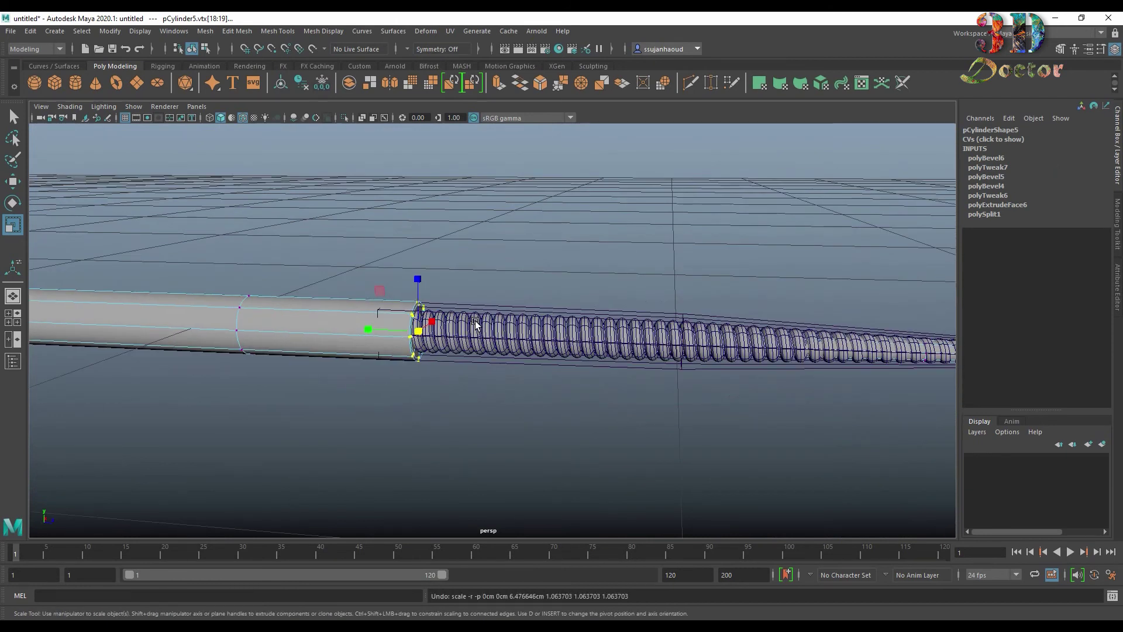
drag(189, 265, 515, 421)
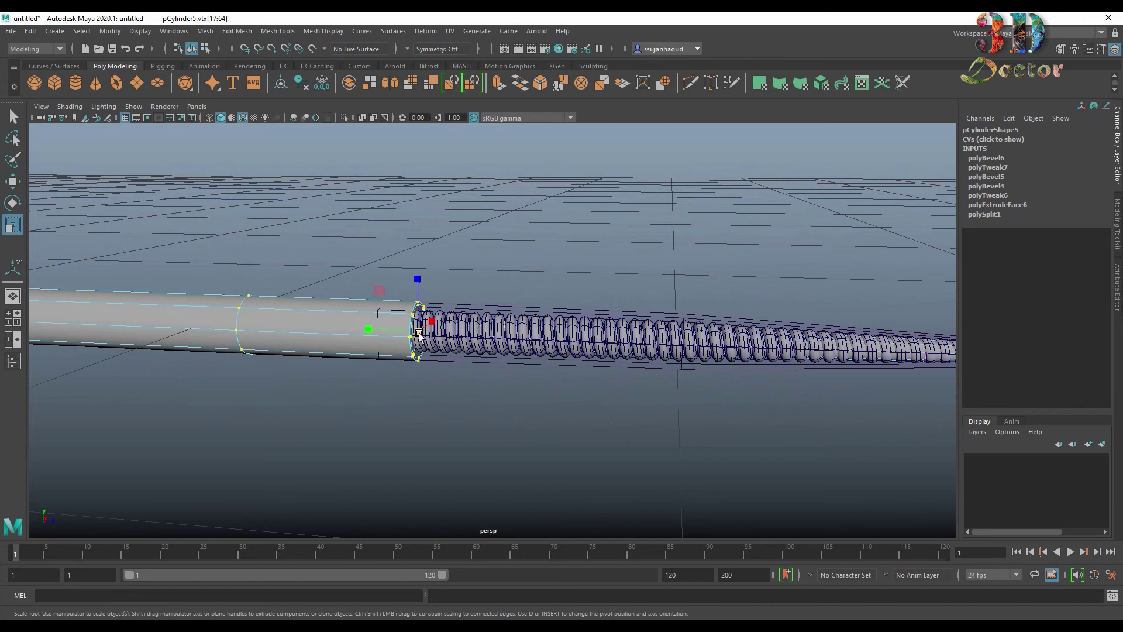
mouse_move(419, 334)
mouse_down()
mouse_move(535, 381)
mouse_move(479, 399)
mouse_move(518, 387)
mouse_up()
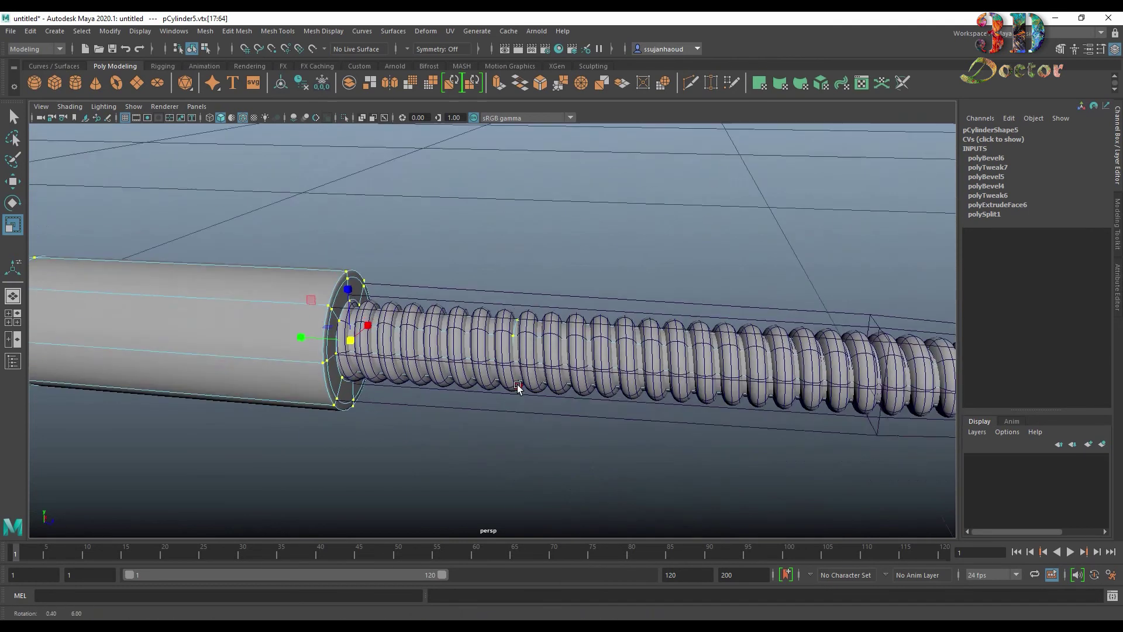
Step: Clear the vertex selection and select the spring's lattice in object mode
right_drag(282, 272, 399, 225)
click(483, 290)
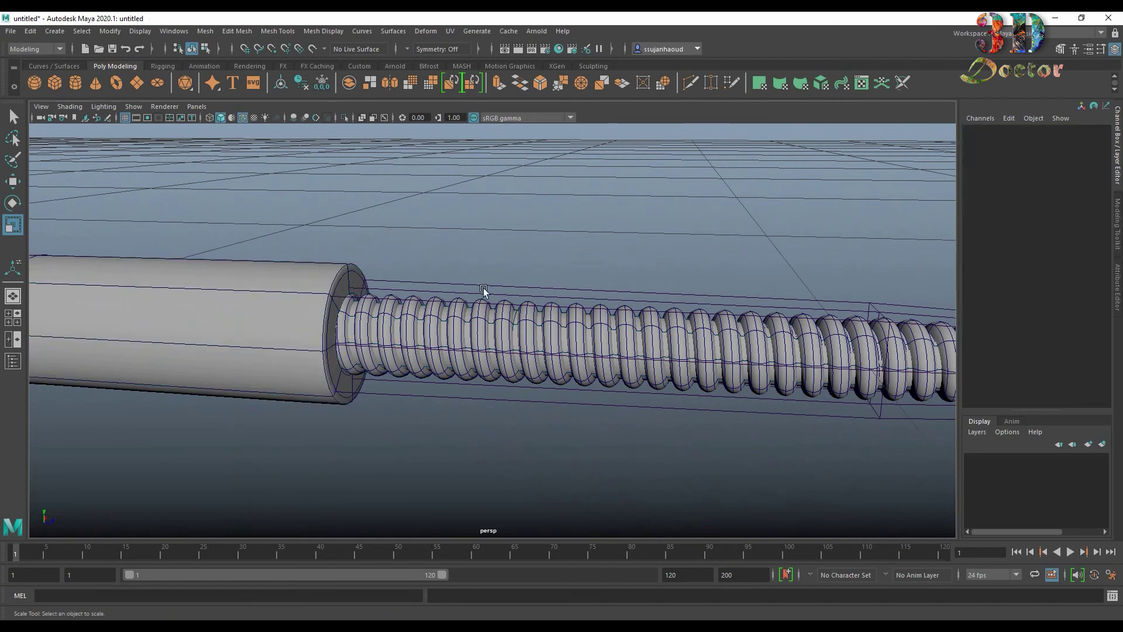
drag(515, 306, 513, 304)
mouse_move(508, 290)
right_down()
mouse_move(532, 301)
mouse_move(476, 252)
right_up()
Step: Enlarge the lattice points at the spring's base to widen its coils
right_drag(441, 296, 386, 297)
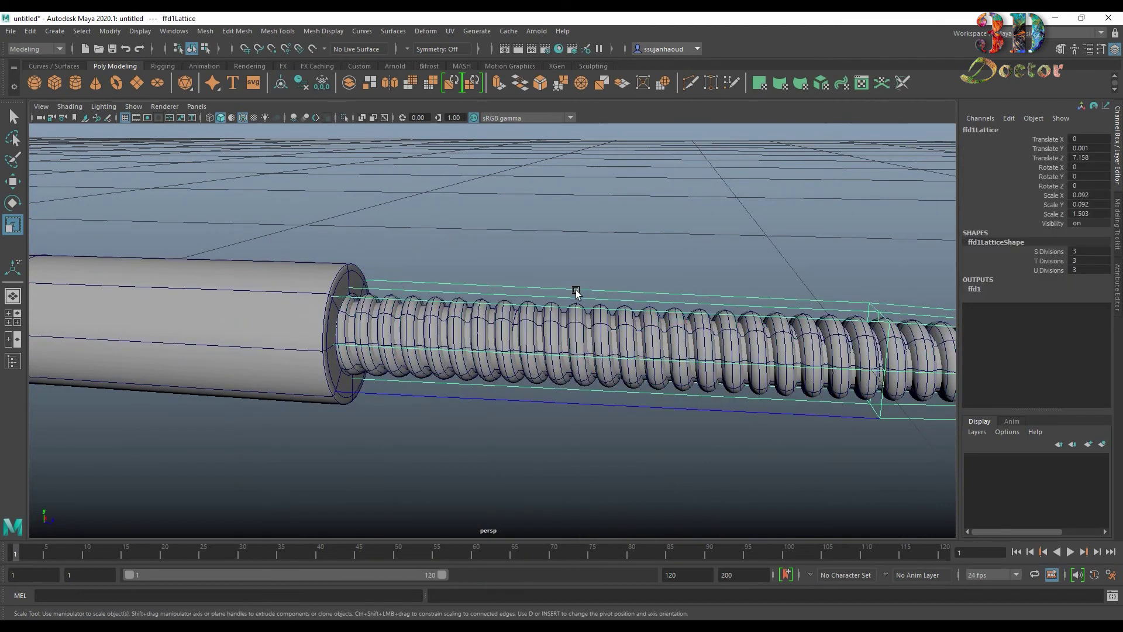
right_drag(577, 292, 571, 213)
drag(205, 235, 354, 393)
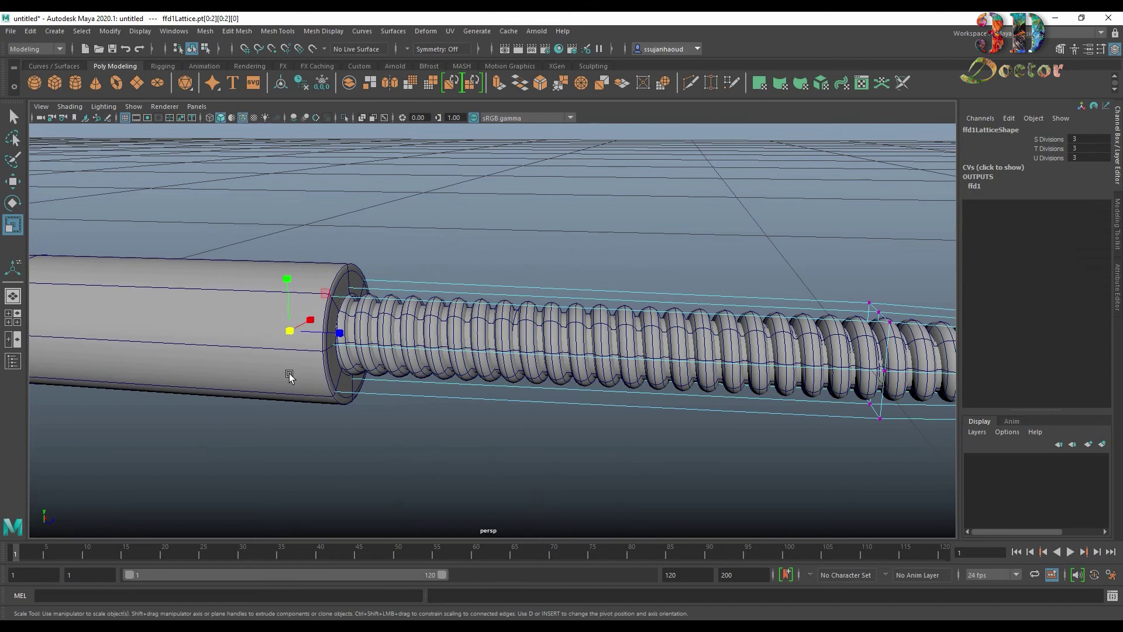
drag(290, 331, 295, 339)
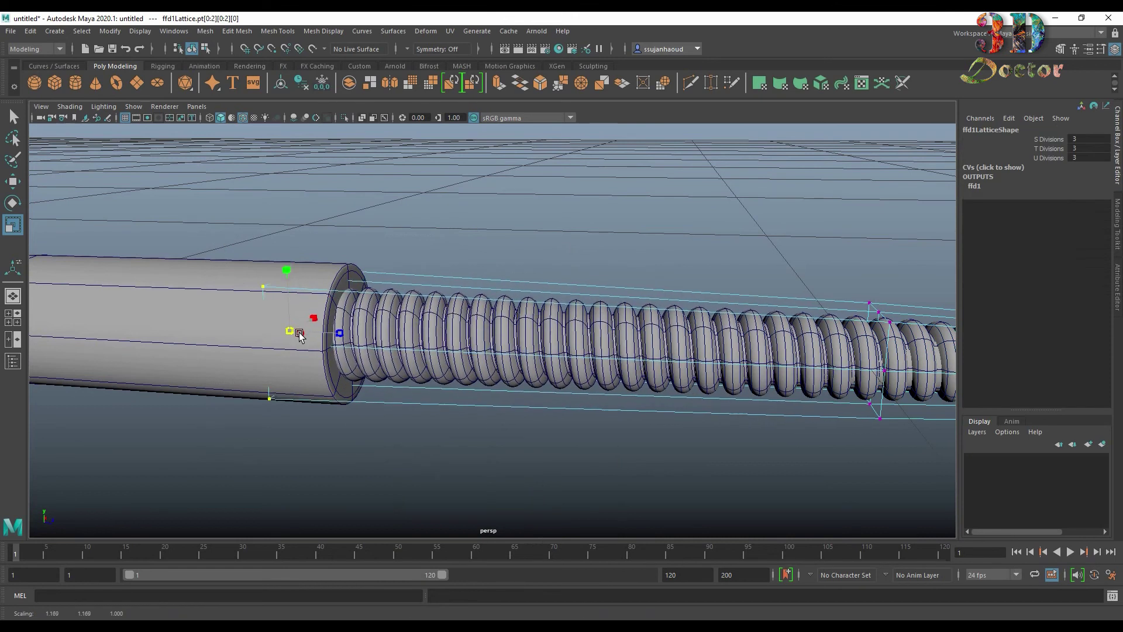
alt+drag(468, 361, 390, 379)
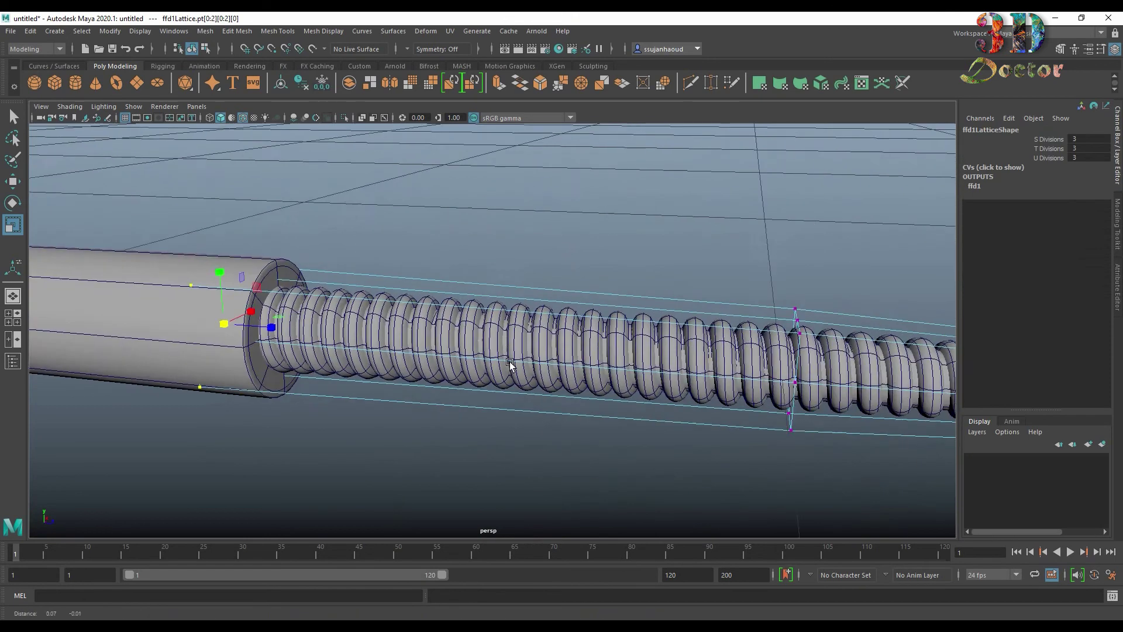
Step: Shrink the middle lattice slice and slide it toward the tip
alt+drag(602, 338, 578, 333)
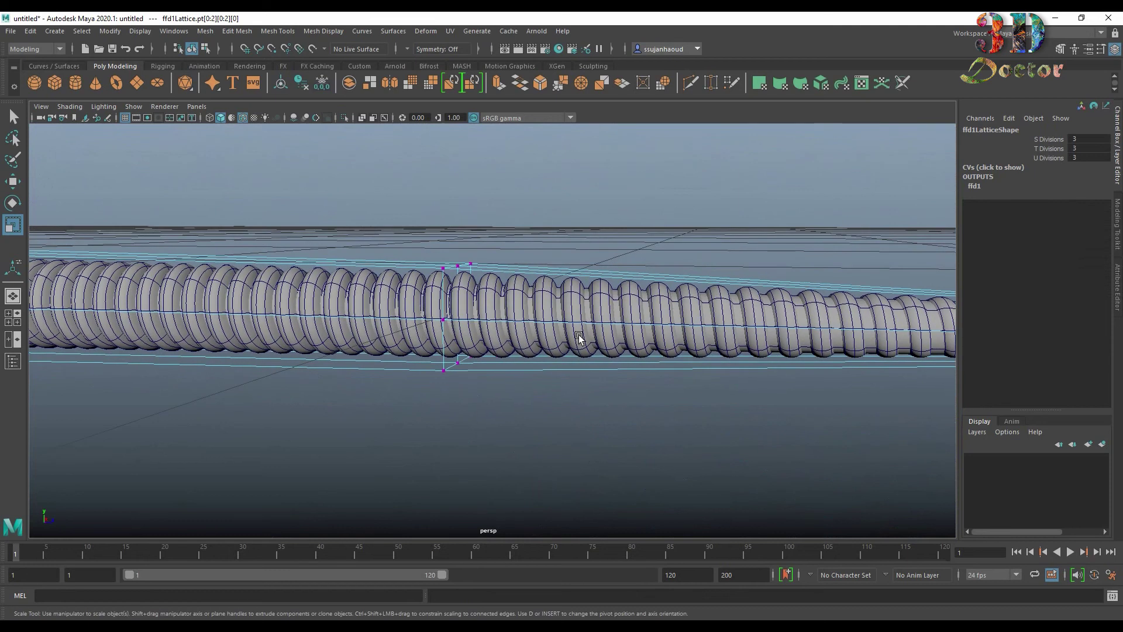
drag(337, 221, 522, 400)
mouse_move(461, 314)
mouse_down()
mouse_move(454, 325)
mouse_move(637, 356)
mouse_move(492, 346)
mouse_move(554, 366)
mouse_up()
scroll(475, 331, down, 5)
key(w)
mouse_move(497, 304)
mouse_down()
mouse_move(554, 306)
mouse_move(543, 311)
mouse_up()
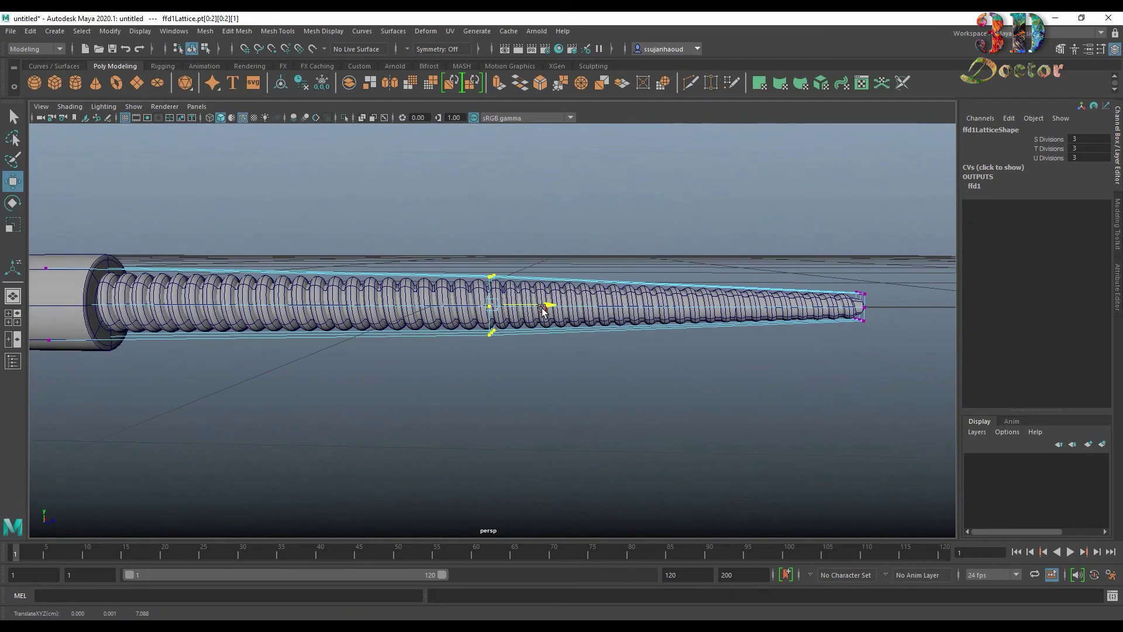
Step: Return to object mode and select the spring mesh
mouse_move(707, 345)
alt+mouse_down()
mouse_move(639, 343)
mouse_move(597, 381)
mouse_move(627, 372)
alt+mouse_up()
mouse_move(628, 371)
alt+right_down()
mouse_move(524, 373)
mouse_move(630, 359)
alt+right_up()
right_drag(477, 326, 514, 306)
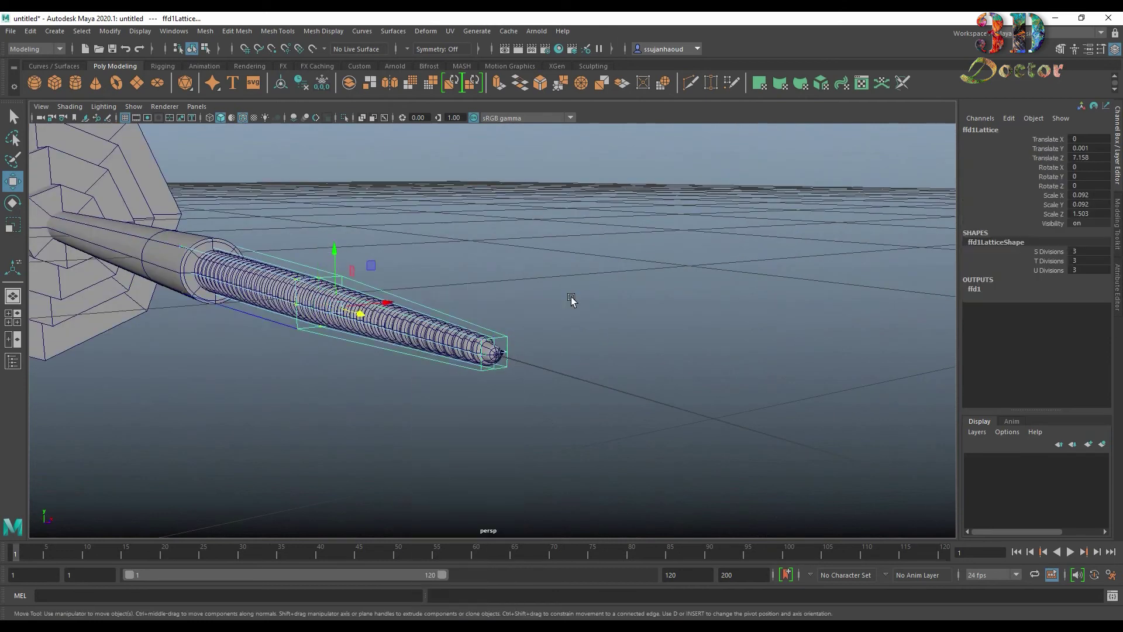
alt+drag(571, 301, 607, 293)
drag(515, 239, 727, 402)
Step: Delete the spring's construction history via Delete by Type > History
click(30, 31)
mouse_move(64, 169)
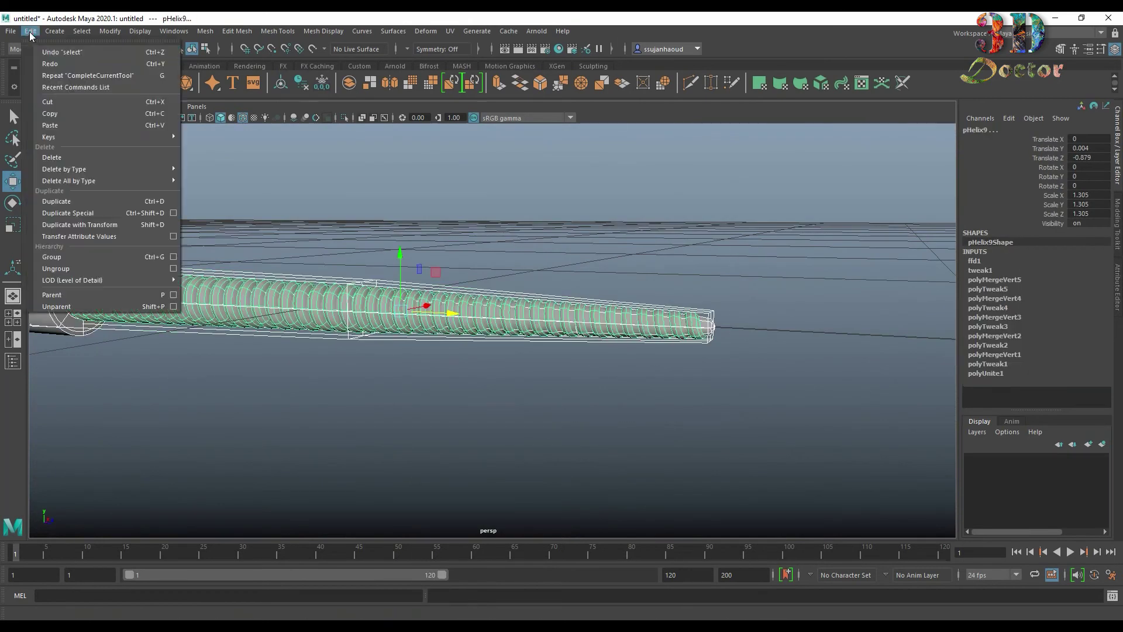
click(234, 172)
mouse_move(670, 261)
alt+mouse_down()
mouse_move(722, 266)
mouse_move(509, 270)
mouse_move(506, 287)
alt+mouse_up()
scroll(465, 283, up, 3)
scroll(394, 276, up, 5)
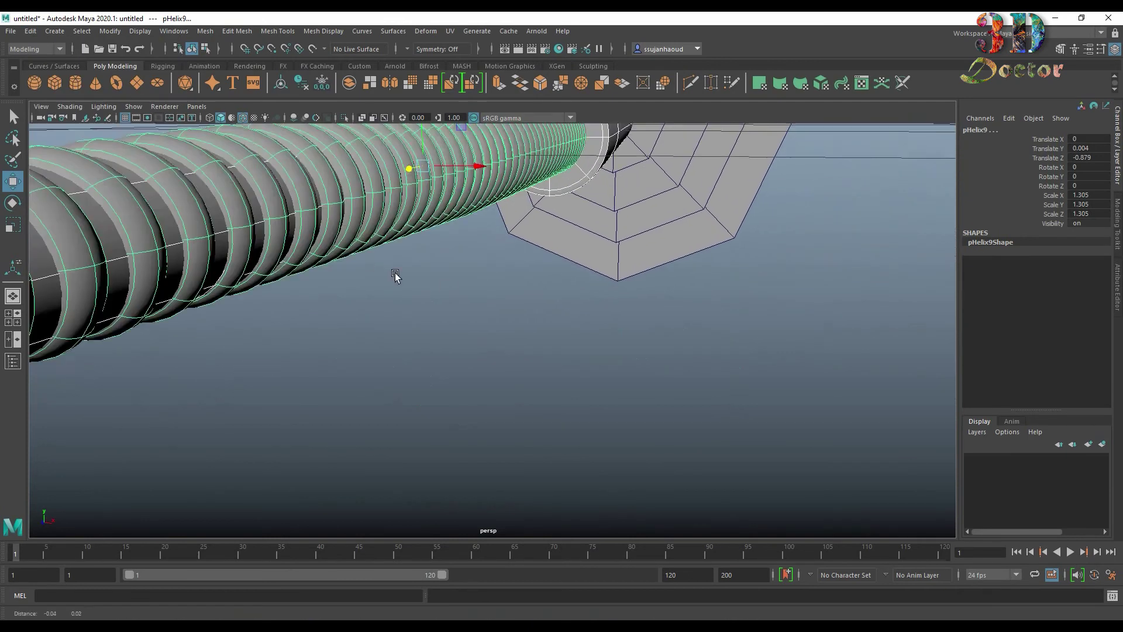
scroll(454, 268, down, 7)
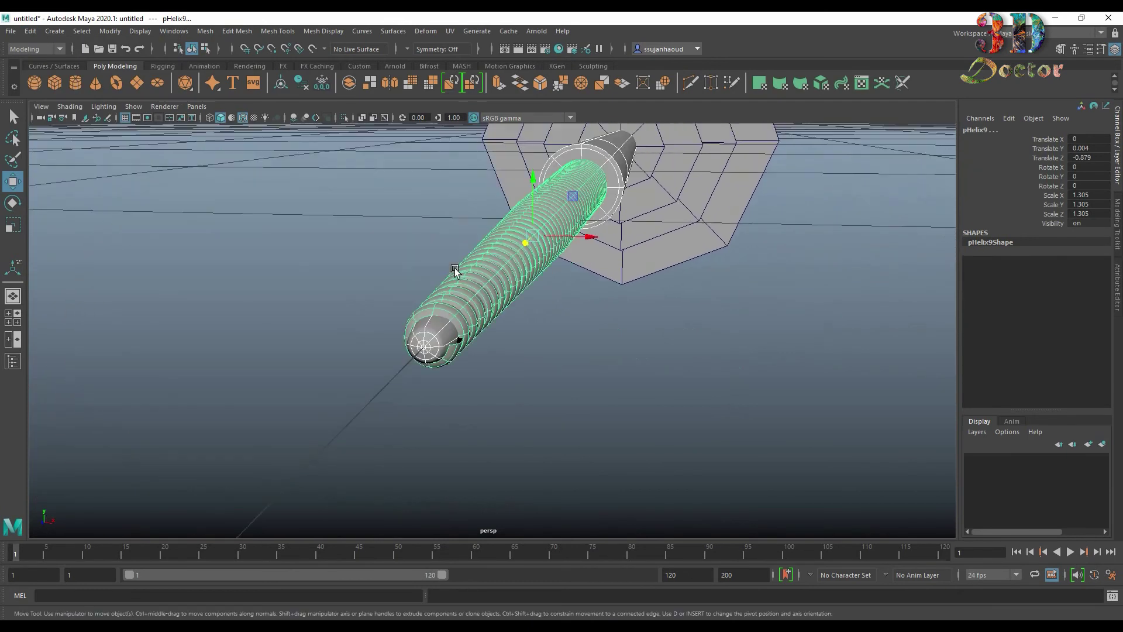
alt+drag(455, 268, 447, 334)
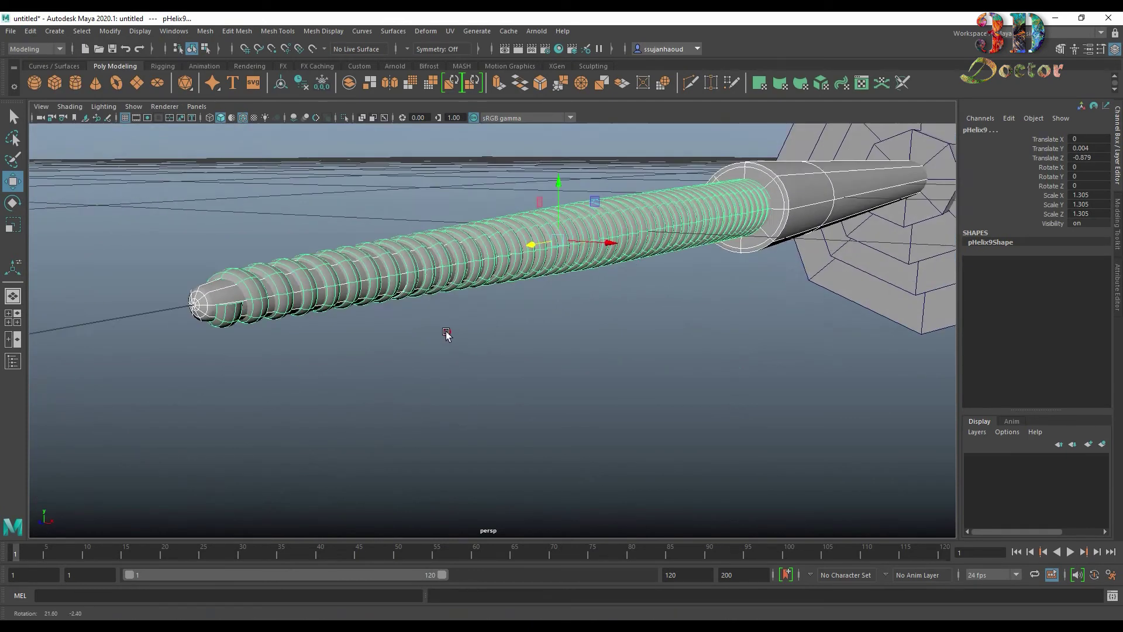
scroll(303, 306, up, 3)
alt+drag(346, 287, 387, 293)
Step: Move a few vertices near the spring's tip along the spring
right_drag(450, 307, 389, 308)
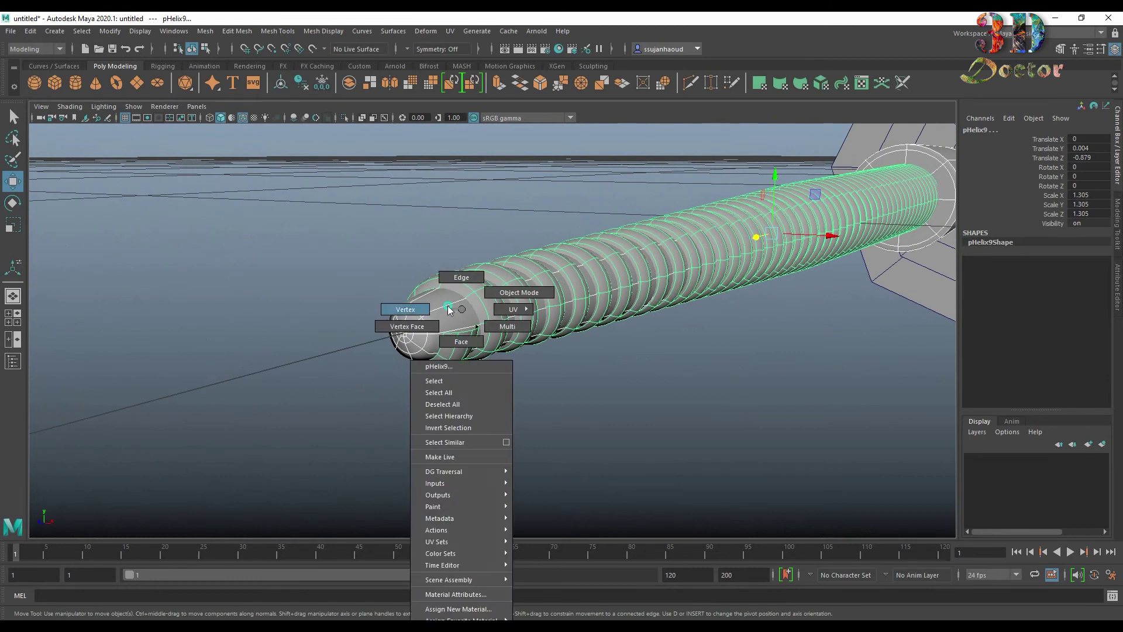
click(460, 334)
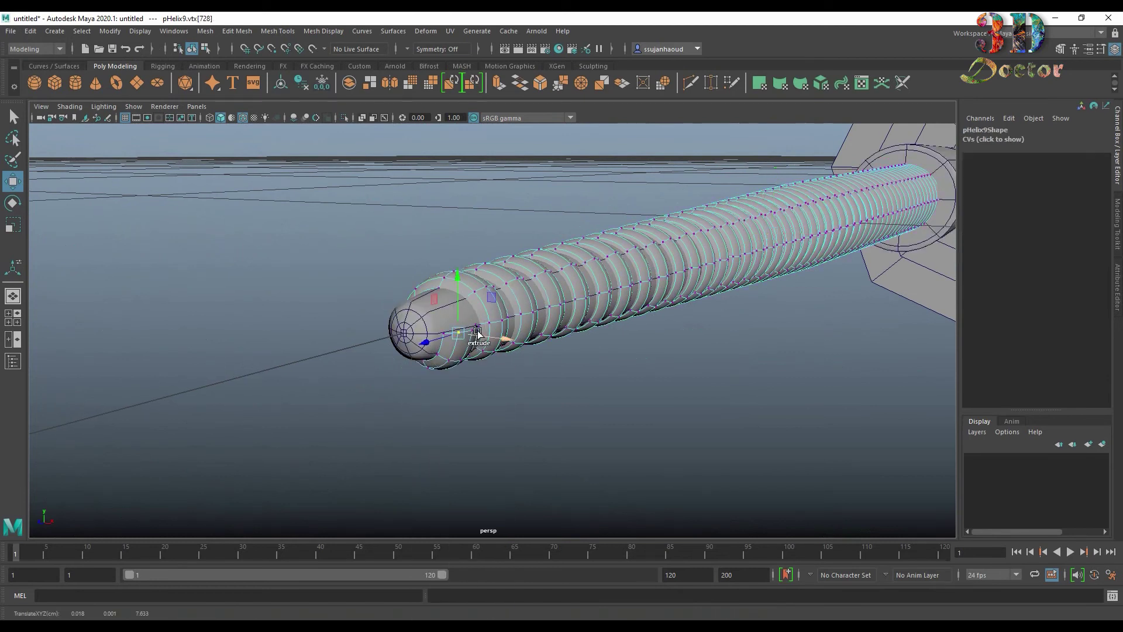
key(q)
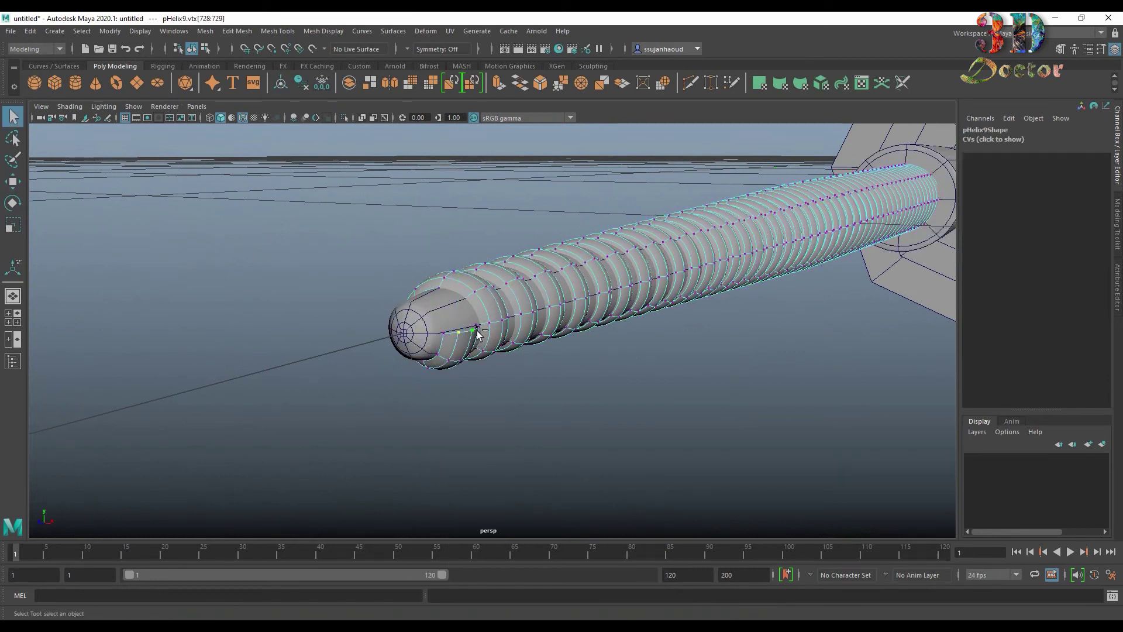
key(w)
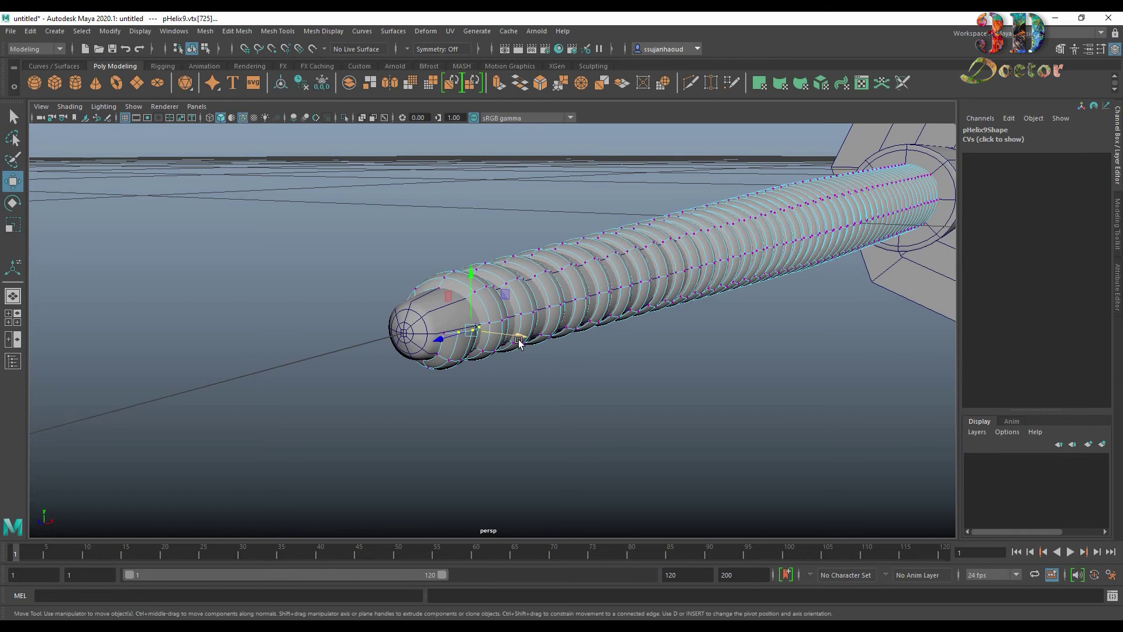
drag(468, 332, 512, 341)
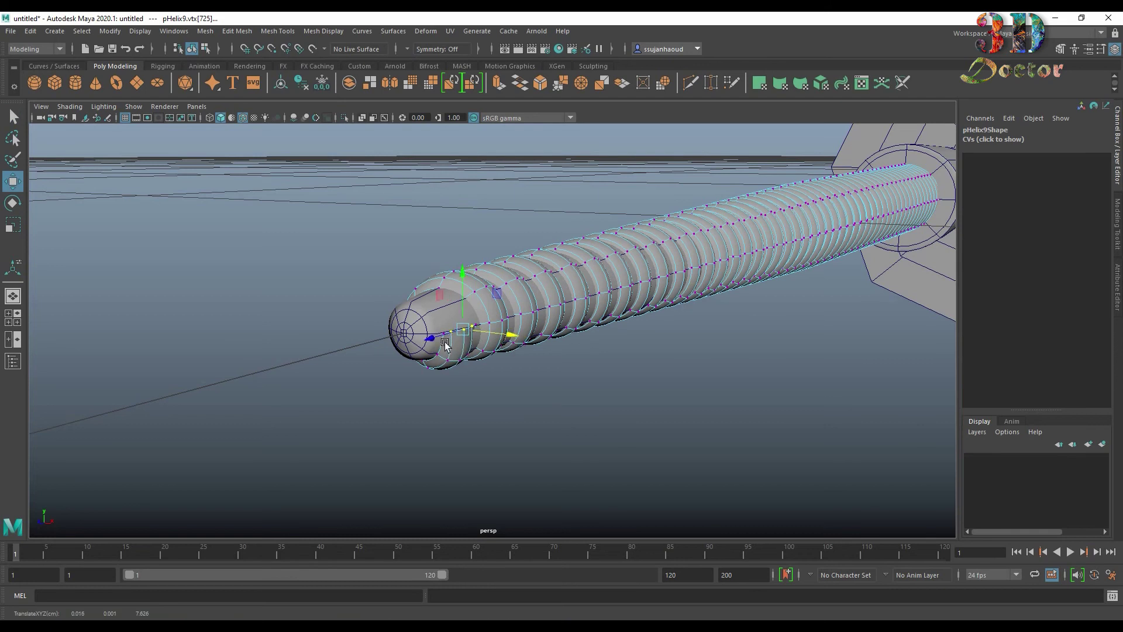
key(q)
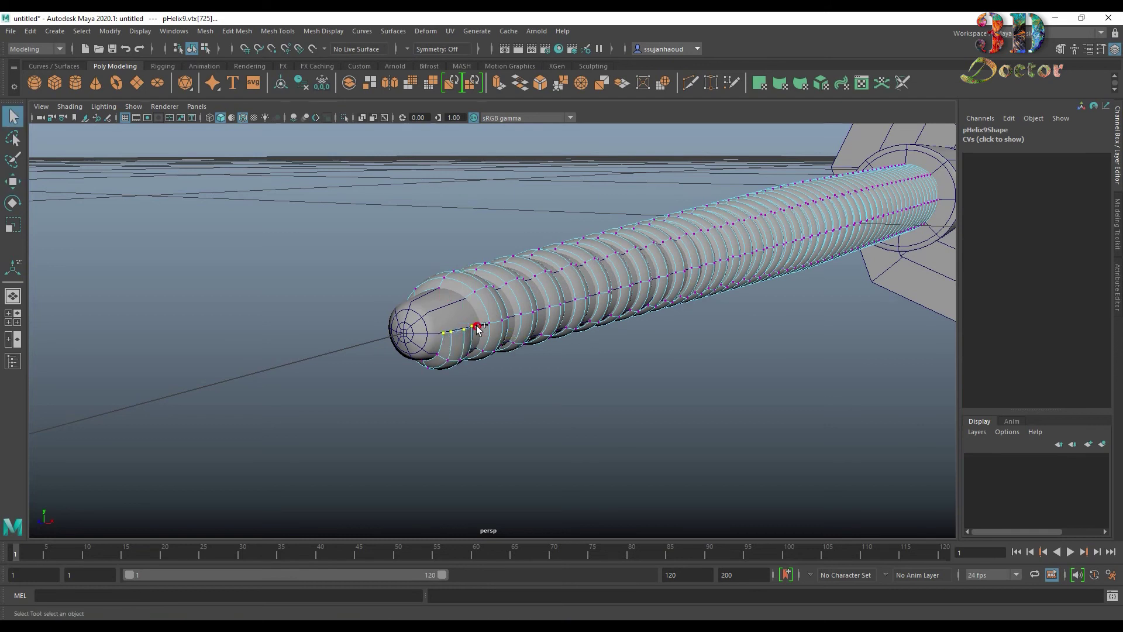
key(w)
drag(453, 328, 614, 358)
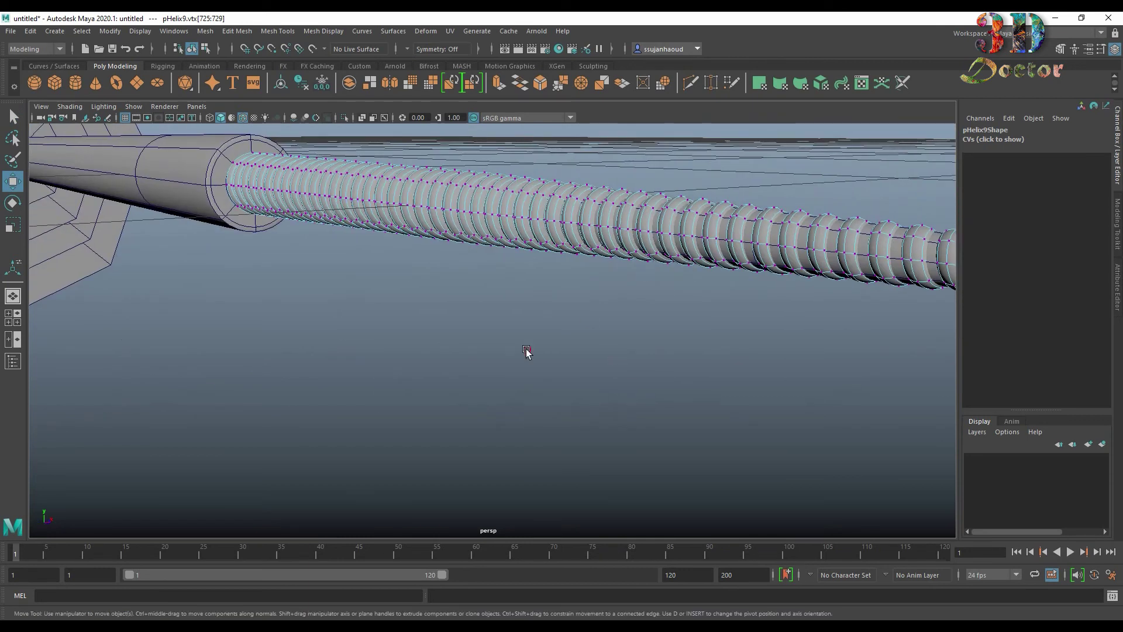
Step: Return to object mode and select the small octagonal collar at the shaft's base
click(529, 348)
alt+drag(529, 348, 532, 296)
right_drag(531, 284, 654, 221)
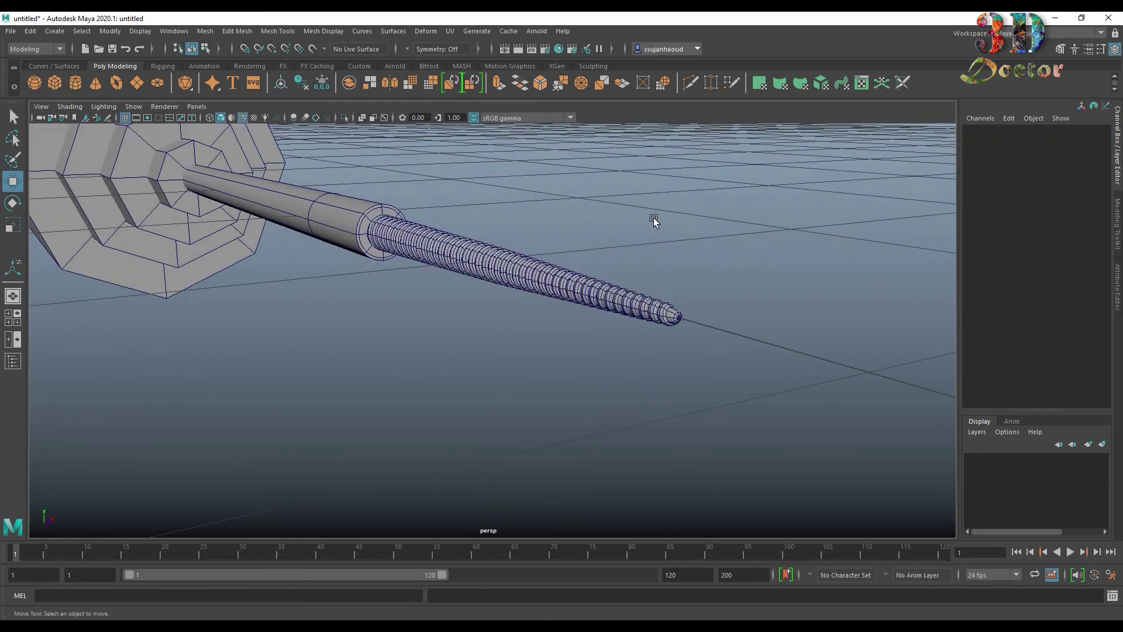
mouse_move(654, 220)
alt+mouse_down()
mouse_move(647, 244)
mouse_move(481, 244)
mouse_move(659, 263)
mouse_move(438, 253)
alt+mouse_up()
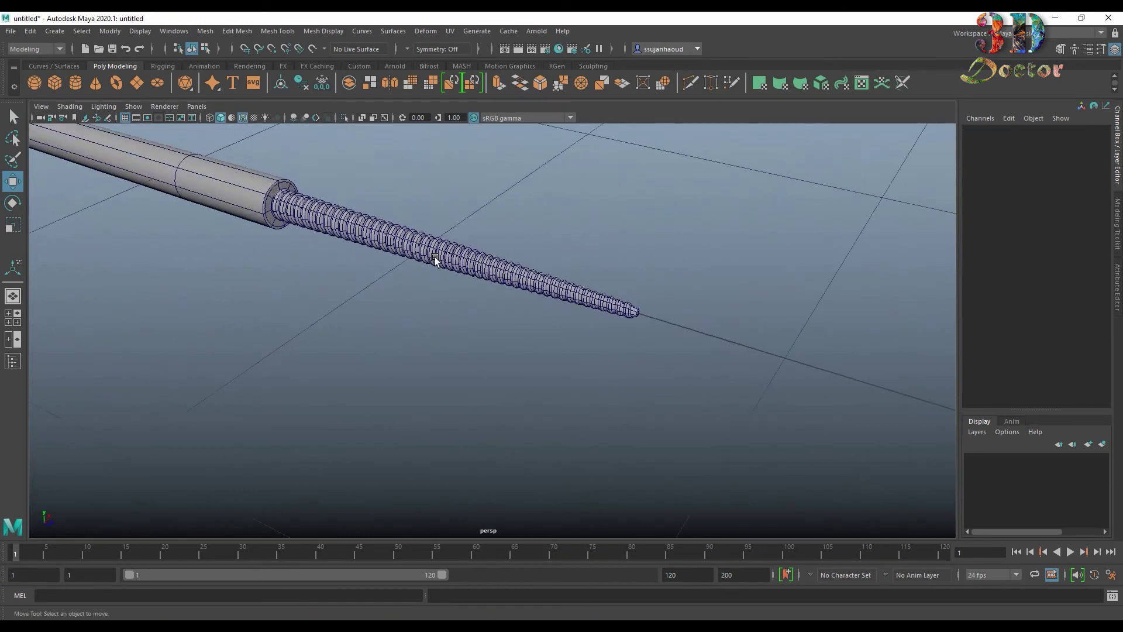
mouse_move(439, 253)
alt+middle_down()
mouse_move(389, 208)
mouse_move(441, 406)
alt+middle_up()
mouse_move(441, 406)
alt+right_down()
mouse_move(351, 188)
mouse_move(513, 304)
mouse_move(490, 213)
alt+right_up()
click(491, 282)
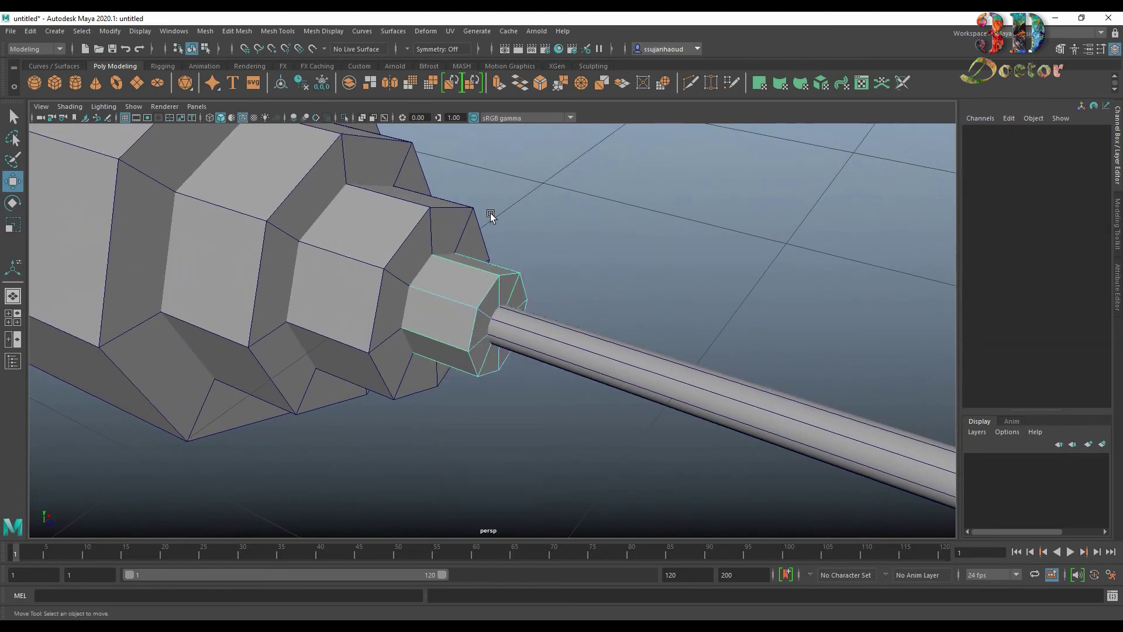
Step: Bevel an edge loop on the small cylinder, then undo it
double_click(491, 294)
click(540, 83)
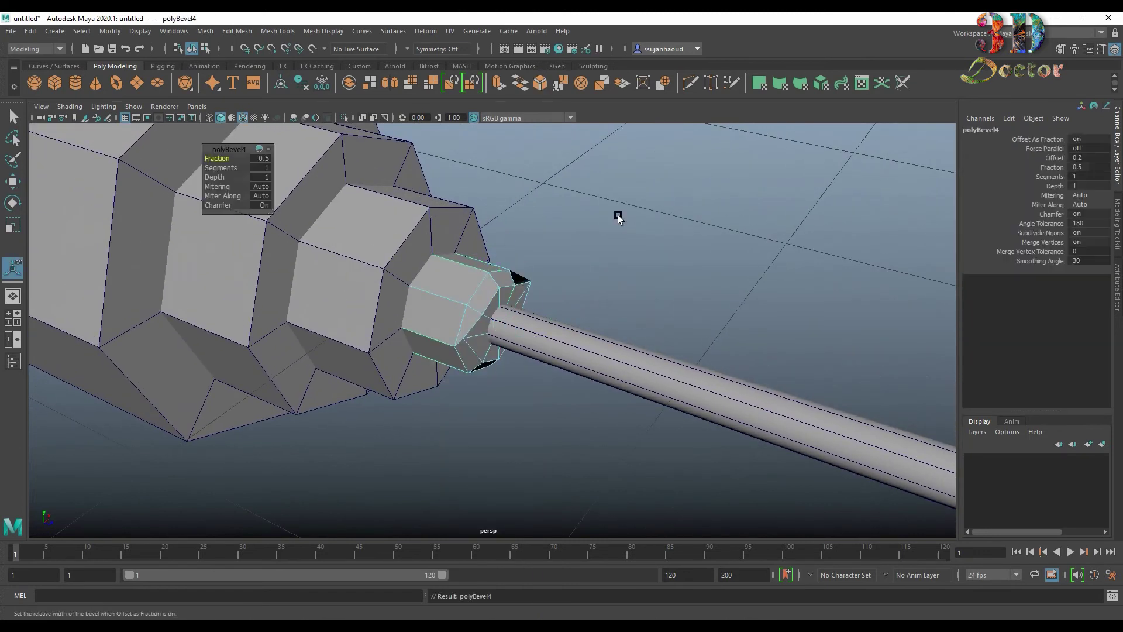
click(619, 232)
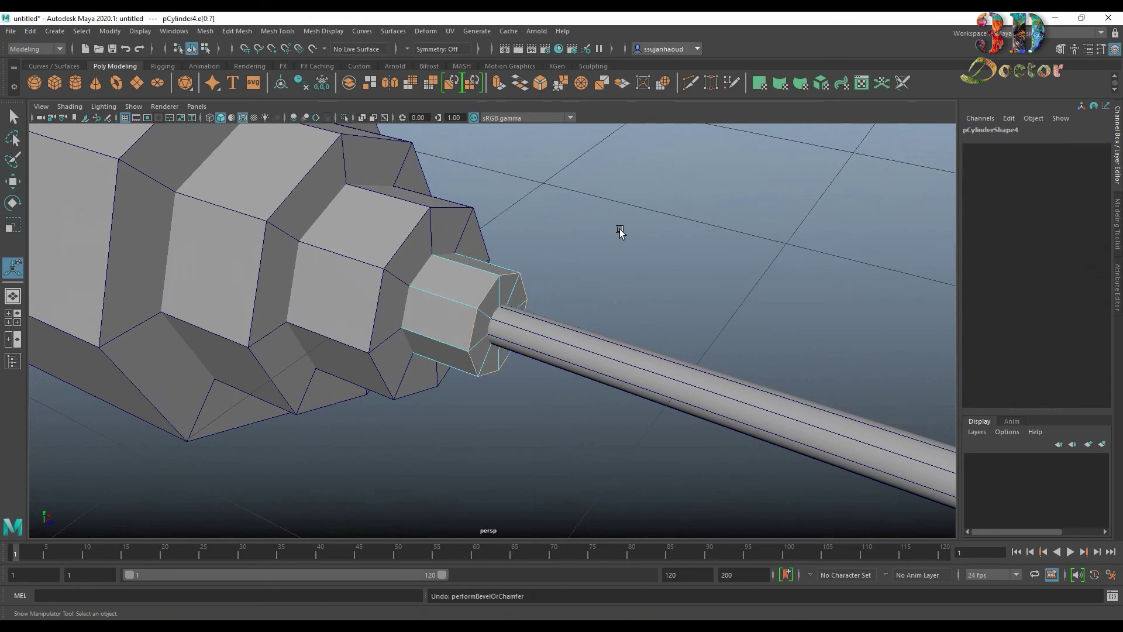
alt+right_drag(529, 234, 660, 345)
alt+middle_drag(659, 346, 541, 200)
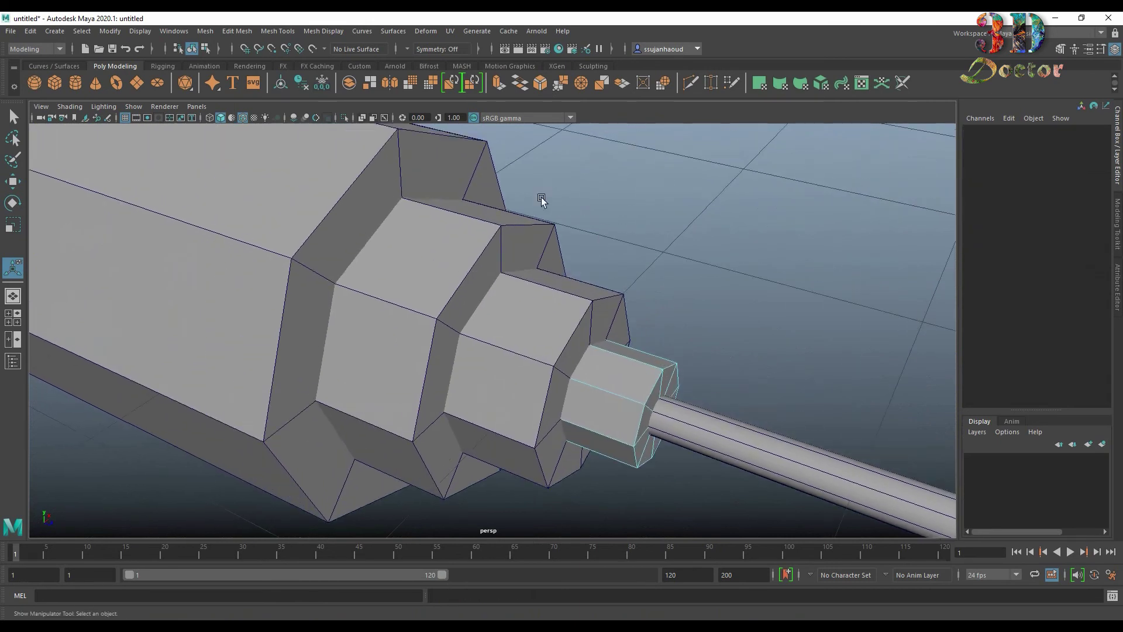
Step: Bevel the large octagonal barrel's front edge loop with 2 segments and fraction 0.05
click(348, 187)
right_drag(348, 187, 345, 164)
double_click(386, 195)
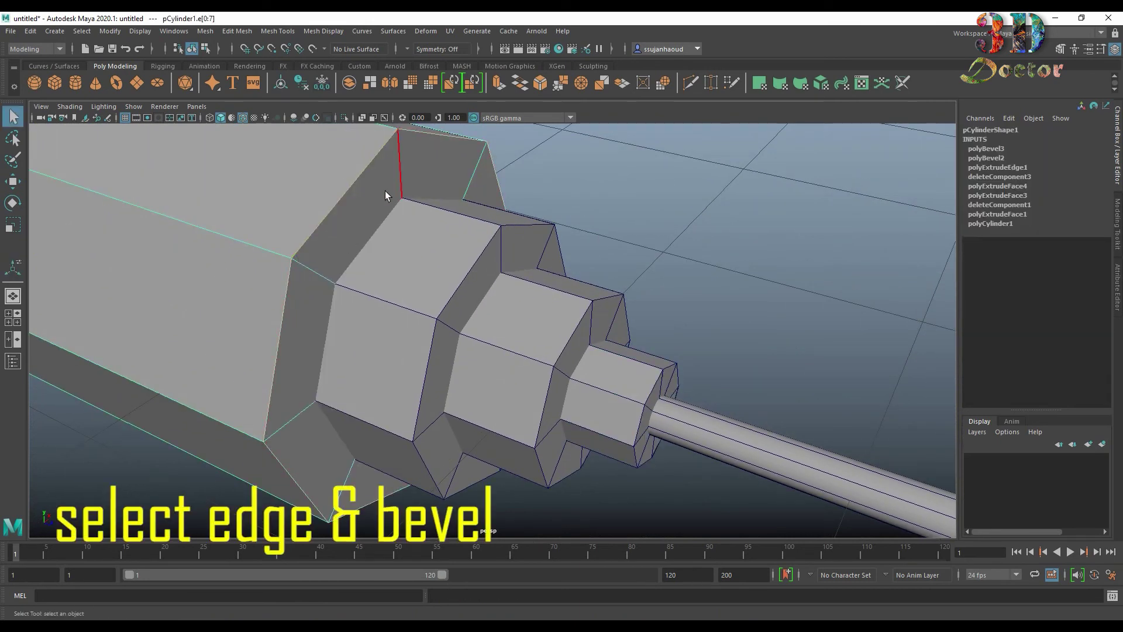
click(540, 82)
alt+middle_drag(186, 143, 221, 167)
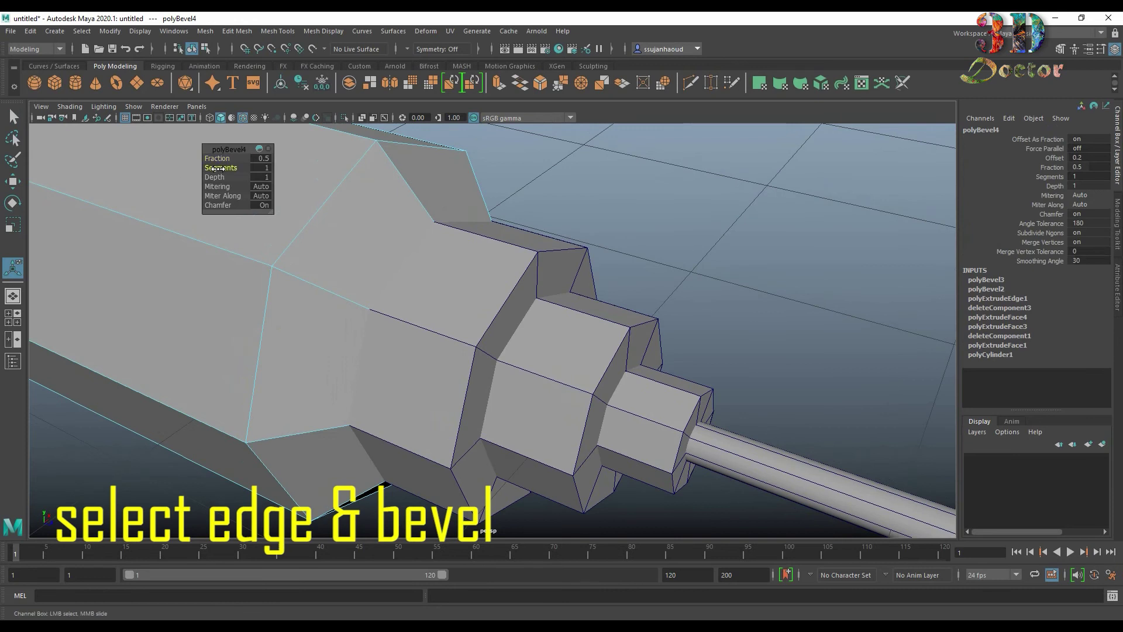
drag(218, 169, 220, 160)
click(266, 158)
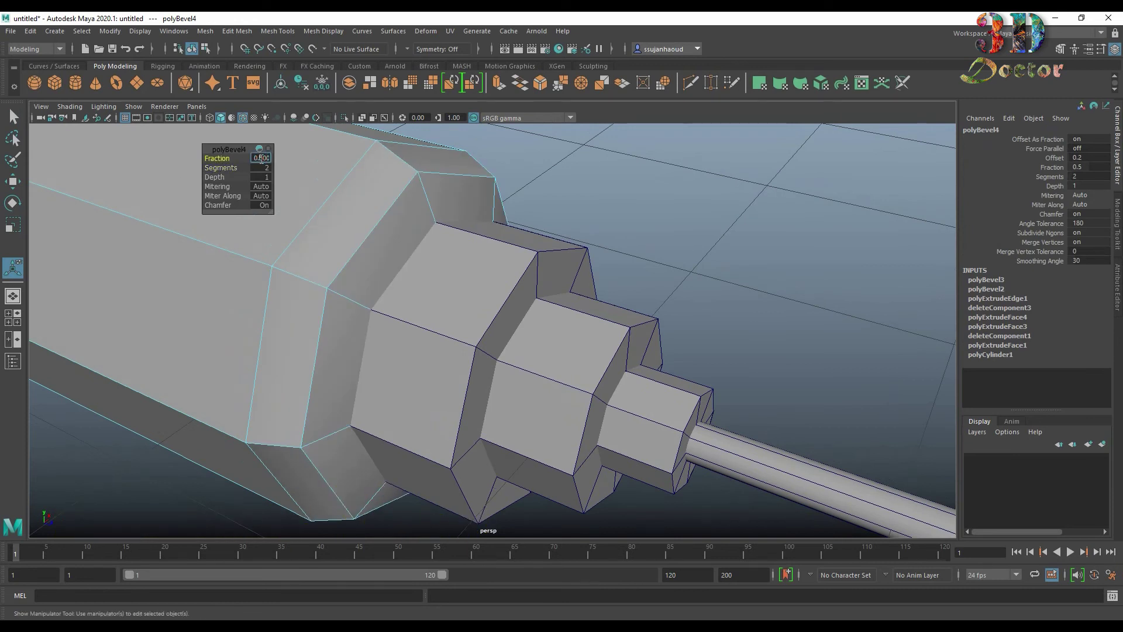
text(5)
key(Return)
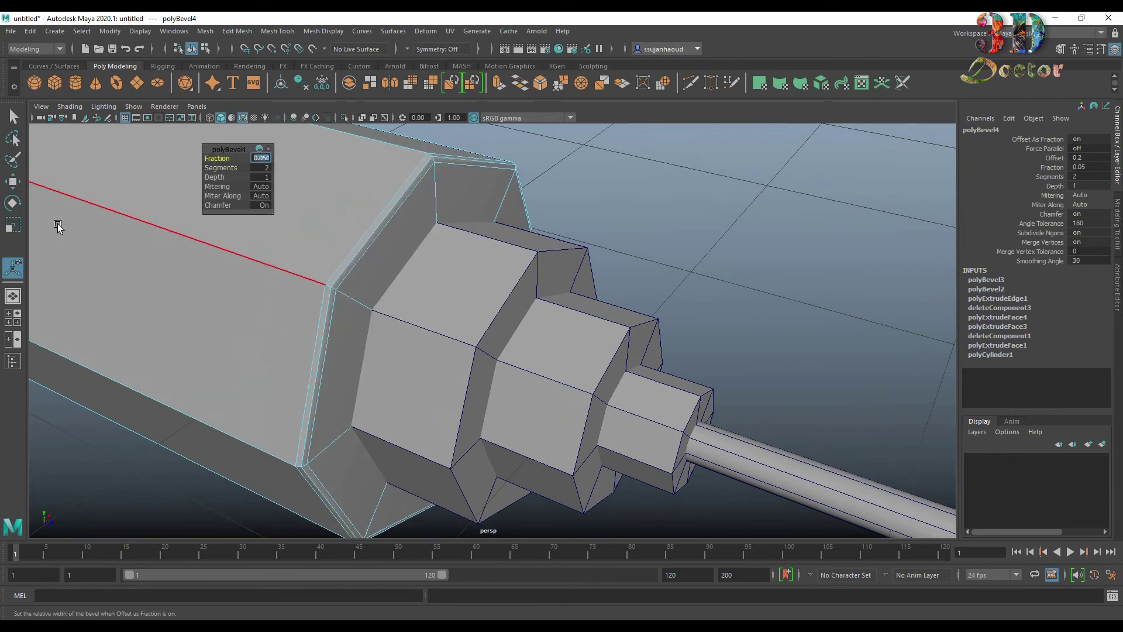
click(483, 296)
mouse_move(482, 295)
right_down()
mouse_move(534, 258)
mouse_move(546, 202)
right_up()
Step: Bevel the first ring's rim edge with 2 segments and a 0.05 fraction
click(518, 277)
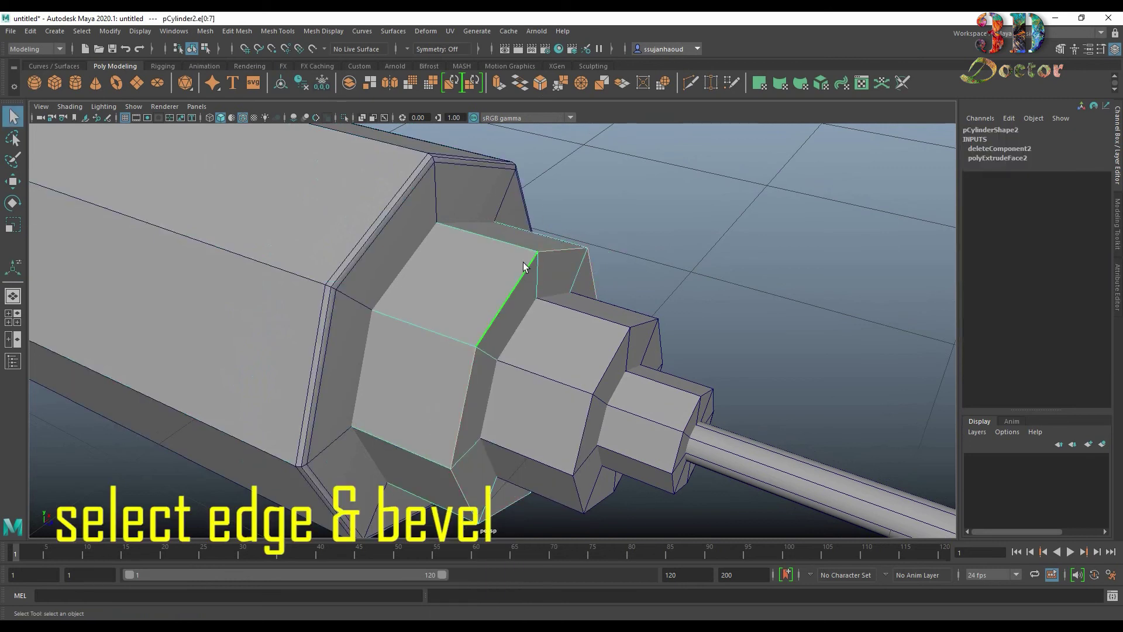
click(540, 84)
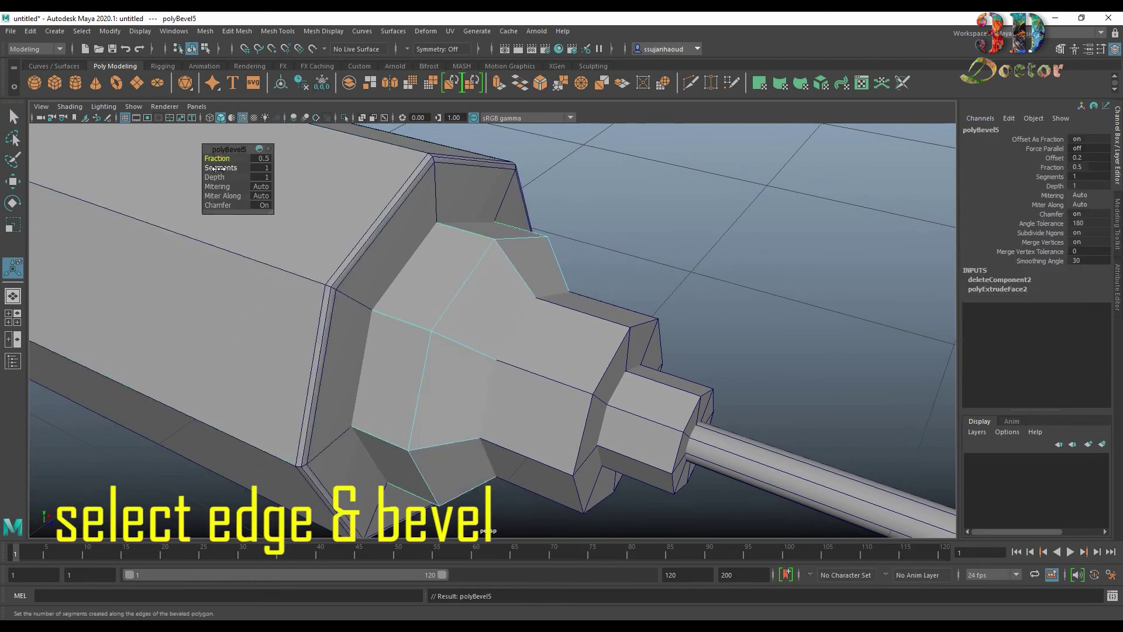
drag(217, 169, 248, 166)
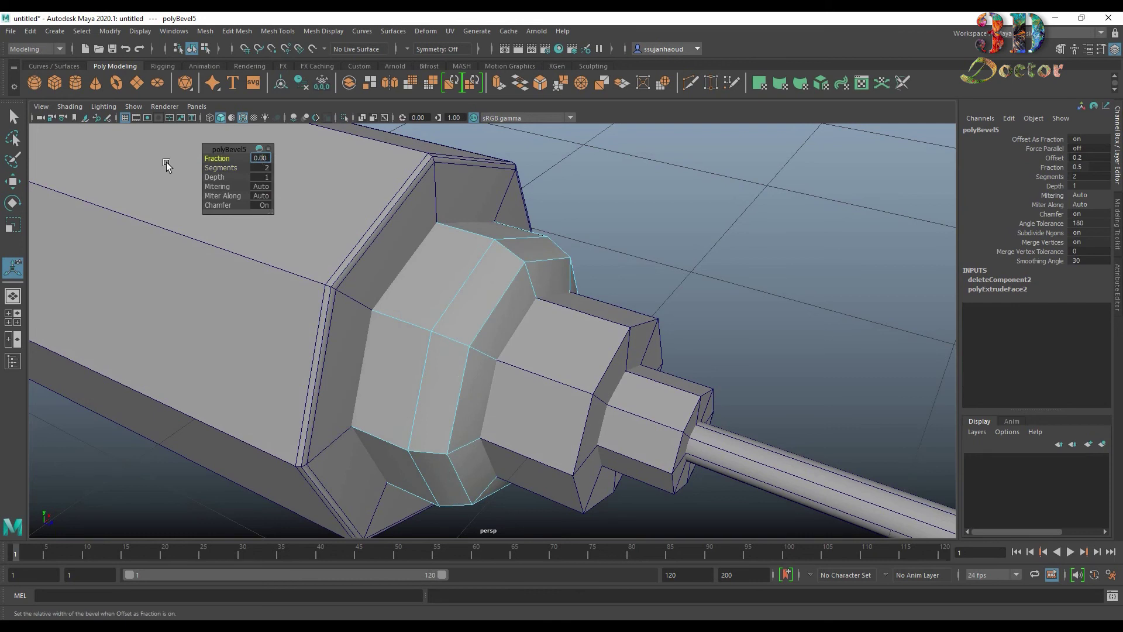
text(5)
key(Return)
Step: Bevel the smaller ring by the needle, then delete it and the small cylinder
mouse_move(473, 203)
alt+mouse_down()
mouse_move(597, 298)
mouse_move(594, 238)
mouse_move(480, 369)
alt+mouse_up()
click(480, 350)
right_drag(480, 350, 480, 319)
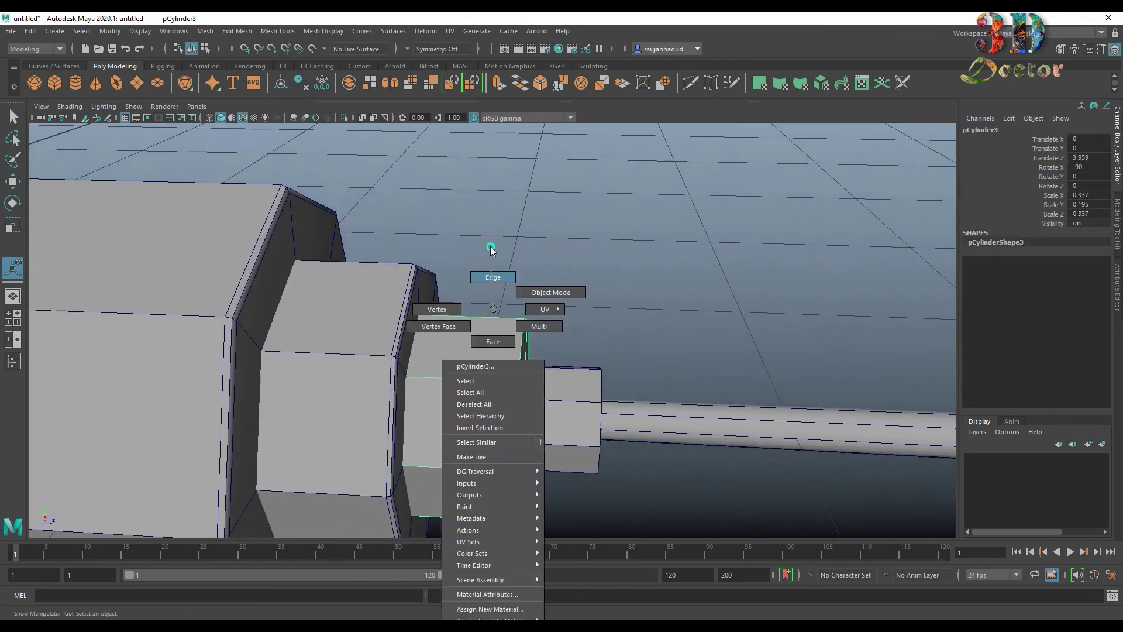
mouse_move(515, 359)
alt+mouse_down()
mouse_move(534, 326)
mouse_move(618, 343)
alt+mouse_up()
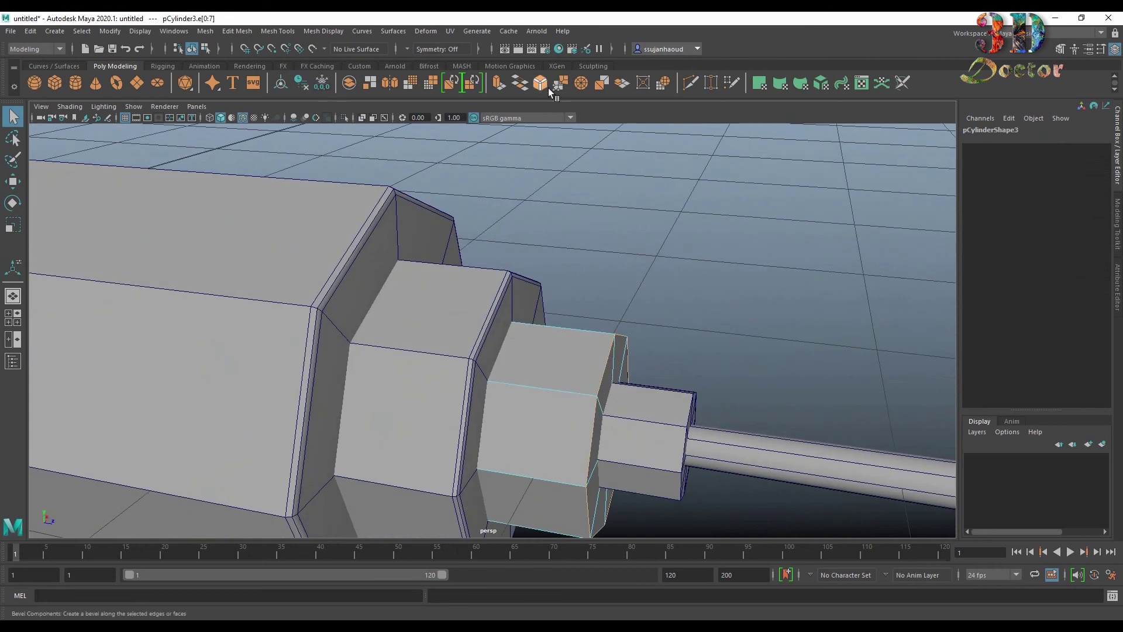
mouse_move(598, 187)
alt+middle_down()
mouse_move(632, 98)
mouse_move(622, 259)
mouse_move(646, 199)
alt+middle_up()
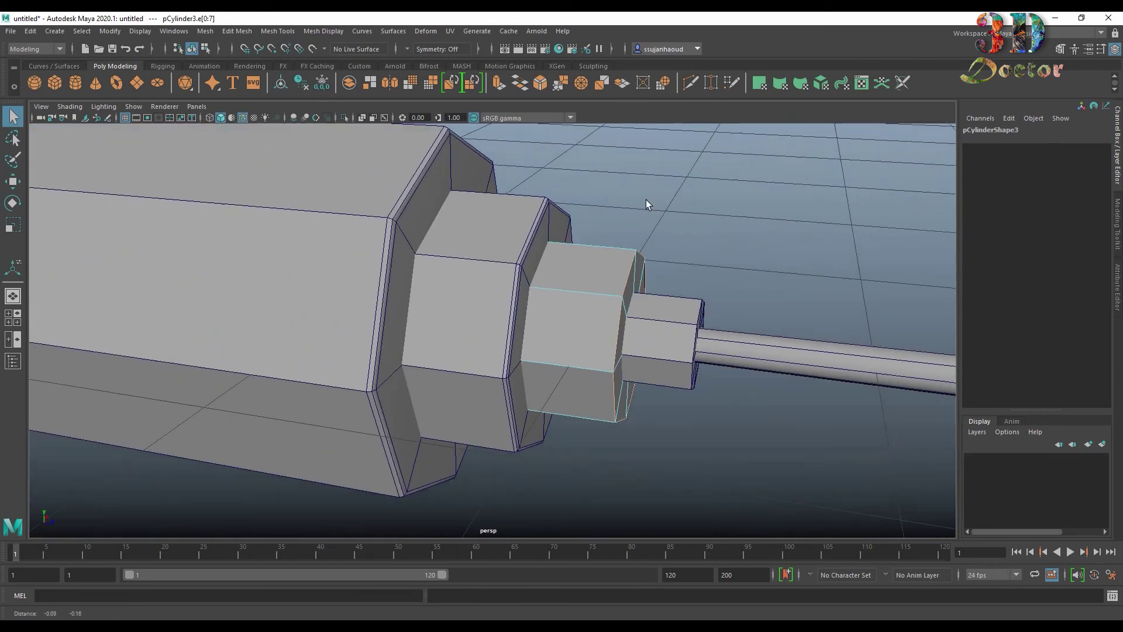
click(539, 83)
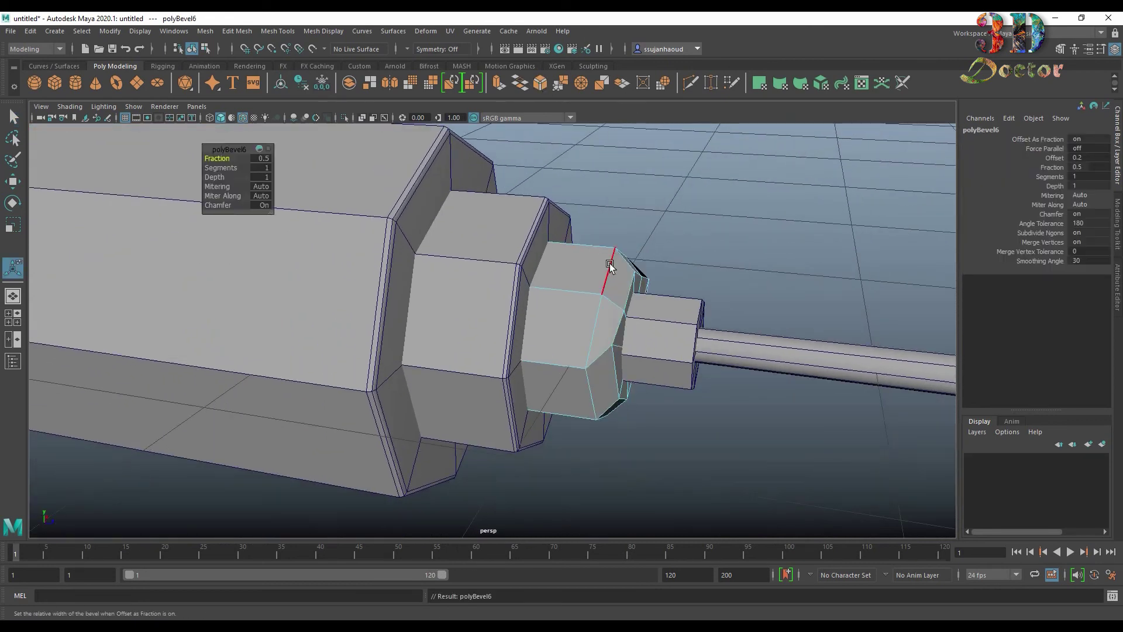
right_drag(610, 266, 704, 221)
shift+click(655, 315)
key(Delete)
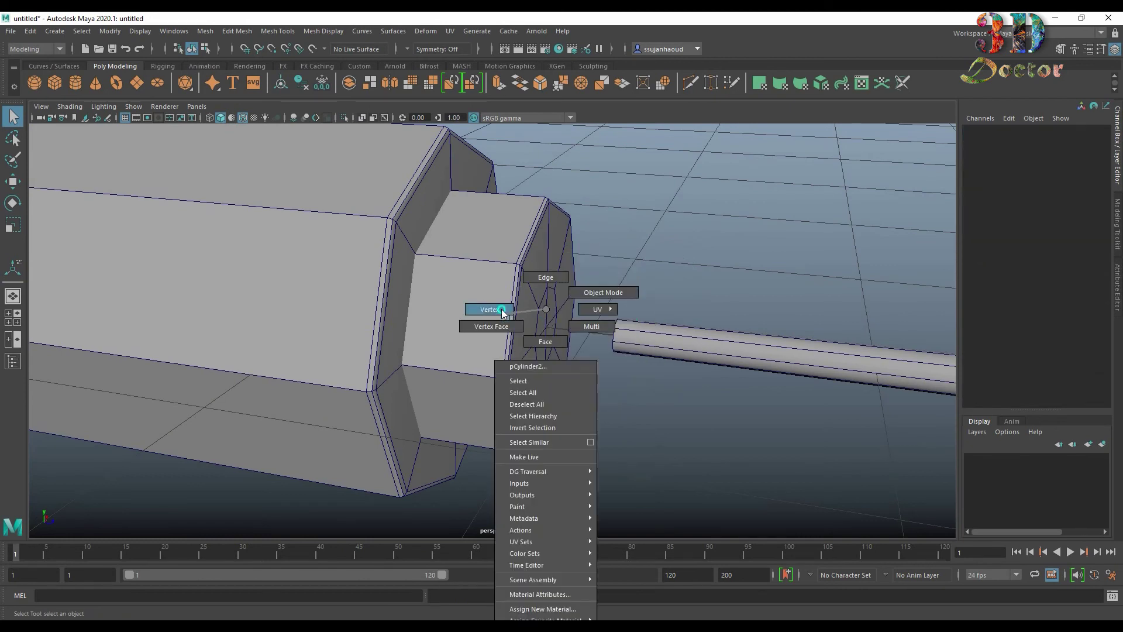
Step: Delete the ring's inner end-cap face, then undo the deletion
right_drag(546, 318, 541, 341)
click(544, 315)
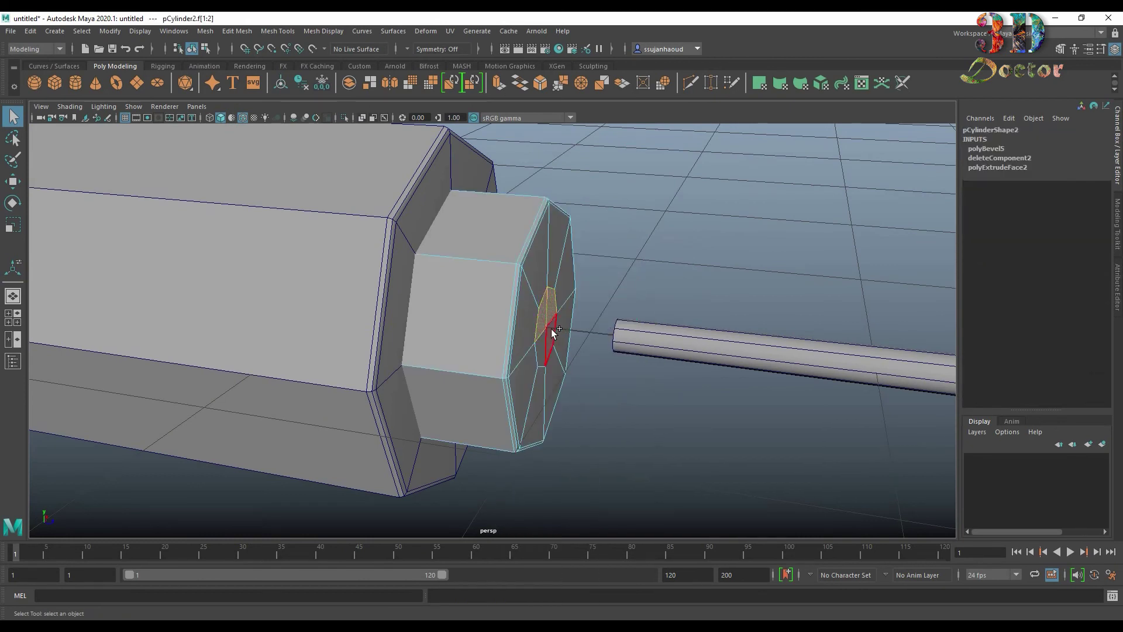
key(Delete)
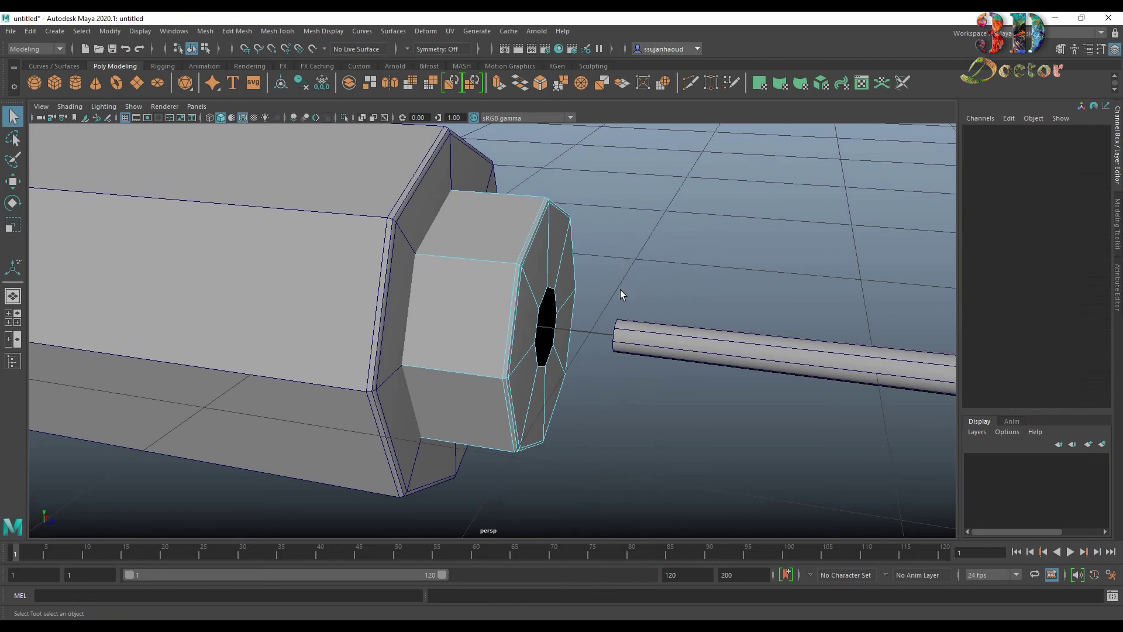
key(ctrl+z)
right_drag(496, 251, 652, 215)
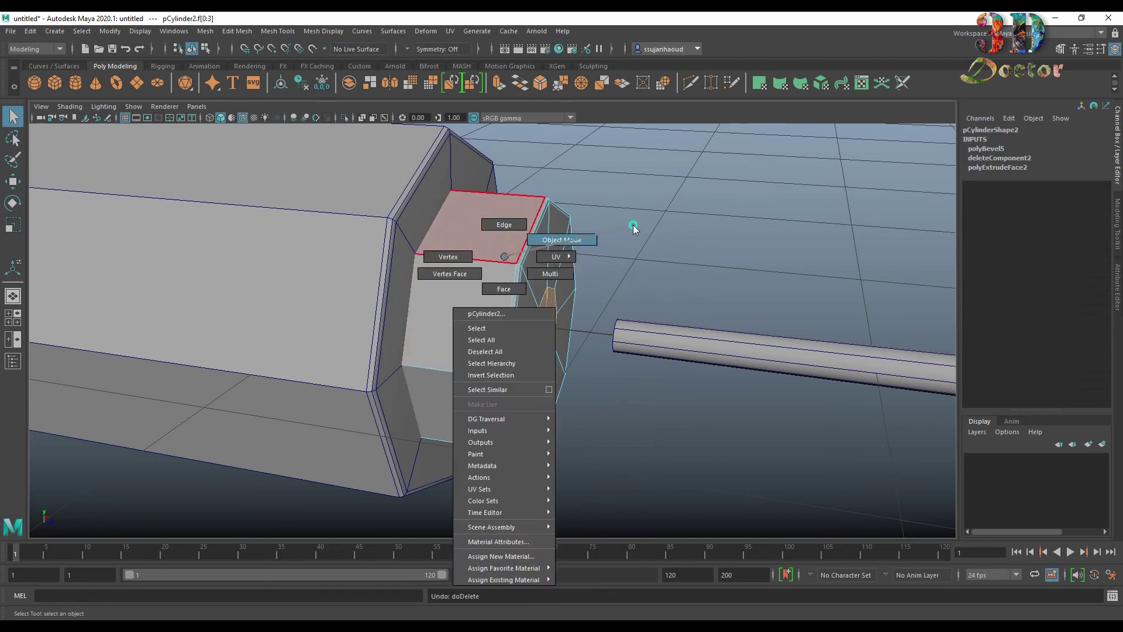
Step: Duplicate the bevelled ring, scale it to 0.365, 0.292, 0.365, and butt it against the first ring
key(w)
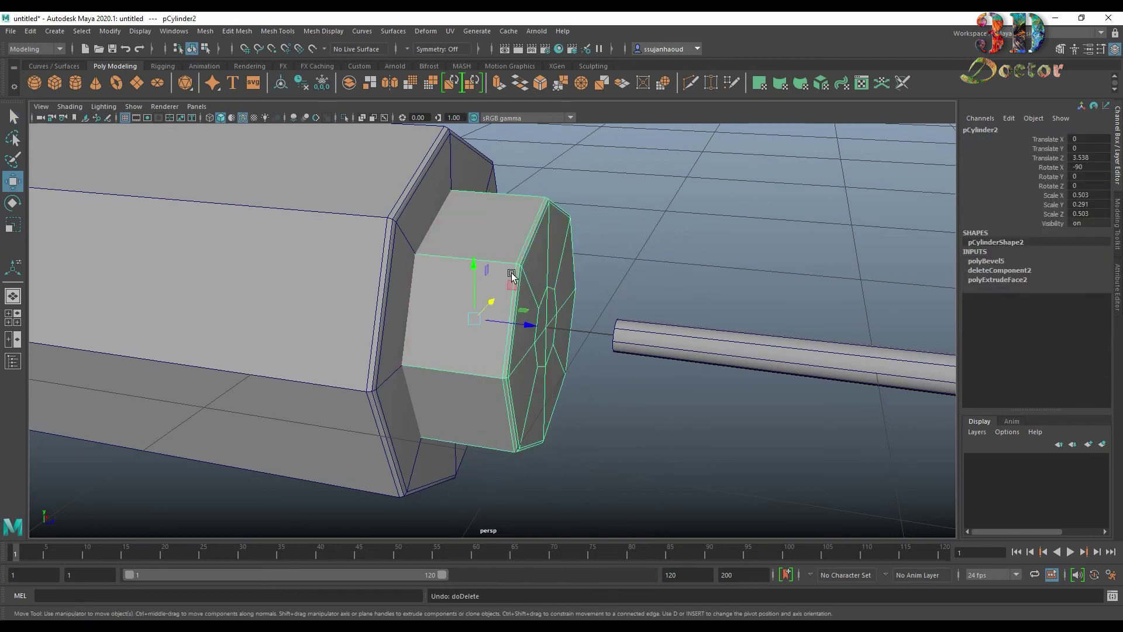
key(ctrl+d)
mouse_move(520, 321)
mouse_down()
mouse_move(667, 360)
mouse_move(601, 346)
mouse_move(563, 367)
mouse_move(564, 327)
mouse_up()
key(r)
key(w)
mouse_move(668, 339)
mouse_down()
mouse_move(594, 338)
mouse_move(512, 262)
mouse_move(468, 276)
mouse_move(458, 138)
mouse_move(556, 306)
mouse_move(637, 409)
mouse_up()
Step: Scale the second ring down slightly
alt+right_drag(637, 409, 658, 396)
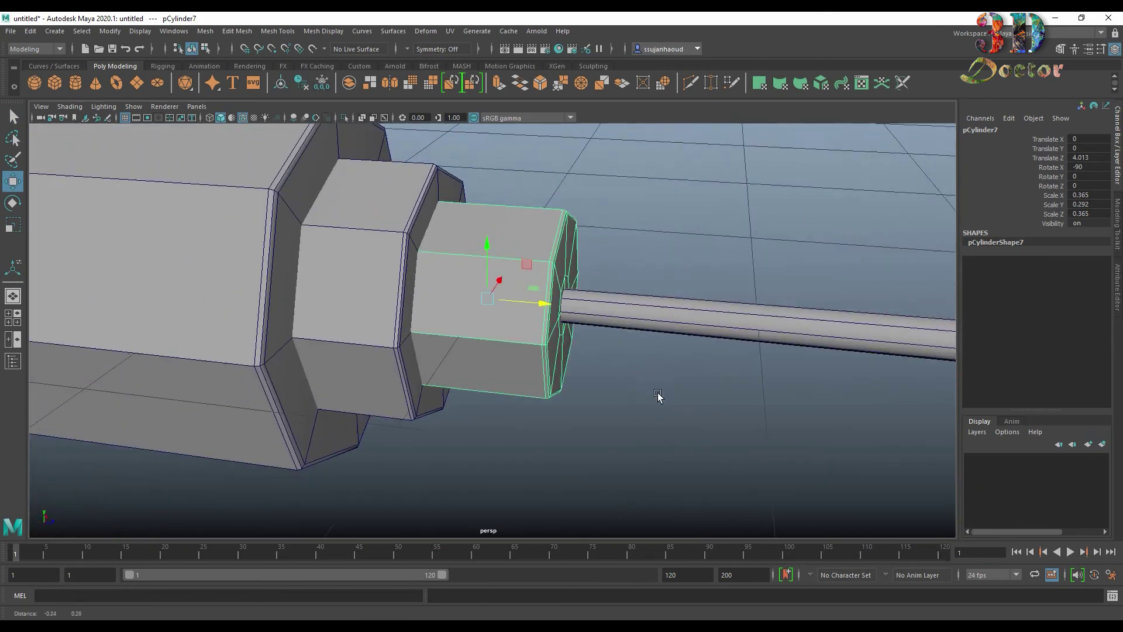
alt+middle_drag(657, 396, 679, 407)
key(r)
mouse_move(504, 308)
mouse_down()
mouse_move(491, 306)
mouse_move(582, 303)
mouse_move(553, 304)
mouse_up()
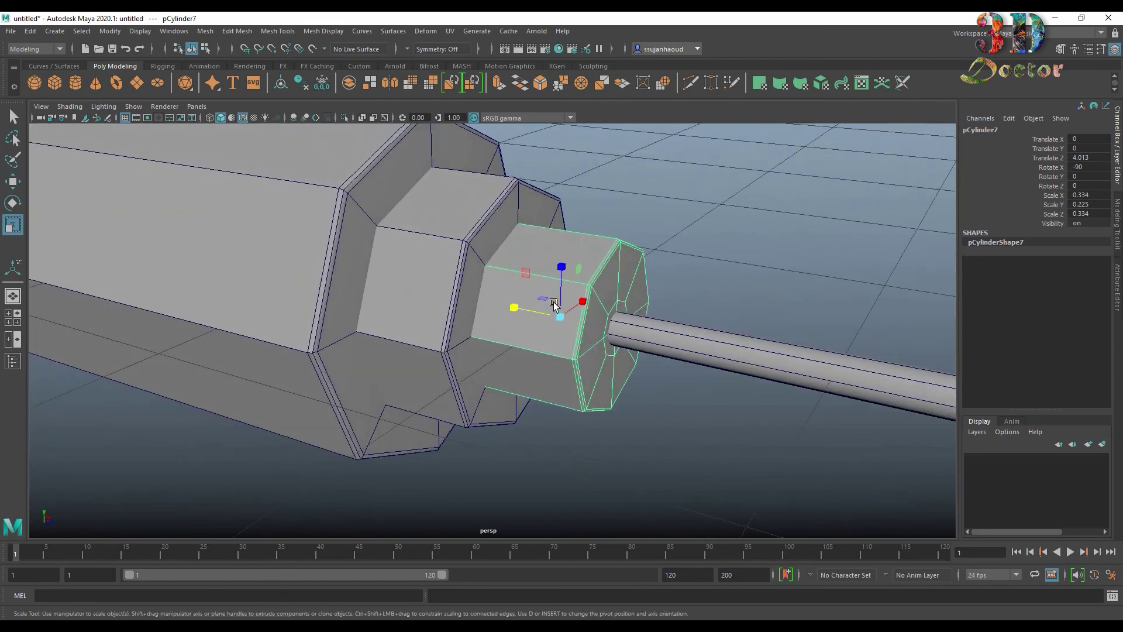
Step: Duplicate it into a third ring scaled 0.172, 0.184, 0.172, tucked against the second
key(w)
key(ctrl+d)
middle_drag(548, 310, 689, 356)
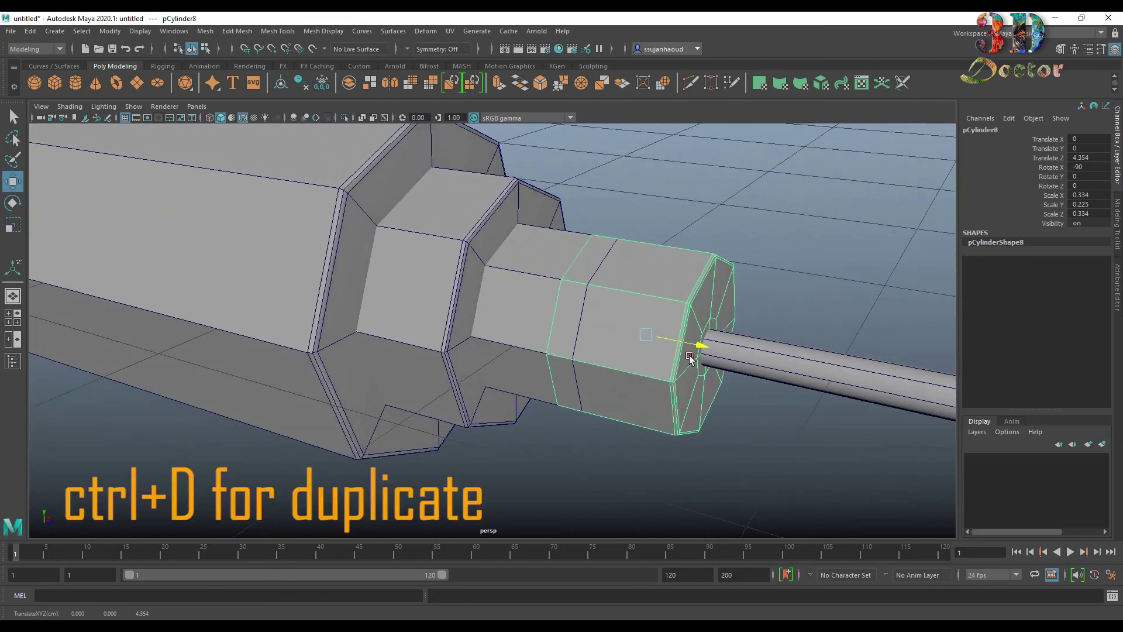
key(r)
drag(649, 334, 578, 351)
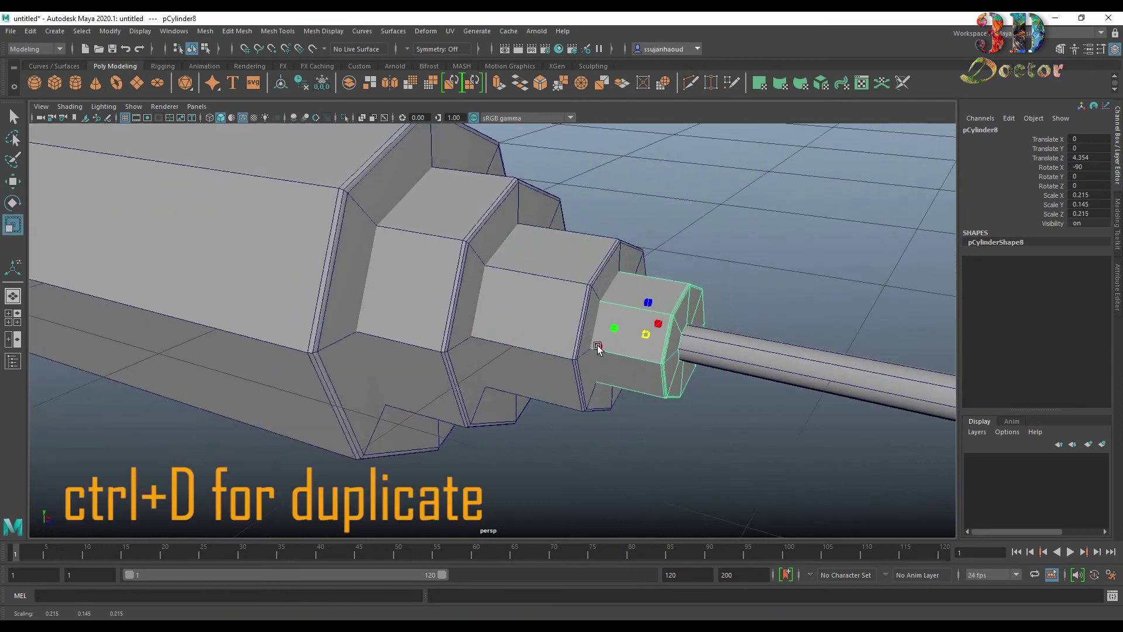
key(w)
middle_drag(660, 354, 696, 349)
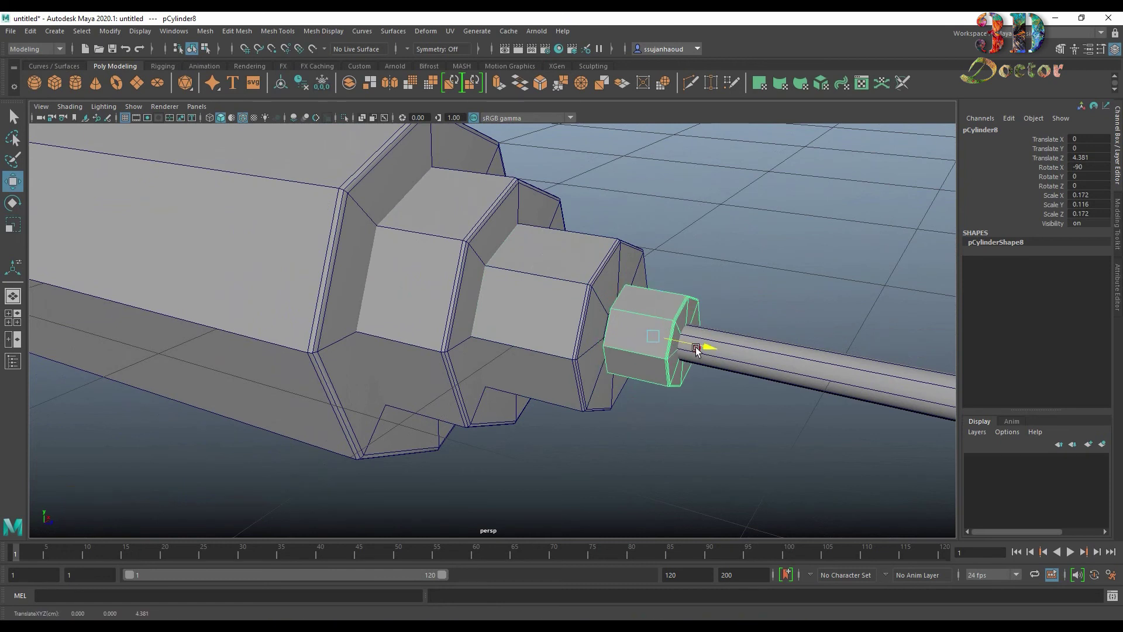
key(r)
drag(621, 330, 592, 326)
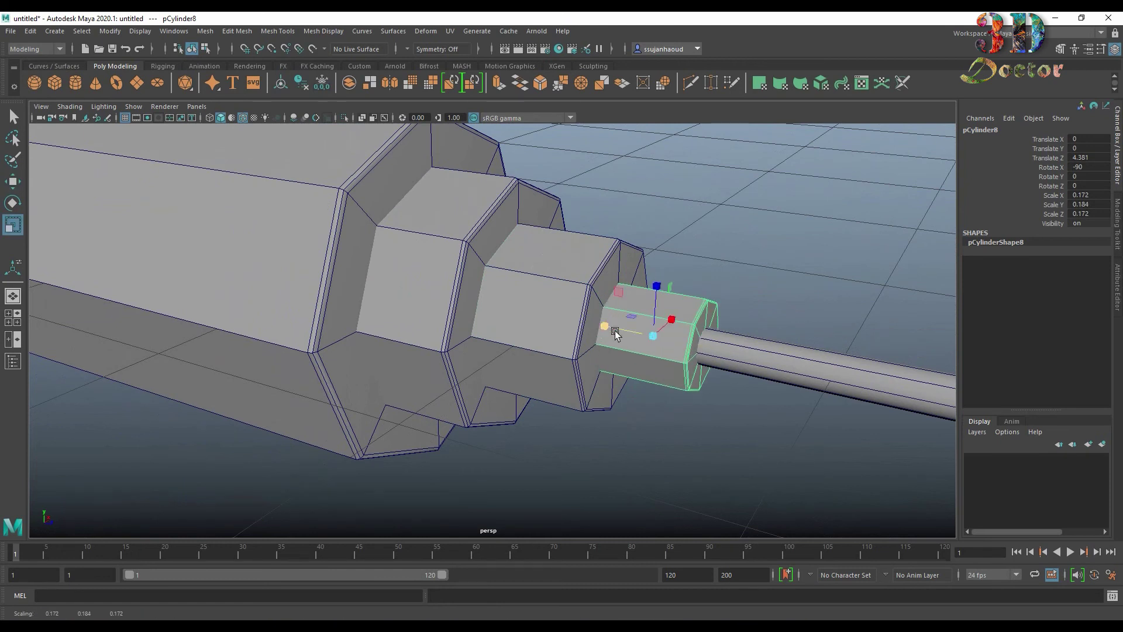
key(w)
middle_drag(702, 346, 732, 343)
Step: Add the other rings to the selection
scroll(725, 321, down, 3)
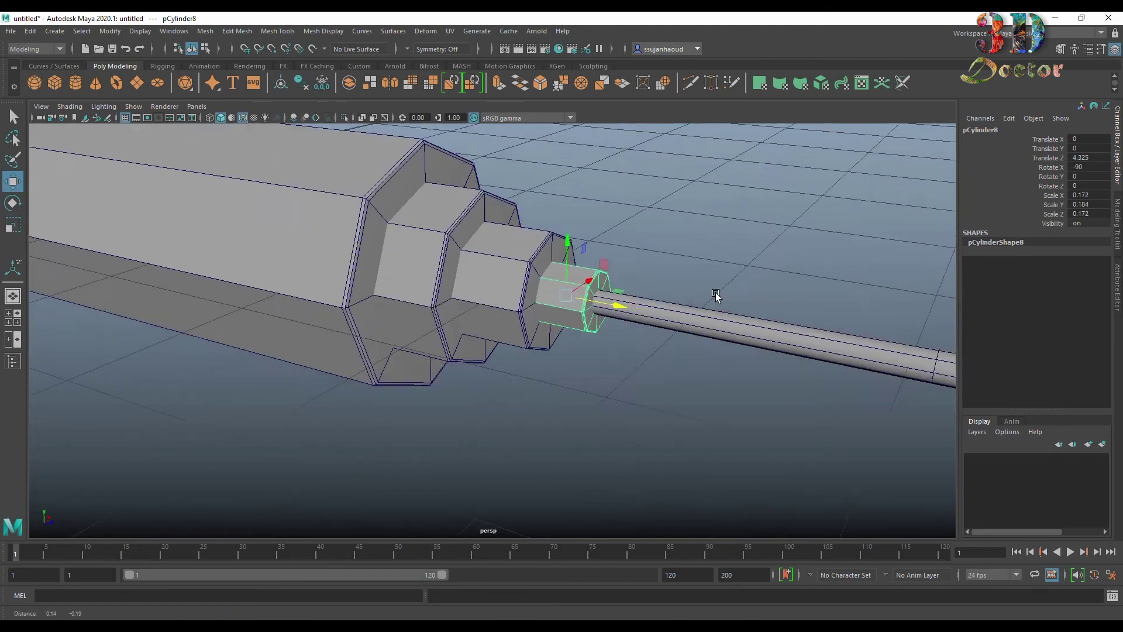
scroll(714, 292, down, 3)
scroll(614, 330, down, 2)
scroll(709, 348, up, 3)
scroll(414, 358, up, 3)
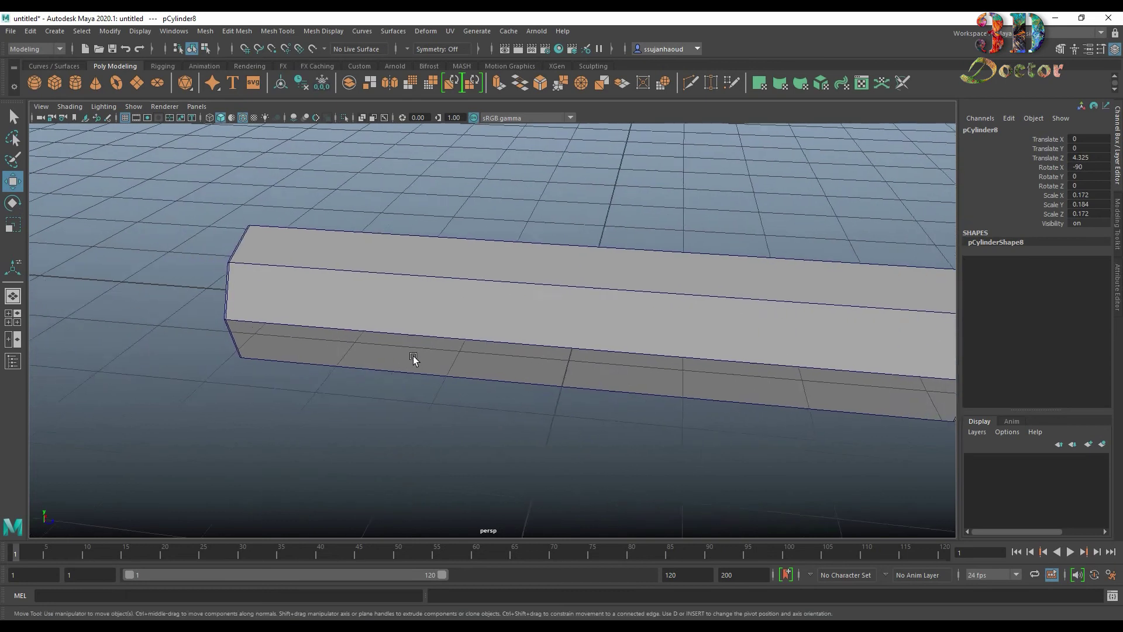
mouse_move(413, 358)
alt+mouse_down()
mouse_move(581, 339)
mouse_move(725, 351)
alt+mouse_up()
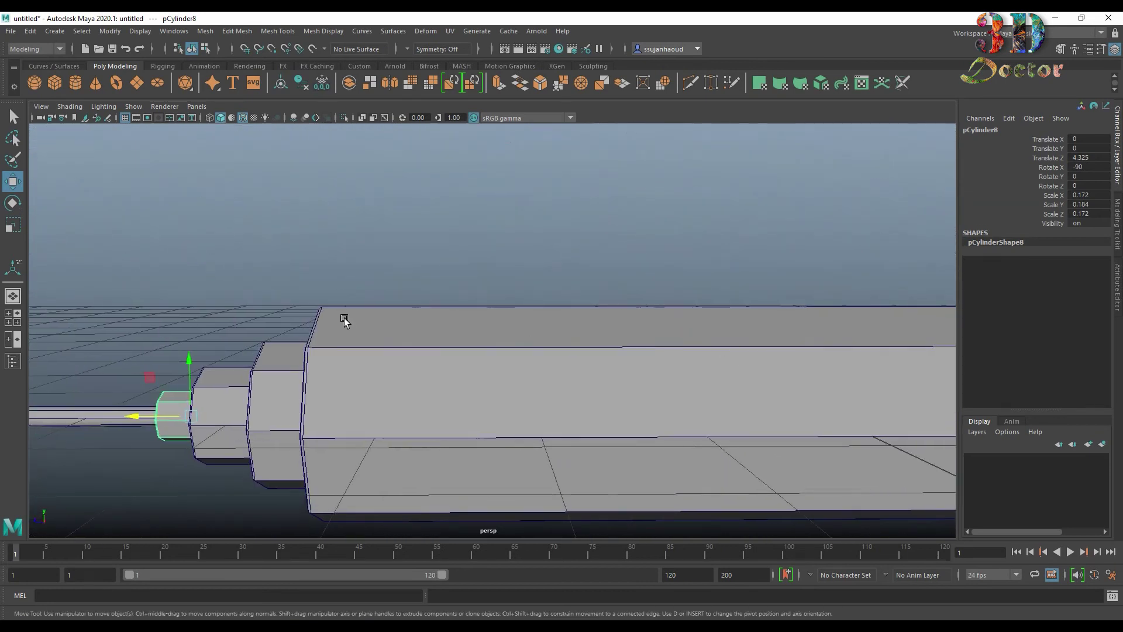
shift+click(246, 395)
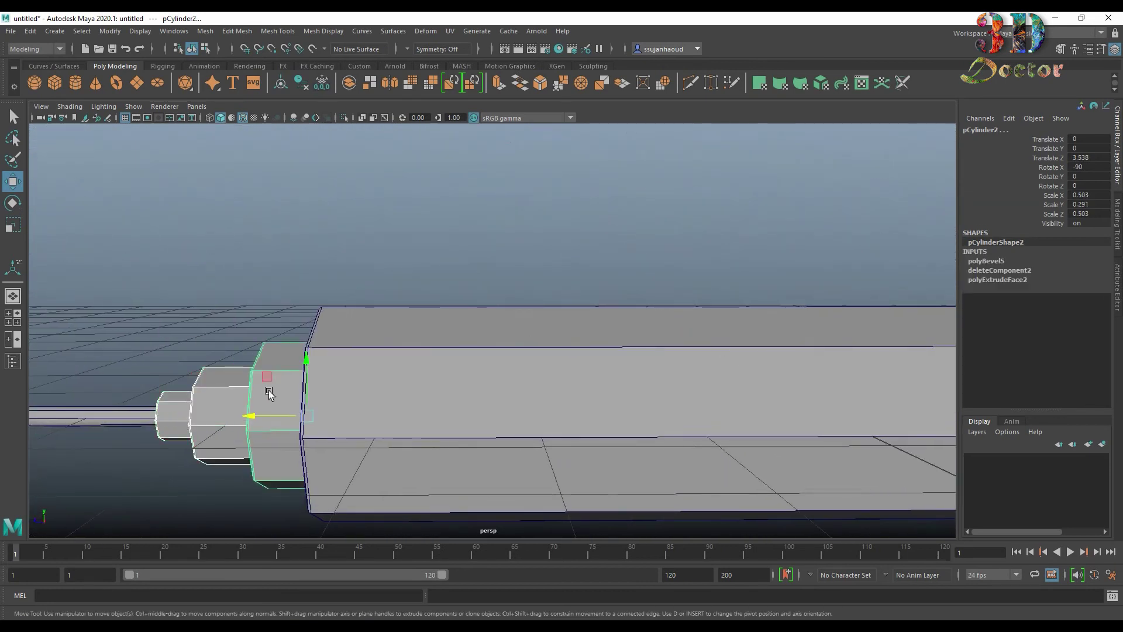
Step: Preview the rings smoothed, clear the selection, and frame a side view of the syringe
key(3)
click(233, 280)
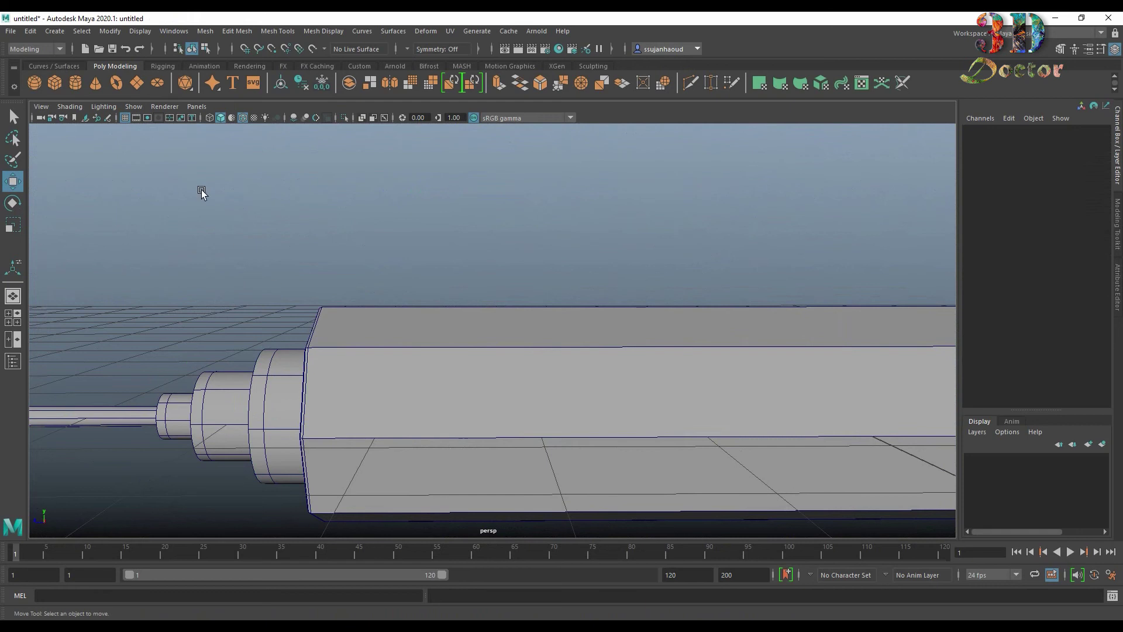
scroll(318, 253, down, 5)
mouse_move(318, 254)
alt+mouse_down()
mouse_move(423, 313)
mouse_move(336, 301)
alt+mouse_up()
alt+right_drag(335, 300, 556, 306)
mouse_move(556, 306)
alt+middle_down()
mouse_move(497, 351)
mouse_move(508, 215)
alt+middle_up()
scroll(508, 216, down, 4)
mouse_move(575, 344)
alt+mouse_down()
mouse_move(479, 359)
mouse_move(597, 343)
mouse_move(560, 329)
alt+mouse_up()
scroll(561, 329, up, 3)
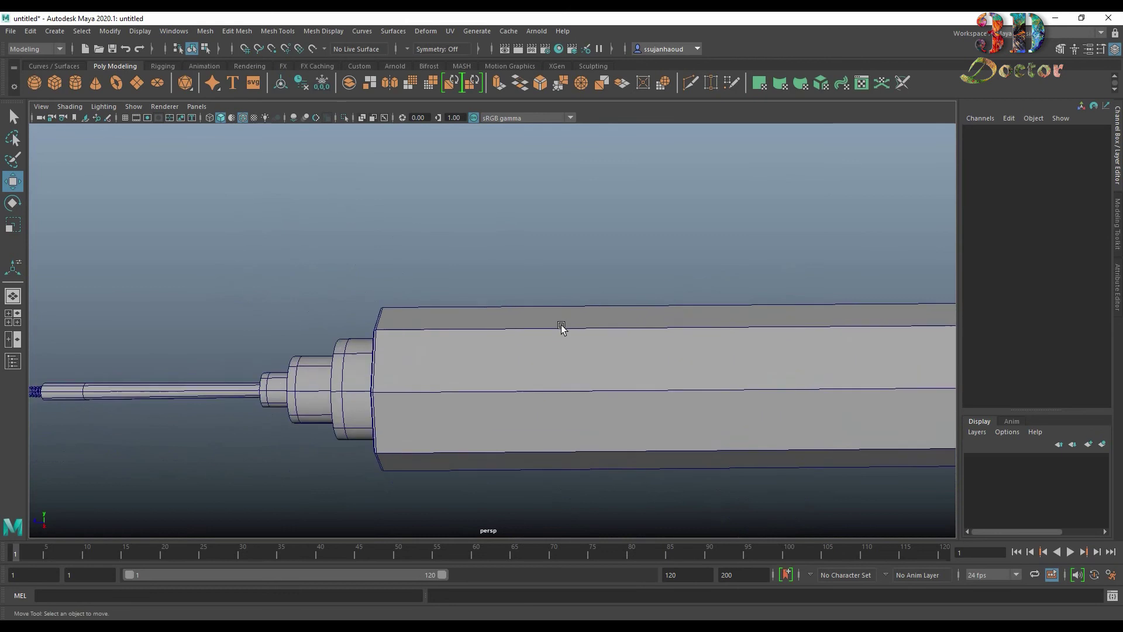
Step: Multi-Cut two edge loops around the barrel and select the face loop between them
click(691, 82)
ctrl+click(493, 334)
alt+drag(492, 334, 597, 326)
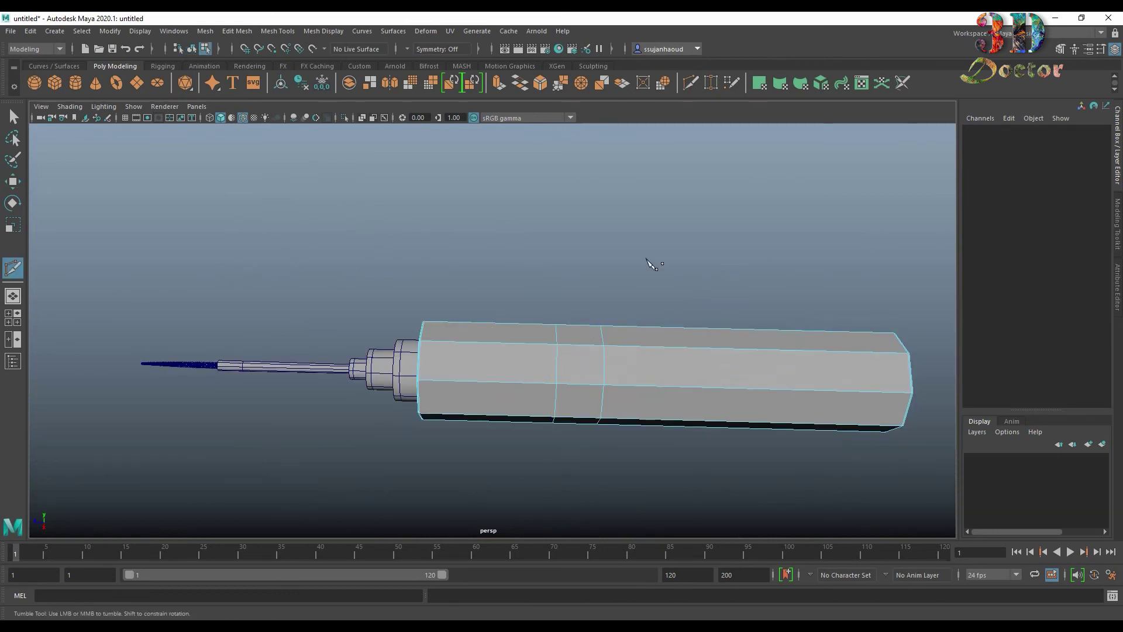
mouse_move(659, 276)
alt+mouse_down()
mouse_move(627, 269)
mouse_move(632, 256)
alt+mouse_up()
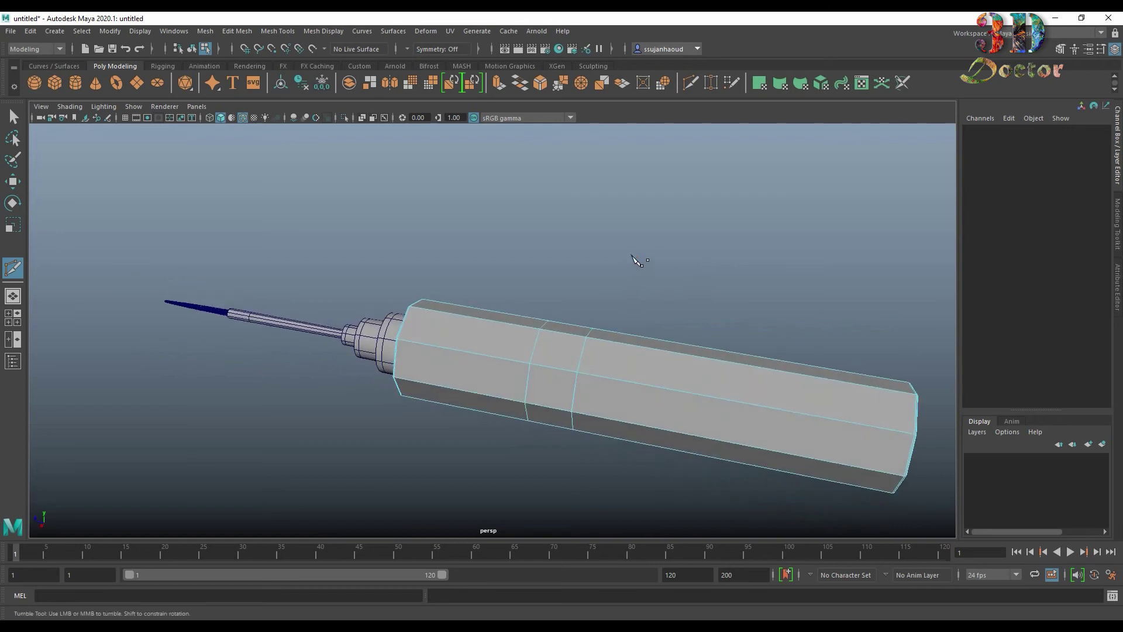
scroll(637, 260, up, 3)
key(q)
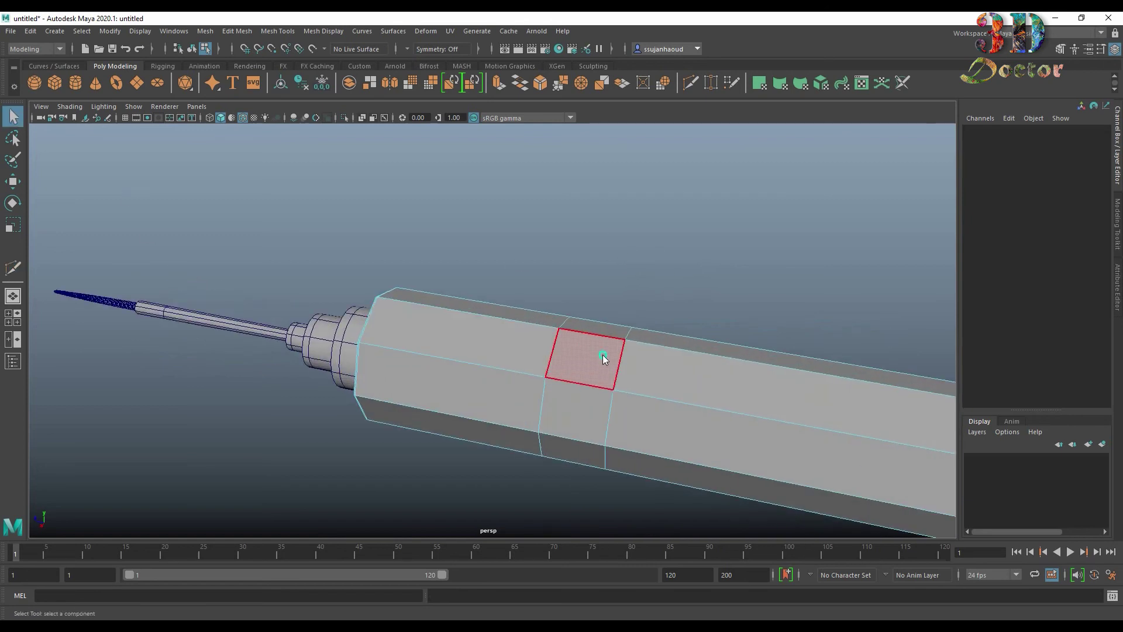
right_drag(602, 346, 610, 325)
double_click(581, 353)
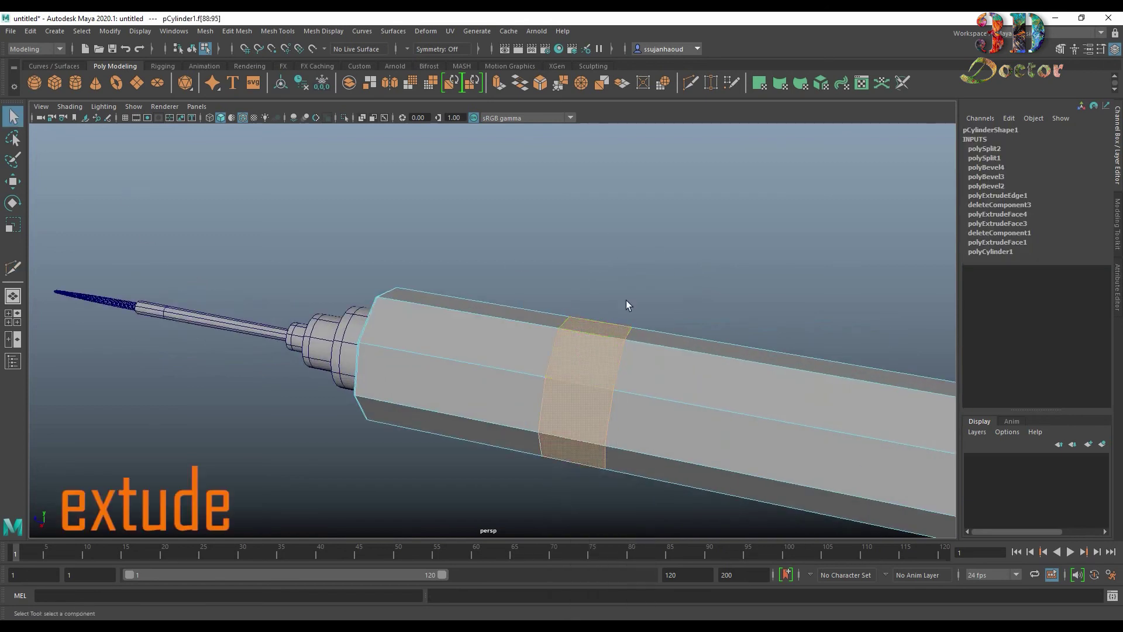
Step: Extrude the barrel's face loop inward to Local Translate Z -0.233
click(502, 86)
mouse_move(667, 250)
alt+mouse_down()
mouse_move(657, 273)
mouse_move(597, 253)
alt+mouse_up()
mouse_move(450, 447)
mouse_down()
mouse_move(456, 430)
mouse_move(556, 363)
mouse_up()
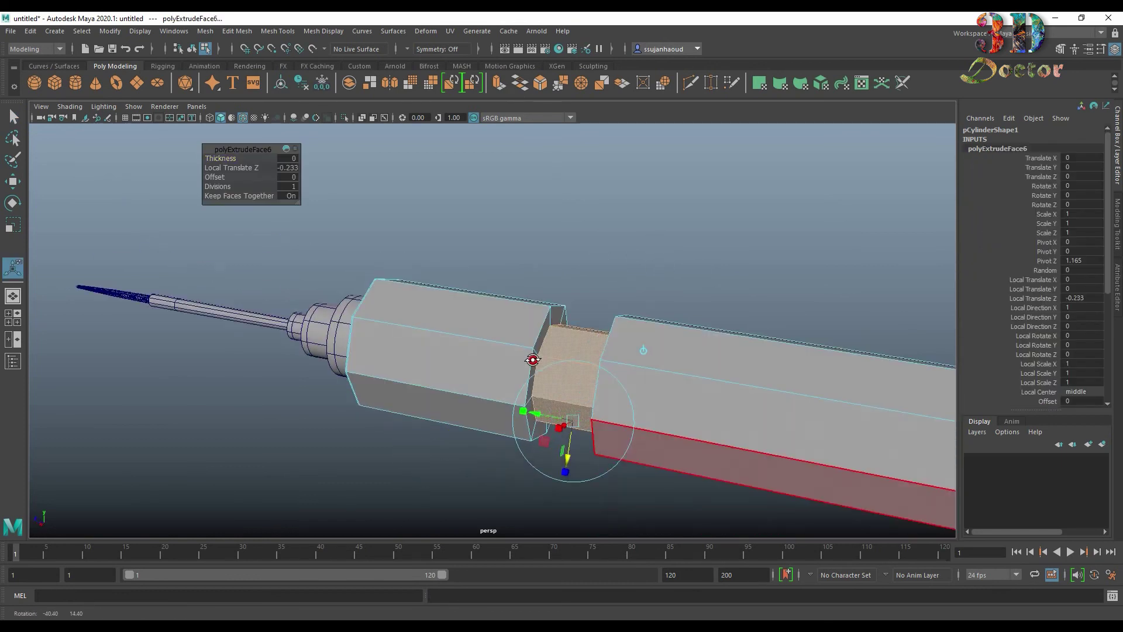
alt+right_drag(556, 362, 596, 321)
alt+middle_drag(597, 321, 531, 235)
mouse_move(531, 235)
alt+mouse_down()
mouse_move(614, 310)
mouse_move(544, 316)
alt+mouse_up()
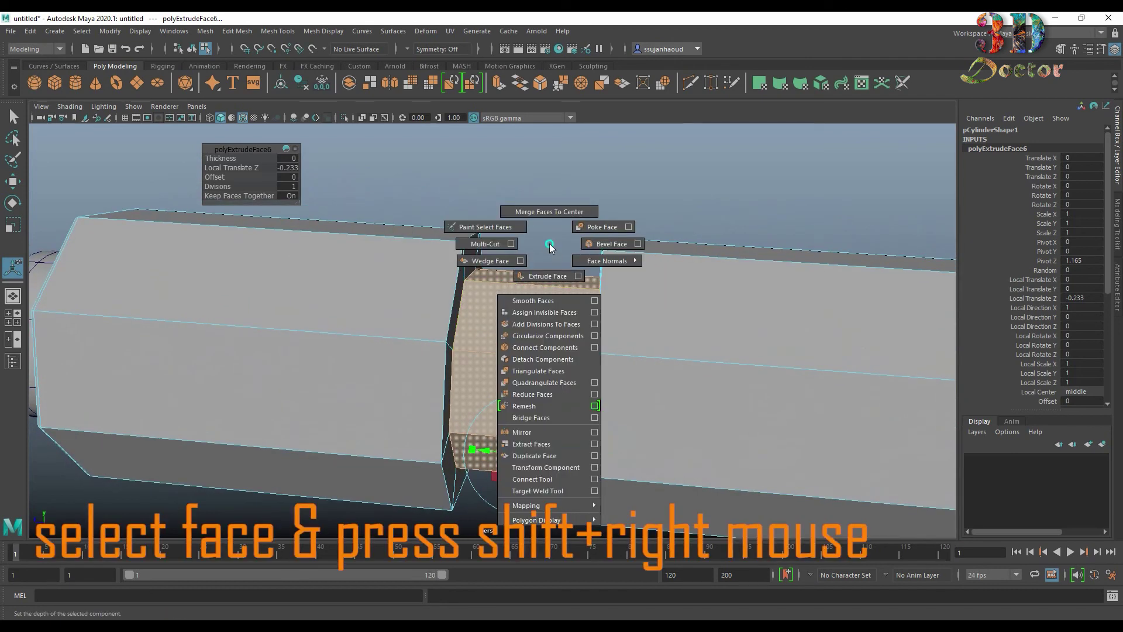
Step: Extract the inset faces as a separate piece, polySurface2, and push it back out
shift+right_drag(535, 287, 539, 456)
mouse_move(534, 480)
mouse_down()
mouse_move(569, 316)
mouse_move(514, 317)
mouse_up()
shift+right_drag(488, 275, 514, 240)
Step: Delete the extracted band's history and move it off the barrel to X -2.279
click(488, 248)
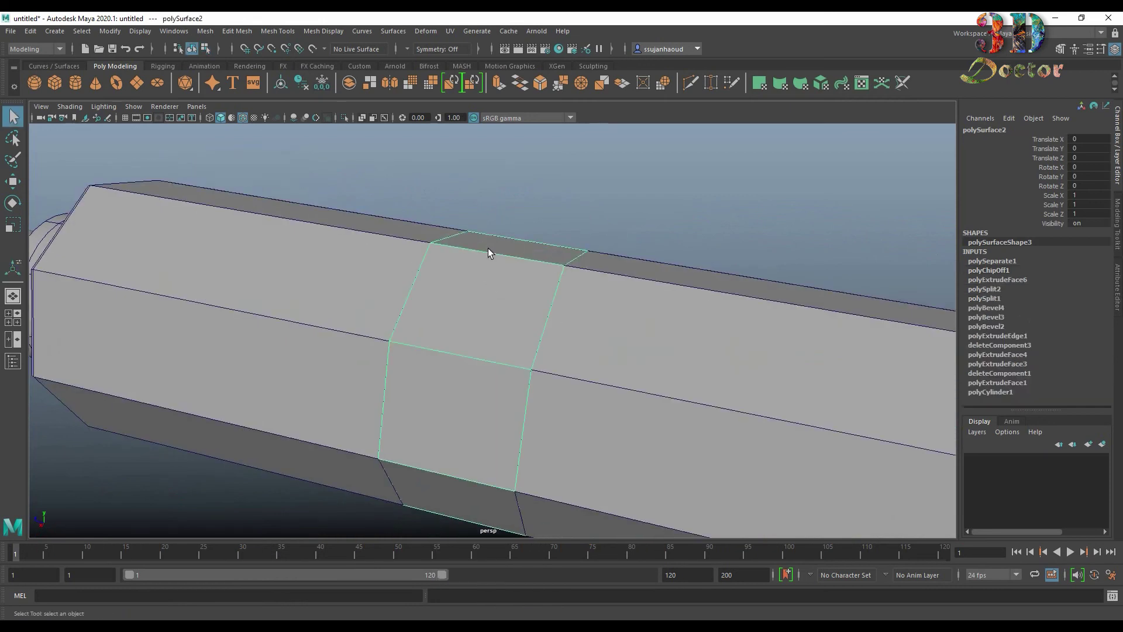
click(28, 30)
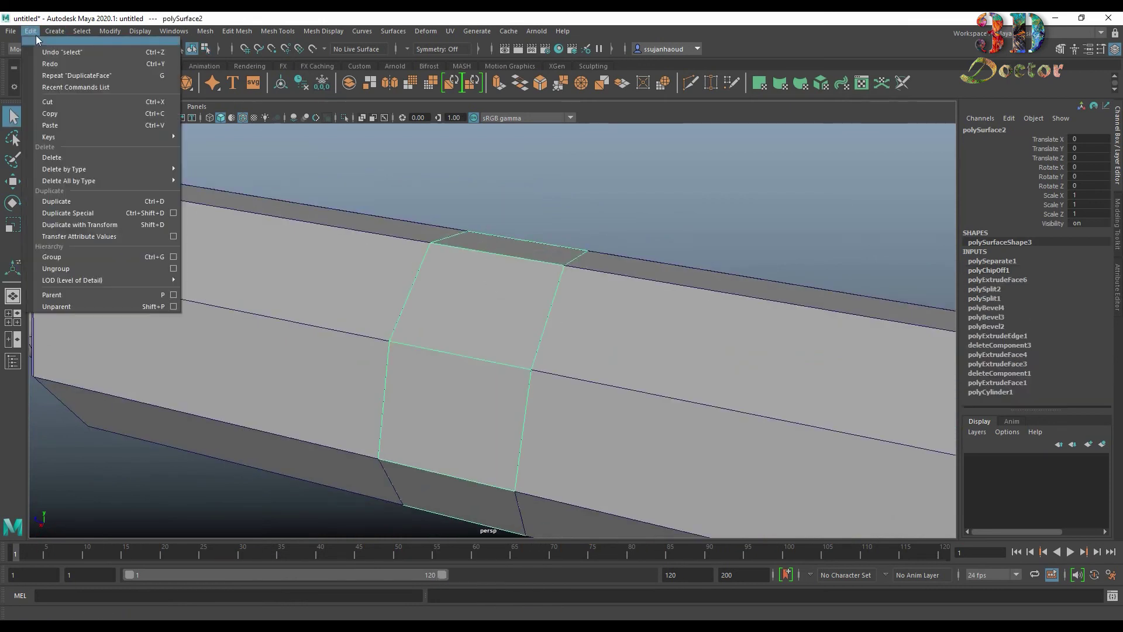
click(256, 168)
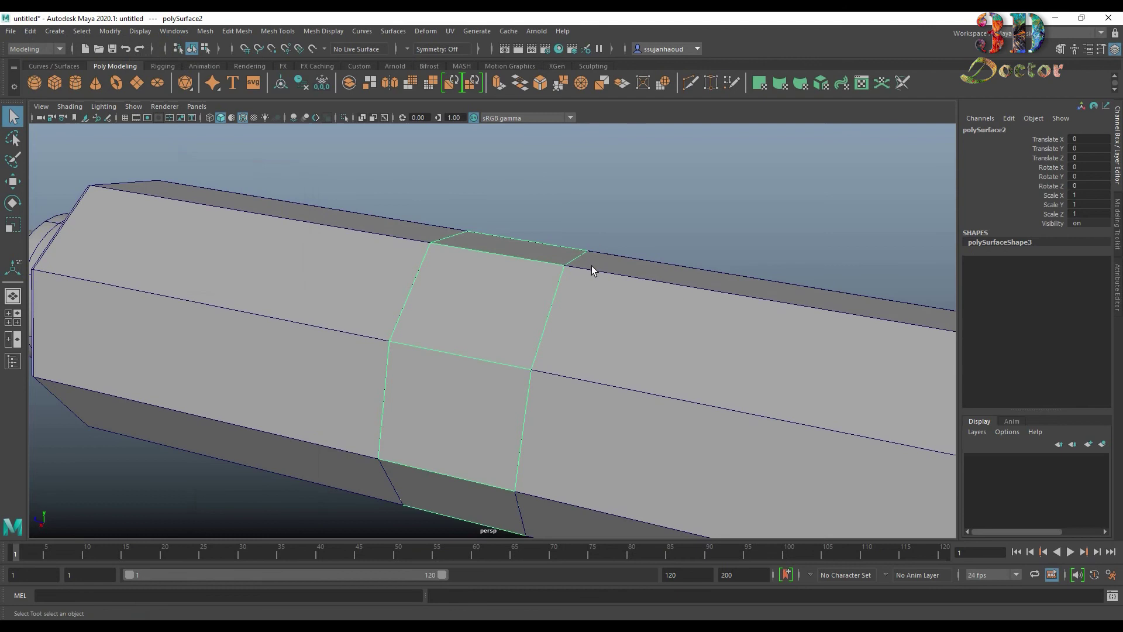
key(w)
mouse_move(739, 325)
alt+mouse_down()
mouse_move(426, 464)
mouse_move(697, 394)
mouse_move(410, 328)
alt+mouse_up()
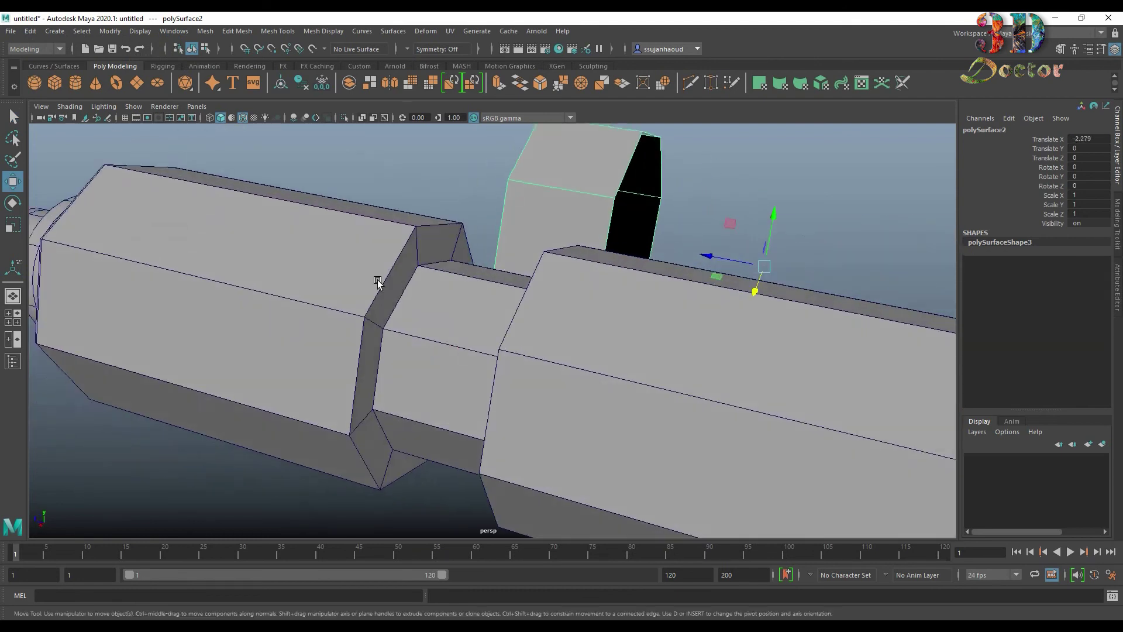
Step: Delete the main body's construction history and select the edge loop at the step
click(234, 280)
click(30, 31)
mouse_move(63, 168)
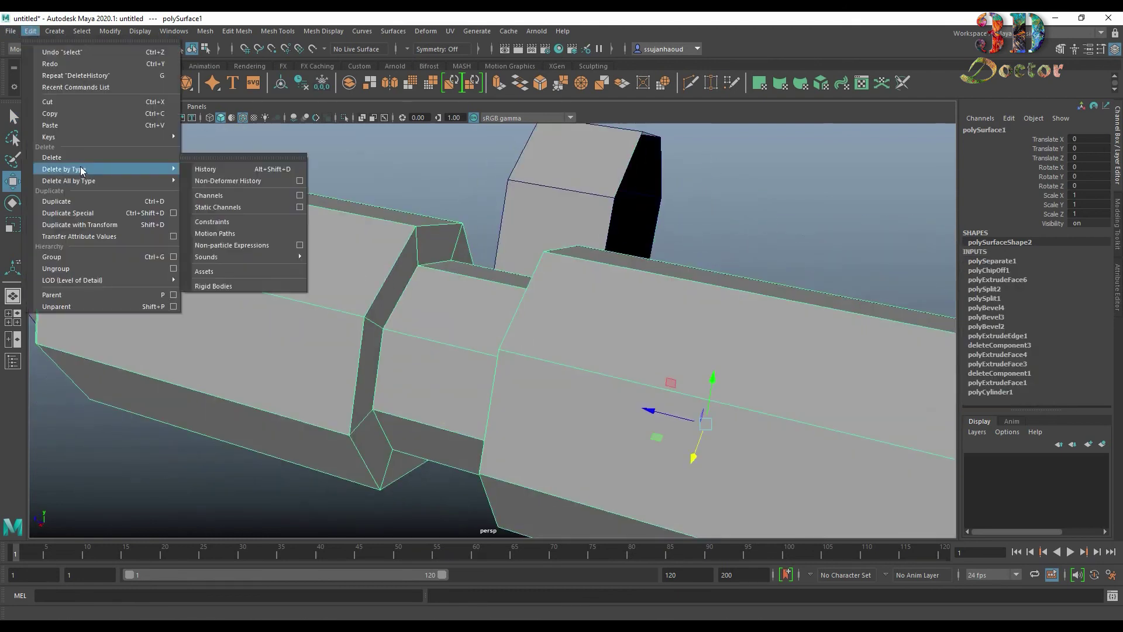
click(220, 171)
right_drag(391, 312, 398, 300)
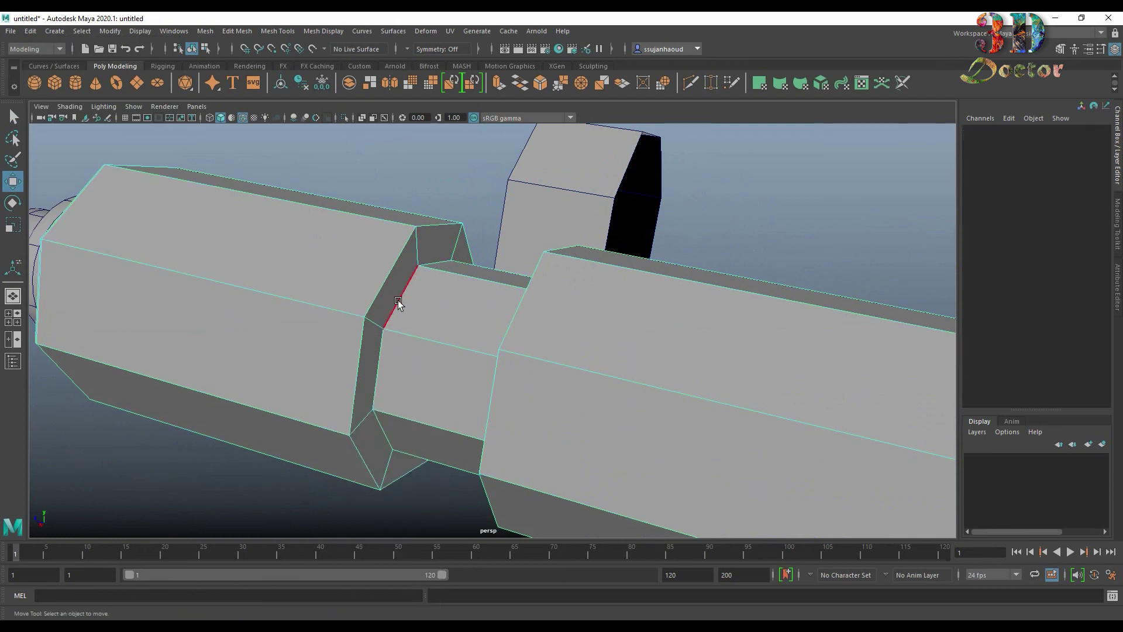
double_click(398, 301)
mouse_move(527, 301)
alt+mouse_down()
mouse_move(529, 358)
mouse_move(626, 328)
alt+mouse_up()
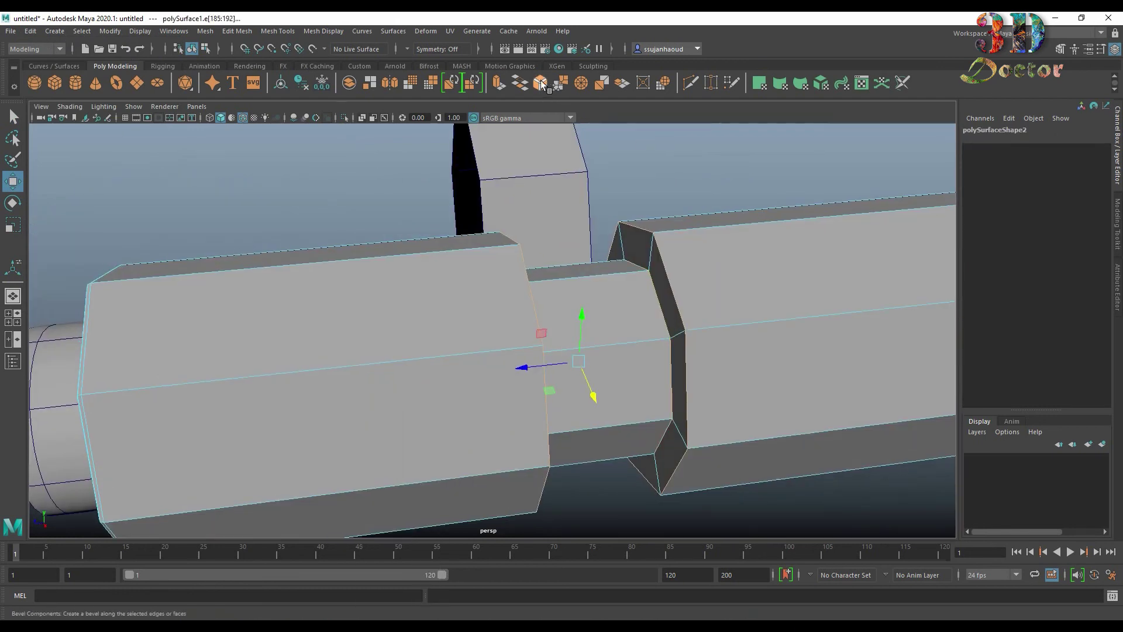
Step: Try a bevel on the edge loop, undo it, and check the body in smooth preview
key(ctrl+b)
mouse_move(624, 220)
alt+mouse_down()
mouse_move(634, 247)
mouse_move(799, 200)
mouse_move(757, 191)
mouse_move(807, 161)
mouse_move(729, 146)
mouse_move(872, 158)
alt+mouse_up()
key(ctrl+z)
mouse_move(629, 237)
alt+mouse_down()
mouse_move(529, 268)
mouse_move(361, 291)
mouse_move(602, 300)
mouse_move(755, 321)
alt+mouse_up()
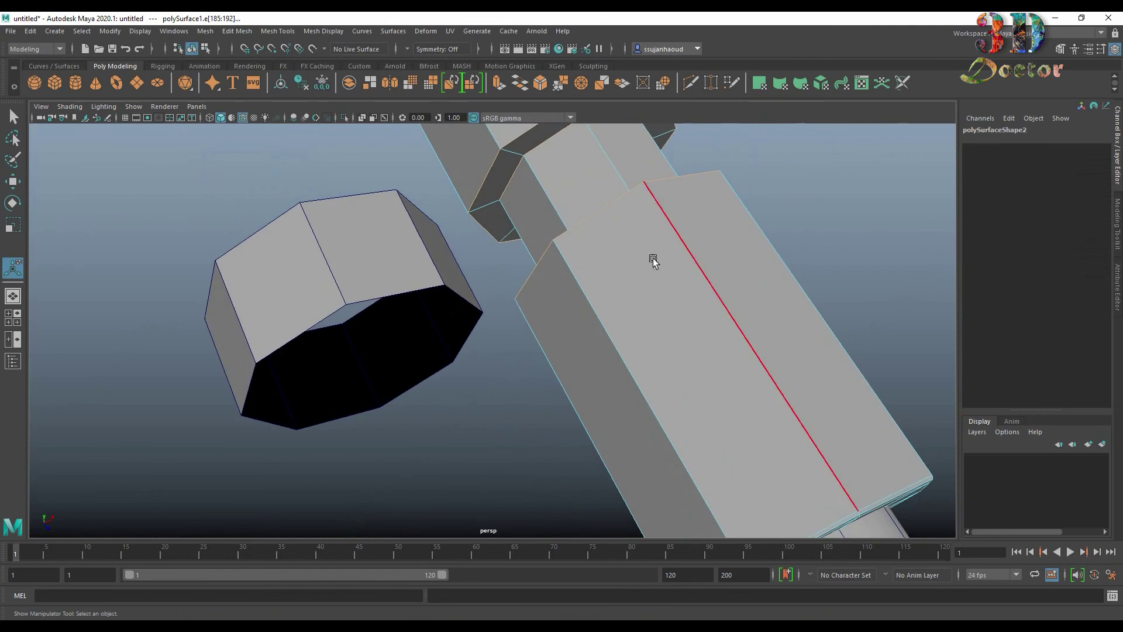
right_drag(648, 251, 827, 193)
key(3)
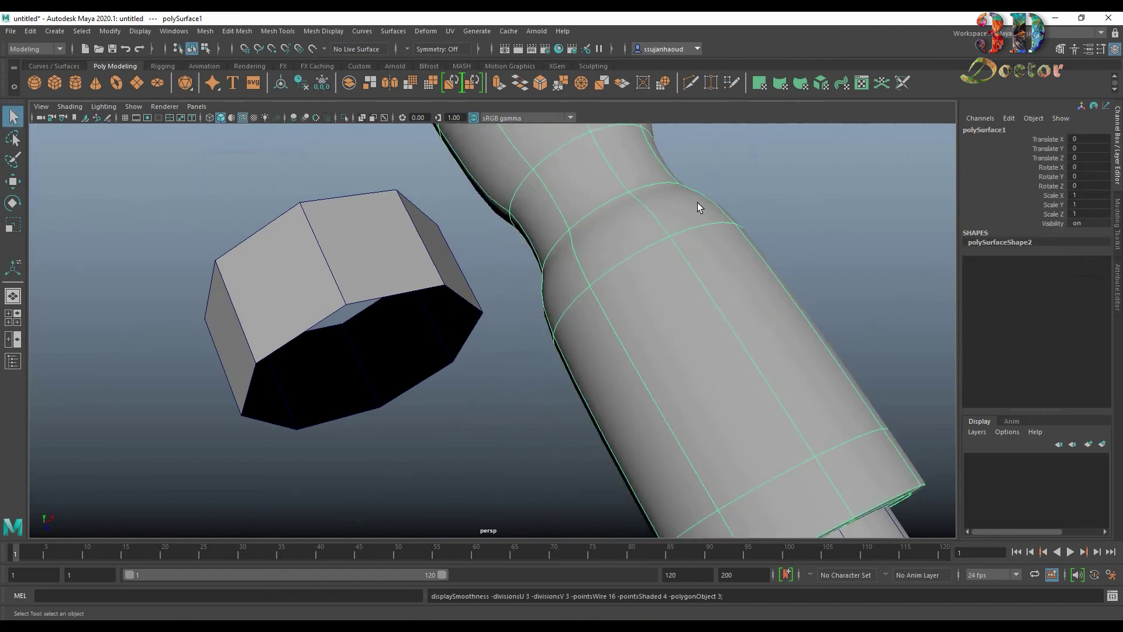
mouse_move(697, 202)
alt+mouse_down()
mouse_move(773, 143)
mouse_move(622, 129)
mouse_move(509, 170)
mouse_move(537, 175)
alt+mouse_up()
key(1)
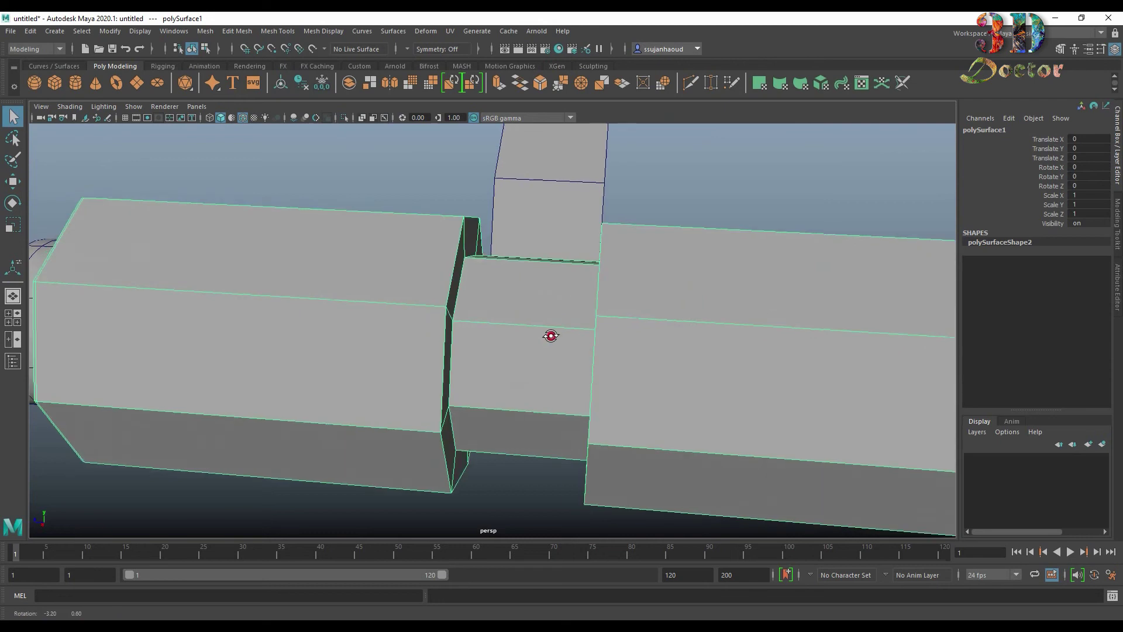
Step: Delete the face loop at the step between barrel and neck
alt+drag(544, 334, 731, 211)
right_drag(731, 209, 732, 230)
key(q)
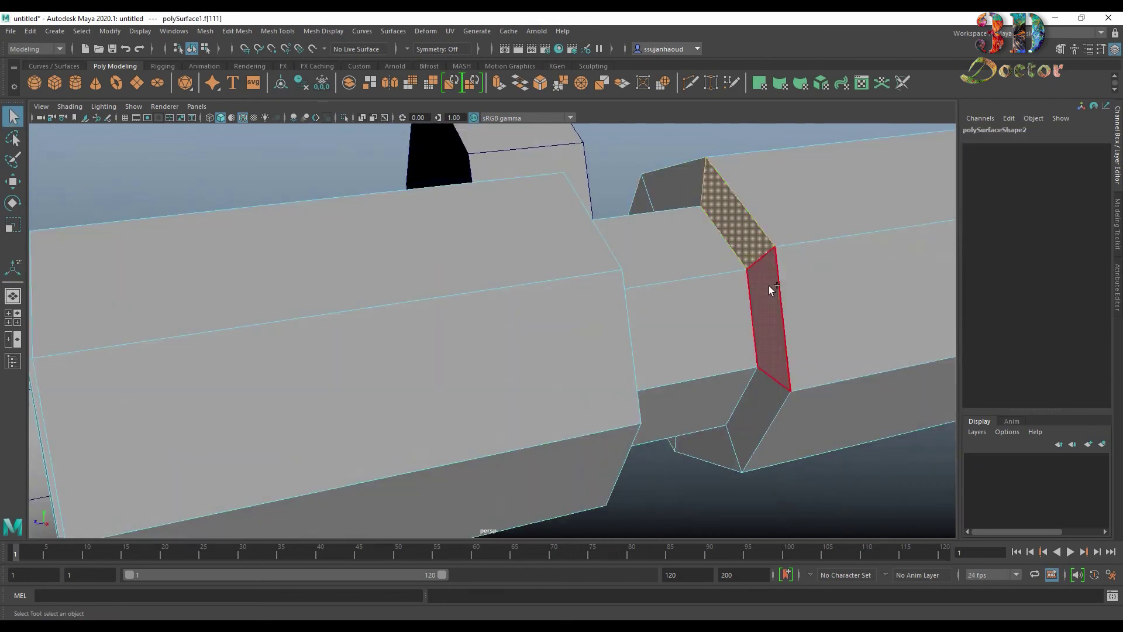
double_click(771, 289)
key(Delete)
Step: Bridge the opening's border edges with 0 divisions
right_click(743, 175)
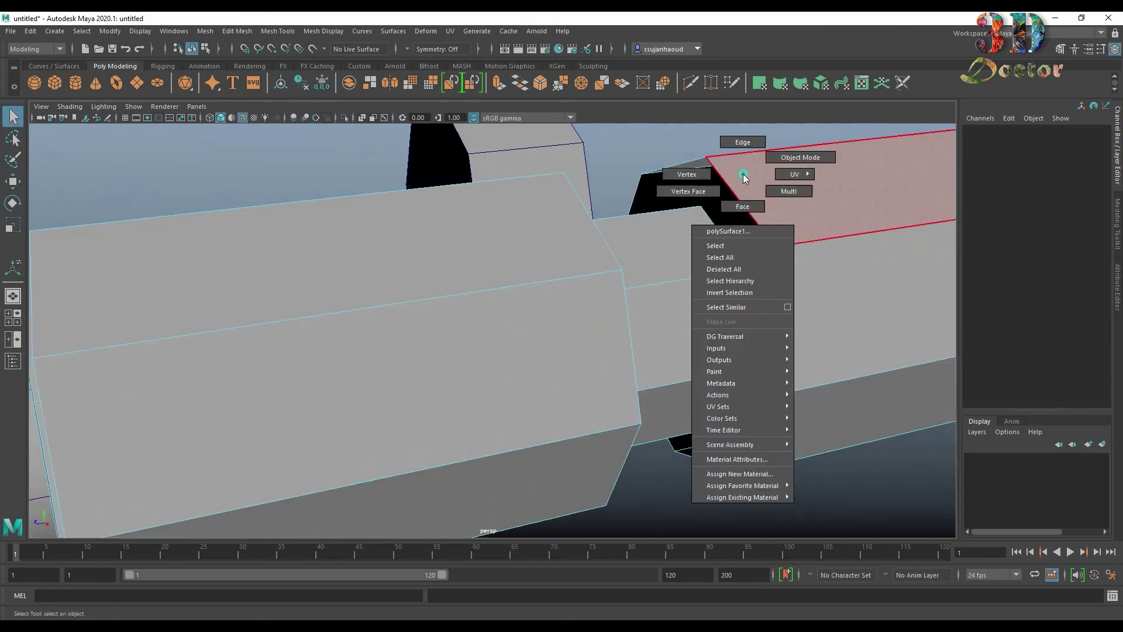
mouse_move(694, 275)
right_down()
mouse_move(785, 210)
mouse_move(773, 179)
right_up()
click(752, 199)
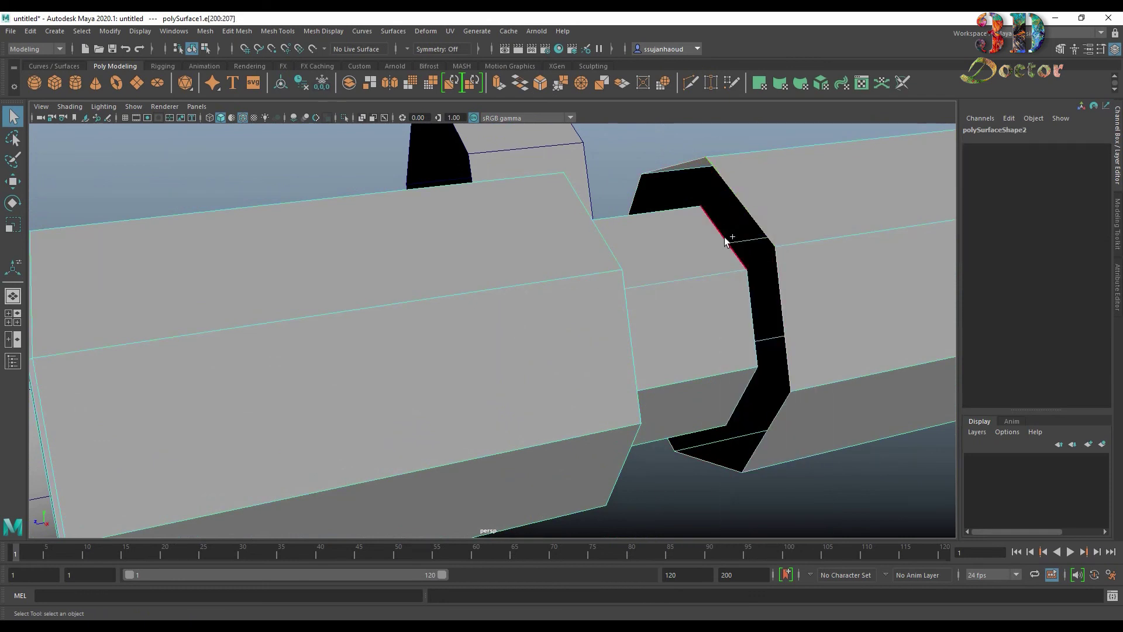
click(523, 88)
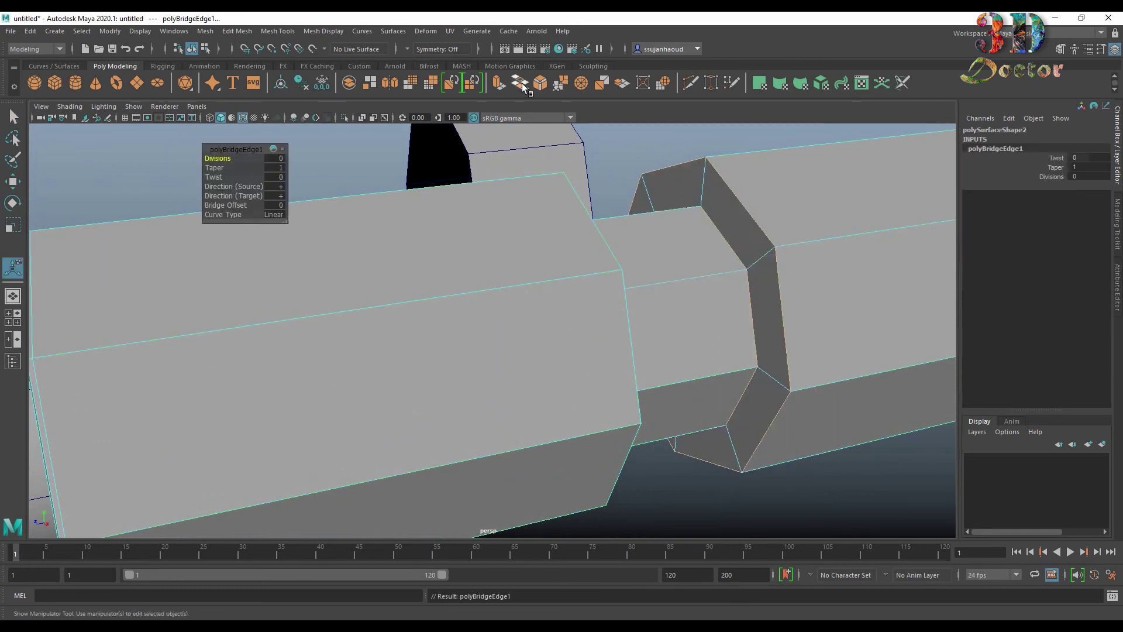
right_drag(731, 211, 842, 203)
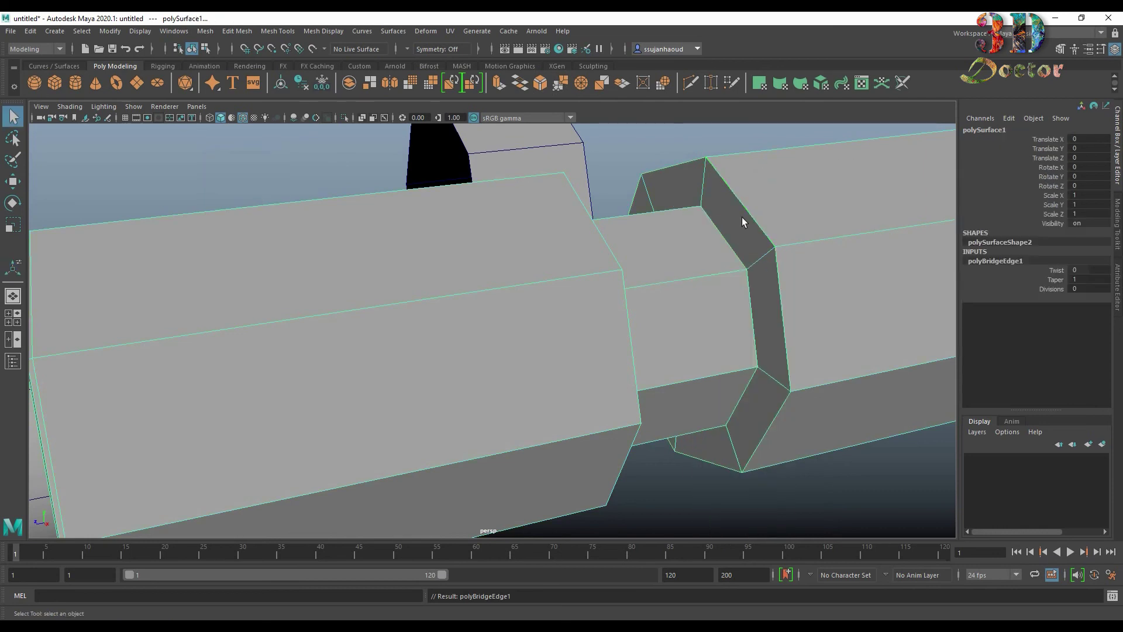
Step: Bevel the edge loops bordering the bridge with 2 segments and 0.05 fraction
right_drag(742, 216, 753, 155)
double_click(736, 191)
click(540, 82)
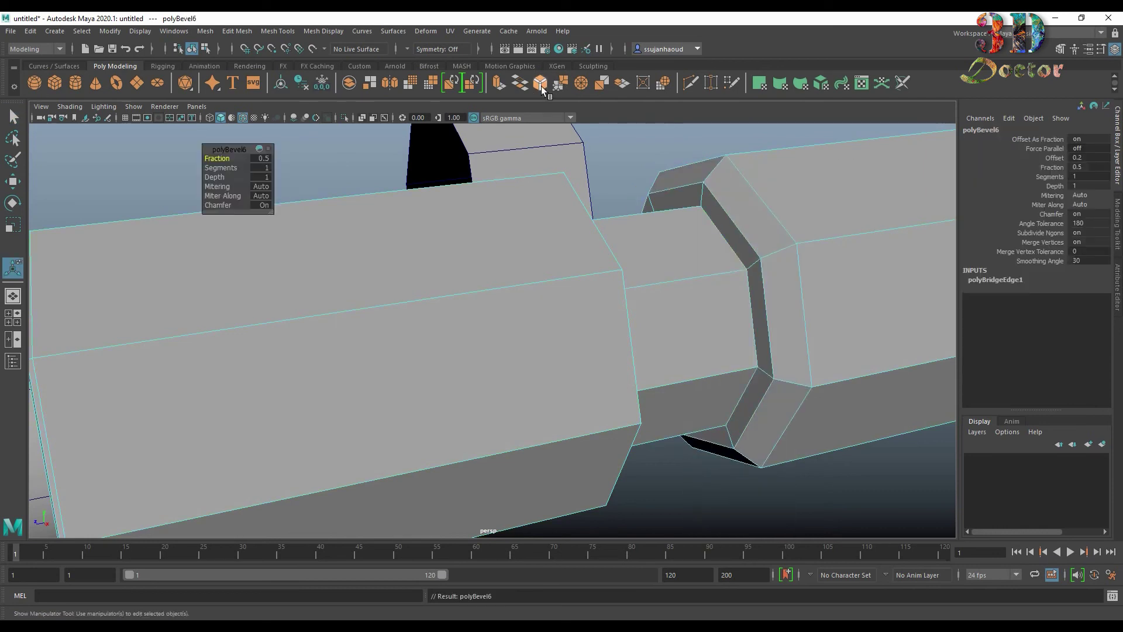
mouse_move(731, 223)
alt+mouse_down()
mouse_move(740, 233)
mouse_move(735, 213)
alt+mouse_up()
drag(216, 168, 221, 167)
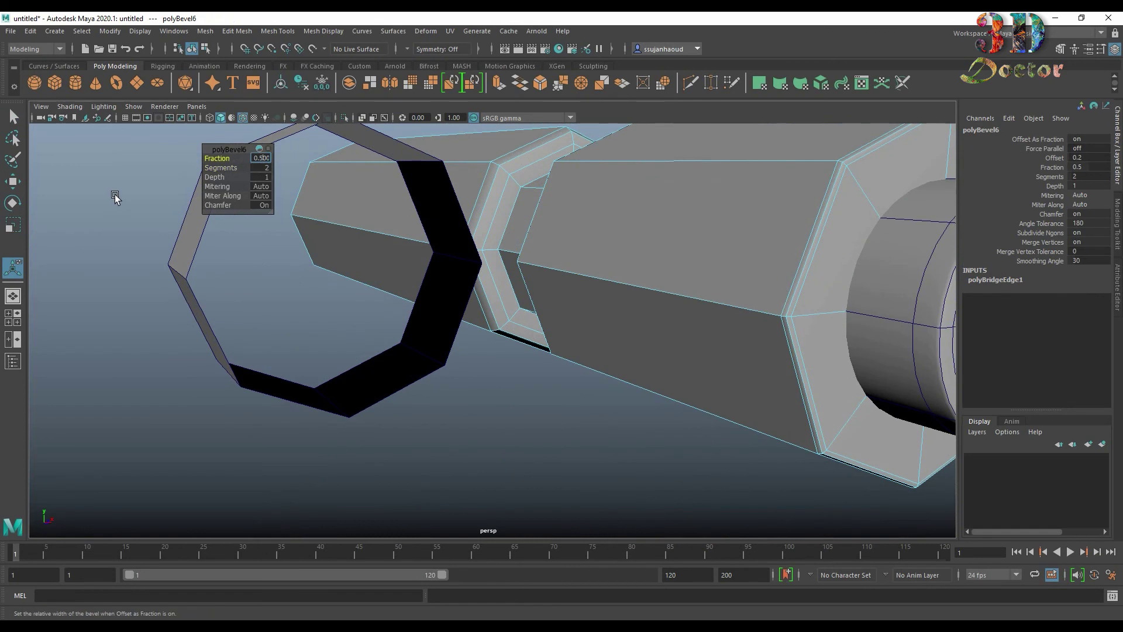
text(0.05)
key(Return)
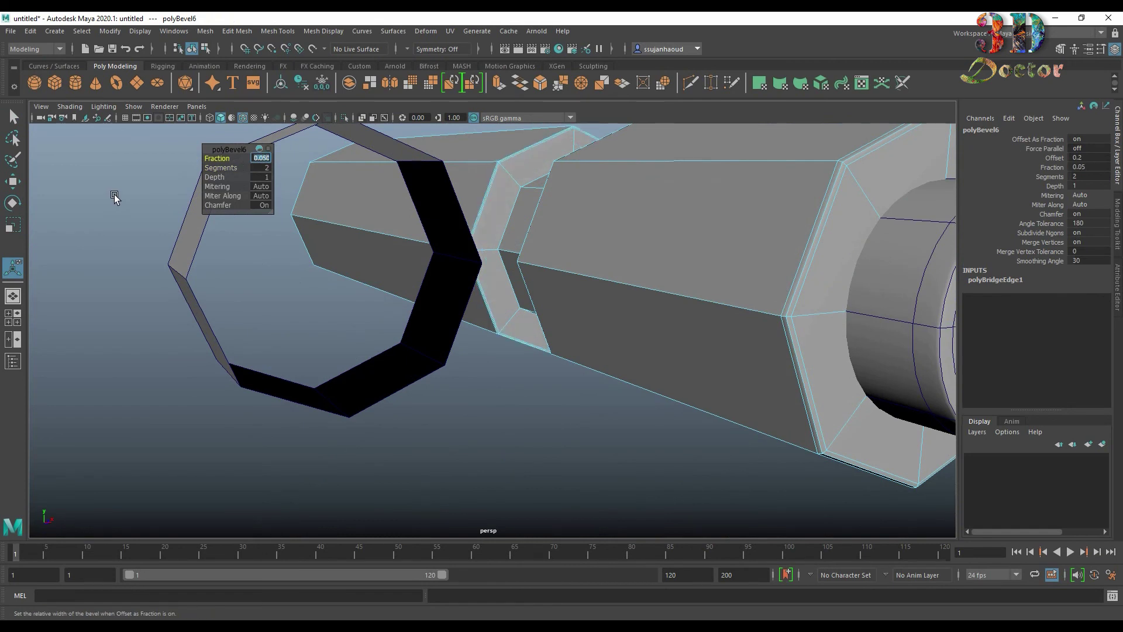
alt+drag(114, 194, 305, 263)
scroll(555, 313, up, 3)
scroll(632, 299, up, 3)
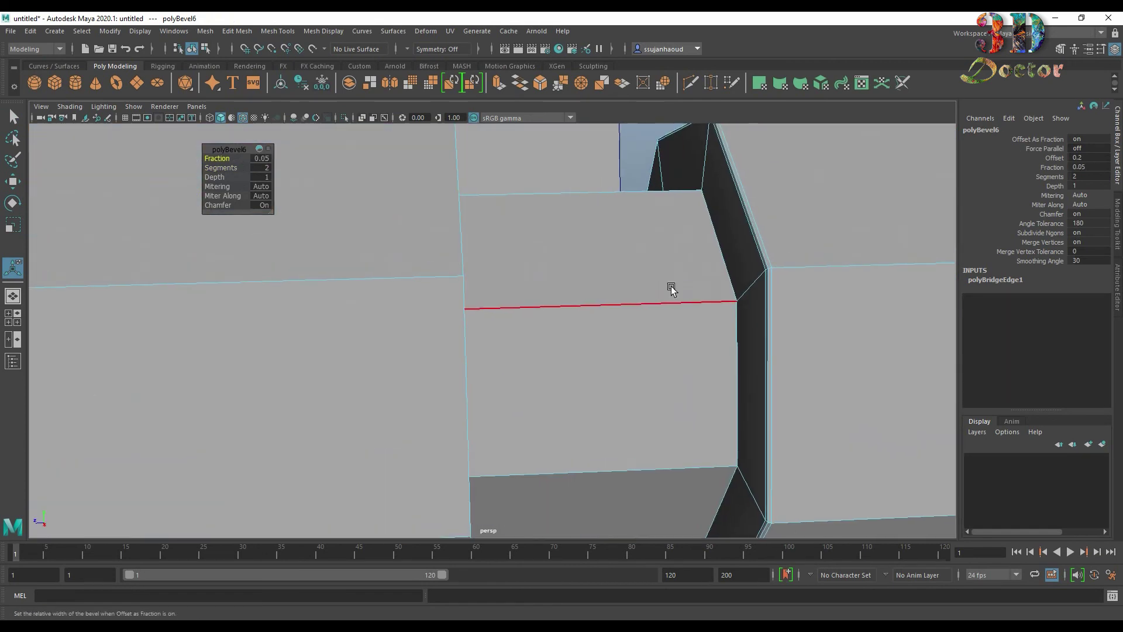
Step: Bevel a neck edge loop with 2 segments and 0.05 fraction
click(714, 261)
click(542, 85)
scroll(677, 226, down, 3)
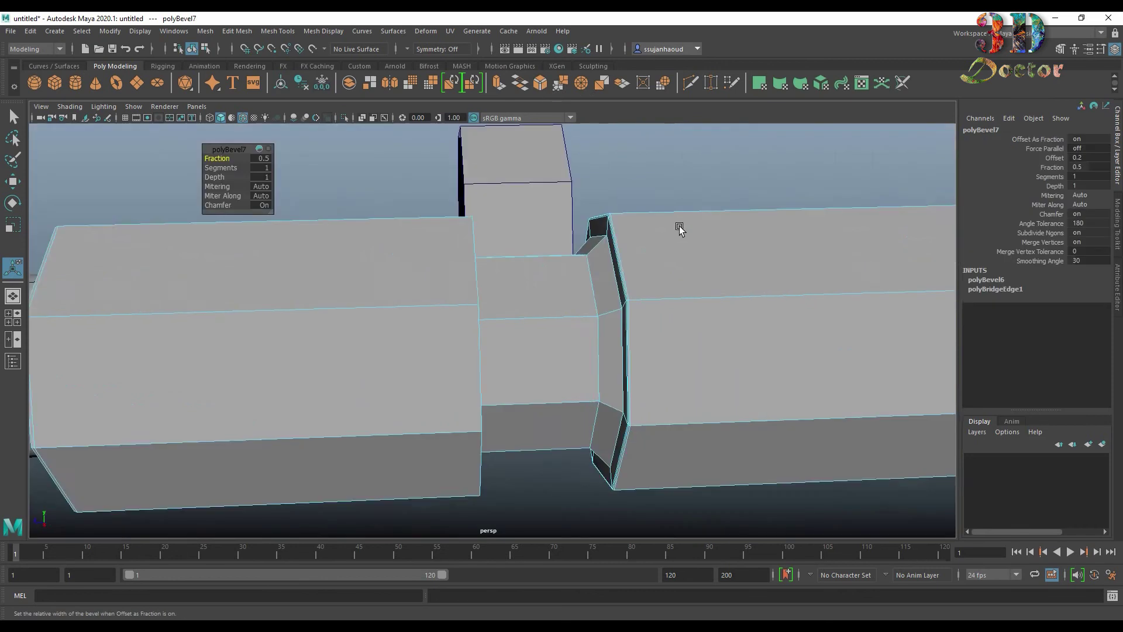
mouse_move(677, 226)
alt+mouse_down()
mouse_move(735, 233)
mouse_move(760, 220)
mouse_move(658, 279)
mouse_move(643, 274)
alt+mouse_up()
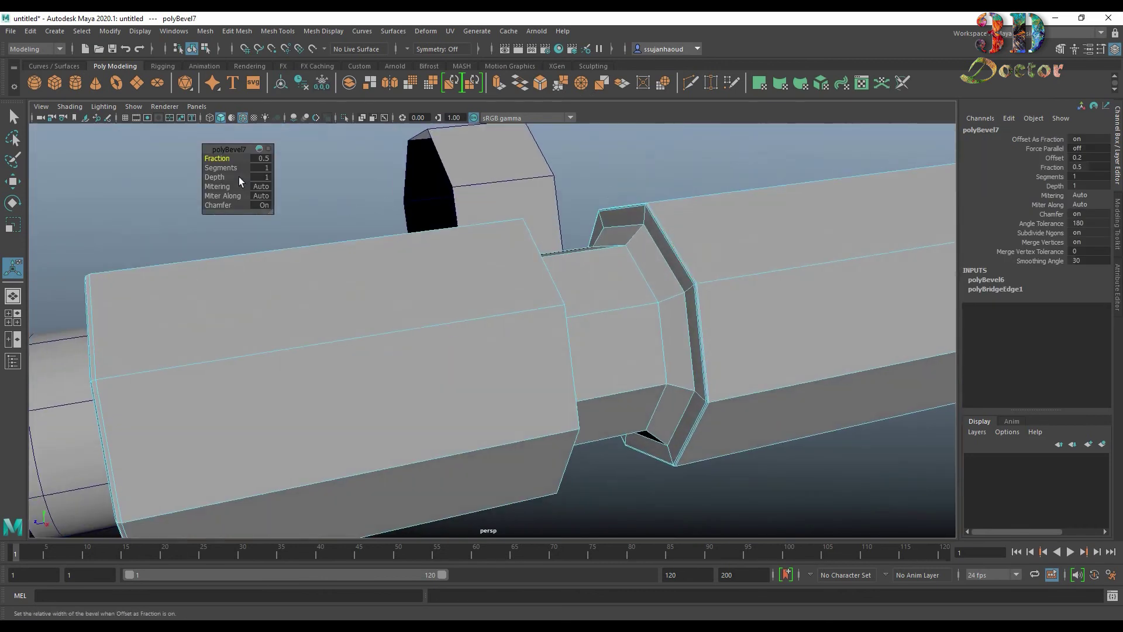
click(262, 168)
text(2)
key(Return)
click(266, 158)
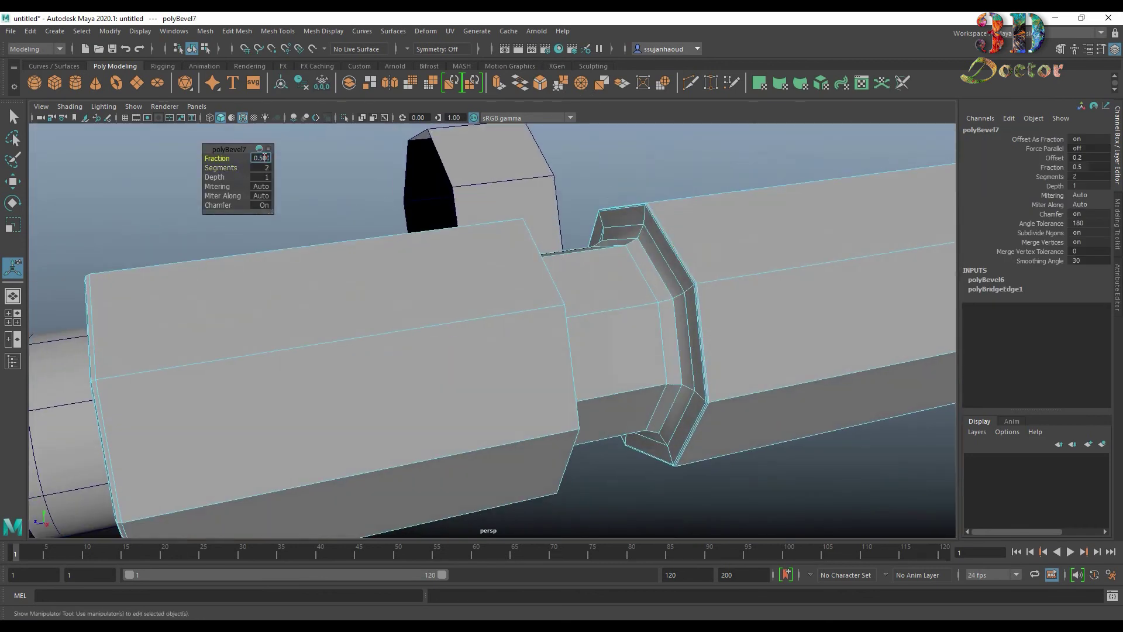
text(5)
key(Return)
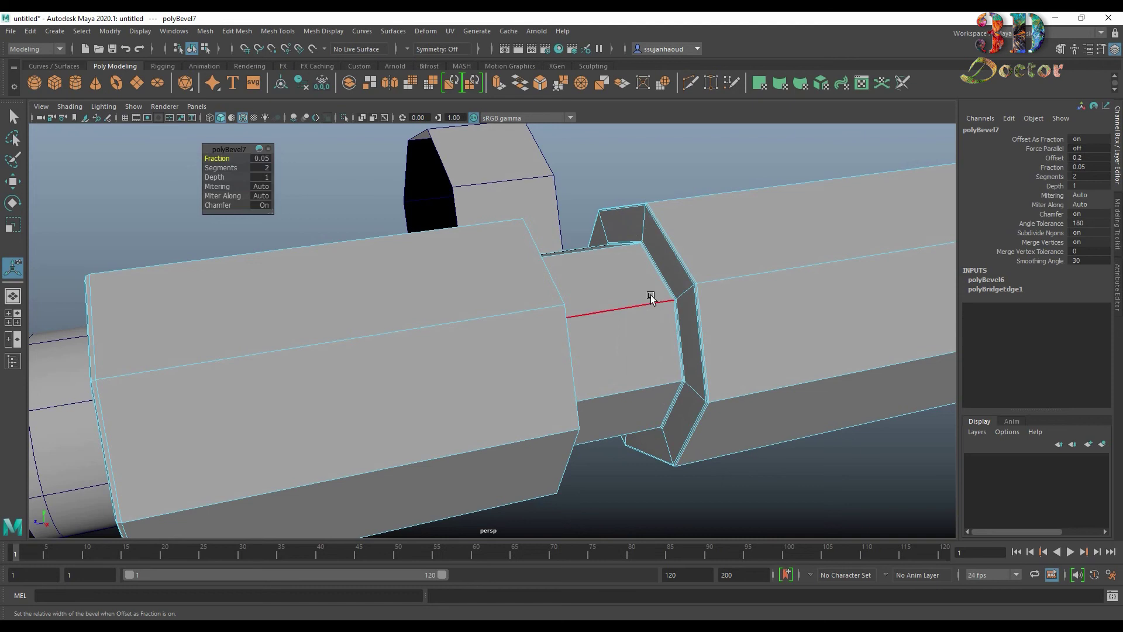
Step: Bevel the next neck edge loop, also 2 segments at 0.05 fraction
alt+drag(651, 295, 420, 266)
click(420, 266)
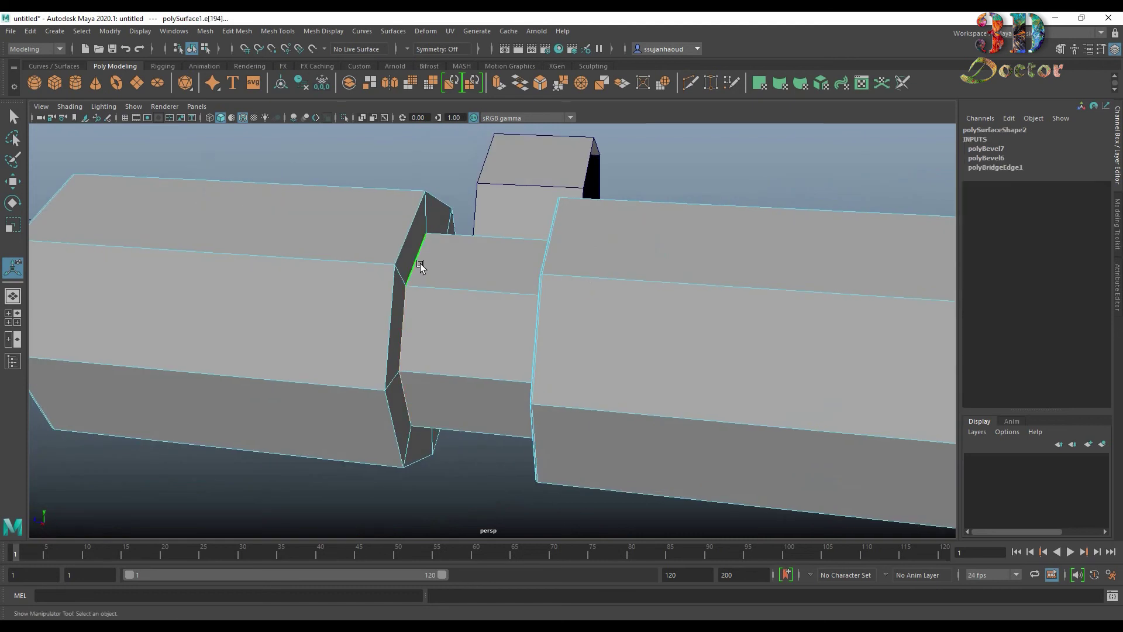
click(540, 83)
mouse_move(351, 263)
alt+mouse_down()
mouse_move(253, 260)
mouse_move(309, 217)
alt+mouse_up()
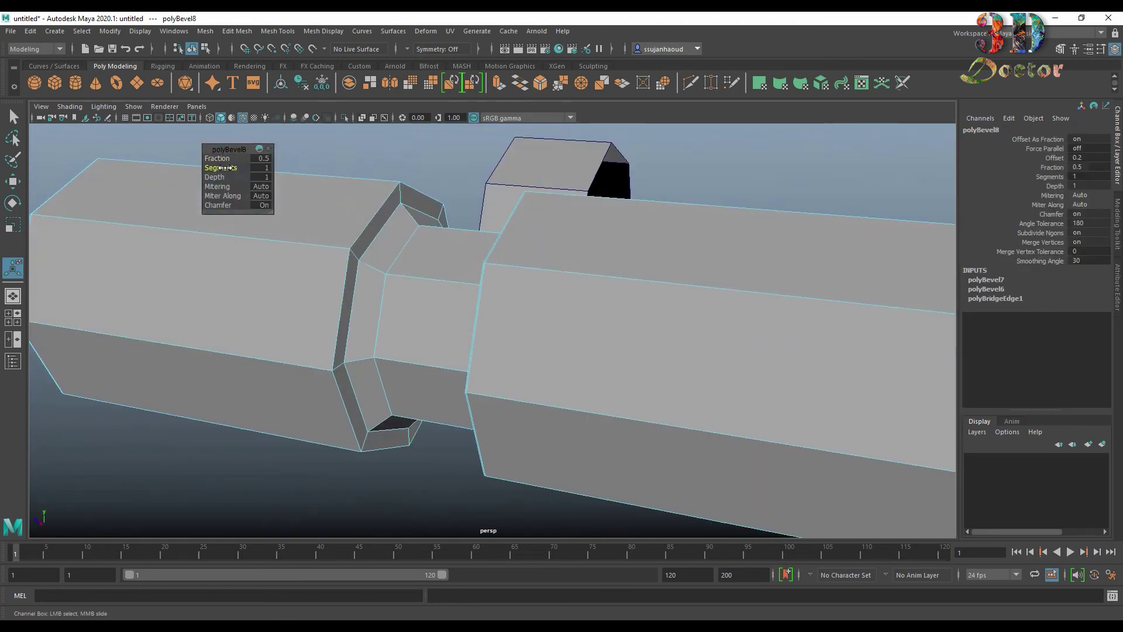
drag(221, 168, 228, 169)
click(261, 158)
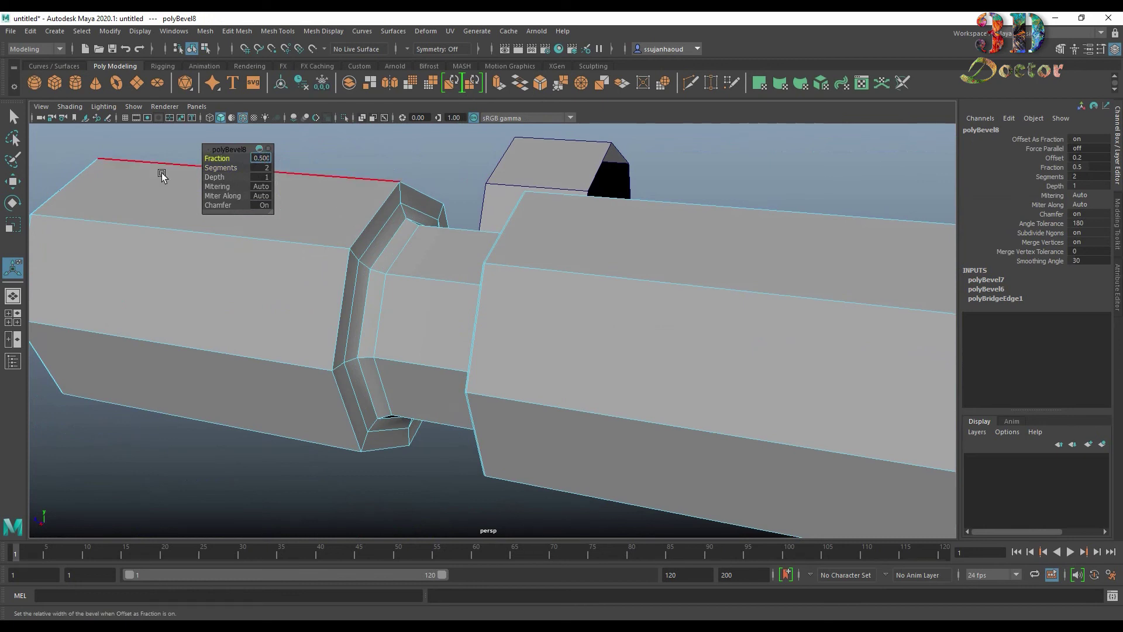
text(0.050)
key(Return)
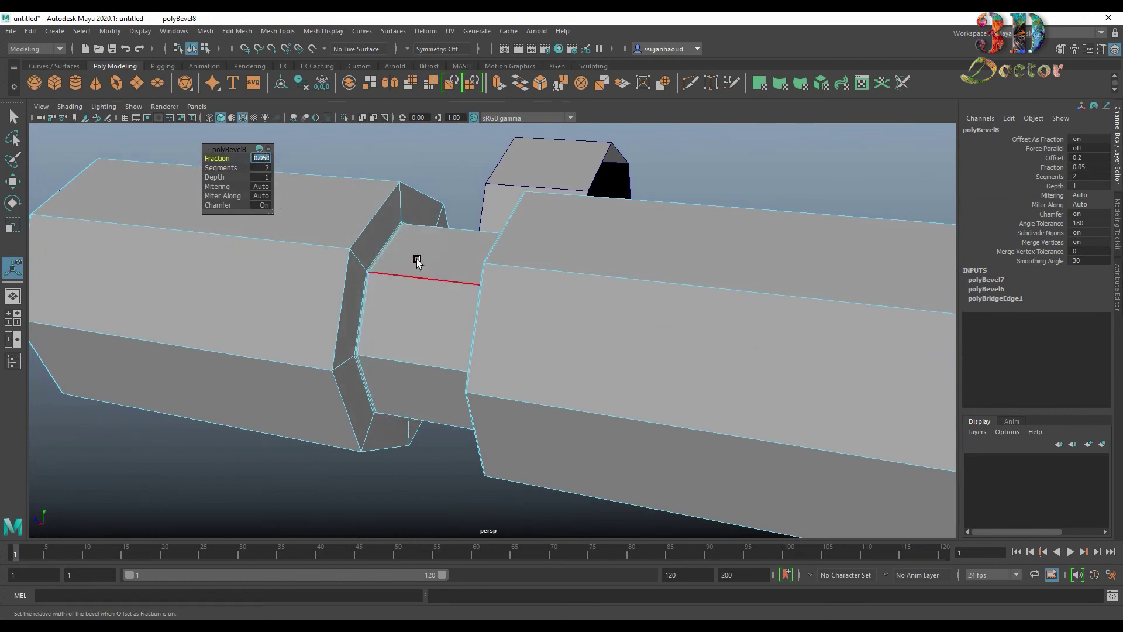
Step: Bevel the last edge loop with 2 segments and a 0.05 fraction
double_click(378, 216)
click(543, 88)
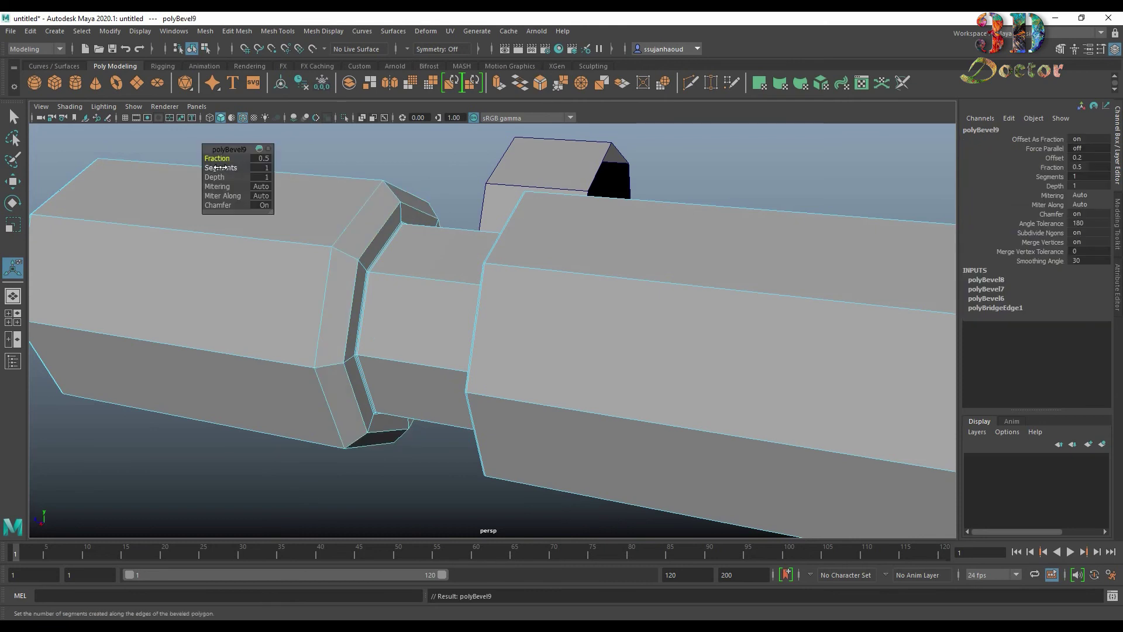
drag(221, 168, 225, 167)
click(258, 158)
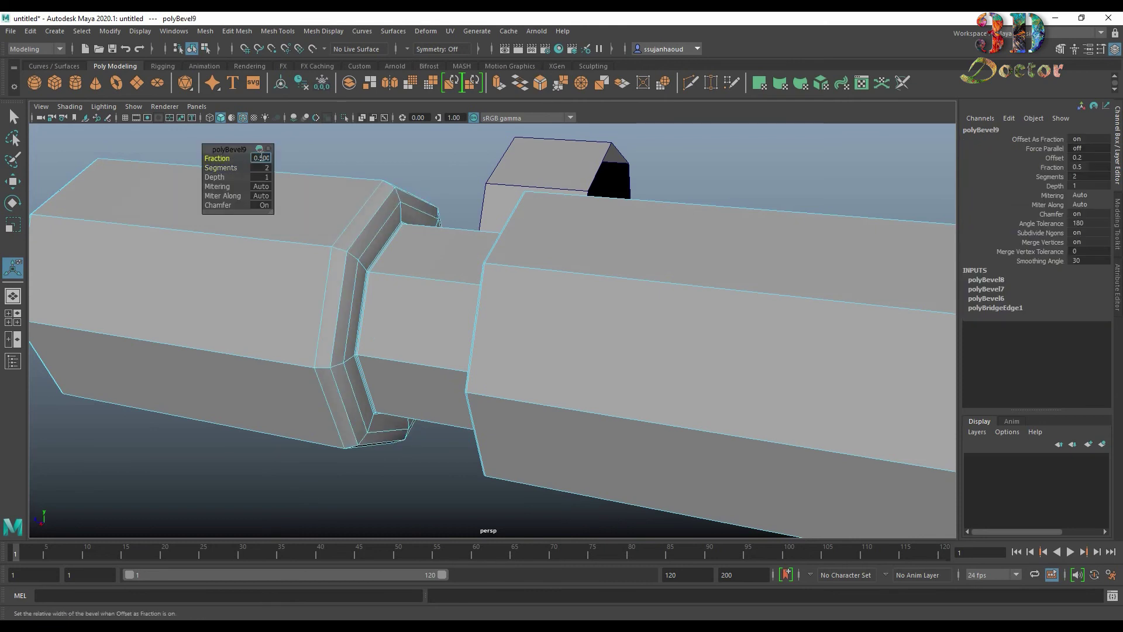
text(5)
key(Return)
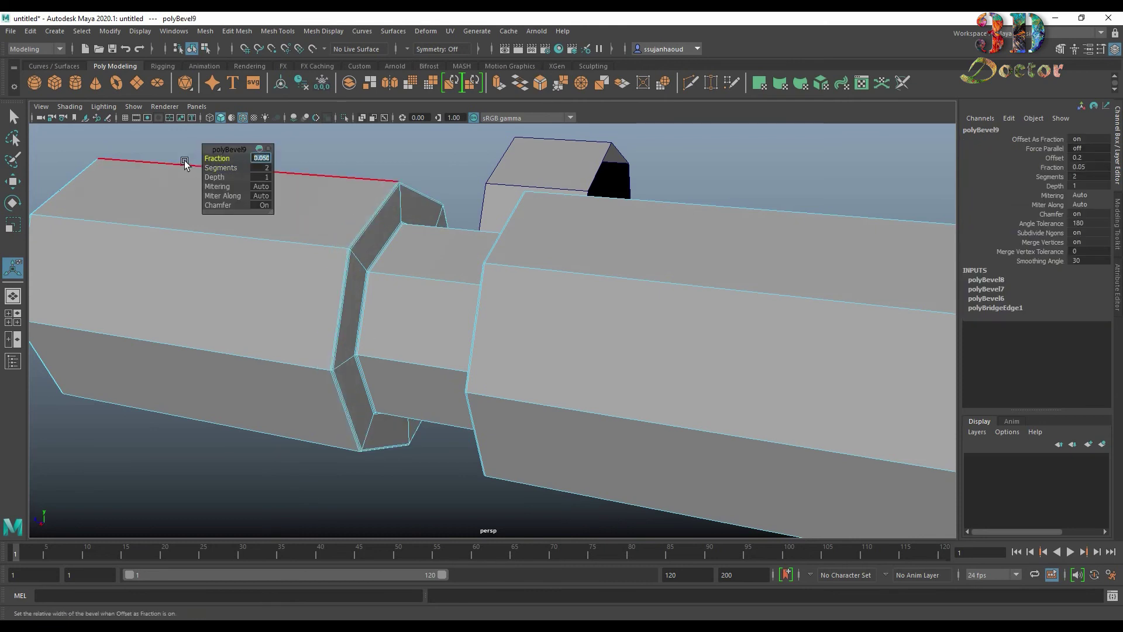
mouse_move(314, 314)
alt+mouse_down()
mouse_move(432, 289)
mouse_move(505, 305)
alt+mouse_up()
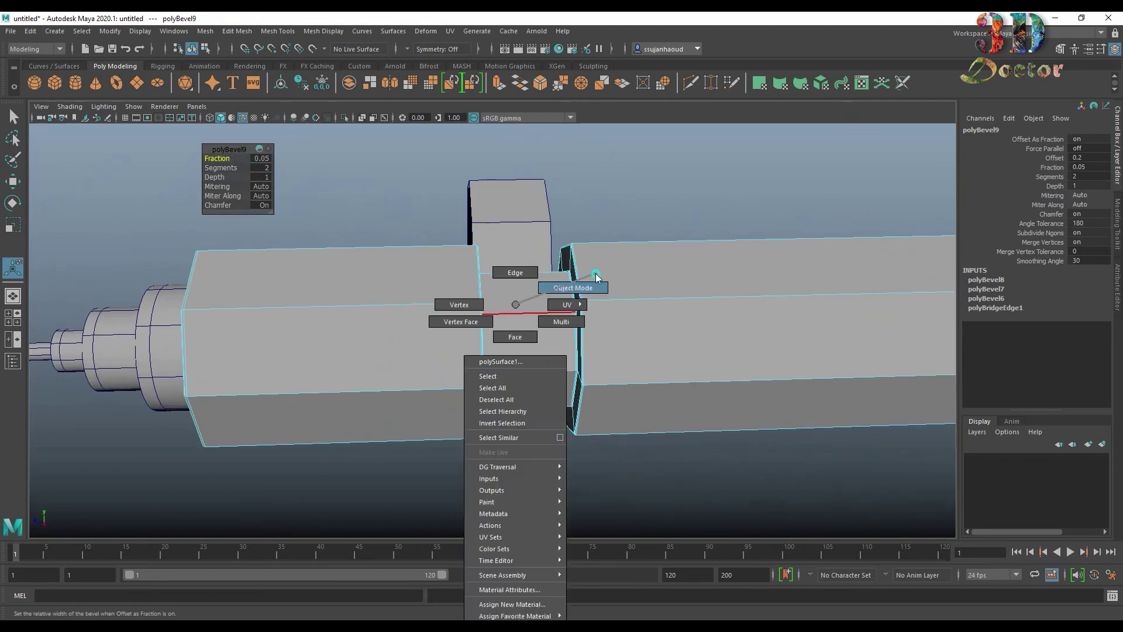
right_drag(505, 305, 564, 316)
Step: Centre the box over the rod's middle gap by setting its Translate X to 0
click(636, 189)
click(515, 193)
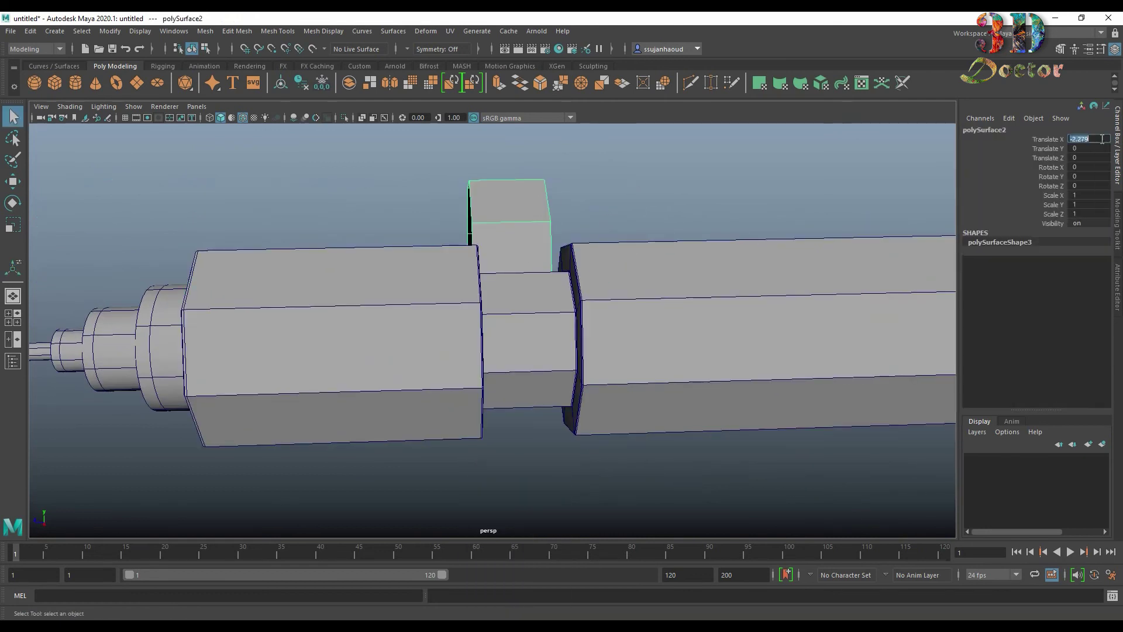
text(0)
key(Return)
Step: Extrude the rod's middle-section edges inward with Local Translate Z -0.227 to form a groove
click(706, 236)
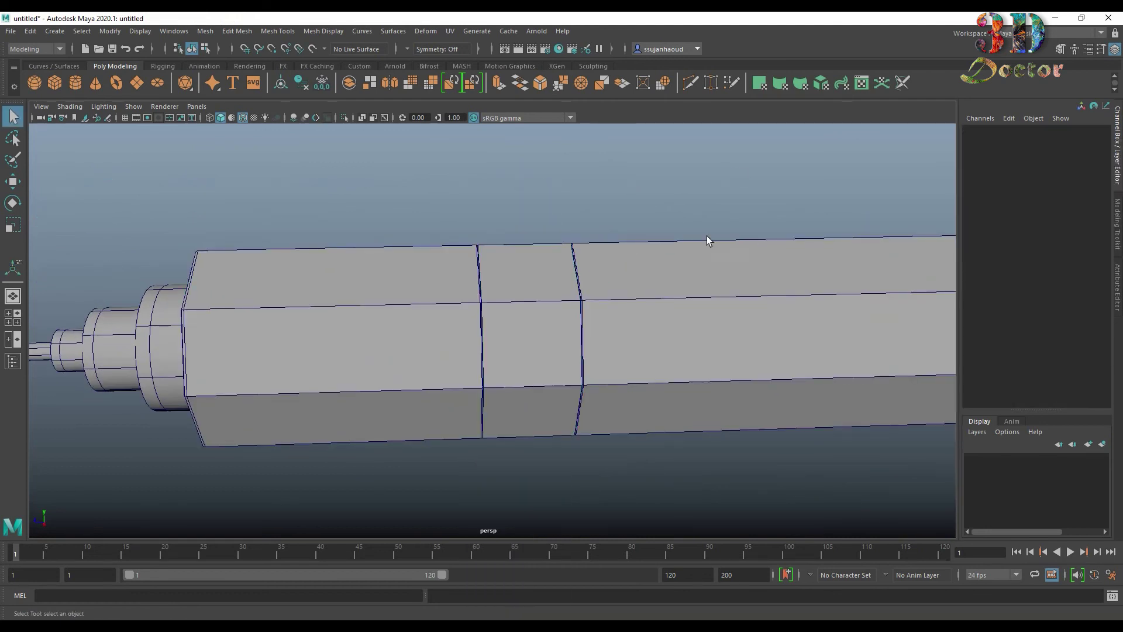
alt+drag(706, 237, 507, 261)
click(508, 261)
scroll(506, 262, up, 5)
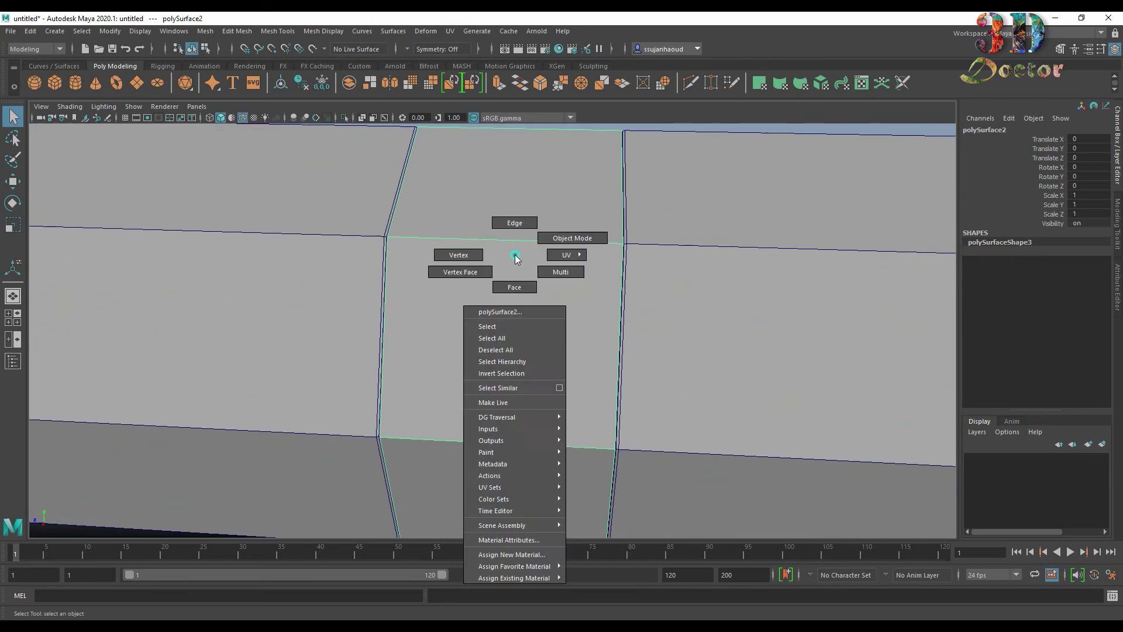
right_drag(514, 251, 515, 221)
click(616, 269)
click(391, 283)
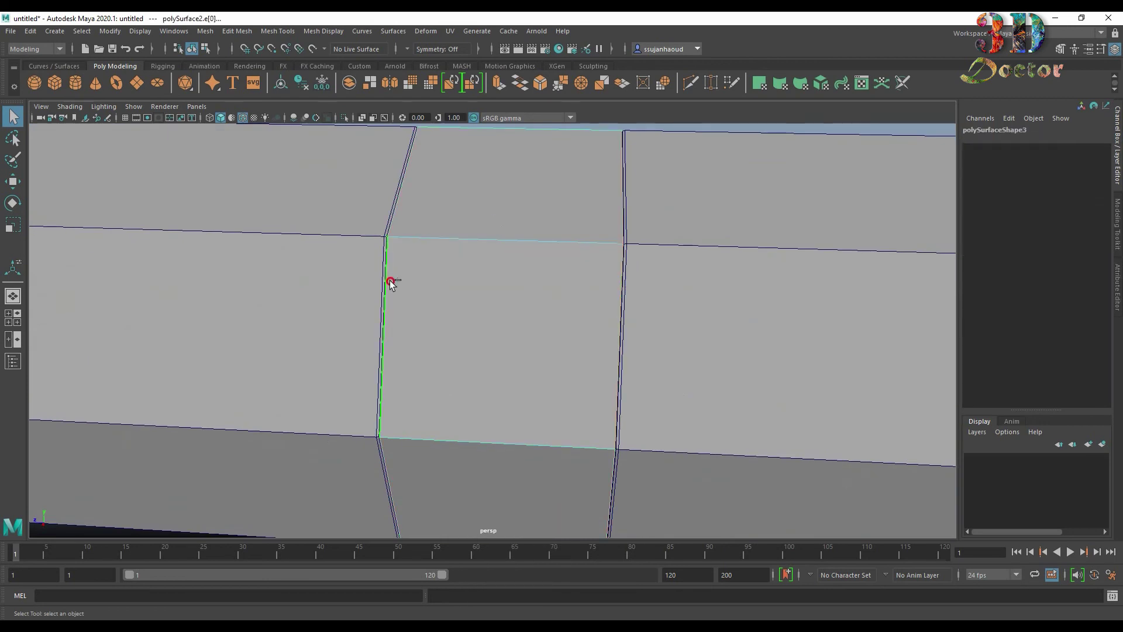
scroll(391, 283, down, 5)
alt+drag(391, 283, 585, 253)
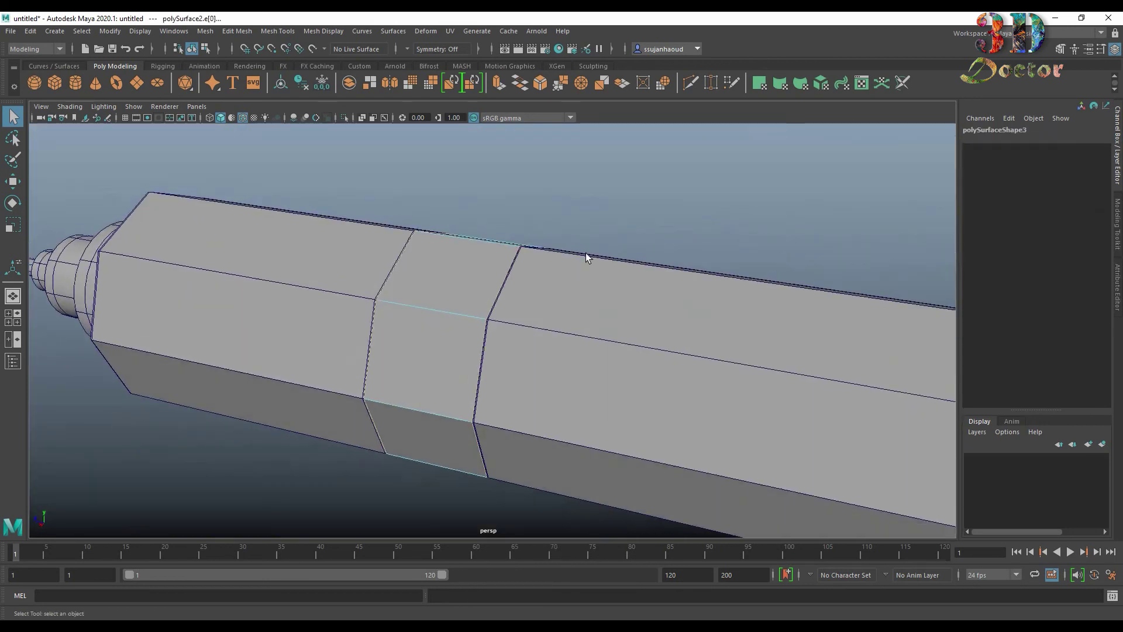
click(498, 84)
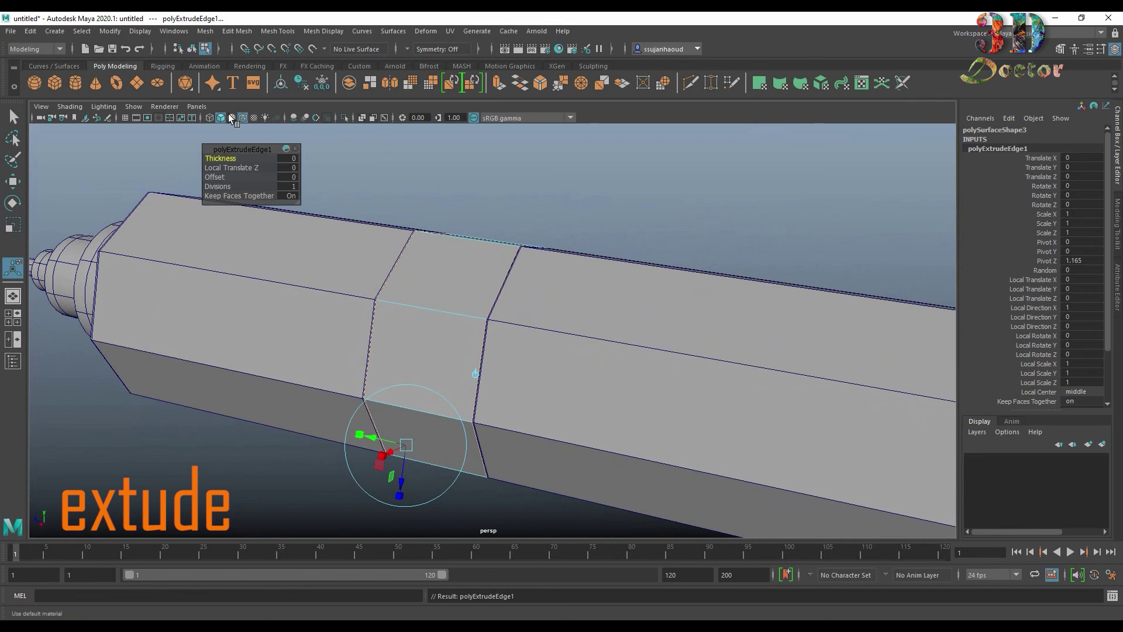
Step: Check the extrusion in wireframe, then reselect the rod in edge mode
click(209, 117)
mouse_move(508, 469)
alt+mouse_down()
mouse_move(497, 465)
mouse_move(489, 394)
mouse_move(598, 419)
mouse_move(640, 413)
mouse_move(634, 336)
mouse_move(591, 343)
alt+mouse_up()
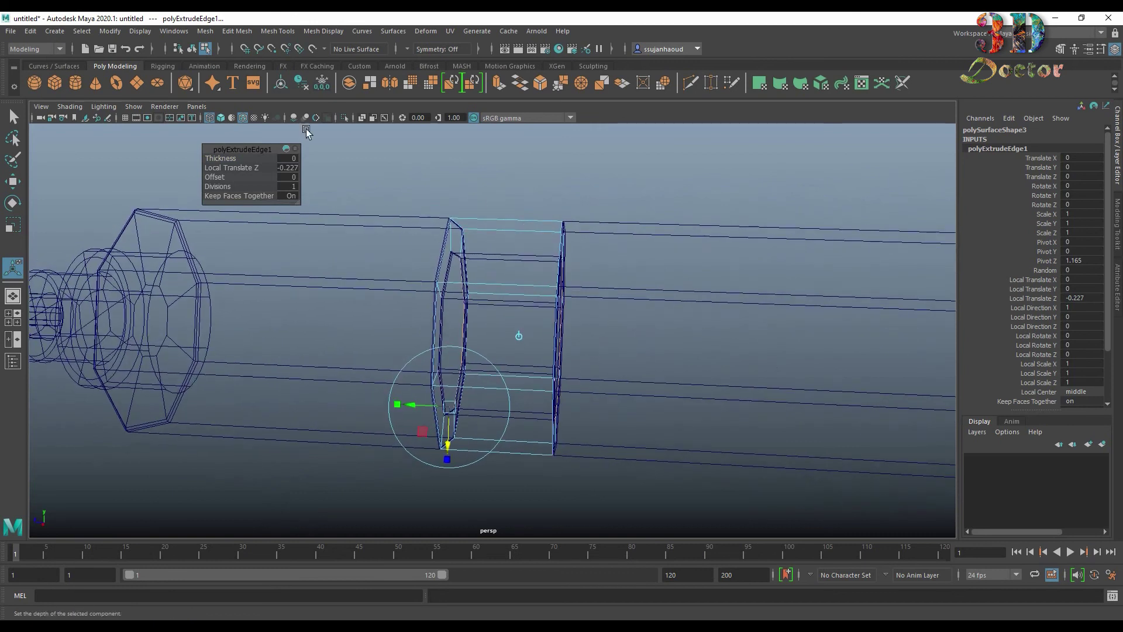
click(220, 117)
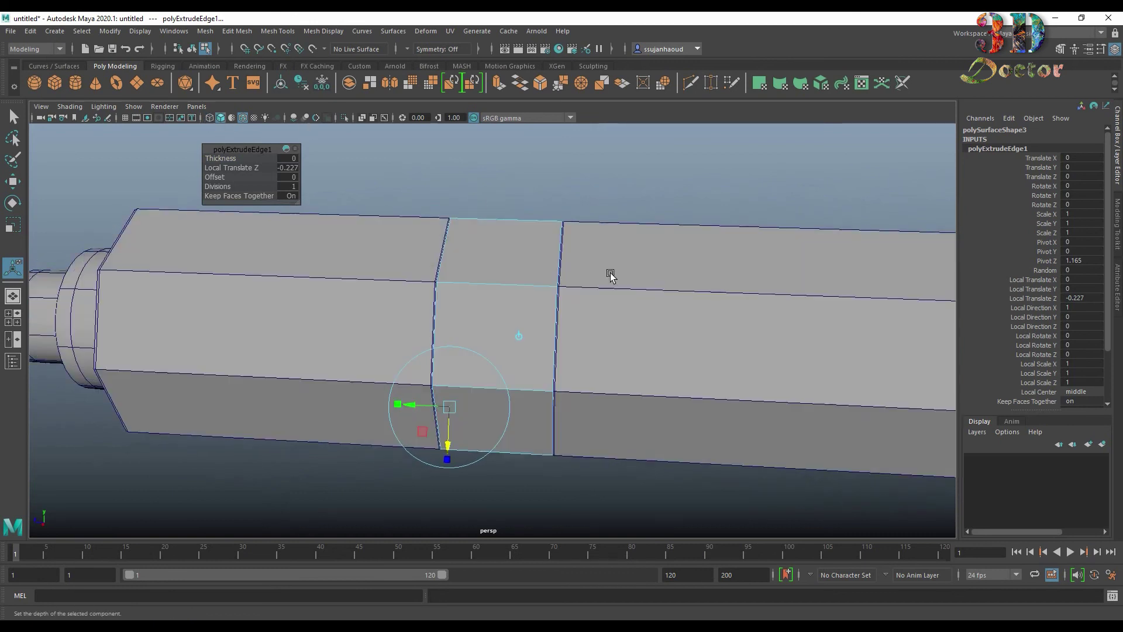
right_drag(523, 236, 666, 184)
click(666, 184)
click(493, 283)
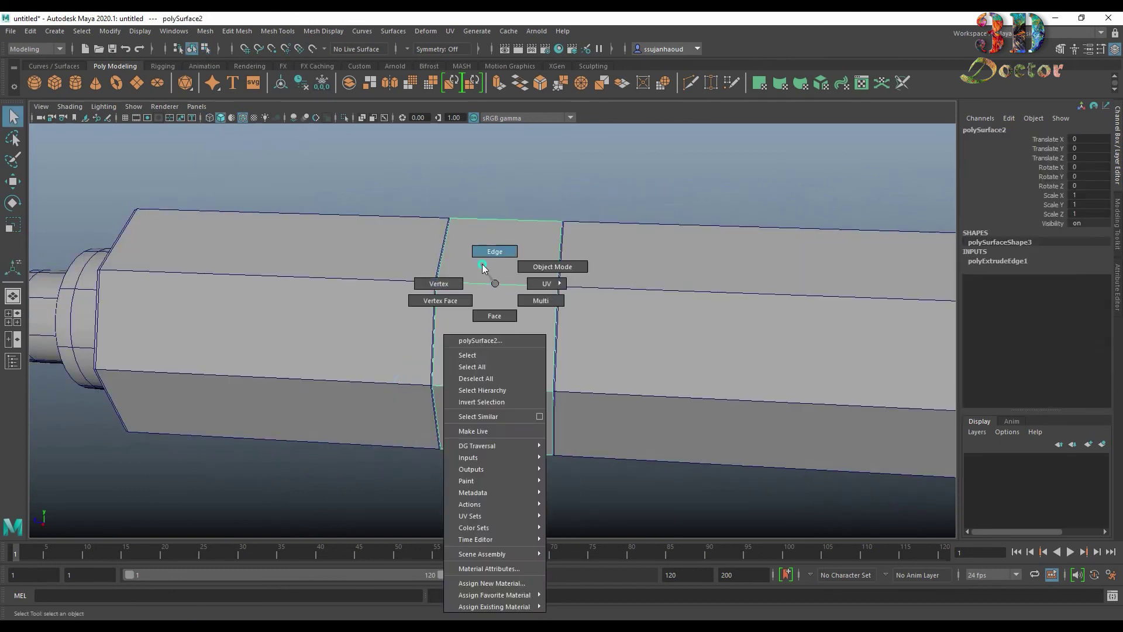
right_drag(493, 283, 494, 251)
Step: Bevel the groove edge loop with 2 segments and 0.1 fraction
double_click(556, 331)
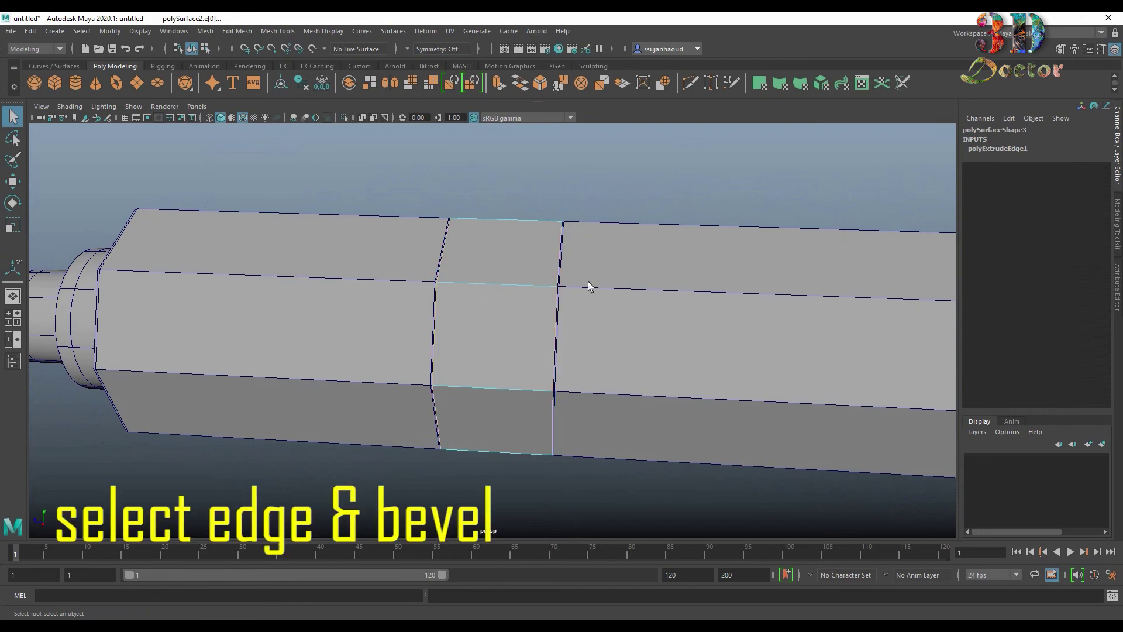
click(541, 84)
mouse_move(573, 142)
alt+mouse_down()
mouse_move(564, 181)
mouse_move(371, 188)
alt+mouse_up()
drag(229, 169, 224, 158)
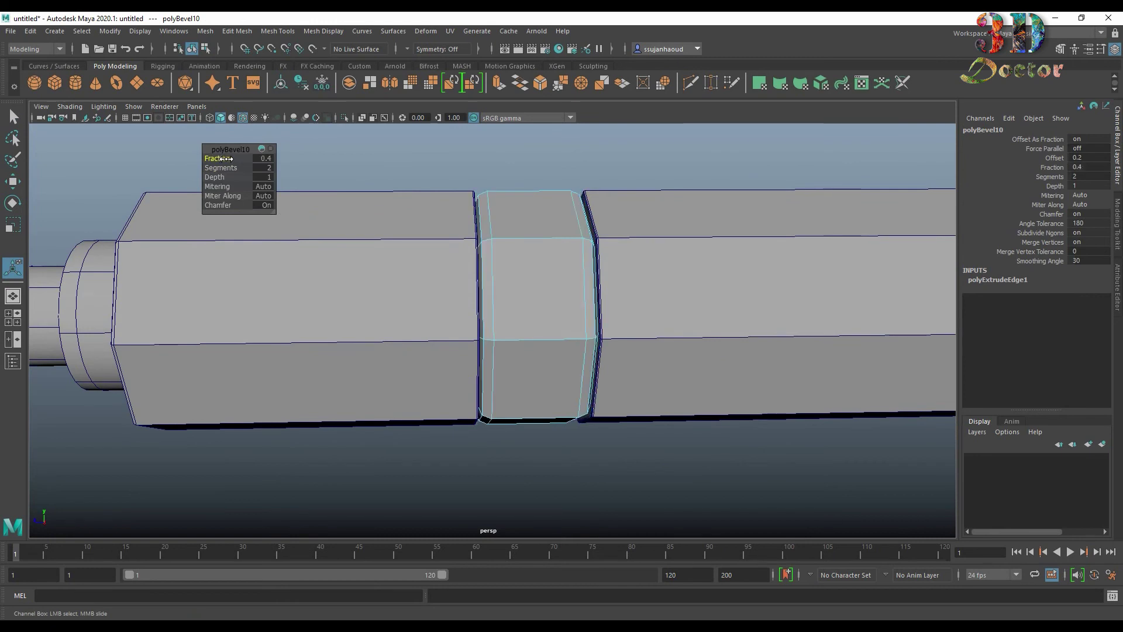
scroll(530, 252, up, 3)
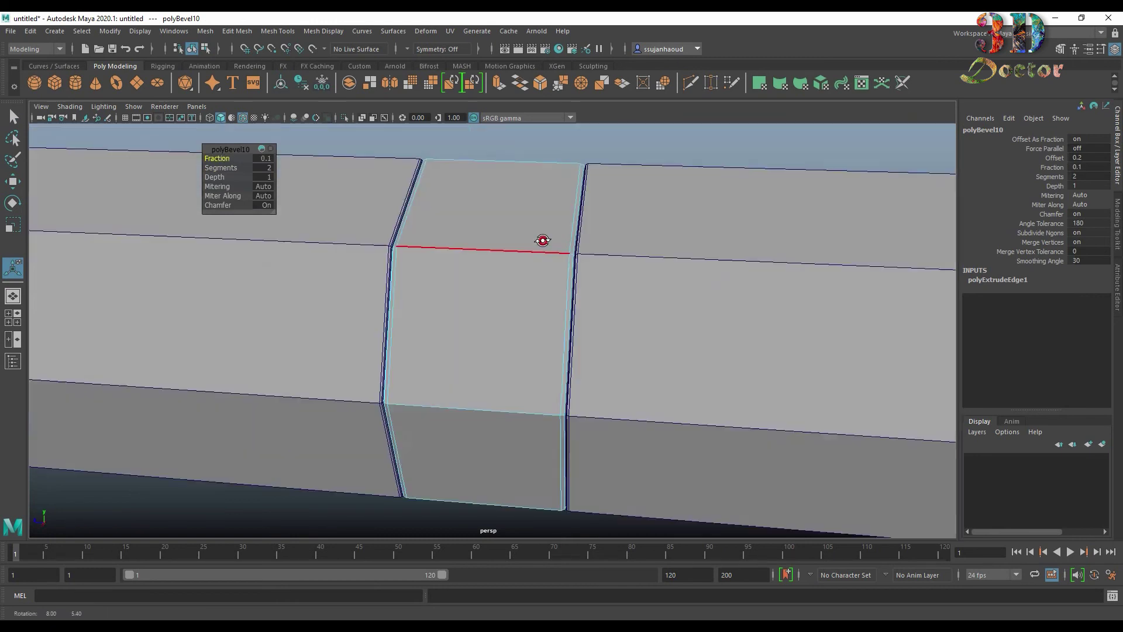
Step: Insert an edge loop through the centre of the middle band with Multi-Cut
alt+drag(539, 238, 521, 248)
right_drag(512, 243, 661, 192)
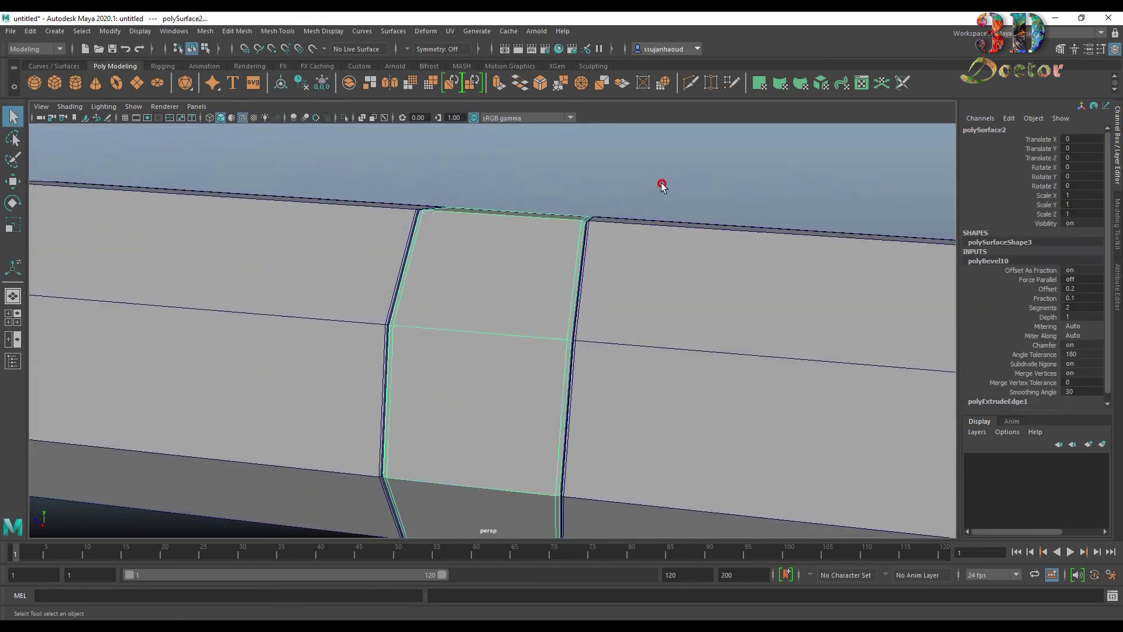
click(662, 182)
scroll(661, 182, down, 5)
alt+middle_drag(662, 181, 657, 271)
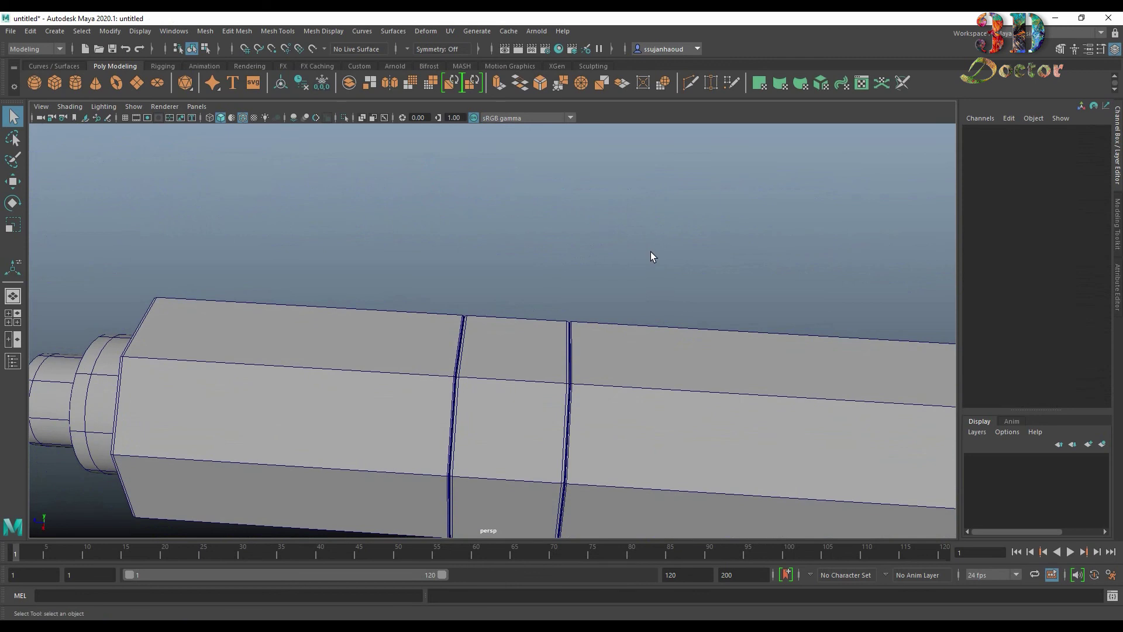
scroll(651, 260, up, 2)
scroll(637, 222, up, 2)
scroll(634, 210, up, 2)
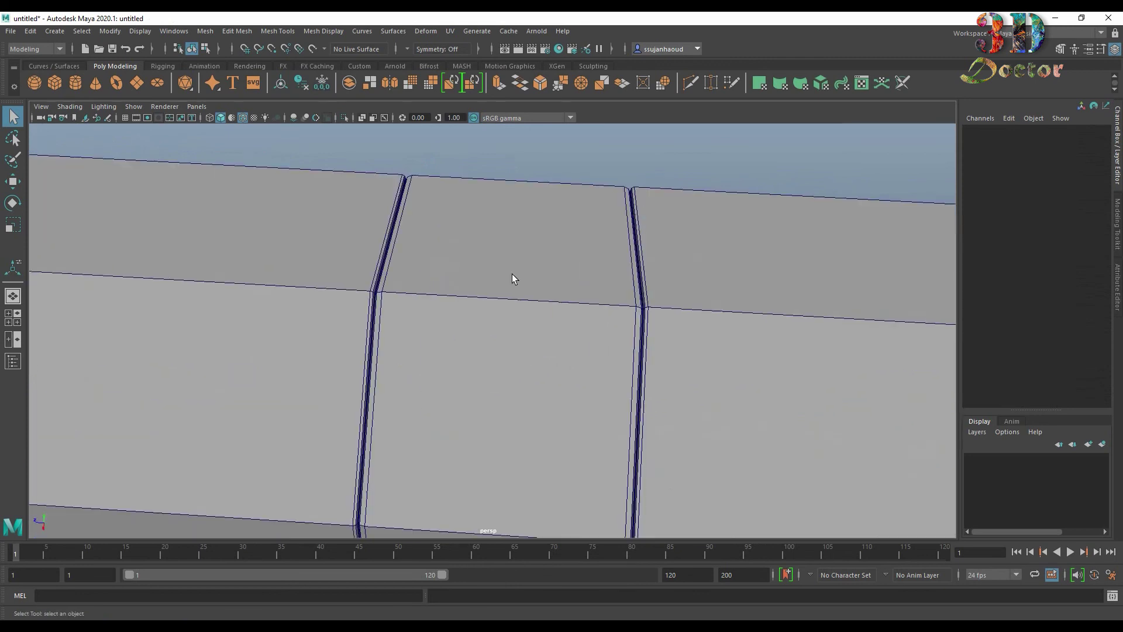
click(539, 298)
click(690, 84)
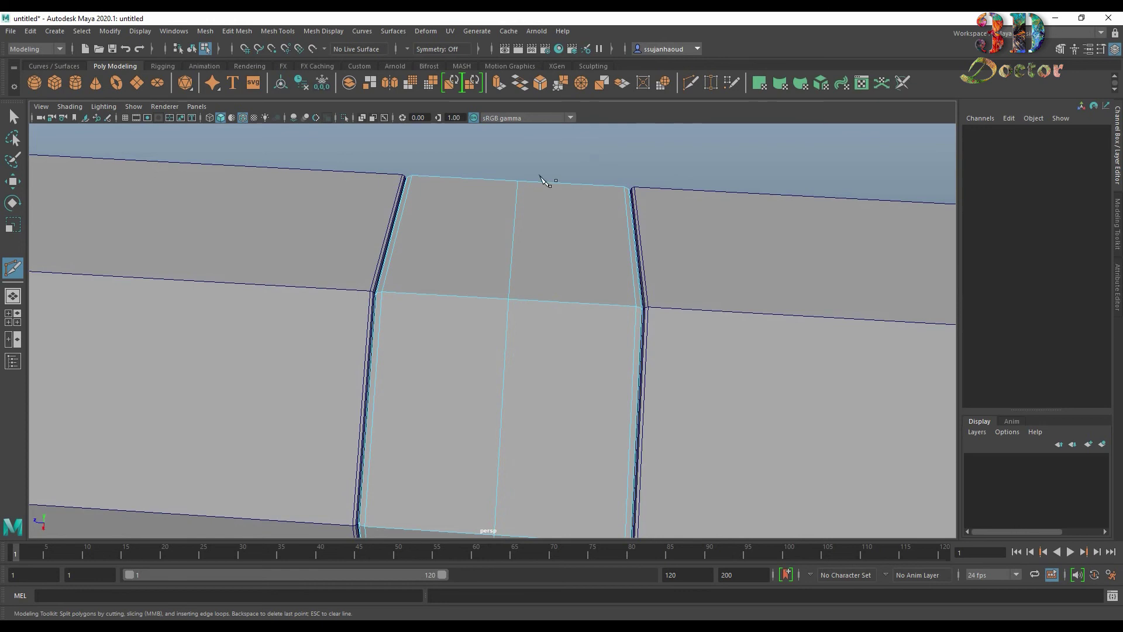
key(q)
scroll(291, 243, down, 5)
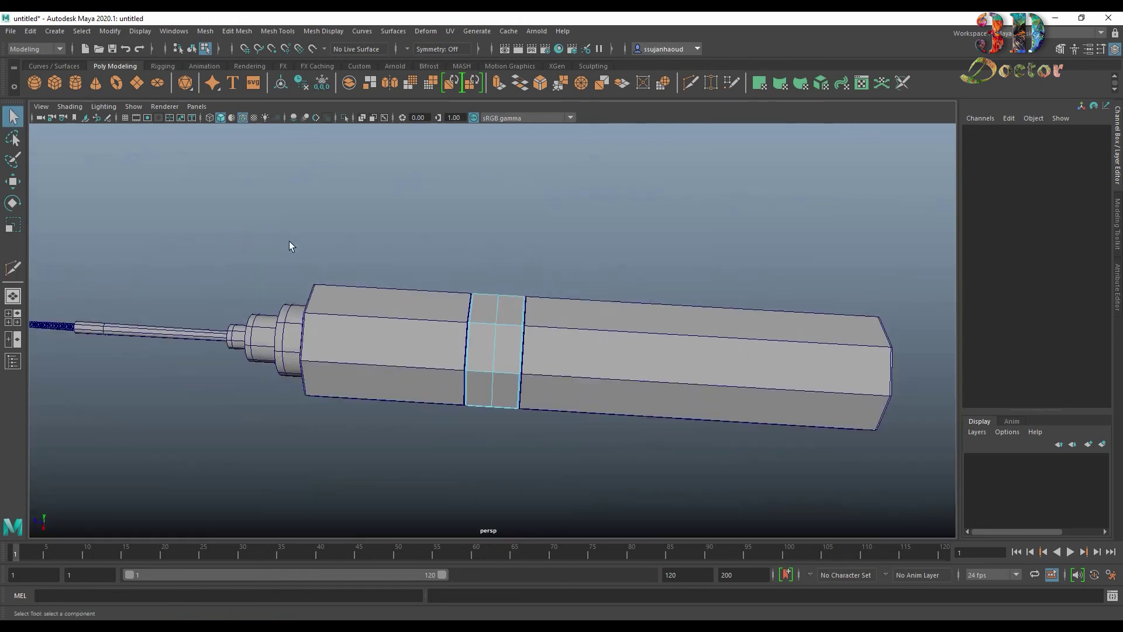
scroll(290, 244, down, 2)
Step: Create a polygon cylinder with 8 axis subdivisions
click(76, 83)
mouse_move(414, 309)
alt+mouse_down()
mouse_move(586, 340)
mouse_move(591, 329)
alt+mouse_up()
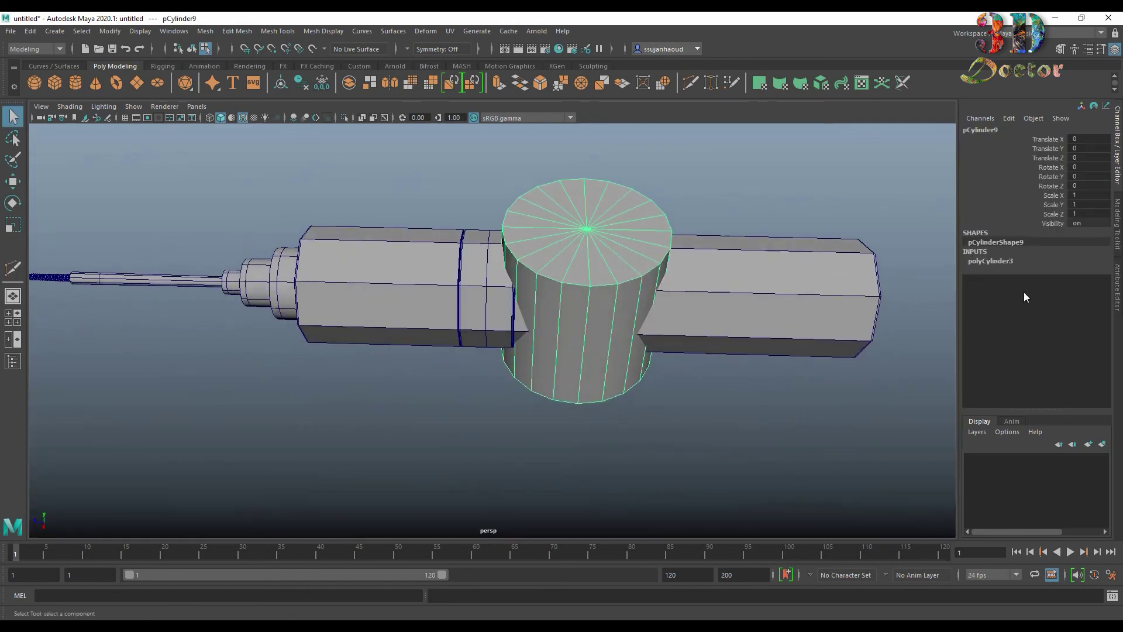
click(1038, 261)
click(1047, 289)
middle_drag(953, 297, 887, 296)
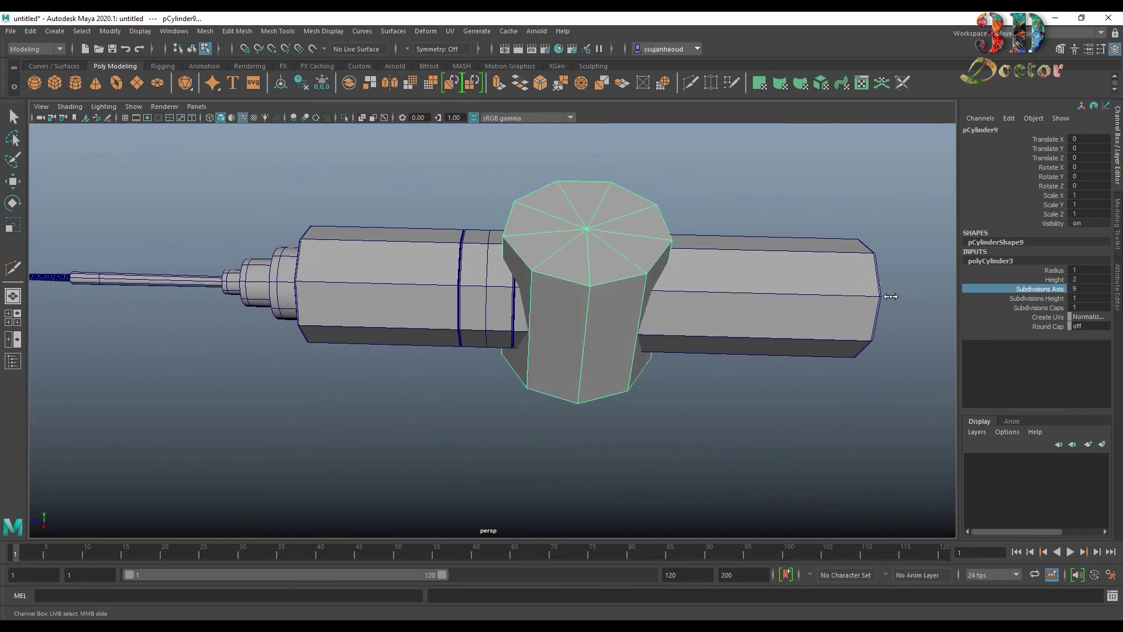
scroll(668, 353, up, 3)
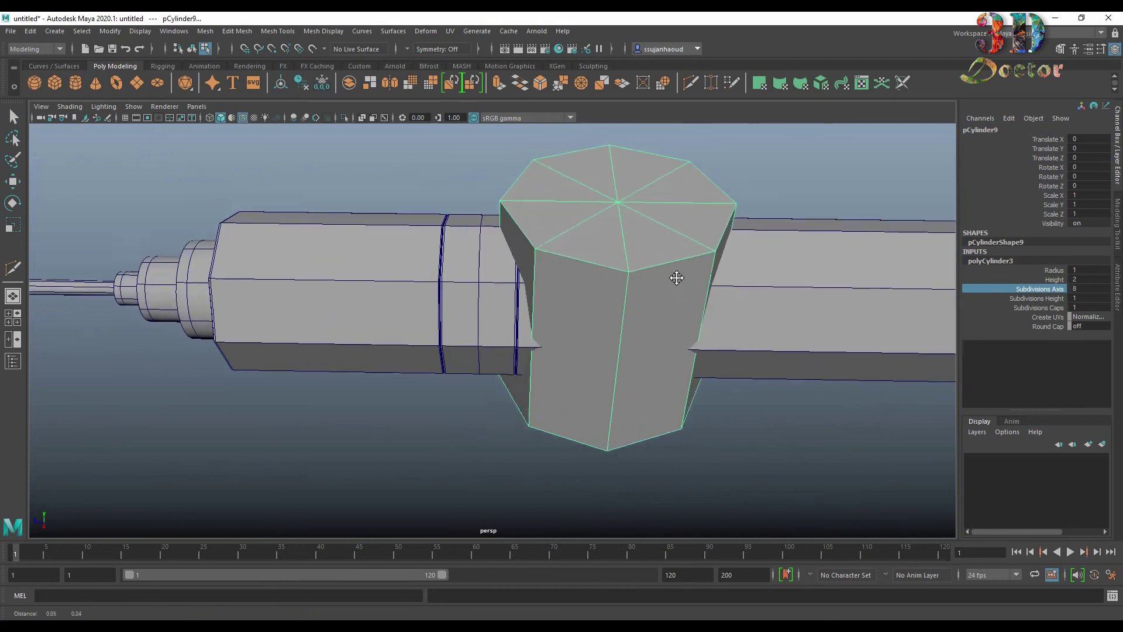
mouse_move(673, 279)
alt+mouse_down()
mouse_move(645, 337)
mouse_move(608, 261)
alt+mouse_up()
Step: Scale the cylinder down to about 0.472, 0.762, 0.472 and raise it above the barrel
key(r)
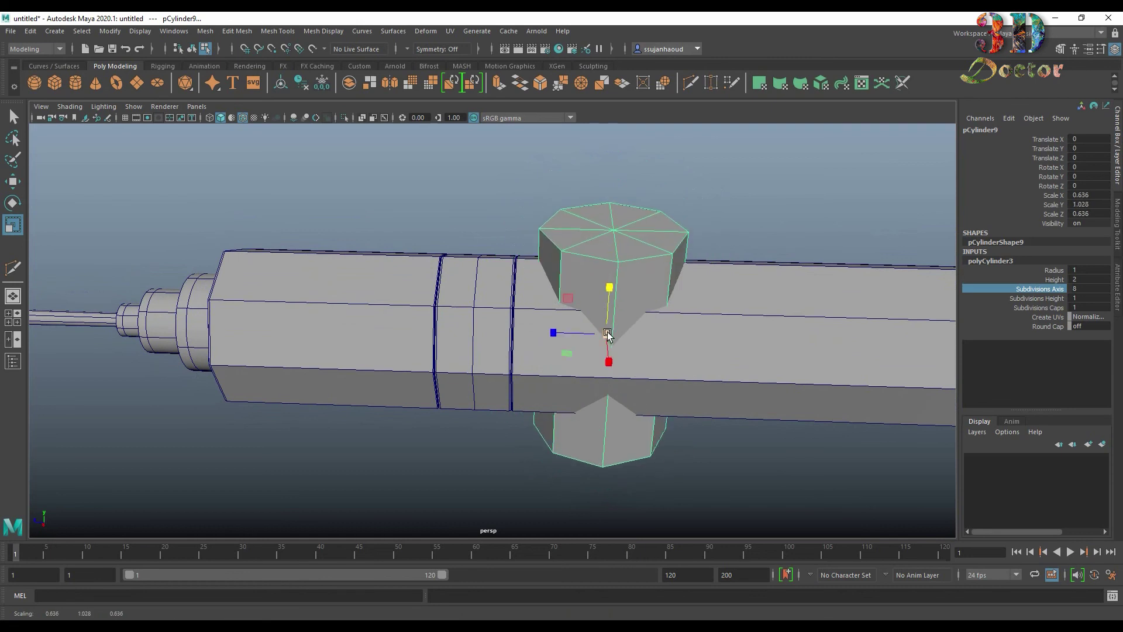
mouse_move(607, 332)
mouse_down()
mouse_move(568, 333)
mouse_move(606, 178)
mouse_move(637, 295)
mouse_up()
key(w)
middle_drag(637, 294, 638, 176)
alt+drag(638, 175, 727, 242)
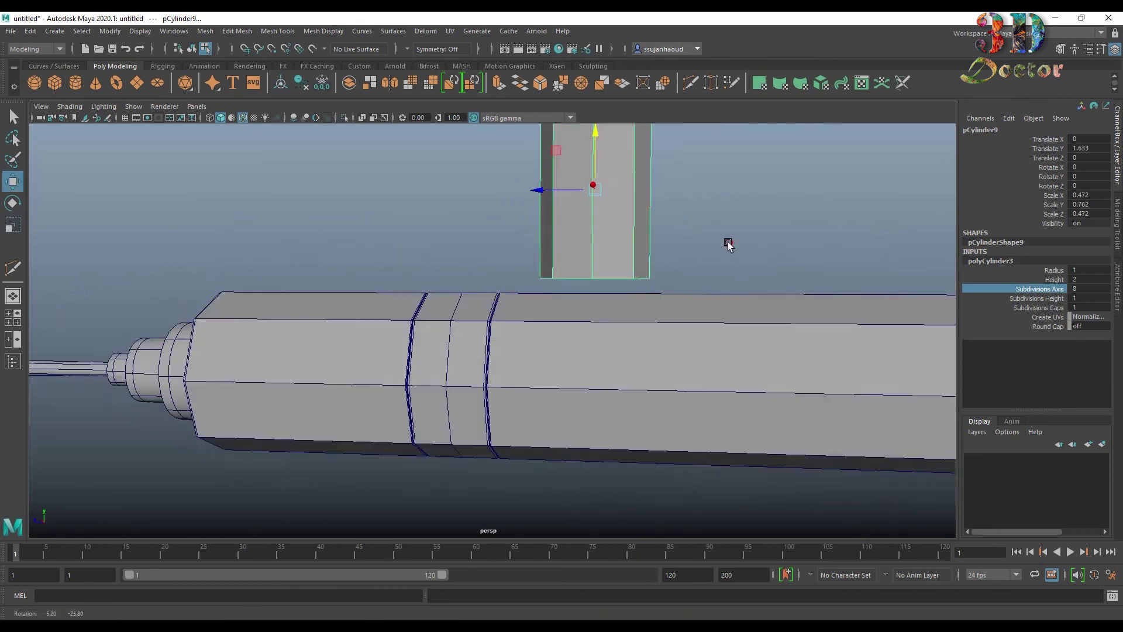
Step: Delete the cylinder's bottom cap faces
right_drag(620, 223, 740, 233)
alt+middle_drag(740, 233, 454, 183)
mouse_move(454, 183)
mouse_down()
mouse_move(867, 443)
mouse_move(752, 302)
mouse_move(769, 306)
mouse_up()
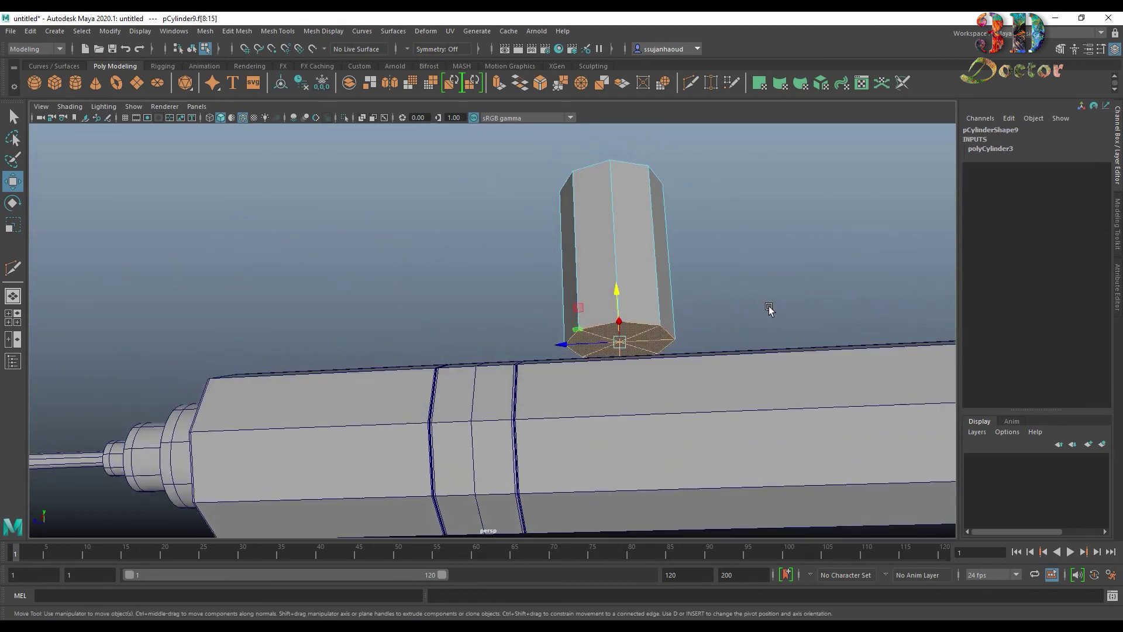
key(Delete)
alt+middle_drag(769, 307, 741, 284)
alt+drag(742, 283, 453, 367)
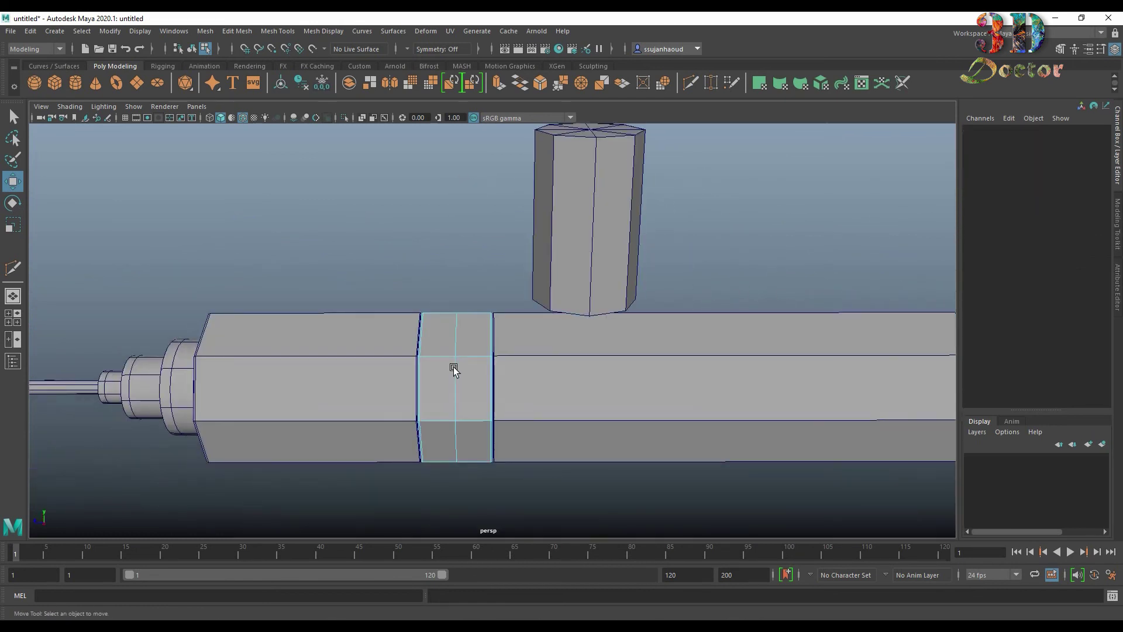
click(452, 369)
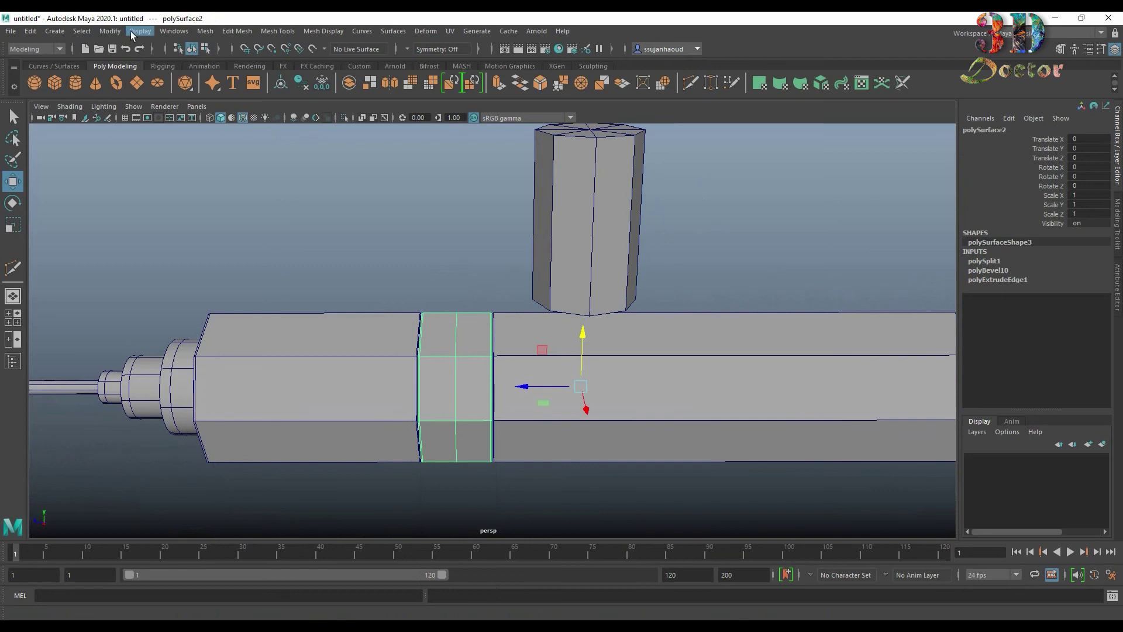
Step: Centre the ring's pivot, duplicate it, and slide the copy to the barrel's far end
click(111, 30)
click(138, 117)
key(ctrl+d)
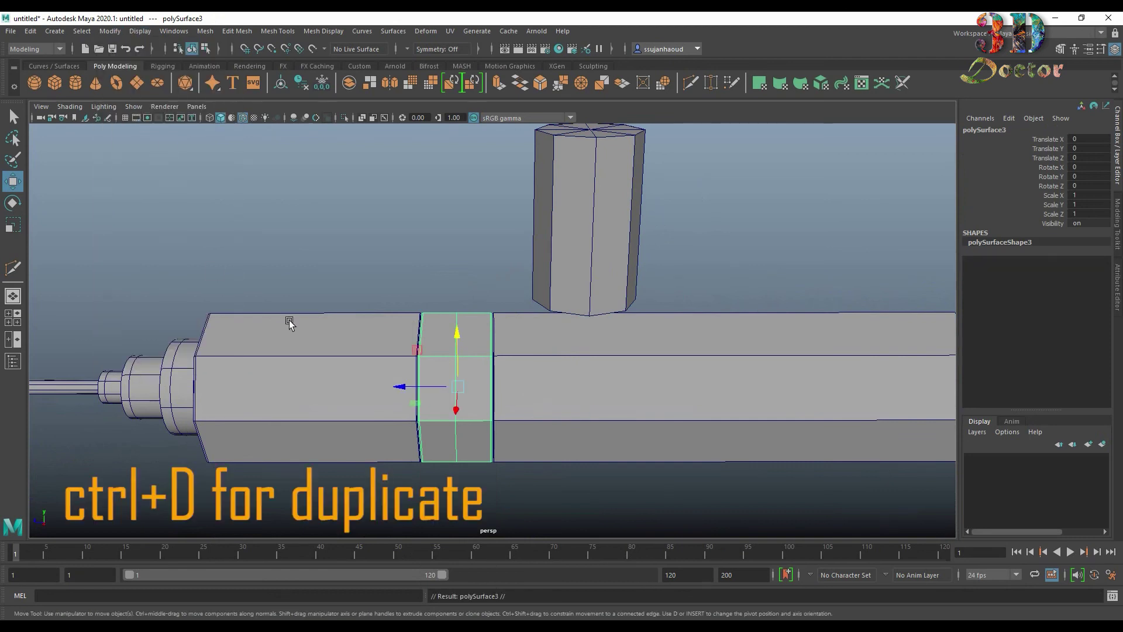
mouse_move(400, 383)
mouse_down()
mouse_move(736, 402)
mouse_move(765, 364)
mouse_move(572, 351)
mouse_move(693, 347)
mouse_up()
mouse_move(491, 303)
alt+mouse_down()
mouse_move(401, 296)
mouse_move(524, 313)
mouse_move(563, 255)
alt+mouse_up()
click(563, 255)
scroll(627, 234, up, 3)
scroll(498, 364, down, 5)
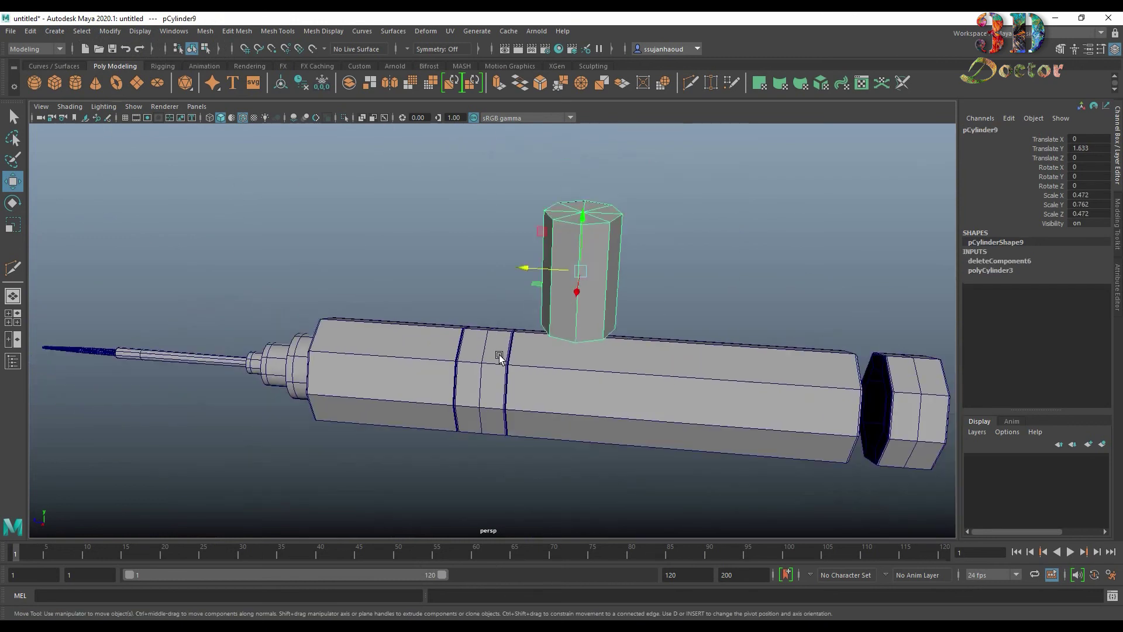
Step: Delete construction history on the middle ring band and the end cap piece
click(501, 357)
click(30, 31)
click(219, 170)
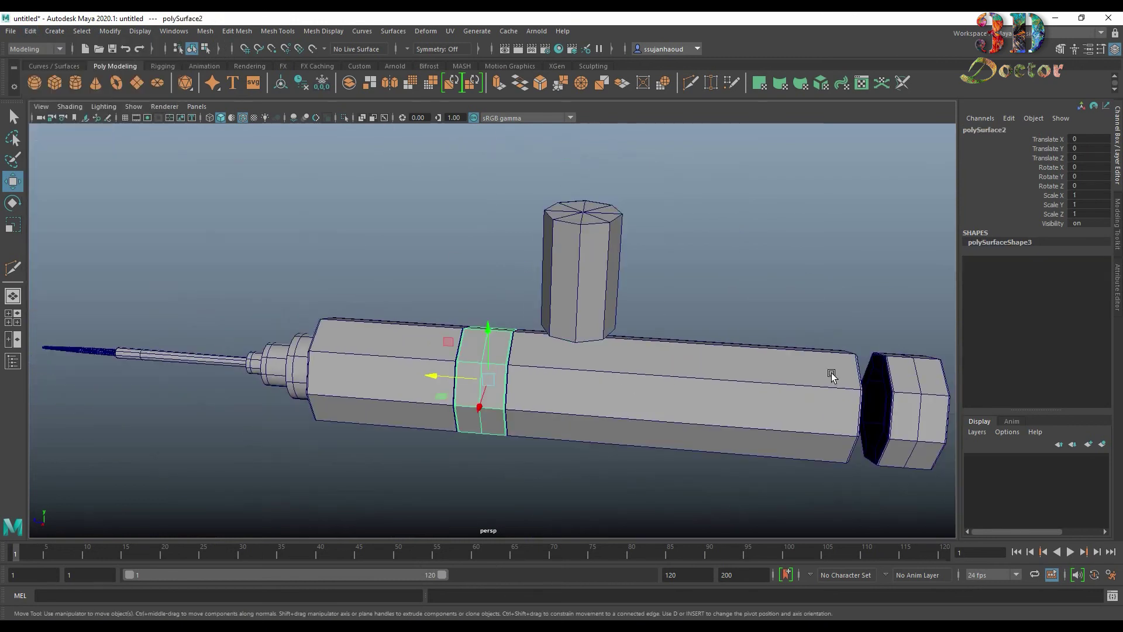
click(871, 398)
click(29, 31)
mouse_move(64, 169)
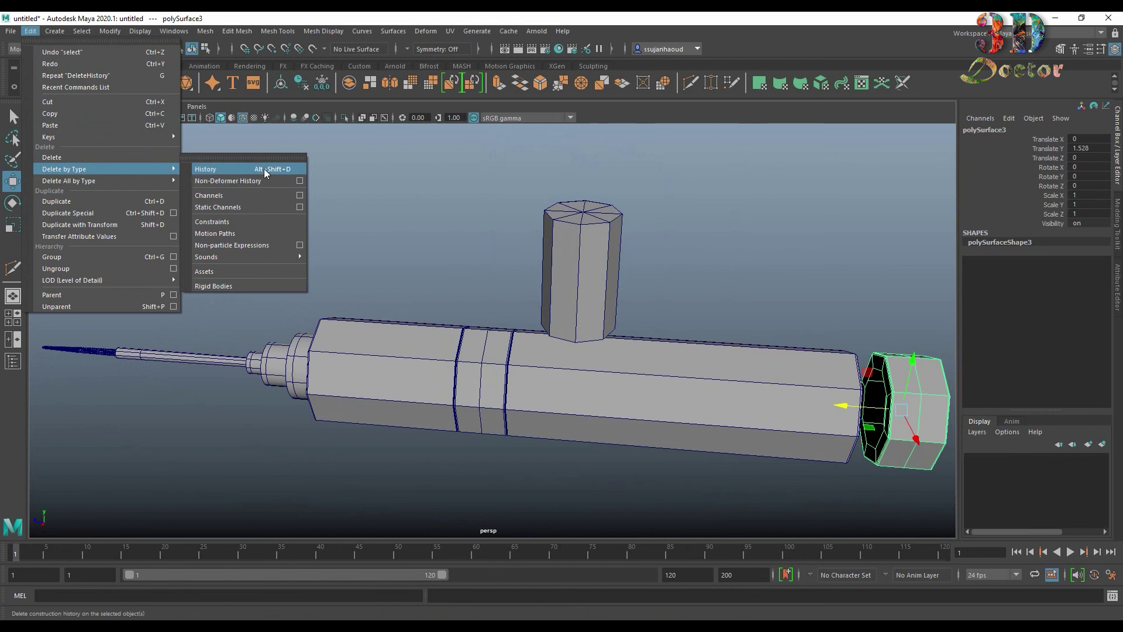
click(264, 168)
click(516, 291)
click(592, 269)
scroll(592, 270, up, 2)
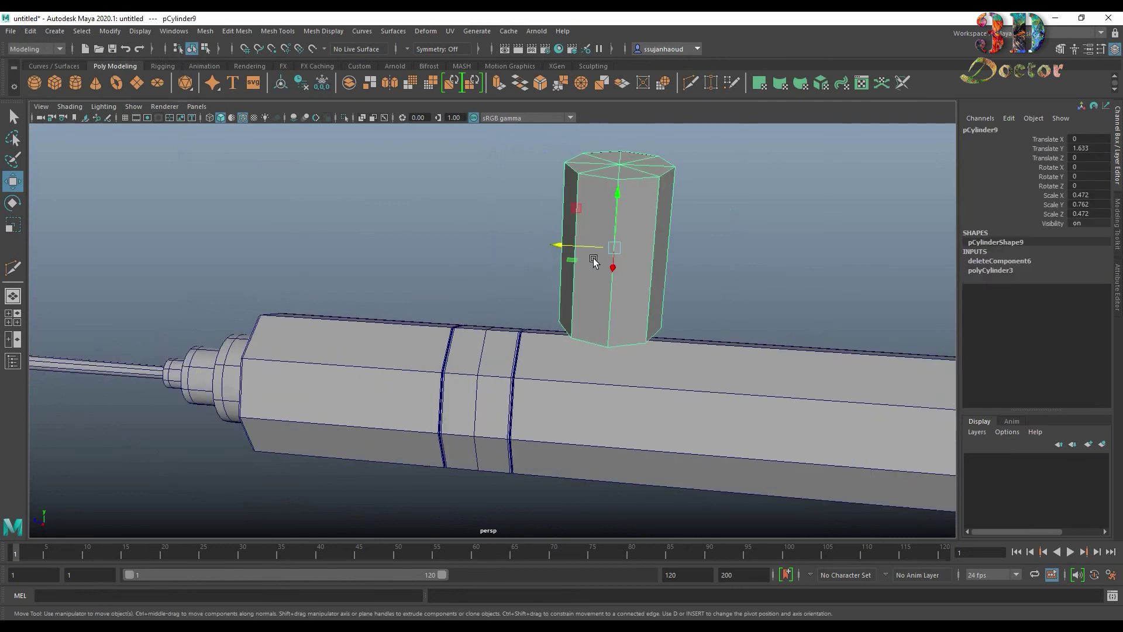
Step: Shrink the upright cylinder and lower it toward the barrel
key(r)
drag(614, 248, 591, 251)
drag(611, 184, 615, 257)
key(w)
mouse_move(565, 323)
mouse_down()
mouse_move(432, 322)
mouse_move(547, 310)
mouse_up()
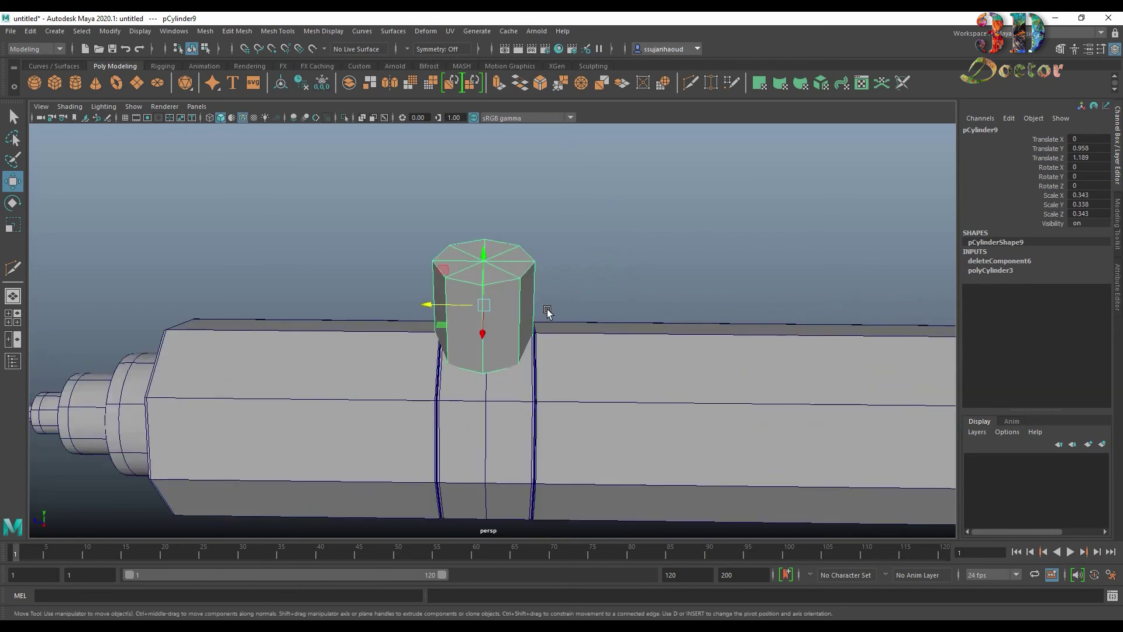
key(f)
drag(426, 300, 422, 315)
Step: Shrink the cylinder to about 0.172 scale and sink it to Translate Y 0.804
key(r)
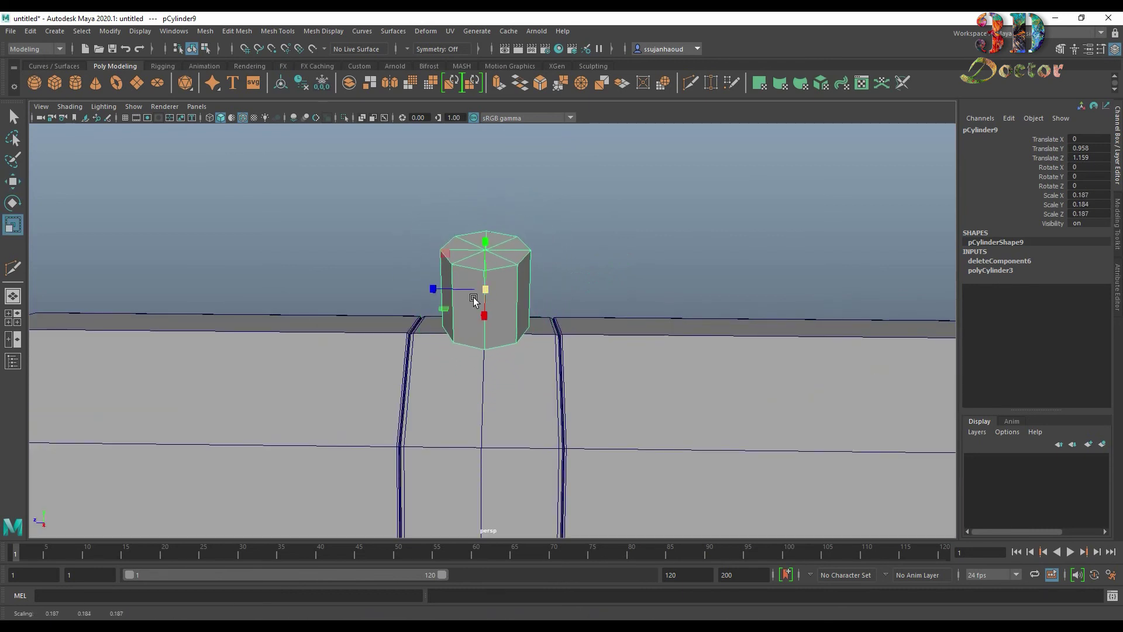
key(w)
mouse_move(485, 241)
mouse_down()
mouse_move(486, 271)
mouse_move(431, 338)
mouse_move(558, 318)
mouse_move(477, 311)
mouse_up()
scroll(486, 271, up, 2)
key(r)
scroll(515, 303, up, 2)
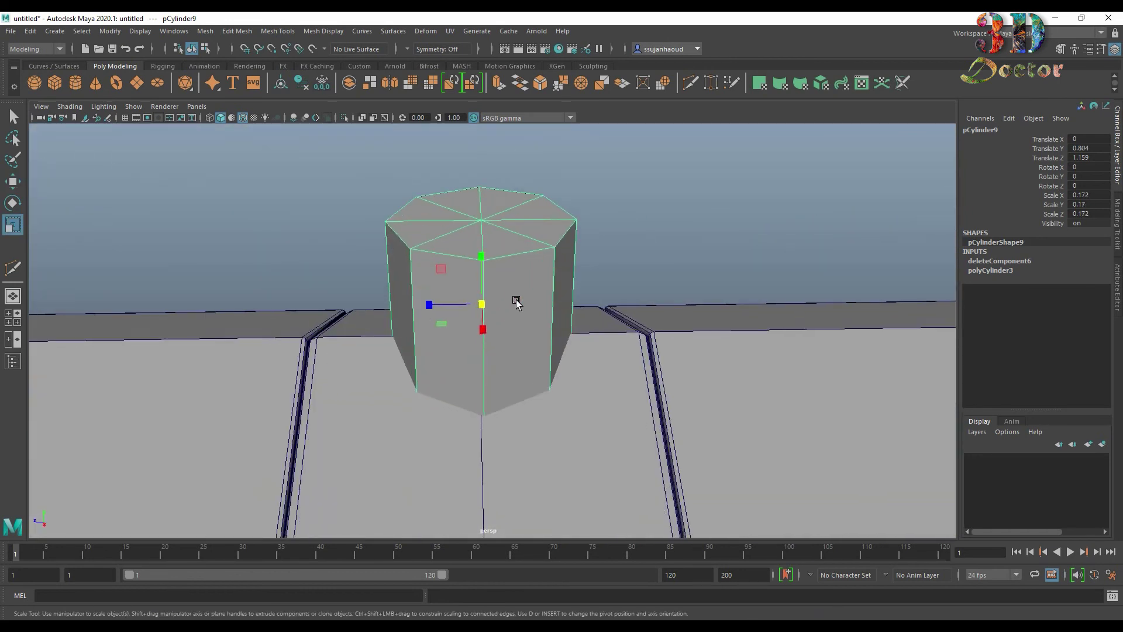
scroll(504, 259, up, 2)
key(w)
drag(421, 261, 433, 262)
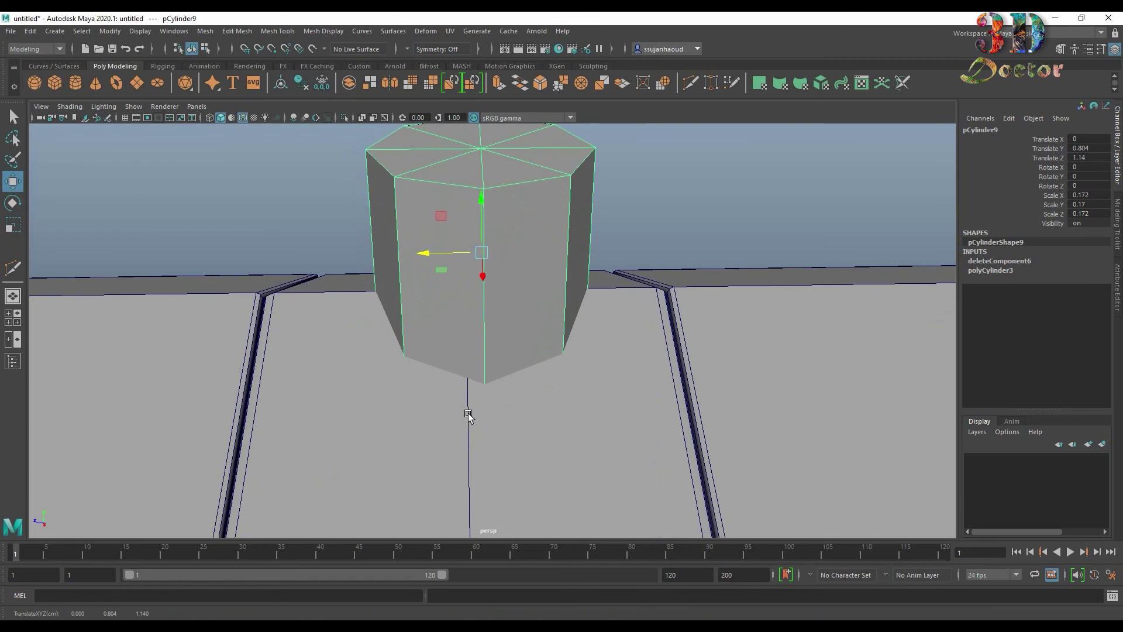
key(ctrl+z)
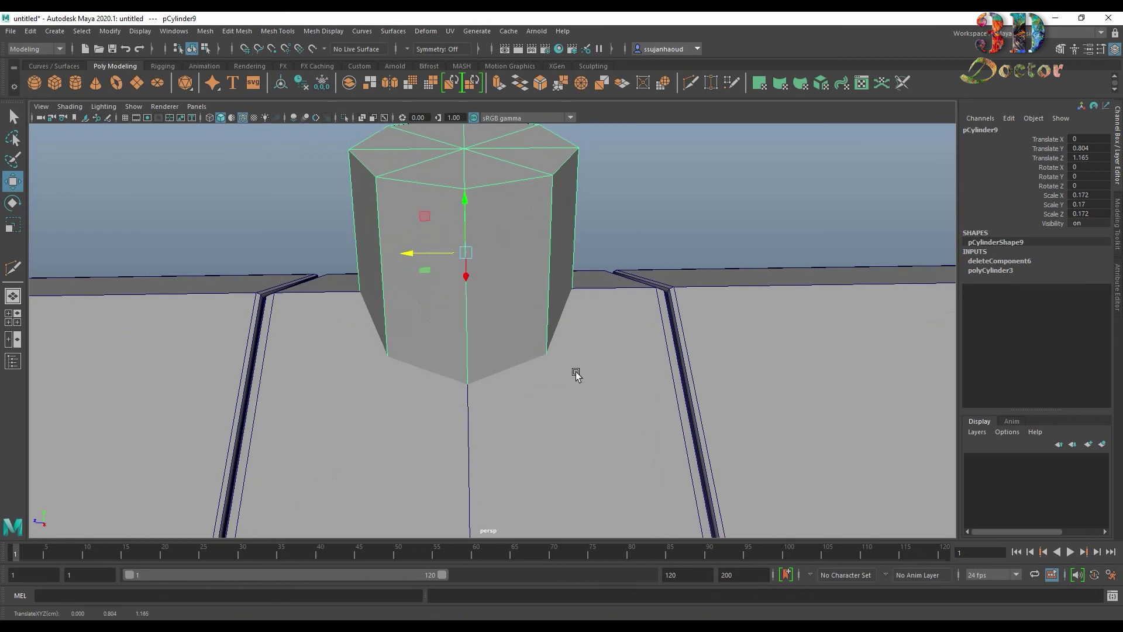
click(609, 373)
Step: Cut new edge lines across the ring band on each side of the small cylinder
click(689, 85)
click(574, 271)
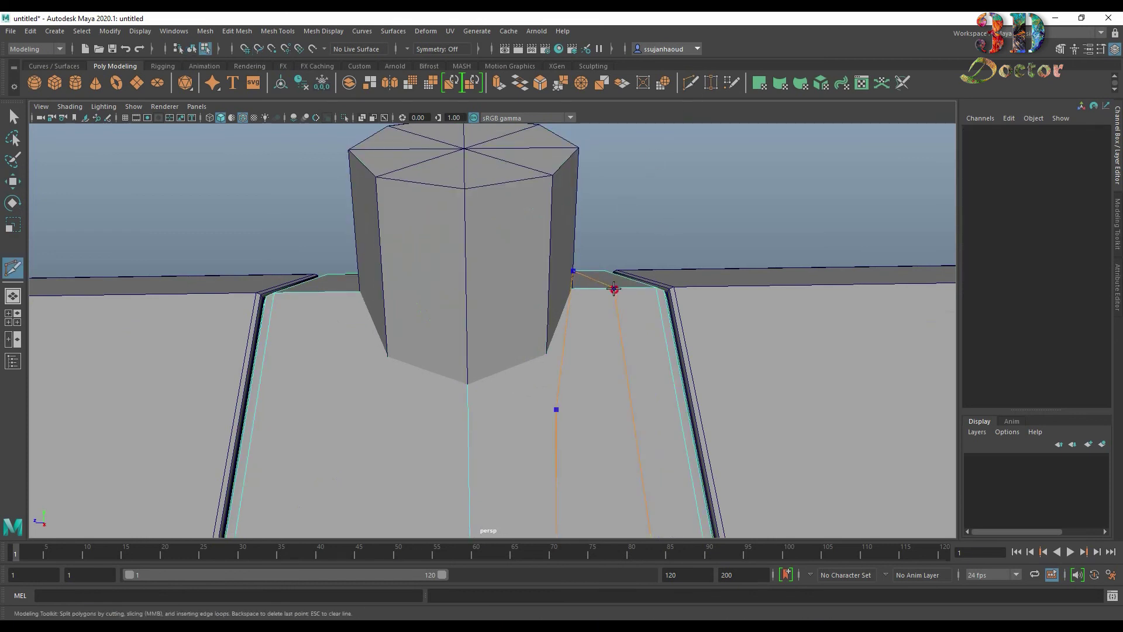
click(384, 305)
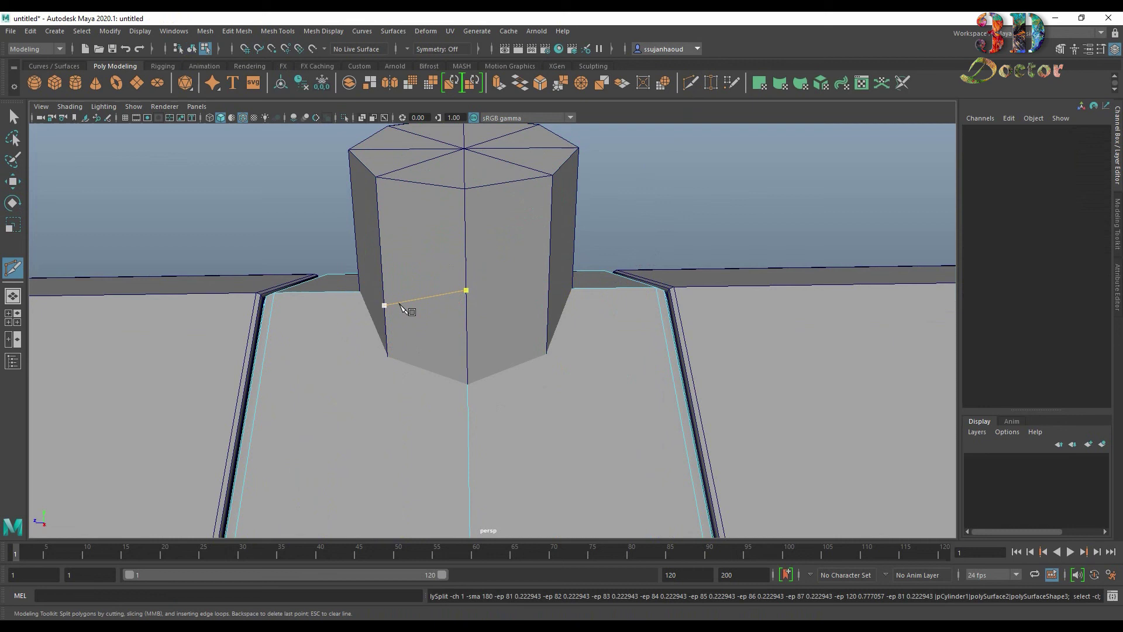
click(574, 288)
click(389, 274)
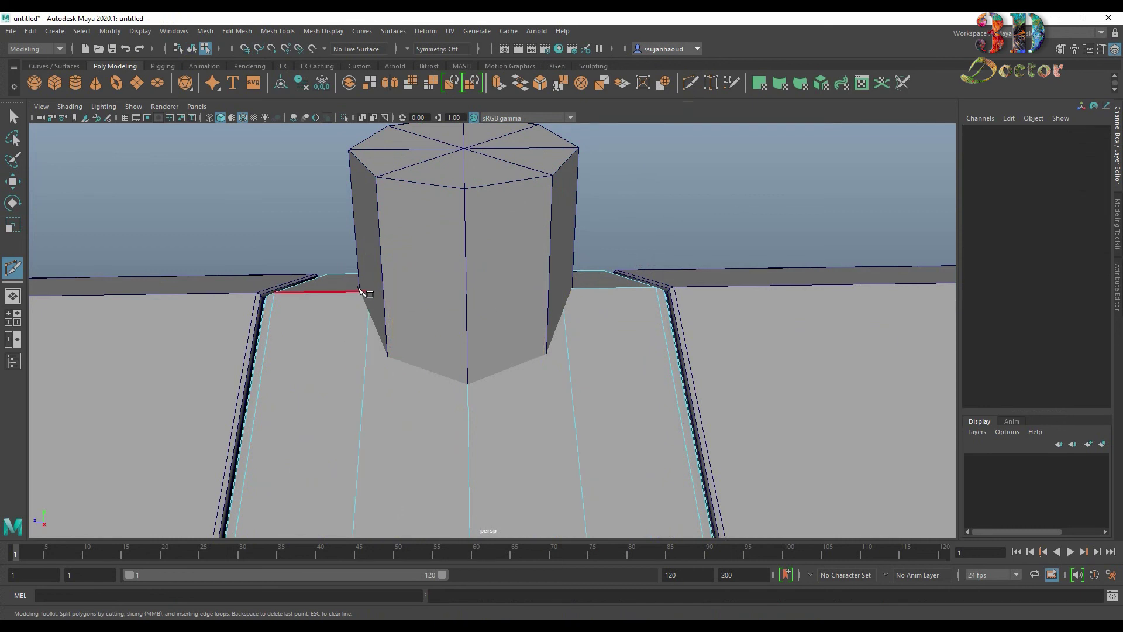
click(13, 117)
Step: Select the two new edge loops and scale them outward to spread them apart
right_drag(351, 319, 351, 281)
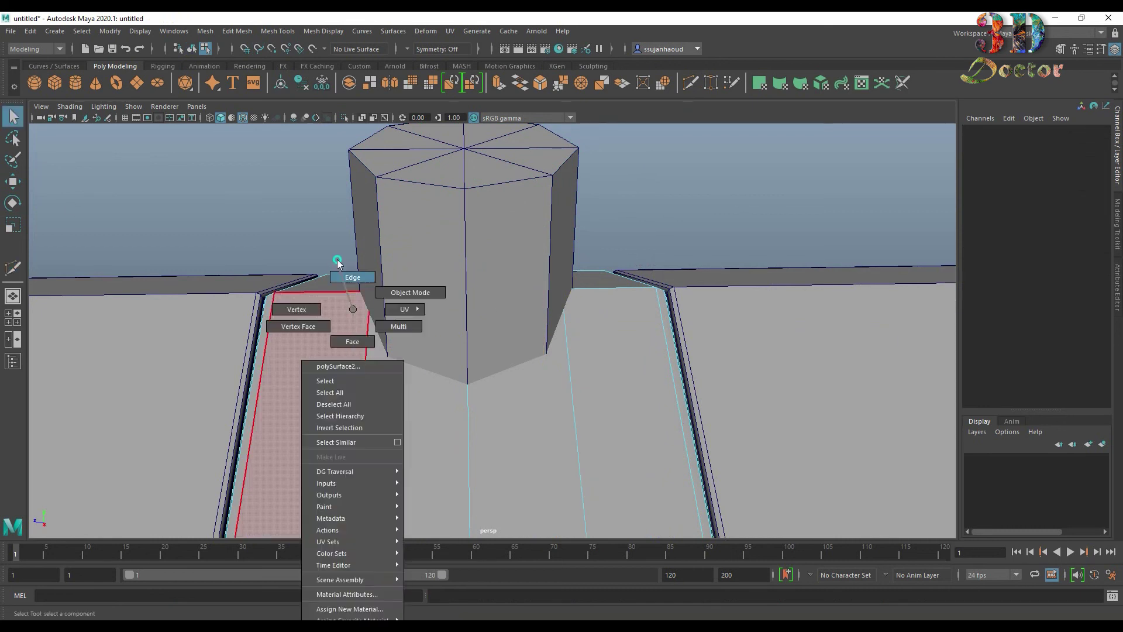
double_click(370, 382)
scroll(567, 378, down, 3)
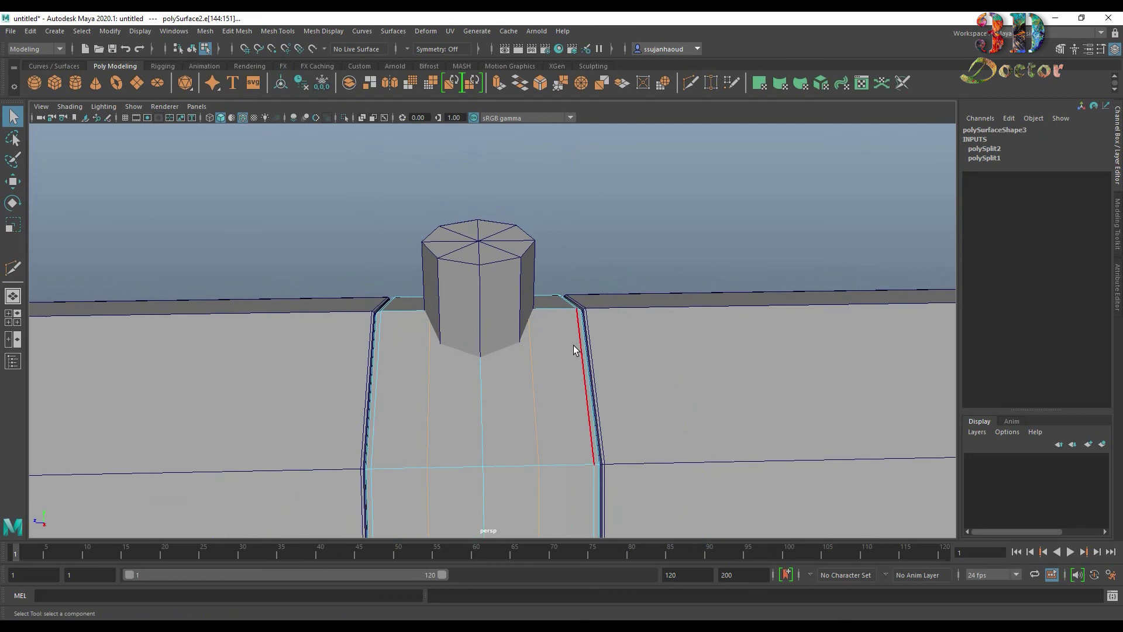
double_click(573, 345)
key(r)
drag(514, 492, 551, 493)
right_drag(538, 331, 682, 246)
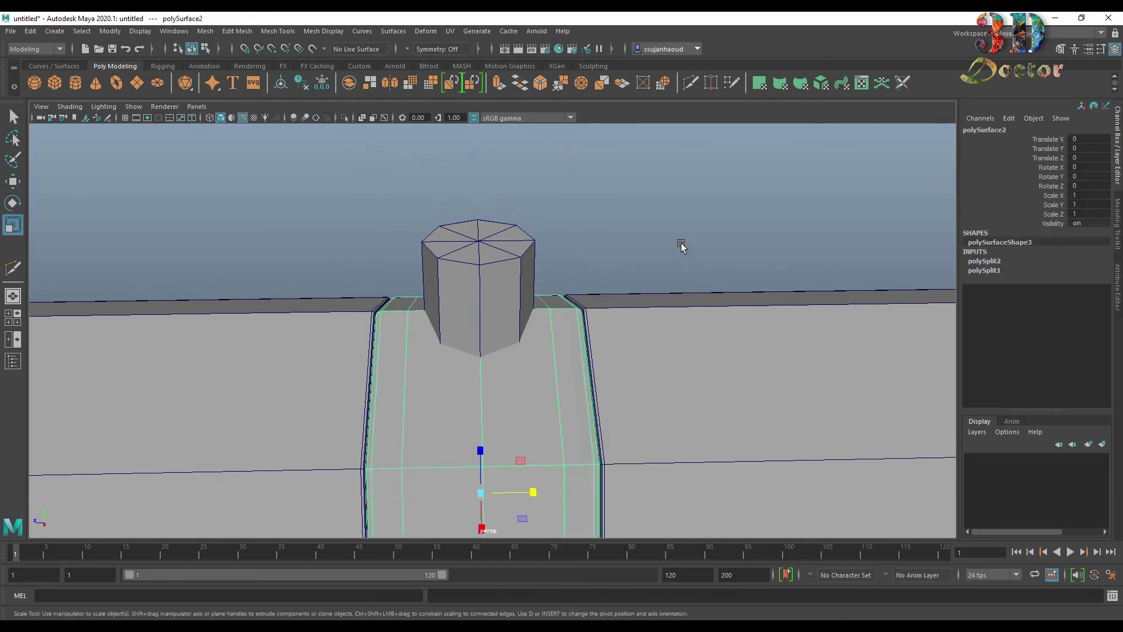
click(30, 31)
mouse_move(69, 180)
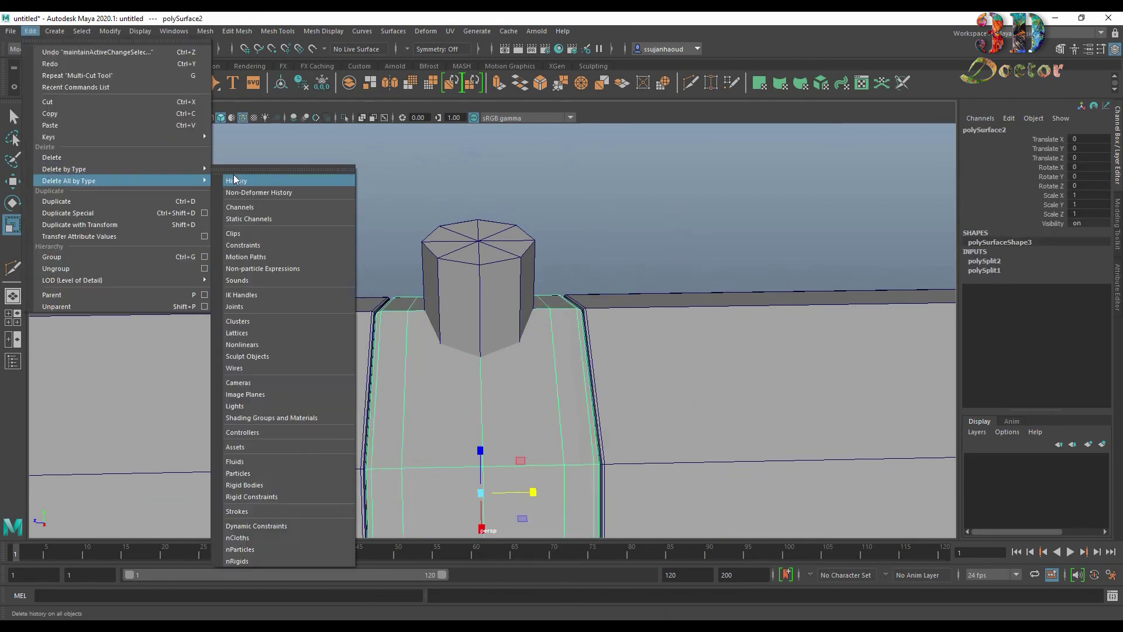
Step: Delete construction history from the ring band and the small cylinder
click(229, 169)
click(480, 281)
click(30, 31)
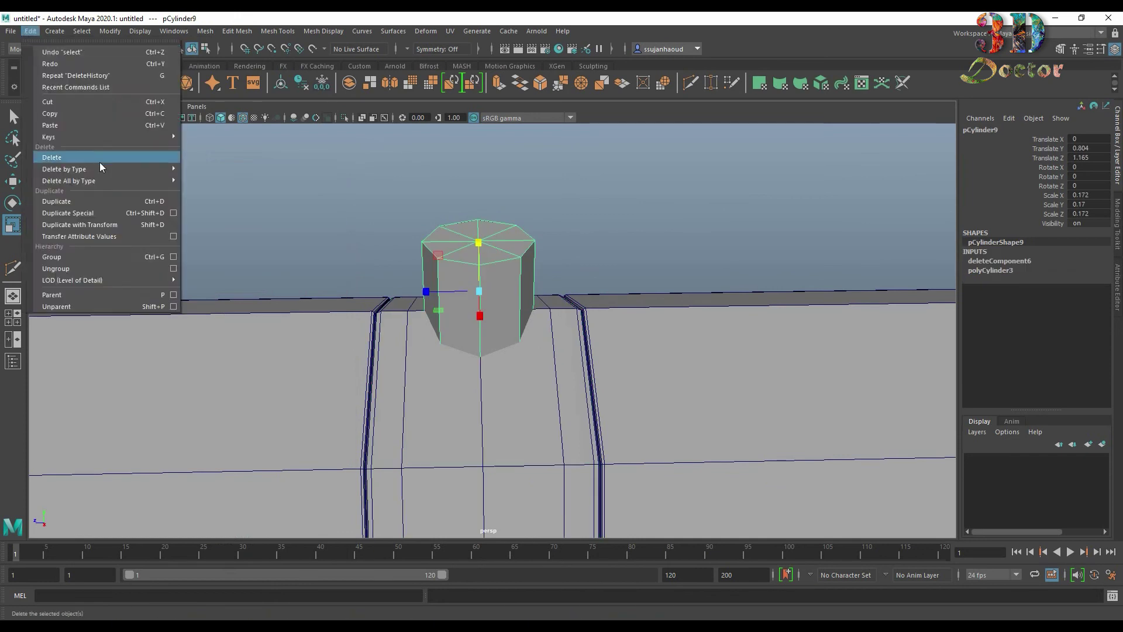
click(256, 171)
Step: Lower the small cylinder into the band and try a Boolean Difference, then undo it
click(504, 297)
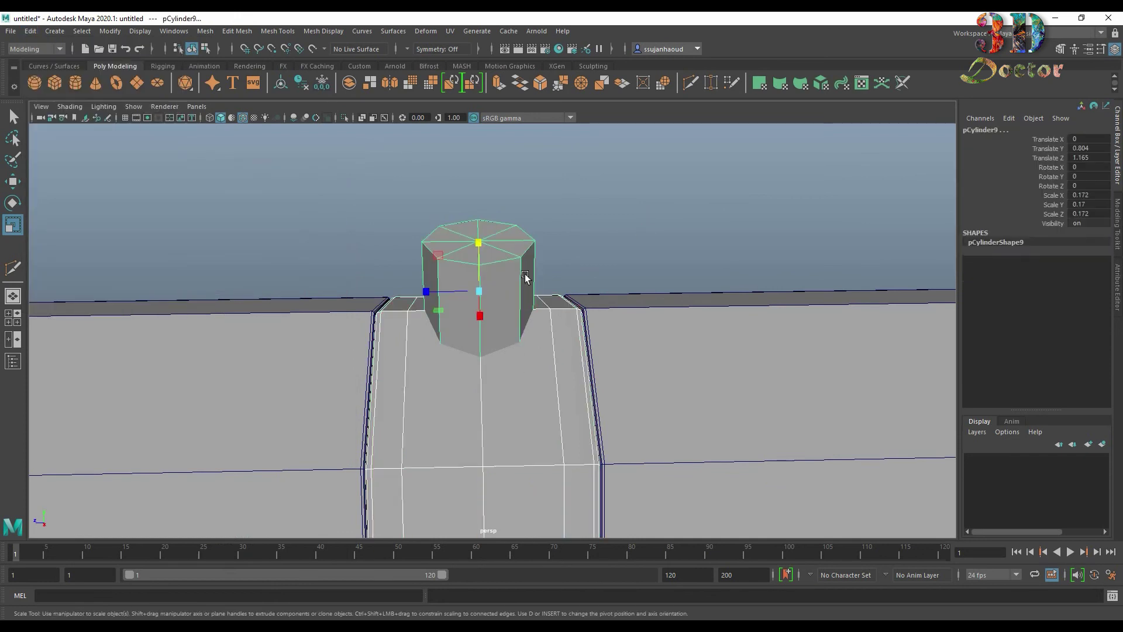
scroll(579, 210, up, 3)
mouse_move(579, 210)
alt+mouse_down()
mouse_move(454, 219)
mouse_move(543, 199)
alt+mouse_up()
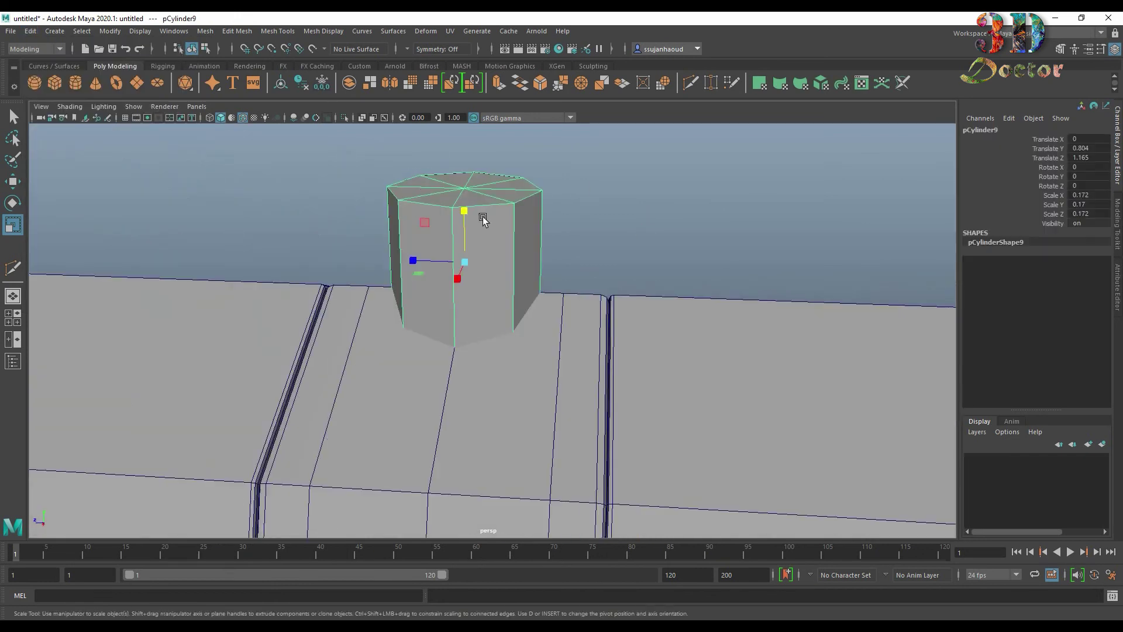
key(w)
drag(464, 225, 464, 235)
click(518, 368)
shift+click(501, 280)
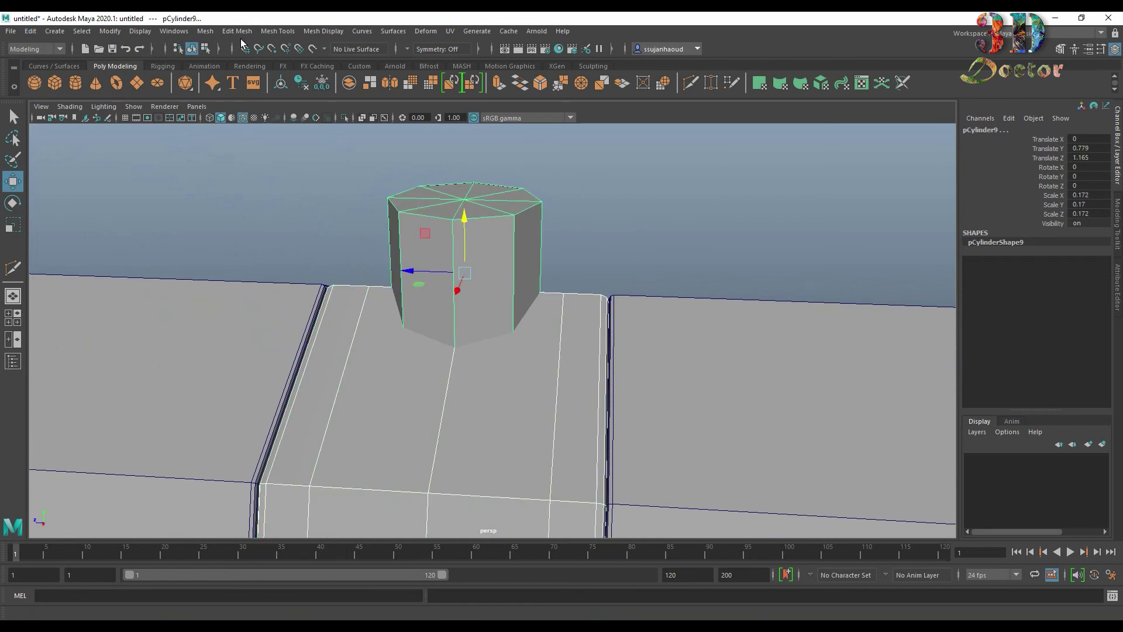
click(205, 31)
click(366, 67)
mouse_move(599, 297)
alt+mouse_down()
mouse_move(501, 304)
mouse_move(579, 294)
mouse_move(584, 316)
mouse_move(587, 288)
alt+mouse_up()
key(ctrl+z)
key(ctrl+z)
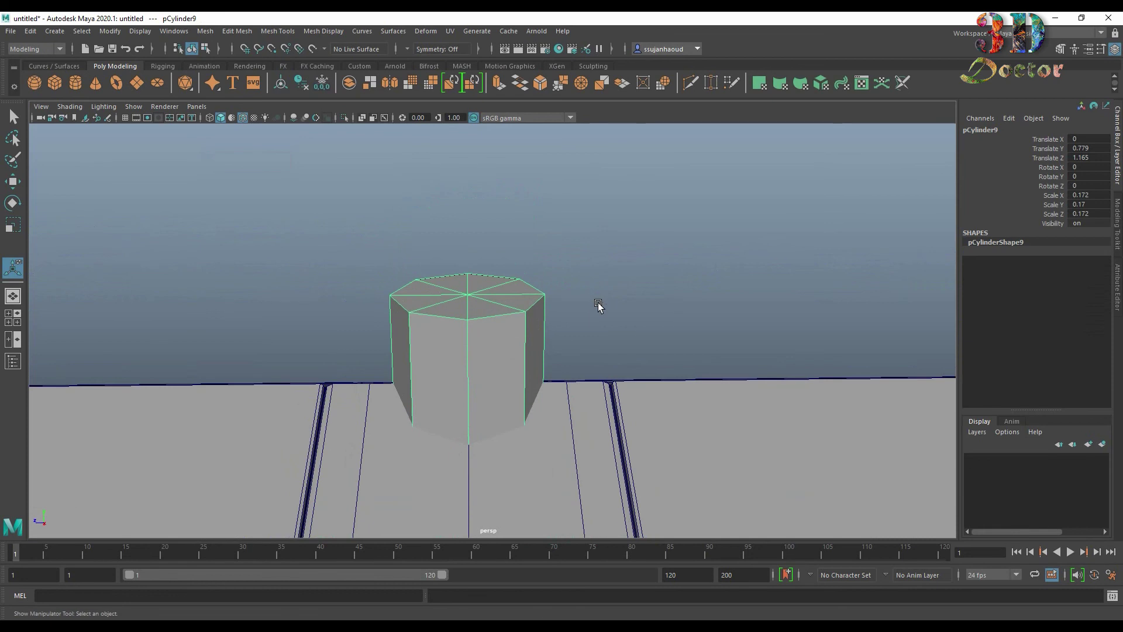
Step: Duplicate the cylinder, raise the copy, and Boolean-subtract the original from the band
key(w)
key(ctrl+d)
drag(468, 319, 468, 106)
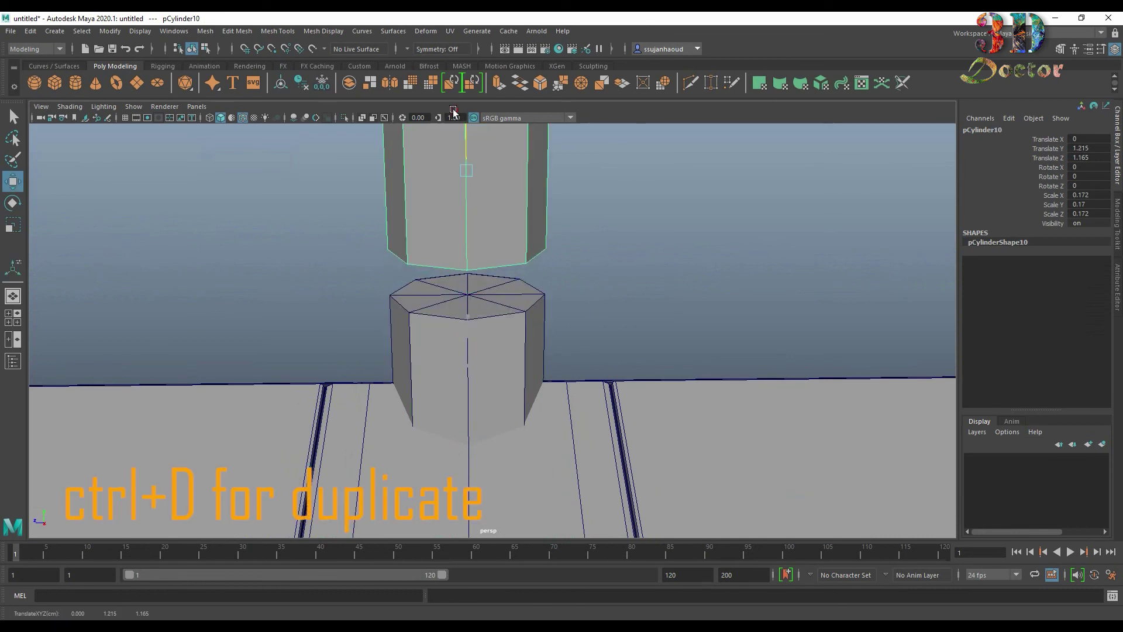
click(564, 454)
shift+click(468, 363)
scroll(591, 283, down, 5)
alt+drag(591, 283, 554, 326)
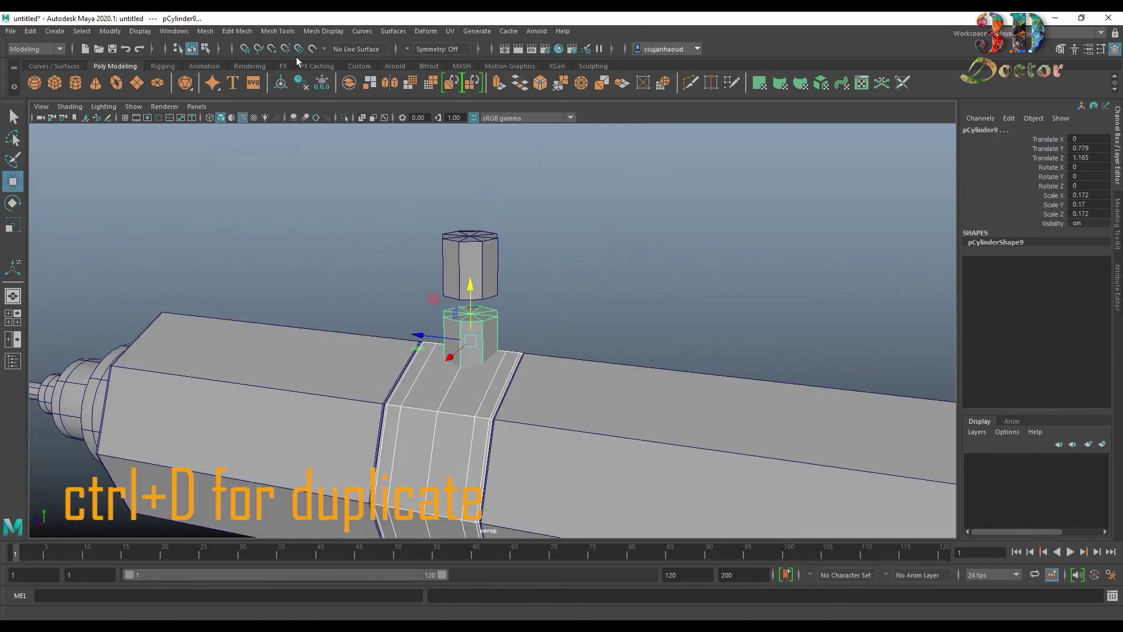
click(205, 31)
click(357, 69)
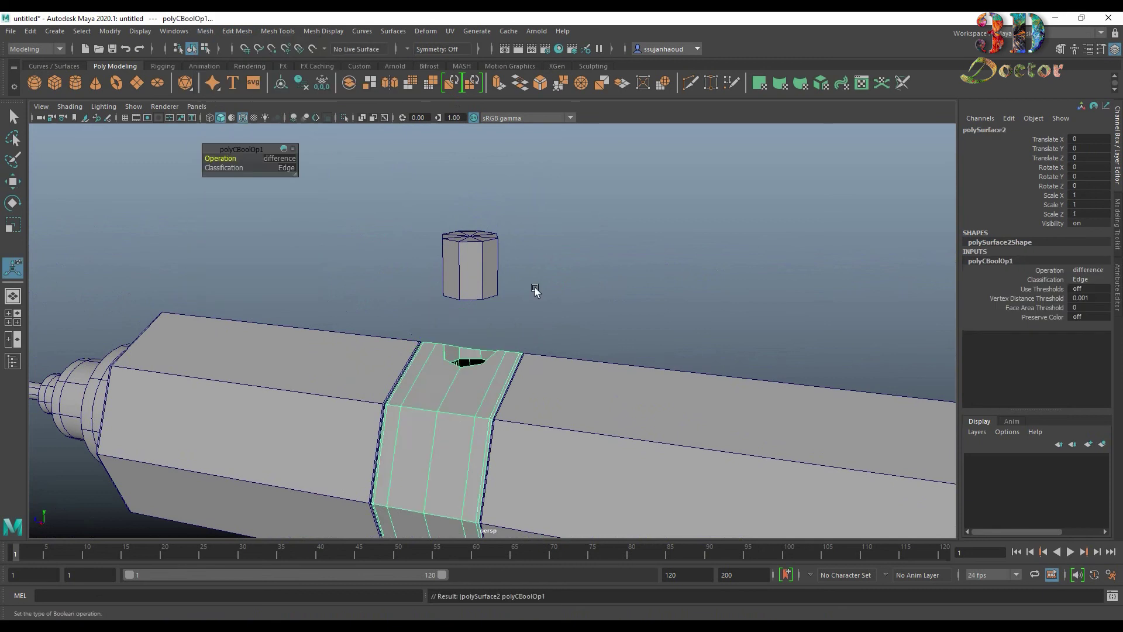
scroll(535, 289, up, 5)
Step: Orbit onto the new hole and switch the band to edge selection
alt+drag(557, 358, 514, 394)
scroll(480, 329, up, 3)
right_click(465, 274)
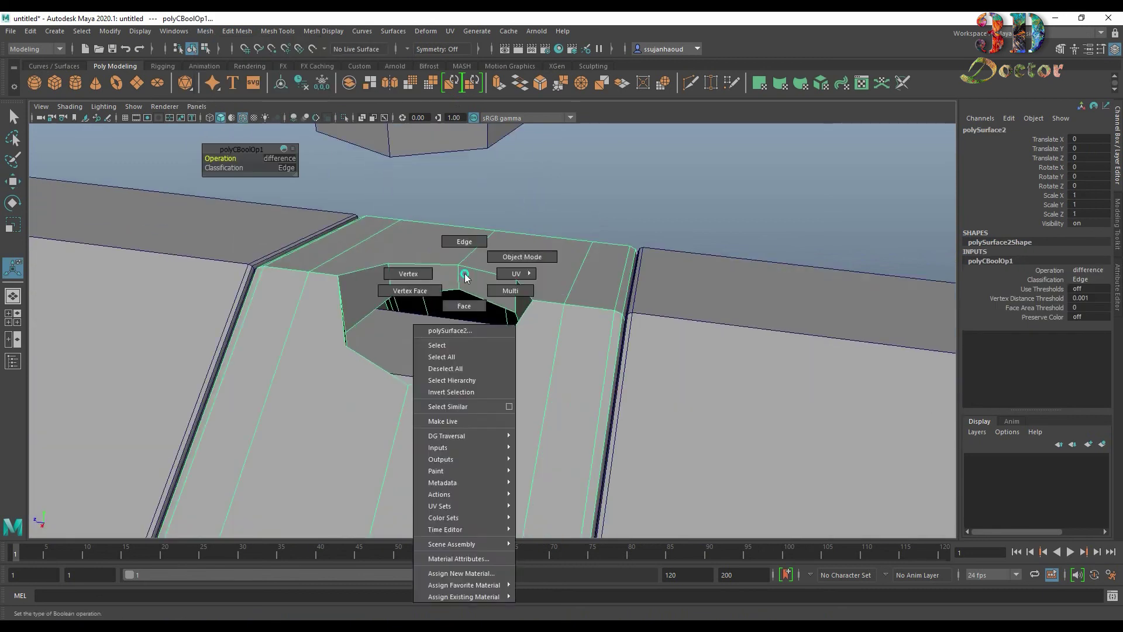
click(465, 242)
click(366, 273)
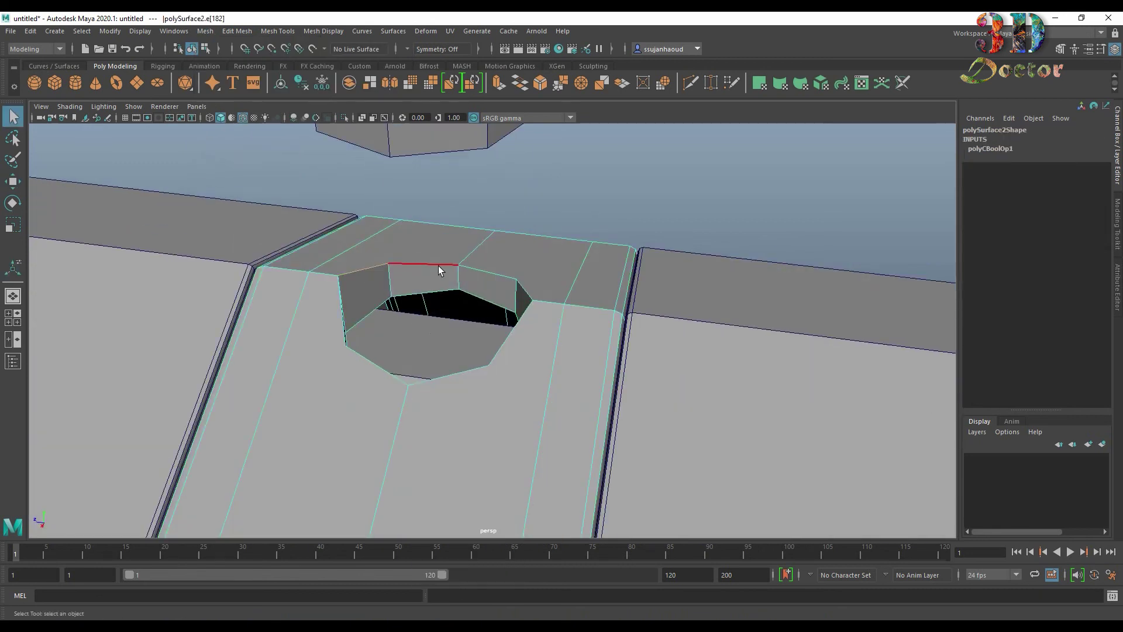
click(636, 202)
Step: Use Multi-Cut to cut edges from the hole's corners down to the band's lower corner
click(690, 85)
alt+middle_drag(485, 375, 463, 244)
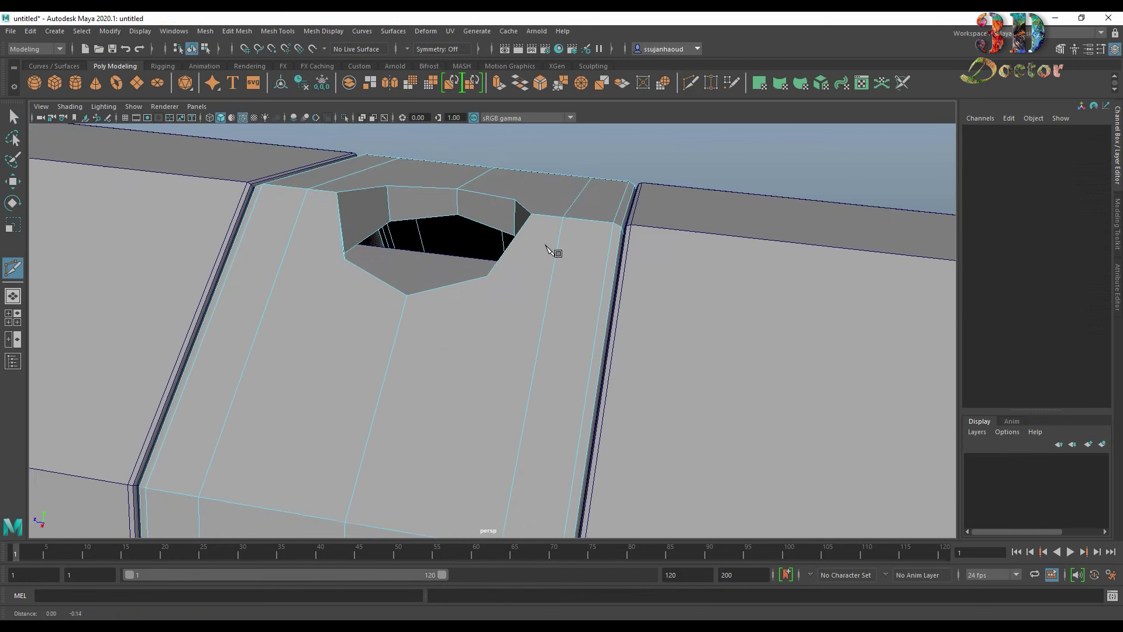
click(516, 502)
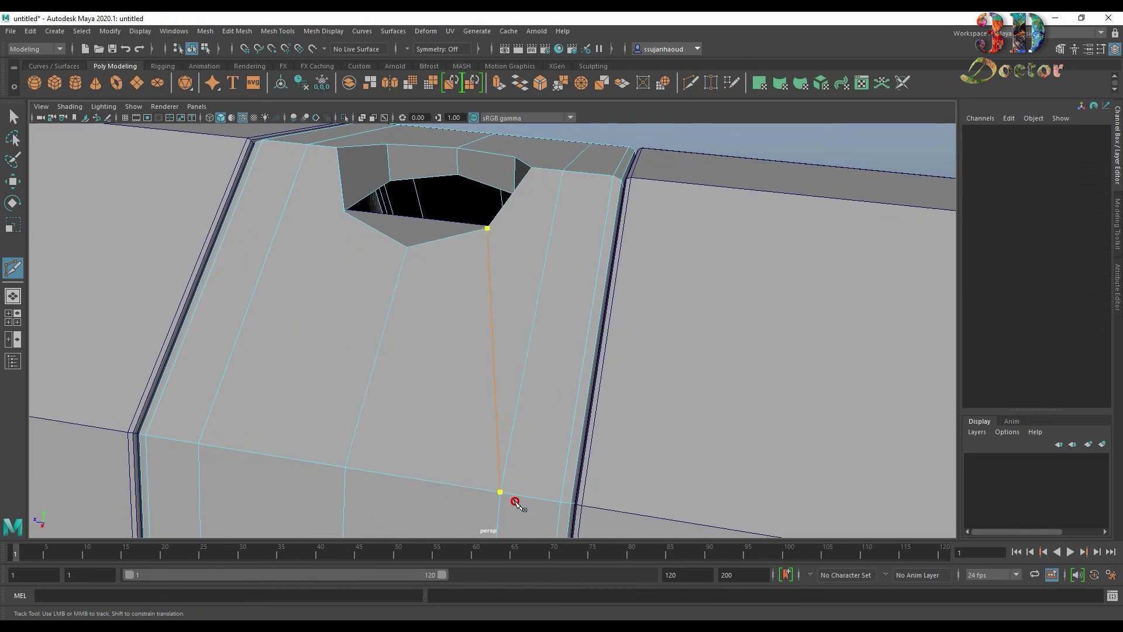
click(345, 211)
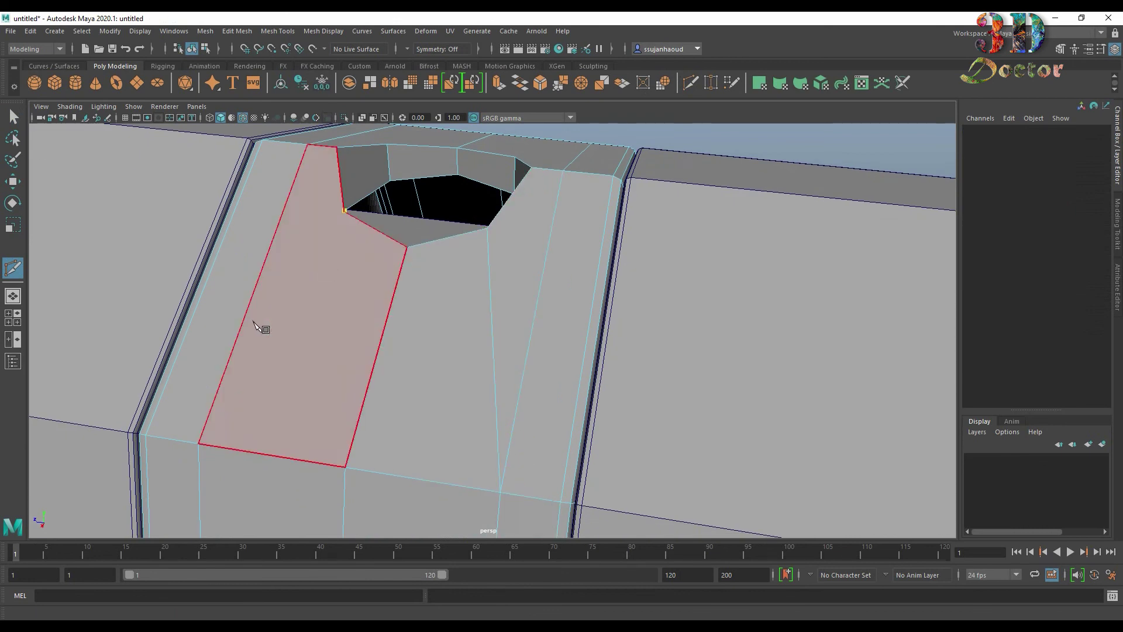
click(199, 444)
mouse_move(608, 207)
alt+mouse_down()
mouse_move(468, 191)
mouse_move(339, 196)
alt+mouse_up()
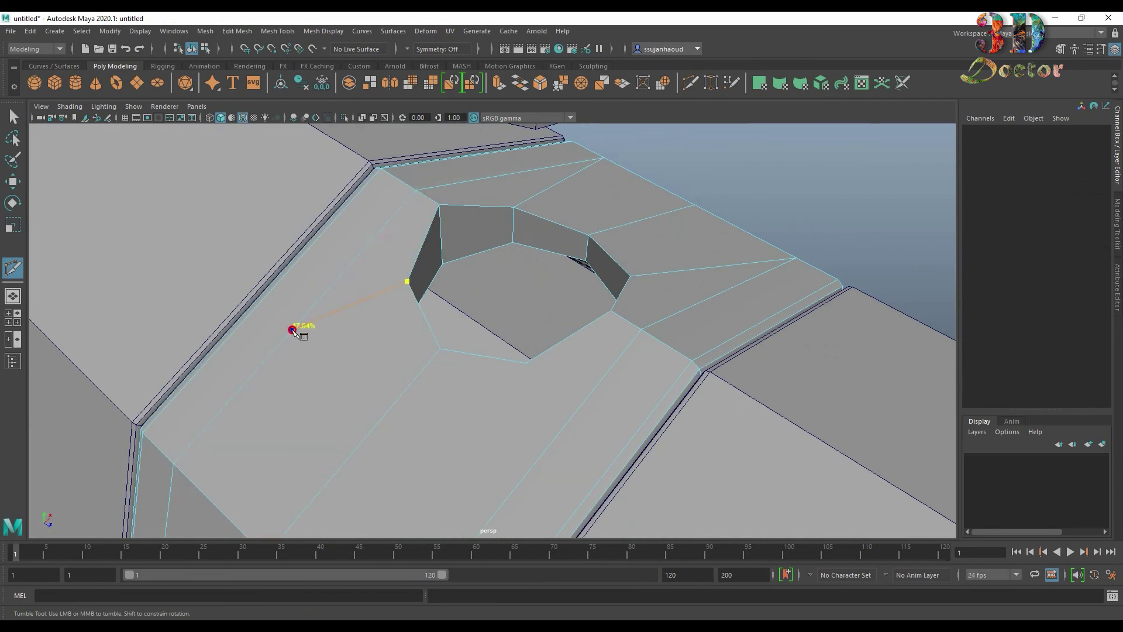
click(175, 463)
key(Return)
Step: Add more cuts from the hole's corners across the surrounding band faces
alt+drag(544, 412, 672, 360)
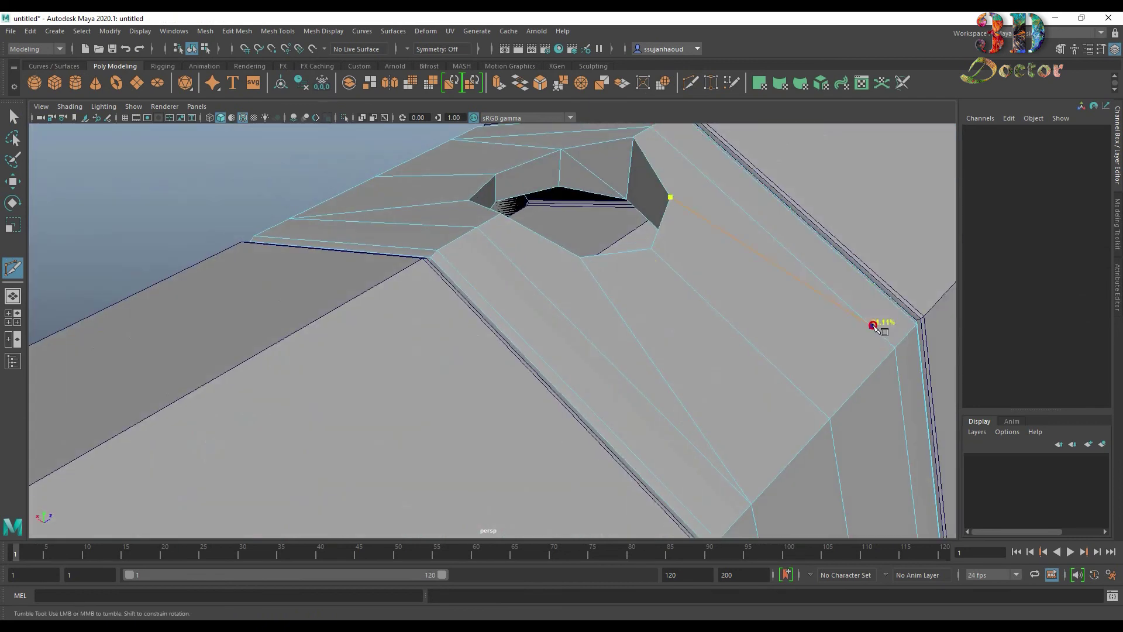
key(Return)
mouse_move(554, 277)
alt+mouse_down()
mouse_move(624, 268)
mouse_move(546, 230)
mouse_move(372, 228)
alt+mouse_up()
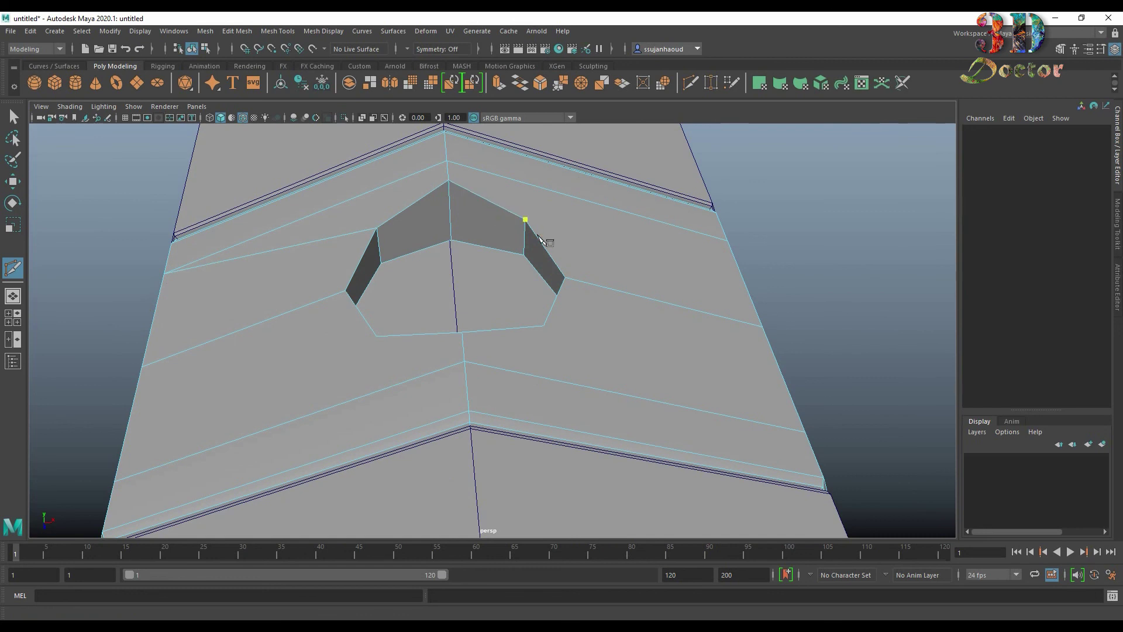
mouse_move(385, 316)
alt+mouse_down()
mouse_move(509, 338)
mouse_move(577, 301)
alt+mouse_up()
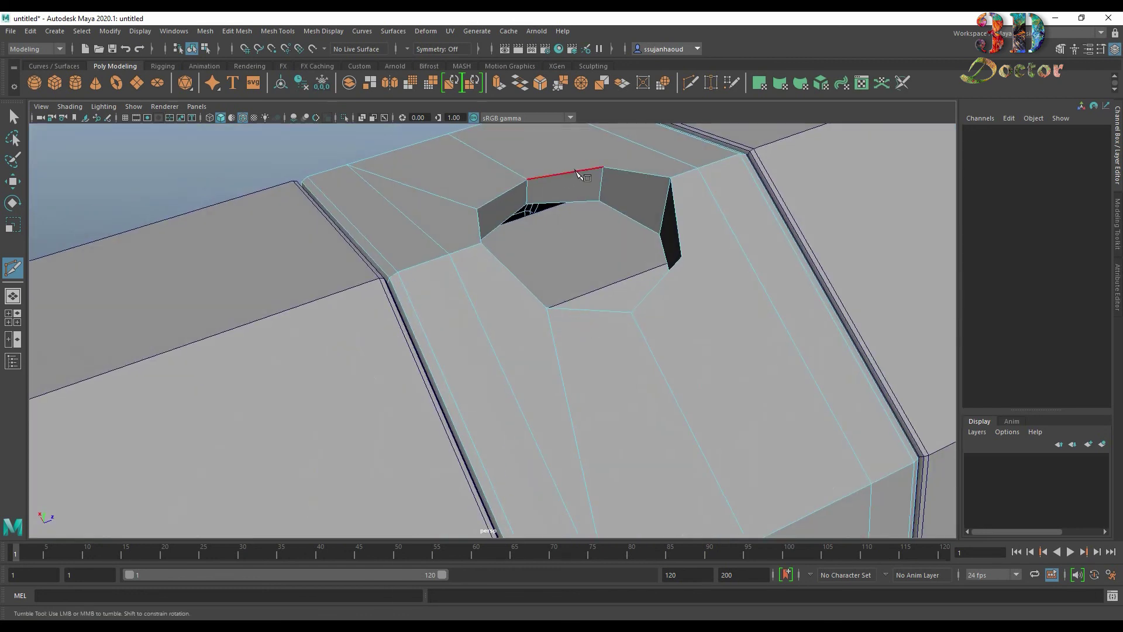
alt+drag(573, 203, 475, 145)
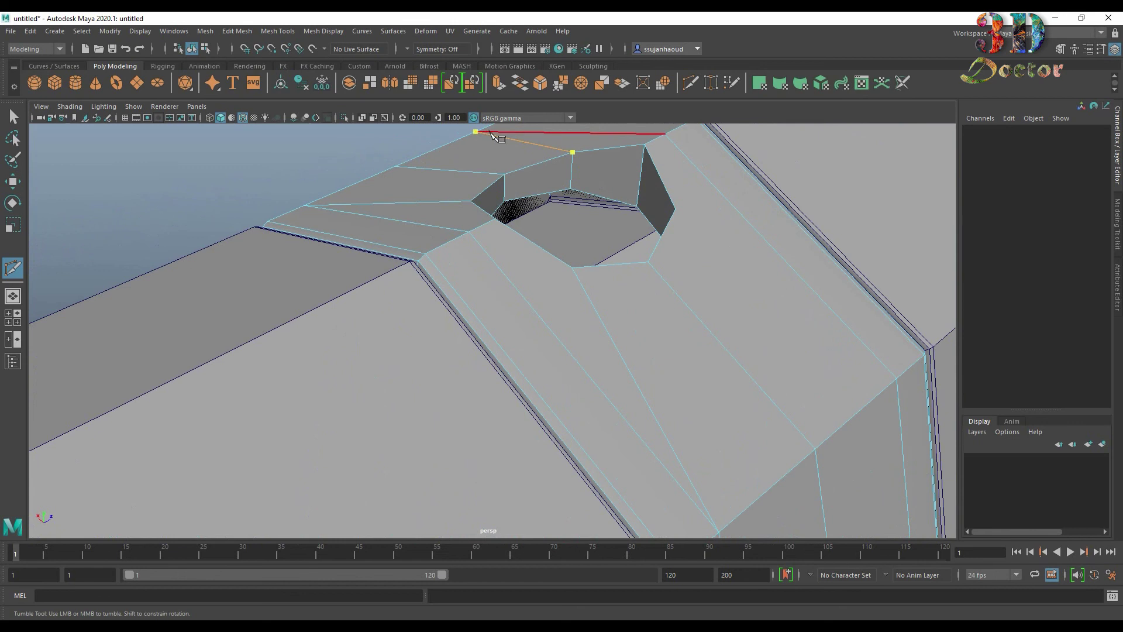
mouse_move(578, 245)
alt+mouse_down()
mouse_move(672, 213)
mouse_move(645, 170)
alt+mouse_up()
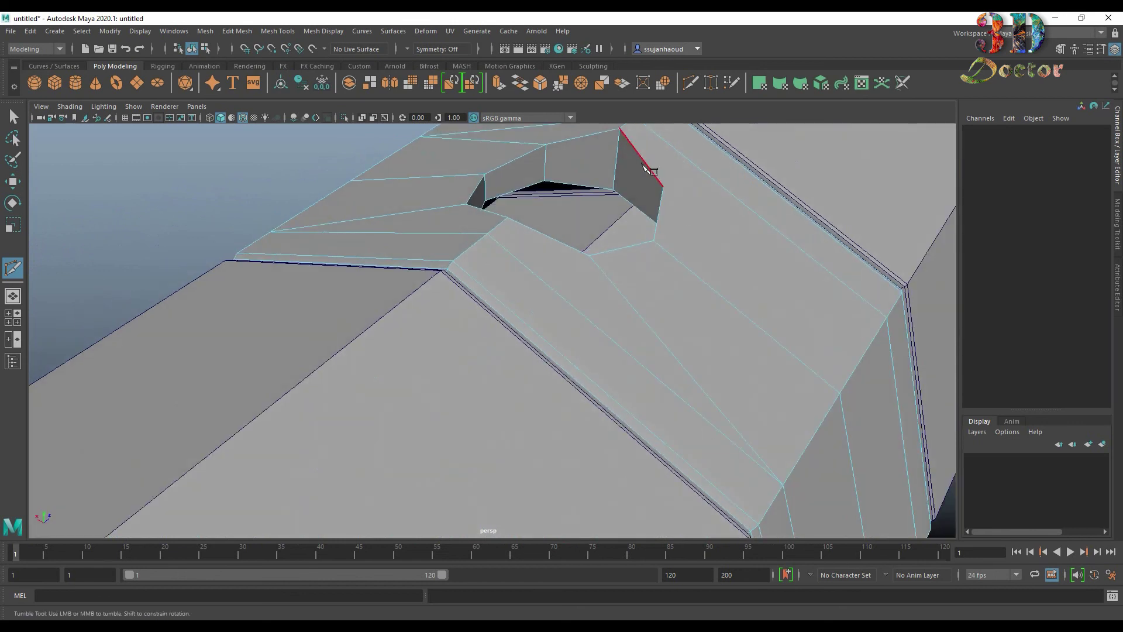
click(660, 186)
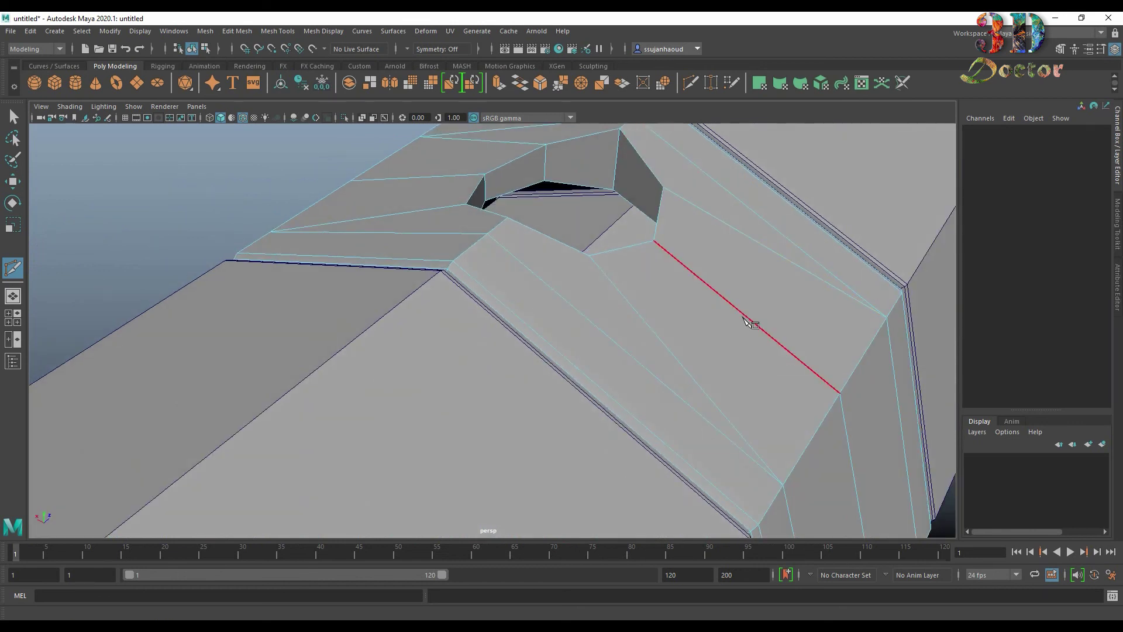
mouse_move(747, 321)
alt+mouse_down()
mouse_move(602, 276)
mouse_move(673, 183)
alt+mouse_up()
Step: Leave the cut tool and select an edge on the hole's rim
click(12, 117)
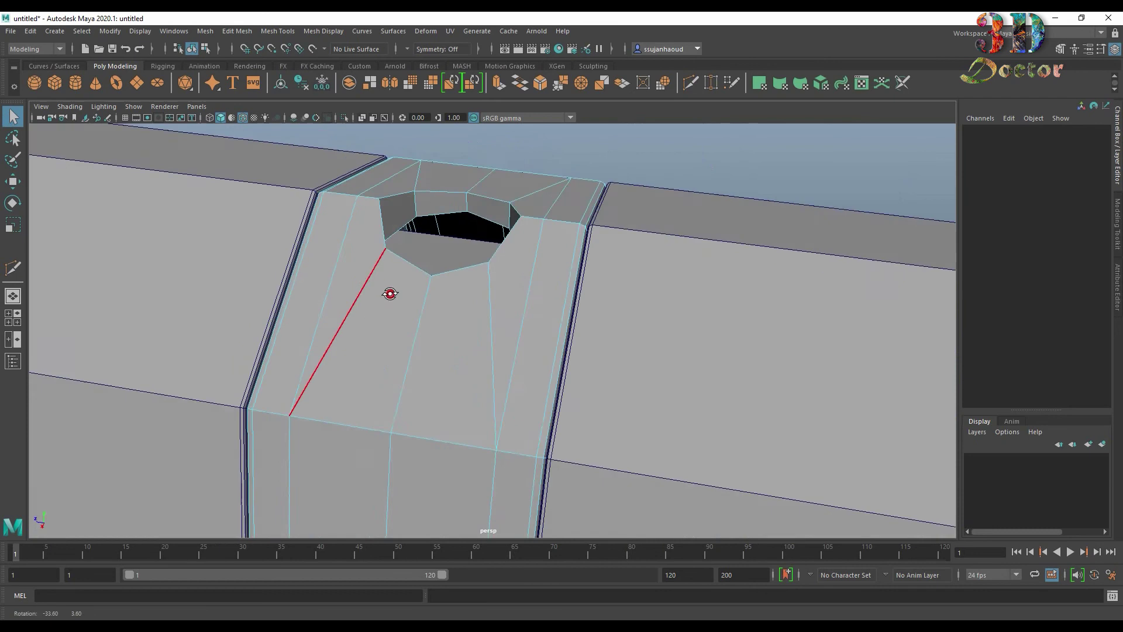
alt+drag(388, 293, 388, 213)
right_drag(389, 213, 392, 206)
click(392, 206)
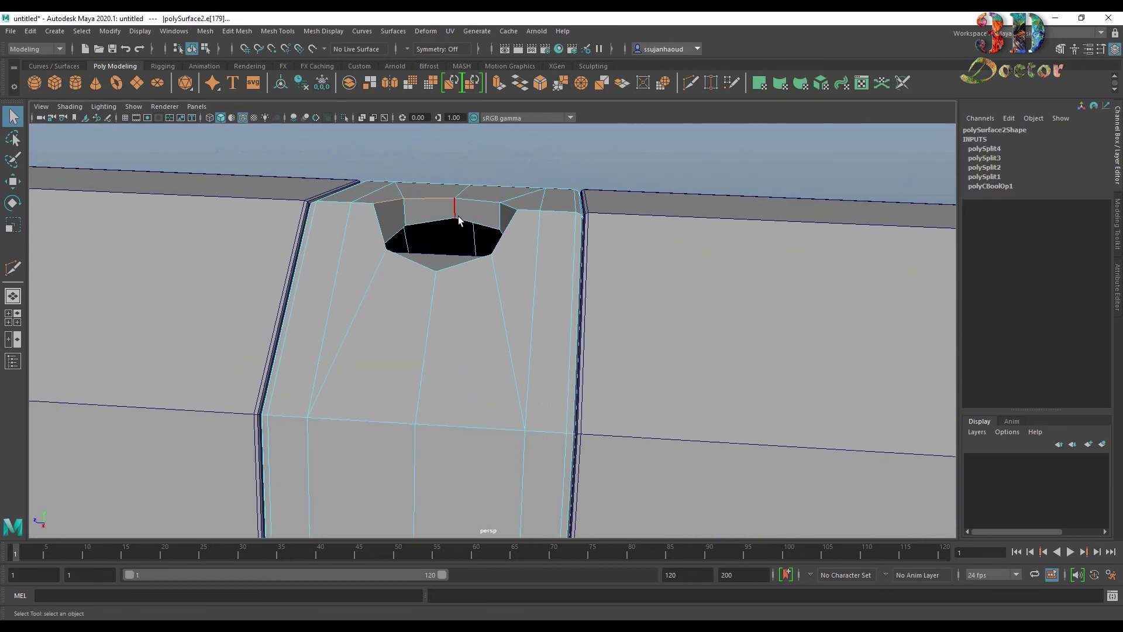
mouse_move(458, 216)
alt+mouse_down()
mouse_move(472, 248)
mouse_move(443, 234)
alt+mouse_up()
alt+middle_drag(443, 233, 489, 267)
Step: Turn on smooth preview and merge the first pair of rim vertices to their centre
right_drag(514, 230, 590, 188)
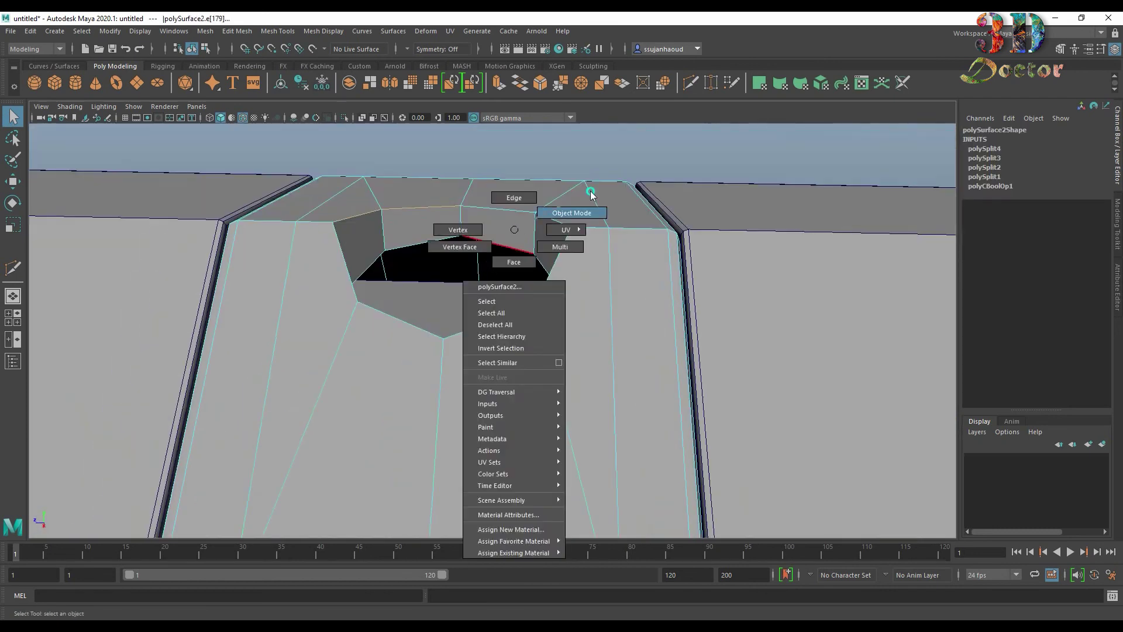
key(3)
mouse_move(590, 188)
alt+mouse_down()
mouse_move(441, 235)
mouse_move(432, 183)
alt+mouse_up()
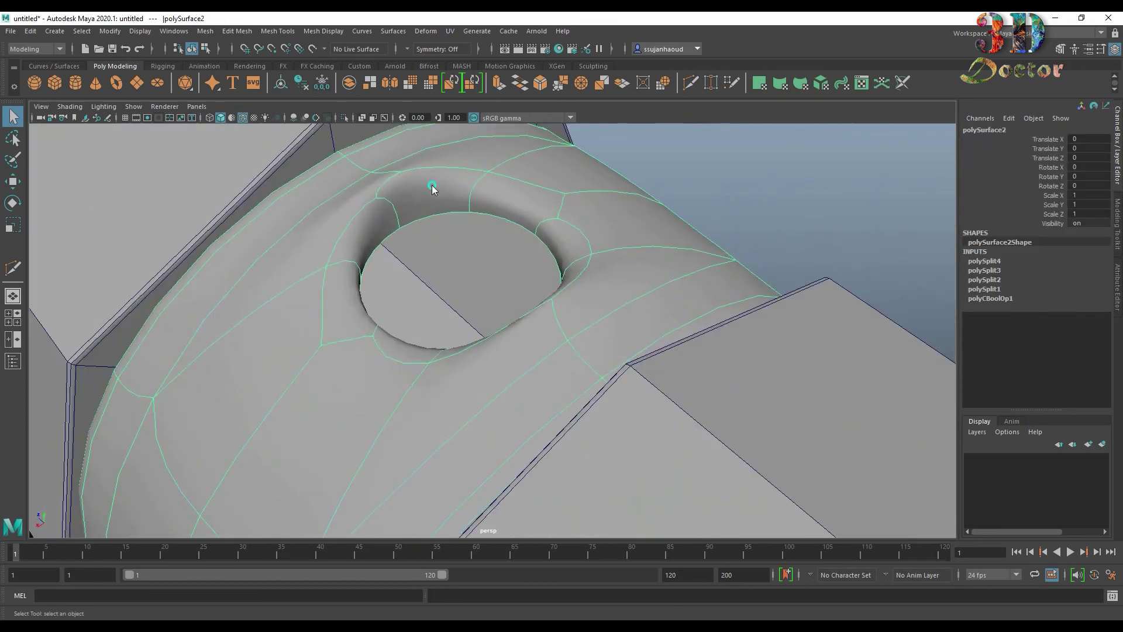
right_drag(432, 183, 381, 191)
click(376, 197)
shift+click(400, 172)
click(581, 83)
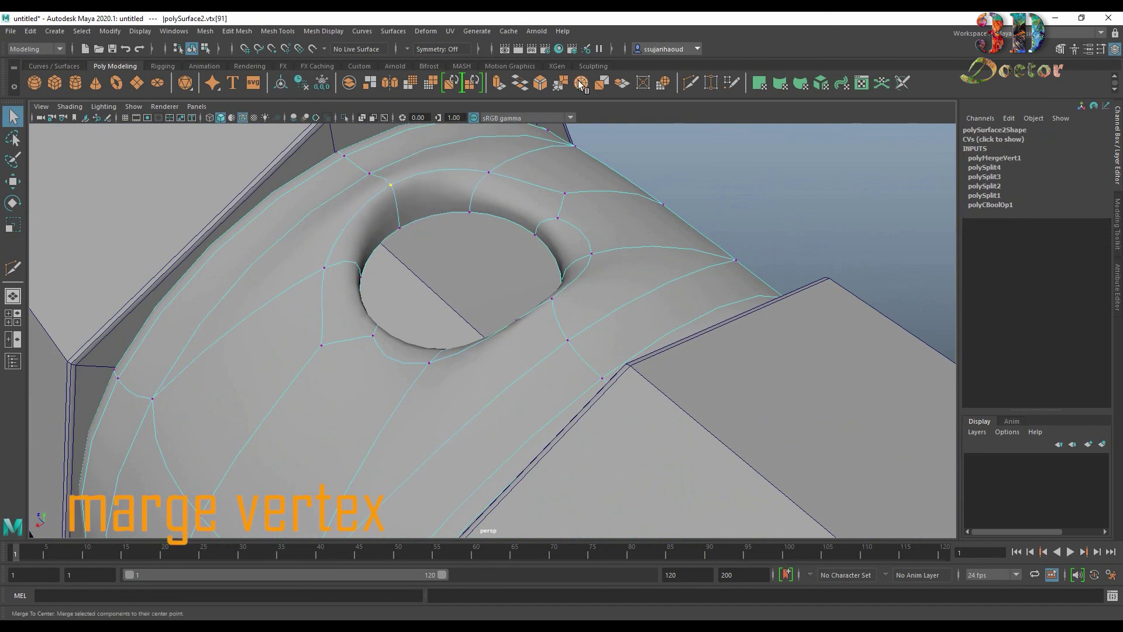
Step: Merge three more rim vertex pairs to centre and return the band to object mode
click(580, 84)
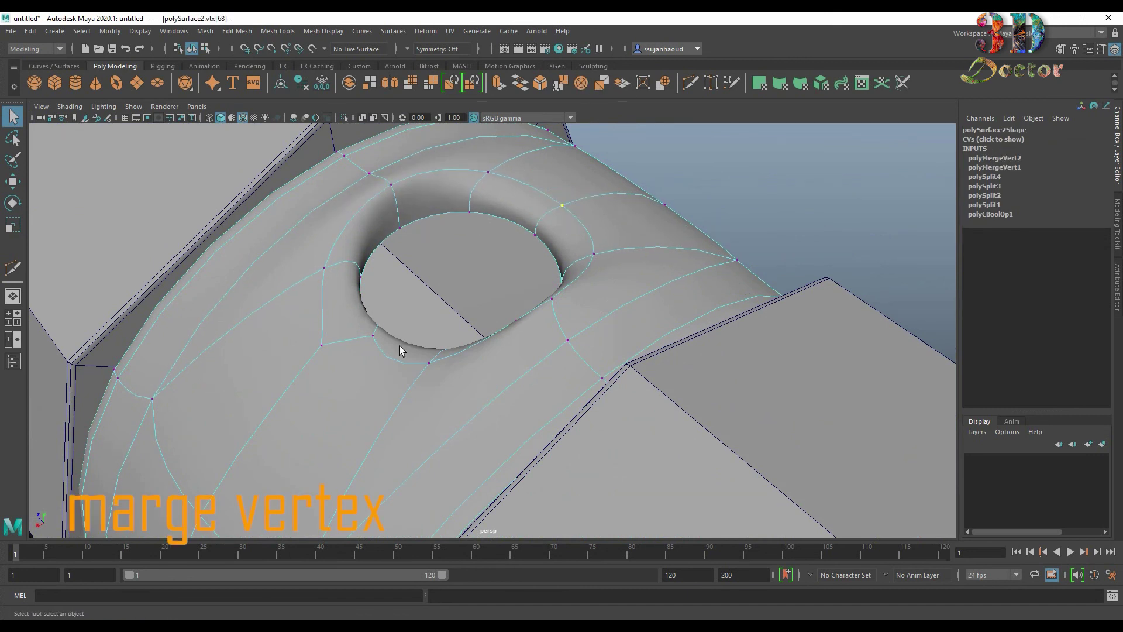
alt+drag(399, 346, 317, 300)
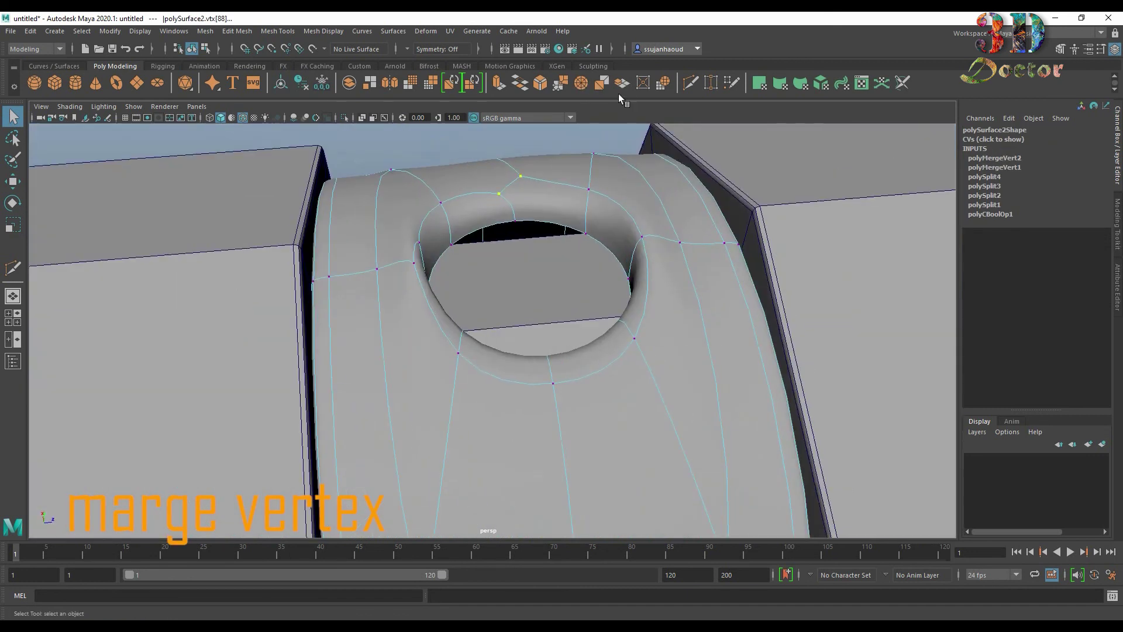
click(582, 82)
alt+drag(480, 234, 433, 248)
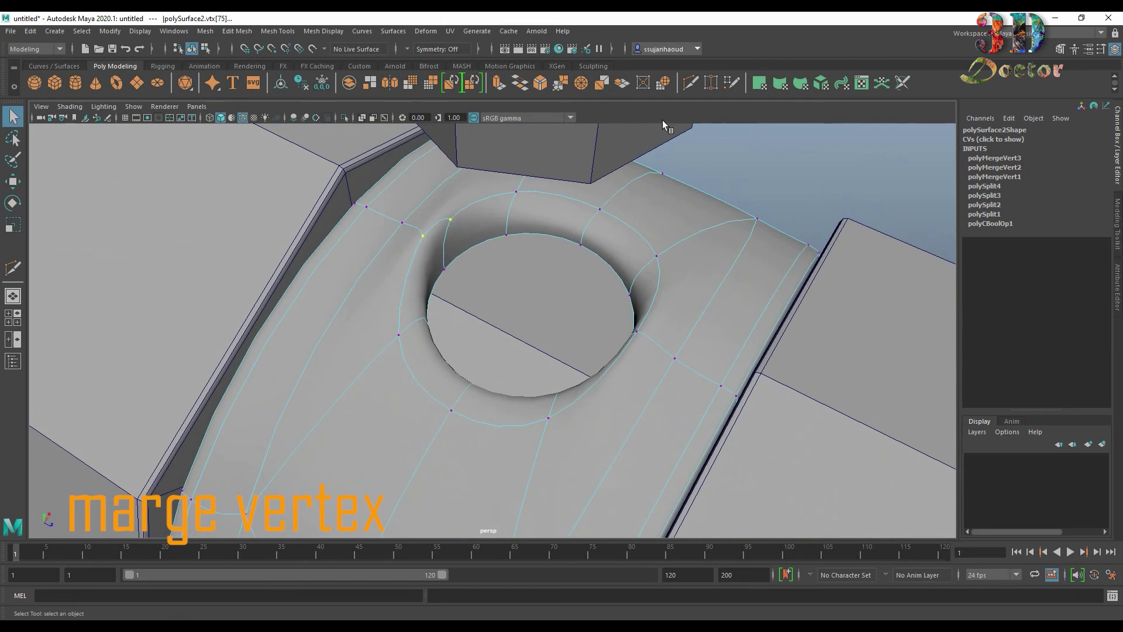
click(581, 83)
alt+drag(565, 253, 617, 209)
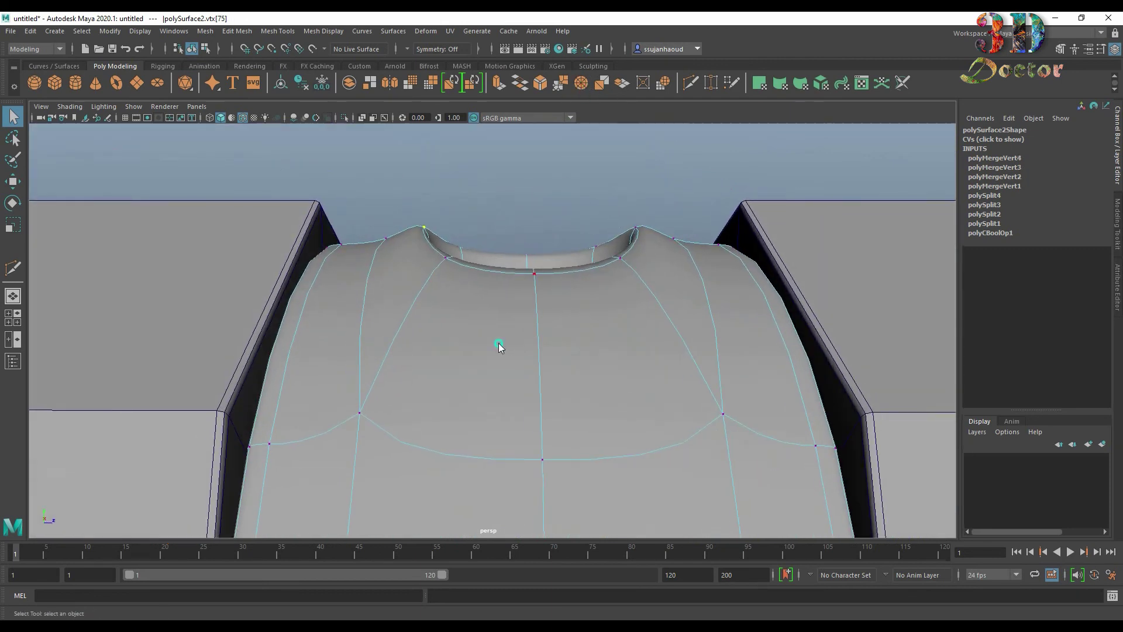
right_drag(499, 346, 604, 281)
mouse_move(606, 273)
alt+mouse_down()
mouse_move(601, 283)
mouse_move(667, 298)
mouse_move(707, 326)
mouse_move(547, 230)
alt+mouse_up()
Step: Bevel the hole's rim edges with 2 segments and fraction 0.1
key(1)
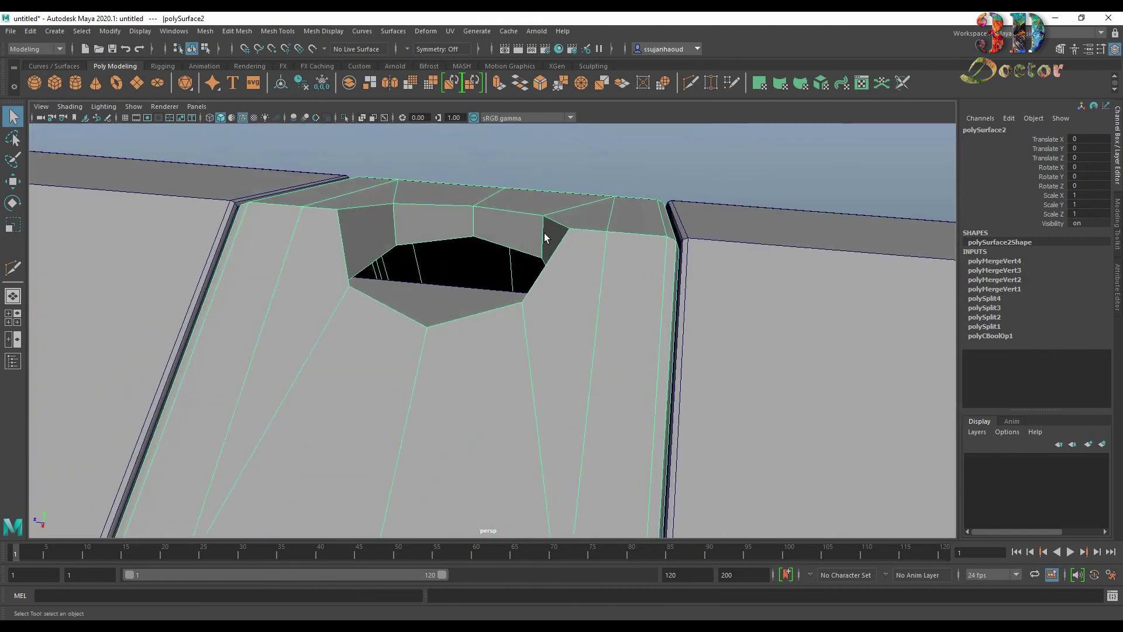
right_drag(546, 230, 519, 198)
click(522, 199)
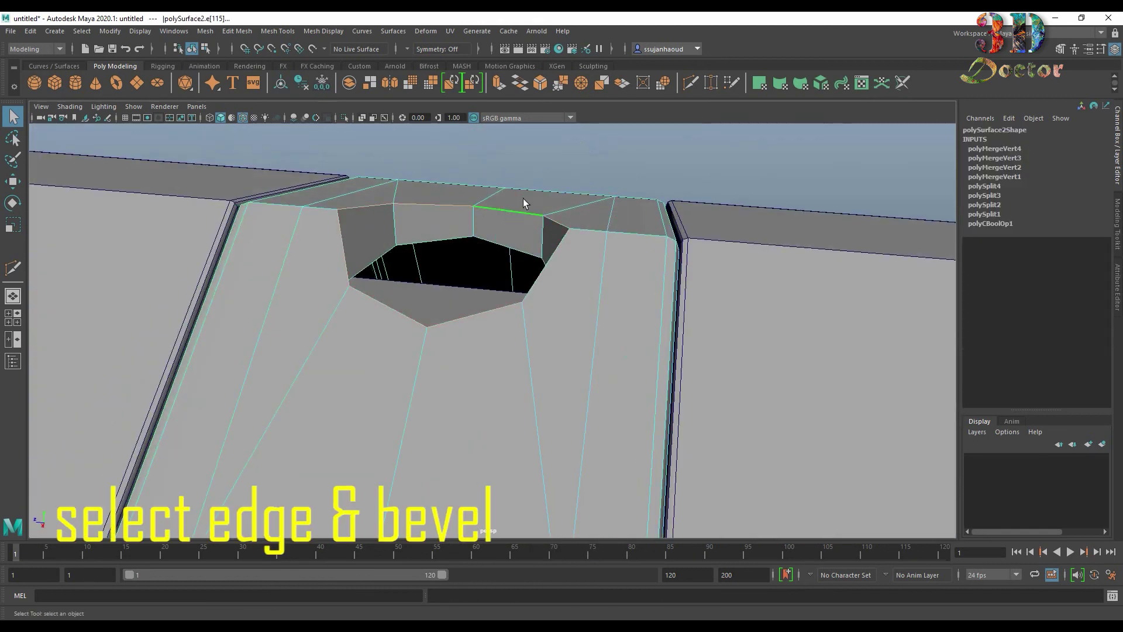
click(540, 84)
mouse_move(217, 168)
mouse_down()
mouse_move(226, 168)
mouse_move(211, 153)
mouse_up()
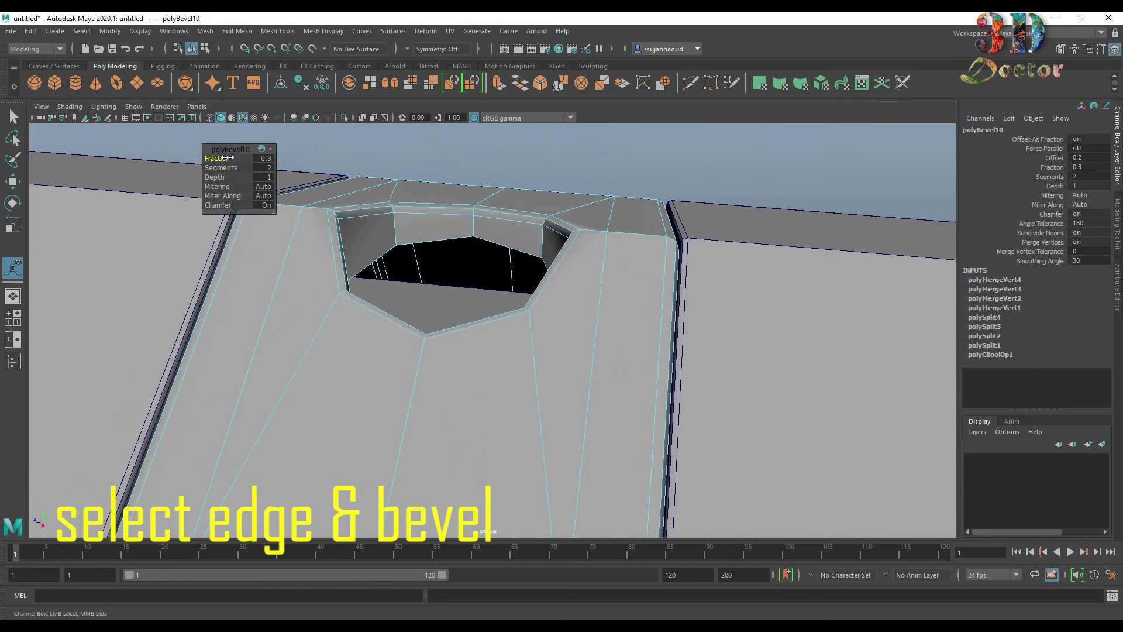
key(q)
key(F8)
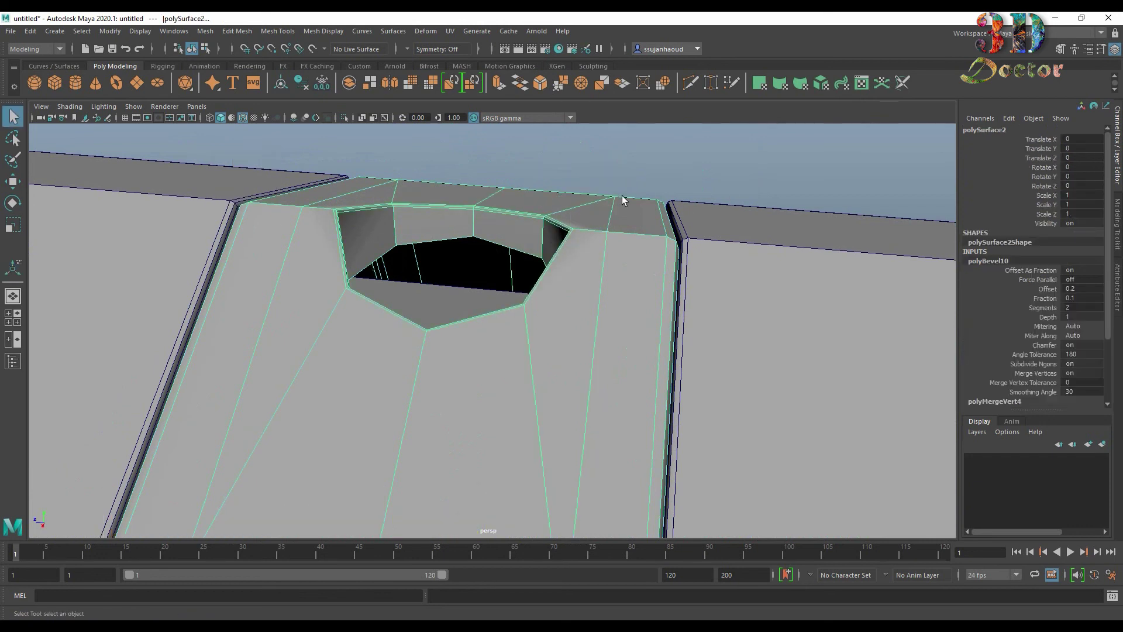
Step: Delete the band's construction history via Edit > Delete by Type > History
click(30, 31)
click(263, 168)
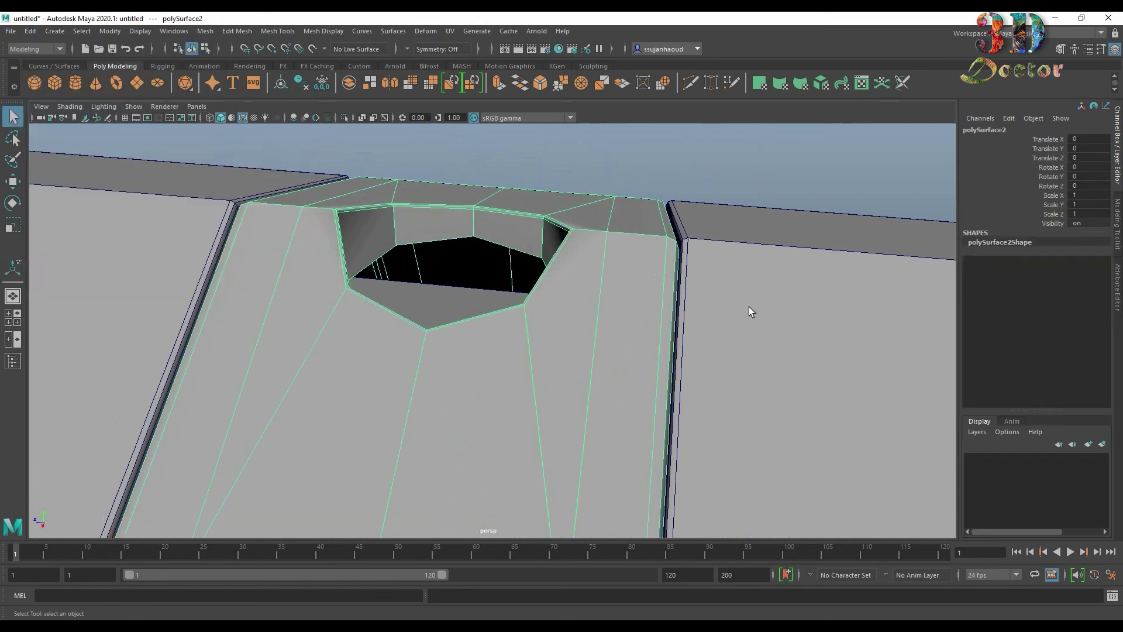
click(752, 305)
Step: Reselect the beveled band and box-select the neck vertices on both sides of the hole
click(620, 280)
scroll(647, 289, down, 3)
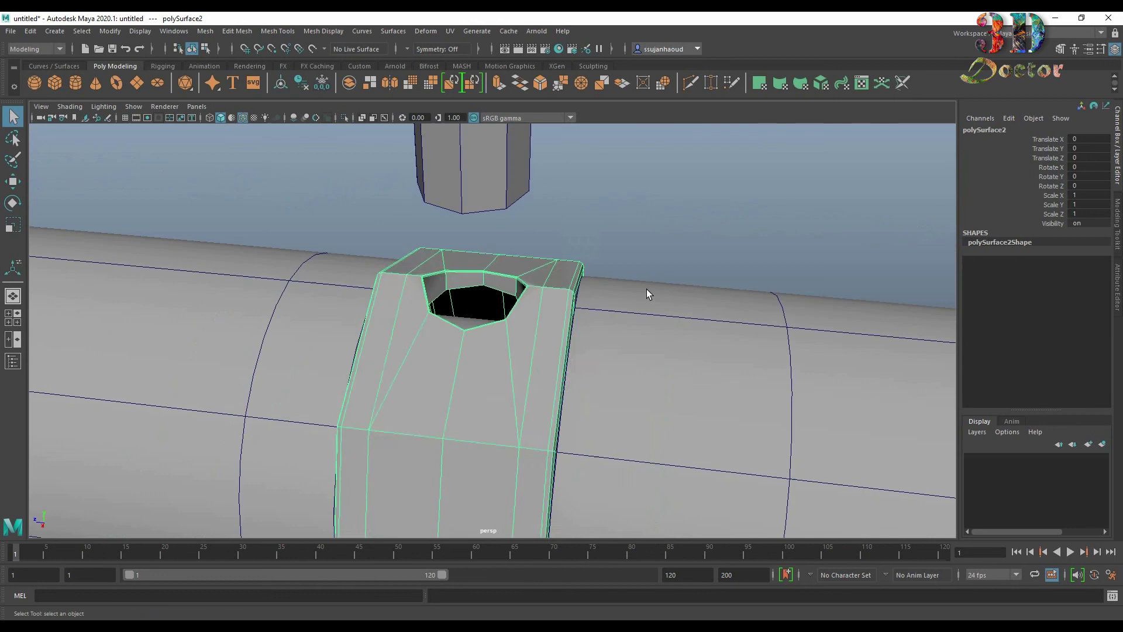
scroll(647, 289, down, 3)
mouse_move(647, 289)
alt+mouse_down()
mouse_move(635, 349)
mouse_move(655, 319)
mouse_move(531, 328)
alt+mouse_up()
scroll(532, 328, up, 5)
right_drag(540, 313, 484, 321)
scroll(519, 317, up, 4)
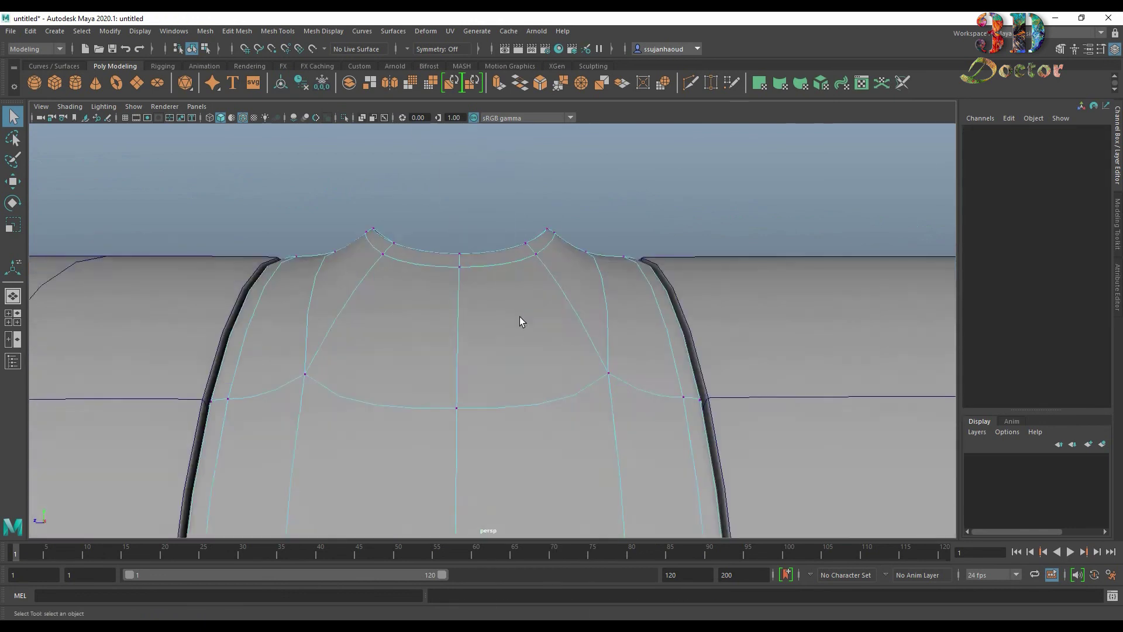
scroll(519, 317, up, 3)
drag(363, 231, 431, 301)
mouse_move(538, 226)
shift+mouse_down()
mouse_move(601, 301)
mouse_move(611, 340)
mouse_move(531, 359)
mouse_move(456, 359)
mouse_move(510, 271)
shift+mouse_up()
Step: Move the neckline vertices upward along Y with the Move tool
mouse_move(397, 299)
alt+mouse_down()
mouse_move(425, 363)
mouse_move(425, 272)
mouse_move(461, 298)
mouse_move(603, 285)
alt+mouse_up()
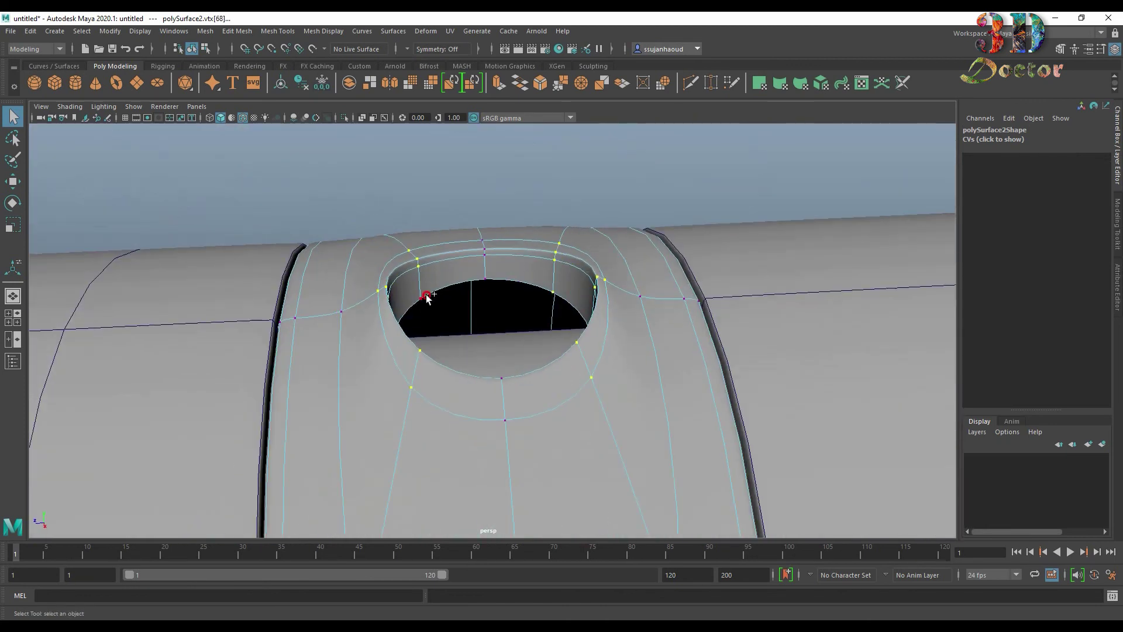
mouse_move(427, 297)
alt+mouse_down()
mouse_move(502, 300)
mouse_move(491, 255)
mouse_move(524, 326)
mouse_move(547, 321)
alt+mouse_up()
key(w)
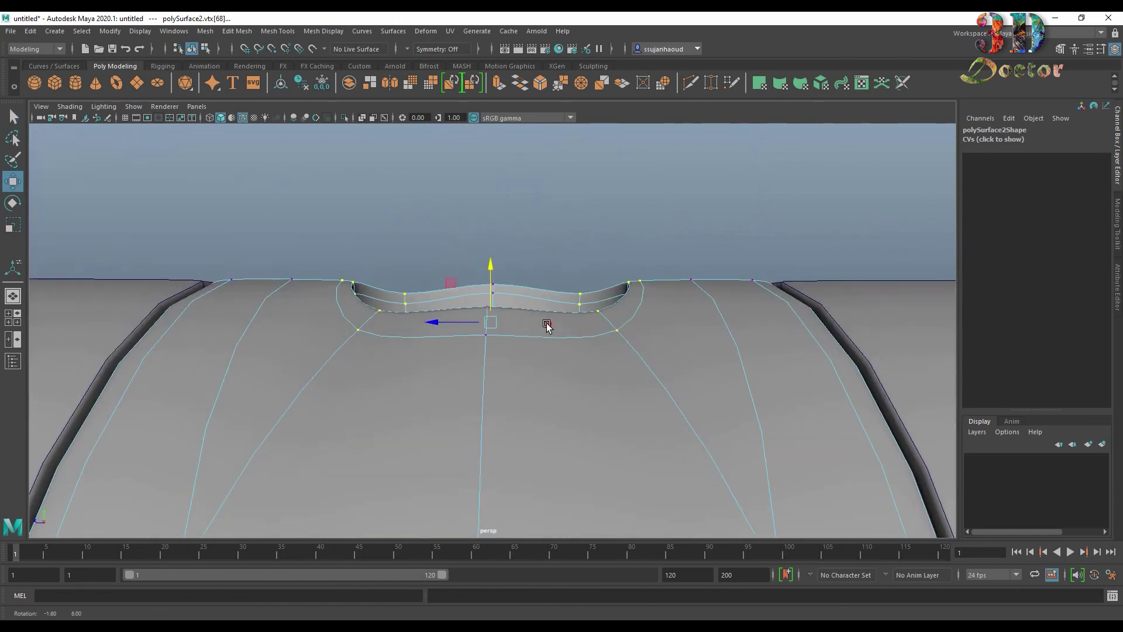
drag(438, 245, 513, 316)
mouse_move(490, 246)
alt+mouse_down()
mouse_move(389, 268)
mouse_move(404, 292)
mouse_move(511, 333)
mouse_move(528, 280)
mouse_move(537, 288)
mouse_move(488, 257)
alt+mouse_up()
click(489, 275)
click(564, 272)
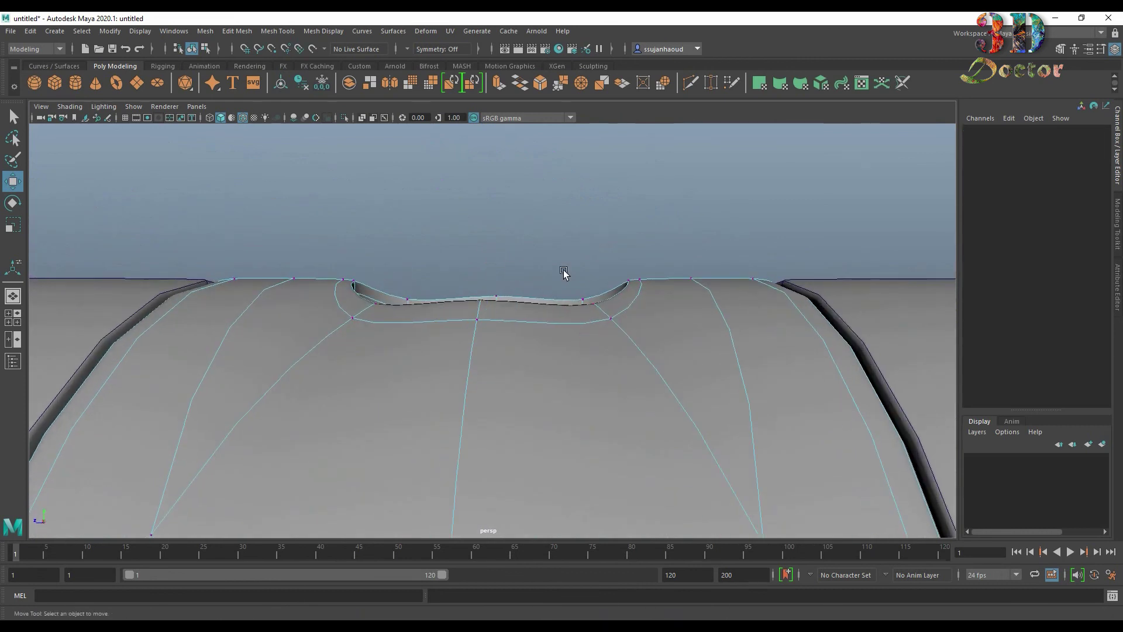
drag(620, 336, 622, 337)
mouse_move(621, 337)
alt+mouse_down()
mouse_move(652, 376)
mouse_move(727, 371)
mouse_move(374, 259)
alt+mouse_up()
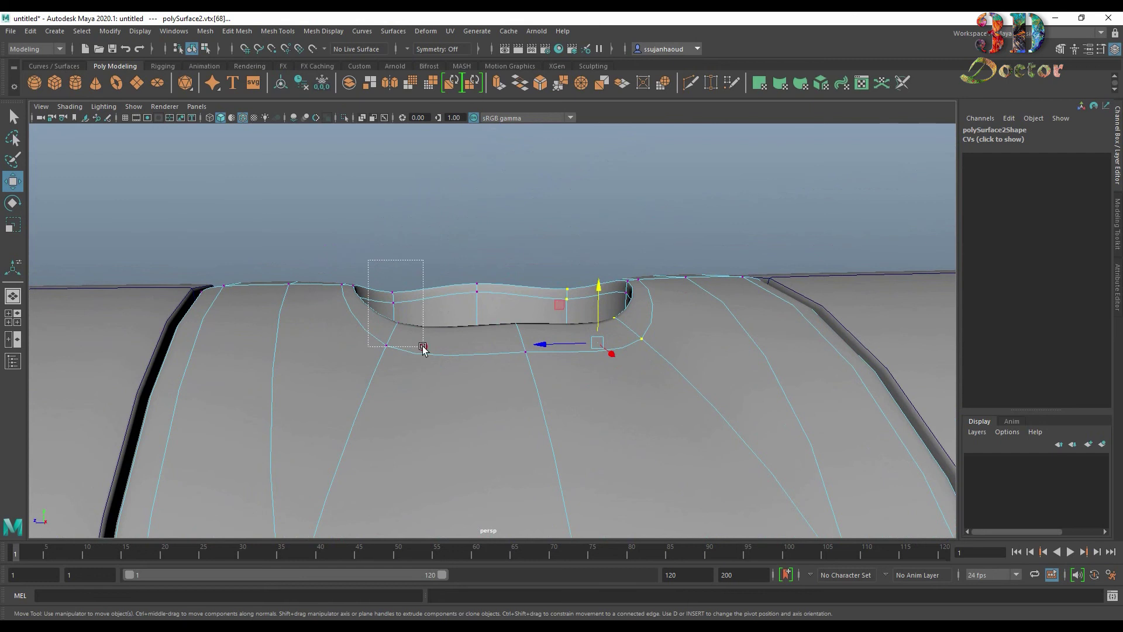
Step: Check the hole in wireframe, then select the left and right rim vertices
mouse_move(456, 272)
alt+mouse_down()
mouse_move(233, 290)
mouse_move(394, 306)
mouse_move(218, 127)
alt+mouse_up()
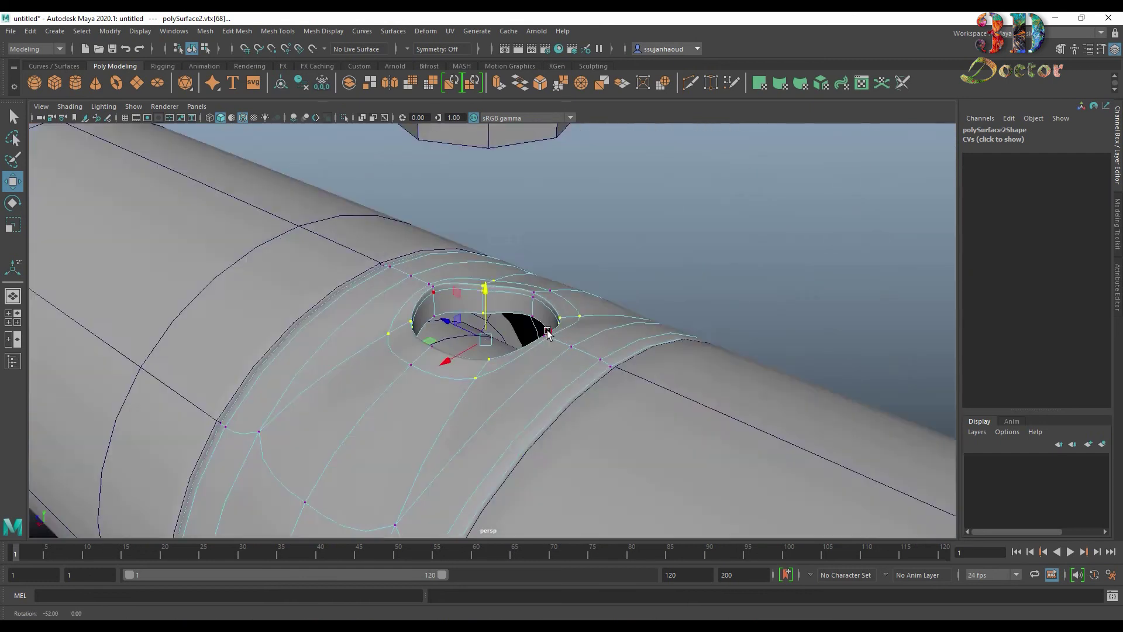
click(211, 120)
mouse_move(585, 381)
alt+mouse_down()
mouse_move(610, 321)
mouse_move(488, 289)
mouse_move(490, 278)
mouse_move(574, 281)
mouse_move(520, 275)
alt+mouse_up()
click(221, 119)
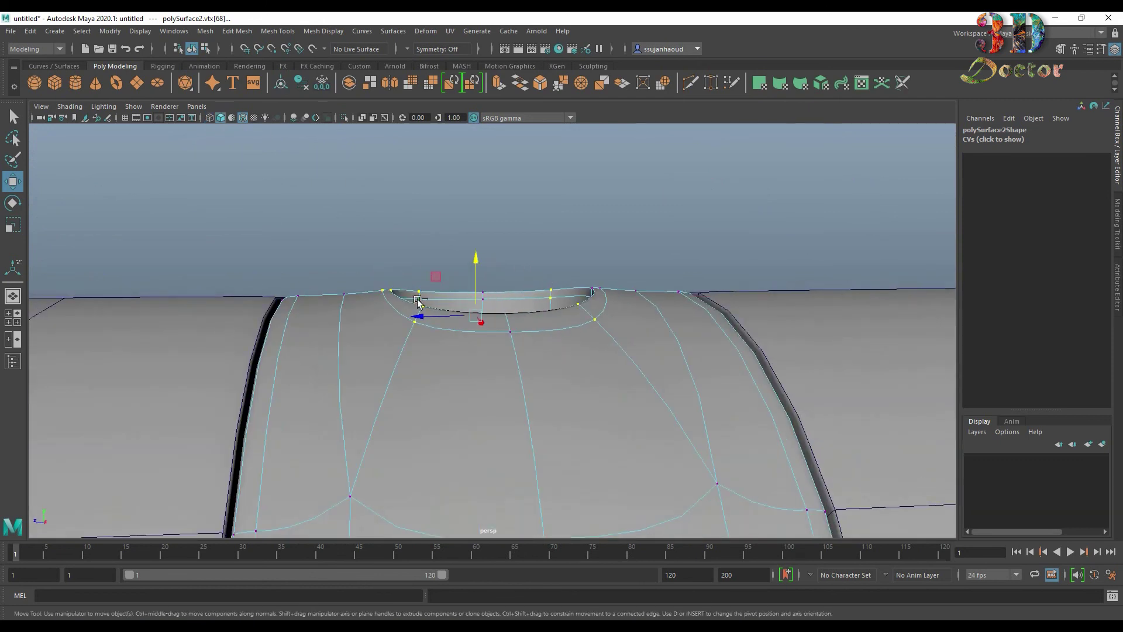
mouse_move(513, 316)
alt+mouse_down()
mouse_move(464, 301)
mouse_move(659, 245)
mouse_move(380, 283)
mouse_move(393, 293)
alt+mouse_up()
click(660, 245)
shift+click(594, 299)
mouse_move(596, 302)
alt+mouse_down()
mouse_move(647, 326)
mouse_move(632, 328)
mouse_move(492, 229)
alt+mouse_up()
Step: Toggle wireframe (4) and shaded (5) views to check the rim, then return to object mode
key(4)
key(5)
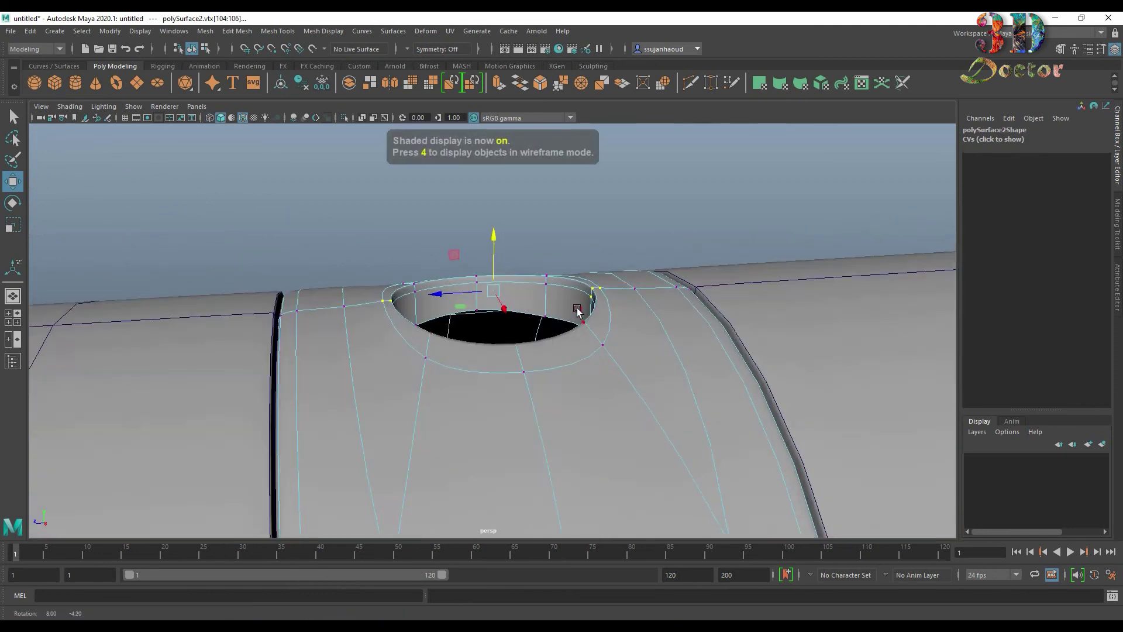
alt+drag(534, 300, 515, 288)
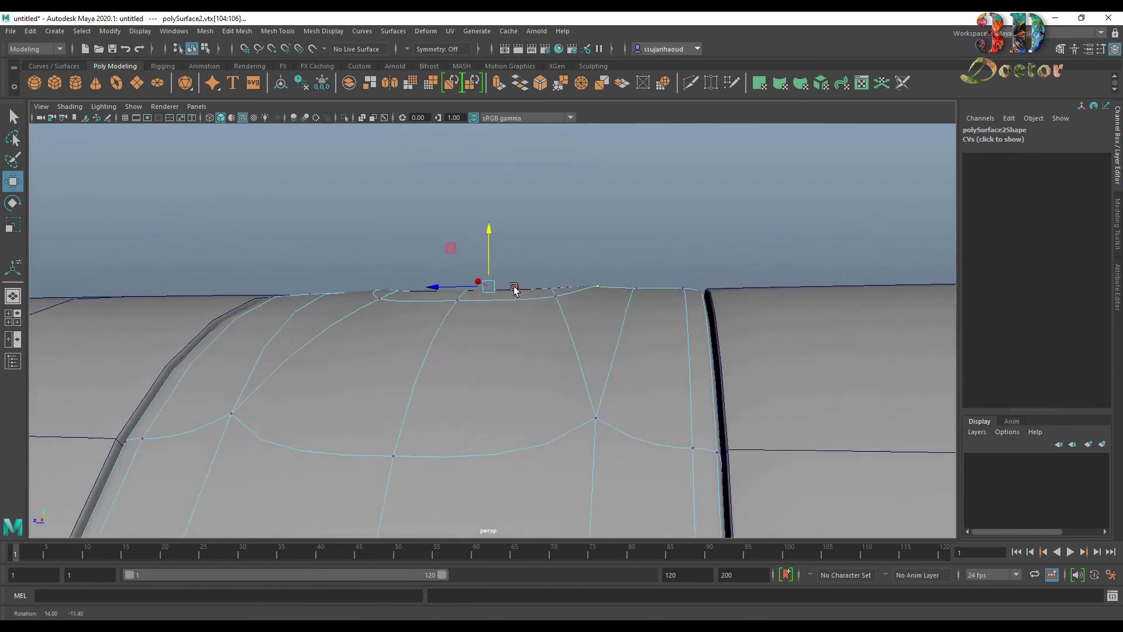
right_drag(595, 310, 679, 251)
mouse_move(678, 251)
alt+mouse_down()
mouse_move(705, 218)
mouse_move(715, 275)
mouse_move(689, 293)
mouse_move(572, 298)
mouse_move(672, 246)
mouse_move(622, 265)
alt+mouse_up()
Step: Select the collar piece on the barrel and turn off its smooth preview
click(252, 132)
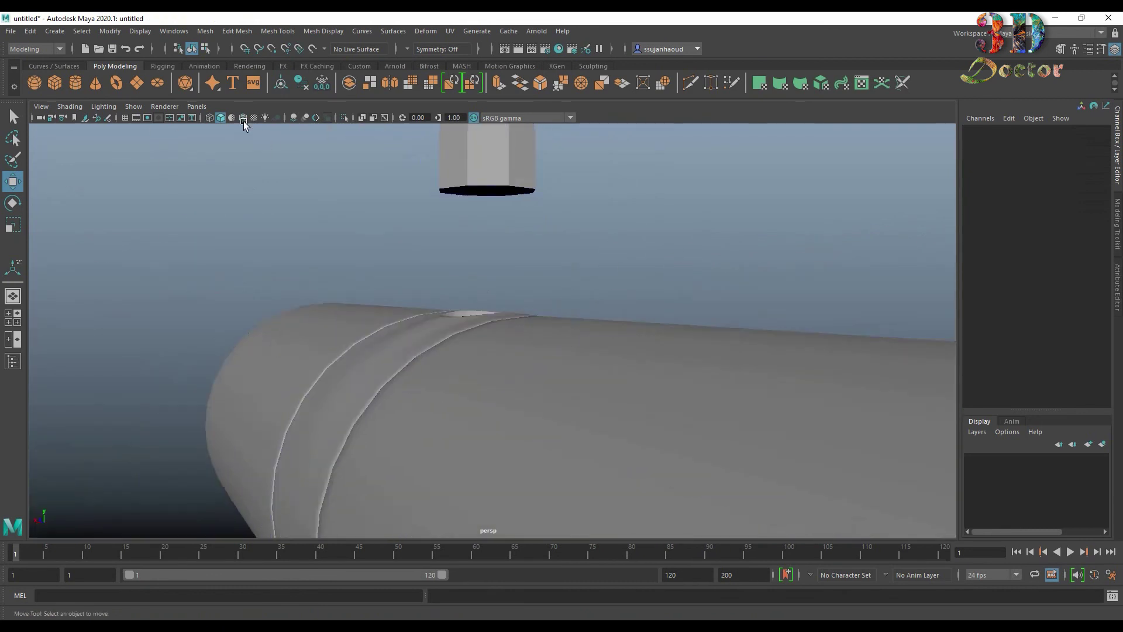
mouse_move(416, 260)
alt+mouse_down()
mouse_move(476, 333)
mouse_move(559, 309)
mouse_move(525, 367)
mouse_move(401, 349)
mouse_move(524, 345)
alt+mouse_up()
click(534, 375)
key(1)
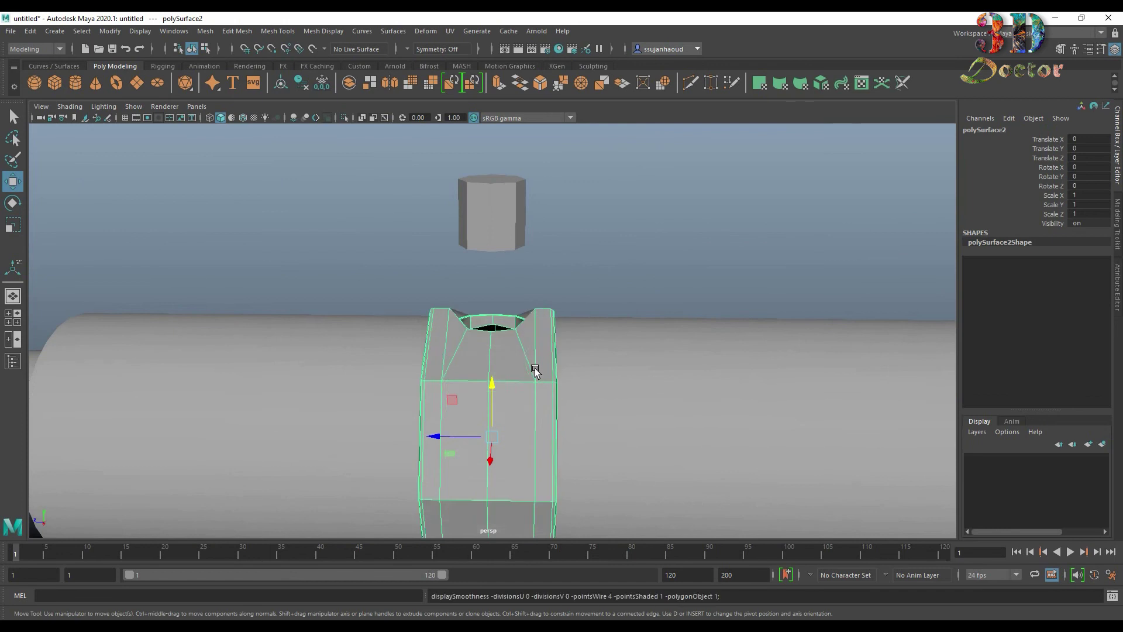
scroll(532, 369, up, 3)
shift+right_drag(532, 370, 572, 411)
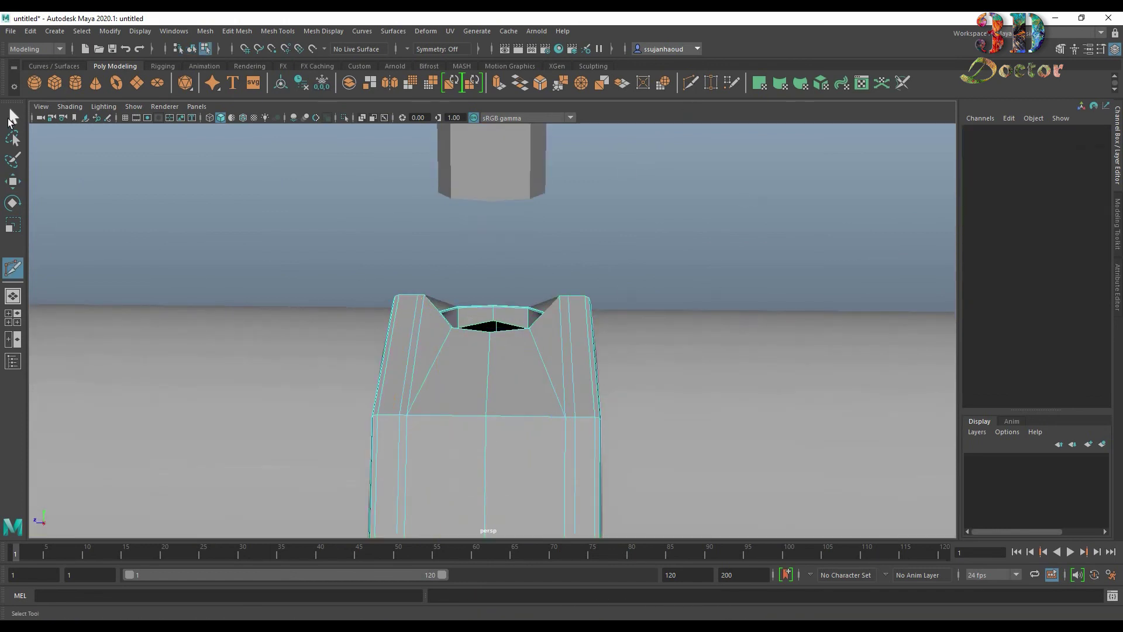
Step: Select all the collar's edges and apply Mesh Display > Soften Edge
right_drag(478, 377, 443, 253)
scroll(443, 254, down, 5)
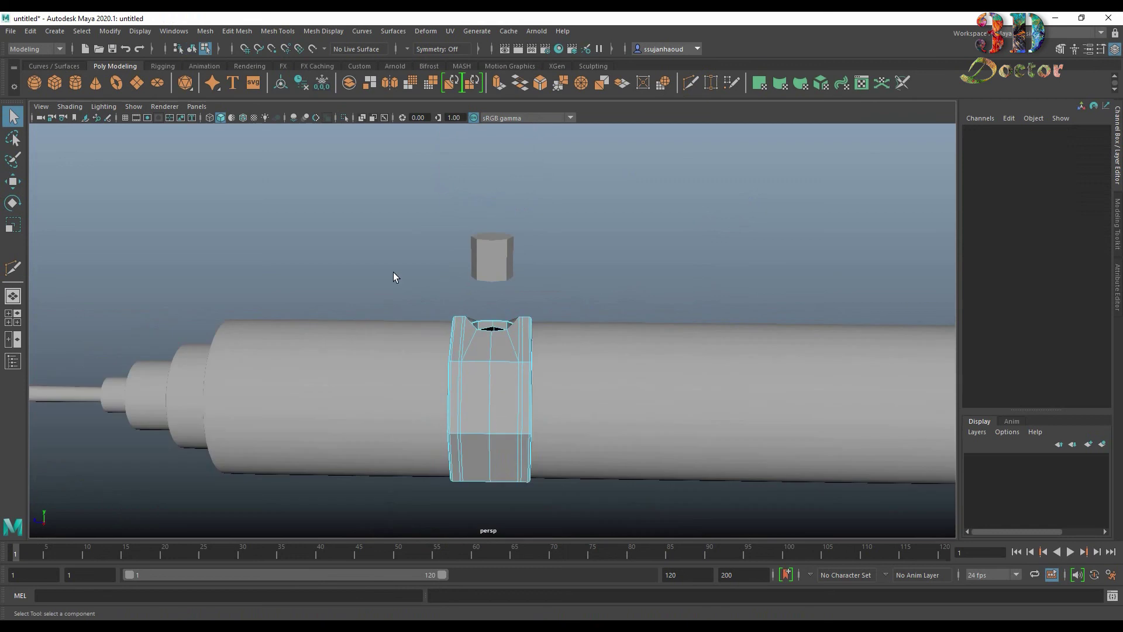
drag(393, 272, 666, 502)
click(331, 30)
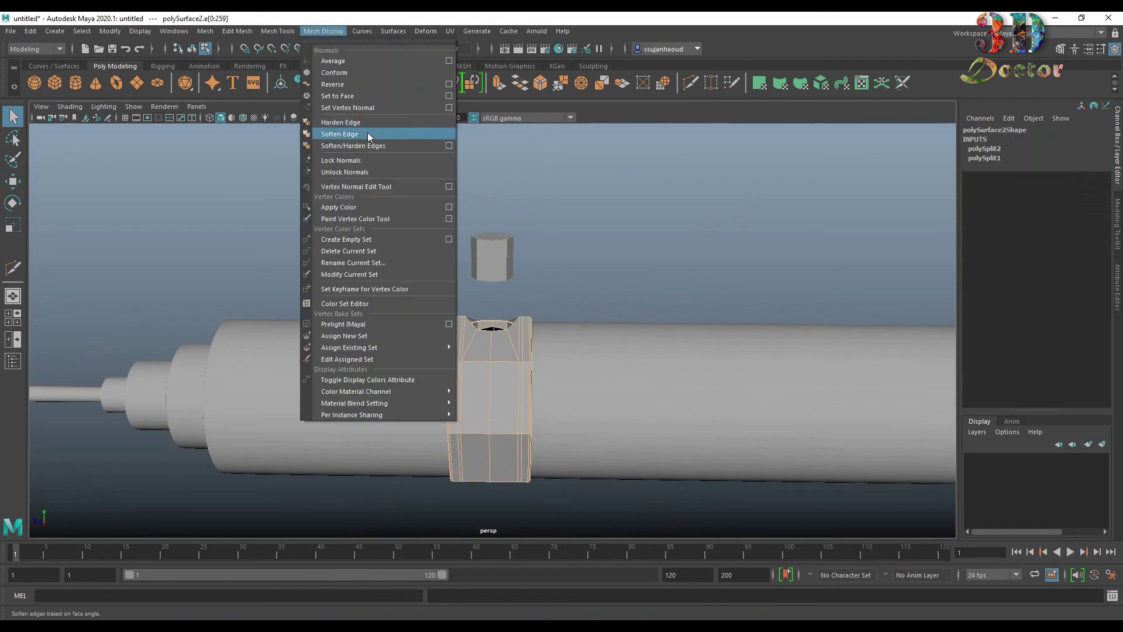
click(337, 131)
scroll(644, 240, up, 3)
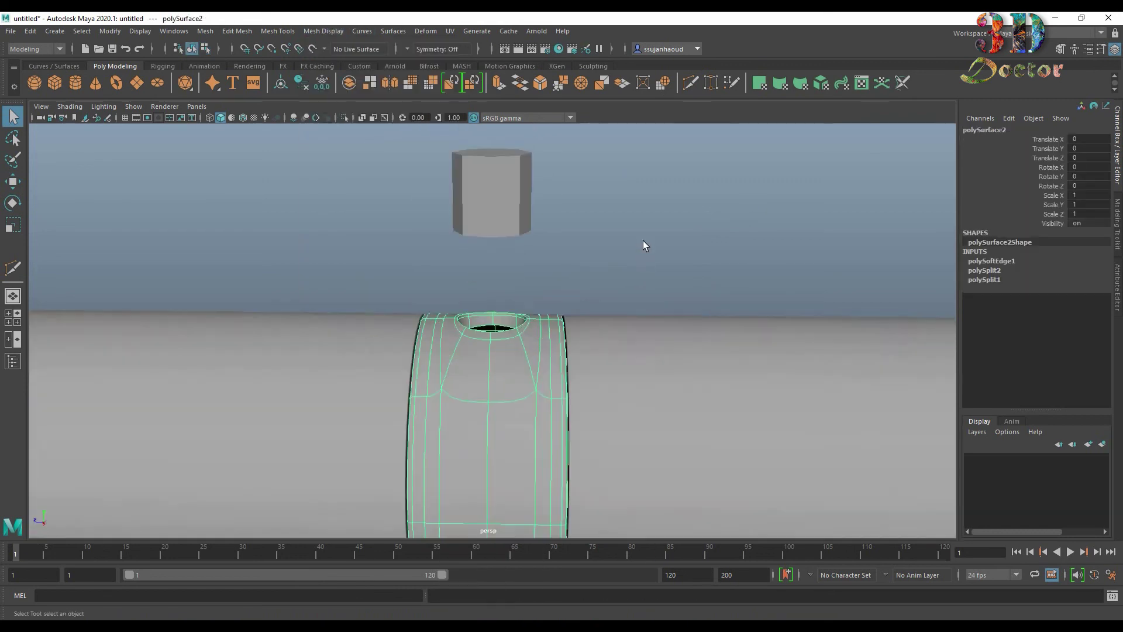
click(643, 240)
mouse_move(643, 240)
alt+mouse_down()
mouse_move(434, 257)
mouse_move(556, 253)
mouse_move(642, 205)
mouse_move(614, 240)
alt+mouse_up()
Step: Lower the small cylinder onto the pipe and extrude its top cap faces
click(509, 185)
key(w)
mouse_move(499, 151)
mouse_down()
mouse_move(497, 272)
mouse_move(548, 296)
mouse_move(514, 280)
mouse_up()
click(491, 268)
mouse_move(513, 281)
right_down()
mouse_move(459, 296)
mouse_move(494, 342)
right_up()
click(499, 85)
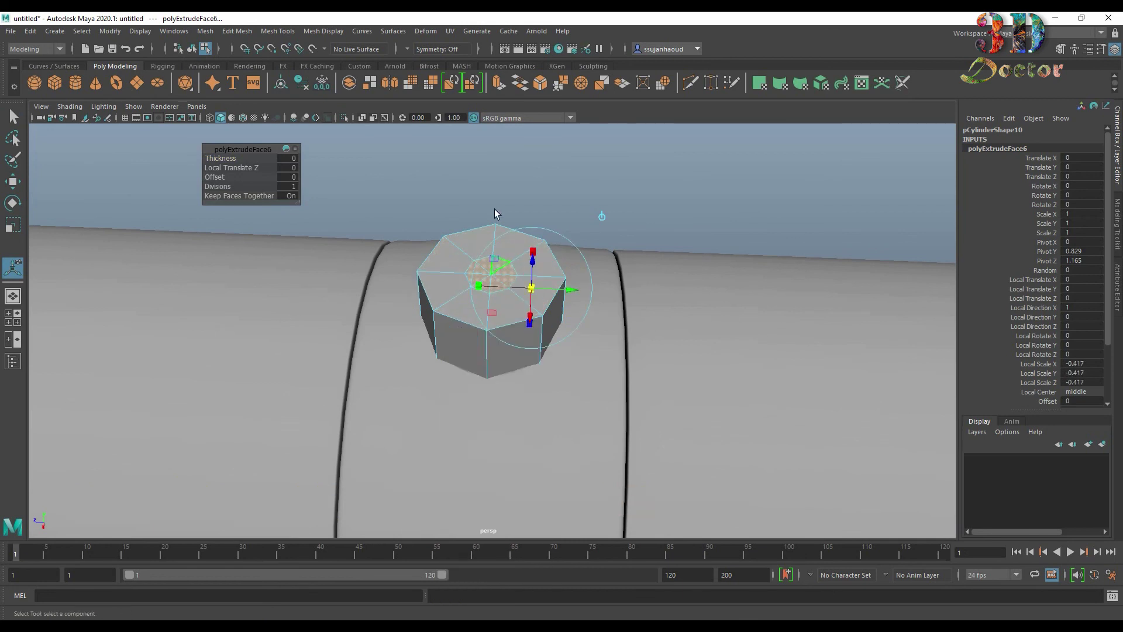
key(q)
Step: Bevel the cylinder's top rim edge loop with 2 segments and fraction 0.05
click(503, 265)
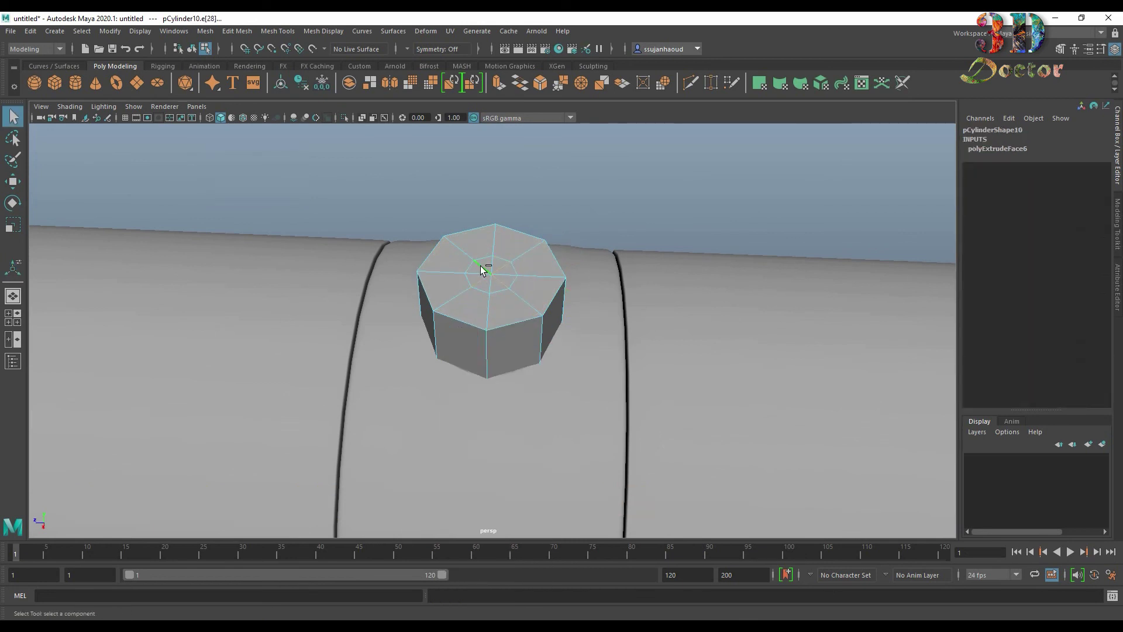
ctrl+click(481, 266)
double_click(472, 235)
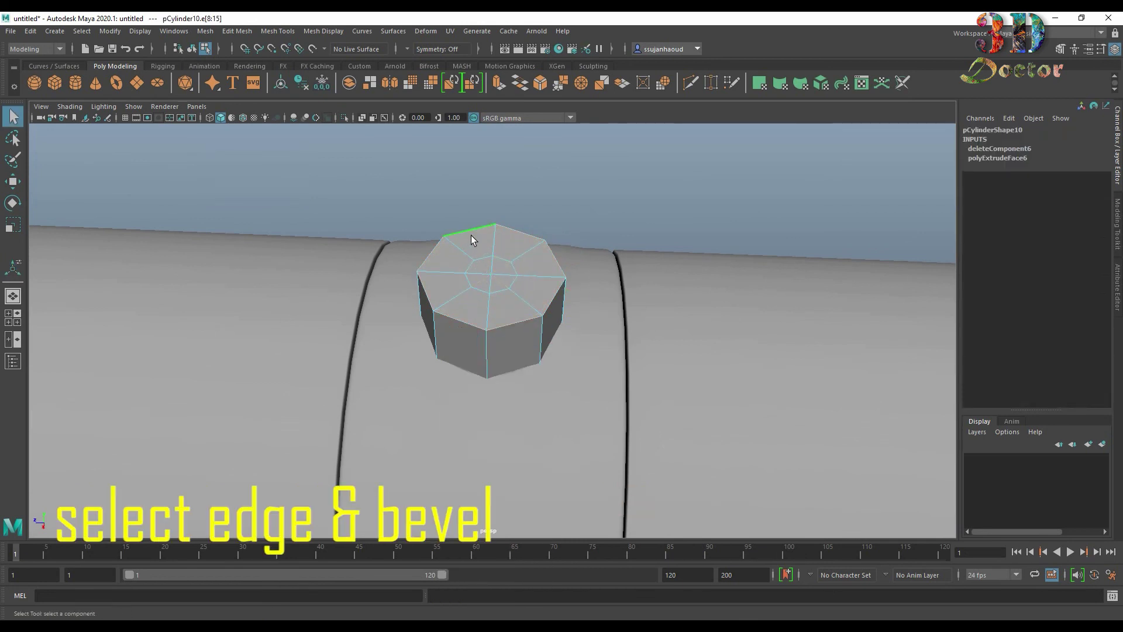
click(539, 86)
middle_drag(225, 168, 263, 169)
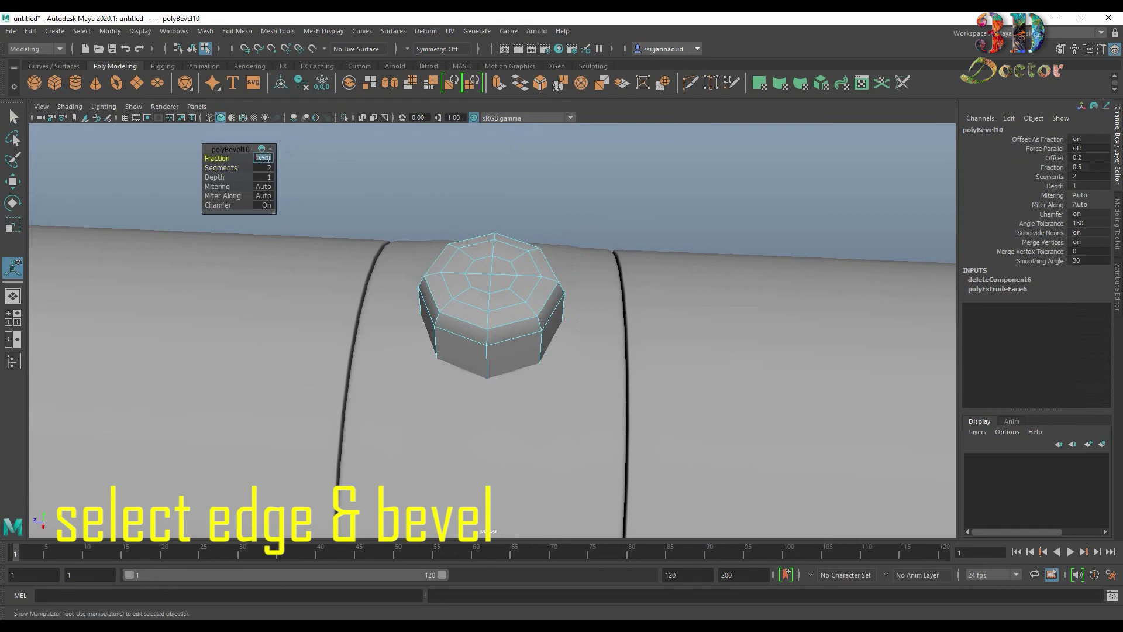
text(5)
key(Return)
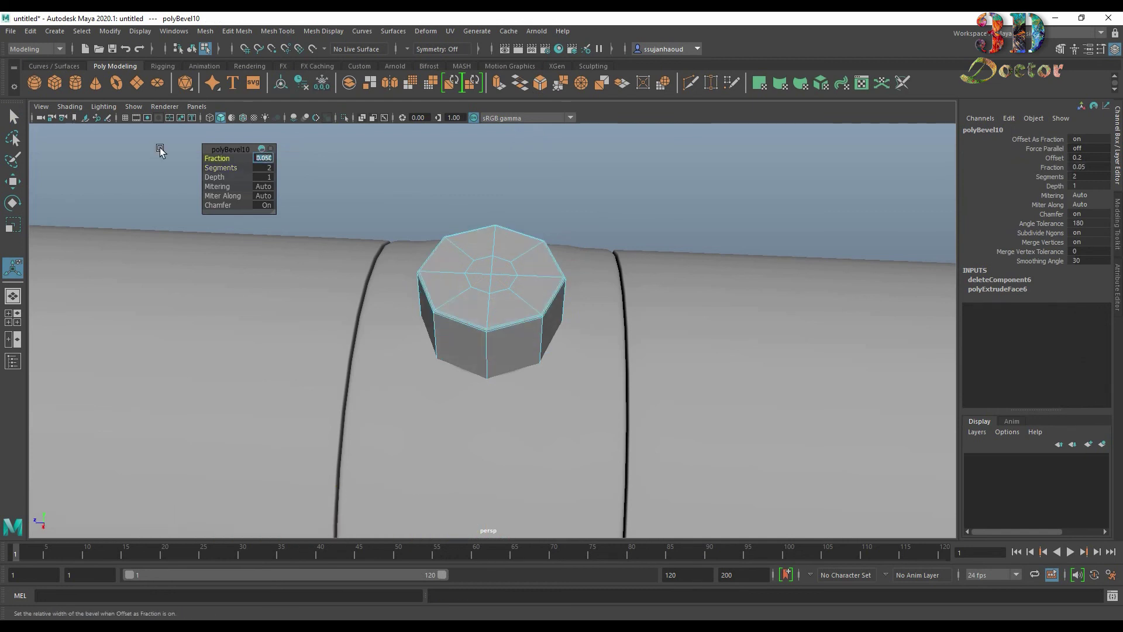
Step: Turn on smooth preview, lower the cylinder slightly and flatten it into a thin disc
key(F8)
key(3)
alt+drag(569, 234, 585, 188)
key(w)
drag(494, 250, 496, 301)
key(r)
key(w)
key(r)
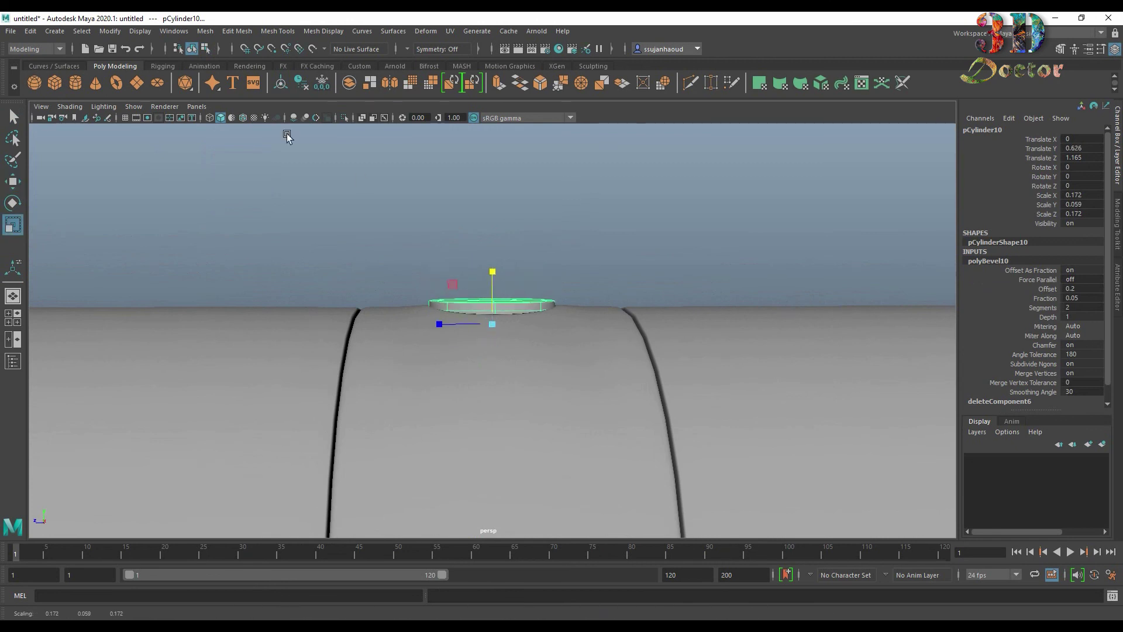
Step: Check the disc in wireframe and raise it to sit on the pipe
click(210, 117)
key(w)
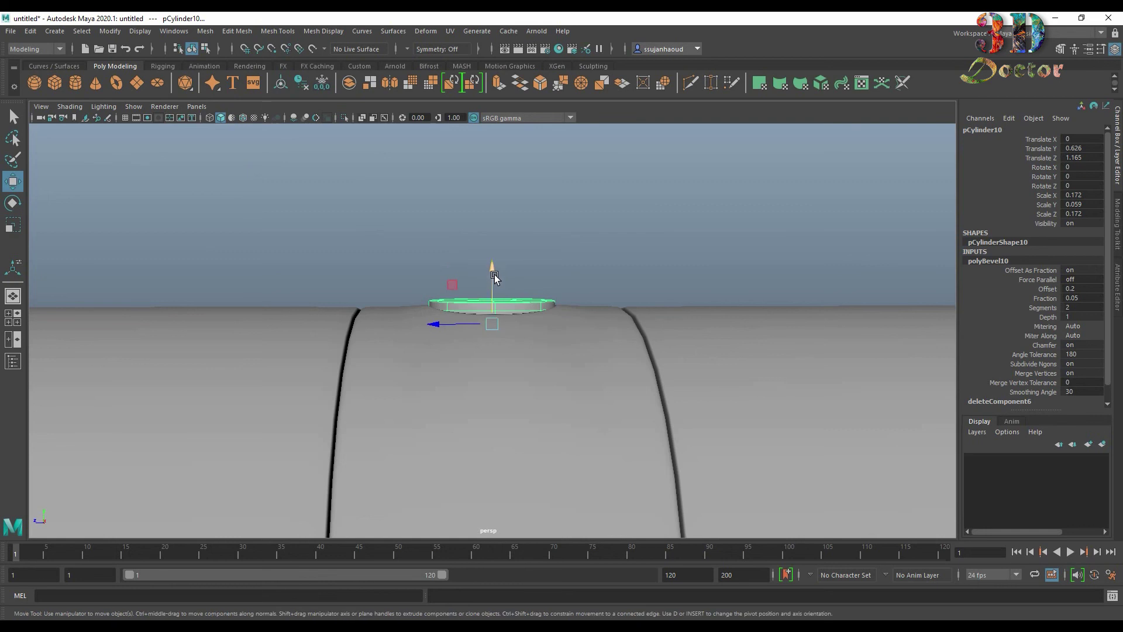
drag(494, 271, 496, 264)
alt+drag(497, 264, 572, 252)
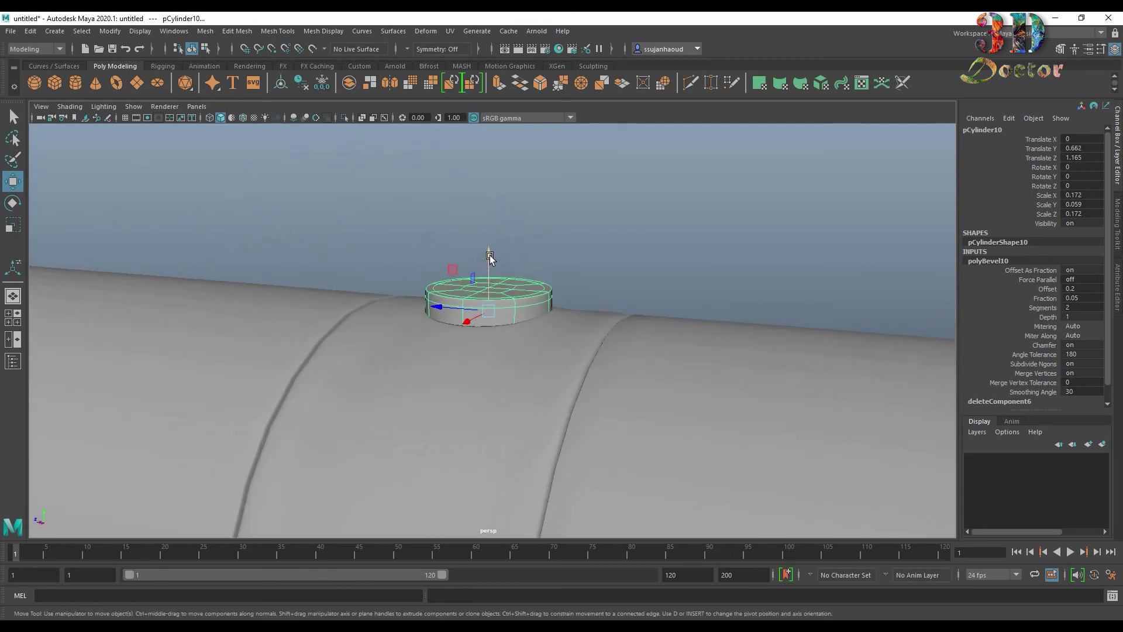
scroll(585, 292, down, 5)
mouse_move(597, 342)
alt+mouse_down()
mouse_move(635, 339)
mouse_move(619, 311)
mouse_move(609, 325)
mouse_move(661, 328)
mouse_move(635, 322)
alt+mouse_up()
scroll(544, 253, up, 5)
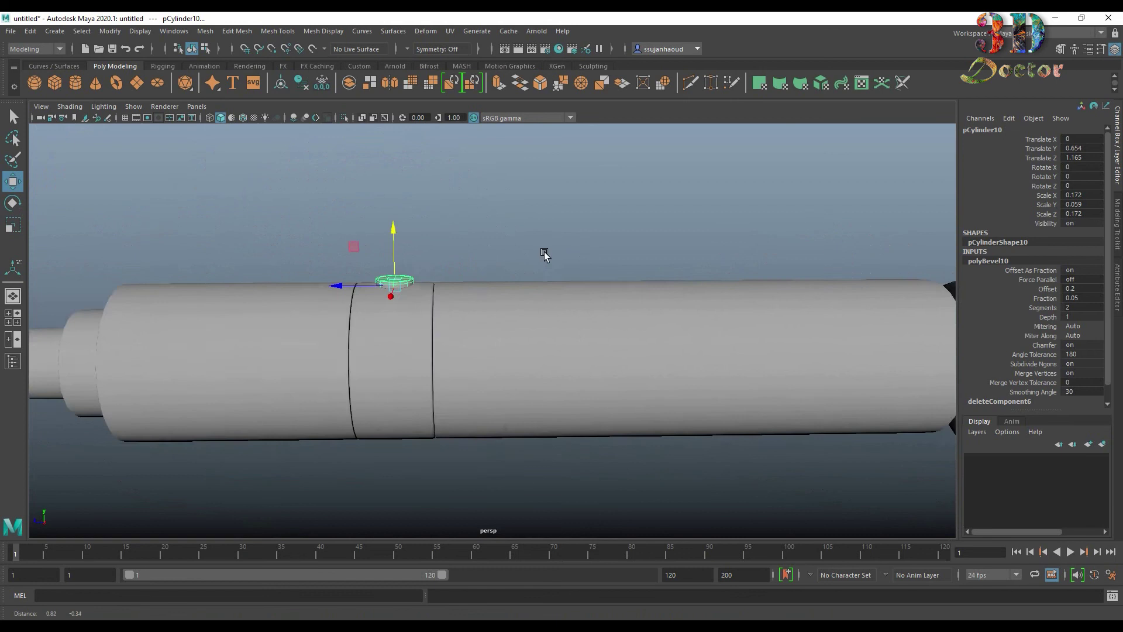
scroll(554, 233, up, 2)
Step: Delete an edge loop from the hexagonal end cap
click(554, 233)
alt+middle_drag(554, 233, 275, 234)
click(719, 319)
right_drag(740, 309, 727, 256)
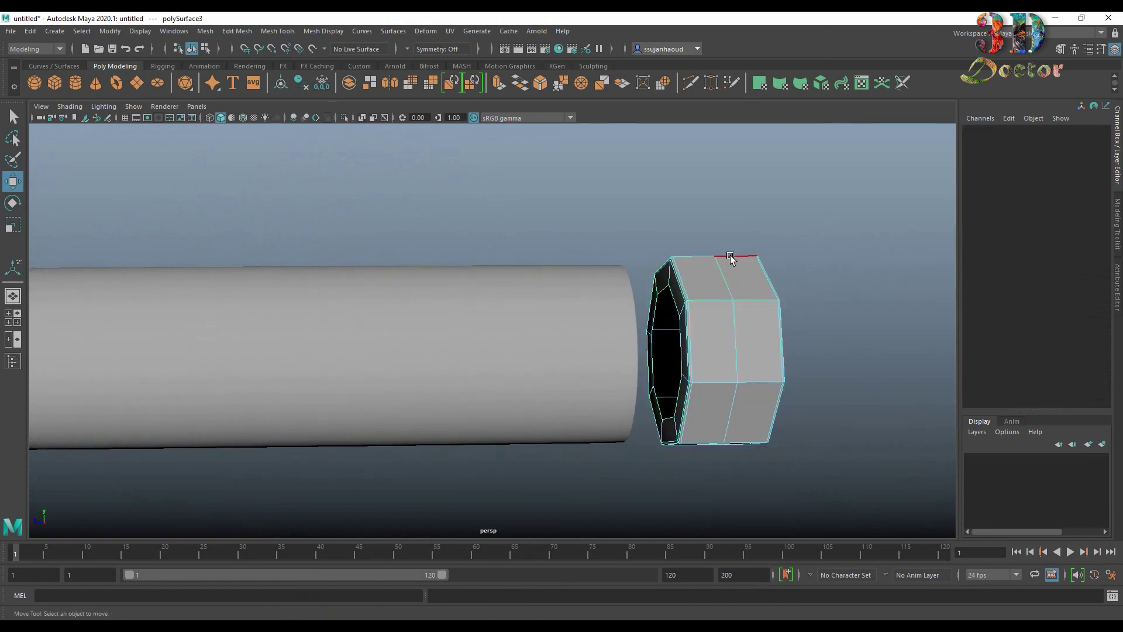
double_click(732, 274)
key(ctrl+Delete)
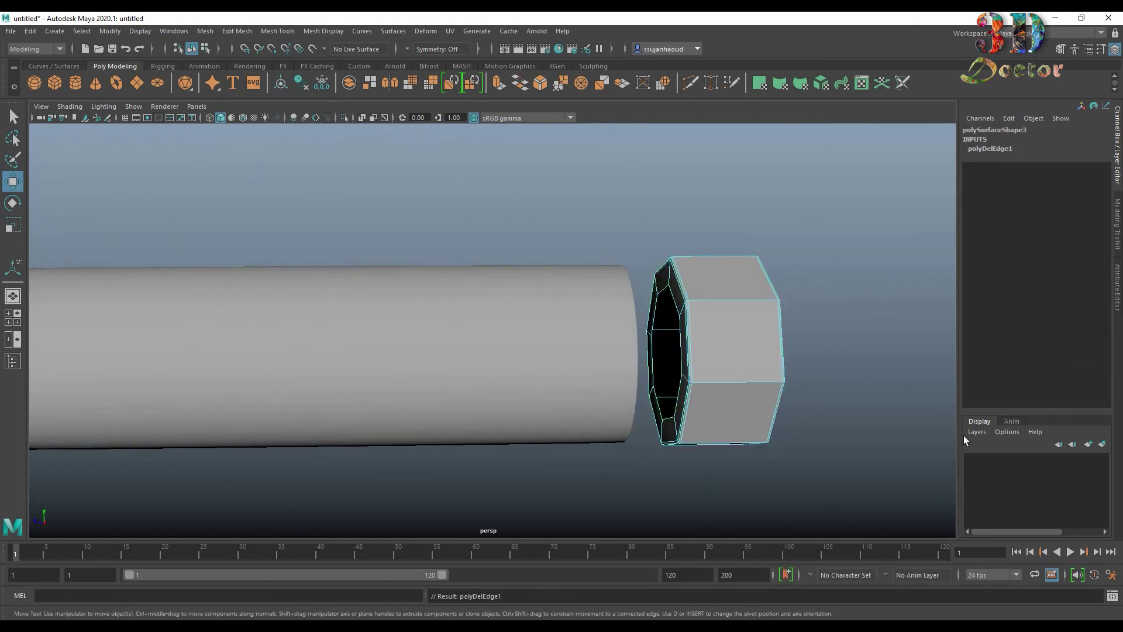
Step: Squash the cap thinner and slide it onto the tube's end
alt+drag(819, 374, 682, 318)
right_drag(682, 318, 792, 268)
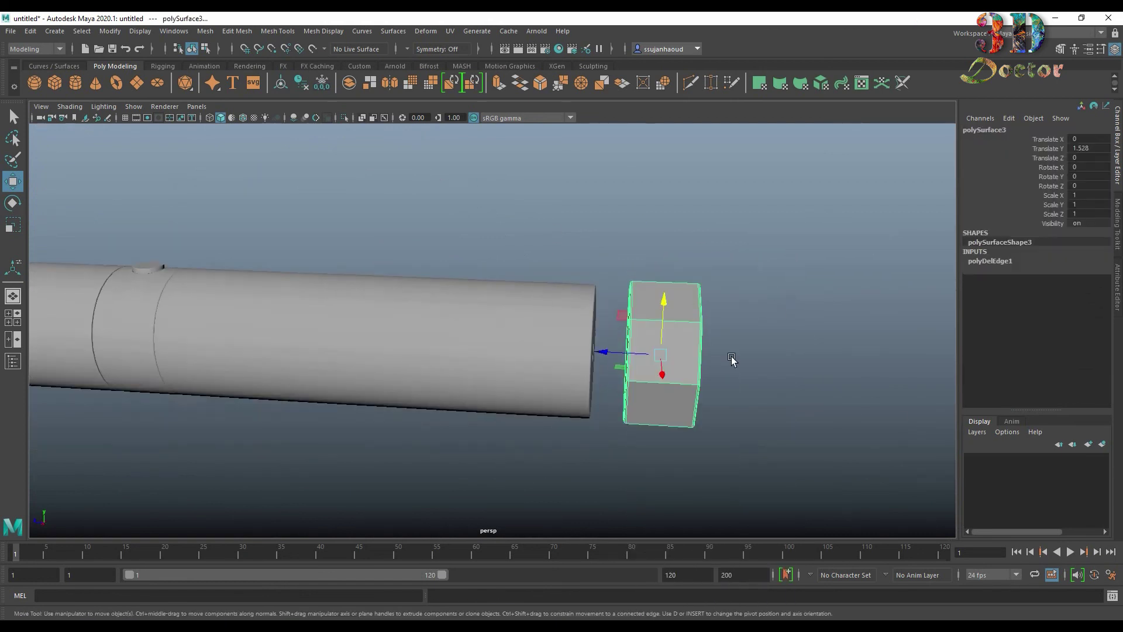
key(r)
mouse_move(714, 357)
mouse_down()
mouse_move(675, 357)
mouse_move(729, 359)
mouse_move(716, 324)
mouse_up()
key(w)
mouse_move(597, 386)
mouse_down()
mouse_move(585, 379)
mouse_move(656, 376)
mouse_move(320, 93)
mouse_up()
Step: Thicken and enlarge the ring around the tube end, with edges shown on the shaded model
click(240, 120)
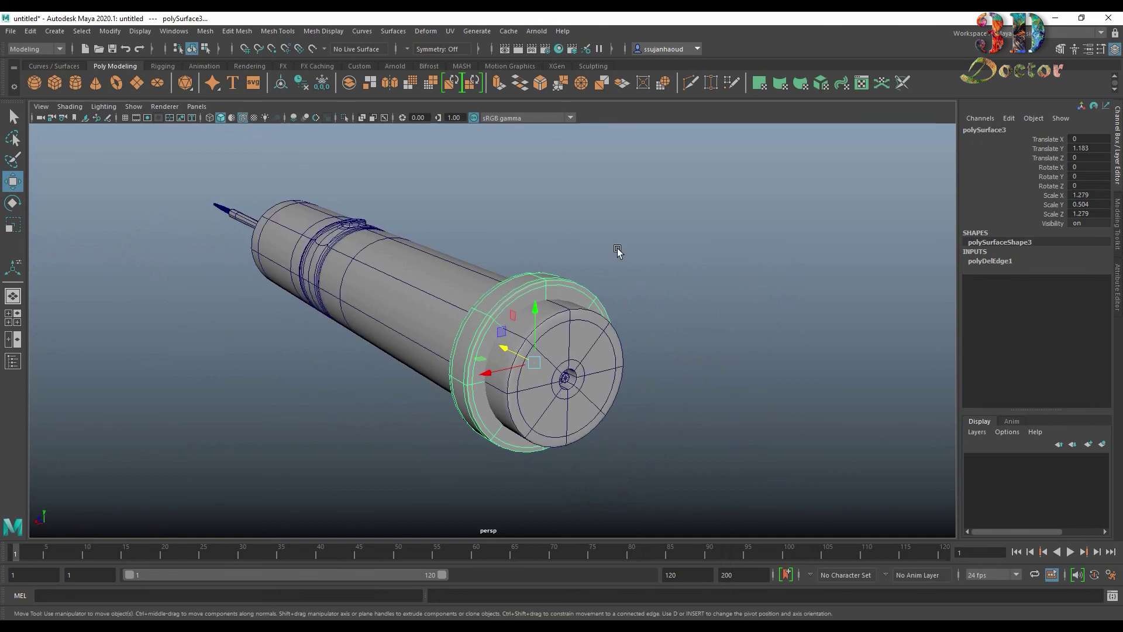
alt+drag(617, 248, 660, 344)
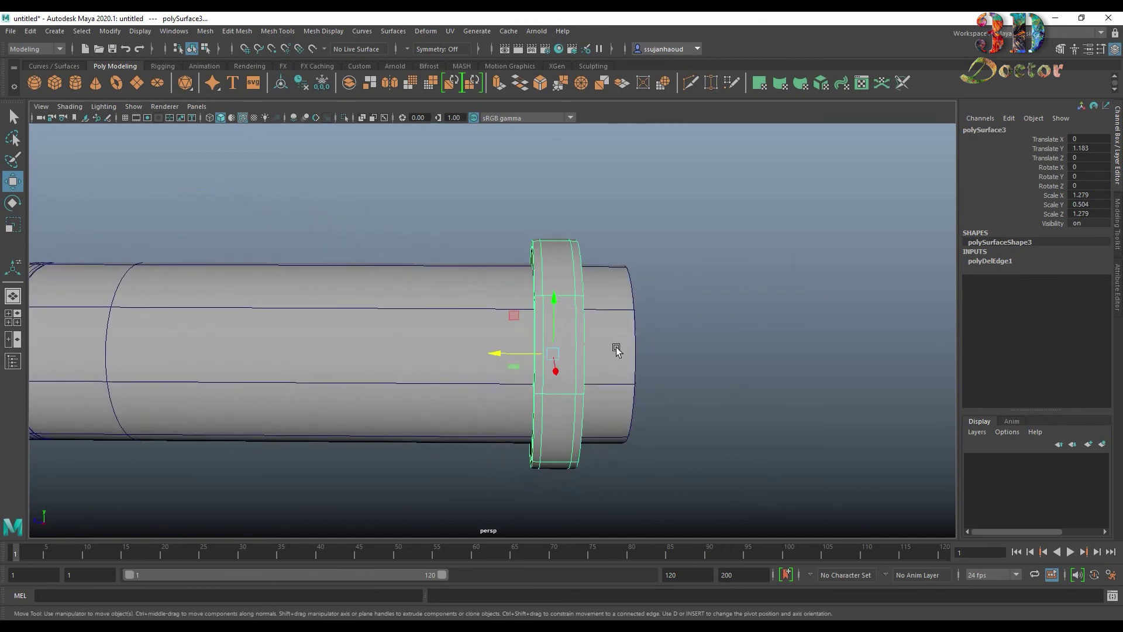
key(r)
drag(594, 354, 602, 353)
mouse_move(606, 359)
alt+mouse_down()
mouse_move(592, 376)
mouse_move(540, 378)
mouse_move(682, 378)
mouse_move(603, 380)
alt+mouse_up()
Step: Duplicate the end ring with Ctrl+D and slide the copy along the tube
key(ctrl+d)
key(w)
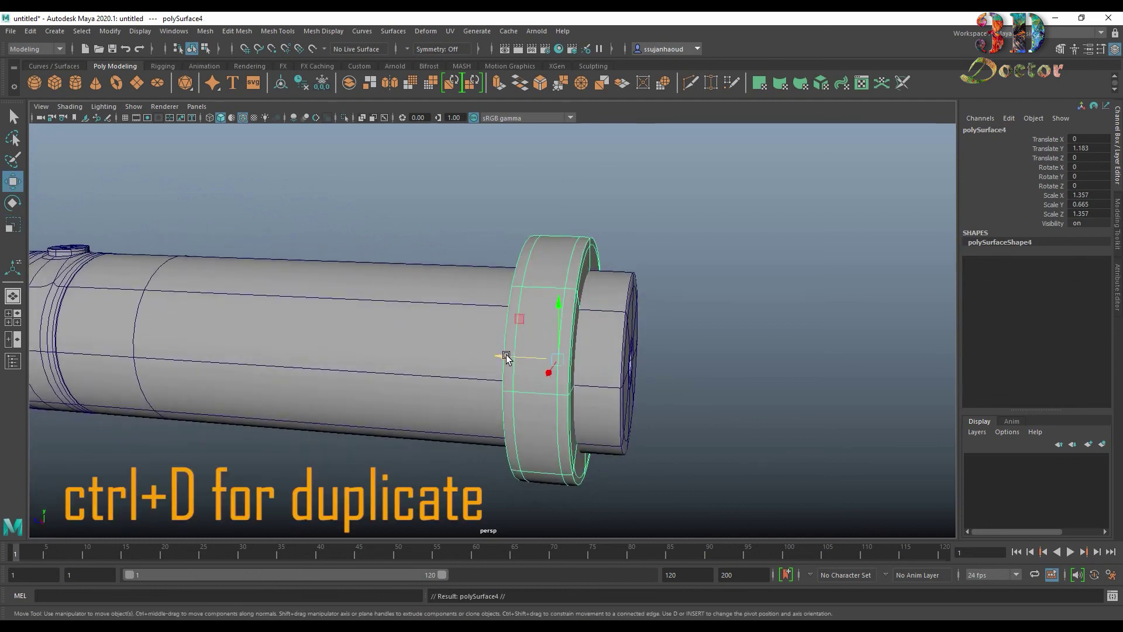
drag(502, 353, 404, 343)
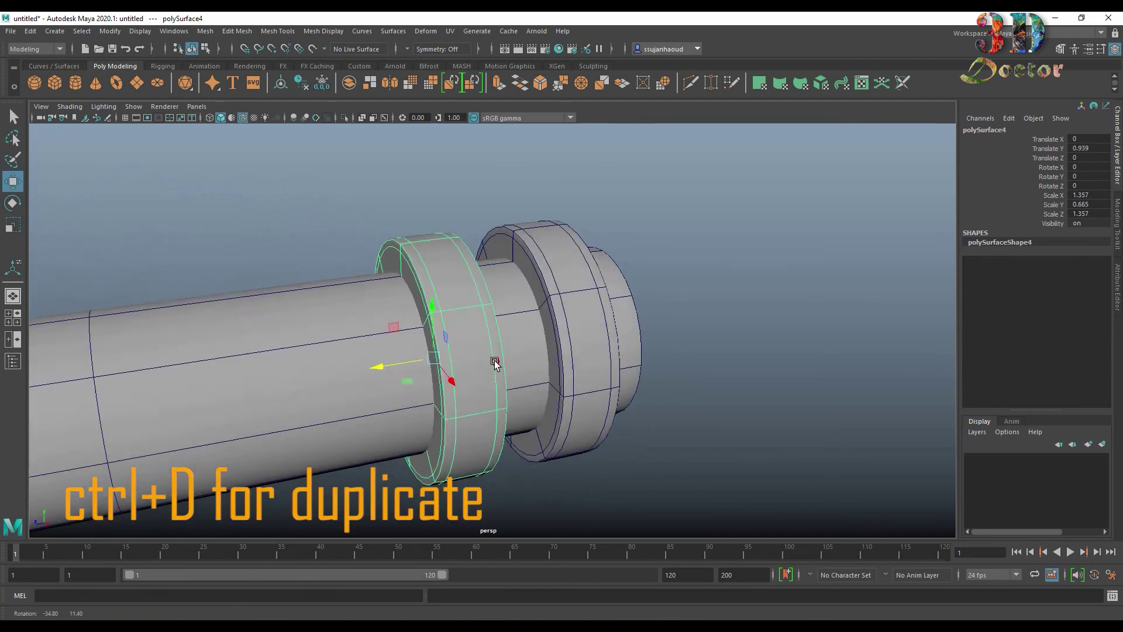
scroll(448, 354, down, 3)
alt+middle_drag(448, 354, 624, 353)
mouse_move(624, 353)
alt+mouse_down()
mouse_move(506, 334)
mouse_move(558, 339)
mouse_move(234, 358)
alt+mouse_up()
scroll(345, 342, up, 5)
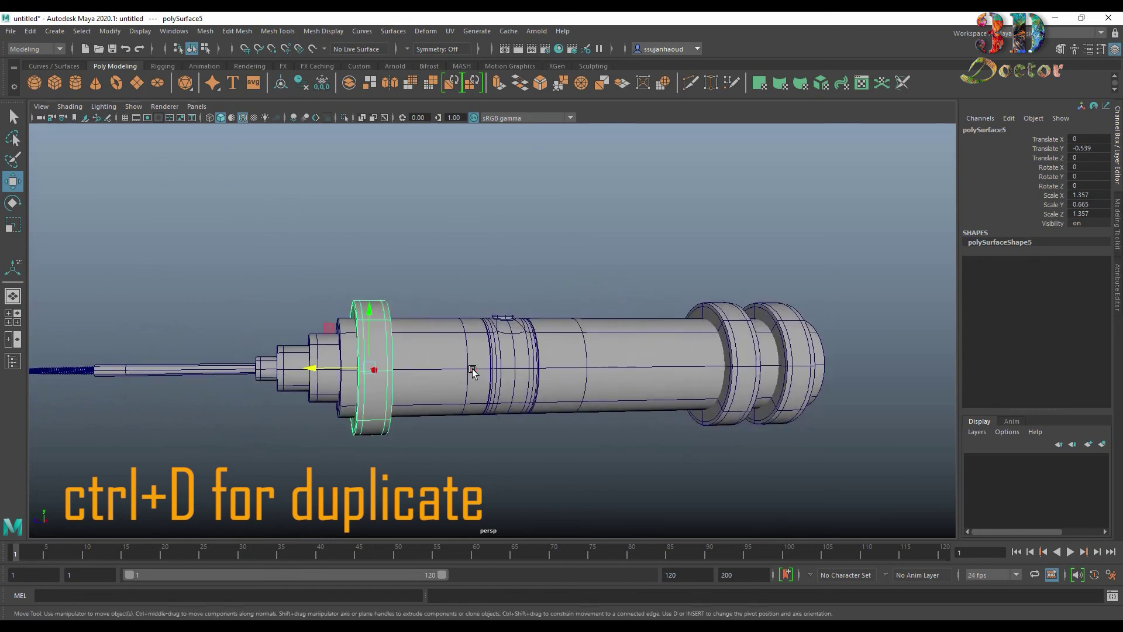
scroll(344, 341, down, 2)
Step: Shrink the copied ring to fit the barrel and move it toward the needle end
key(r)
alt+drag(476, 331, 446, 399)
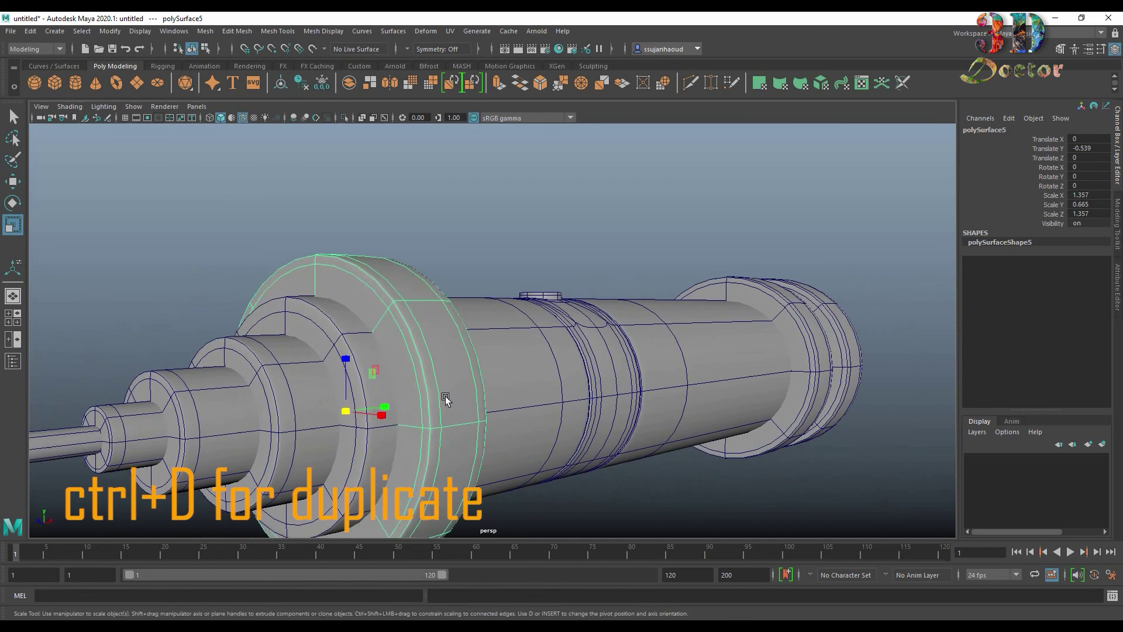
drag(344, 412, 291, 425)
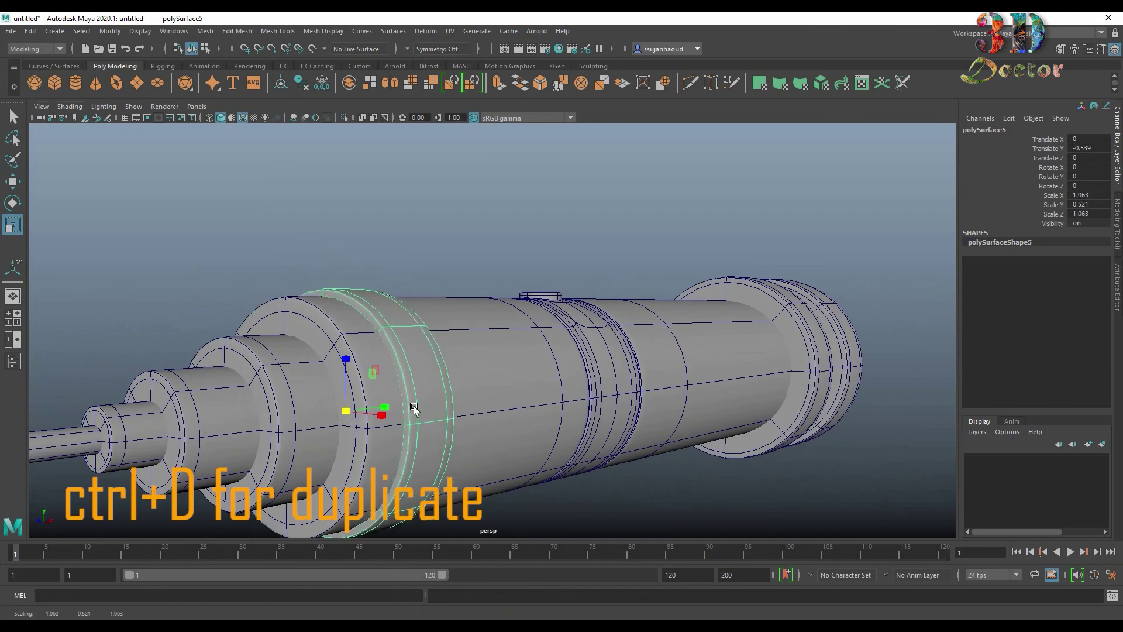
mouse_move(414, 408)
alt+mouse_down()
mouse_move(434, 367)
mouse_move(510, 316)
mouse_move(529, 333)
mouse_move(490, 350)
alt+mouse_up()
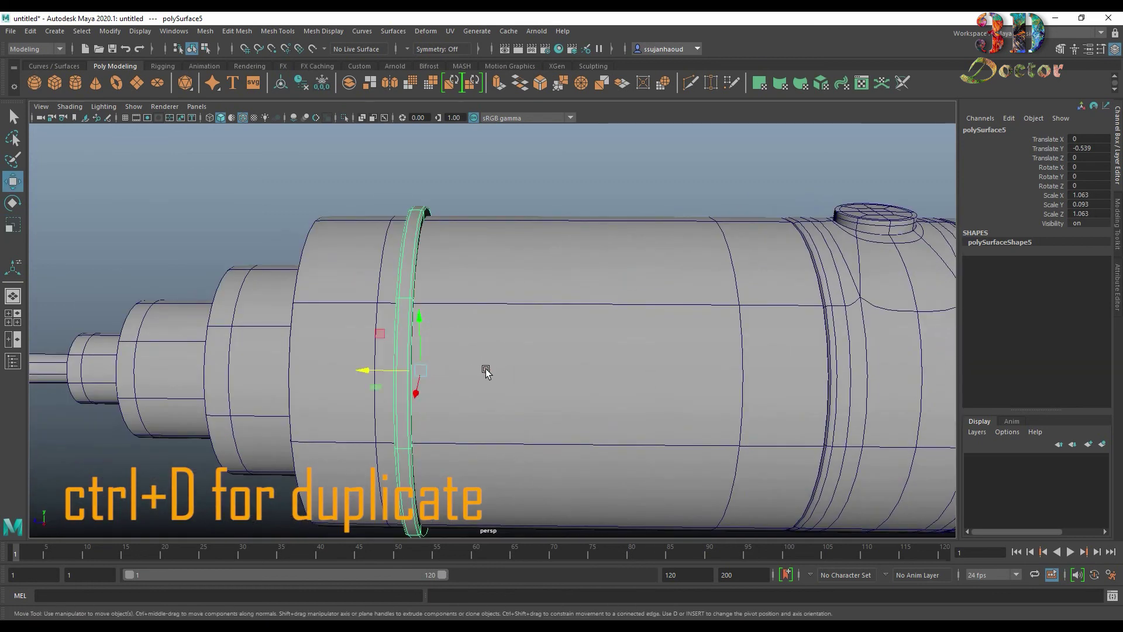
mouse_move(398, 371)
mouse_down()
mouse_move(306, 368)
mouse_move(425, 358)
mouse_move(413, 360)
mouse_up()
Step: Shift-drag to clone the thin band further along the barrel, then hide edges
shift+drag(289, 400, 325, 392)
mouse_move(473, 301)
alt+mouse_down()
mouse_move(409, 296)
mouse_move(491, 284)
mouse_move(472, 291)
mouse_move(614, 299)
mouse_move(512, 301)
mouse_move(509, 351)
mouse_move(499, 309)
mouse_move(568, 344)
mouse_move(592, 308)
mouse_move(655, 327)
mouse_move(562, 319)
mouse_move(592, 316)
alt+mouse_up()
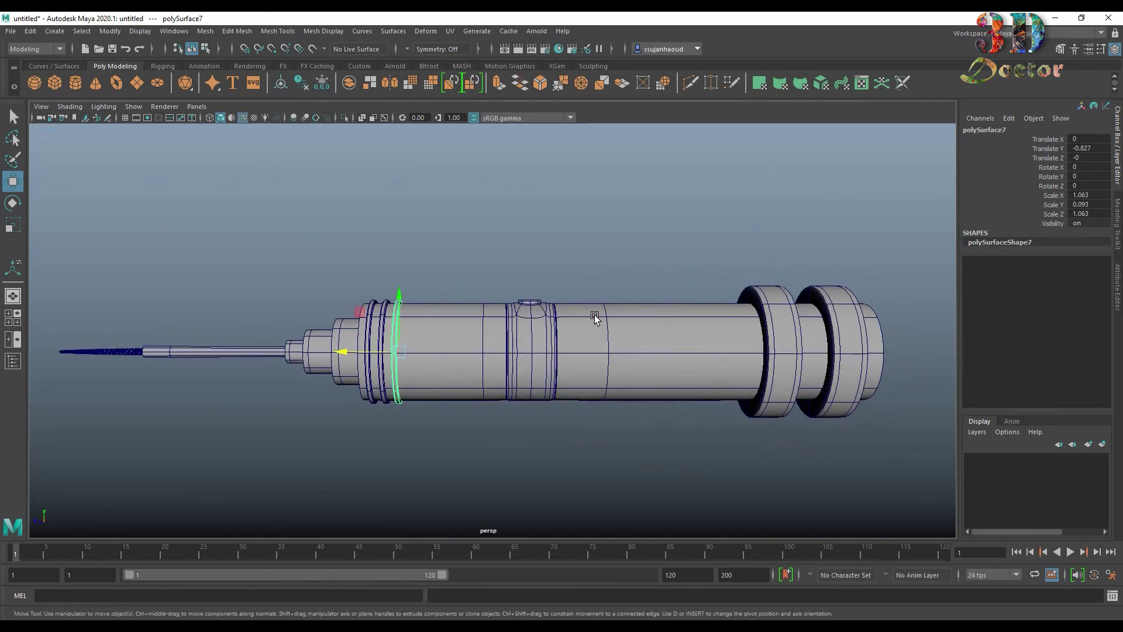
click(608, 234)
click(243, 118)
mouse_move(454, 270)
alt+mouse_down()
mouse_move(544, 261)
mouse_move(591, 323)
mouse_move(512, 346)
mouse_move(461, 299)
mouse_move(394, 301)
mouse_move(614, 301)
mouse_move(368, 301)
mouse_move(492, 321)
mouse_move(592, 388)
mouse_move(619, 288)
alt+mouse_up()
Step: Give the syringe barrel a new red Blinn material
key(q)
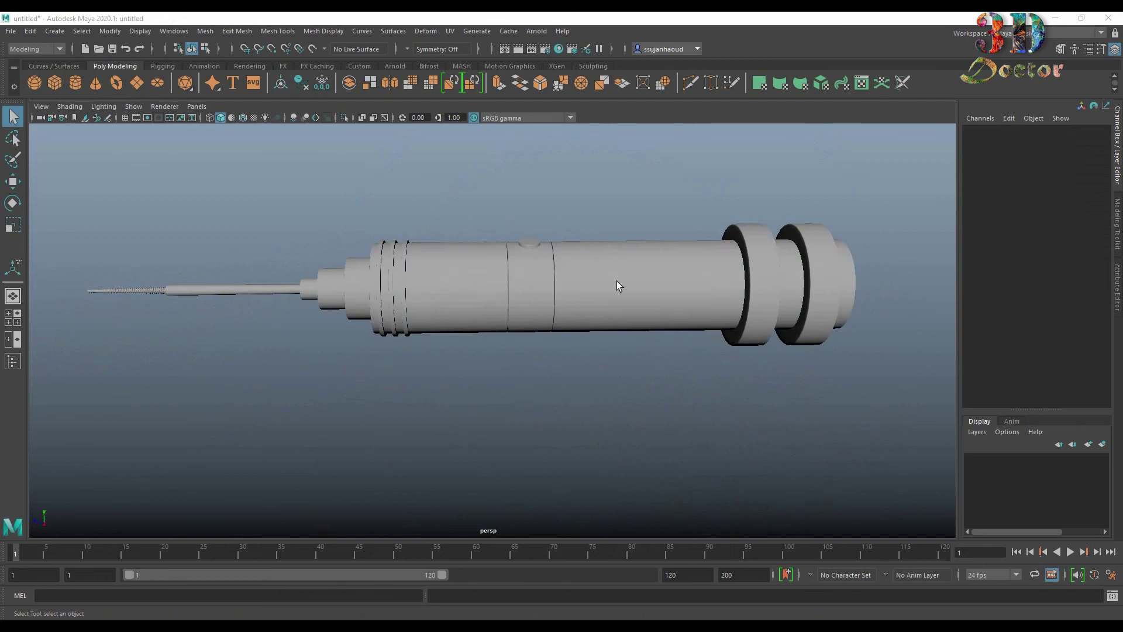
click(619, 288)
mouse_move(619, 288)
right_down()
mouse_move(712, 569)
mouse_move(714, 537)
right_up()
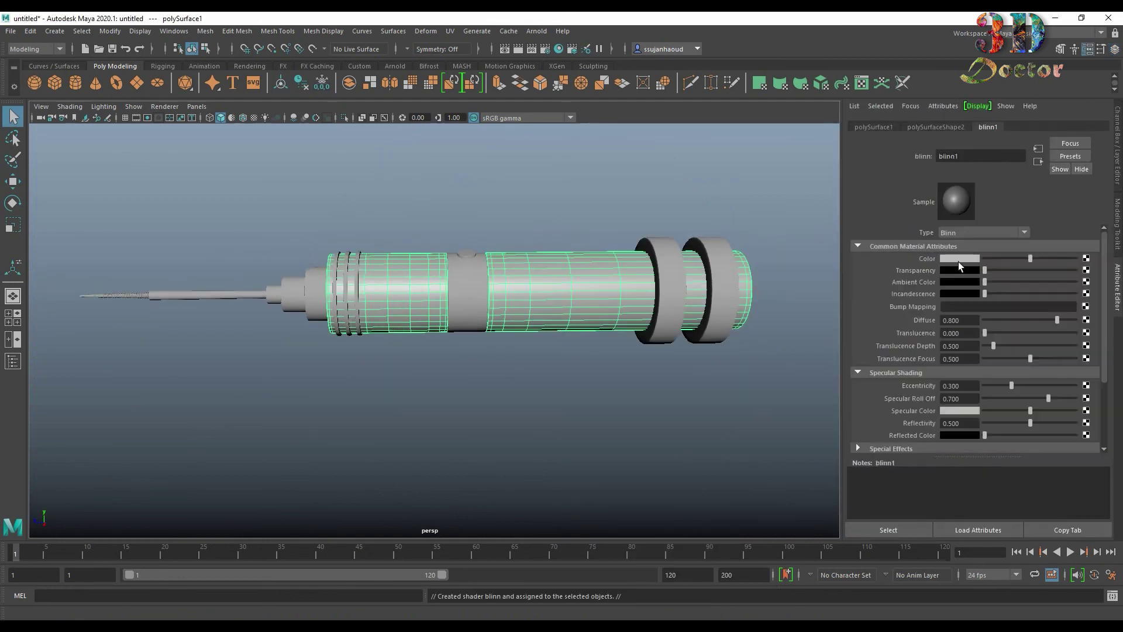
click(962, 263)
click(914, 230)
Step: Give the end ring a new yellow Blinn material
click(679, 273)
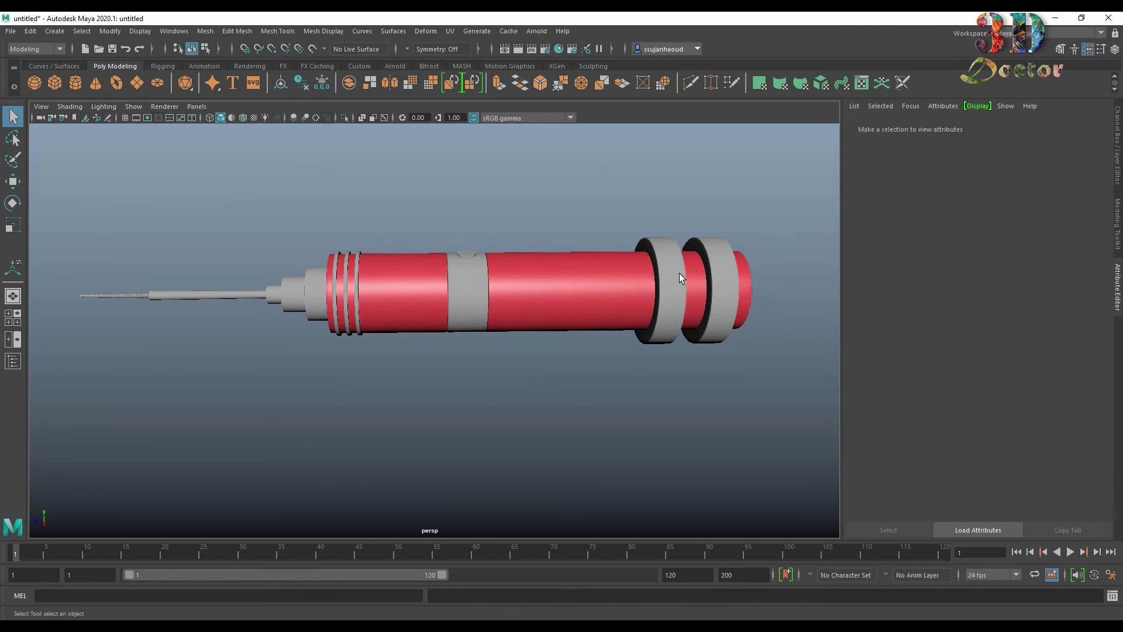
right_drag(726, 267, 741, 568)
click(819, 544)
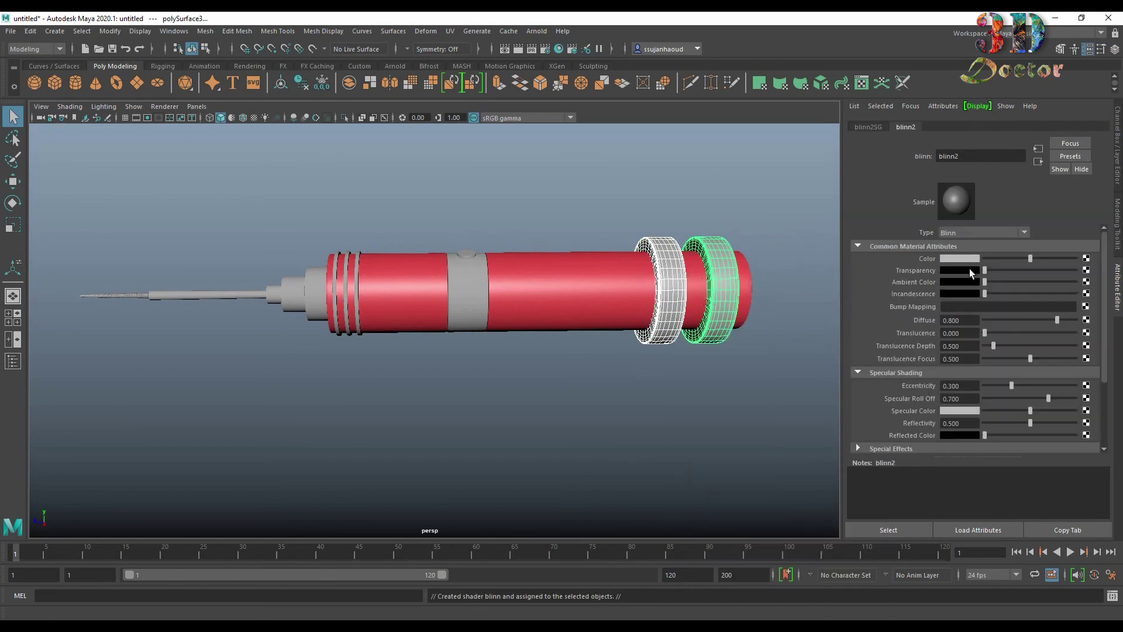
click(961, 263)
click(938, 228)
click(785, 210)
alt+drag(784, 211, 625, 333)
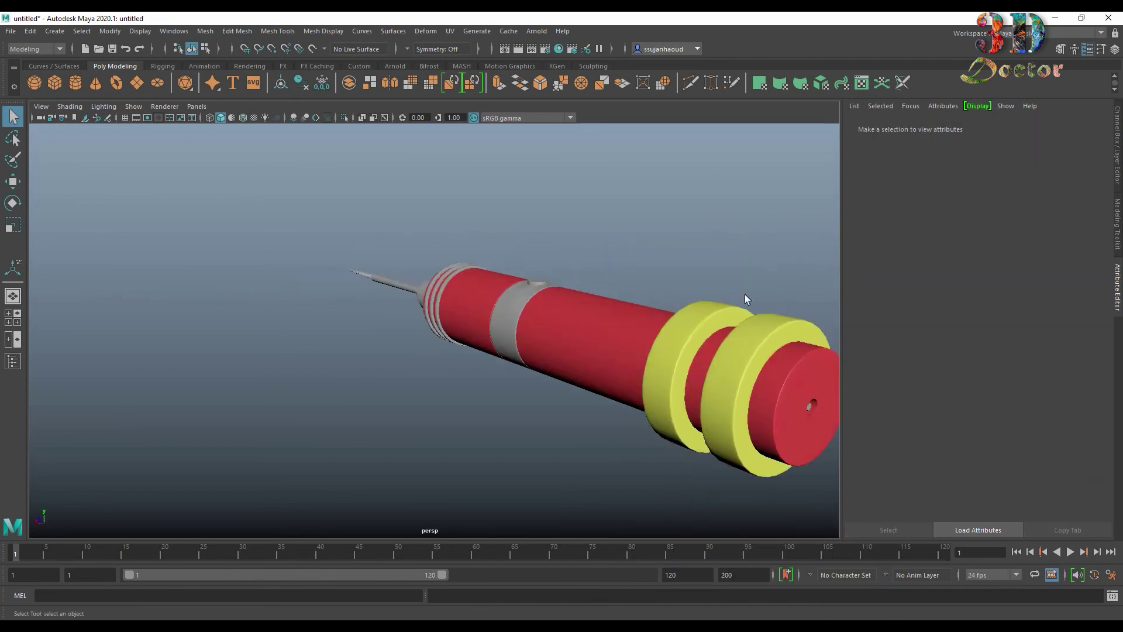
Step: Give the small centre cylinder inside the cap a new green Blinn material
click(627, 336)
scroll(627, 337, up, 5)
click(676, 311)
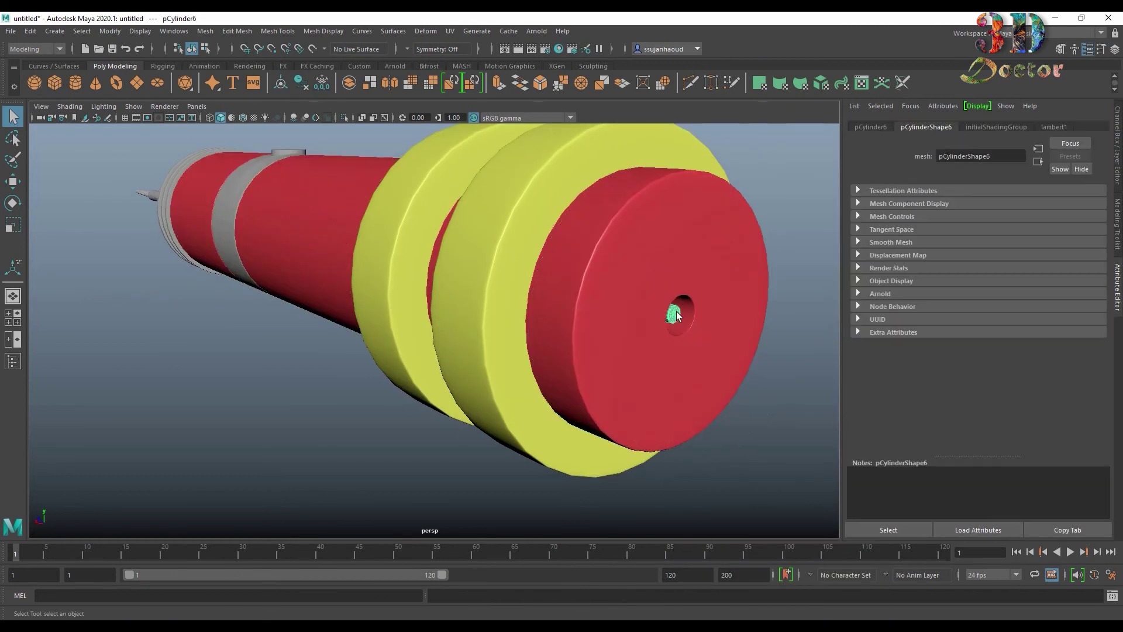
right_drag(676, 309, 796, 541)
click(961, 257)
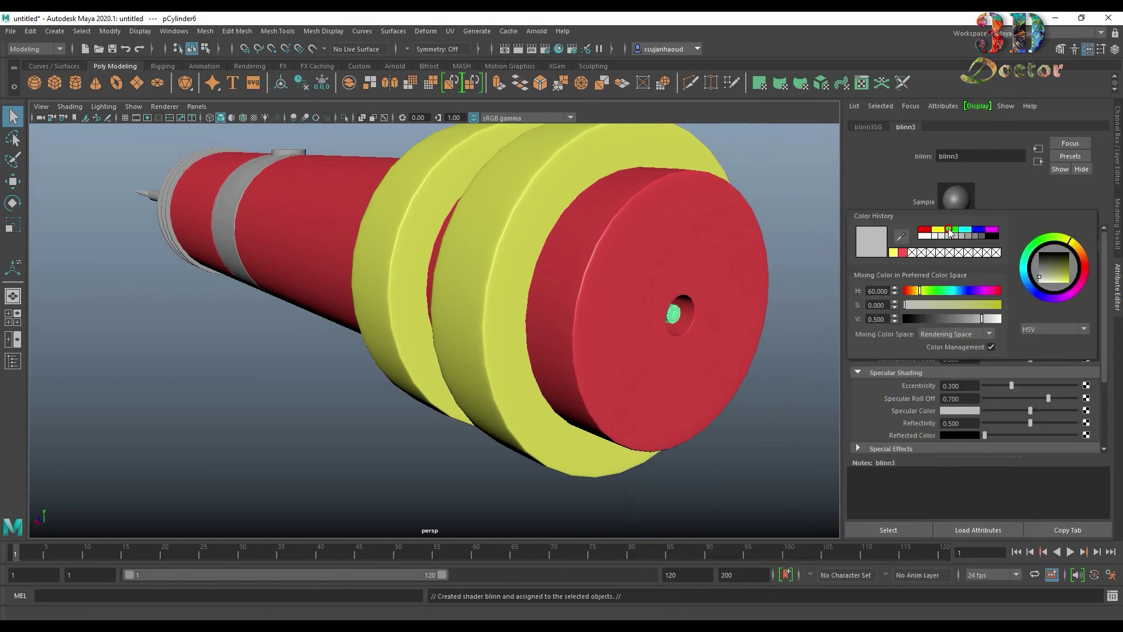
click(950, 228)
click(784, 175)
mouse_move(785, 175)
alt+mouse_down()
mouse_move(383, 296)
mouse_move(476, 287)
alt+mouse_up()
Step: Give the grey band on the body a new black Blinn material
click(475, 281)
right_drag(474, 275, 555, 557)
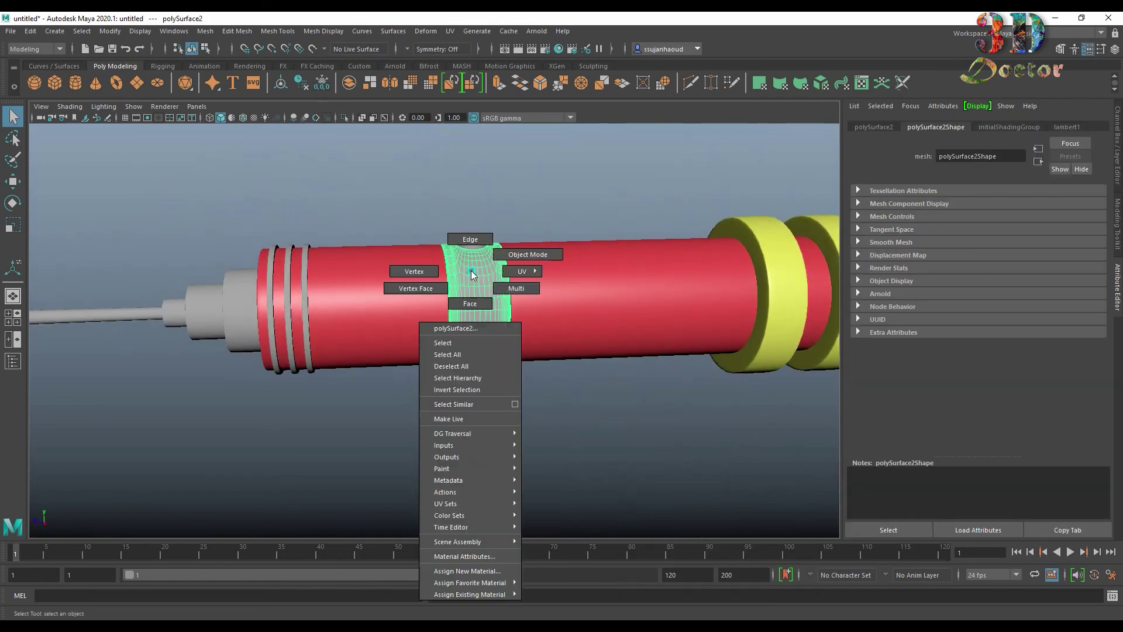
click(978, 270)
click(994, 238)
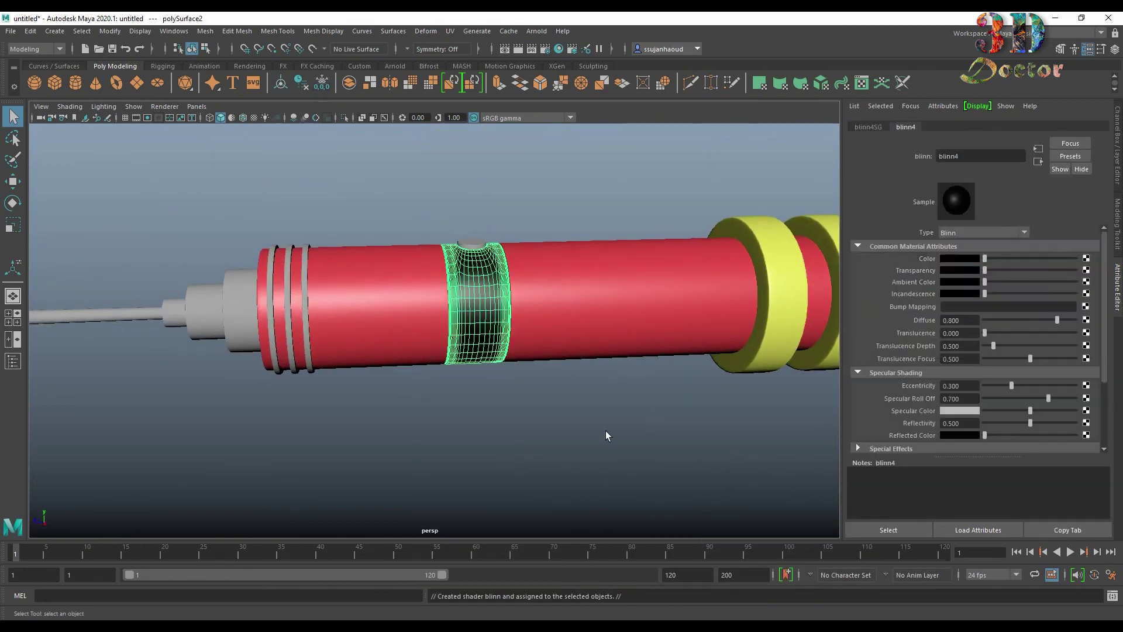
click(614, 439)
Step: Give the band's small knob a new cyan Blinn material
right_click(473, 247)
click(577, 540)
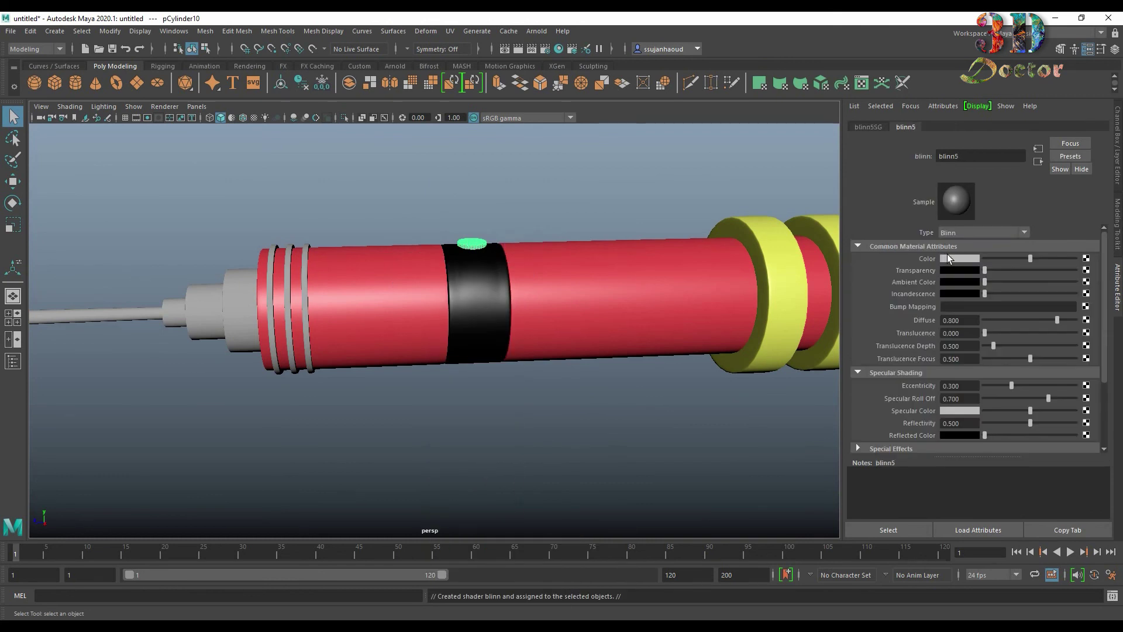
click(951, 258)
click(944, 226)
Step: Give the two outer rings a new Blinn material coloured blue
click(639, 189)
scroll(339, 243, up, 3)
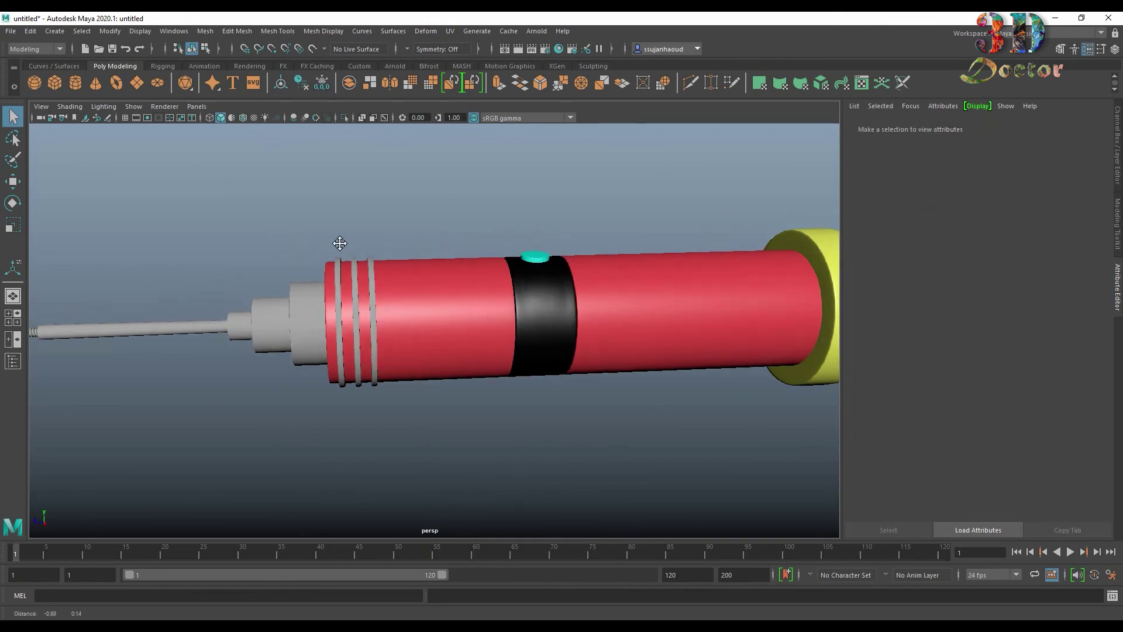
scroll(339, 243, up, 3)
click(445, 244)
shift+click(413, 226)
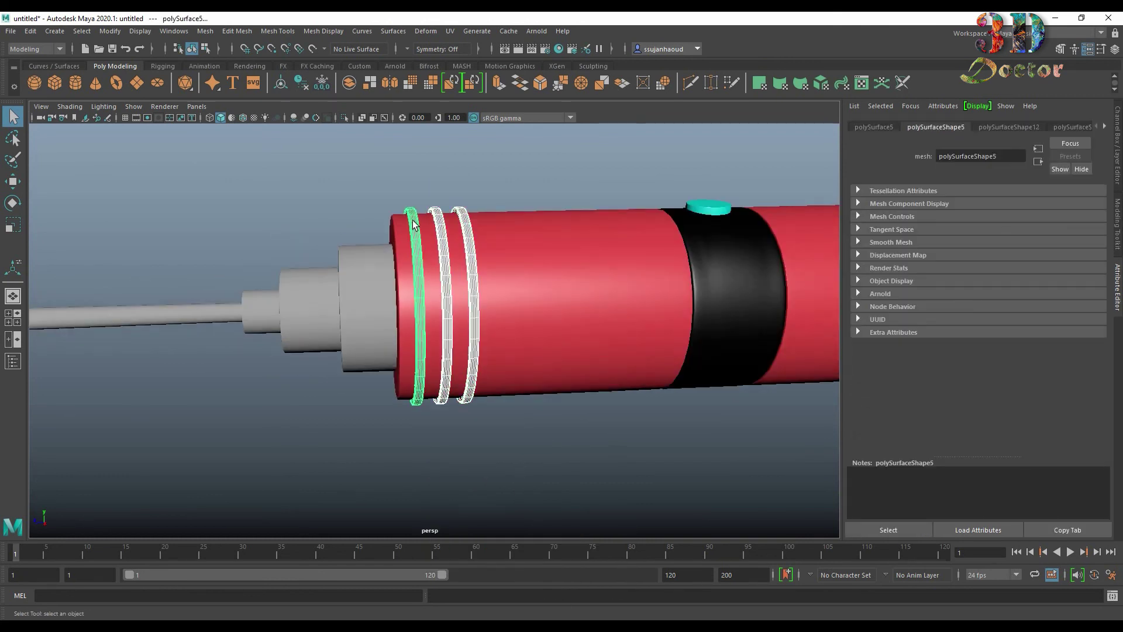
right_click(469, 219)
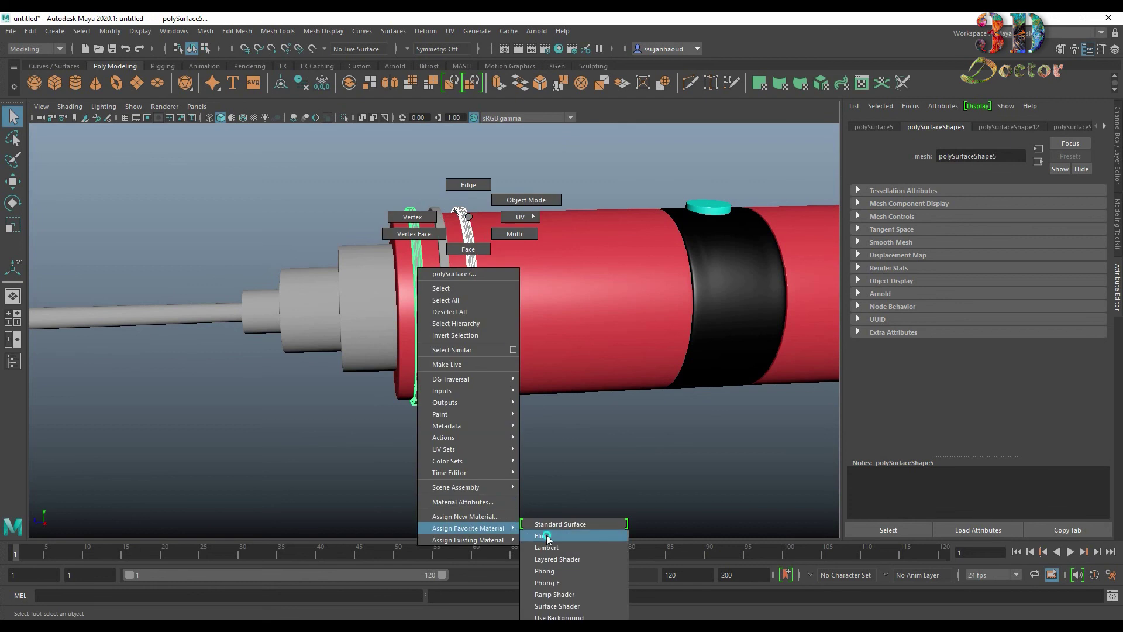
click(577, 540)
click(970, 258)
click(975, 225)
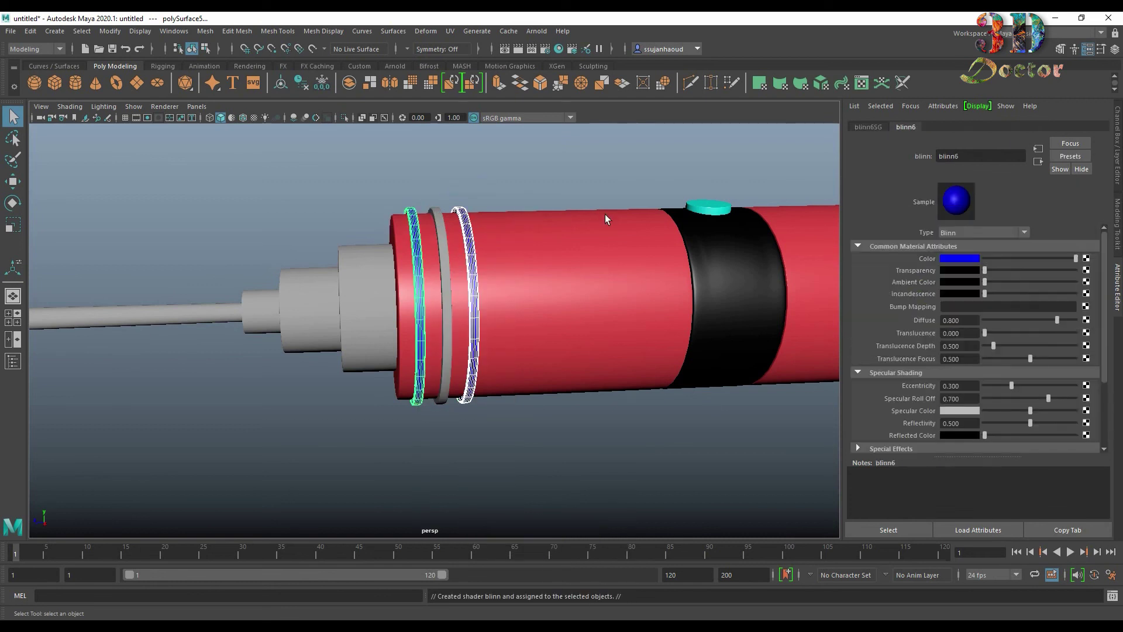
Step: Give the middle ring its own Blinn material coloured magenta
click(438, 222)
right_click(439, 218)
click(514, 536)
click(964, 260)
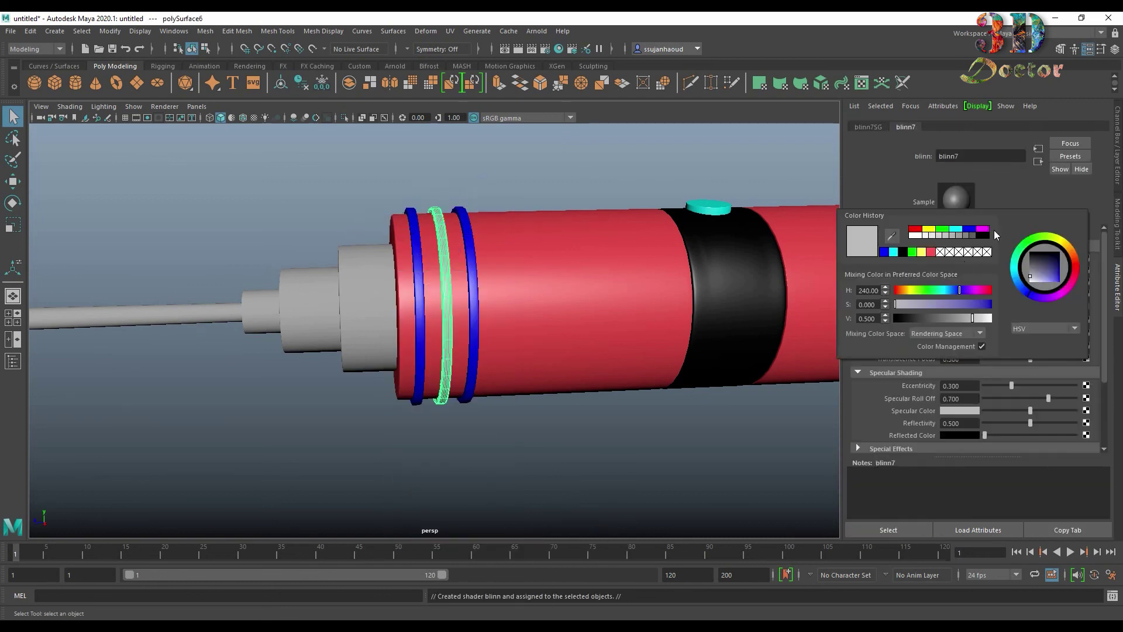
click(985, 230)
Step: Colour the first grey step cylinder pink with a new Blinn
click(678, 170)
click(389, 276)
alt+drag(389, 276, 427, 299)
right_click(427, 299)
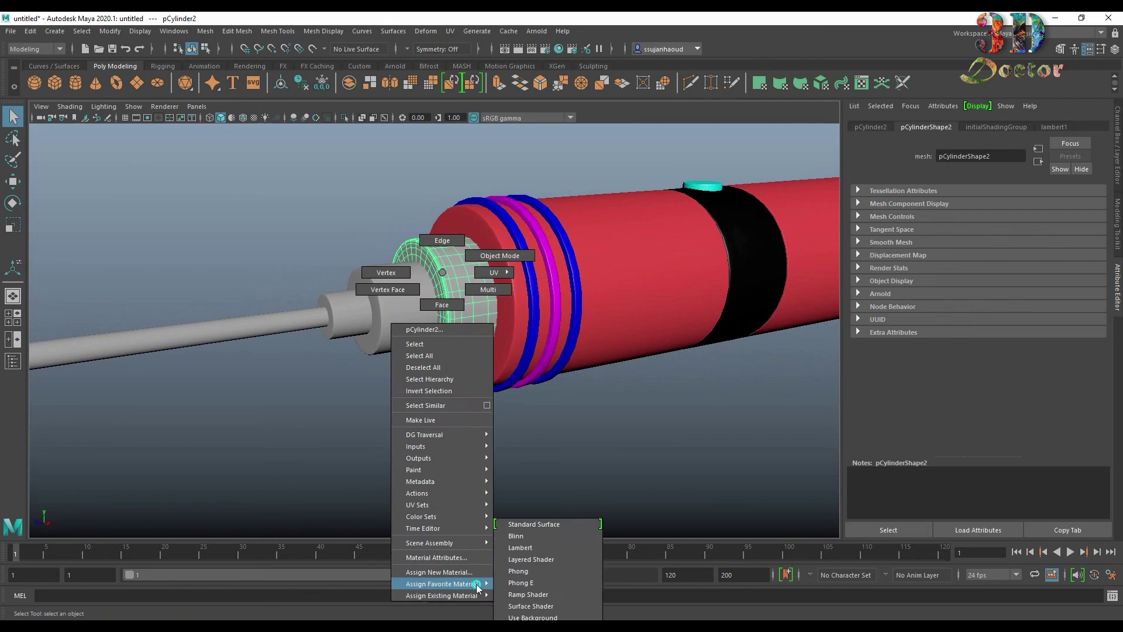
click(515, 537)
click(958, 259)
click(926, 227)
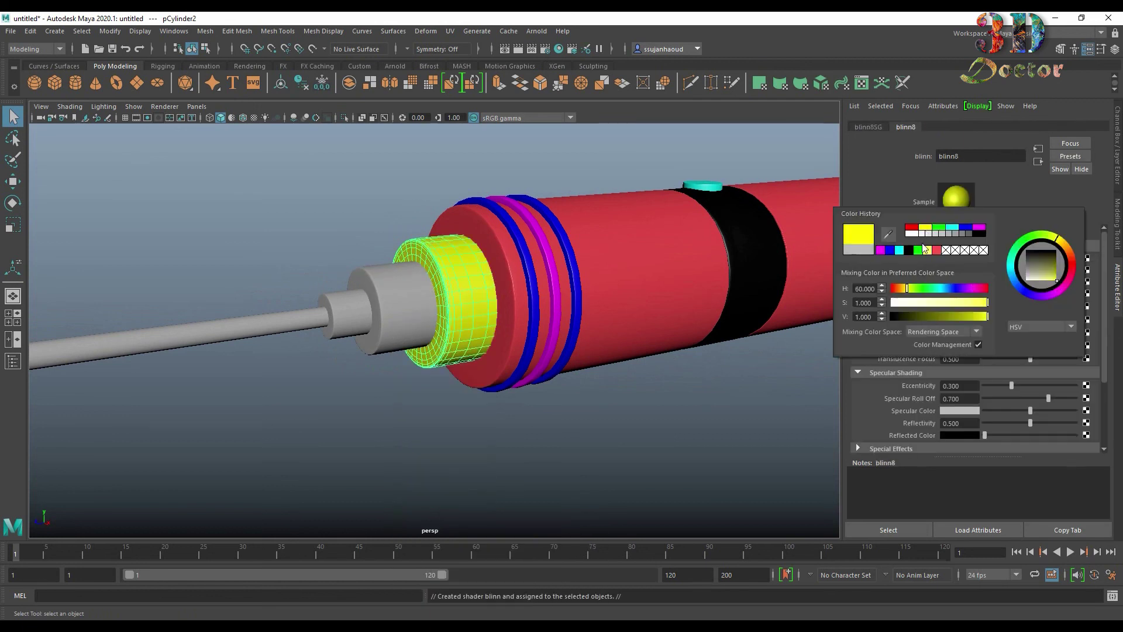
click(983, 289)
Step: Colour the next step cylinder toward the needle lime with a new Blinn
click(388, 381)
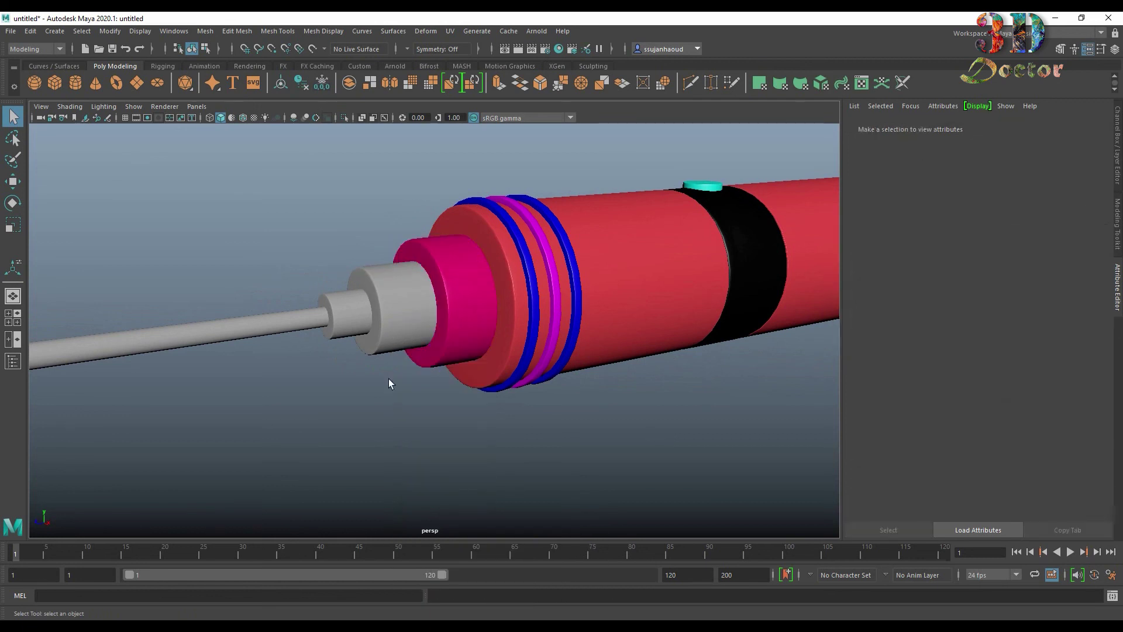
click(381, 296)
right_click(382, 296)
click(502, 535)
click(958, 258)
click(935, 227)
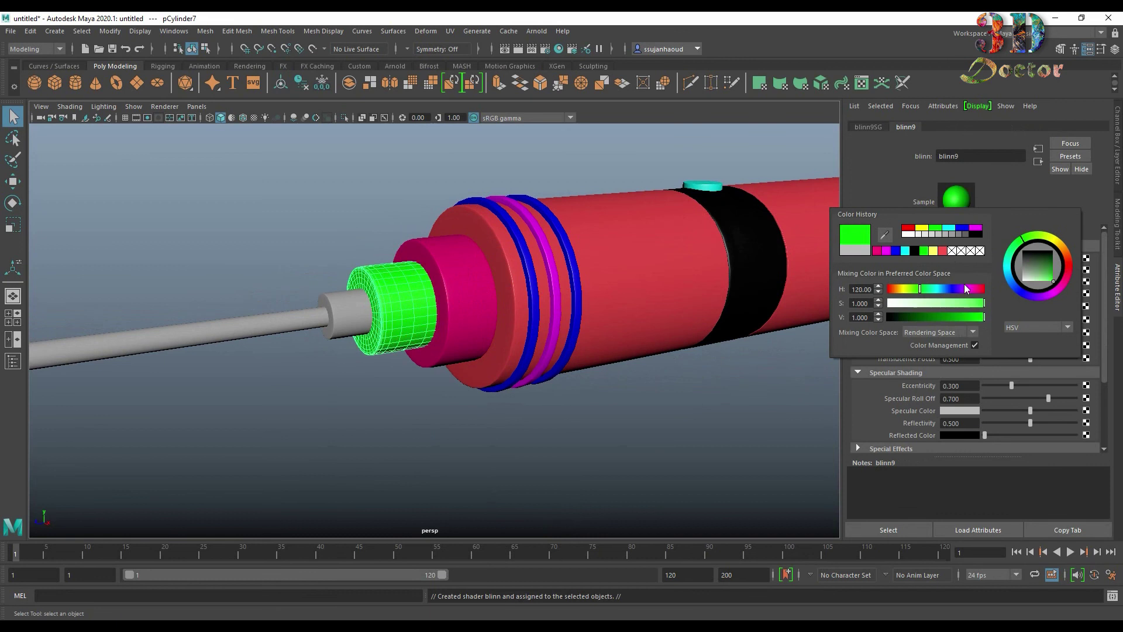
click(910, 289)
click(580, 466)
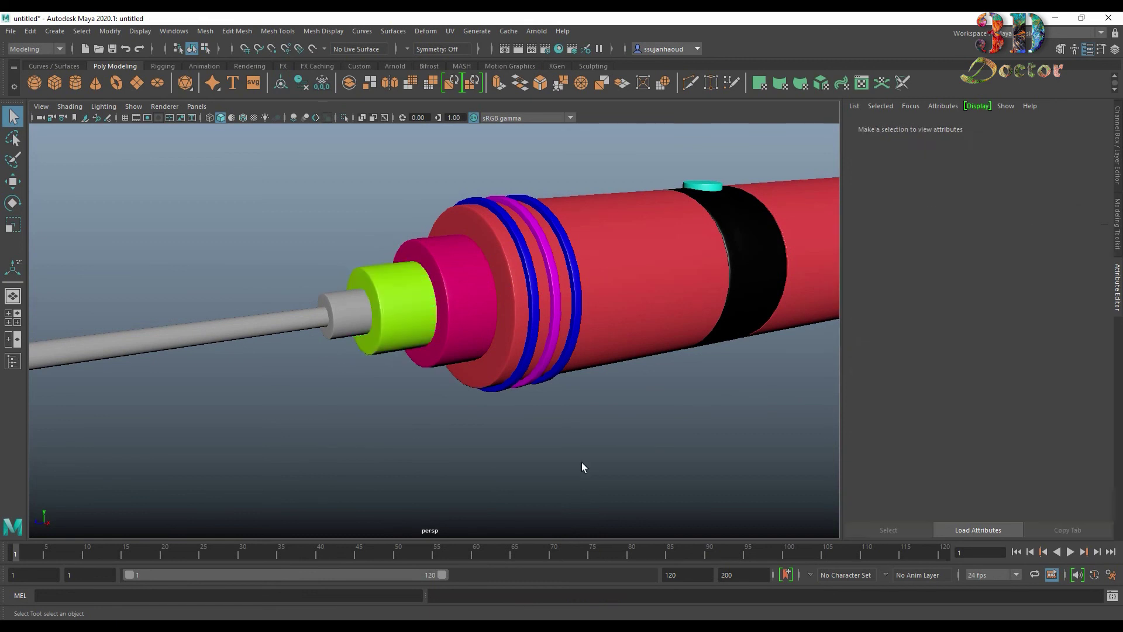
Step: Colour the small cylinder before the rod light blue with a new Blinn
click(352, 310)
right_click(353, 310)
click(498, 540)
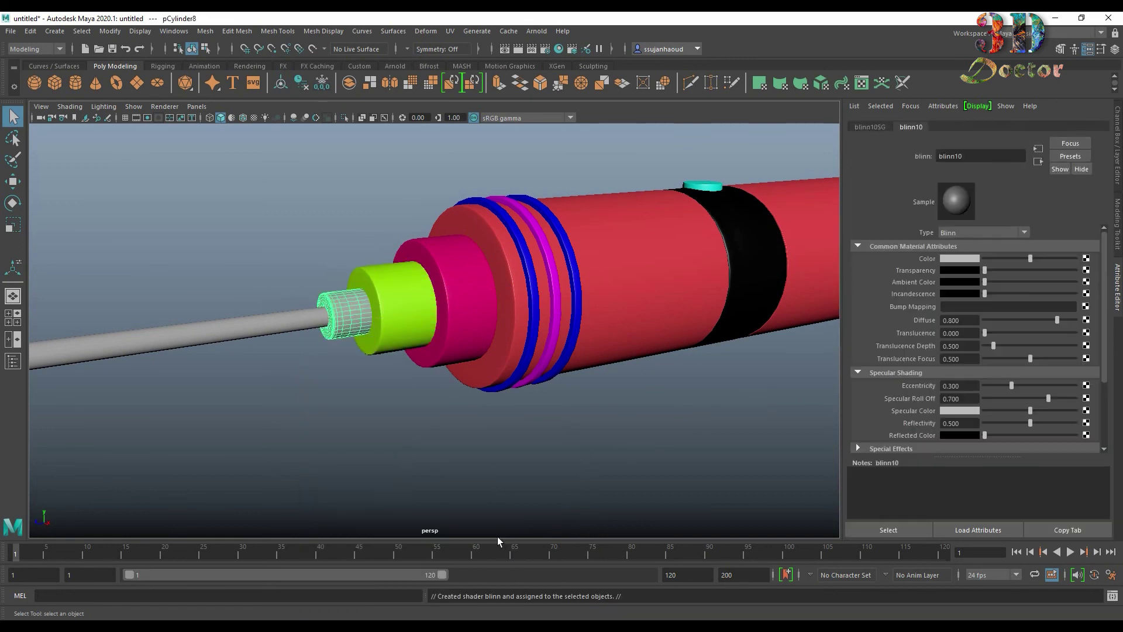
click(969, 260)
click(953, 294)
click(966, 233)
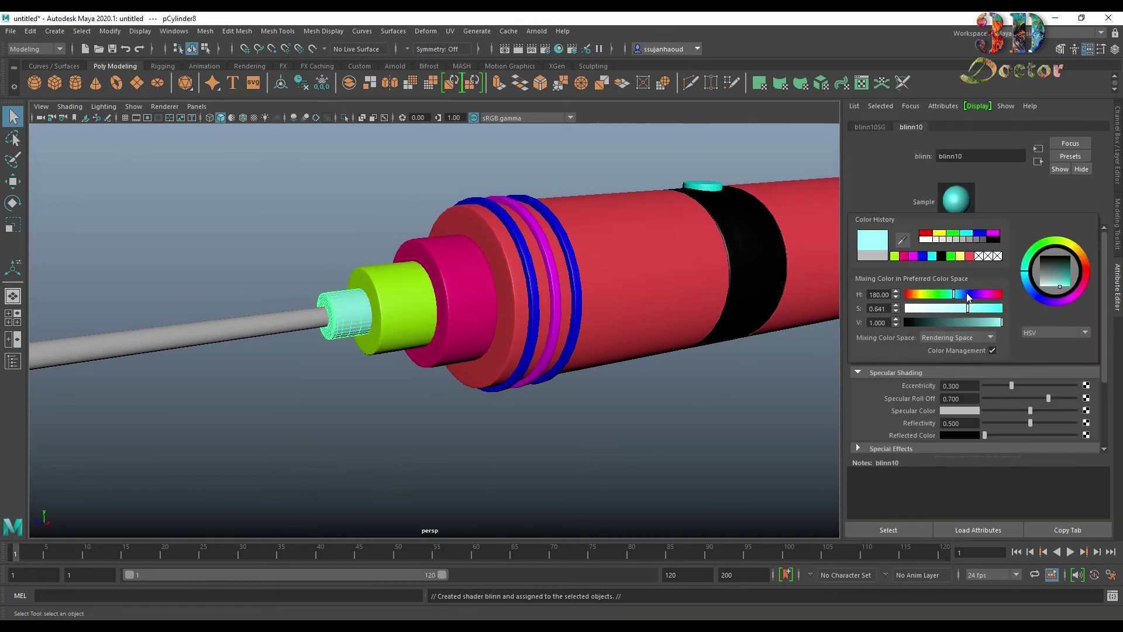
drag(931, 298, 959, 295)
click(632, 431)
Step: Colour the rod blue with a new Blinn material
click(276, 326)
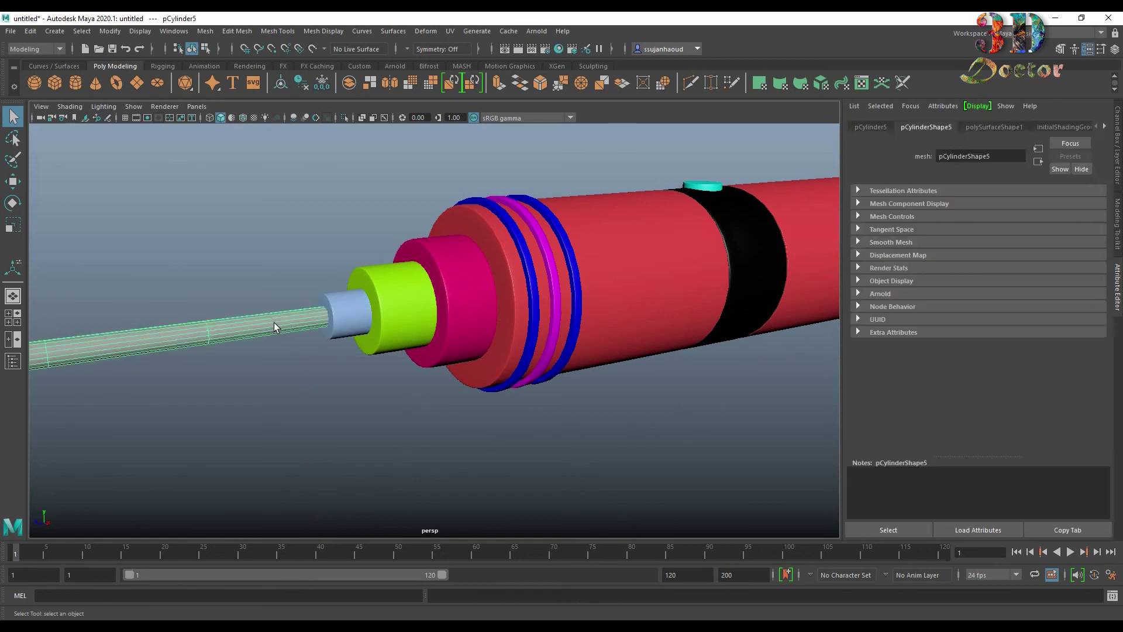
right_click(274, 308)
click(374, 543)
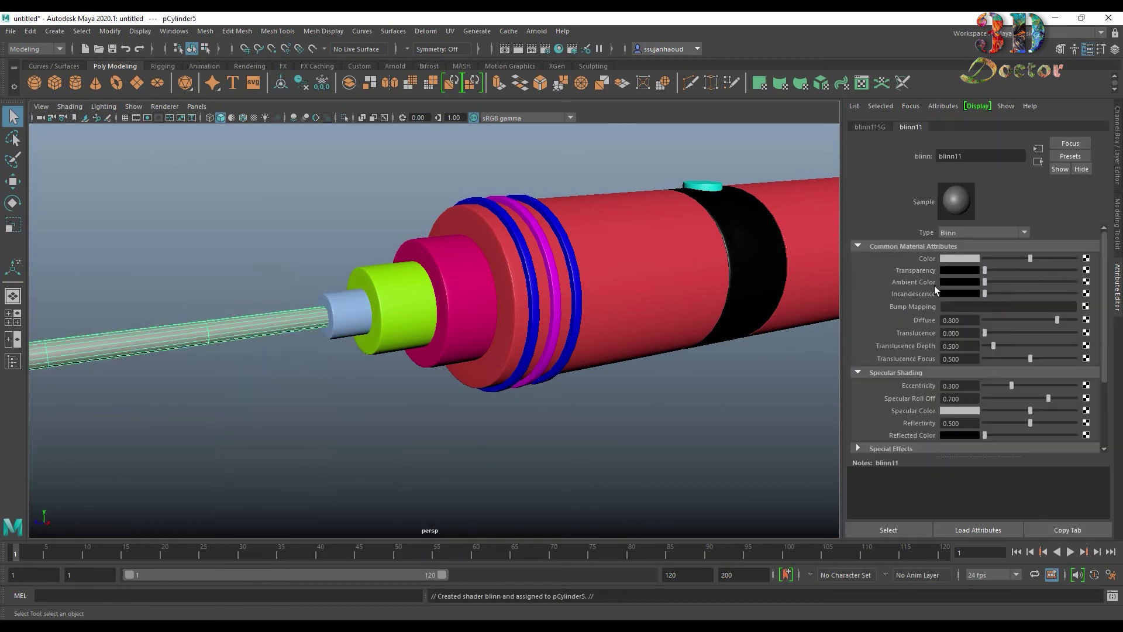
click(964, 255)
click(963, 231)
drag(965, 291, 949, 298)
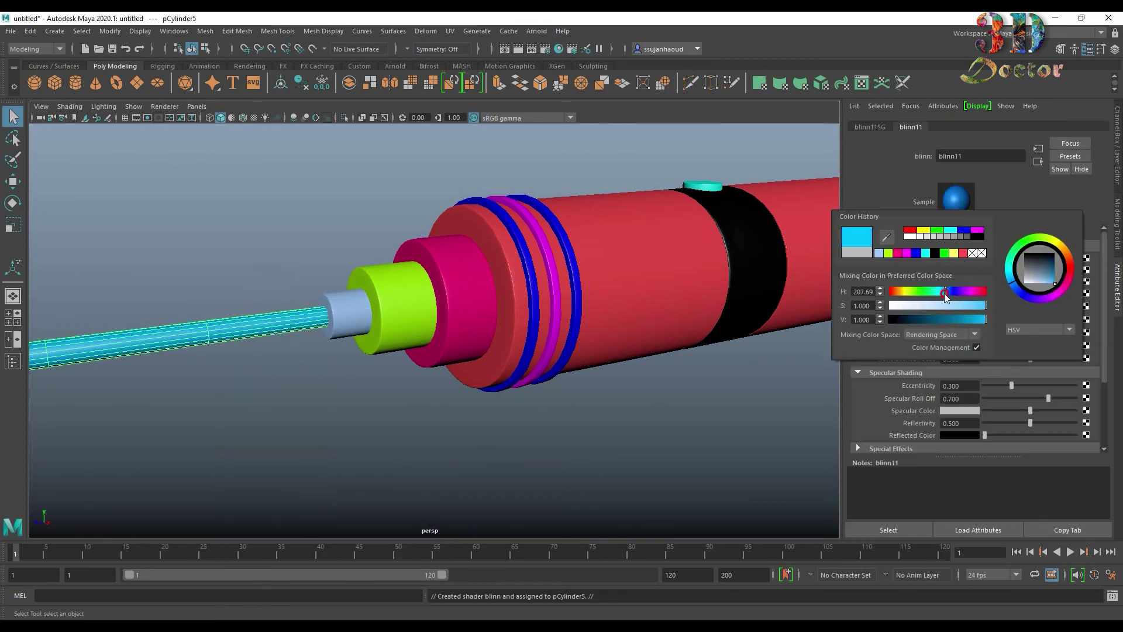
click(550, 429)
Step: Colour the needle tip yellow with a Blinn, then review the syringe from the side
scroll(549, 429, down, 3)
scroll(451, 423, down, 3)
click(375, 342)
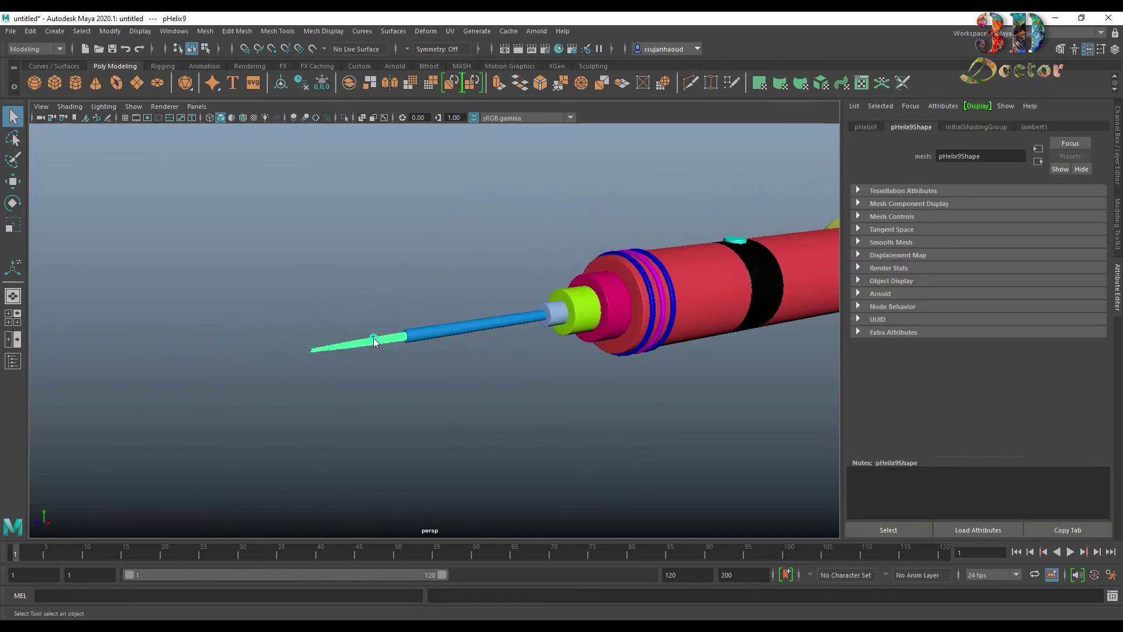
right_drag(373, 308, 438, 611)
click(447, 535)
click(960, 258)
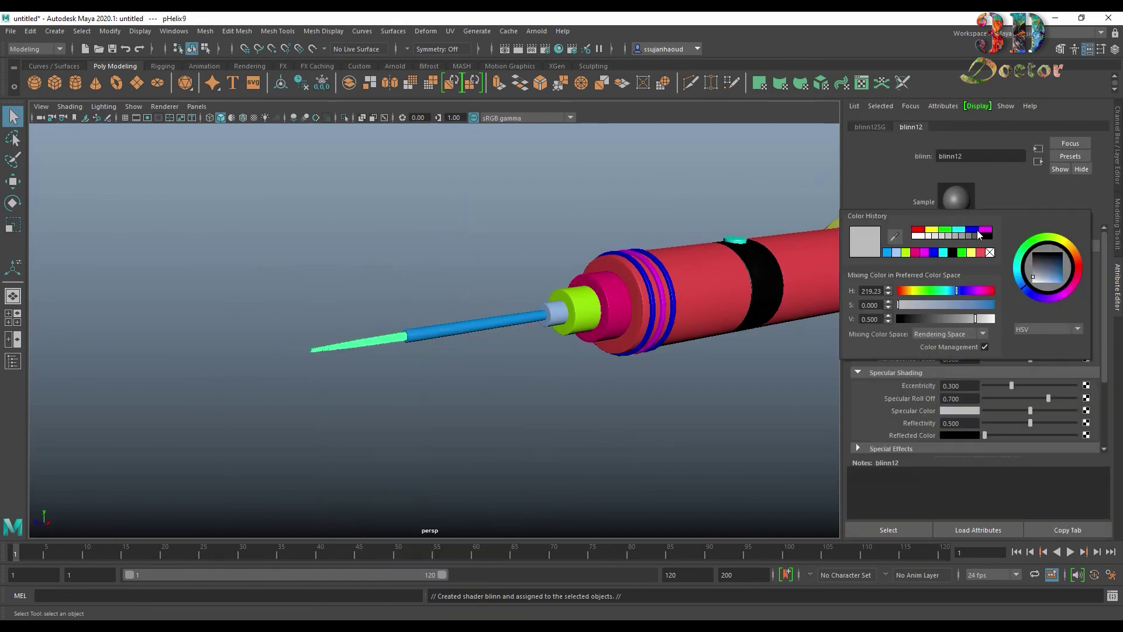
click(934, 231)
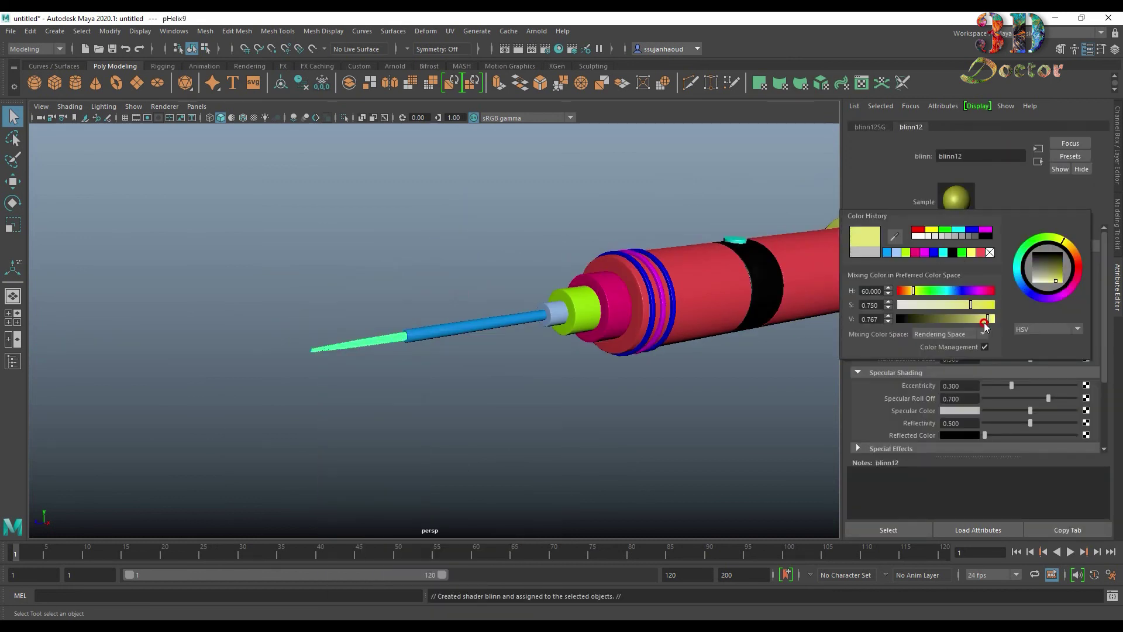
click(585, 408)
mouse_move(585, 408)
alt+mouse_down()
mouse_move(544, 393)
mouse_move(737, 336)
mouse_move(1076, 274)
alt+mouse_up()
key(ctrl+a)
mouse_move(995, 292)
alt+mouse_down()
mouse_move(788, 371)
mouse_move(782, 311)
mouse_move(877, 323)
alt+mouse_up()
Step: Marquee-select the whole syringe and open Export Selection pointed at the Desktop folder
drag(135, 153, 1008, 515)
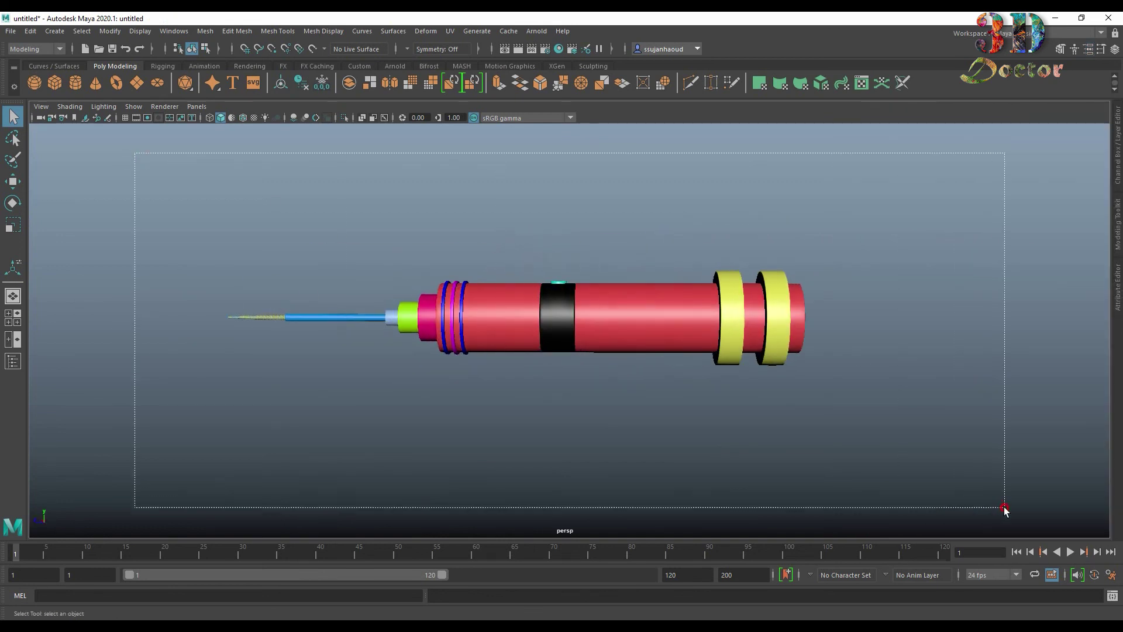
click(11, 31)
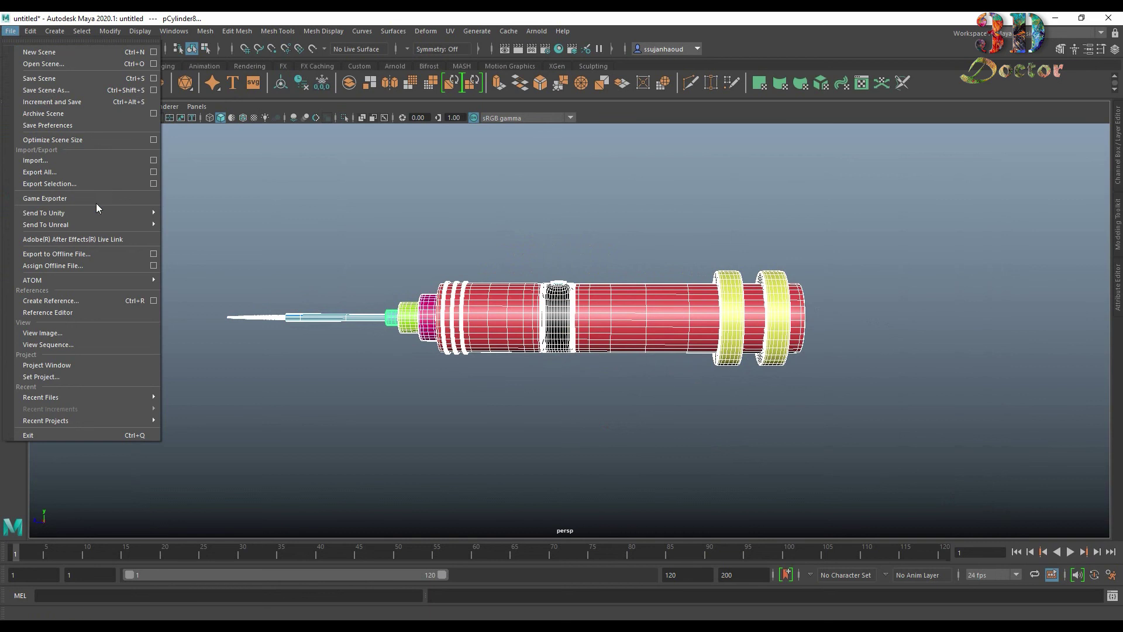
click(89, 183)
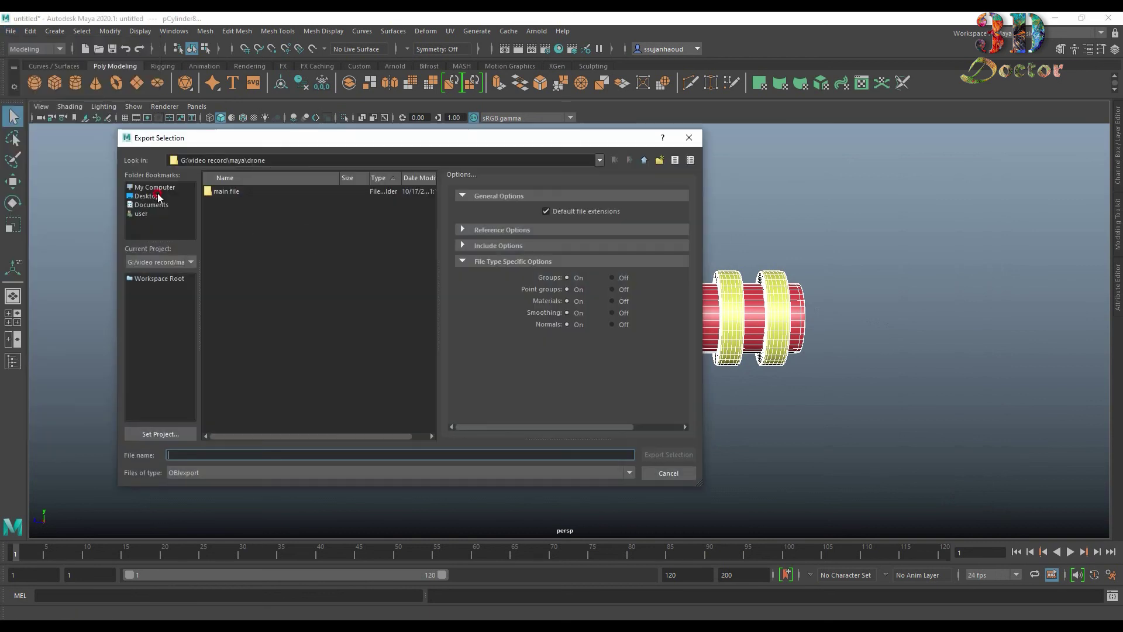
click(156, 196)
click(273, 454)
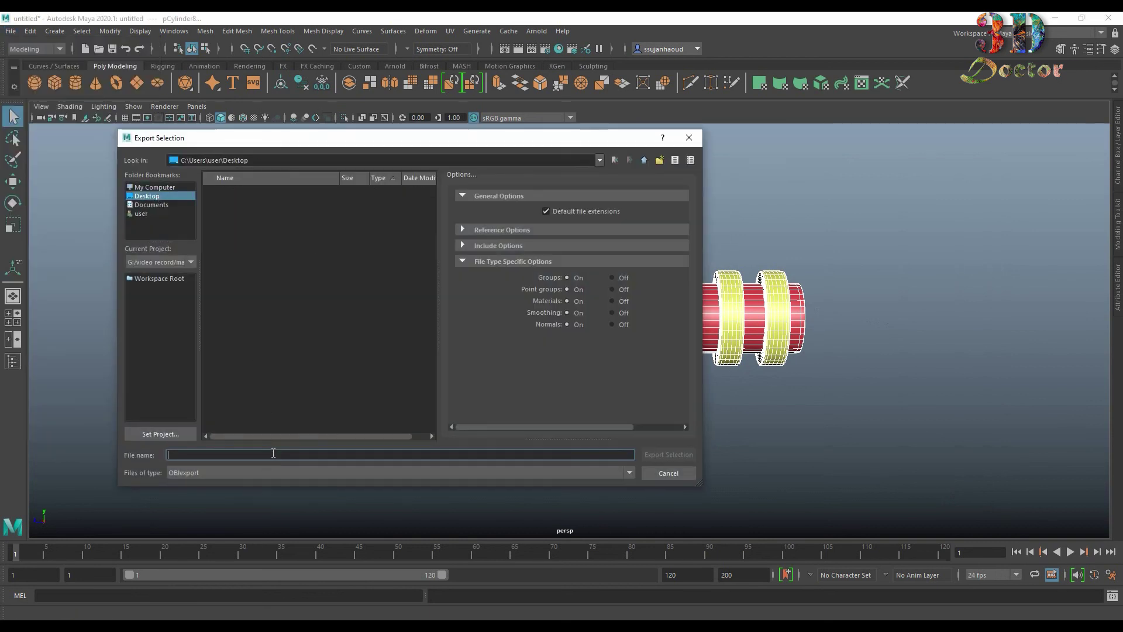
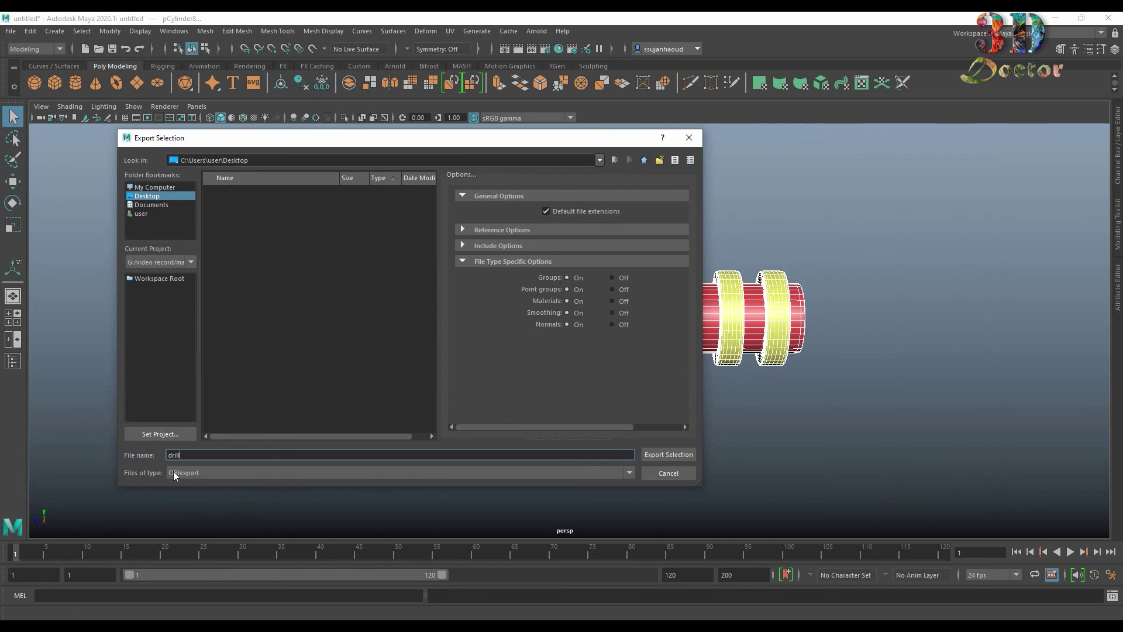
Step: Export the selected drill as drill.obj to the Desktop, deselect it and minimize Maya
click(668, 456)
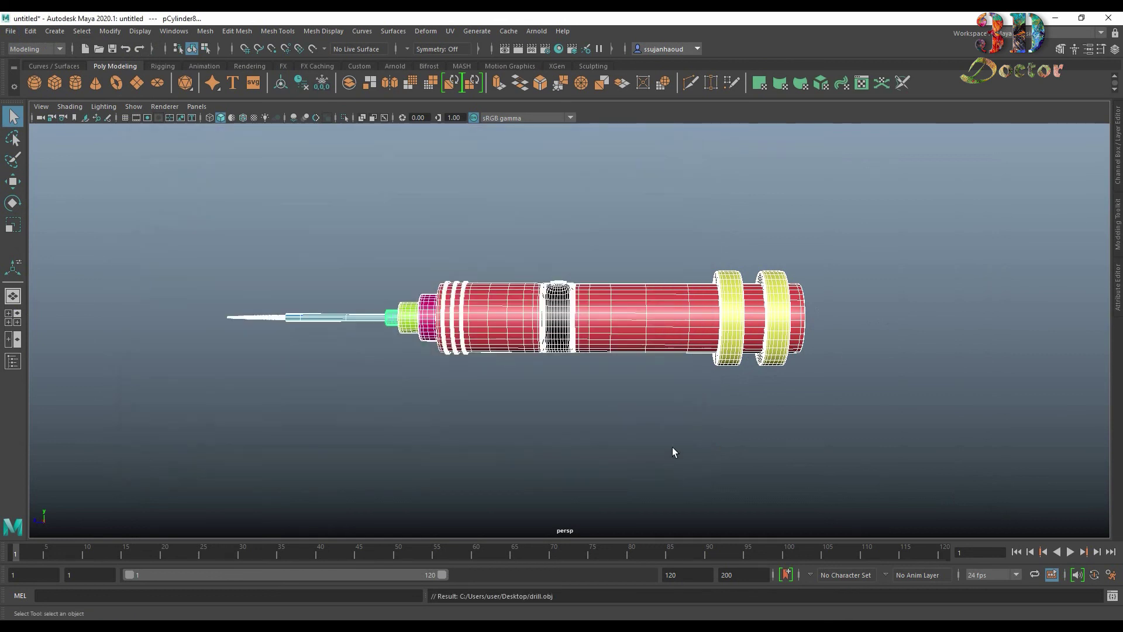
click(674, 449)
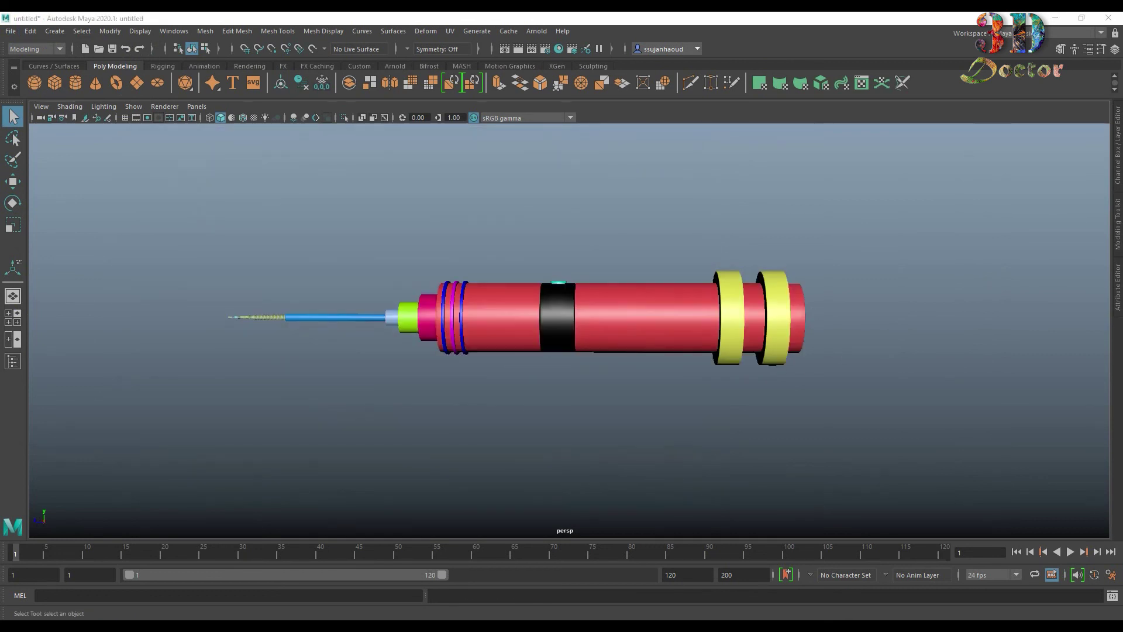
click(1053, 18)
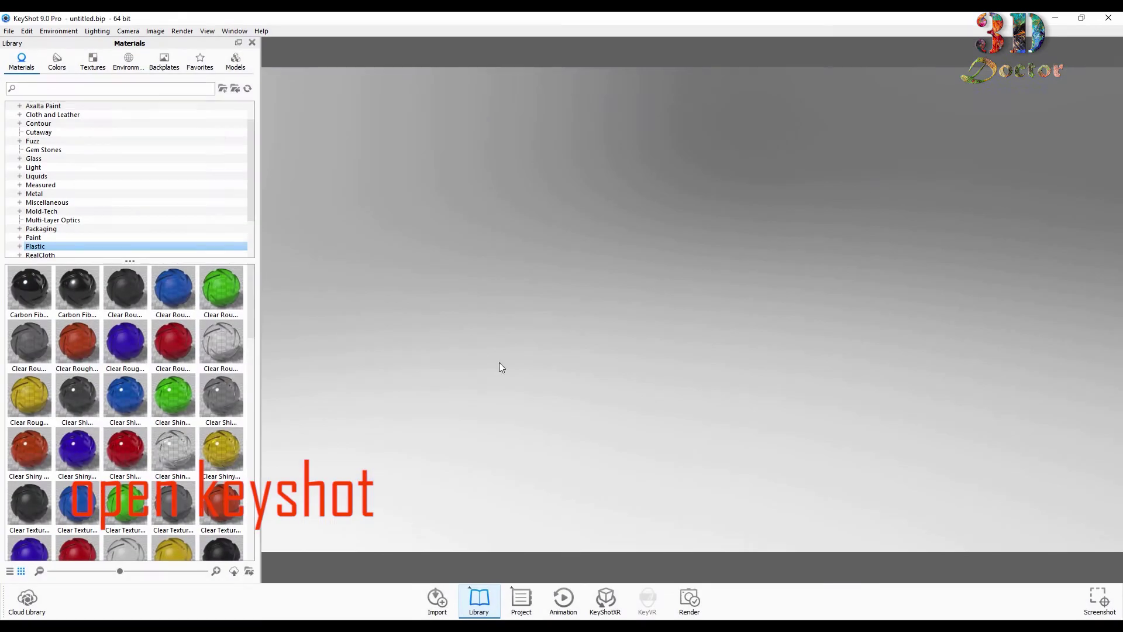
Step: Import drill.obj from the Desktop into KeyShot with the default import settings
click(433, 594)
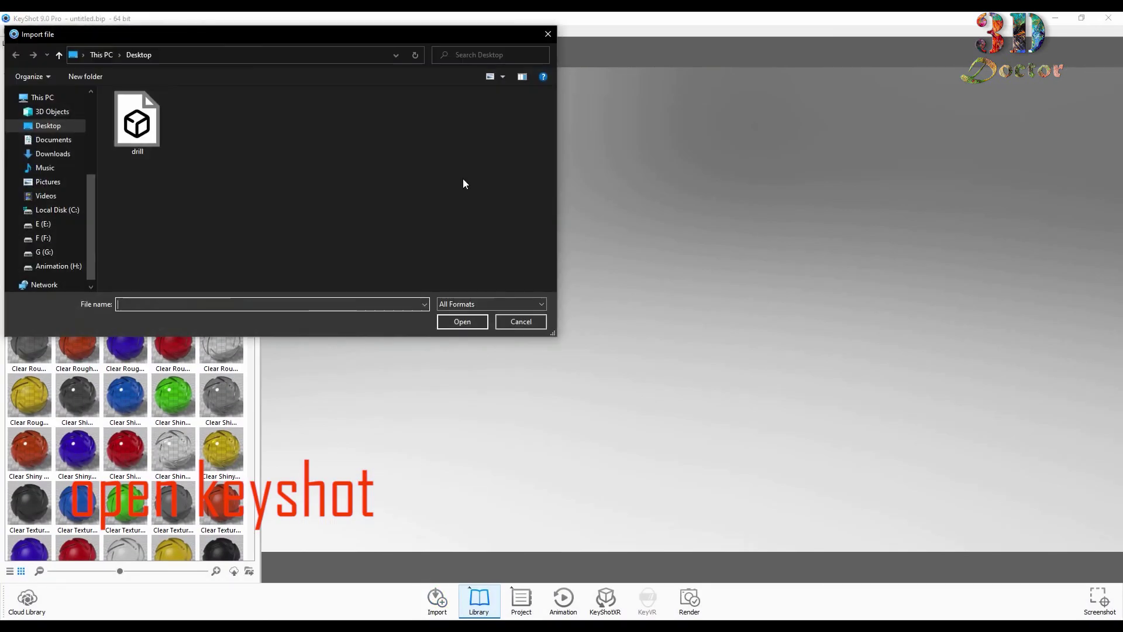
click(469, 323)
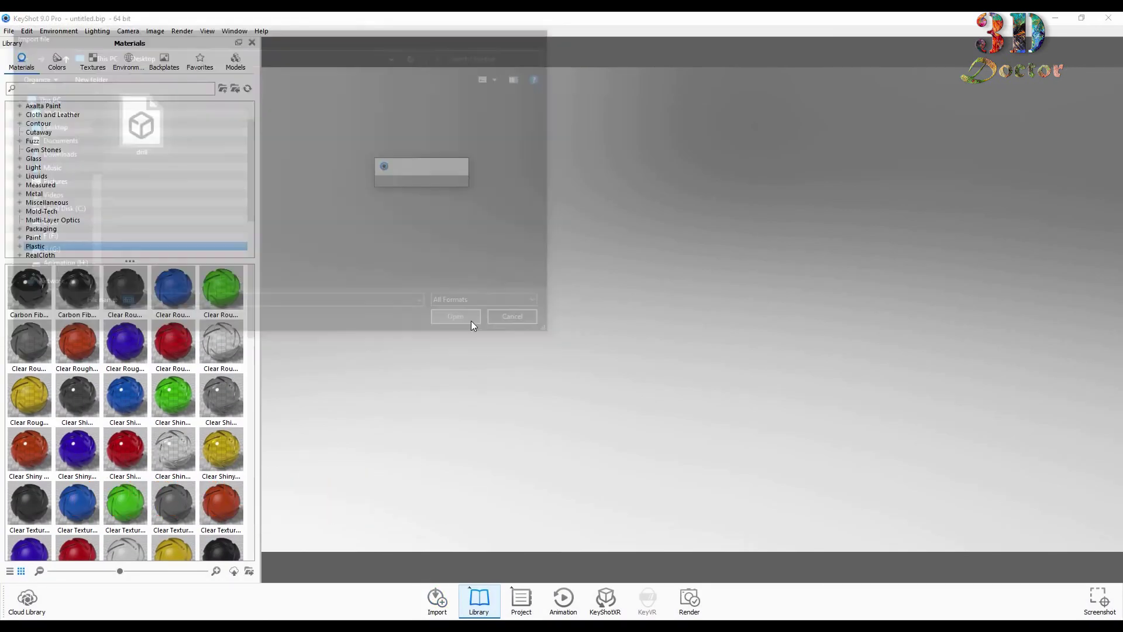
click(636, 384)
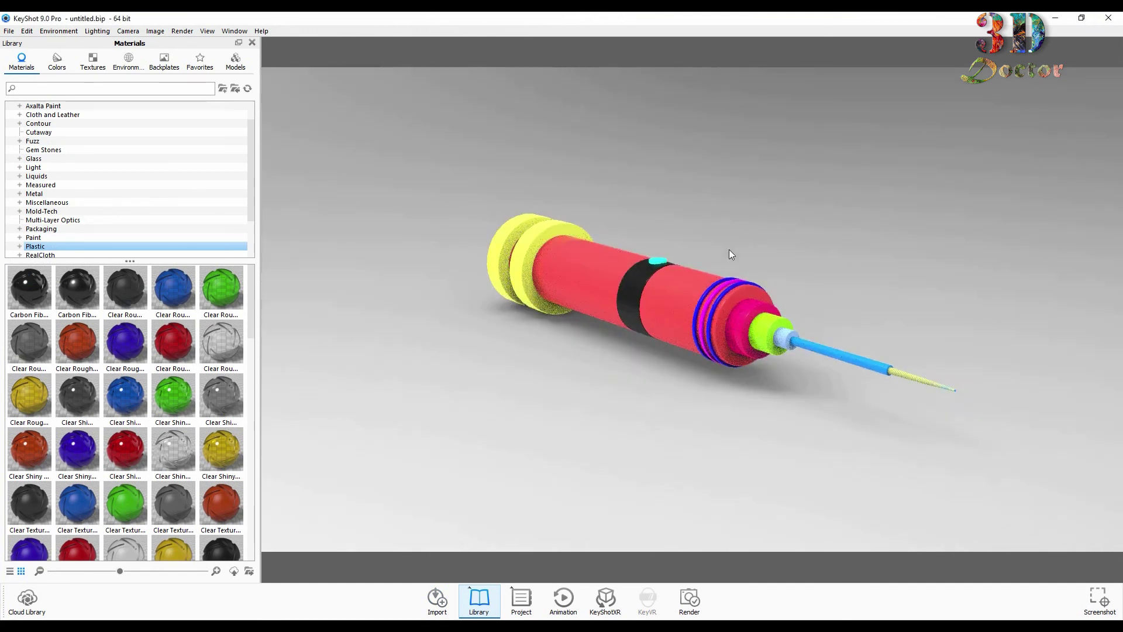
Step: Give the drill bit two aluminum finishes and the threaded screw tip 14K Nickel
scroll(735, 255, up, 2)
scroll(724, 273, up, 2)
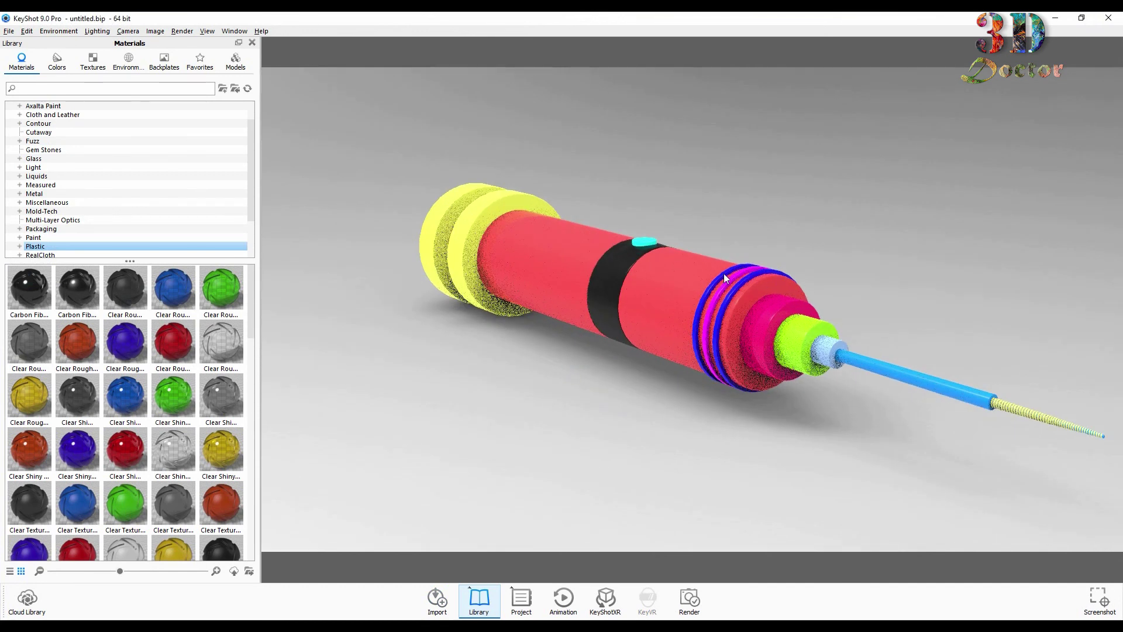
drag(724, 273, 953, 361)
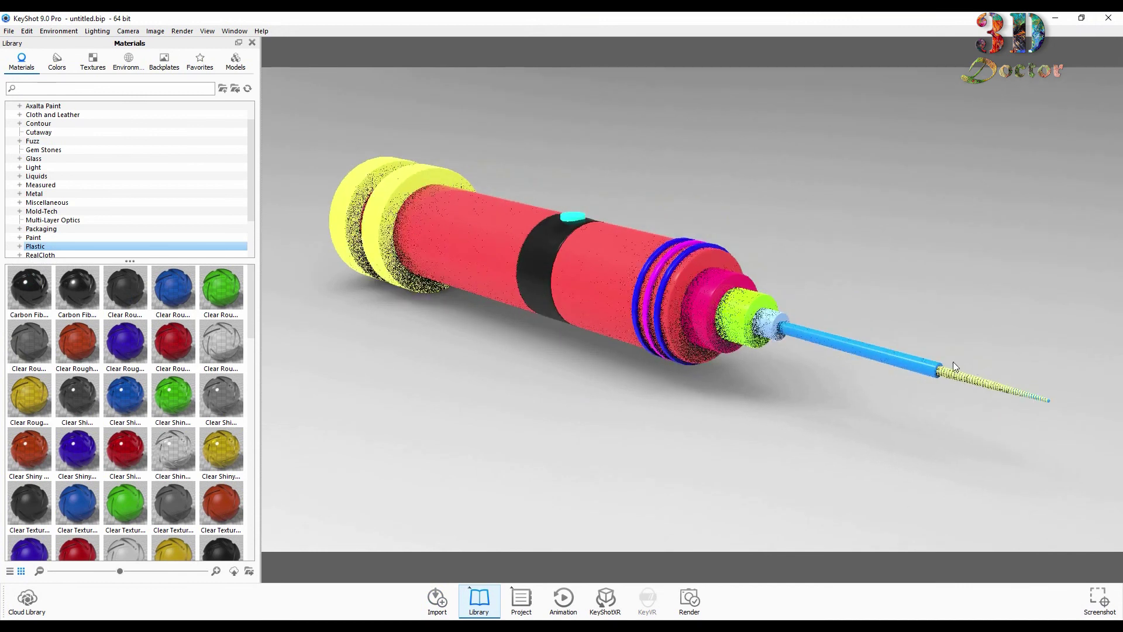
text(s)
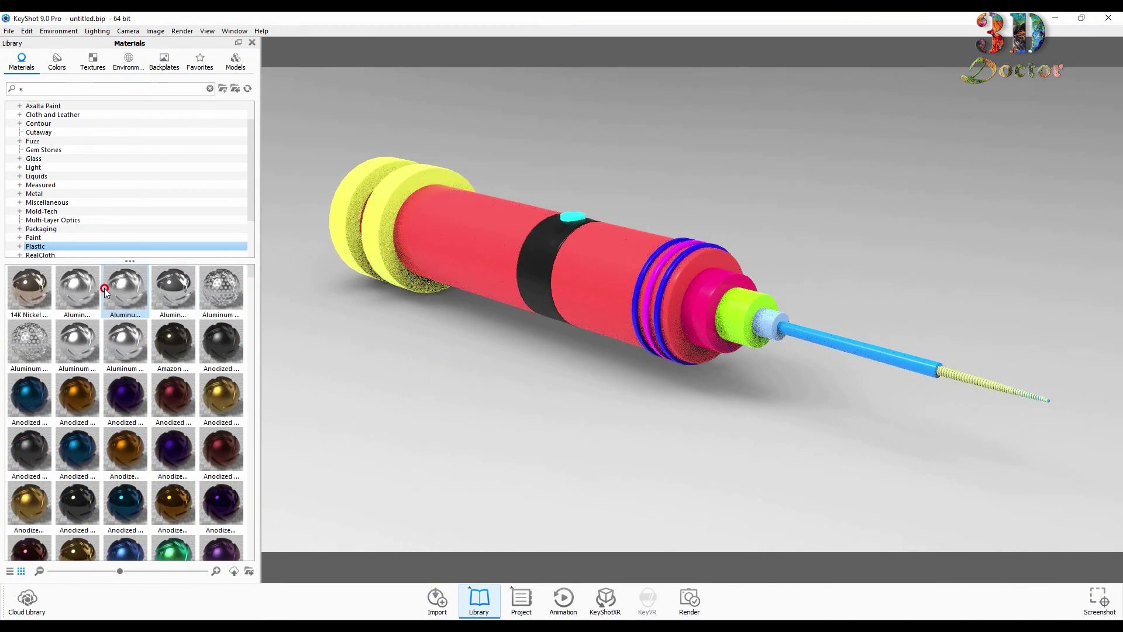
drag(126, 287, 982, 381)
drag(77, 342, 869, 352)
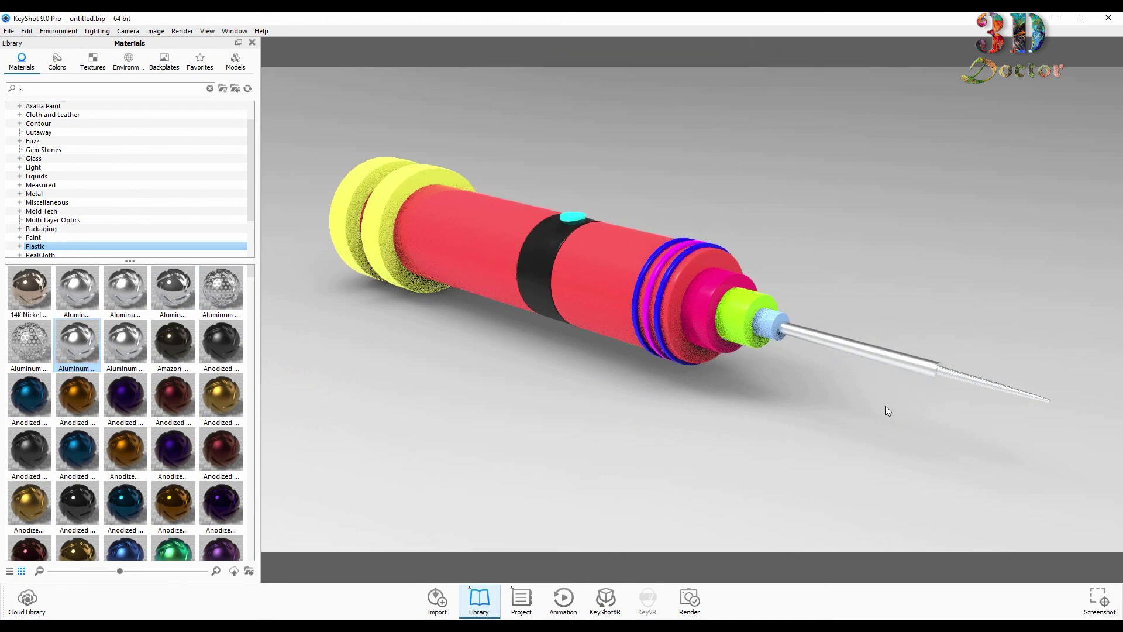
scroll(886, 406, up, 2)
scroll(885, 406, up, 3)
drag(26, 281, 924, 381)
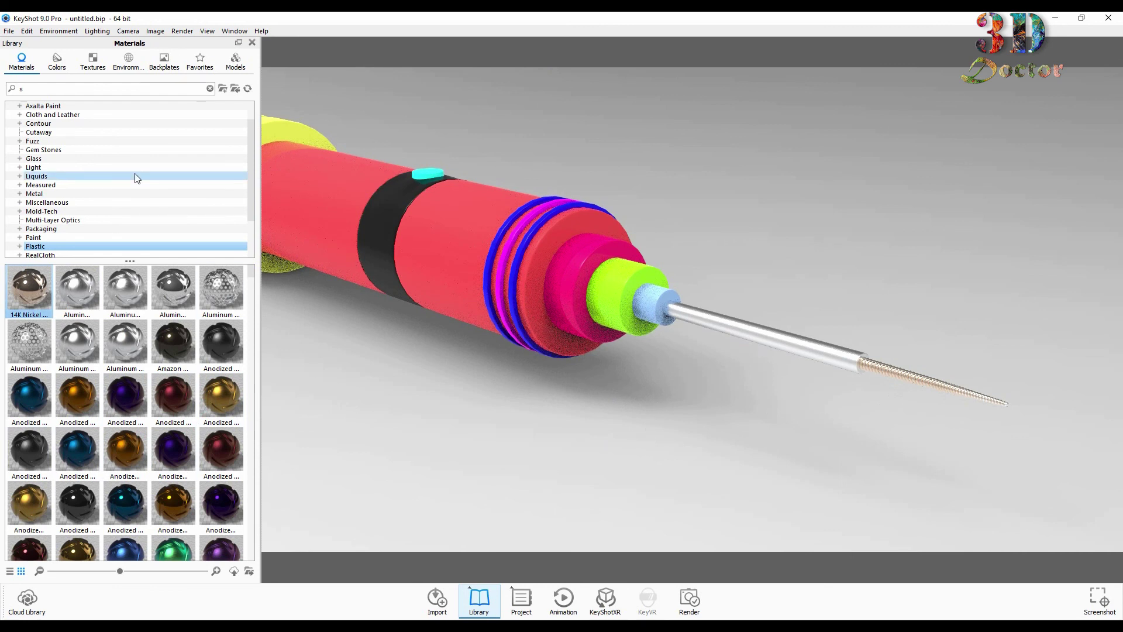
Step: Make the front collars black and white Hard Rough plastic, and the pink section black
click(209, 88)
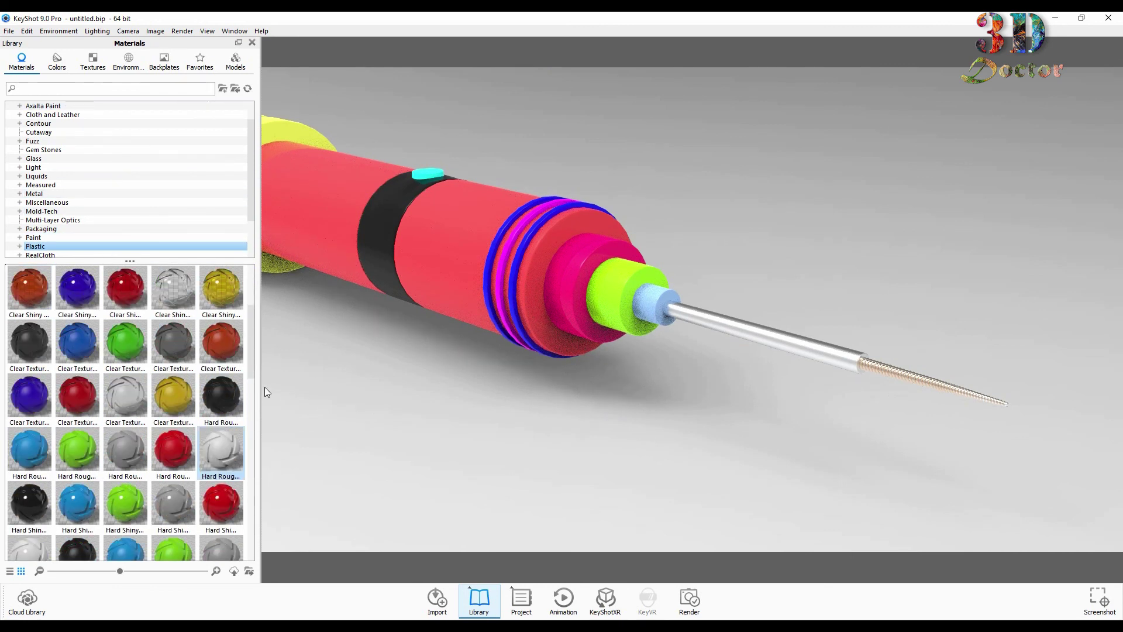
drag(221, 396, 650, 307)
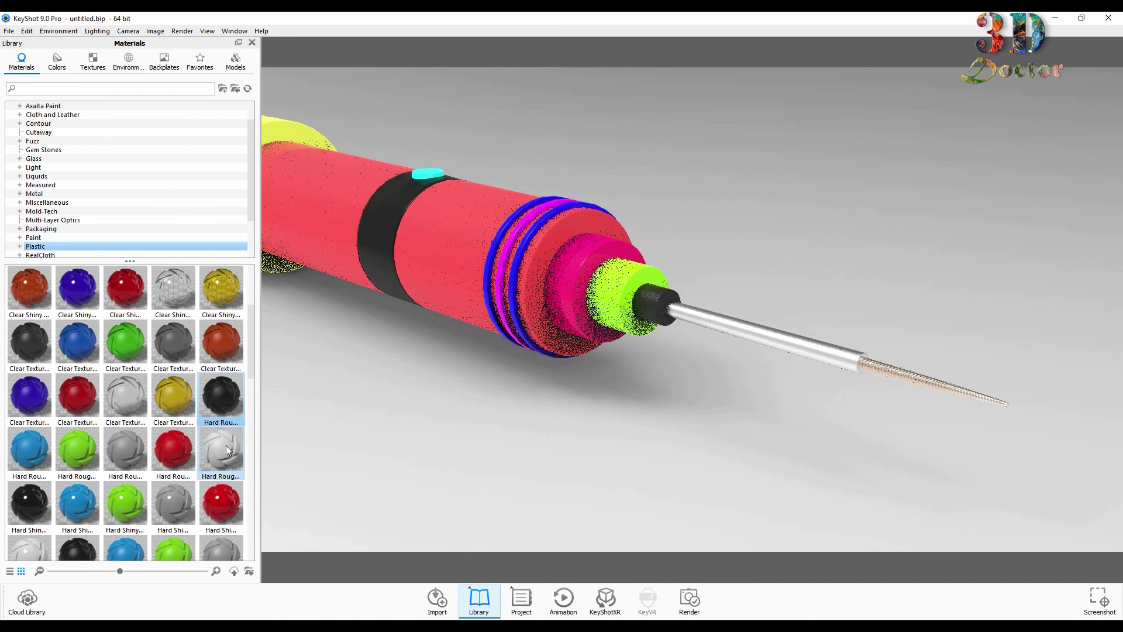
drag(228, 450, 619, 300)
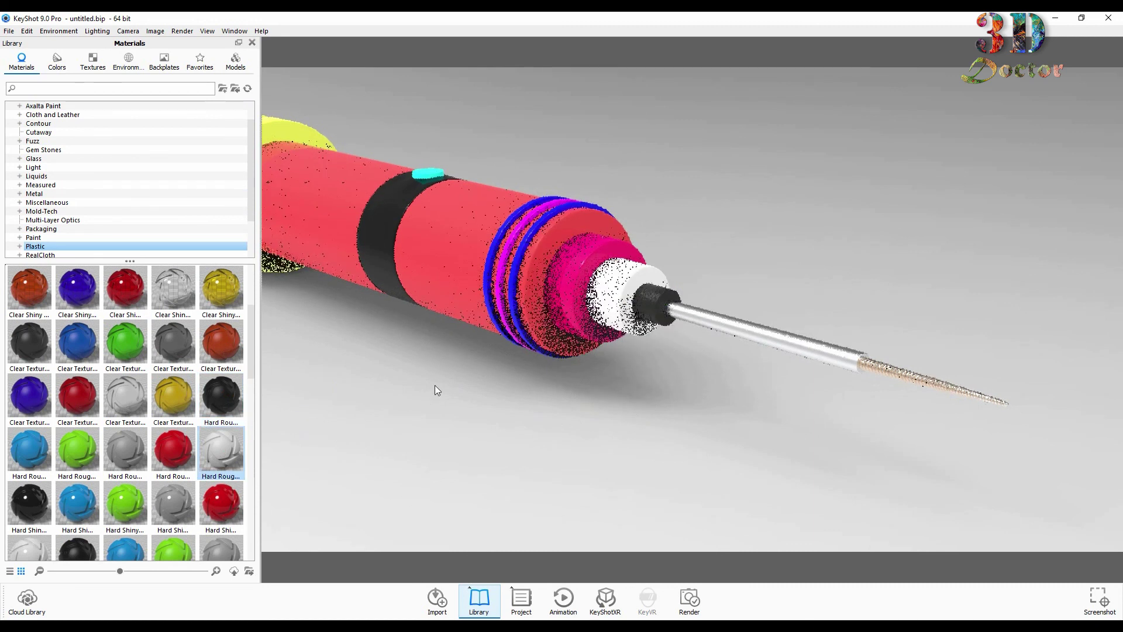
drag(221, 396, 584, 271)
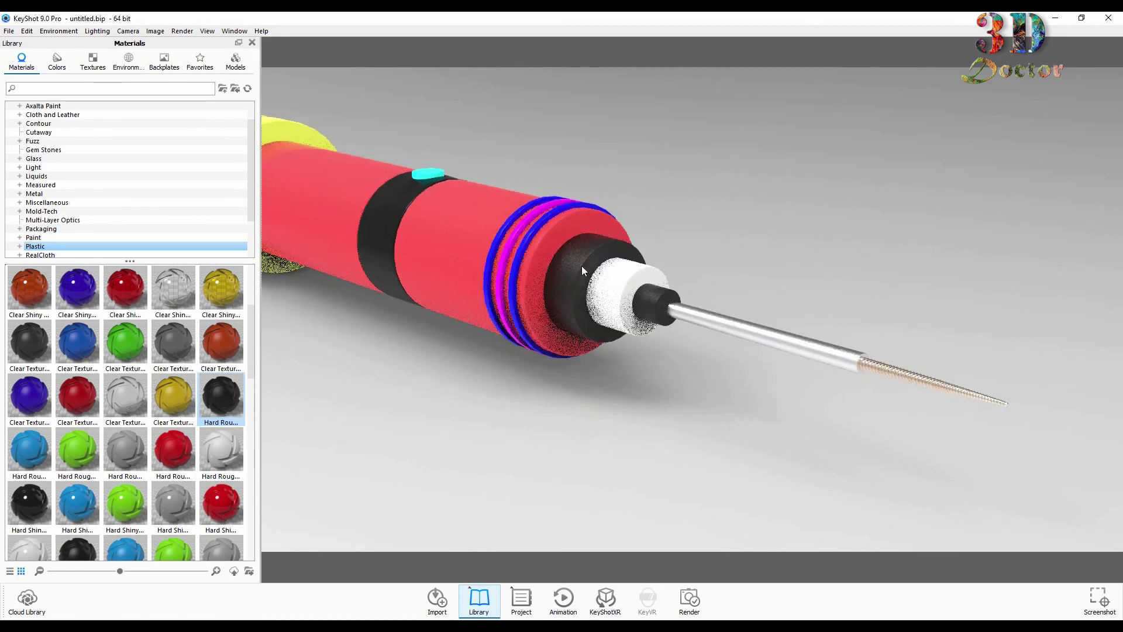
scroll(85, 146, up, 1)
click(86, 114)
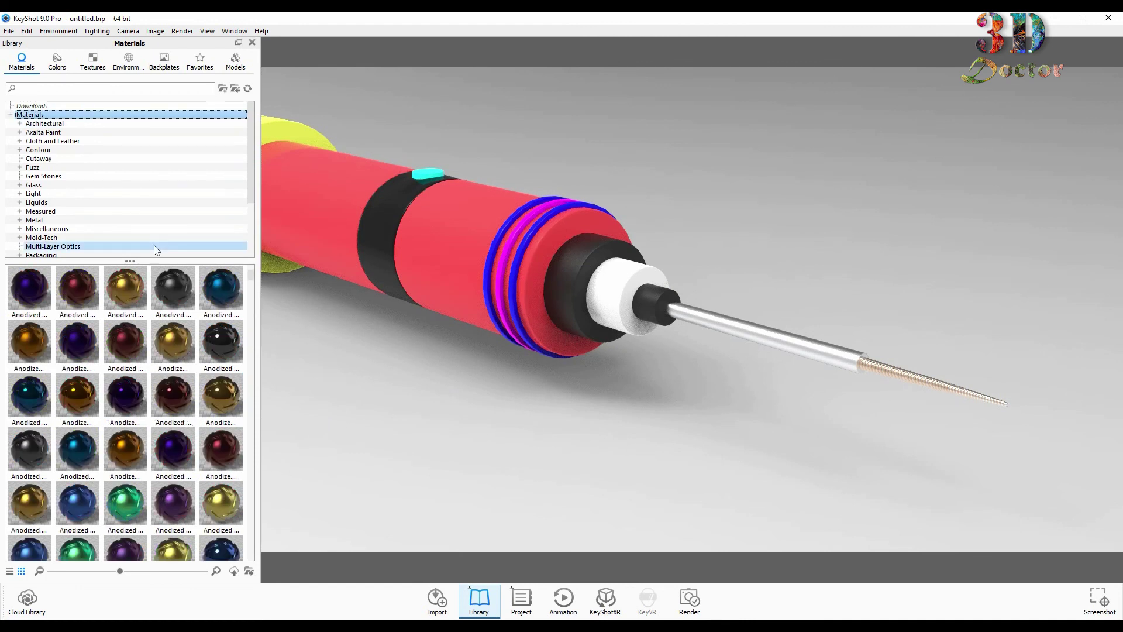
Step: Apply blue anodized metal to the drill body and dark-red and magenta anodized metal to the rings
drag(166, 398, 443, 260)
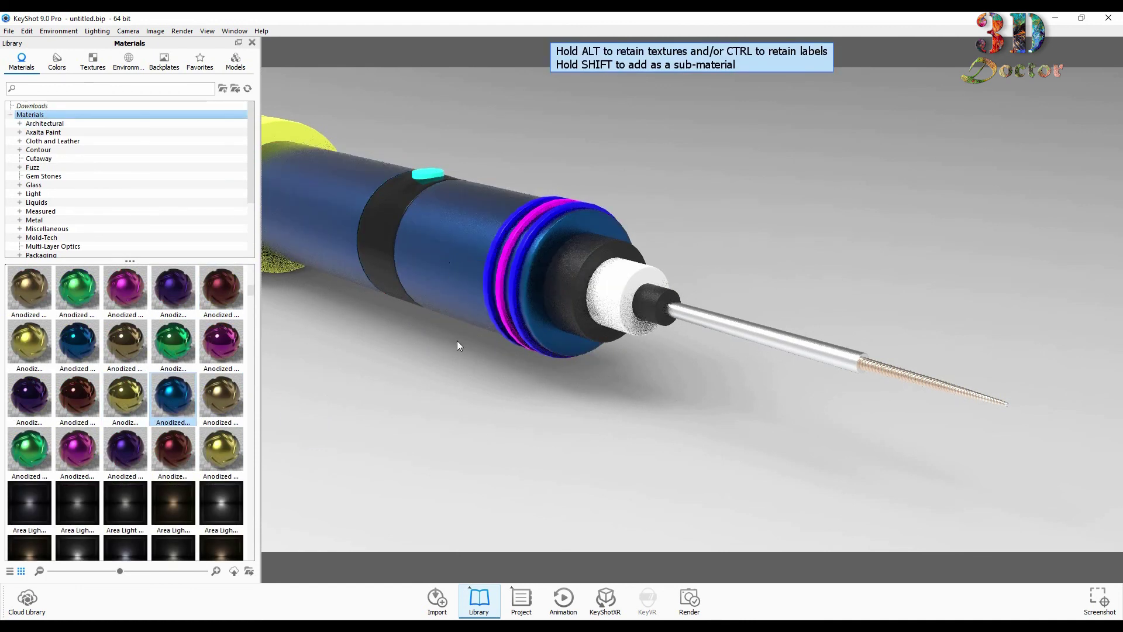
mouse_move(489, 408)
mouse_down()
mouse_move(581, 404)
mouse_move(591, 373)
mouse_up()
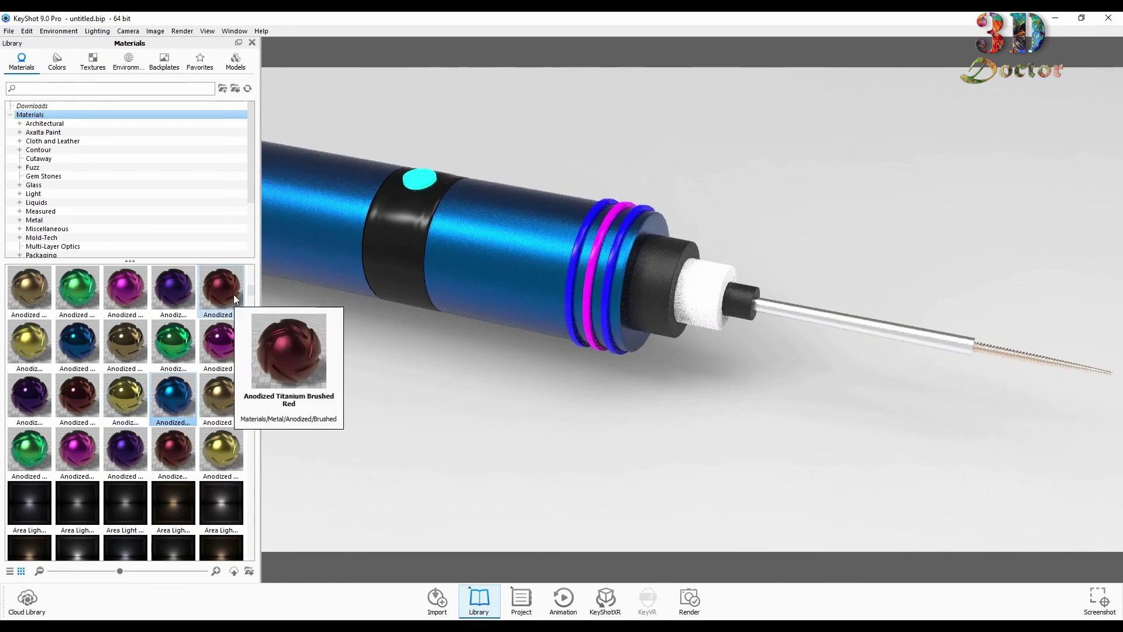
drag(221, 287, 575, 277)
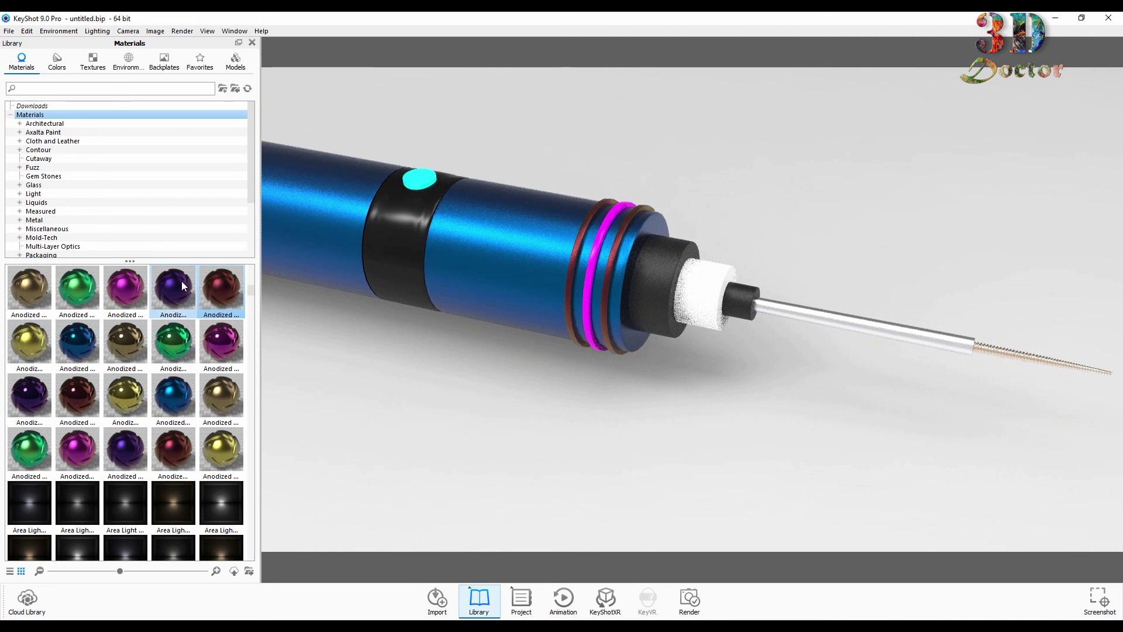
drag(133, 287, 590, 267)
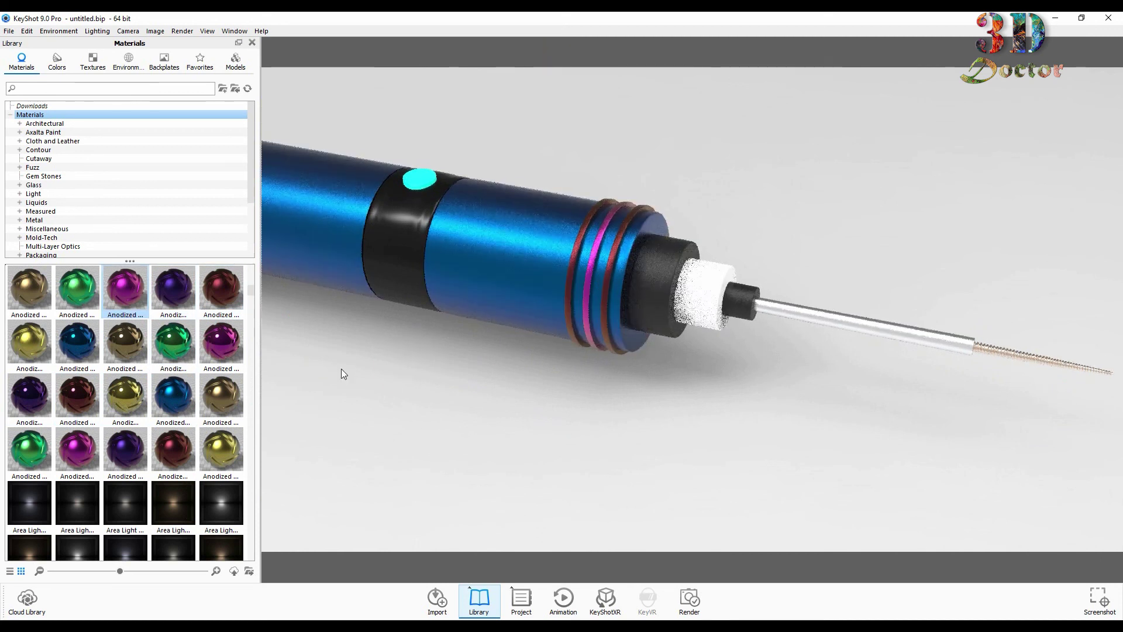
drag(341, 368, 484, 396)
scroll(86, 454, down, 10)
Step: Make the button dot red Soft Rough and the middle band Toon Fill Black
drag(83, 453, 532, 203)
scroll(540, 336, up, 3)
scroll(210, 289, down, 5)
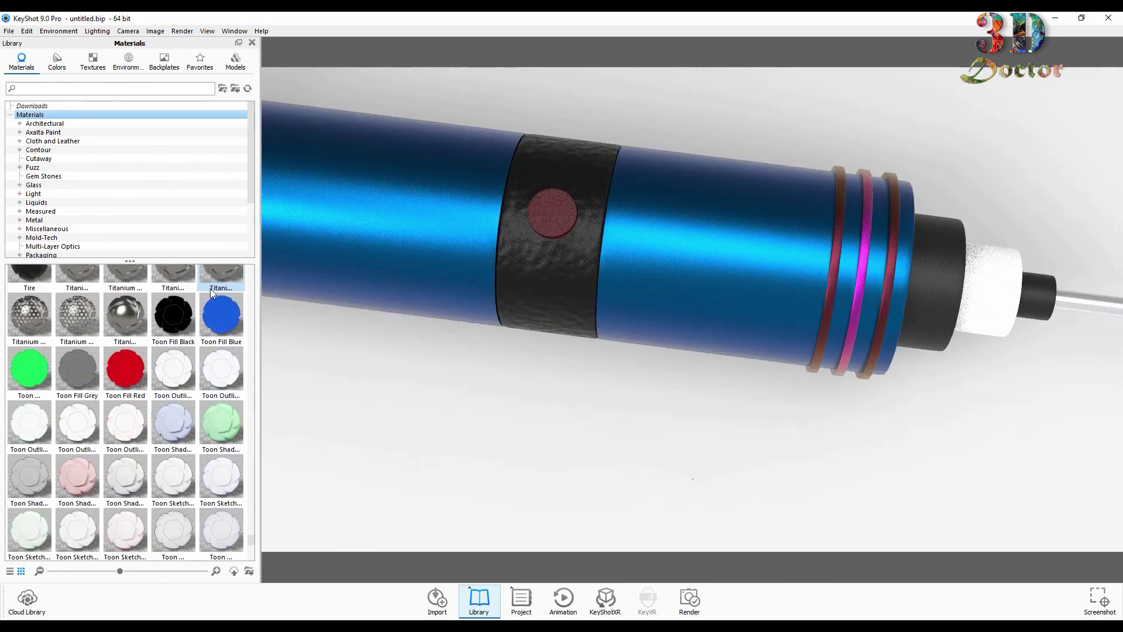
drag(173, 314, 534, 274)
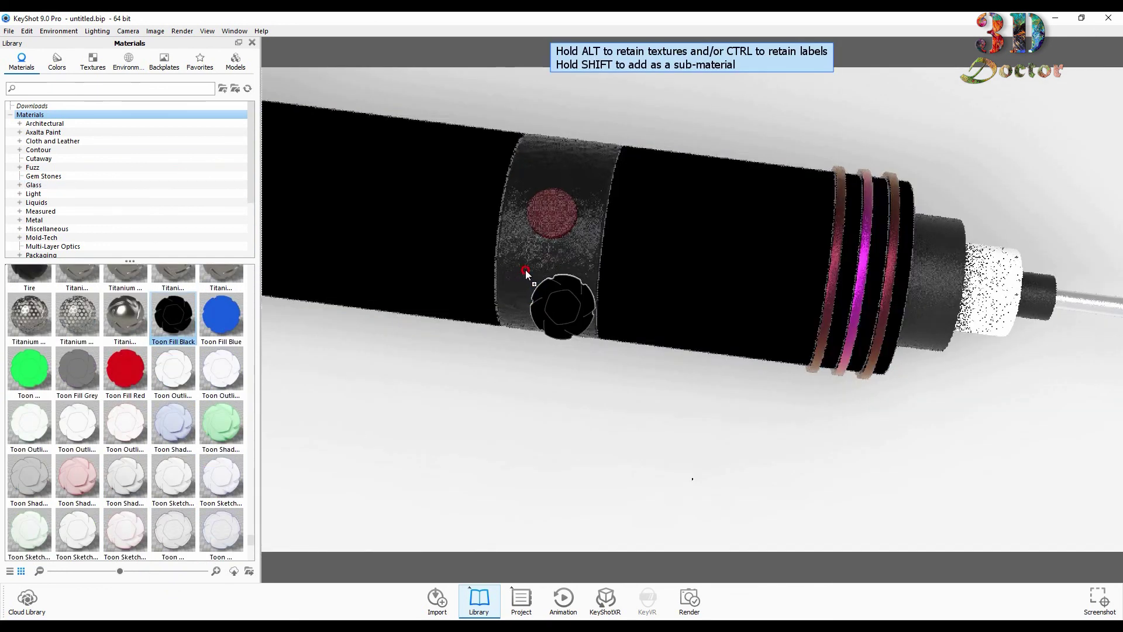
drag(534, 275, 534, 275)
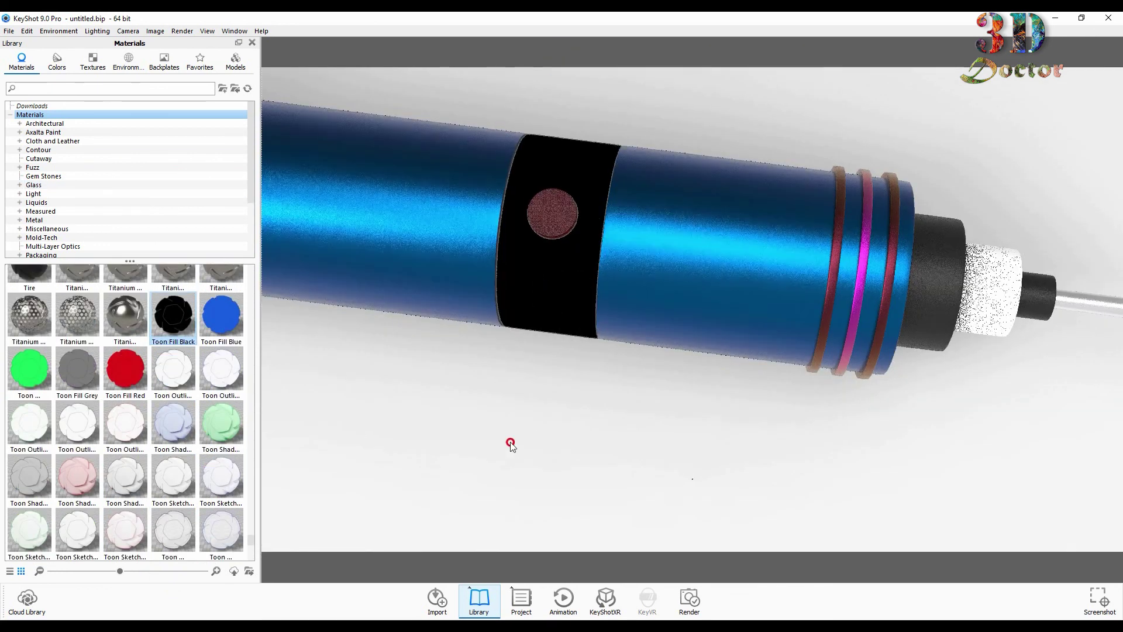
Step: Bring the ringed end into view and give the two end rings purple anodized metal
drag(512, 443, 532, 314)
middle_drag(626, 328, 1015, 451)
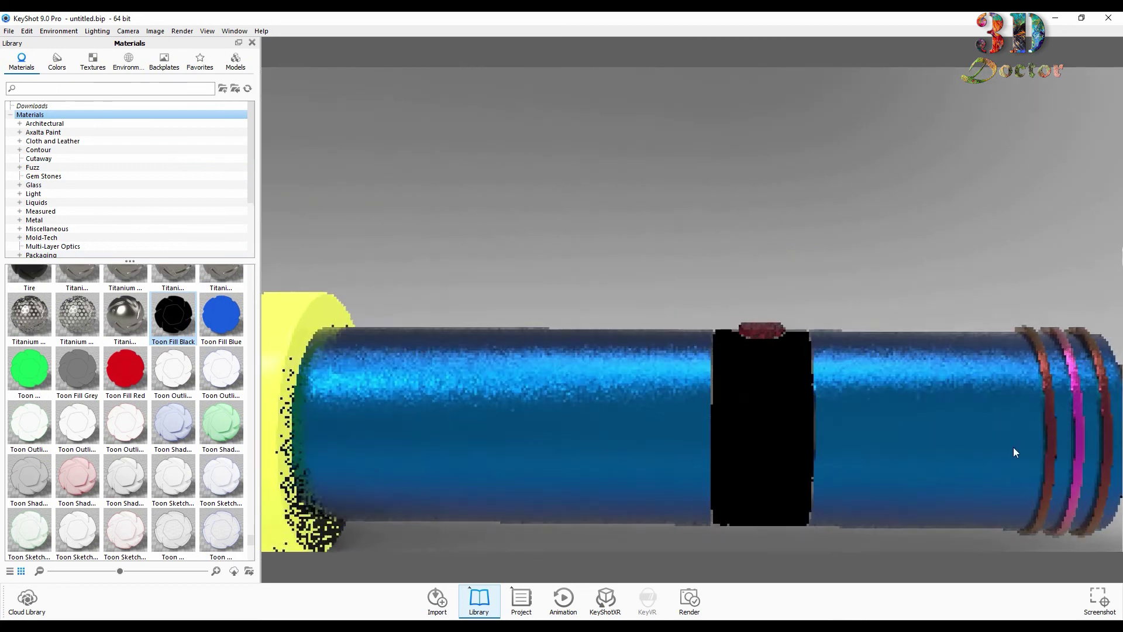
mouse_move(381, 391)
middle_down()
mouse_move(702, 326)
mouse_move(776, 298)
middle_up()
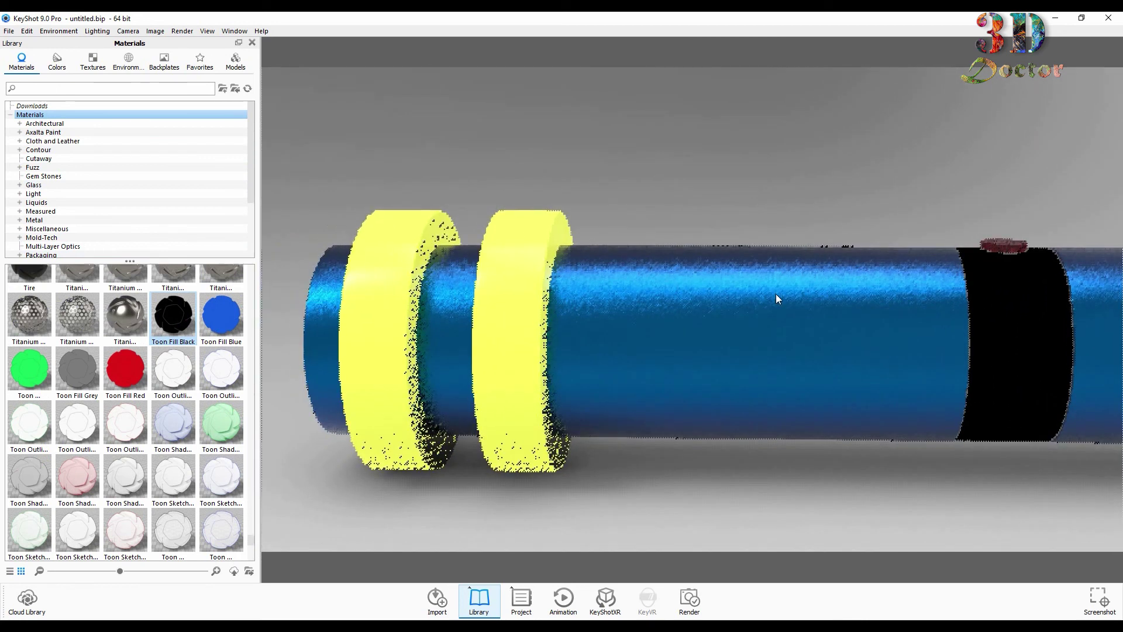
scroll(126, 410, up, 15)
drag(29, 451, 396, 379)
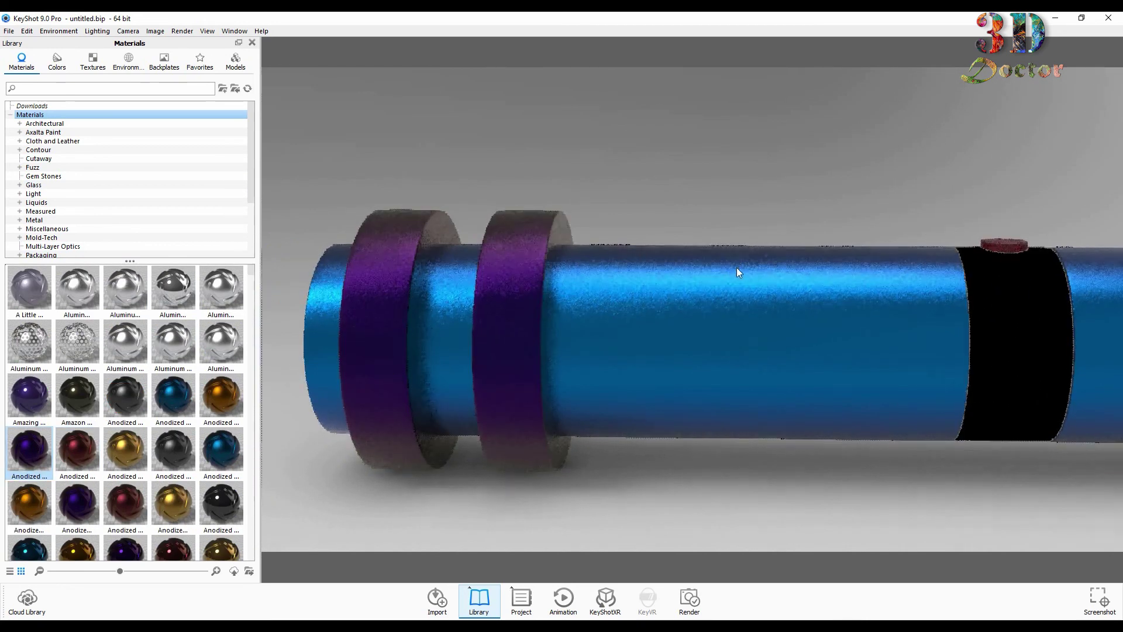
scroll(740, 279, up, 3)
scroll(742, 286, down, 4)
scroll(743, 286, down, 3)
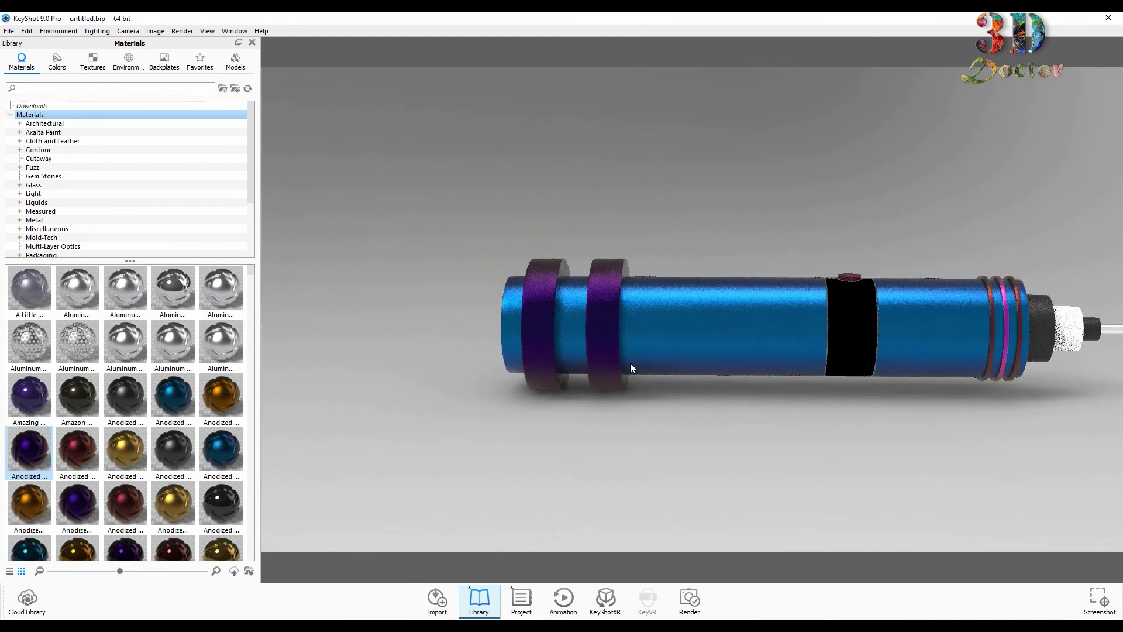
Step: Apply an aluminum material to part of the pen and orbit to inspect the rear end
drag(630, 363, 878, 367)
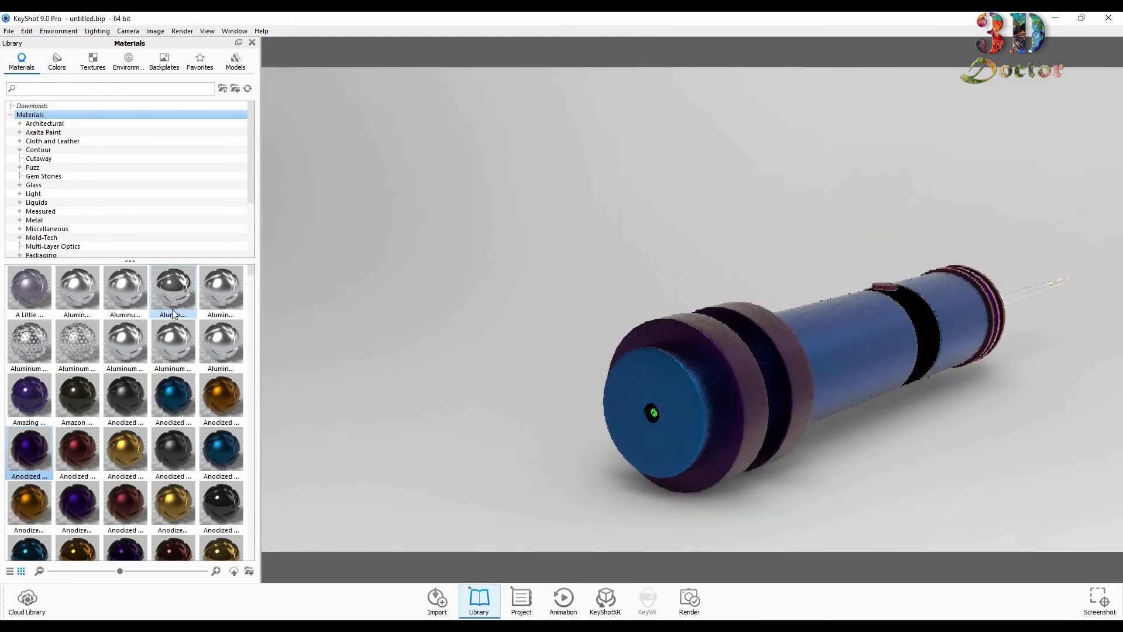
drag(132, 294, 654, 413)
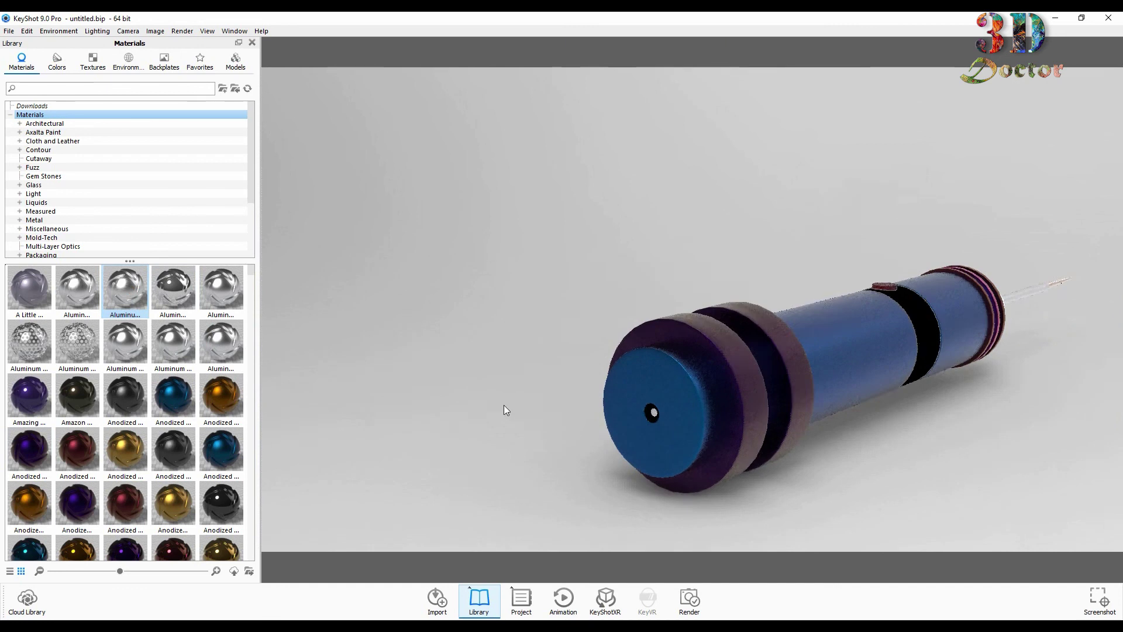
mouse_move(502, 401)
mouse_down()
mouse_move(595, 398)
mouse_move(288, 402)
mouse_up()
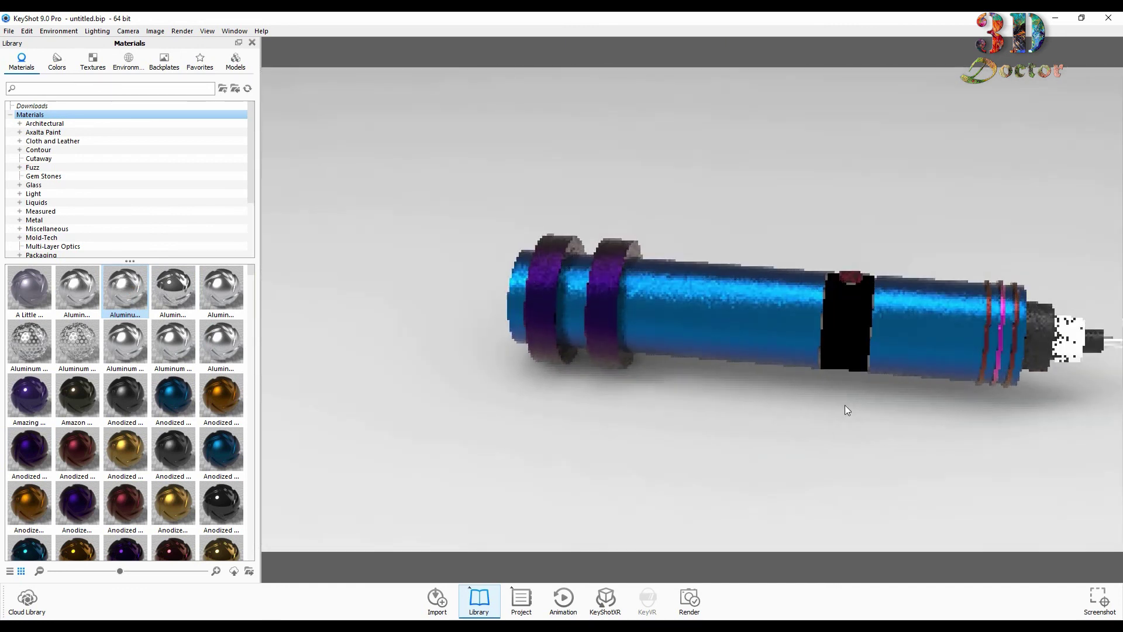
mouse_move(845, 404)
mouse_down()
mouse_move(521, 409)
mouse_move(574, 384)
mouse_up()
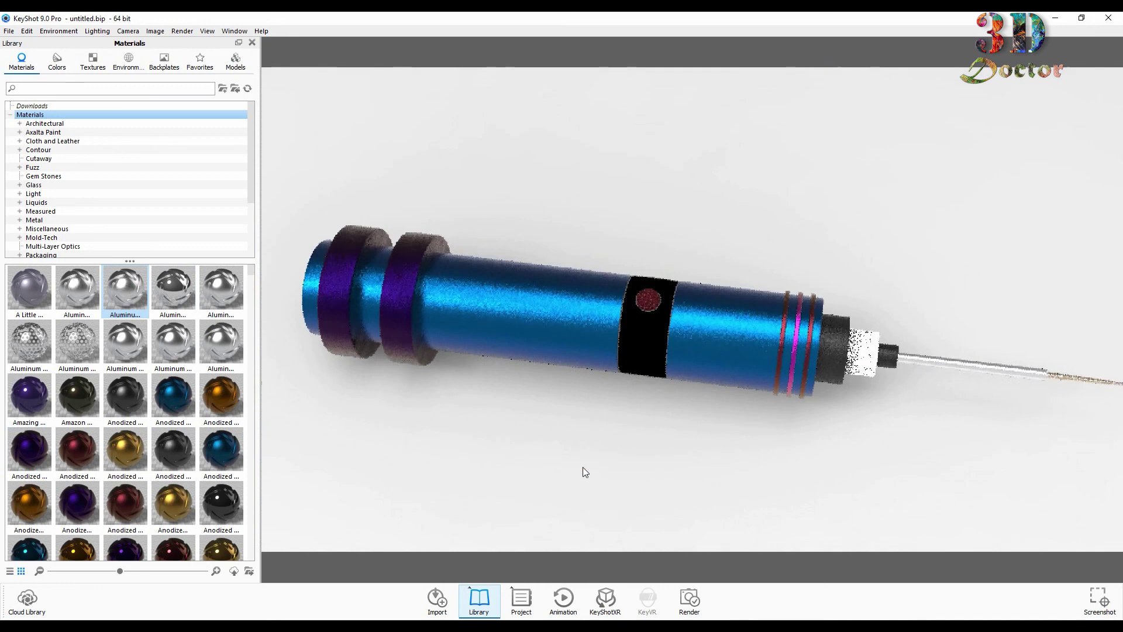
Step: Orbit the pen diagonally and apply a blue anodized material near the tip
scroll(766, 424, up, 2)
scroll(767, 424, up, 2)
scroll(767, 425, down, 5)
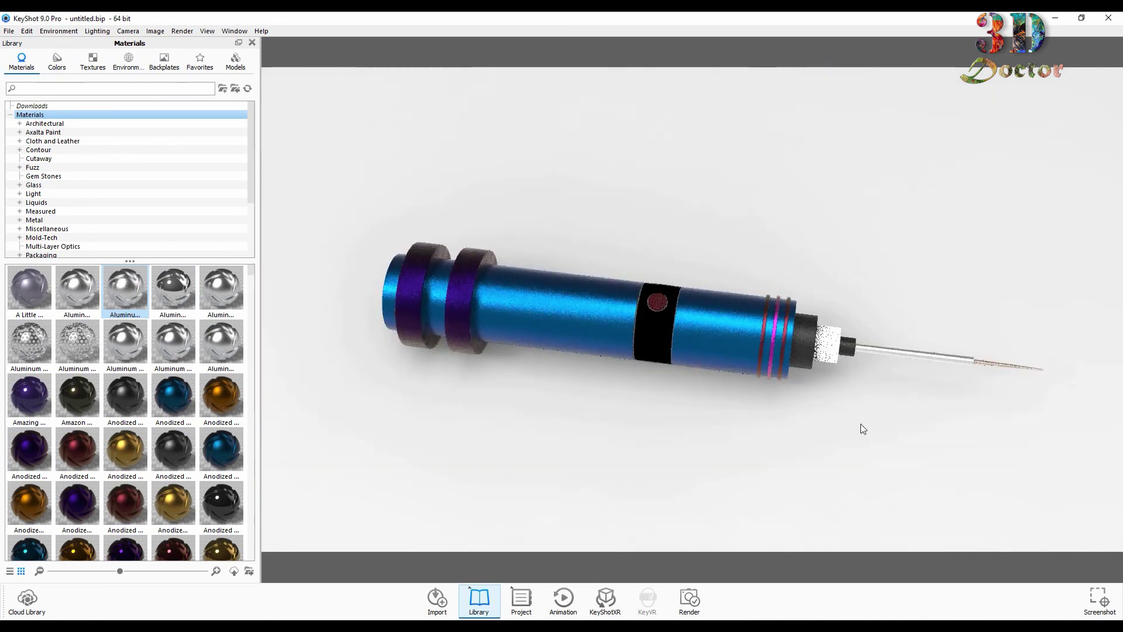
mouse_move(861, 424)
mouse_down()
mouse_move(594, 381)
mouse_move(590, 367)
mouse_up()
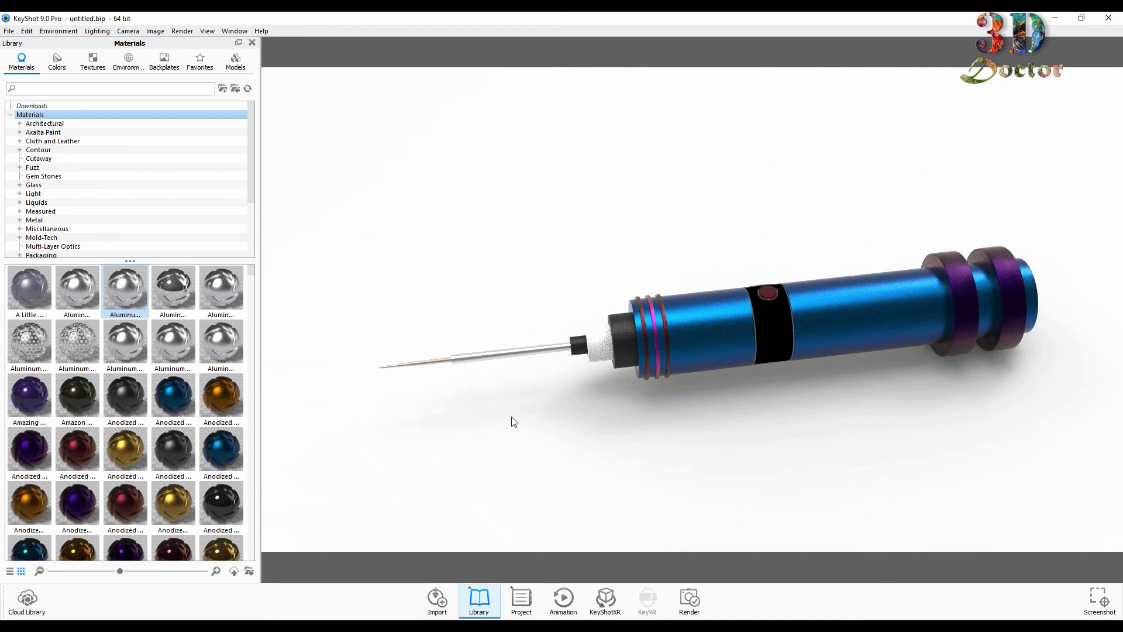
scroll(512, 418, up, 3)
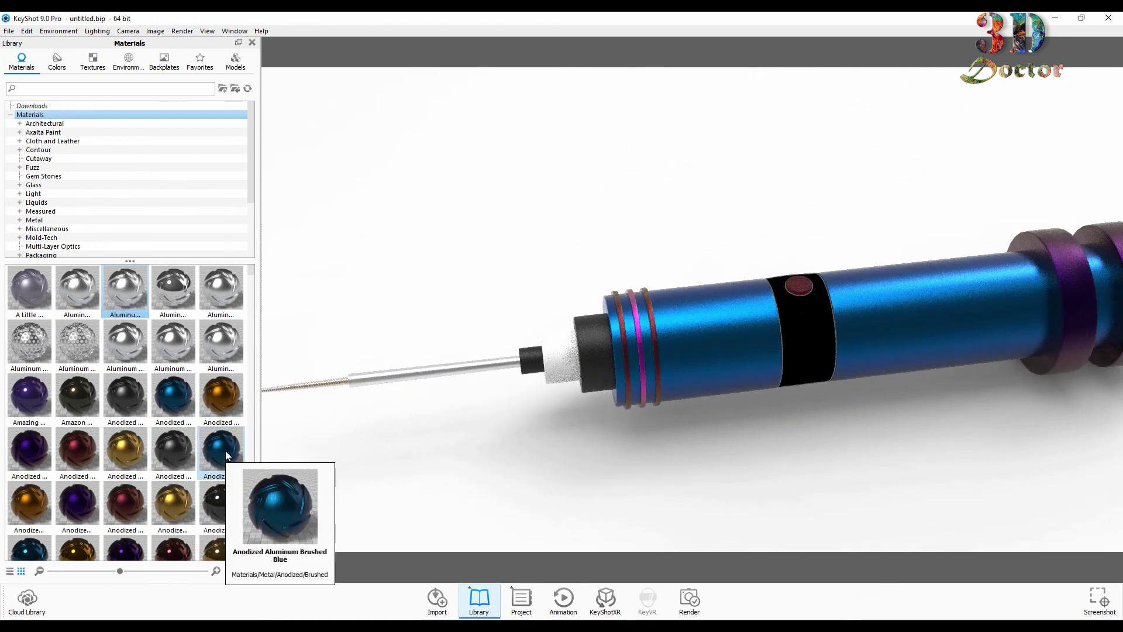
mouse_move(209, 451)
mouse_down()
mouse_move(554, 359)
mouse_move(190, 488)
mouse_up()
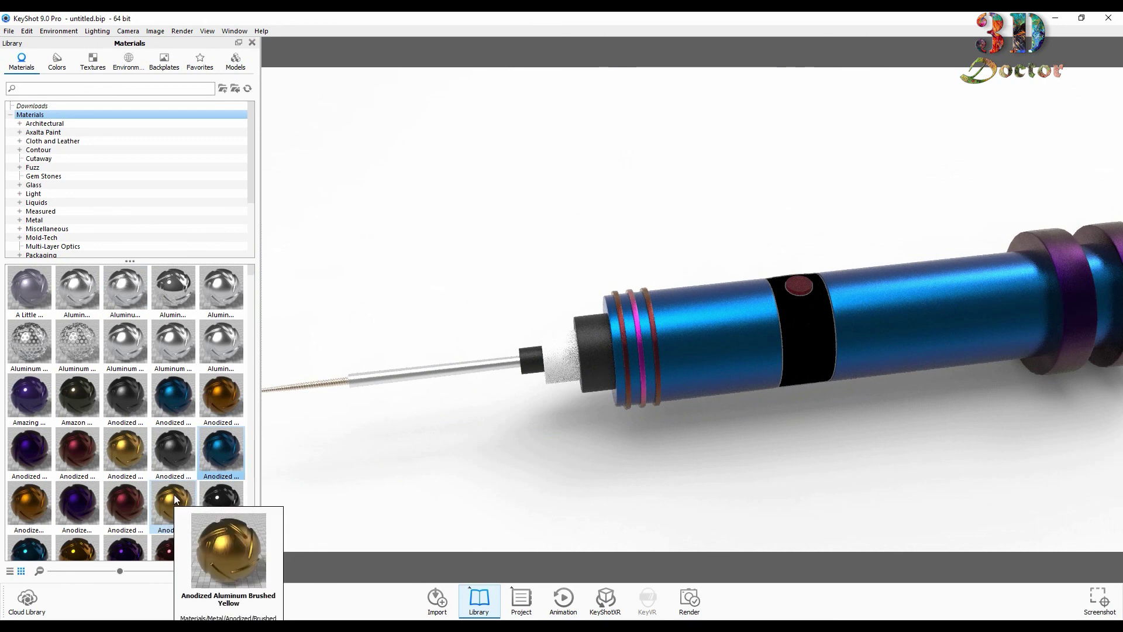
Step: Give the white collar behind the tip gold Anodized Aluminum, then zoom out to review
scroll(175, 497, down, 5)
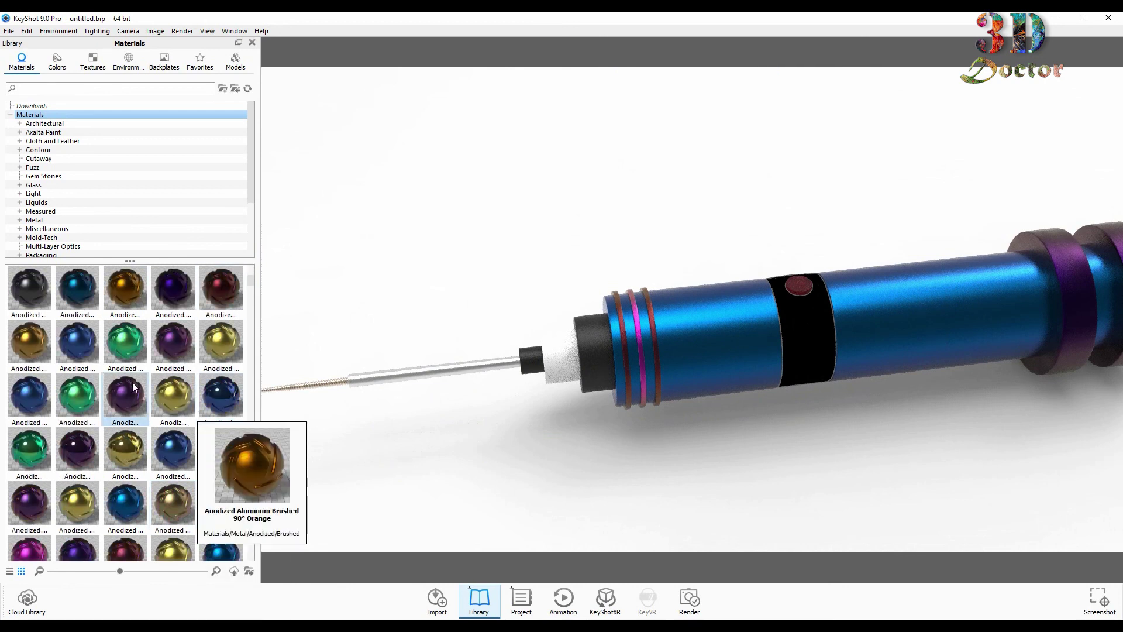
scroll(157, 374, down, 3)
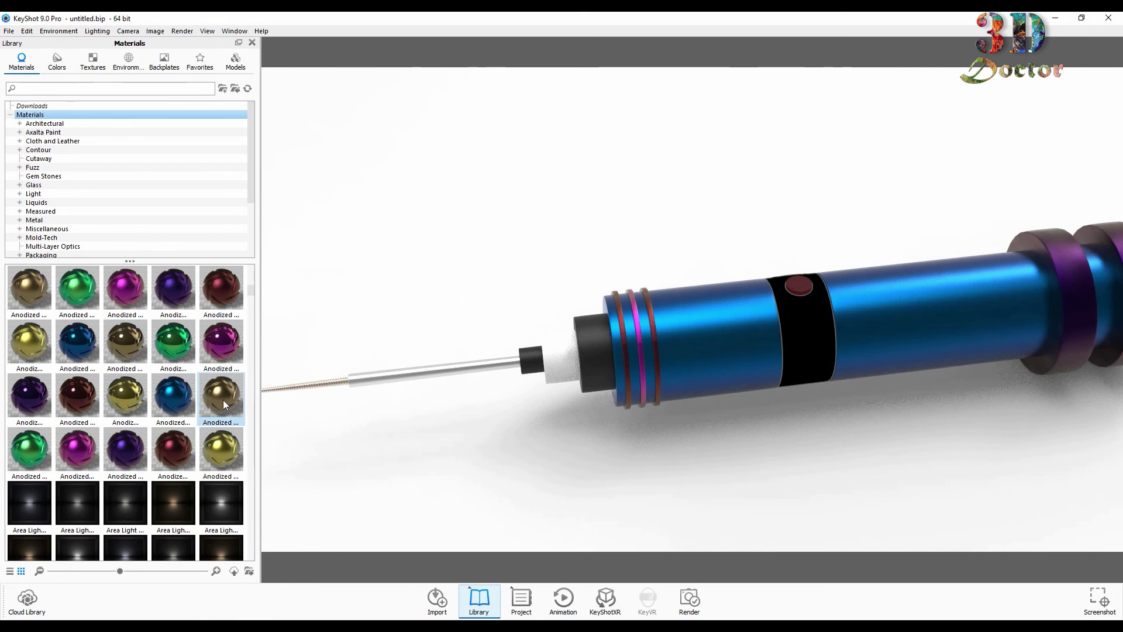
drag(224, 404, 558, 357)
scroll(550, 231, down, 2)
scroll(550, 231, down, 2)
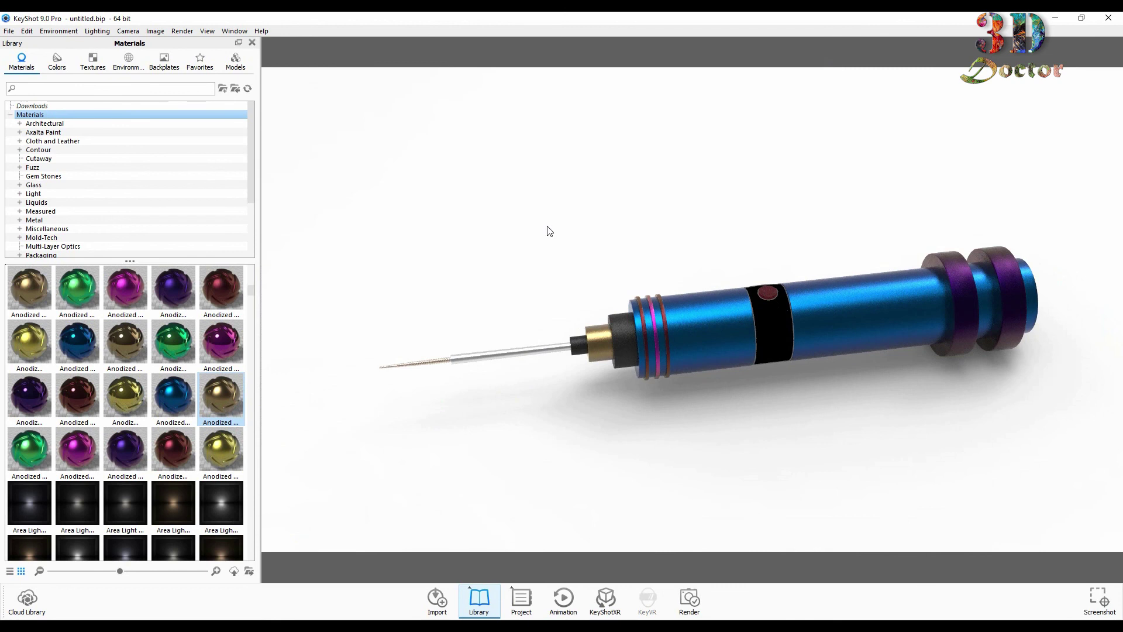
drag(573, 256, 569, 240)
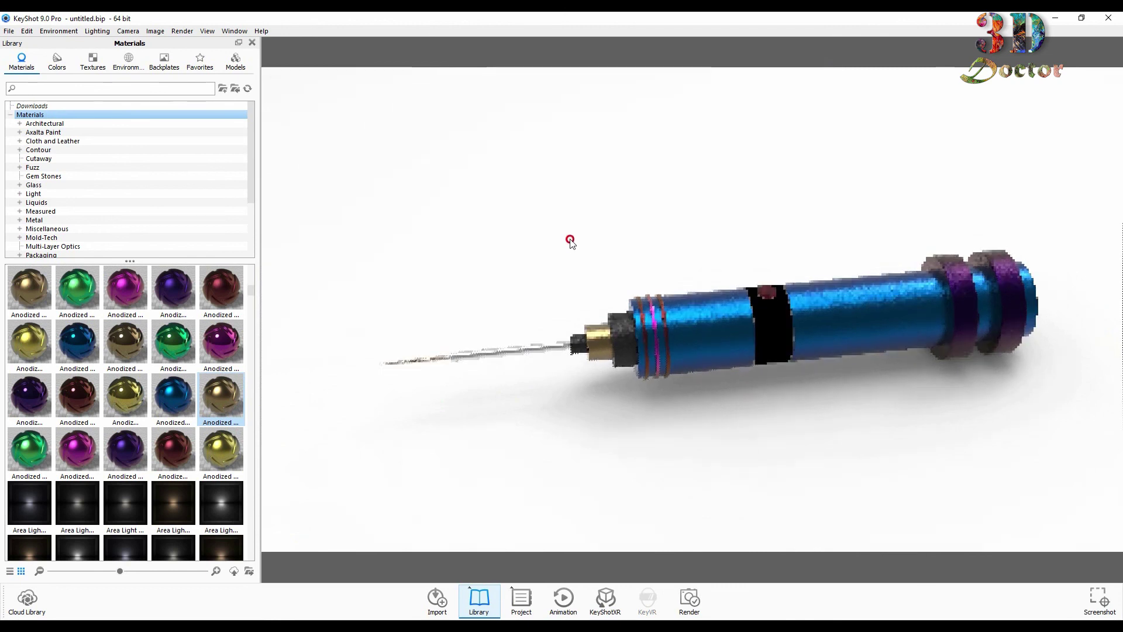
Step: Render the drill as a 1920×1079 JPEG, untitled.260.jpg, into the Desktop folder
click(696, 608)
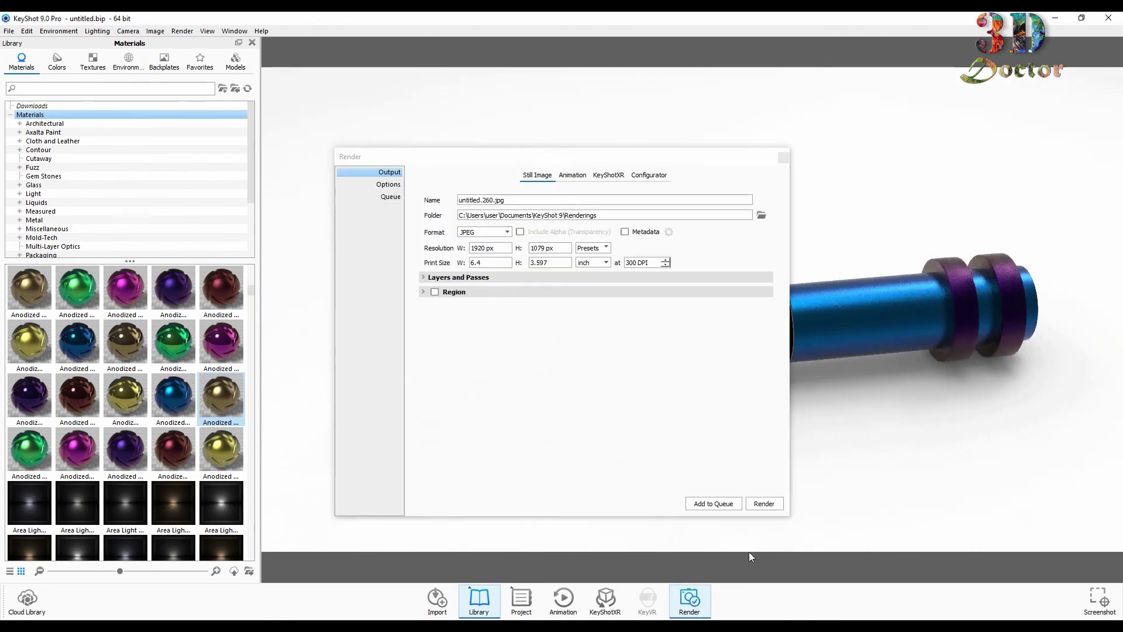
click(761, 215)
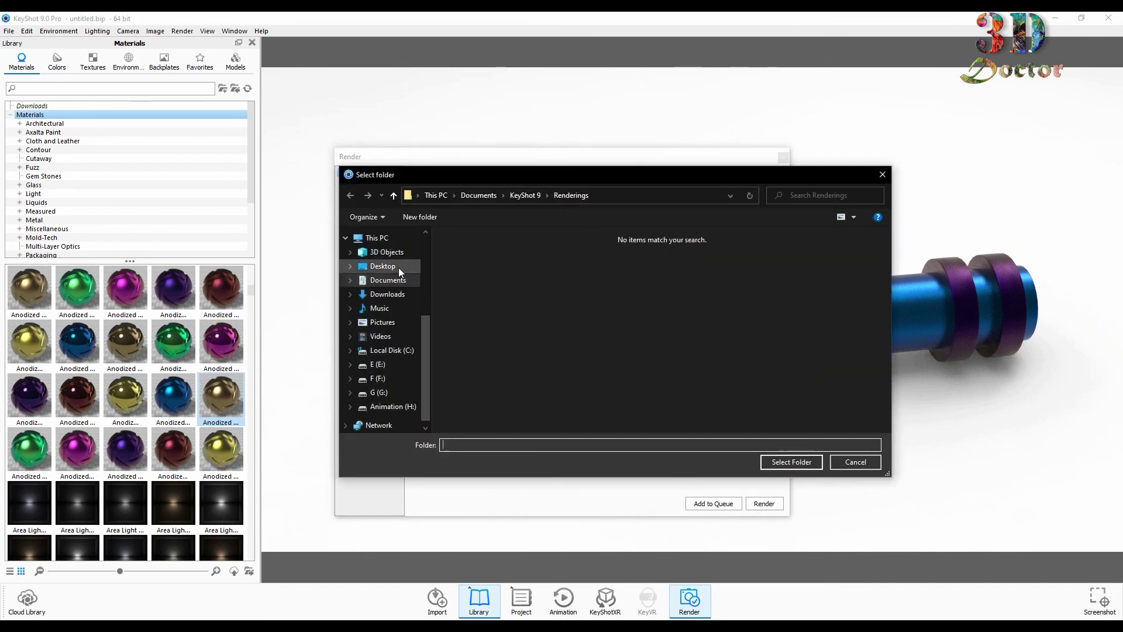
click(398, 268)
click(802, 463)
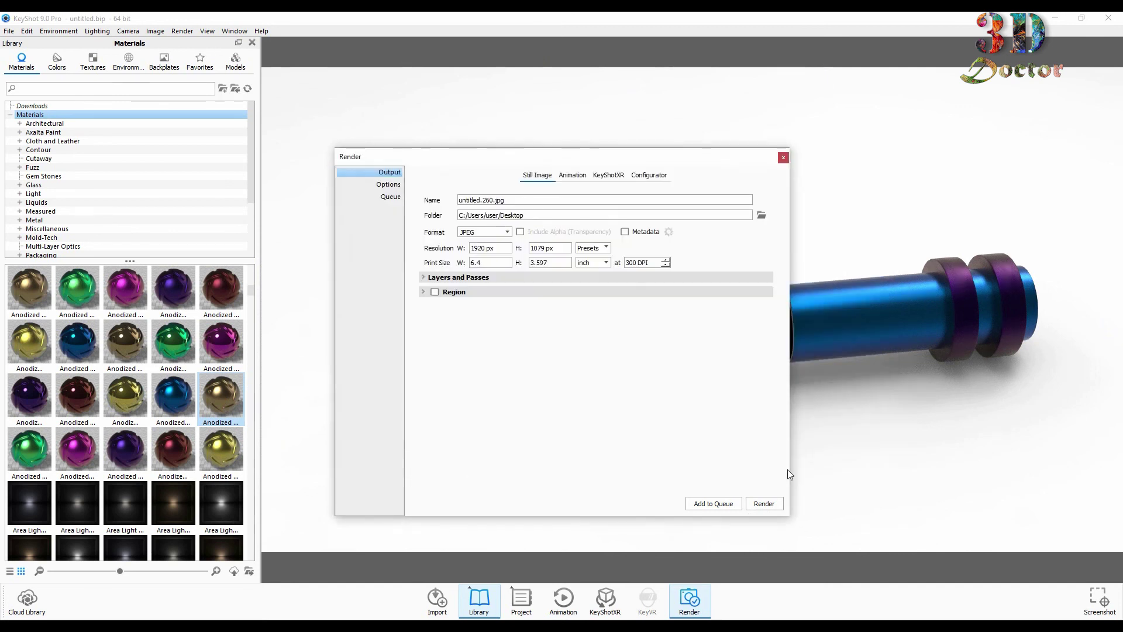
click(764, 504)
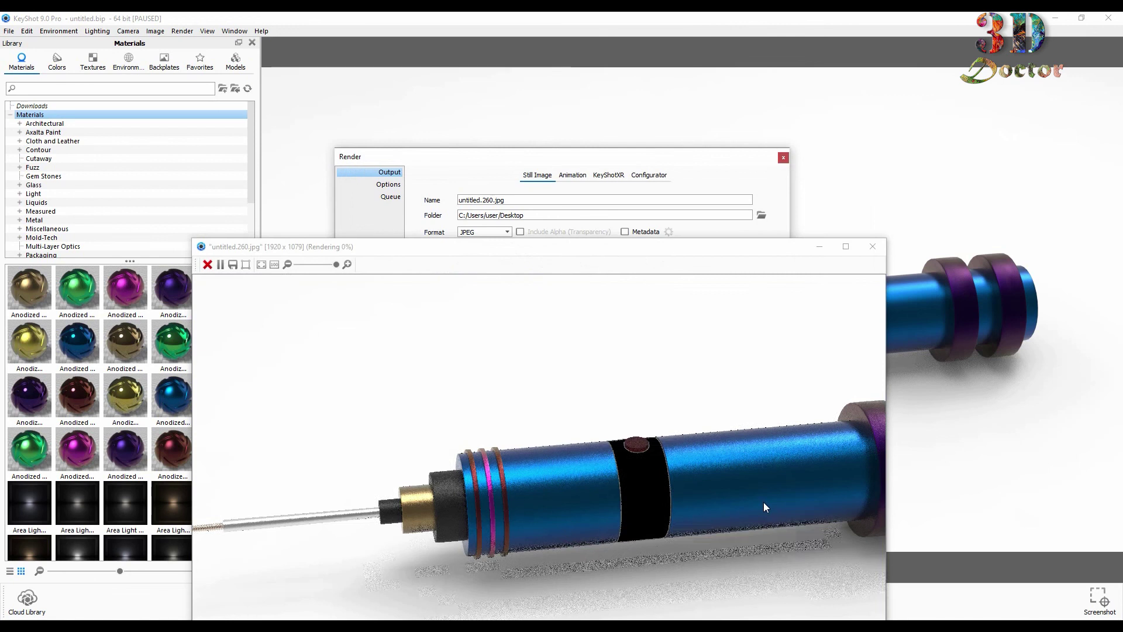
drag(669, 249, 708, 105)
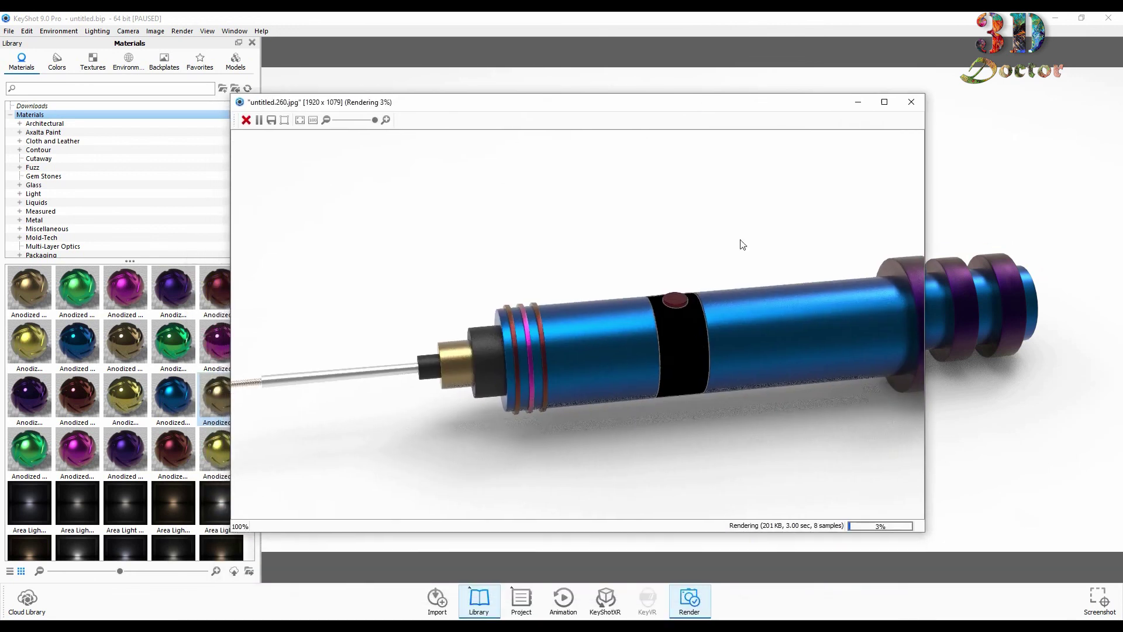